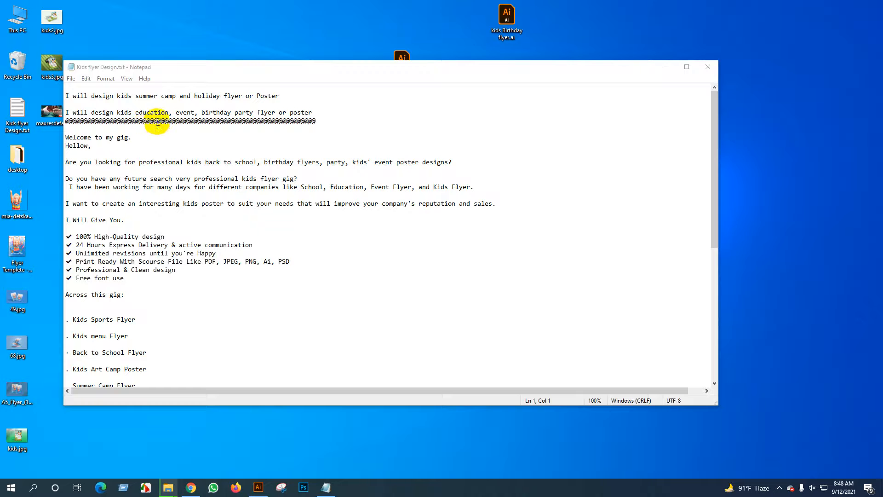
Copy "kids education" from the gig text, switch to Chrome, and run a Google image search for "kids education flyer".
{"action": "left_click_drag", "start_coordinate": [168, 112], "coordinate": [118, 112]}
{"action": "key", "text": "ctrl+c"}
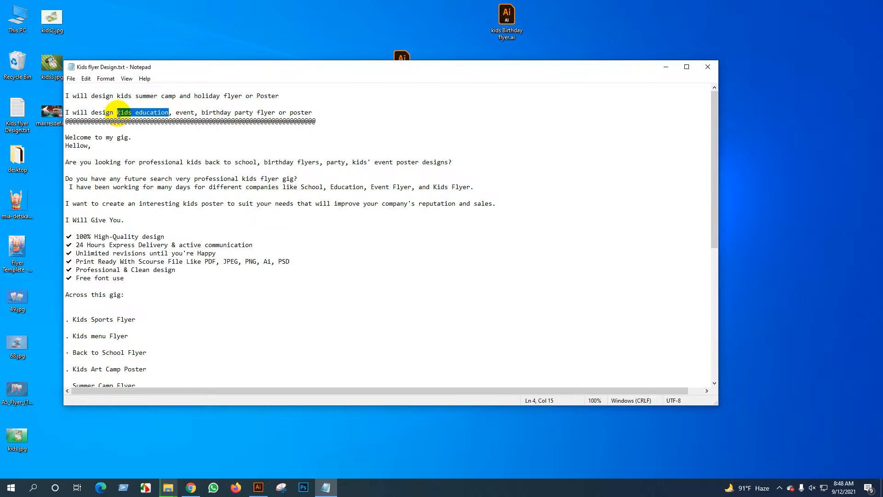
{"action": "left_click", "coordinate": [191, 488]}
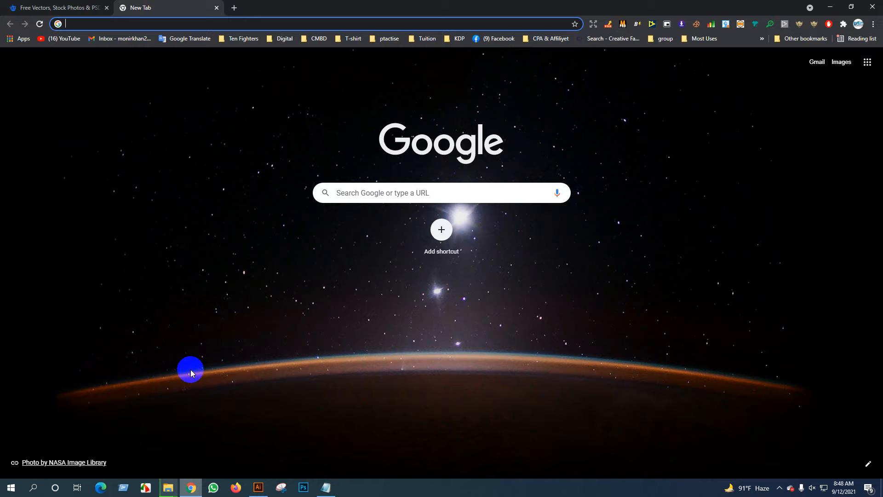
{"action": "key", "text": "ctrl+v"}
{"action": "type", "text": "flye"}
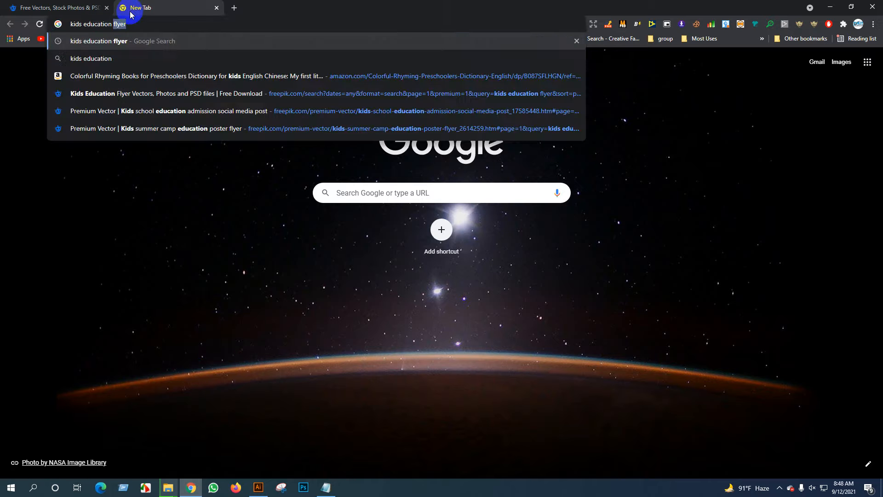
{"action": "key", "text": "Return"}
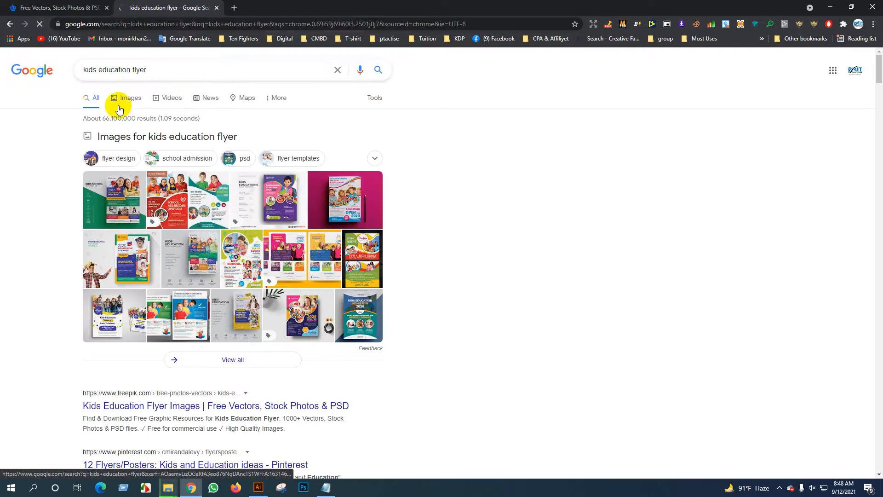
{"action": "left_click", "coordinate": [129, 103]}
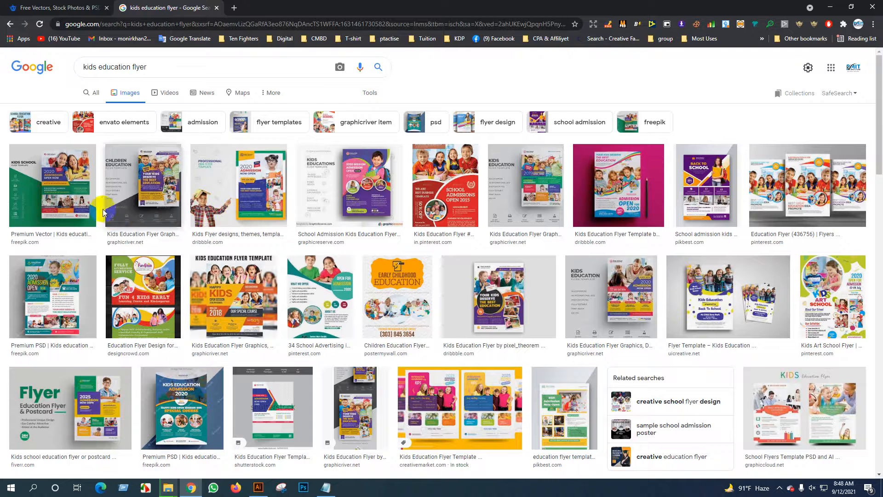
Look through the image results and preview the Kids School, Kids Art School and Fun 4 Kids flyer designs.
{"action": "left_click", "coordinate": [410, 271]}
{"action": "scroll", "coordinate": [414, 269], "scroll_direction": "down", "scroll_amount": 2}
{"action": "scroll", "coordinate": [417, 268], "scroll_direction": "down", "scroll_amount": 3}
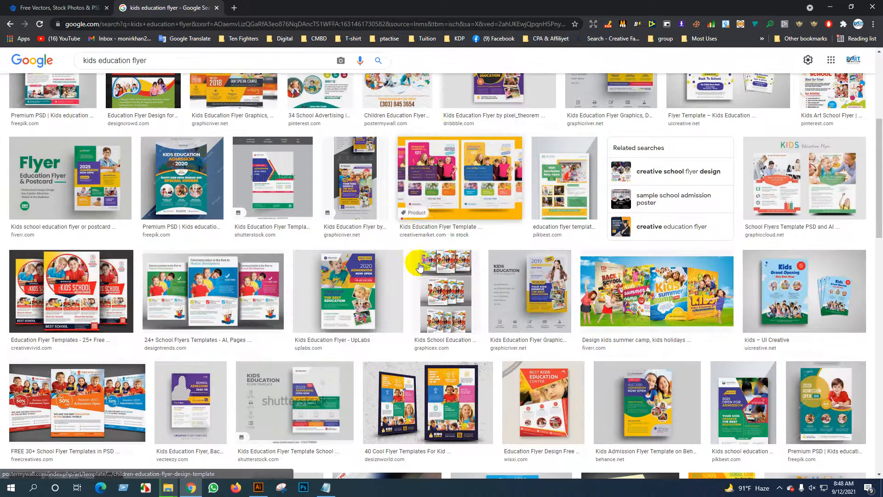
{"action": "left_click", "coordinate": [89, 282]}
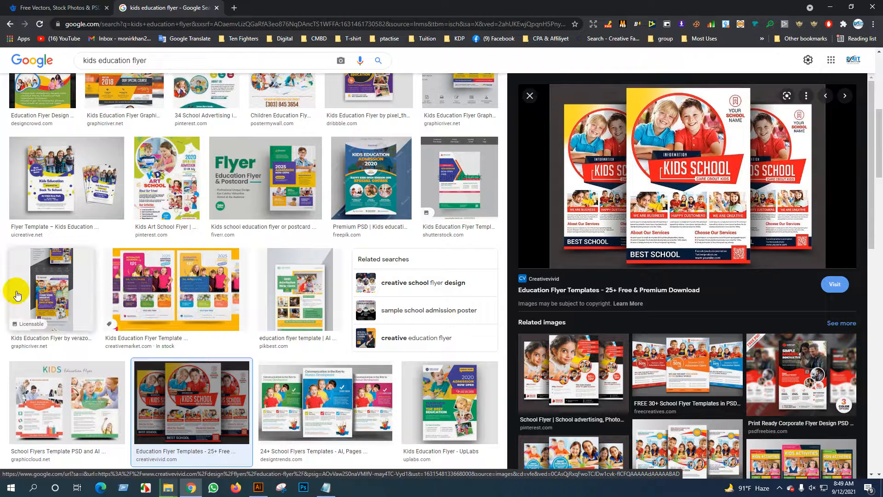
{"action": "left_click", "coordinate": [187, 186]}
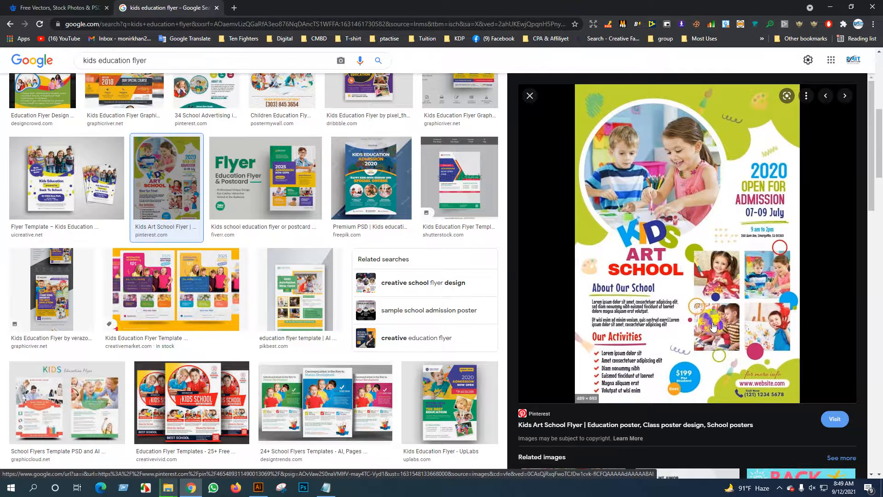
{"action": "scroll", "coordinate": [262, 249], "scroll_direction": "up", "scroll_amount": 3}
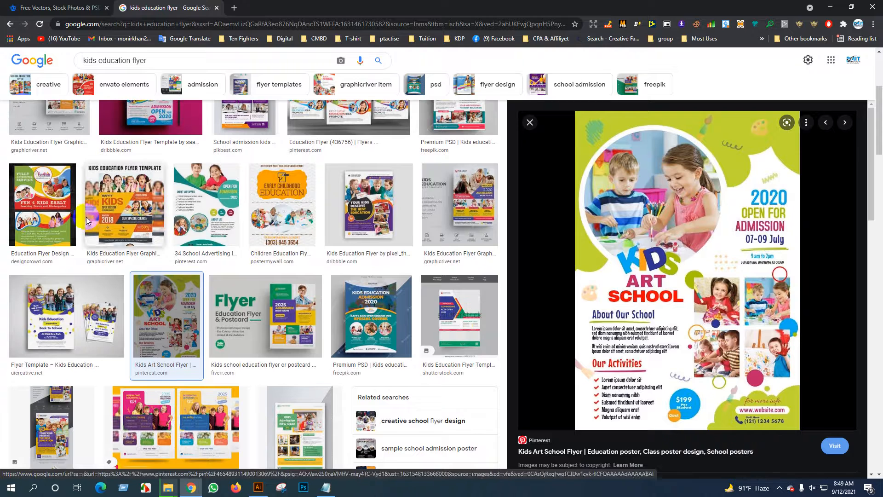
{"action": "left_click", "coordinate": [60, 212]}
{"action": "scroll", "coordinate": [194, 253], "scroll_direction": "up", "scroll_amount": 4}
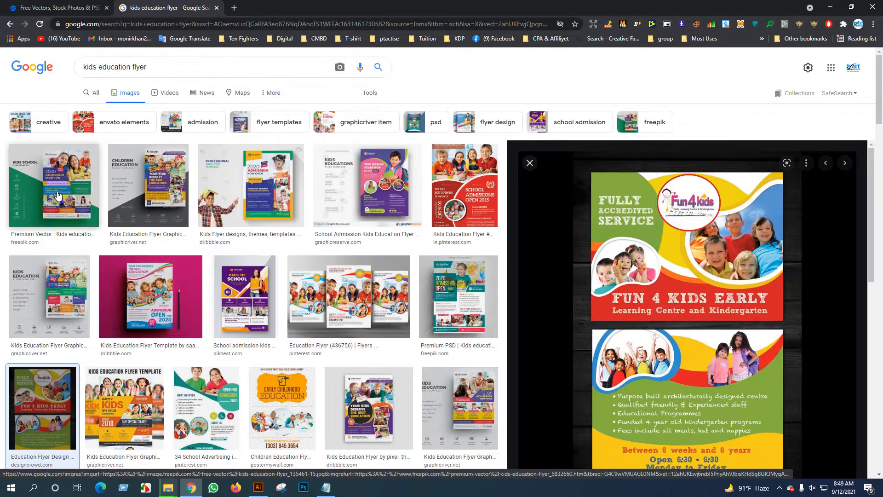
Compare more flyer layouts by previewing the Freepik, Dribbble, Pinterest, Creativevivid and Fiverr results.
{"action": "left_click", "coordinate": [57, 195]}
{"action": "scroll", "coordinate": [57, 196], "scroll_direction": "down", "scroll_amount": 1}
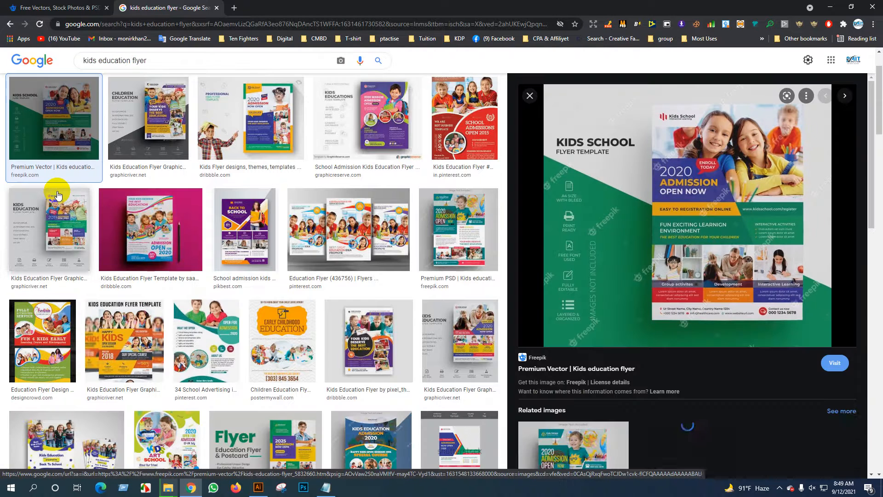
{"action": "scroll", "coordinate": [186, 272], "scroll_direction": "down", "scroll_amount": 5}
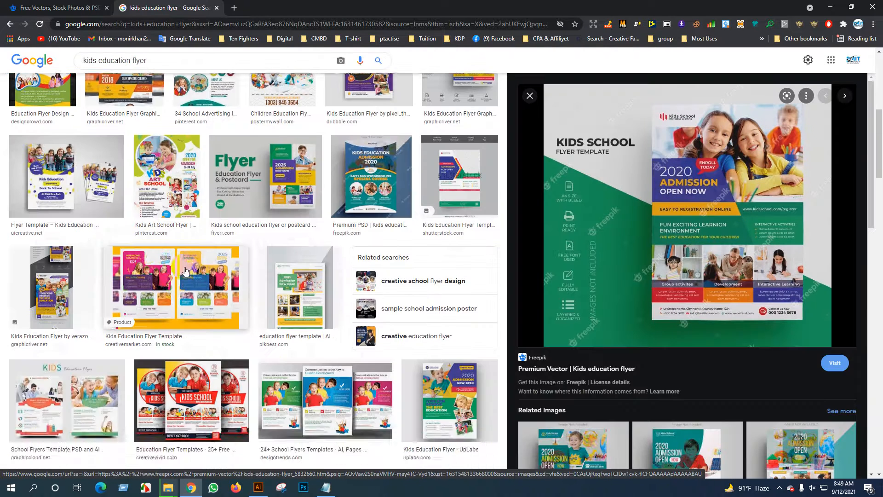
{"action": "scroll", "coordinate": [148, 295], "scroll_direction": "up", "scroll_amount": 5}
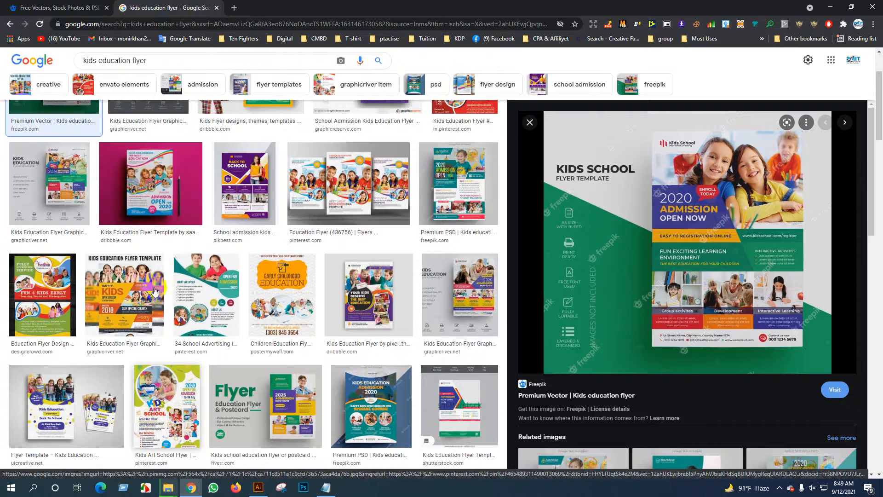
{"action": "left_click", "coordinate": [169, 191]}
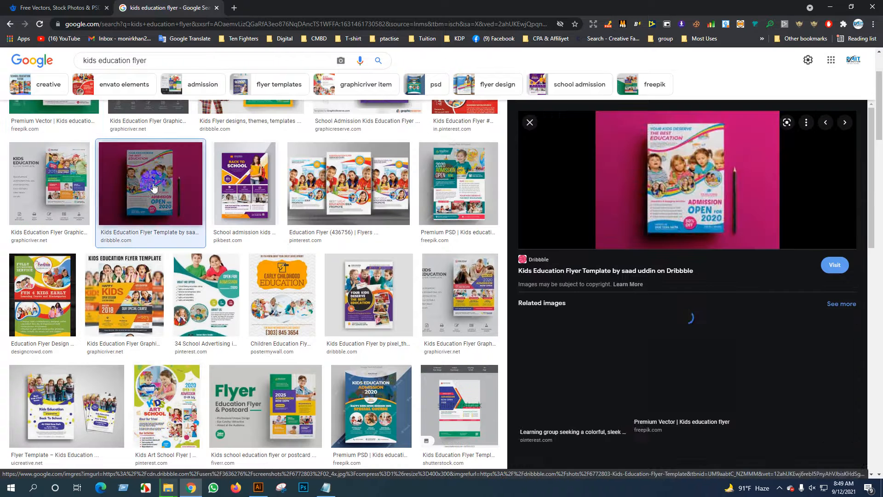
{"action": "left_click", "coordinate": [300, 187]}
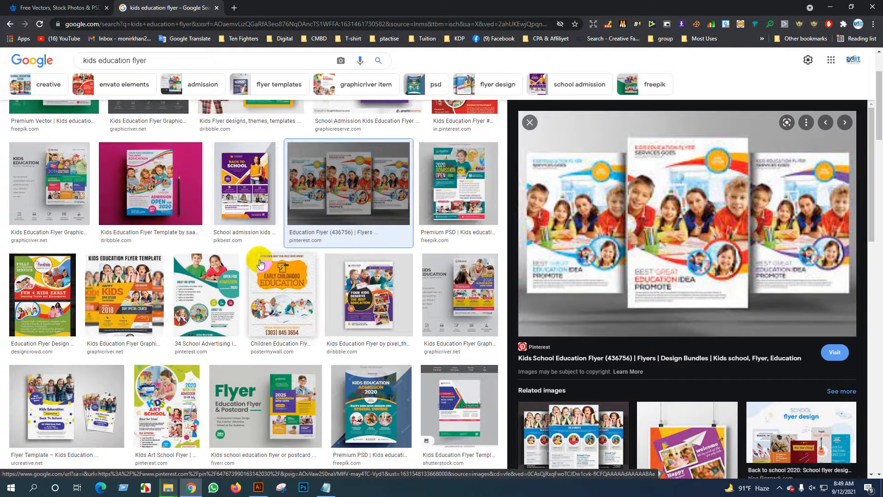
{"action": "scroll", "coordinate": [253, 266], "scroll_direction": "down", "scroll_amount": 3}
{"action": "left_click", "coordinate": [368, 184]}
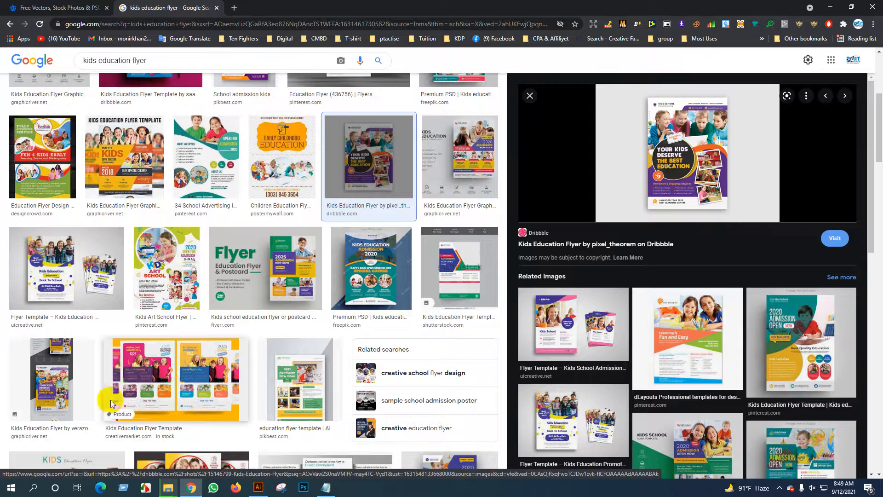
{"action": "scroll", "coordinate": [174, 377], "scroll_direction": "down", "scroll_amount": 3}
{"action": "left_click", "coordinate": [189, 363]}
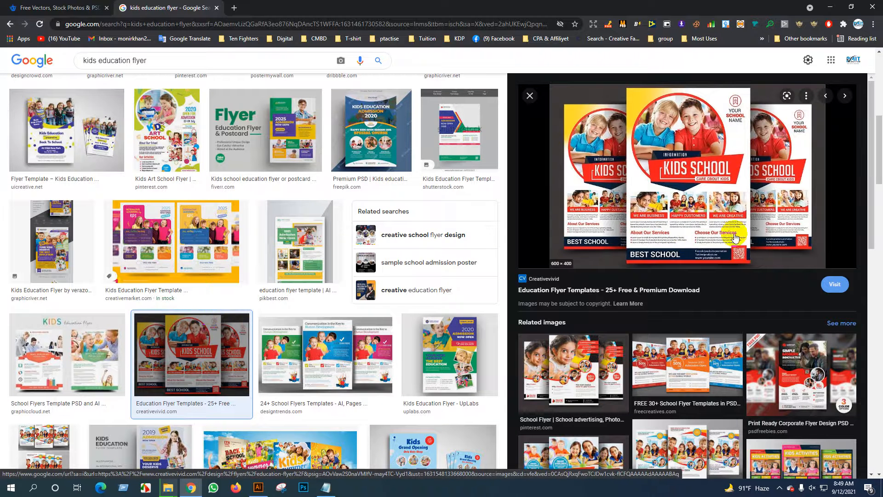
{"action": "scroll", "coordinate": [319, 274], "scroll_direction": "up", "scroll_amount": 3}
{"action": "left_click", "coordinate": [265, 267]}
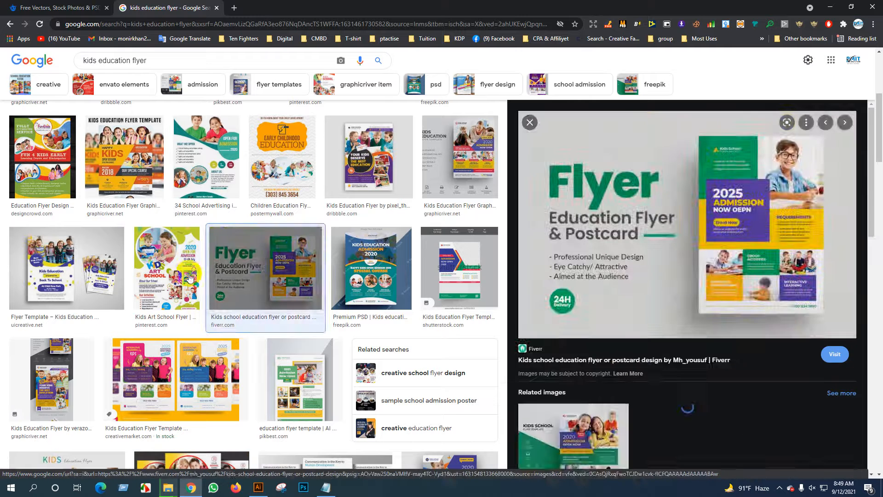
Copy the Kids Art School flyer image from the search results and paste it into the open flyer document in Illustrator.
{"action": "left_click", "coordinate": [178, 273]}
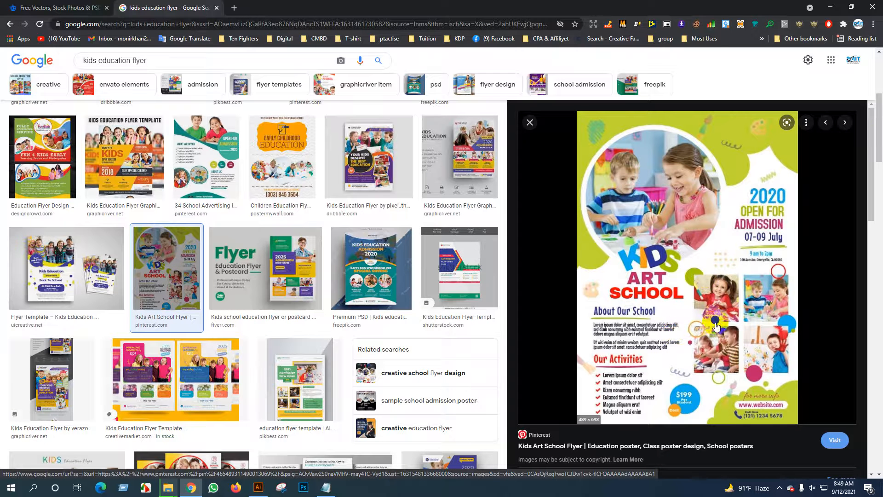
{"action": "right_click", "coordinate": [681, 231]}
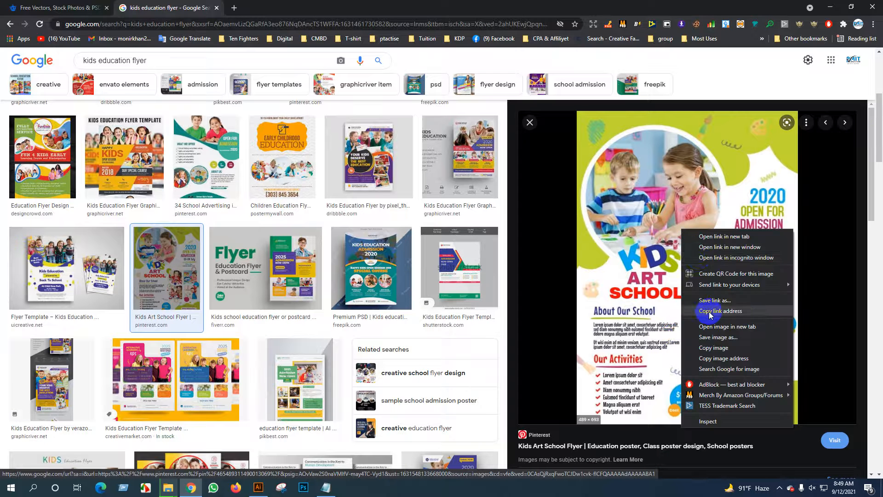
{"action": "left_click", "coordinate": [714, 348]}
{"action": "left_click", "coordinate": [258, 488]}
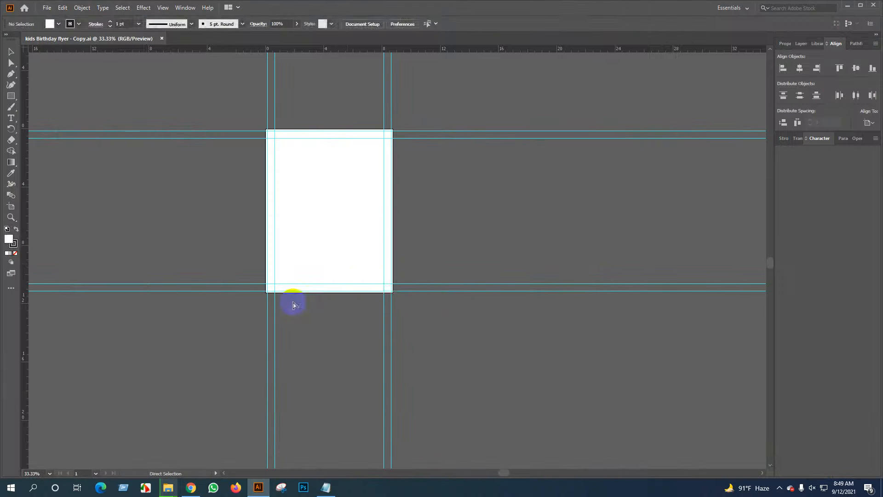
{"action": "key", "text": "v"}
{"action": "key", "text": "ctrl+v"}
Move the pasted reference flyer to the left of the artboard and enlarge it to about 8.63 × 12.23 in.
{"action": "left_click_drag", "start_coordinate": [393, 250], "coordinate": [152, 204]}
{"action": "left_click", "coordinate": [218, 214]}
{"action": "scroll", "coordinate": [183, 233], "scroll_direction": "up", "scroll_amount": 2}
{"action": "left_click_drag", "start_coordinate": [149, 240], "coordinate": [230, 247]}
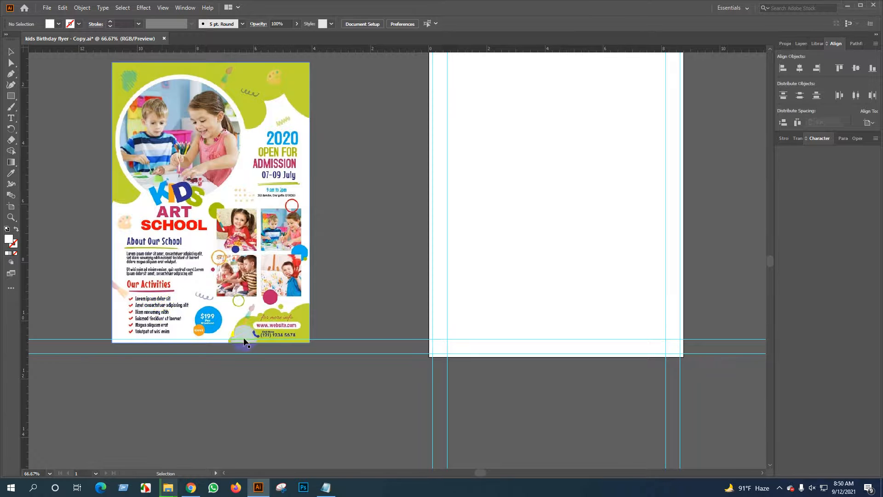
{"action": "left_click", "coordinate": [286, 339]}
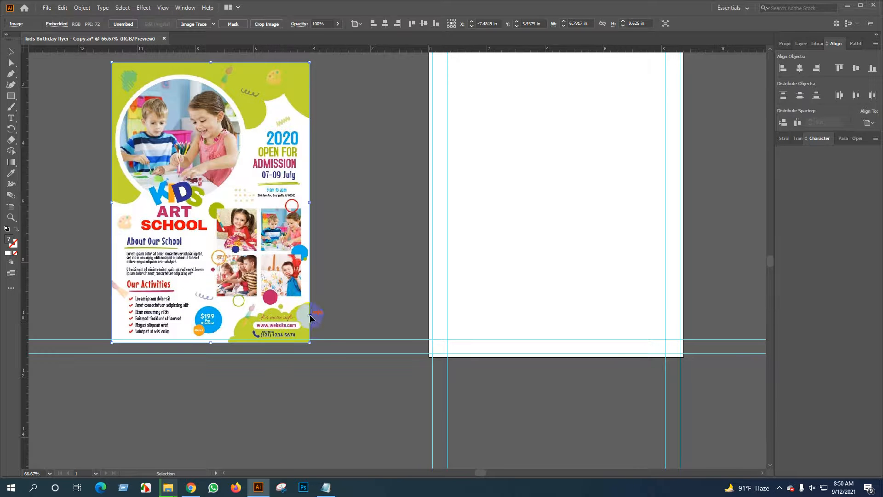
{"action": "left_click_drag", "start_coordinate": [311, 342], "coordinate": [383, 382]}
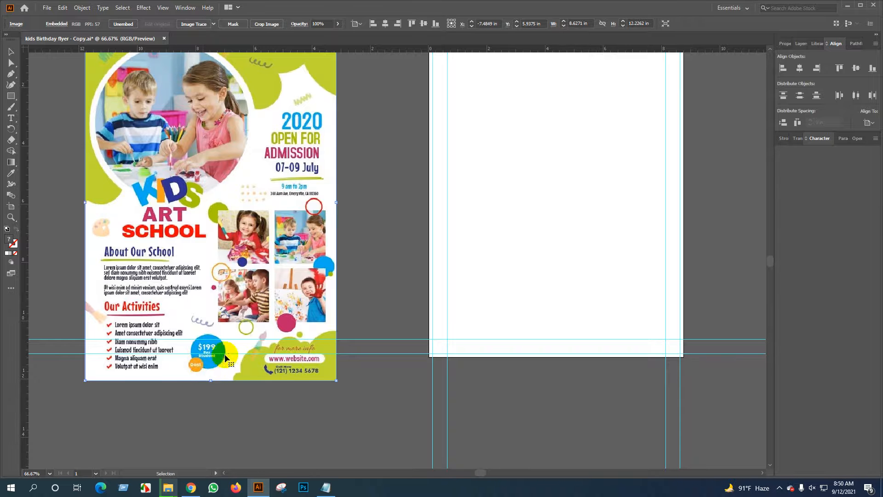
{"action": "scroll", "coordinate": [248, 352], "scroll_direction": "up", "scroll_amount": 2}
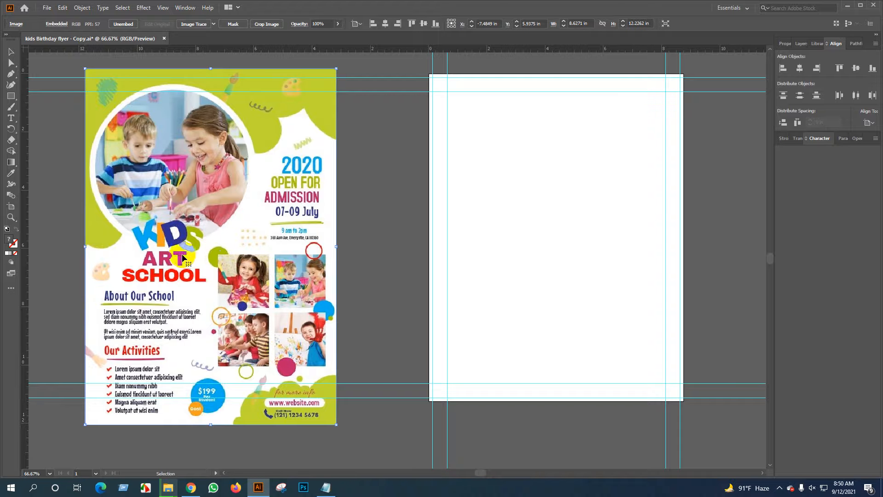
Return to Chrome and search Freepik for "kids Art", limited to photos.
{"action": "left_click", "coordinate": [191, 487]}
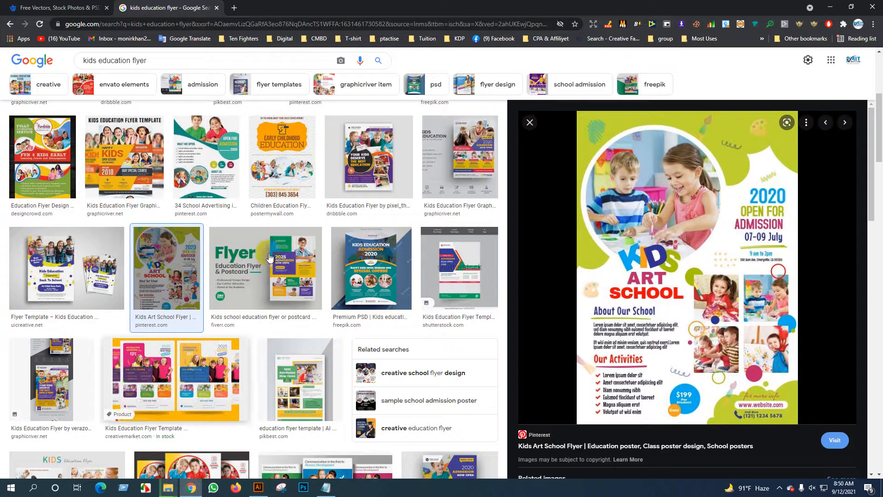
{"action": "left_click", "coordinate": [168, 488]}
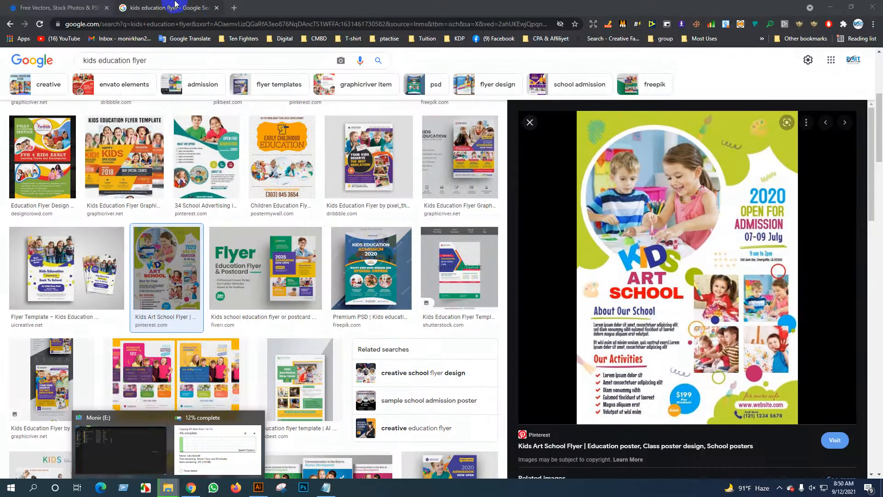
{"action": "left_click", "coordinate": [65, 5]}
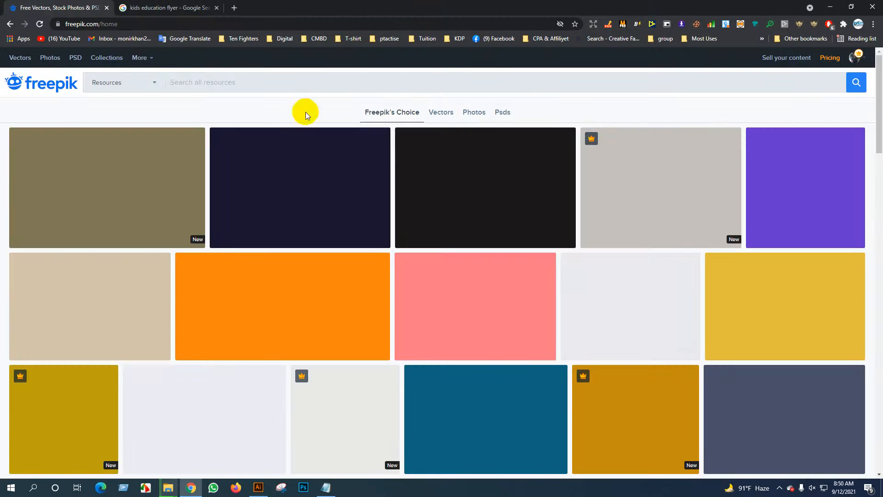
{"action": "left_click", "coordinate": [244, 81]}
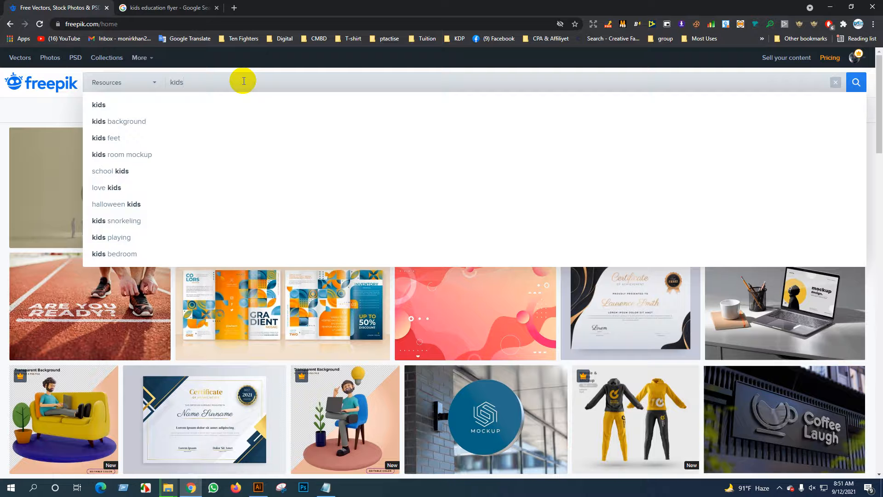
{"action": "key", "text": "Escape"}
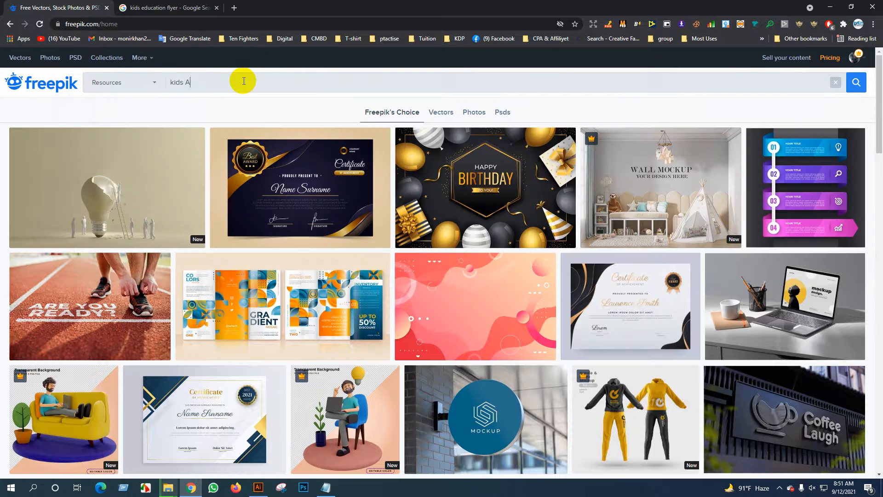
{"action": "type", "text": "t"}
{"action": "key", "text": "Return"}
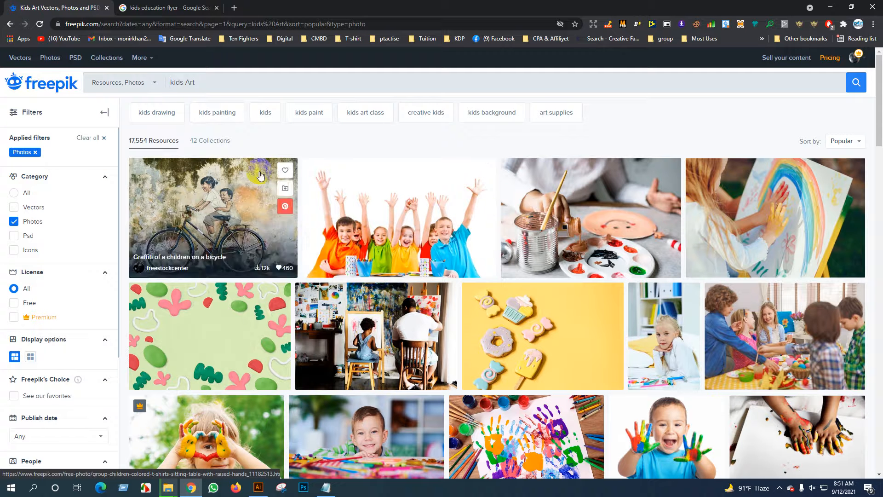
Open photos of children with painted hands in new tabs, restrict the results to Premium, and open a portrait photo.
{"action": "scroll", "coordinate": [666, 262], "scroll_direction": "down", "scroll_amount": 3}
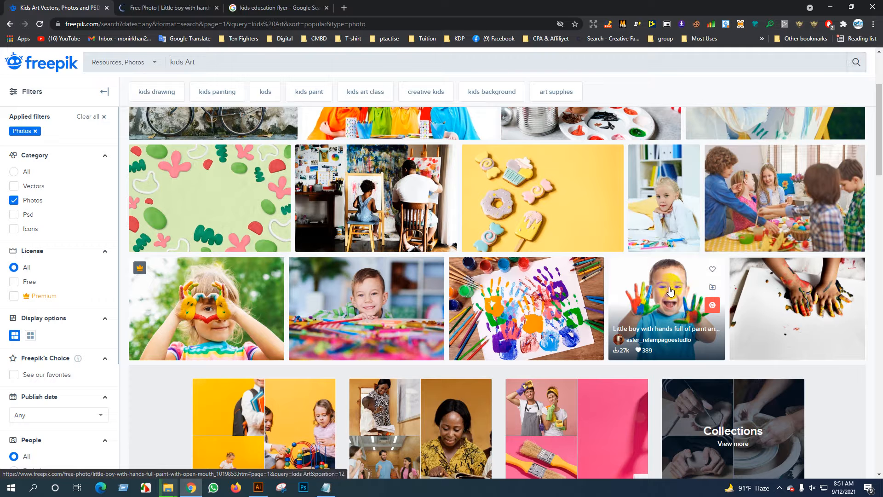
{"action": "scroll", "coordinate": [389, 316], "scroll_direction": "up", "scroll_amount": 3}
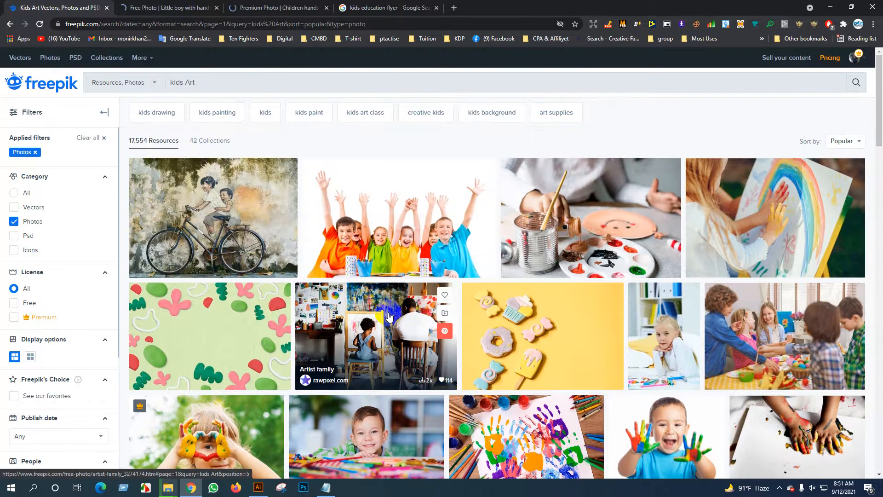
{"action": "left_click", "coordinate": [39, 317]}
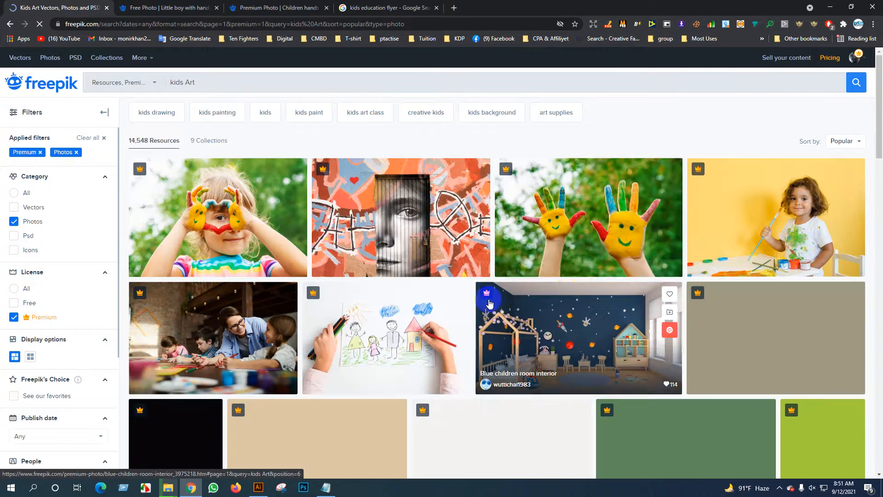
{"action": "scroll", "coordinate": [782, 331], "scroll_direction": "down", "scroll_amount": 1}
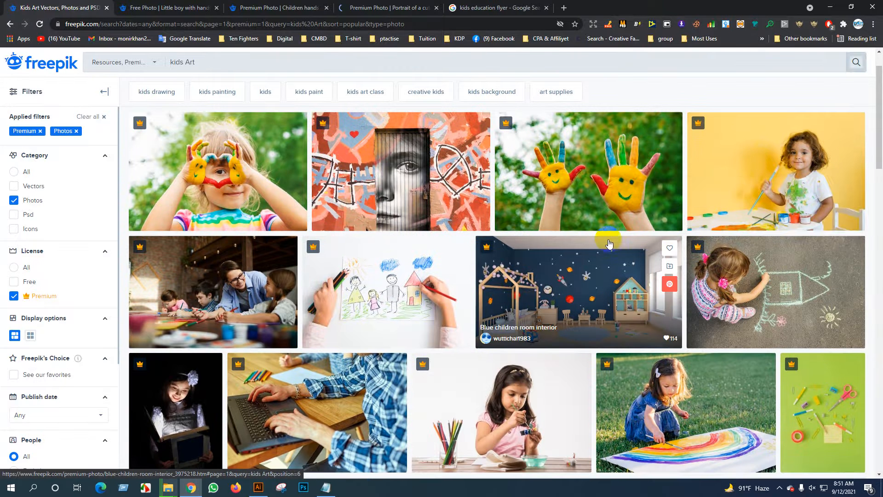
Open the Premium photos of the little girl painting a rainbow and the child drawing with paints in new tabs.
{"action": "scroll", "coordinate": [607, 244], "scroll_direction": "down", "scroll_amount": 5}
{"action": "scroll", "coordinate": [607, 243], "scroll_direction": "down", "scroll_amount": 4}
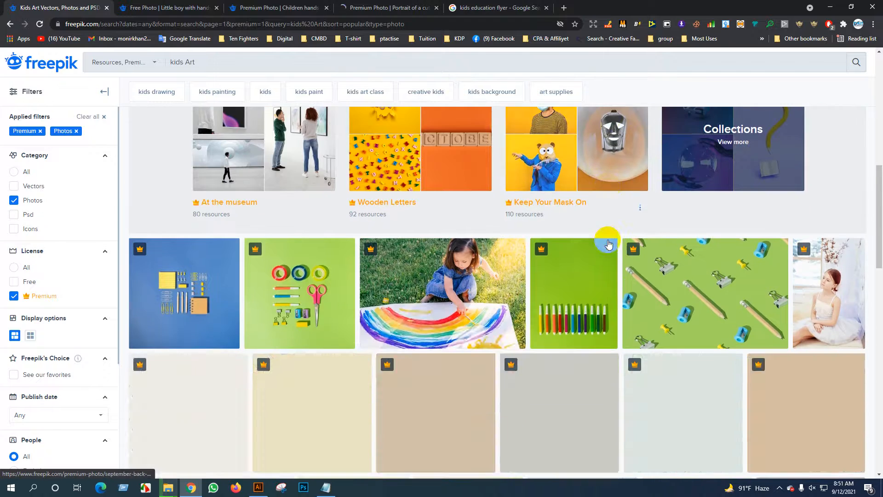
{"action": "middle_click", "coordinate": [431, 276]}
{"action": "scroll", "coordinate": [506, 277], "scroll_direction": "down", "scroll_amount": 11}
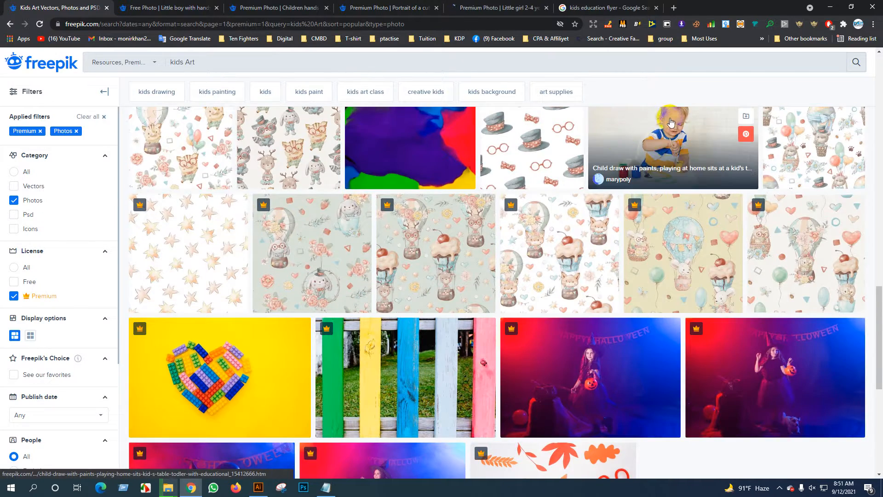
{"action": "middle_click", "coordinate": [638, 163]}
{"action": "scroll", "coordinate": [638, 163], "scroll_direction": "down", "scroll_amount": 1}
{"action": "scroll", "coordinate": [637, 163], "scroll_direction": "down", "scroll_amount": 5}
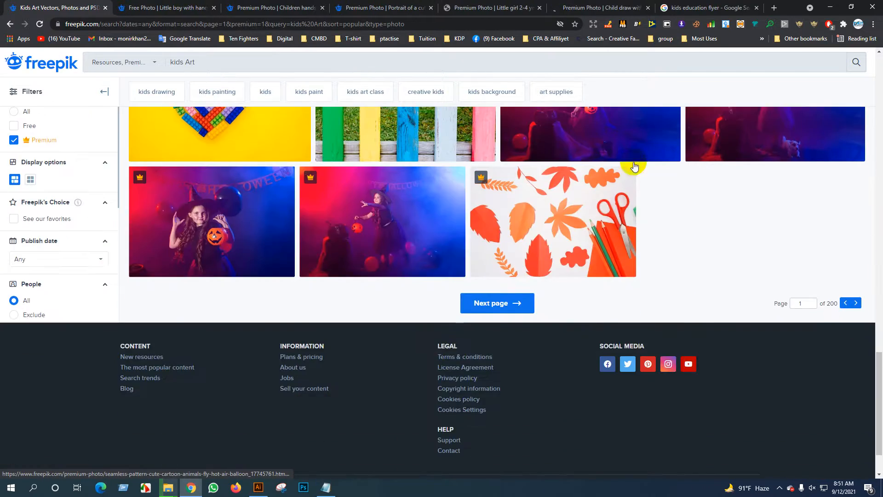
Remove the Premium filter from the kids Art photo results and open the Easter eggs painting photo in a new tab.
{"action": "scroll", "coordinate": [379, 264], "scroll_direction": "up", "scroll_amount": 7}
{"action": "scroll", "coordinate": [379, 263], "scroll_direction": "up", "scroll_amount": 12}
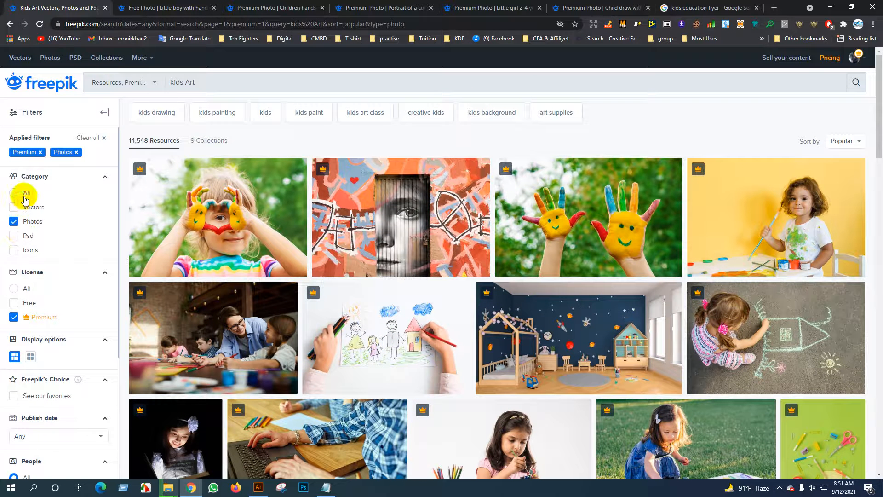
{"action": "left_click", "coordinate": [42, 321]}
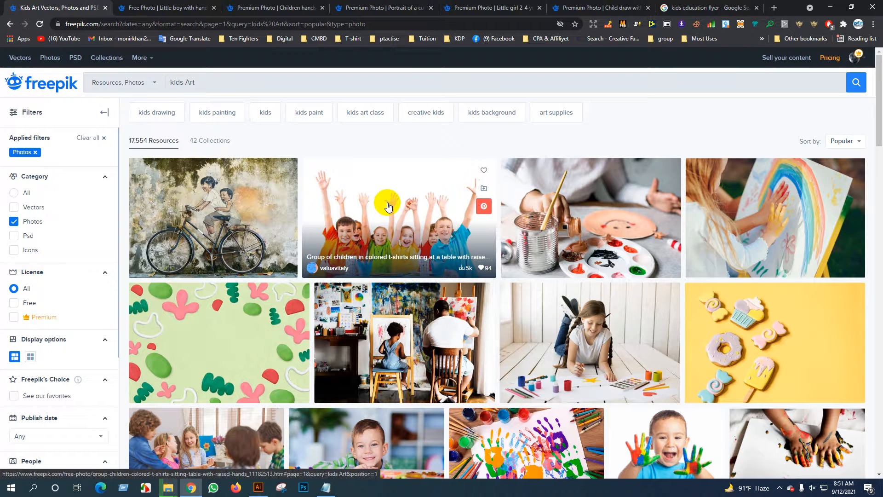
{"action": "scroll", "coordinate": [548, 354], "scroll_direction": "down", "scroll_amount": 3}
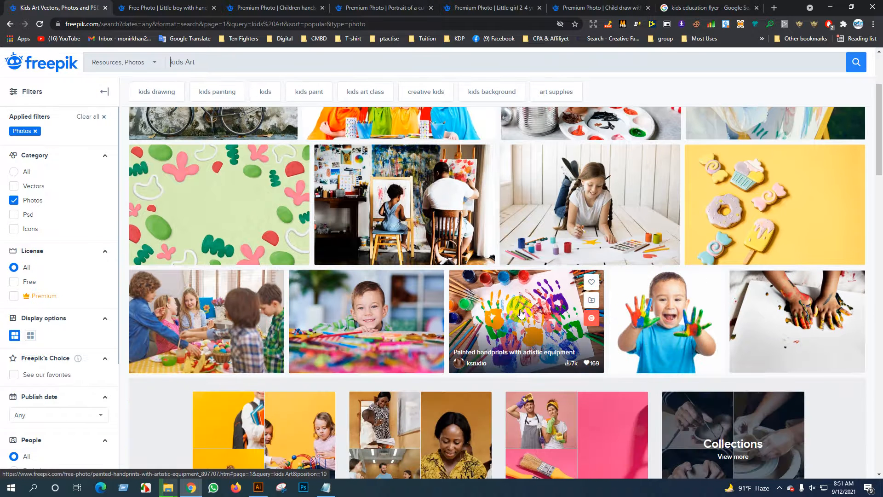
{"action": "scroll", "coordinate": [542, 283], "scroll_direction": "down", "scroll_amount": 2}
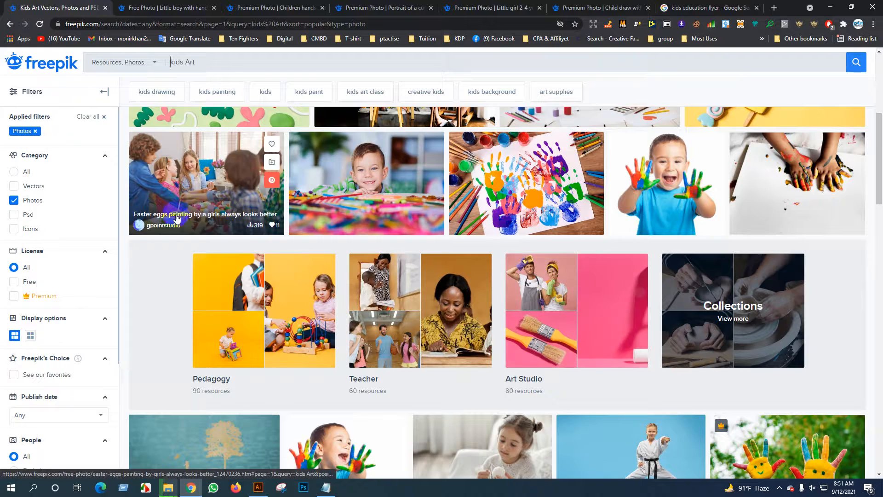
{"action": "scroll", "coordinate": [390, 250], "scroll_direction": "down", "scroll_amount": 9}
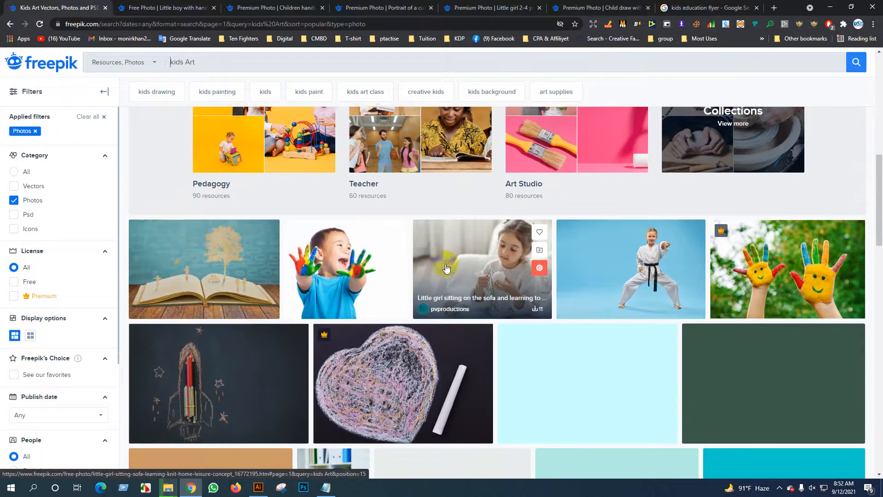
{"action": "scroll", "coordinate": [463, 263], "scroll_direction": "down", "scroll_amount": 8}
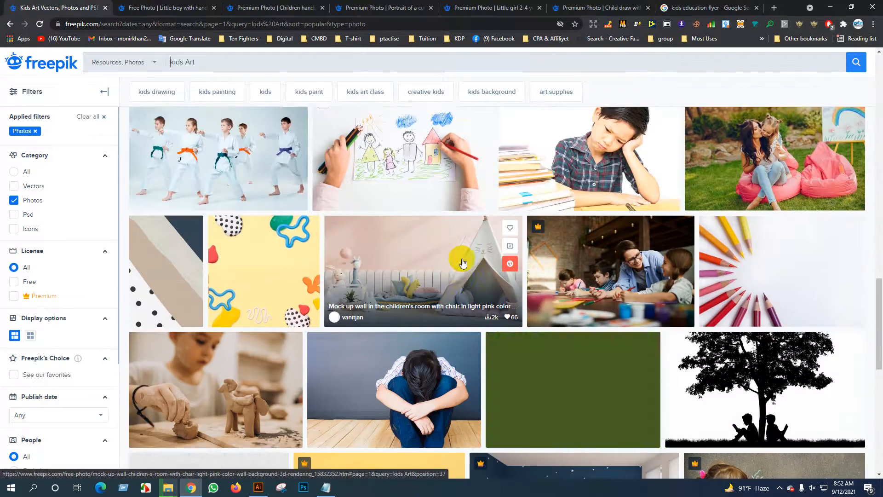
{"action": "scroll", "coordinate": [463, 263], "scroll_direction": "down", "scroll_amount": 7}
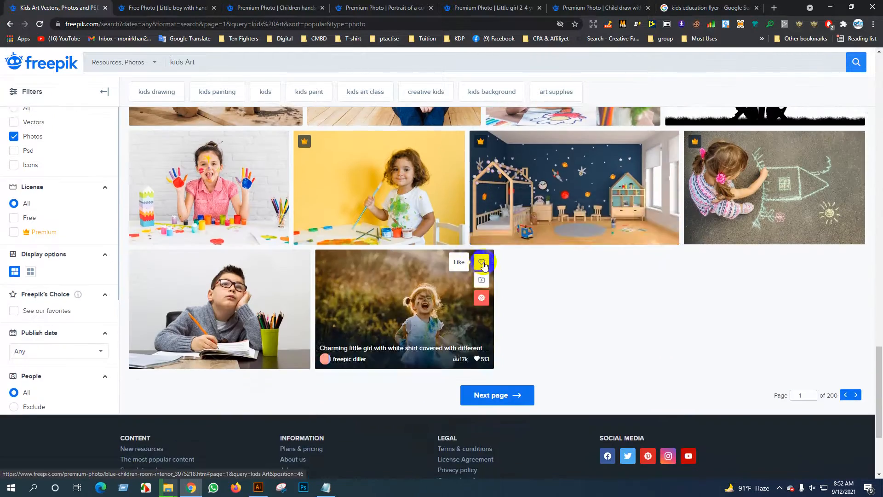
{"action": "scroll", "coordinate": [417, 180], "scroll_direction": "up", "scroll_amount": 6}
{"action": "scroll", "coordinate": [417, 179], "scroll_direction": "up", "scroll_amount": 16}
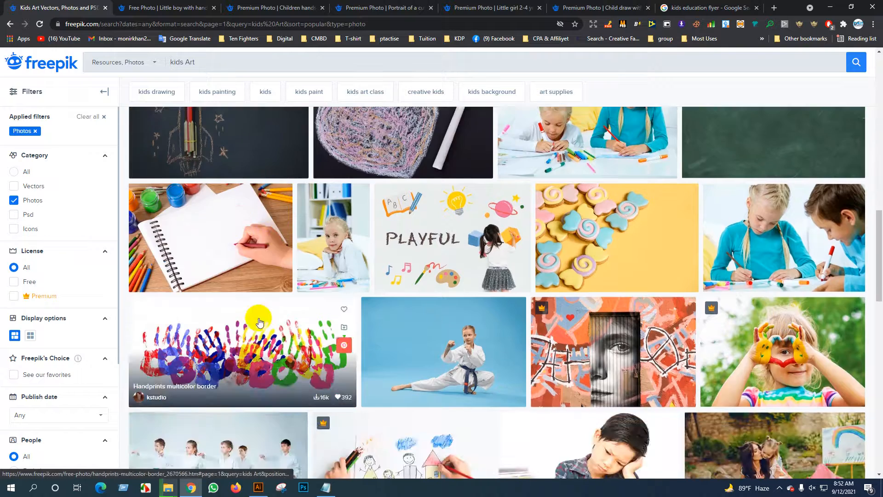
{"action": "scroll", "coordinate": [230, 272], "scroll_direction": "up", "scroll_amount": 7}
{"action": "scroll", "coordinate": [230, 271], "scroll_direction": "down", "scroll_amount": 3}
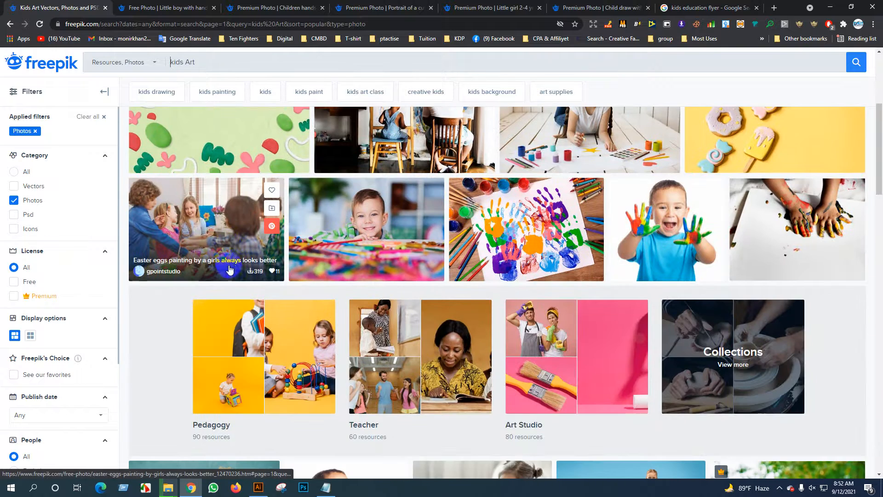
{"action": "middle_click", "coordinate": [192, 213]}
{"action": "scroll", "coordinate": [271, 274], "scroll_direction": "up", "scroll_amount": 4}
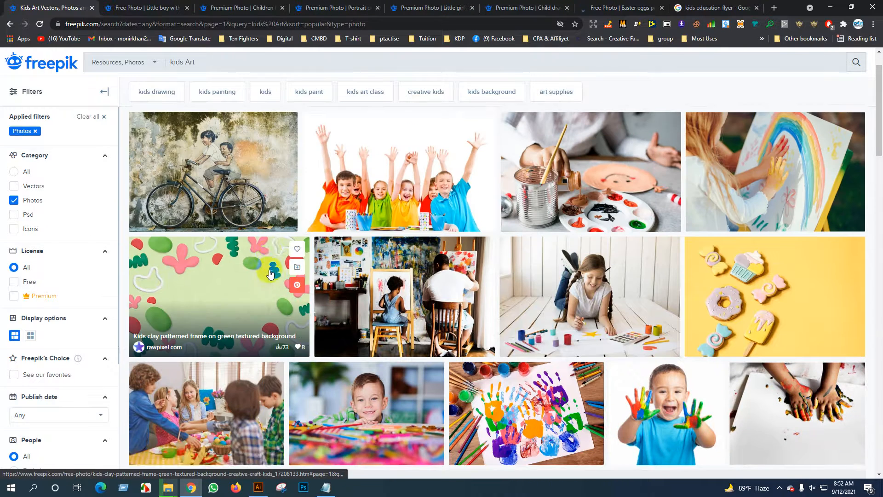
{"action": "scroll", "coordinate": [270, 273], "scroll_direction": "up", "scroll_amount": 1}
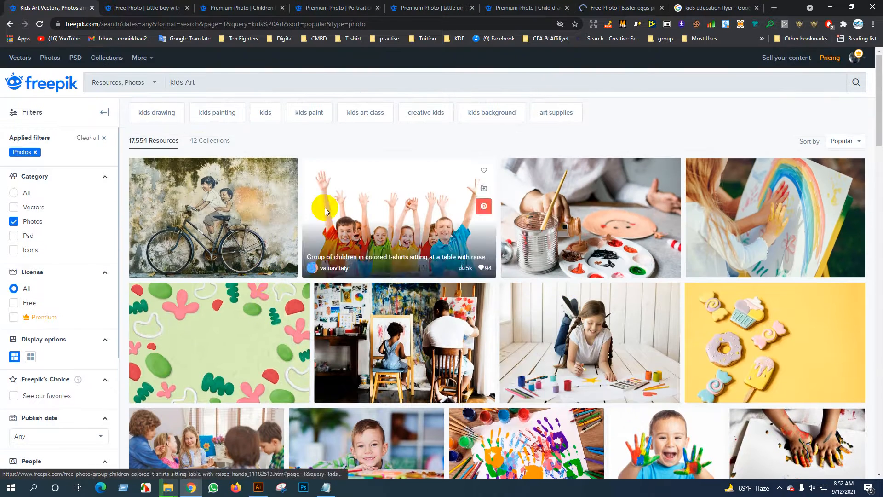
Download the photo of the little boy with painted hands and the children's hands in colors photo.
{"action": "left_click", "coordinate": [158, 5]}
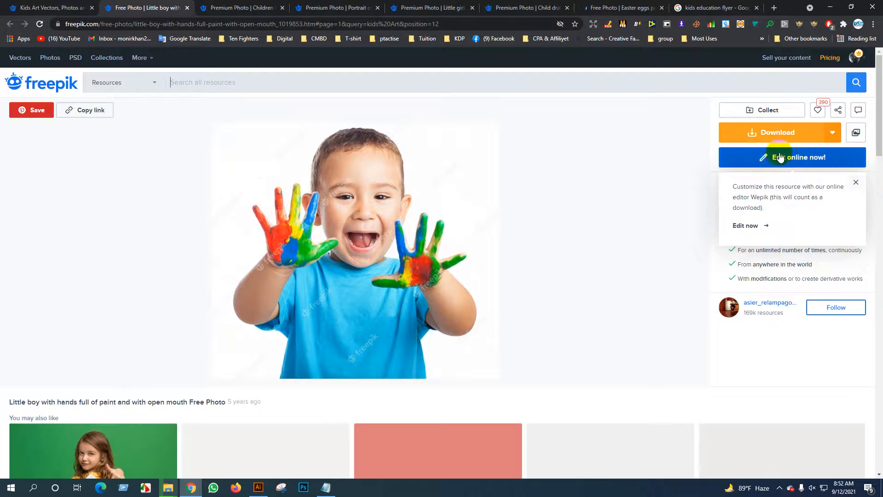
{"action": "left_click", "coordinate": [241, 7]}
{"action": "left_click", "coordinate": [148, 7]}
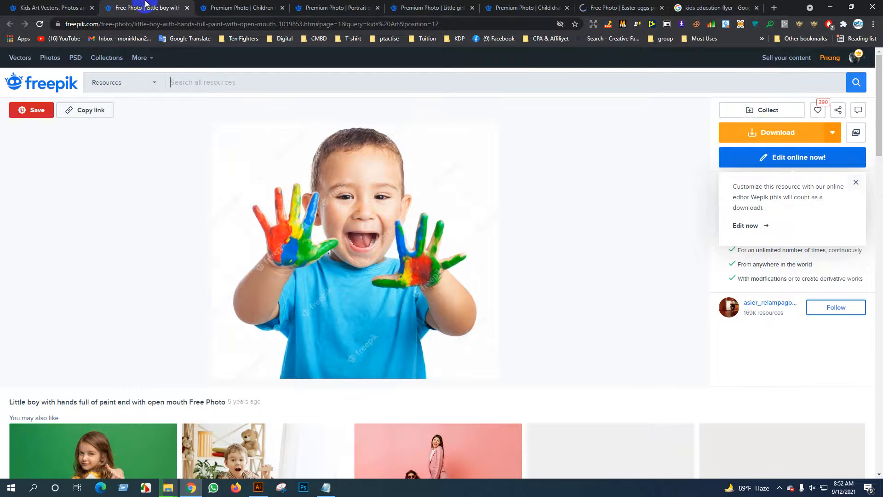
{"action": "left_click", "coordinate": [780, 138]}
{"action": "left_click", "coordinate": [247, 8]}
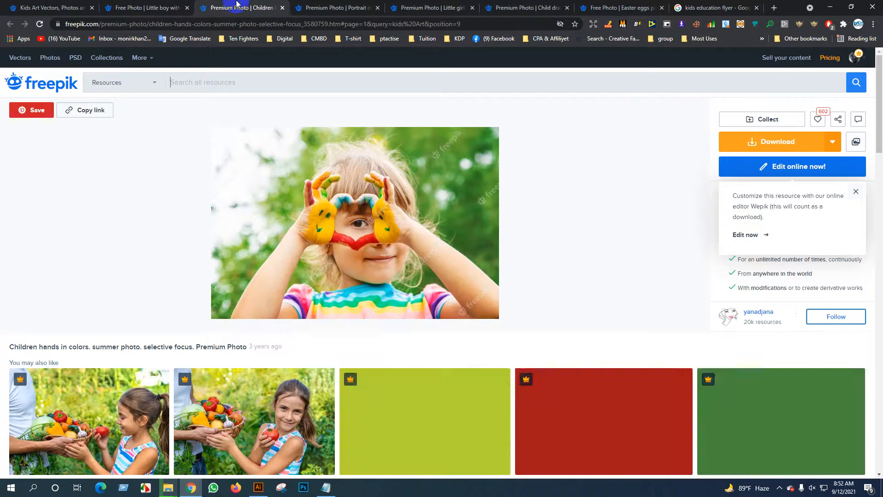
{"action": "left_click", "coordinate": [781, 141]}
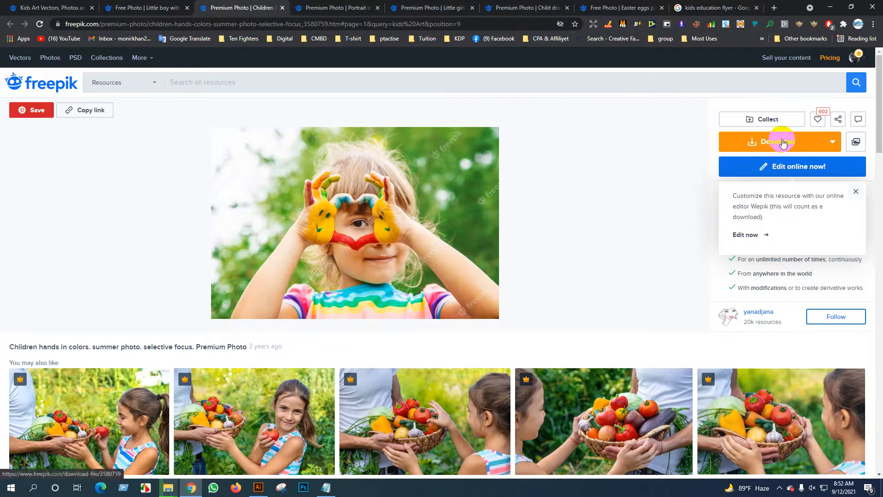
Download the portrait of the cute girl with a paintbrush and the photo of the little girl painting a rainbow.
{"action": "left_click", "coordinate": [363, 7]}
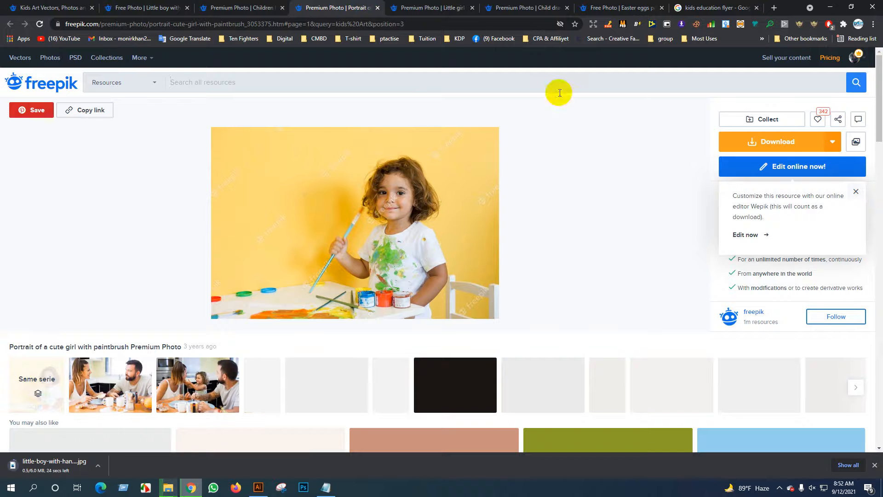
{"action": "left_click", "coordinate": [788, 144]}
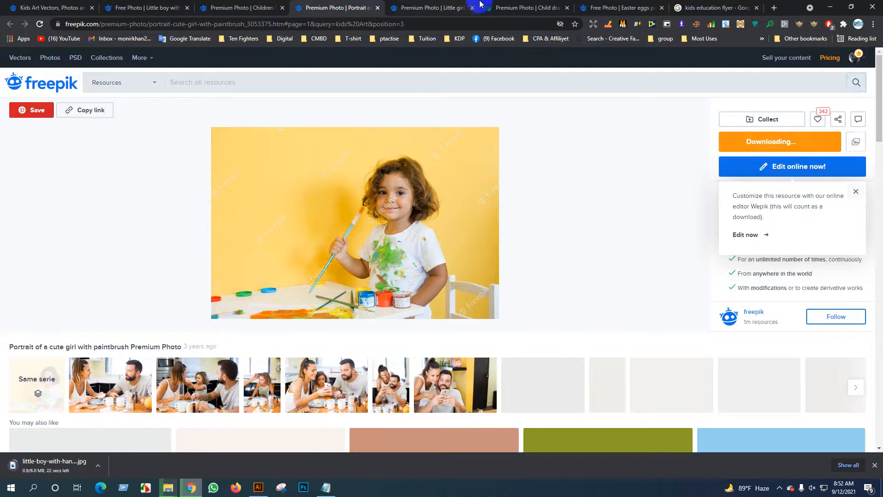
{"action": "left_click", "coordinate": [427, 5]}
{"action": "left_click", "coordinate": [780, 143]}
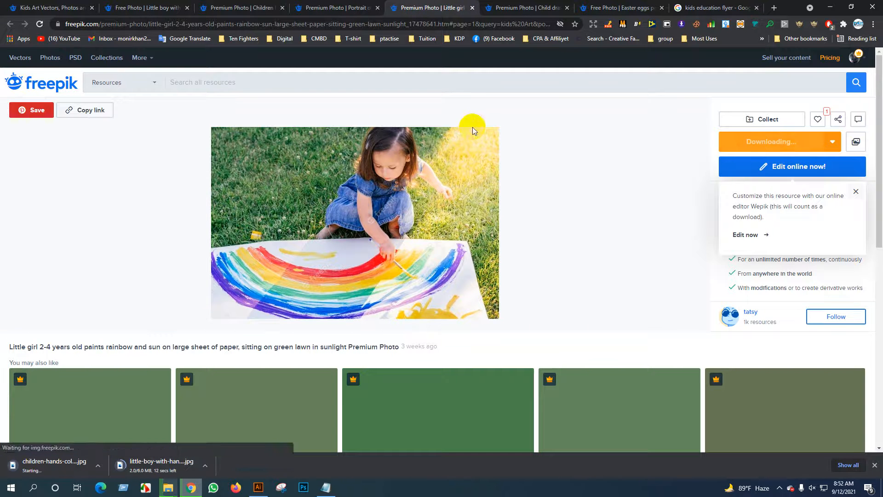
Download the photo of the child drawing with paints and the Easter eggs painting photo.
{"action": "left_click", "coordinate": [506, 4]}
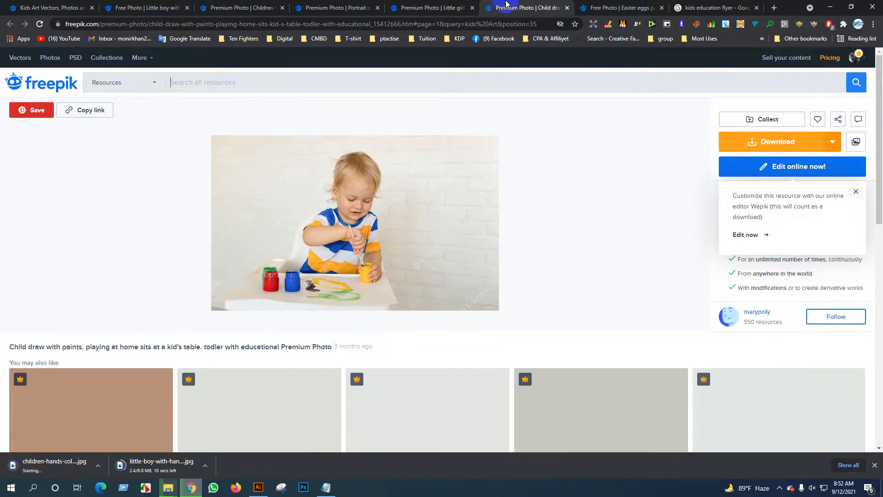
{"action": "left_click", "coordinate": [783, 139]}
{"action": "left_click", "coordinate": [632, 5]}
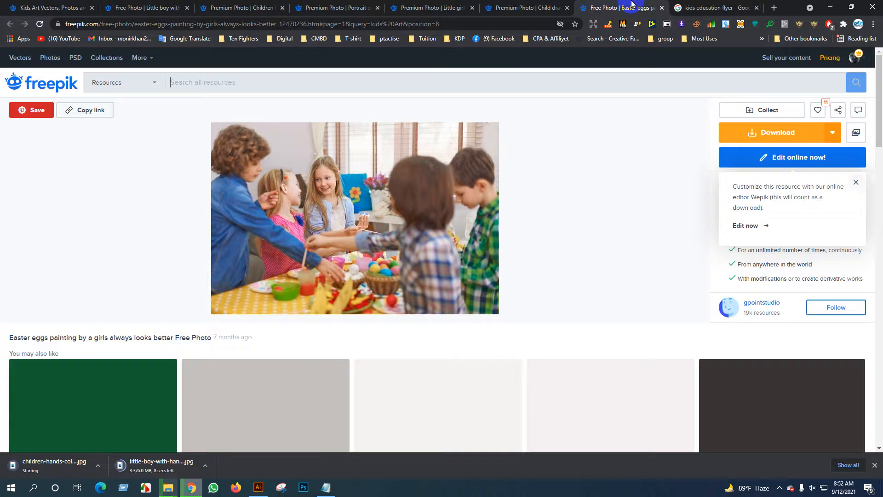
{"action": "left_click", "coordinate": [750, 134]}
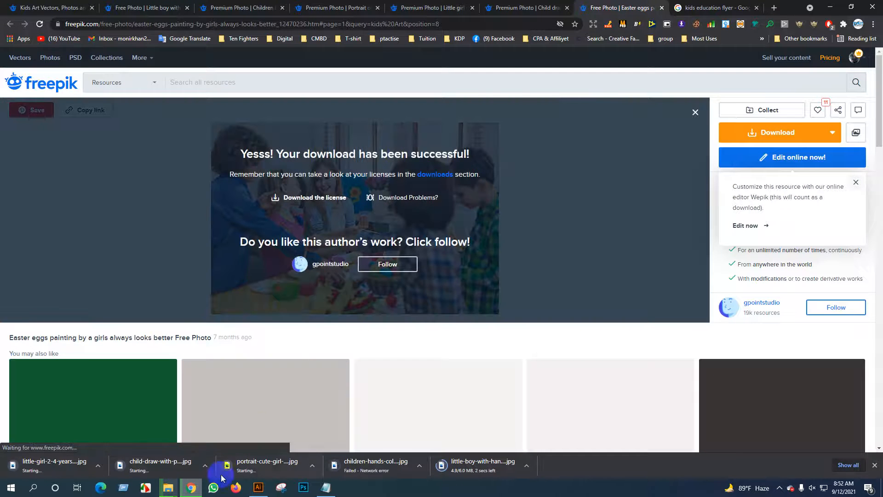
Switch to File Explorer and open the Inphographic folder inside Collect on Local Disk (D:).
{"action": "left_click", "coordinate": [258, 487]}
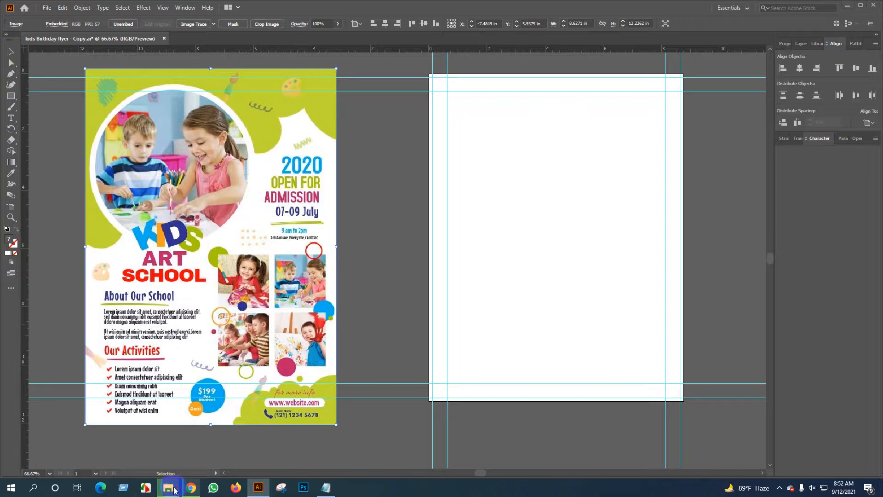
{"action": "mouse_move", "coordinate": [174, 490]}
{"action": "left_click", "coordinate": [124, 455]}
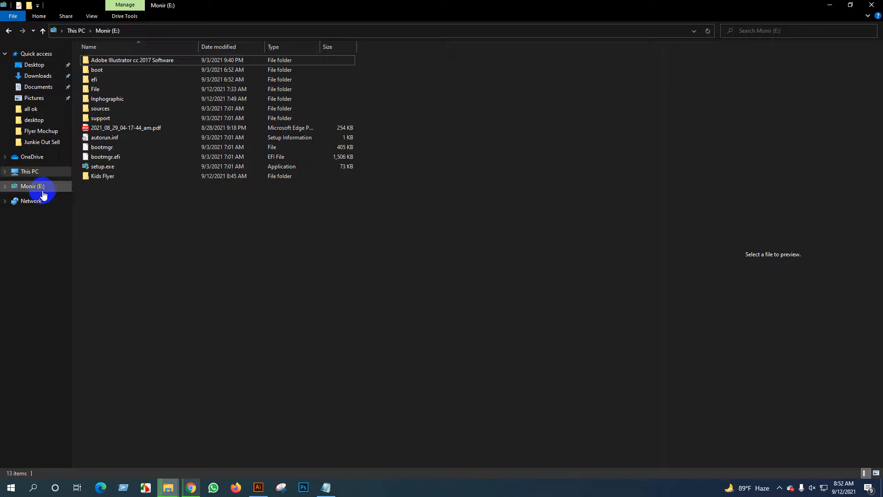
{"action": "left_click", "coordinate": [29, 171]}
{"action": "double_click", "coordinate": [248, 129]}
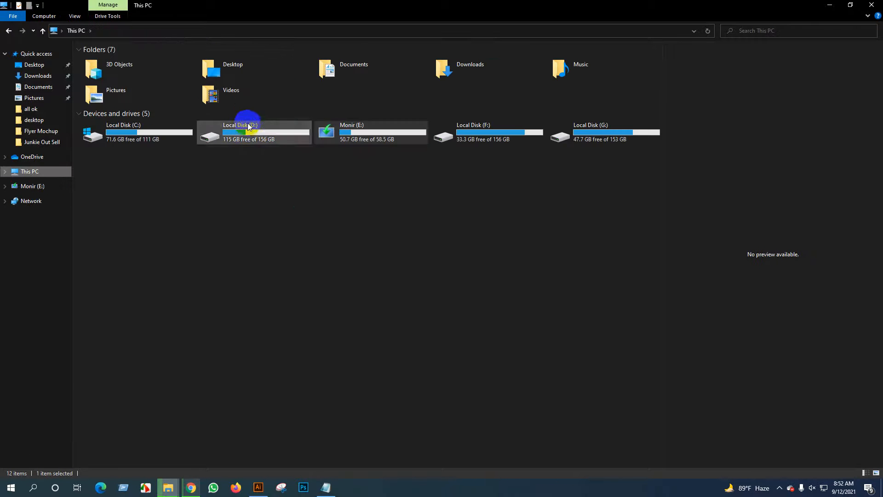
{"action": "double_click", "coordinate": [543, 74]}
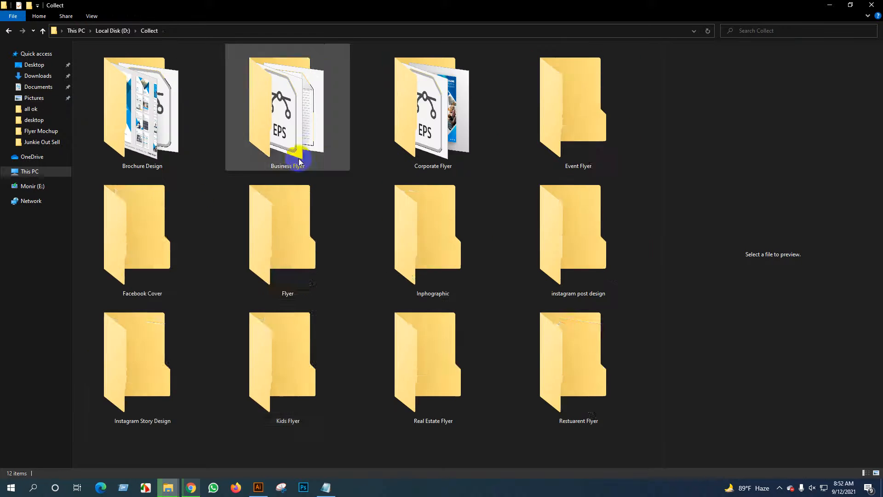
{"action": "double_click", "coordinate": [440, 236]}
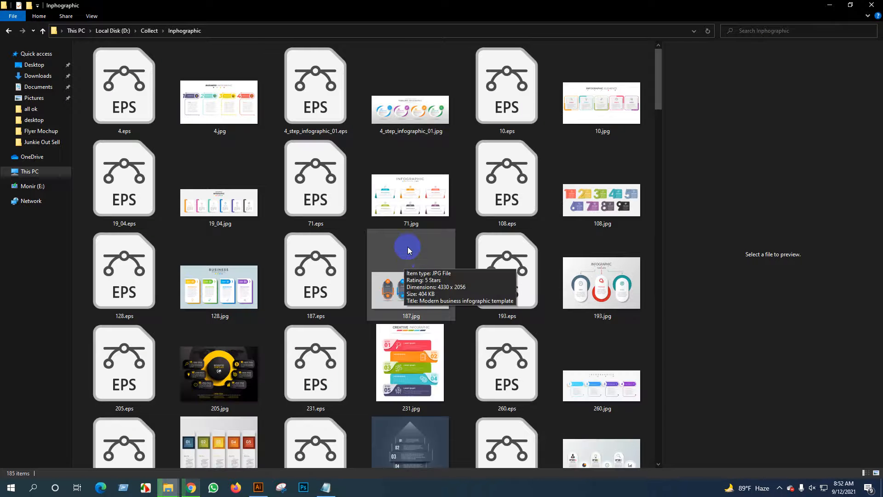
Open presentation328.eps from the Inphographic folder in Illustrator, retaining the 9-slice scaling option for symbols.
{"action": "scroll", "coordinate": [407, 248], "scroll_direction": "down", "scroll_amount": 4}
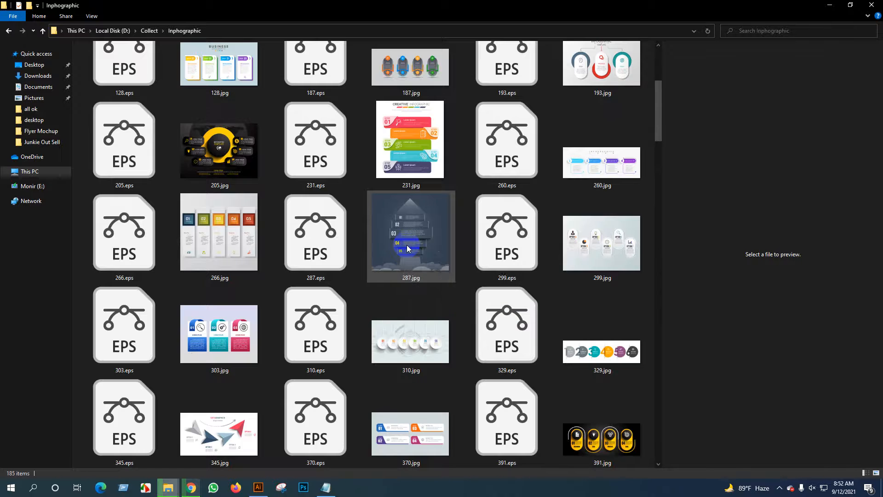
{"action": "scroll", "coordinate": [407, 247], "scroll_direction": "down", "scroll_amount": 5}
{"action": "scroll", "coordinate": [406, 247], "scroll_direction": "down", "scroll_amount": 8}
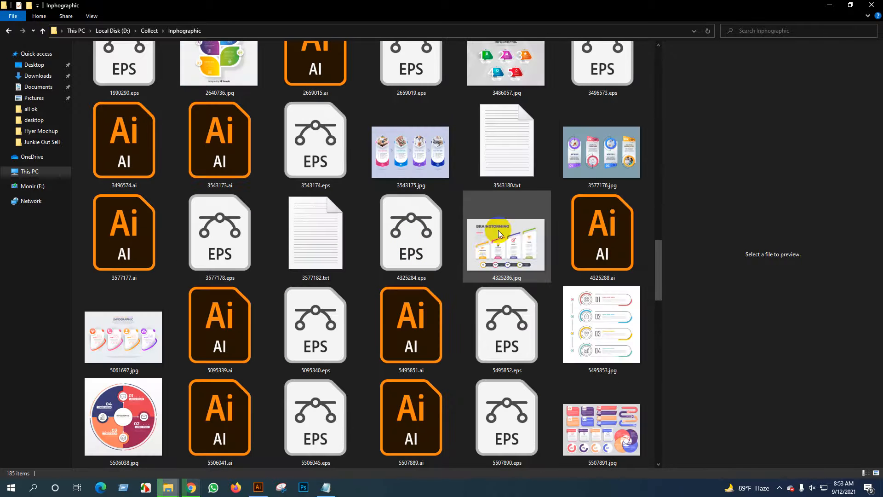
{"action": "scroll", "coordinate": [469, 242], "scroll_direction": "down", "scroll_amount": 10}
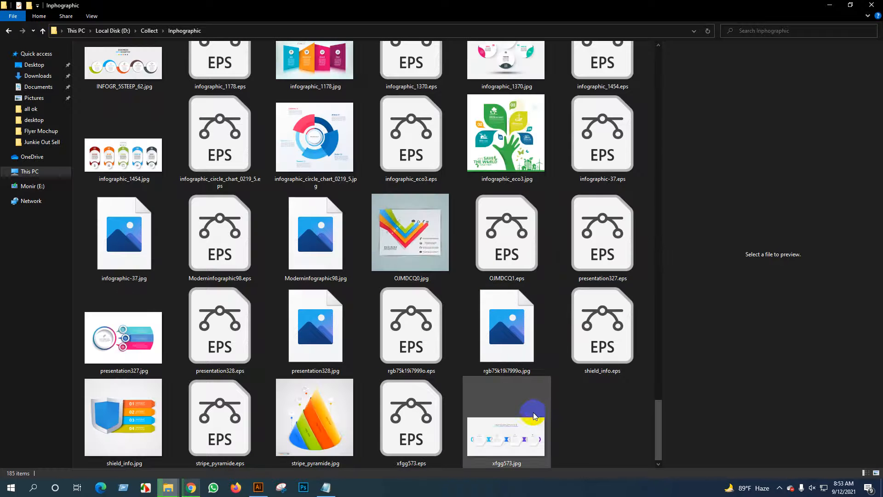
{"action": "left_click", "coordinate": [226, 327]}
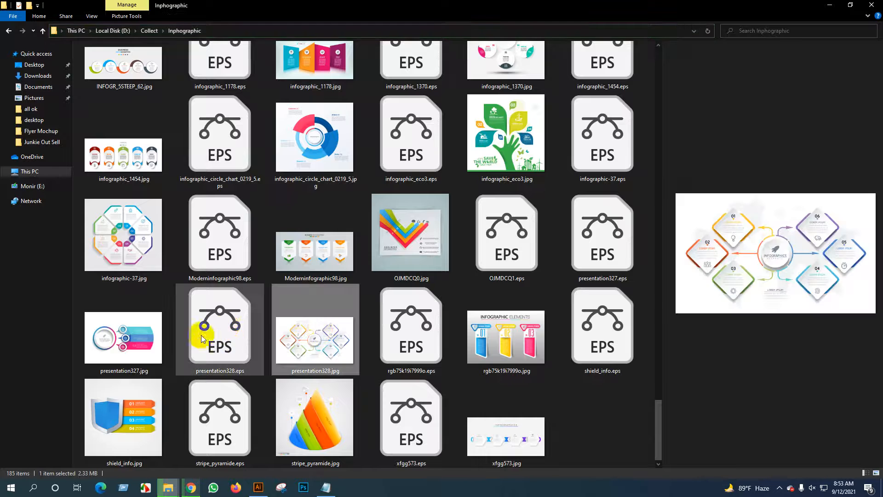
{"action": "double_click", "coordinate": [226, 328]}
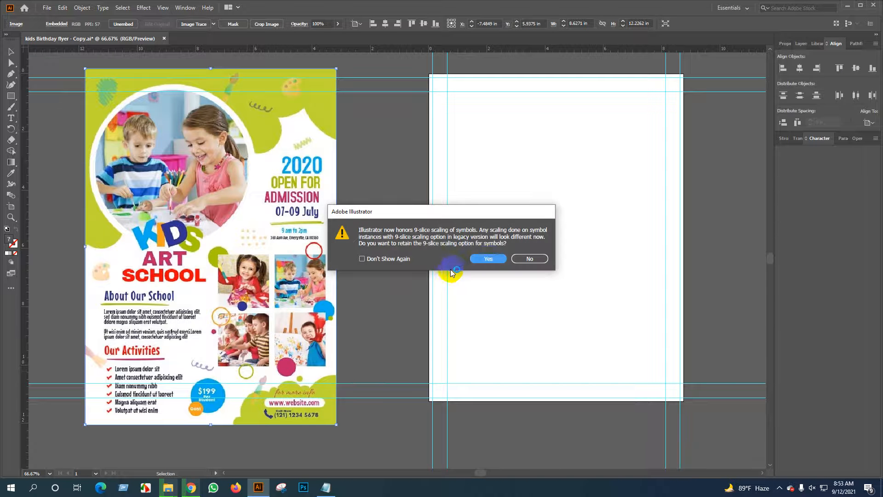
{"action": "left_click", "coordinate": [489, 258]}
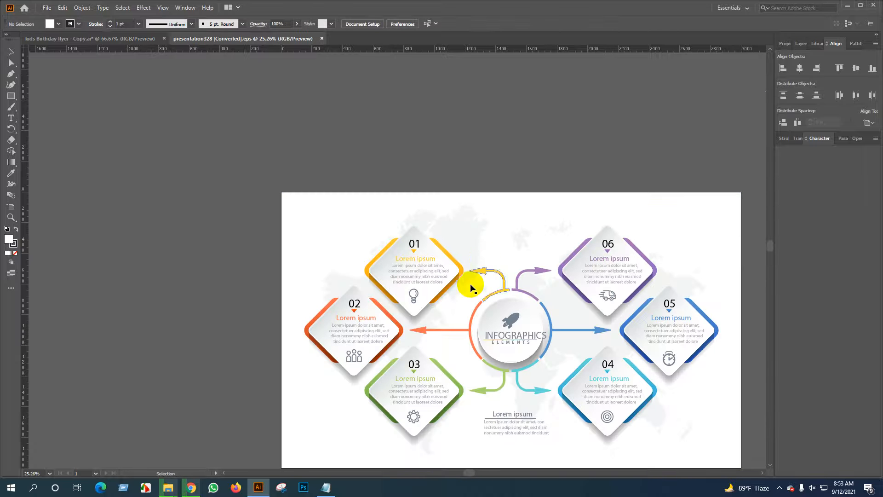
Try moving the left half of the infographic, including the world map and central circle, off the artboard.
{"action": "scroll", "coordinate": [462, 300], "scroll_direction": "down", "scroll_amount": 2}
{"action": "left_click", "coordinate": [432, 187]}
{"action": "left_click_drag", "start_coordinate": [432, 187], "coordinate": [508, 324]}
{"action": "scroll", "coordinate": [509, 340], "scroll_direction": "left", "scroll_amount": 2}
{"action": "key", "text": "Delete"}
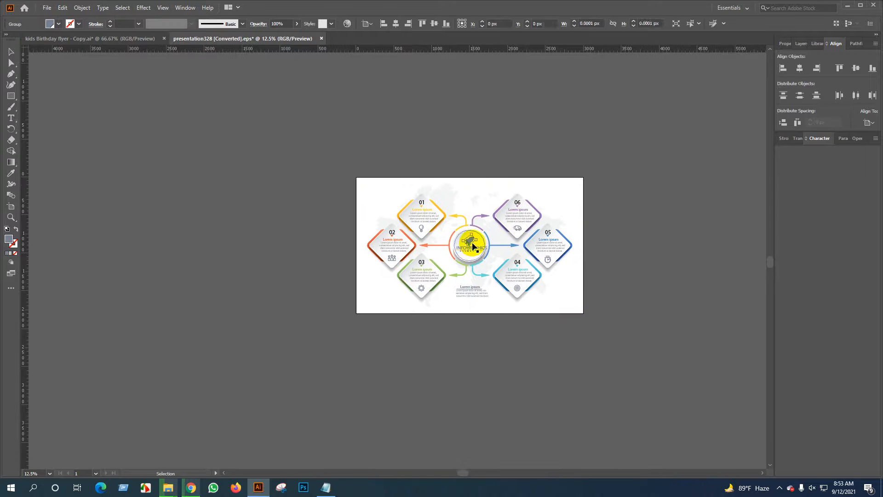
{"action": "left_click_drag", "start_coordinate": [346, 168], "coordinate": [468, 299]}
{"action": "left_click_drag", "start_coordinate": [464, 233], "coordinate": [181, 203]}
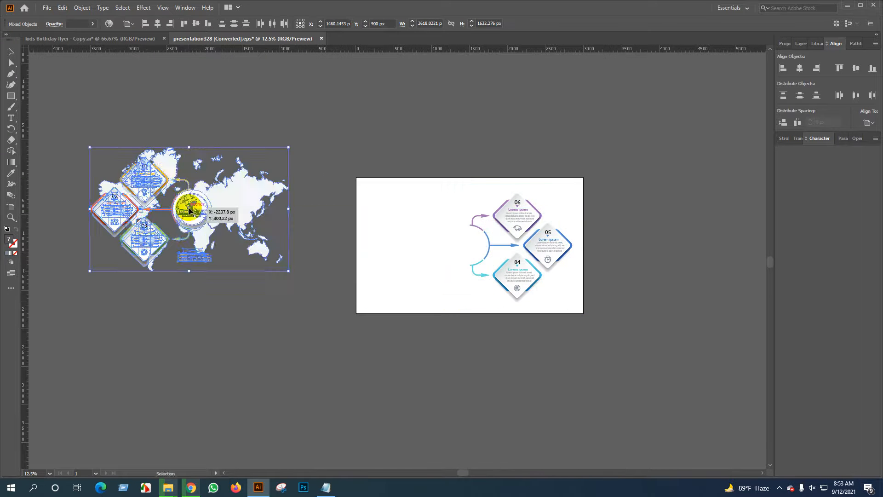
Delete the world map and the Lorem ipsum caption from the artwork moved off the artboard.
{"action": "left_click", "coordinate": [203, 240], "text": "shift"}
{"action": "scroll", "coordinate": [424, 286], "scroll_direction": "left", "scroll_amount": 5}
{"action": "right_click", "coordinate": [437, 264]}
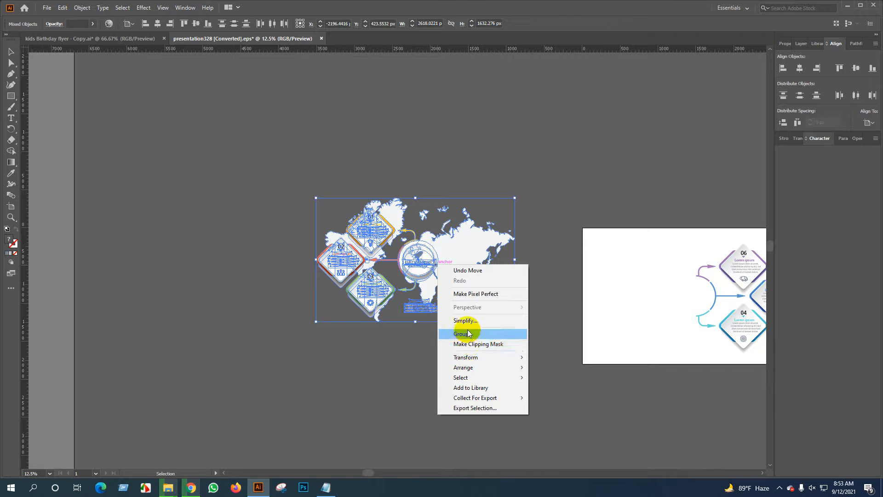
{"action": "left_click", "coordinate": [462, 333]}
{"action": "left_click", "coordinate": [343, 359]}
{"action": "left_click", "coordinate": [466, 231]}
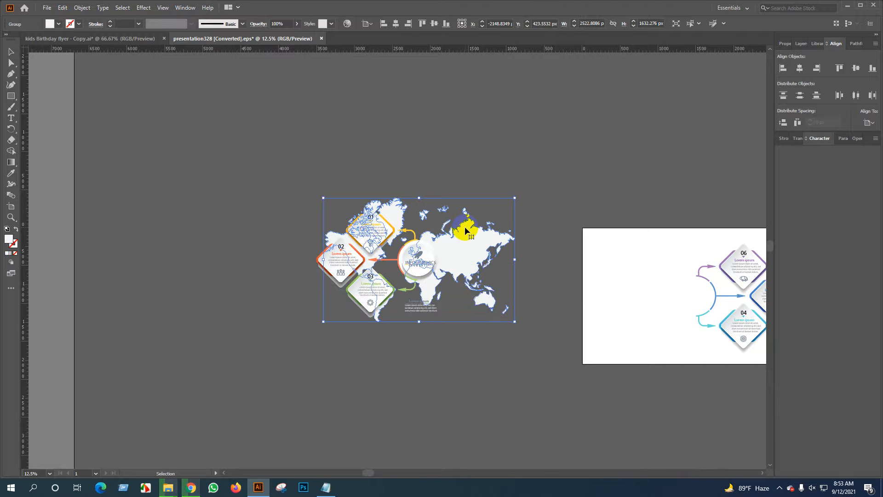
{"action": "key", "text": "Delete"}
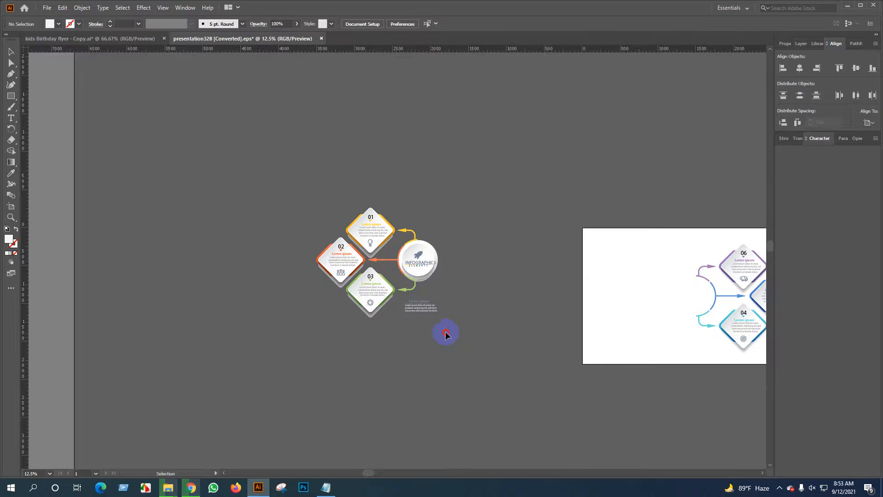
{"action": "left_click", "coordinate": [415, 304]}
{"action": "key", "text": "Delete"}
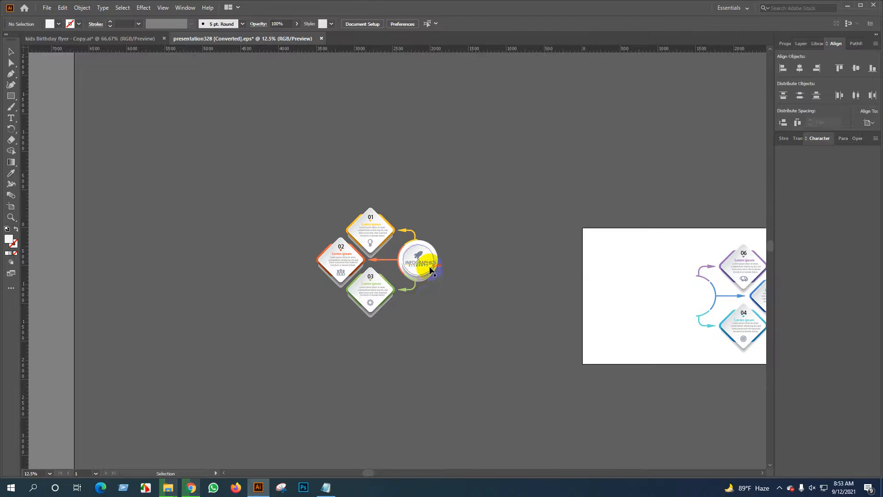
Undo the deletions and the move of the infographic elements, back to the complete original layout.
{"action": "scroll", "coordinate": [431, 270], "scroll_direction": "up", "scroll_amount": 5}
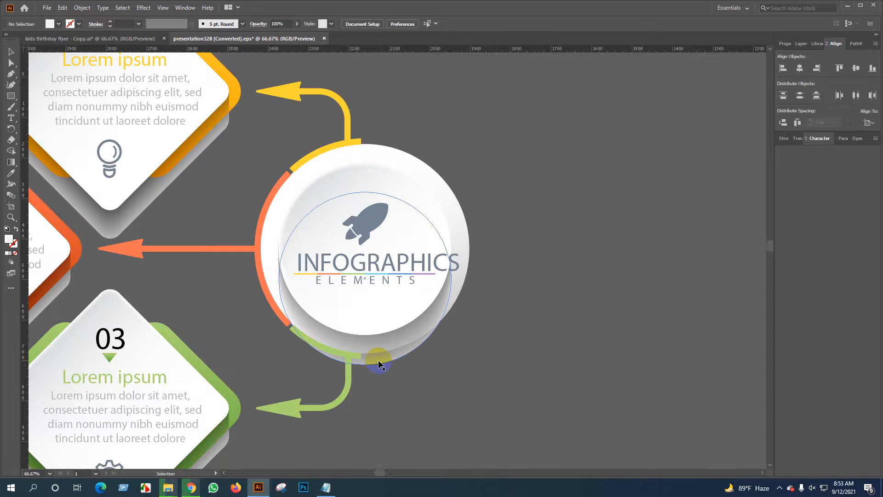
{"action": "scroll", "coordinate": [378, 364], "scroll_direction": "down", "scroll_amount": 4}
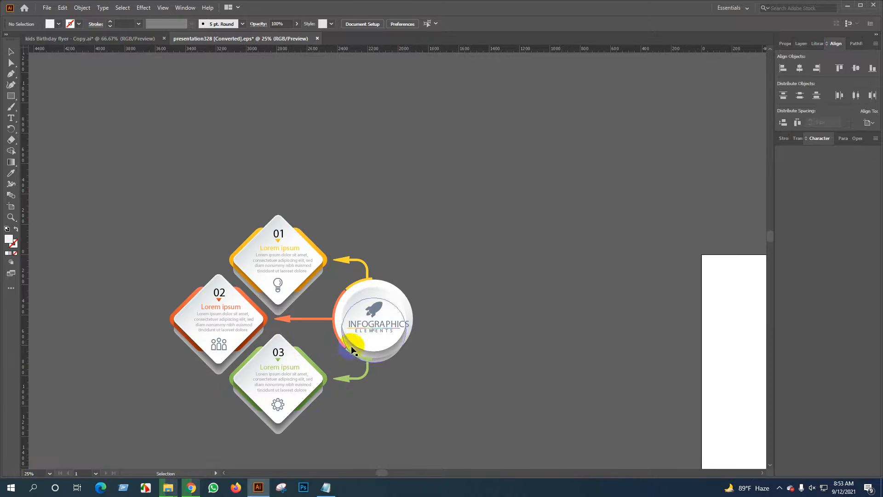
{"action": "scroll", "coordinate": [391, 348], "scroll_direction": "down", "scroll_amount": 1}
{"action": "left_click_drag", "start_coordinate": [420, 348], "coordinate": [235, 243]}
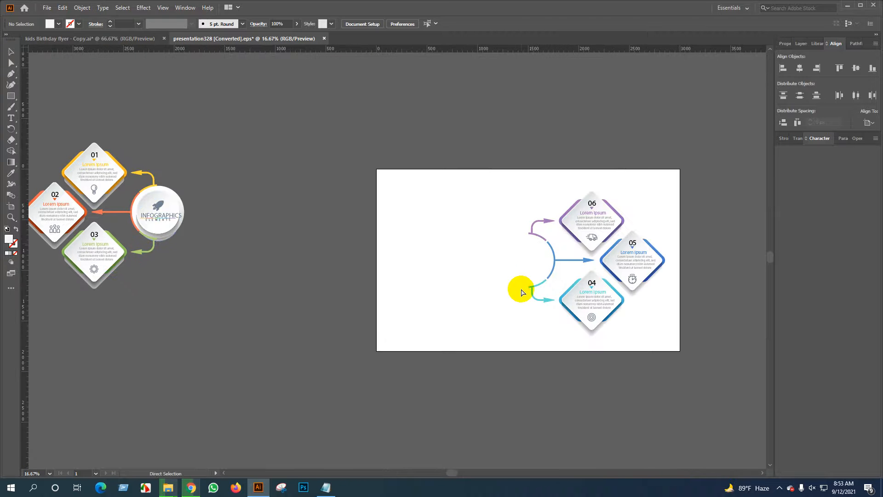
{"action": "key", "text": "ctrl+z"}
{"action": "key", "text": "ctrl+z"}
{"action": "left_click", "coordinate": [293, 201]}
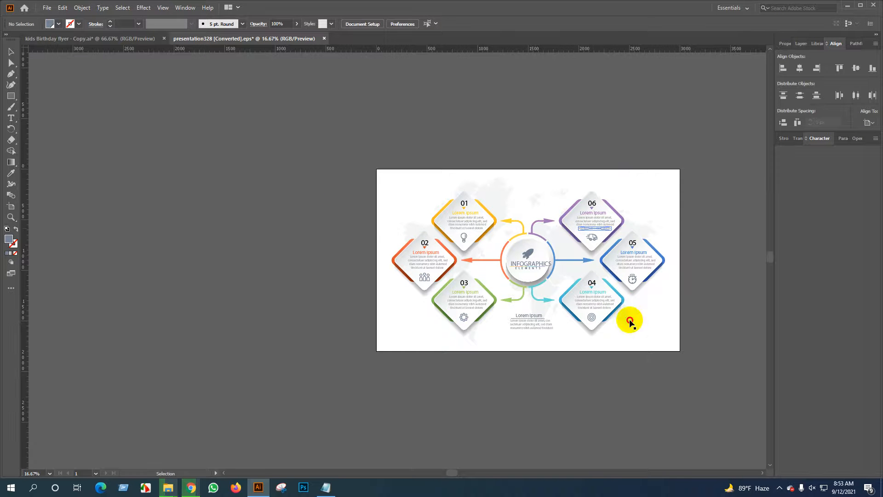
Delete the world map, diamonds 04, 05 and 06 with their arrows, and the Lorem ipsum caption below the circle.
{"action": "left_click_drag", "start_coordinate": [630, 322], "coordinate": [635, 359]}
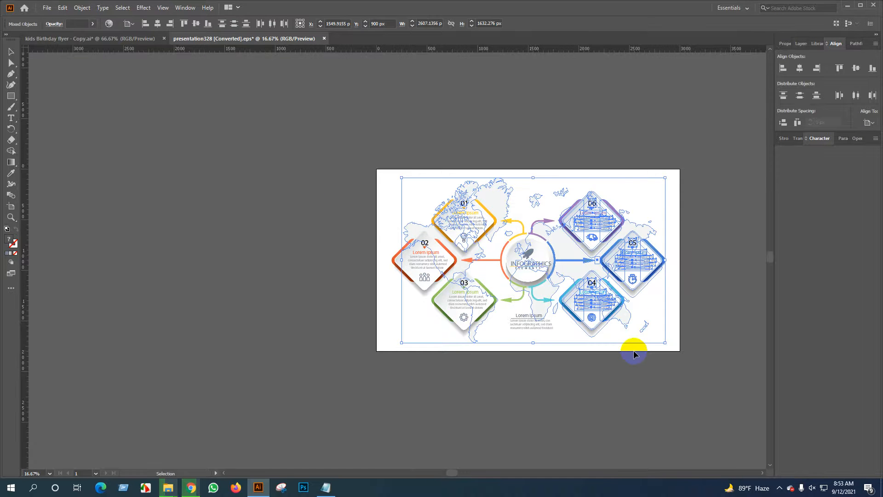
{"action": "key", "text": "Delete"}
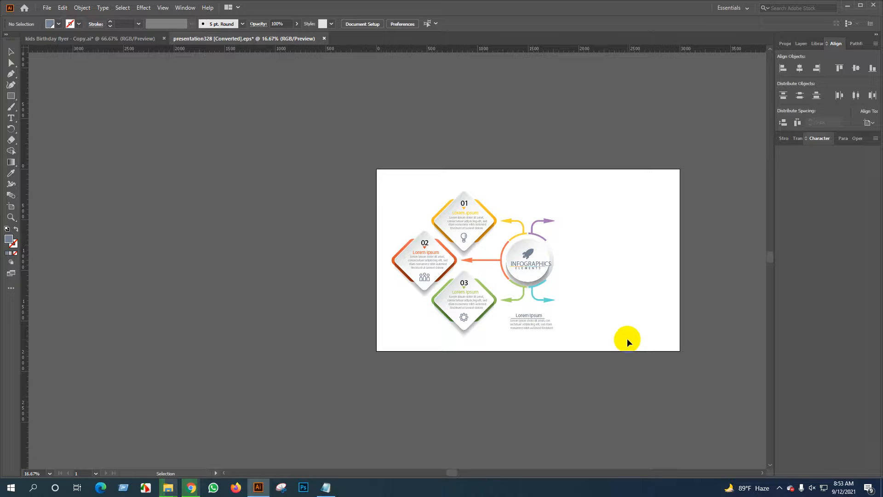
{"action": "left_click_drag", "start_coordinate": [541, 163], "coordinate": [561, 234]}
{"action": "key", "text": "Delete"}
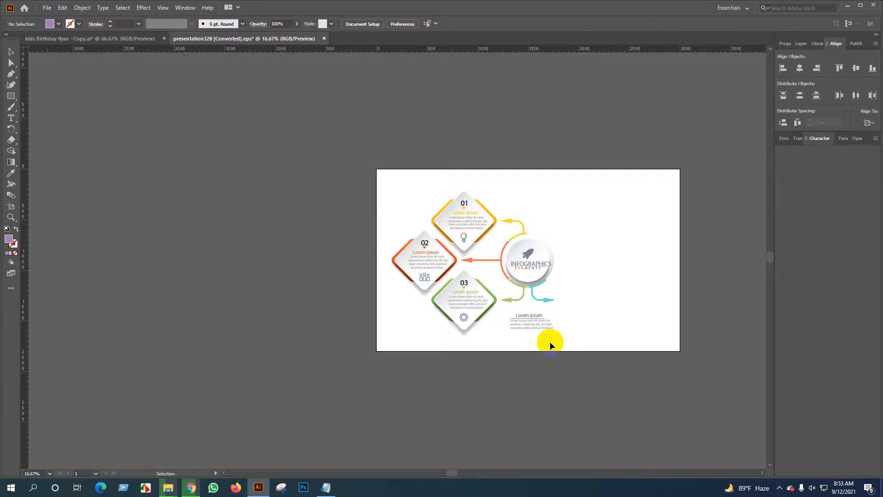
{"action": "left_click_drag", "start_coordinate": [550, 350], "coordinate": [534, 294]}
{"action": "key", "text": "Delete"}
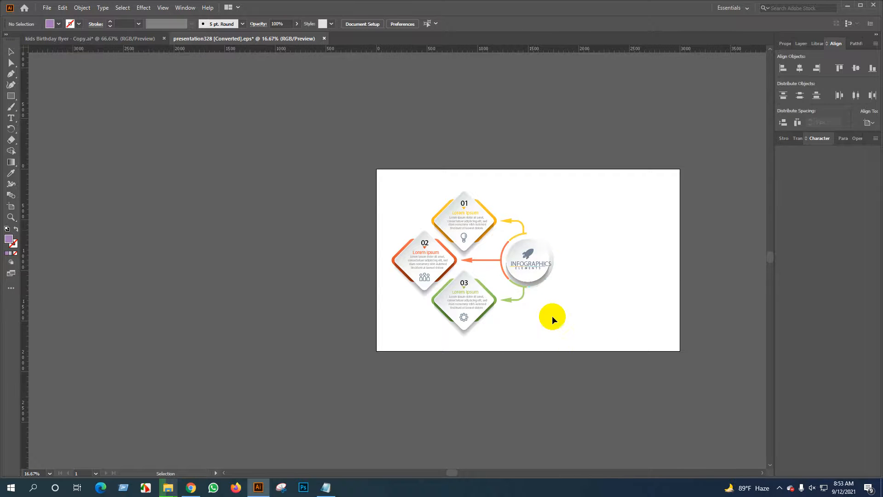
Clear the central circle by deleting its coloured line, INFOGRAPHICS ELEMENTS text and rocket icon.
{"action": "left_click", "coordinate": [532, 270]}
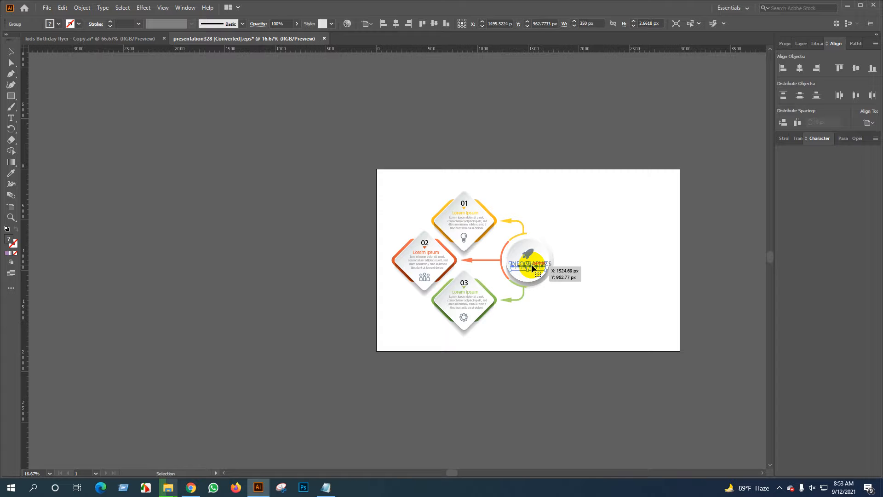
{"action": "key", "text": "Delete"}
{"action": "scroll", "coordinate": [526, 277], "scroll_direction": "up", "scroll_amount": 2}
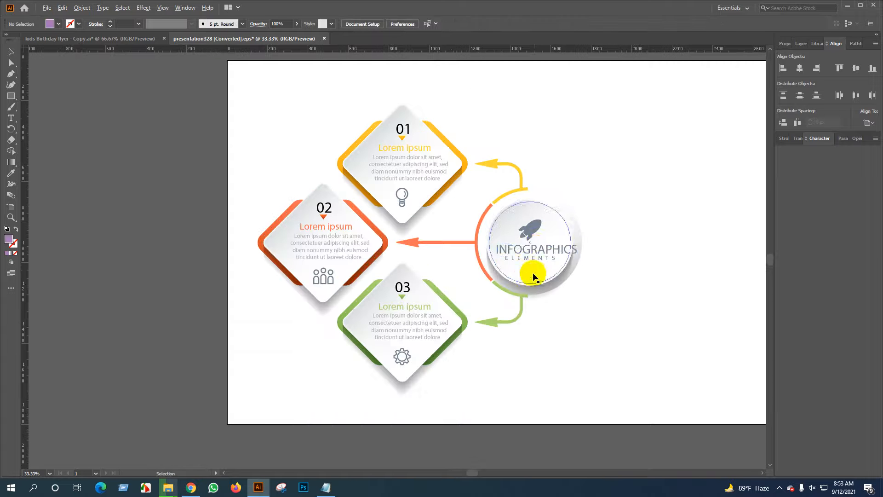
{"action": "left_click", "coordinate": [535, 251]}
{"action": "key", "text": "Delete"}
{"action": "left_click", "coordinate": [529, 226]}
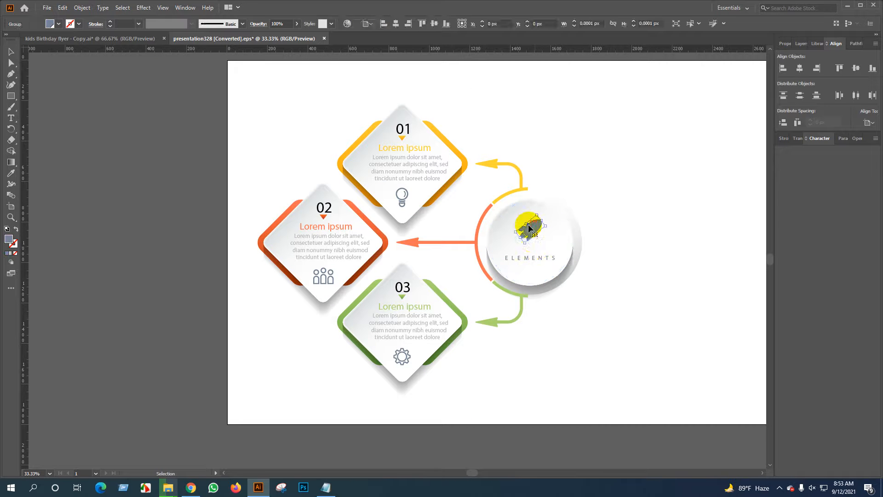
{"action": "key", "text": "Delete"}
{"action": "left_click", "coordinate": [530, 257]}
{"action": "key", "text": "Delete"}
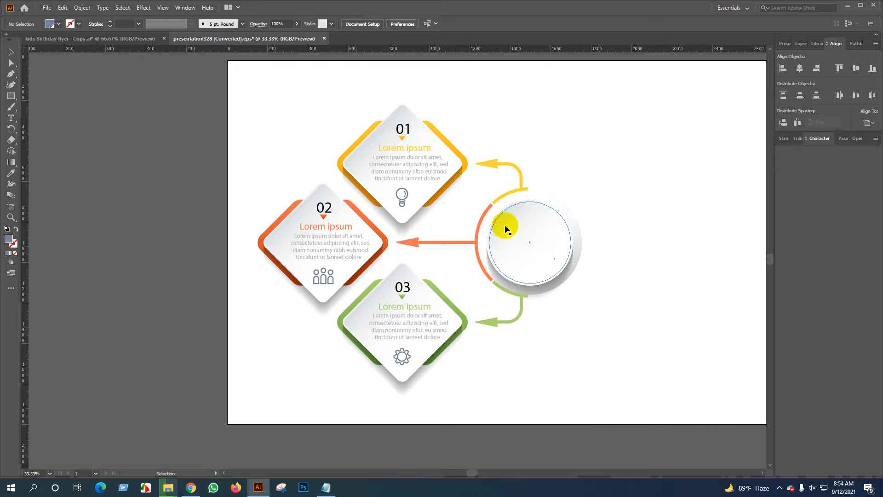
Delete the text in diamond 01, and replace the duplicate files in the running file copy, minimizing its progress window.
{"action": "left_click", "coordinate": [409, 160]}
{"action": "key", "text": "Delete"}
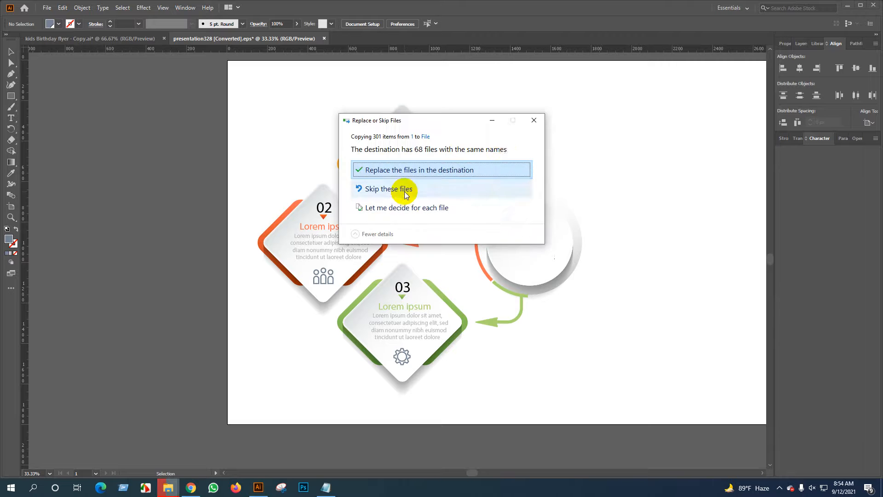
{"action": "left_click", "coordinate": [395, 171]}
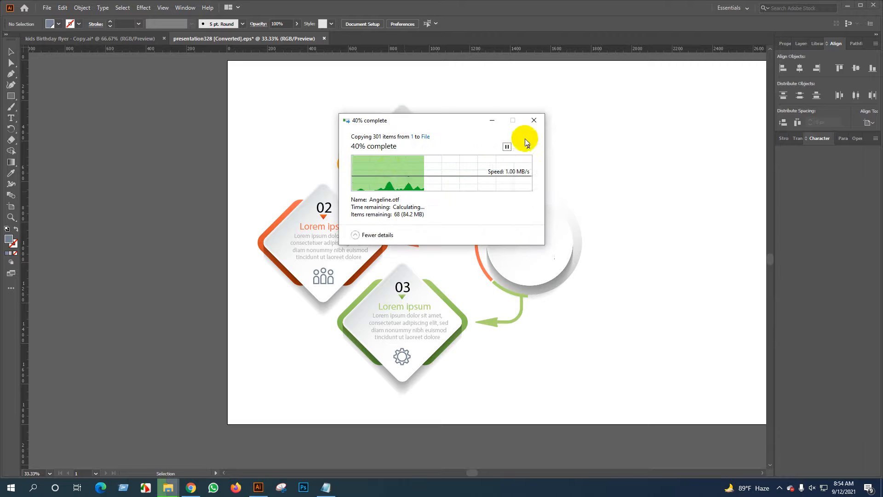
{"action": "left_click", "coordinate": [491, 120]}
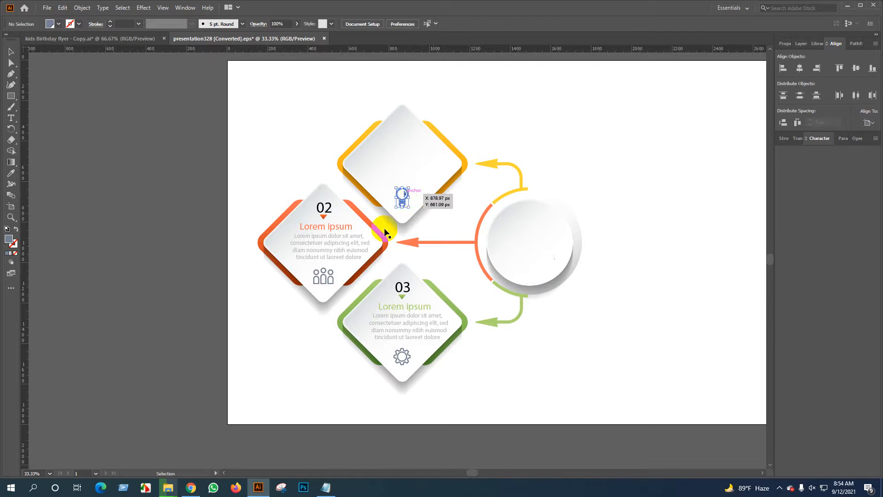
Delete the lightbulb icon from the yellow diamond and all text and icons from diamonds 02 and 03.
{"action": "left_click", "coordinate": [341, 232]}
{"action": "key", "text": "Delete"}
{"action": "left_click", "coordinate": [321, 277]}
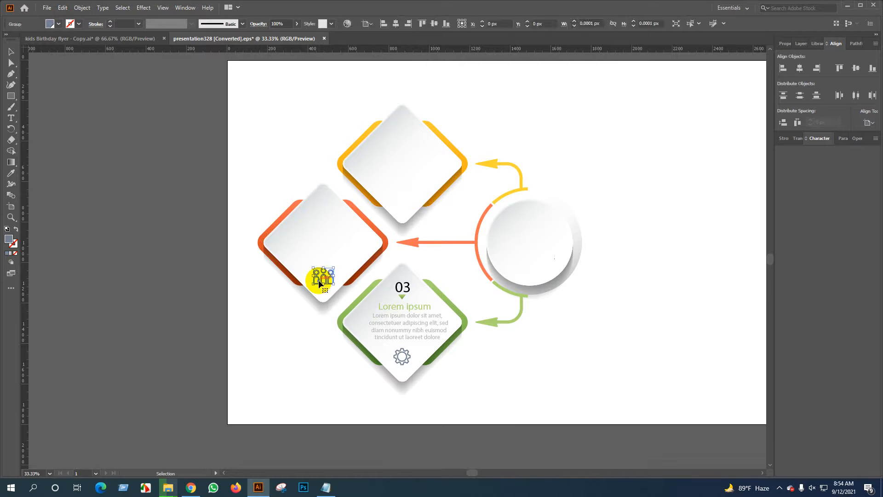
{"action": "key", "text": "Delete"}
{"action": "left_click", "coordinate": [405, 307]}
{"action": "key", "text": "Delete"}
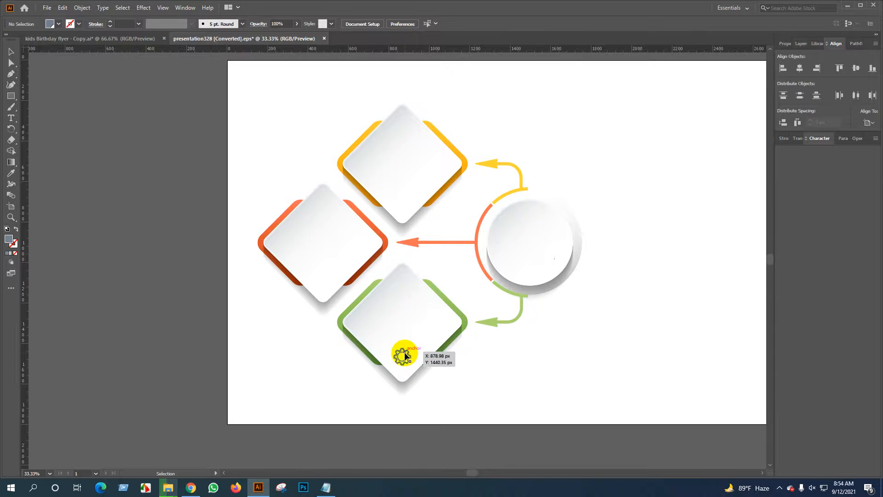
{"action": "key", "text": "Delete"}
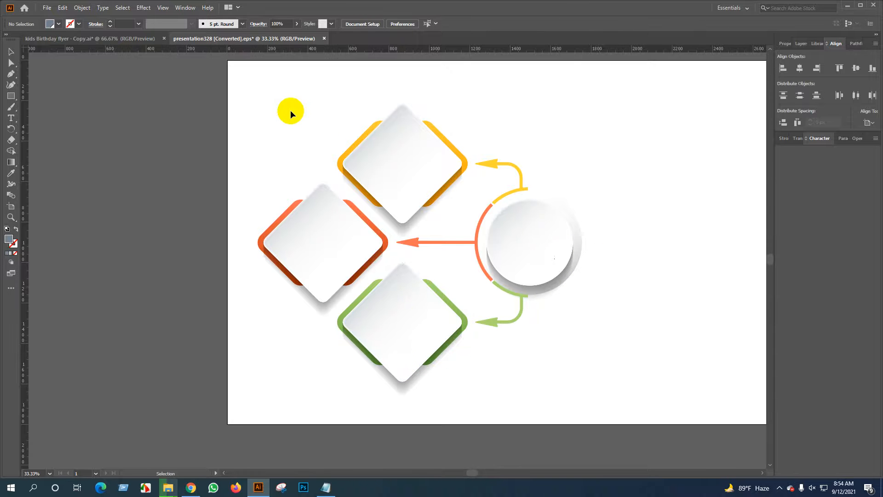
Copy the three blank diamonds, arrows and circle into the kids Birthday flyer - Copy.ai document.
{"action": "left_click_drag", "start_coordinate": [262, 103], "coordinate": [584, 402]}
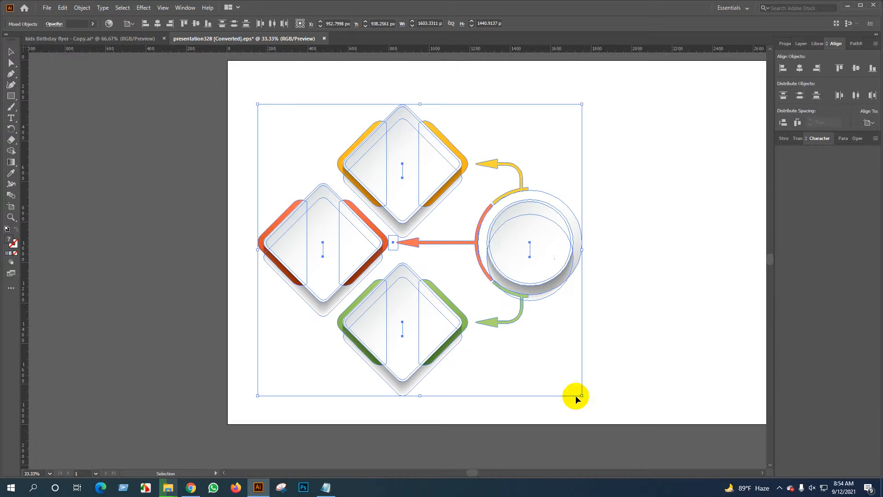
{"action": "scroll", "coordinate": [546, 360], "scroll_direction": "down", "scroll_amount": 2}
{"action": "left_click_drag", "start_coordinate": [541, 299], "coordinate": [540, 243]}
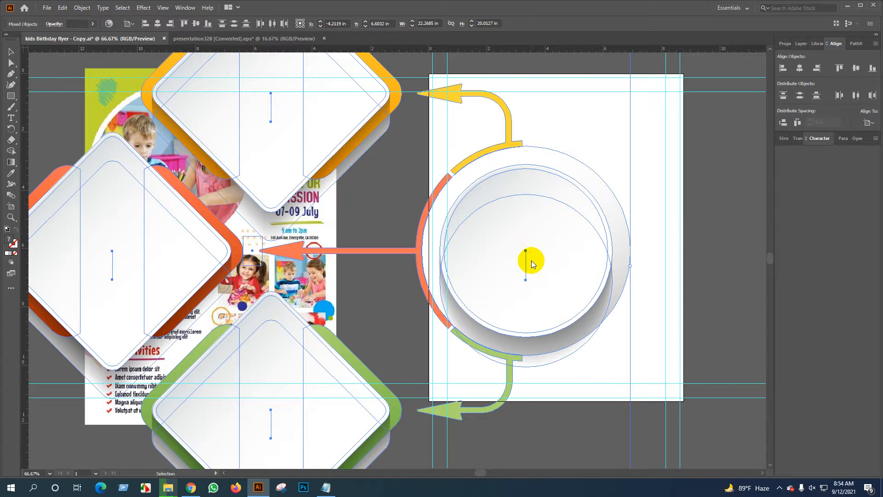
{"action": "key", "text": "alt+space"}
{"action": "key", "text": "Escape"}
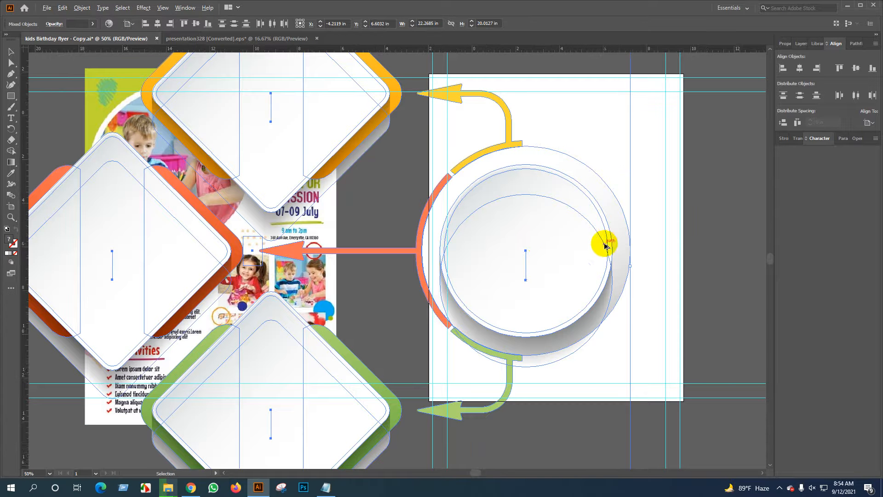
Scale the pasted artwork to about 5.1 inches across beside the blank page and rotate it into upright squares with the circle at upper left.
{"action": "scroll", "coordinate": [603, 239], "scroll_direction": "down", "scroll_amount": 3}
{"action": "left_click_drag", "start_coordinate": [614, 236], "coordinate": [453, 237]}
{"action": "left_click_drag", "start_coordinate": [271, 182], "coordinate": [533, 178]}
{"action": "left_click_drag", "start_coordinate": [666, 134], "coordinate": [592, 186]}
{"action": "scroll", "coordinate": [575, 260], "scroll_direction": "up", "scroll_amount": 1}
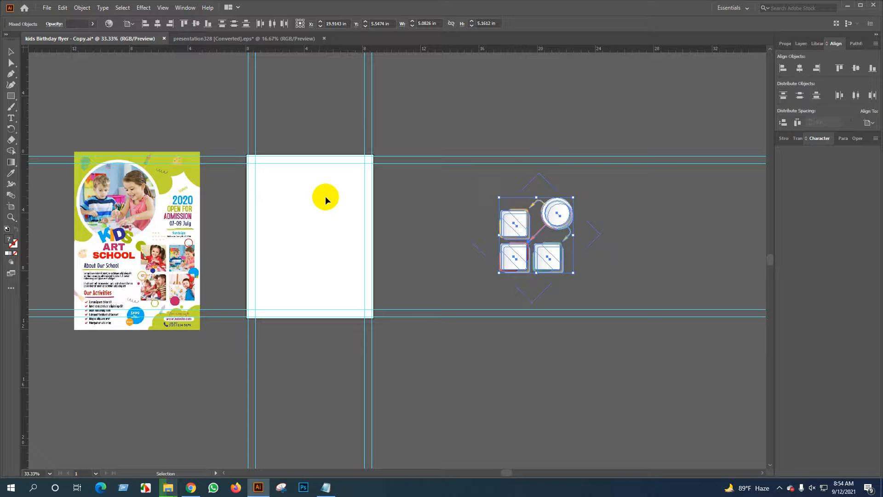
{"action": "left_click_drag", "start_coordinate": [577, 196], "coordinate": [452, 179]}
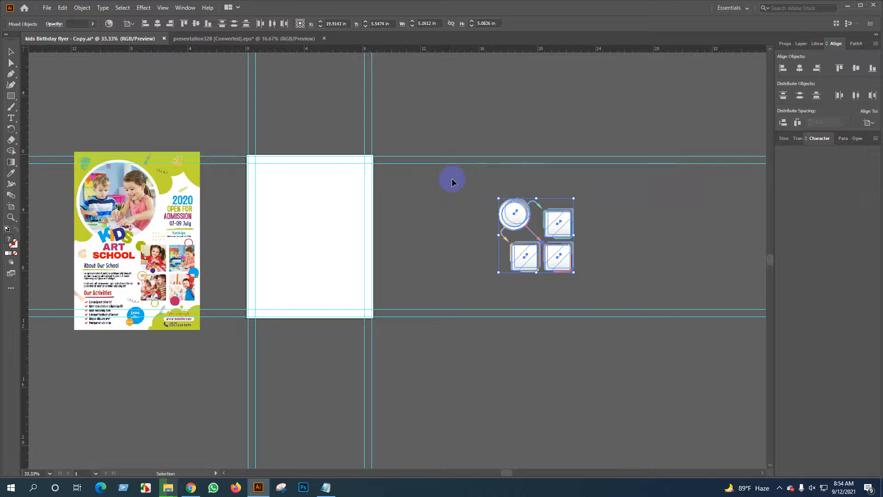
{"action": "left_click", "coordinate": [454, 179]}
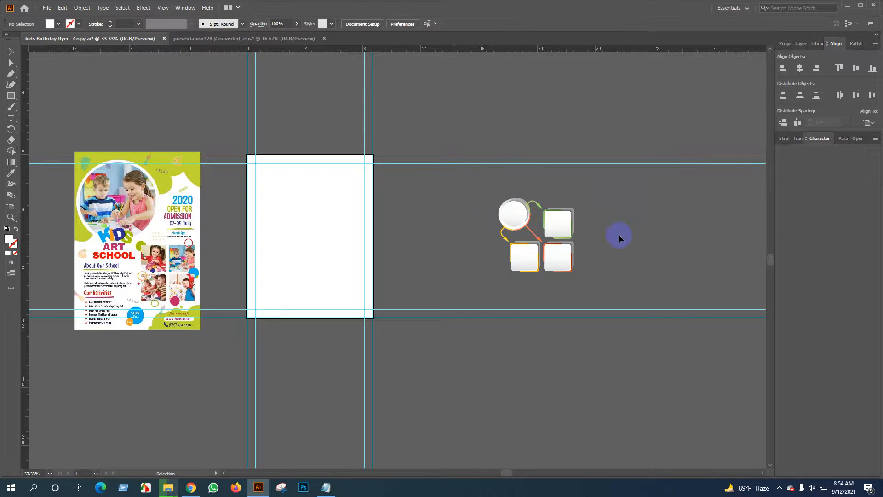
{"action": "scroll", "coordinate": [567, 253], "scroll_direction": "up", "scroll_amount": 3}
{"action": "scroll", "coordinate": [568, 253], "scroll_direction": "down", "scroll_amount": 2}
{"action": "left_click_drag", "start_coordinate": [585, 258], "coordinate": [589, 295]}
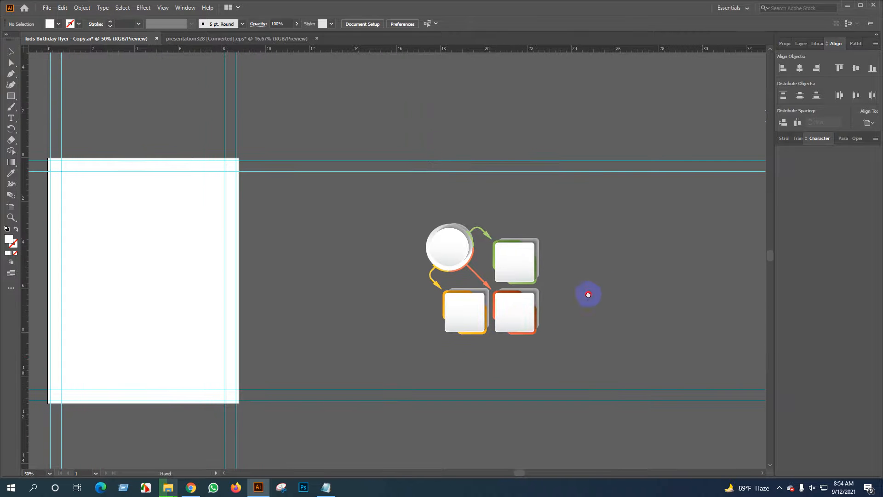
{"action": "scroll", "coordinate": [513, 291], "scroll_direction": "up", "scroll_amount": 1}
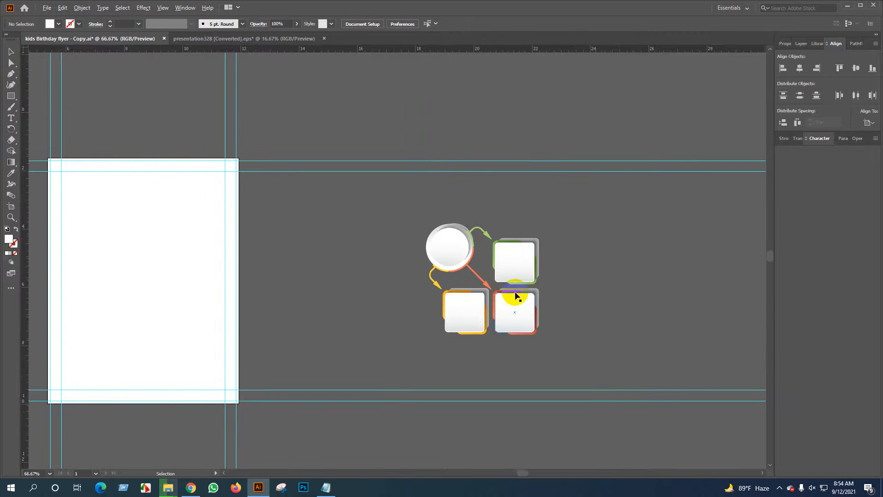
{"action": "scroll", "coordinate": [539, 291], "scroll_direction": "down", "scroll_amount": 1}
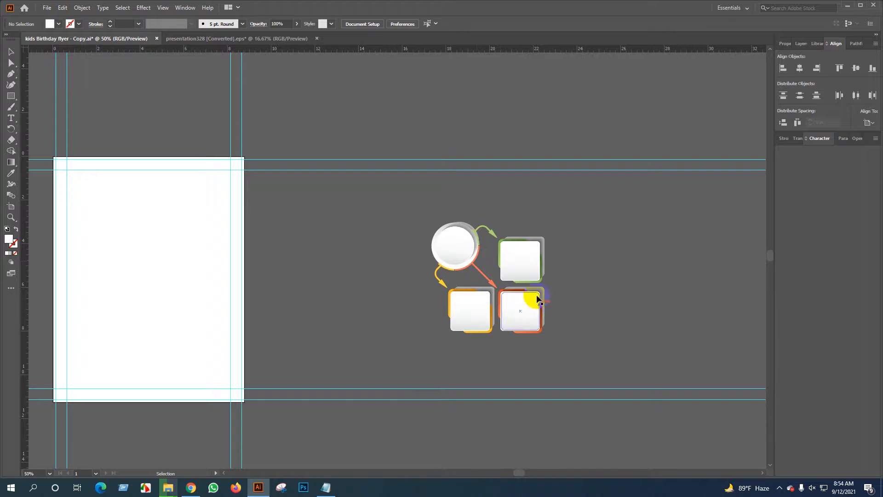
{"action": "scroll", "coordinate": [508, 302], "scroll_direction": "up", "scroll_amount": 2}
{"action": "scroll", "coordinate": [506, 301], "scroll_direction": "up", "scroll_amount": 1}
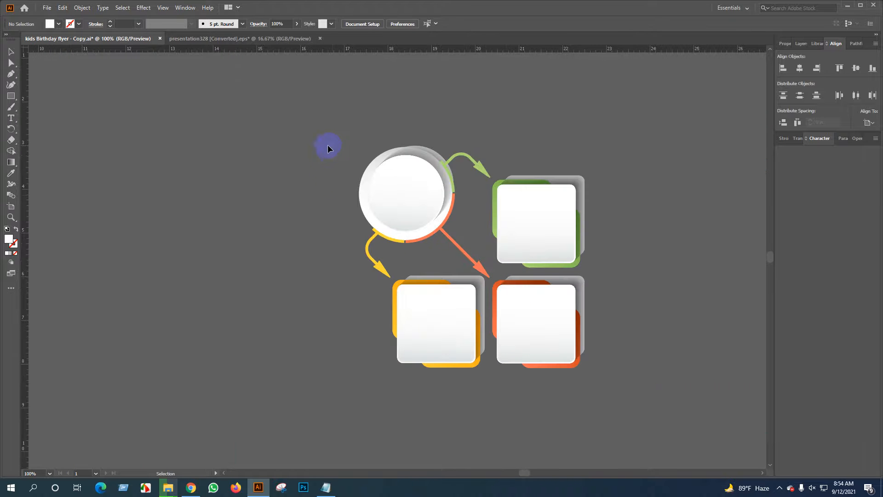
{"action": "left_click_drag", "start_coordinate": [337, 149], "coordinate": [358, 163]}
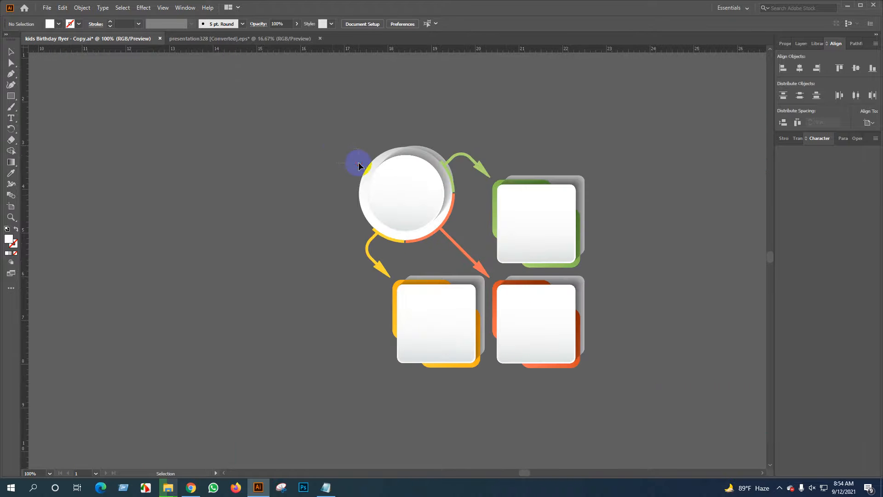
Try deleting the orange arrow with its arc from the circle, and undo the deletion.
{"action": "left_click", "coordinate": [477, 266]}
{"action": "key", "text": "Delete"}
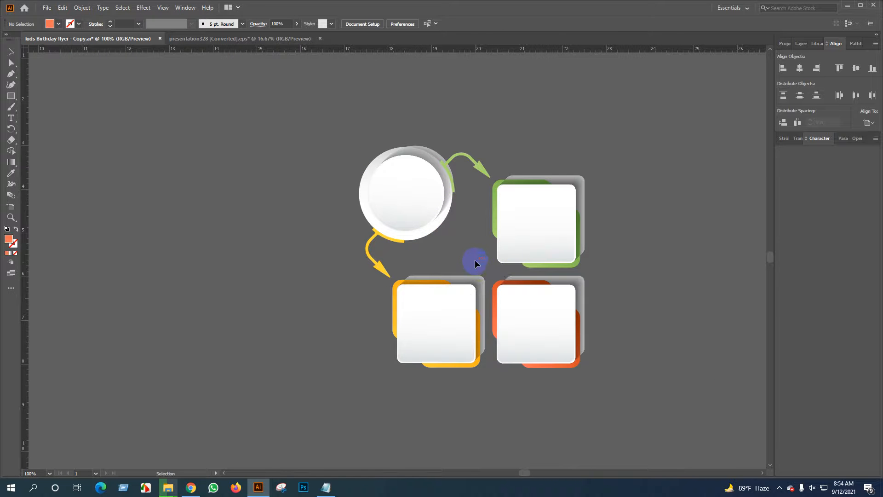
{"action": "key", "text": "ctrl+z"}
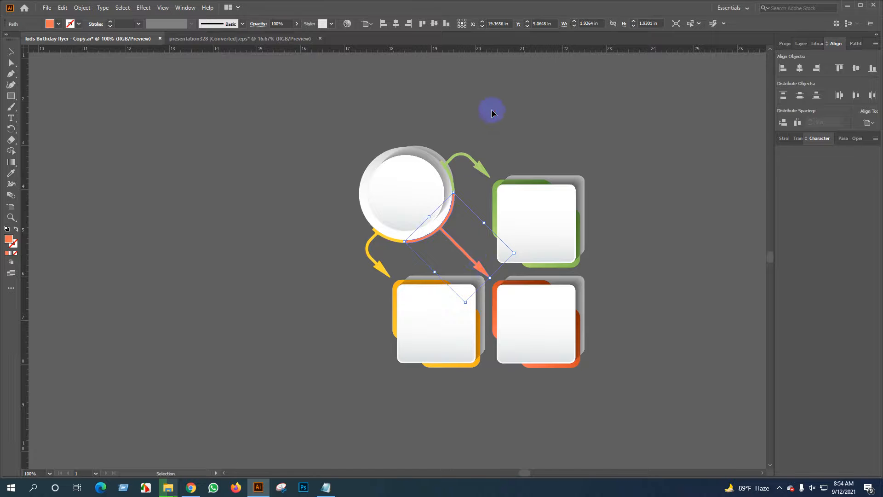
{"action": "left_click", "coordinate": [492, 113]}
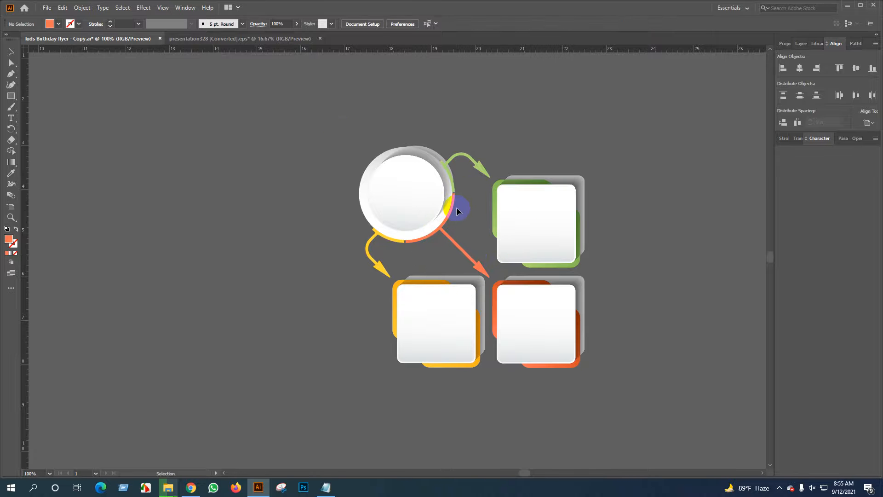
Enlarge the circle and its three arrows together to about 7.4 inches wide and position them above and beside the small squares.
{"action": "left_click_drag", "start_coordinate": [364, 164], "coordinate": [462, 247]}
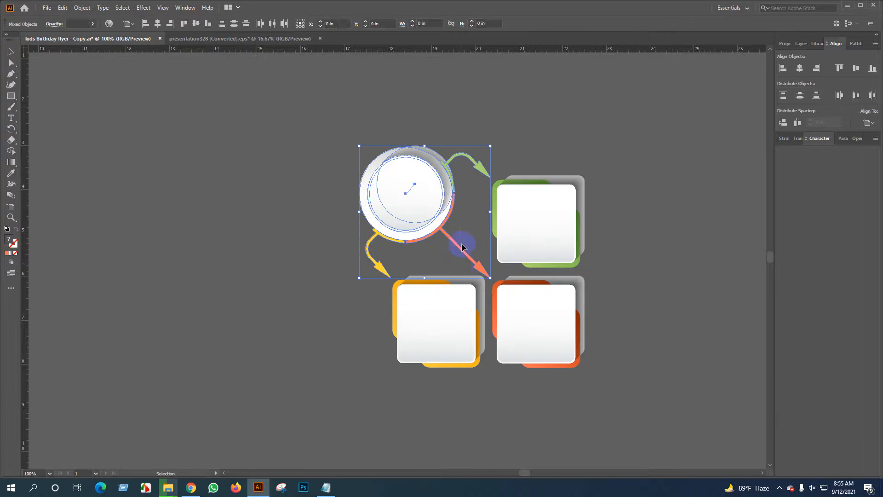
{"action": "scroll", "coordinate": [460, 258], "scroll_direction": "down", "scroll_amount": 2}
{"action": "left_click_drag", "start_coordinate": [476, 202], "coordinate": [510, 171]}
{"action": "mouse_move", "coordinate": [412, 223]}
{"action": "left_mouse_down"}
{"action": "mouse_move", "coordinate": [398, 213]}
{"action": "mouse_move", "coordinate": [414, 222]}
{"action": "left_mouse_up"}
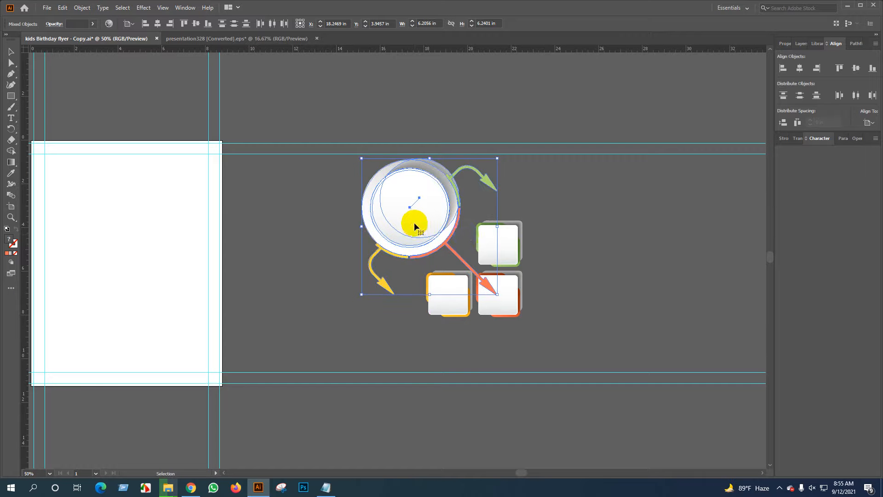
{"action": "scroll", "coordinate": [462, 246], "scroll_direction": "down", "scroll_amount": 1}
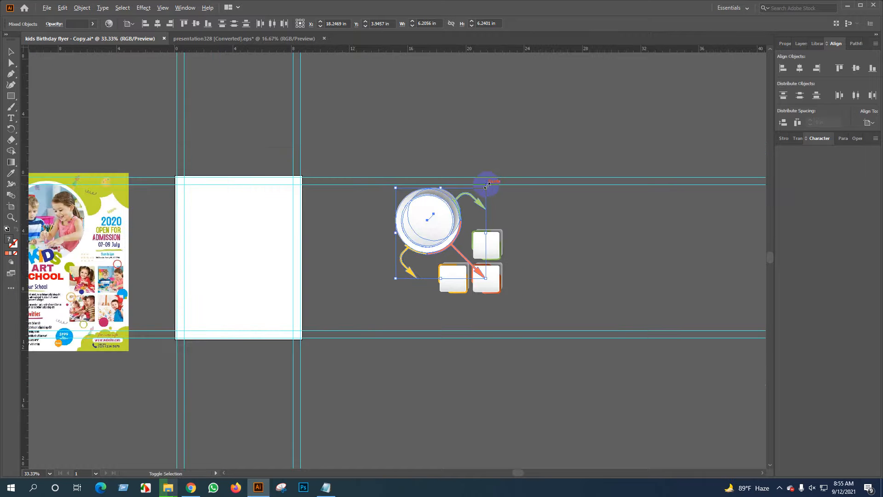
{"action": "left_click_drag", "start_coordinate": [487, 186], "coordinate": [507, 168]}
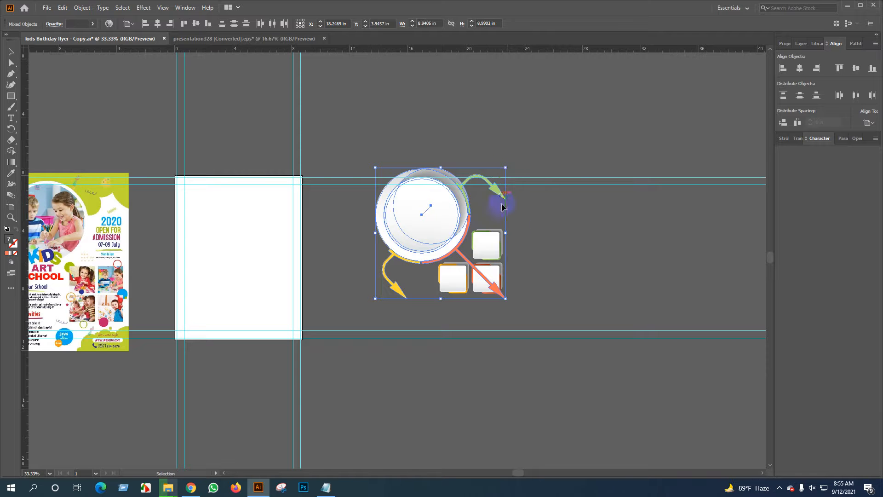
{"action": "scroll", "coordinate": [484, 185], "scroll_direction": "up", "scroll_amount": 2}
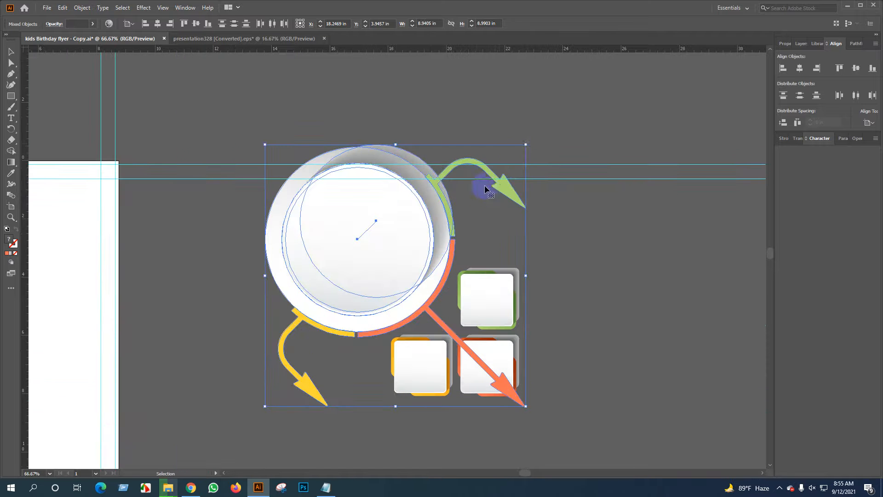
{"action": "left_click_drag", "start_coordinate": [504, 168], "coordinate": [505, 167]}
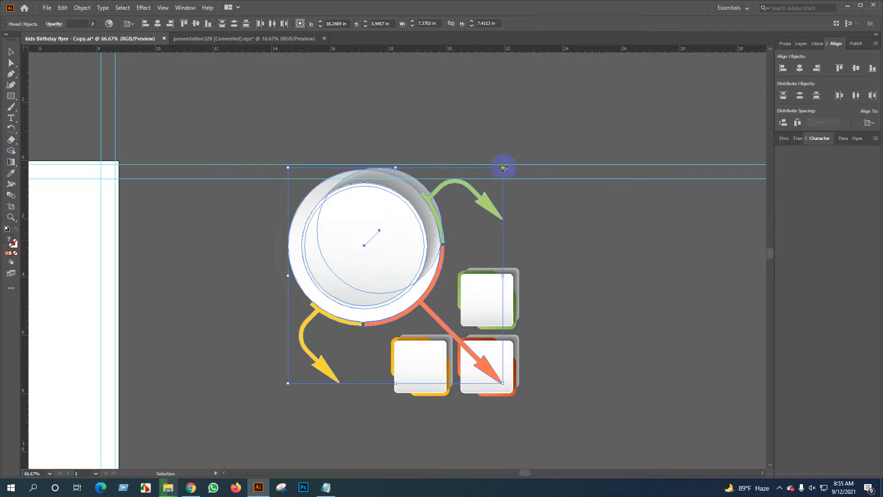
{"action": "mouse_move", "coordinate": [380, 245]}
{"action": "left_mouse_down"}
{"action": "mouse_move", "coordinate": [395, 249]}
{"action": "mouse_move", "coordinate": [388, 245]}
{"action": "left_mouse_up"}
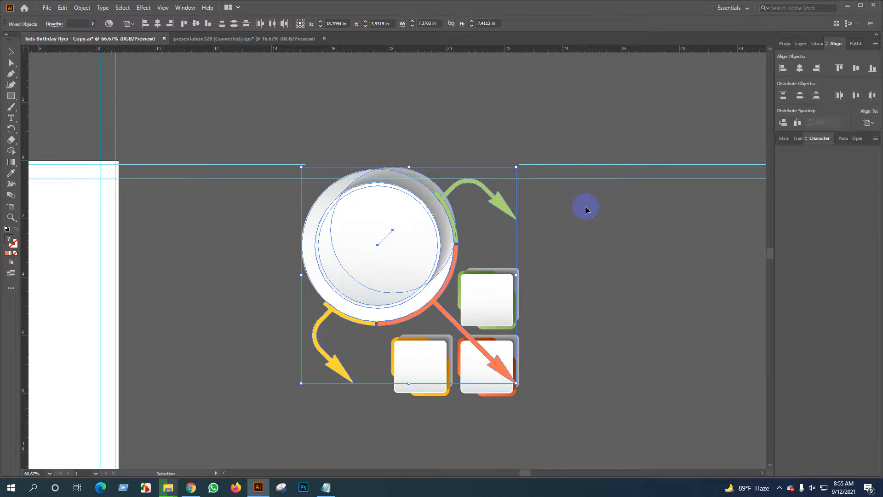
{"action": "left_click", "coordinate": [614, 209]}
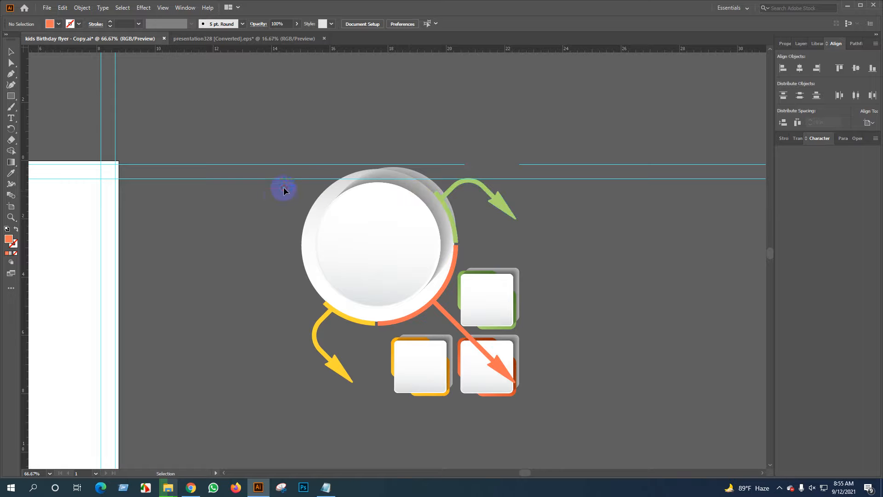
Try reflecting the whole artwork over the horizontal axis after previewing the vertical one, and undo the reflection.
{"action": "left_click_drag", "start_coordinate": [278, 195], "coordinate": [523, 397]}
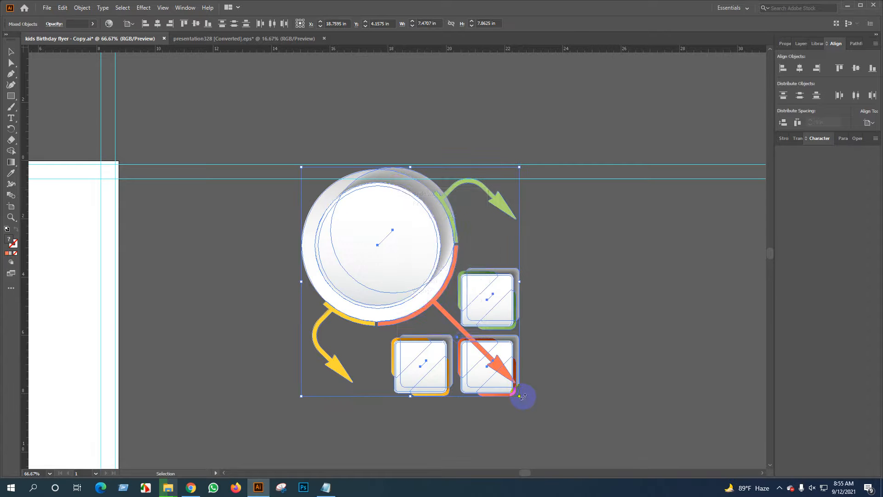
{"action": "right_click", "coordinate": [397, 190]}
{"action": "mouse_move", "coordinate": [460, 282]}
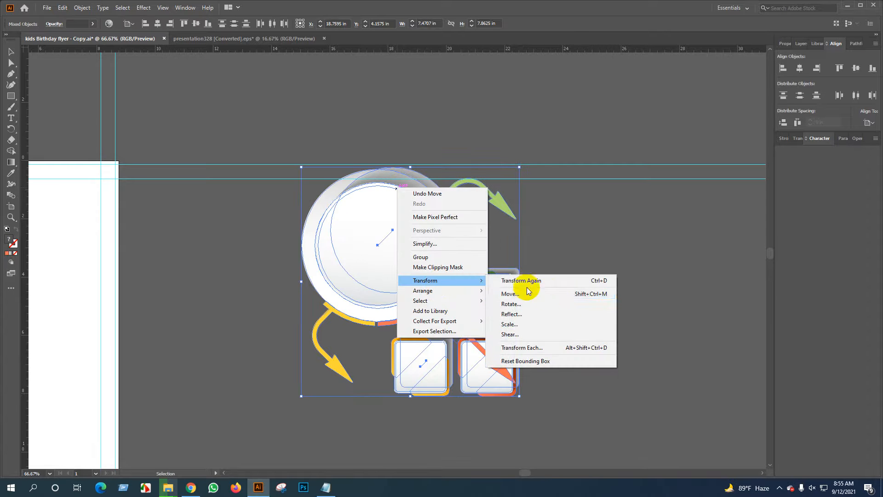
{"action": "left_click", "coordinate": [534, 313]}
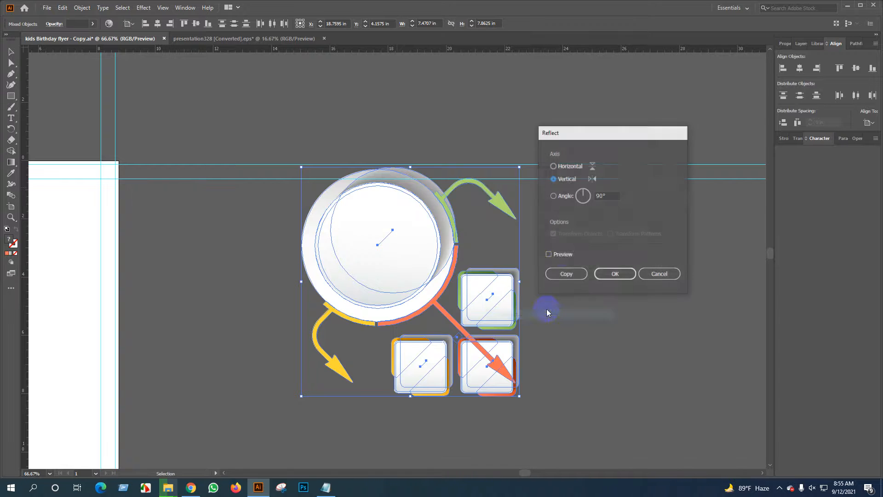
{"action": "left_click", "coordinate": [562, 256]}
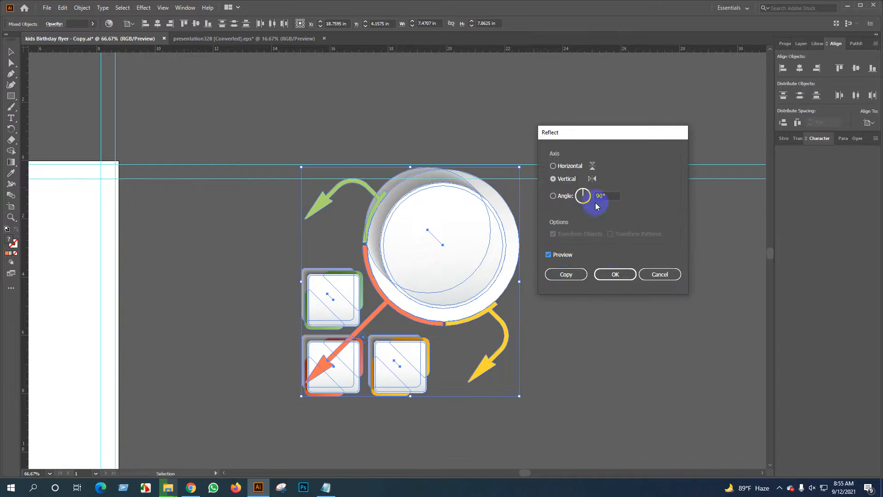
{"action": "left_click", "coordinate": [569, 166]}
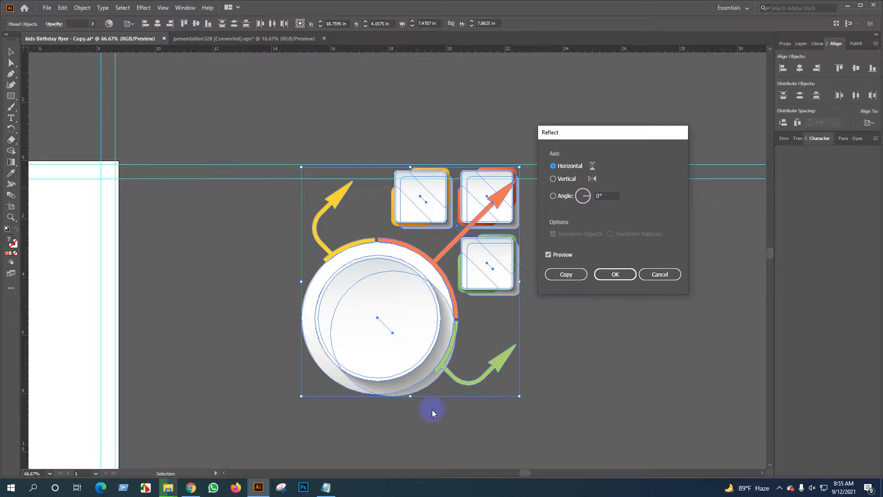
{"action": "left_click", "coordinate": [616, 273]}
{"action": "left_click", "coordinate": [537, 305]}
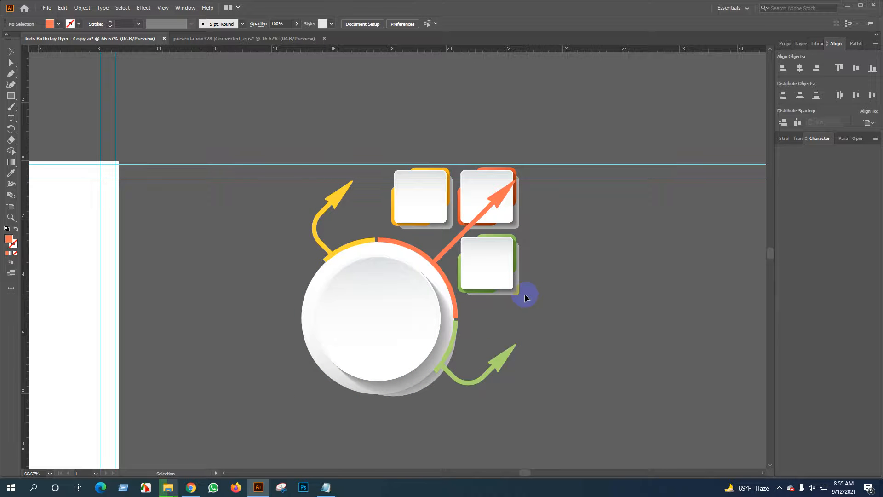
{"action": "key", "text": "ctrl+z"}
{"action": "key", "text": "ctrl+z"}
{"action": "left_click", "coordinate": [599, 237]}
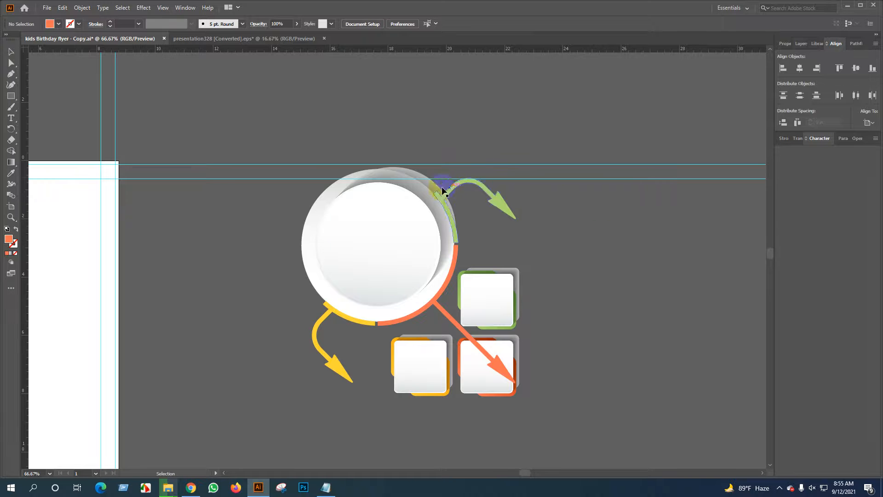
Delete the grey shadow shapes behind the large circle and the green, orange and yellow squares.
{"action": "left_click", "coordinate": [428, 178]}
{"action": "key", "text": "Delete"}
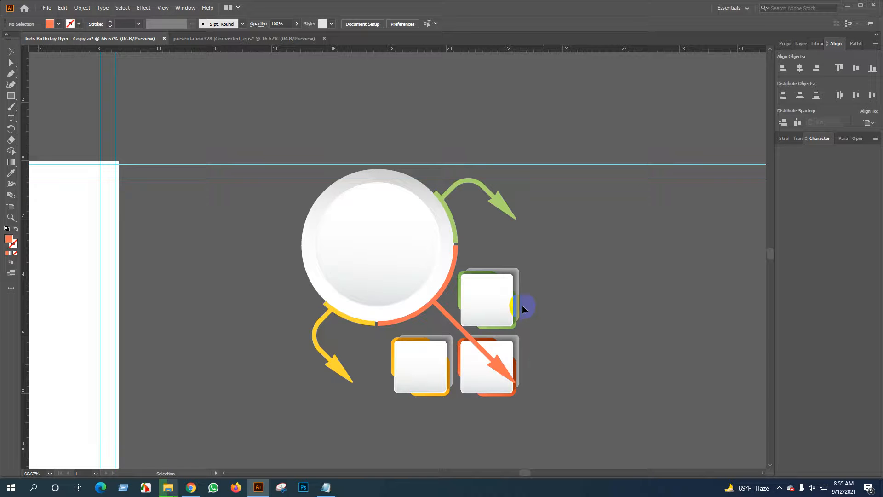
{"action": "left_click_drag", "start_coordinate": [518, 272], "coordinate": [518, 337]}
{"action": "key", "text": "Delete"}
{"action": "left_click", "coordinate": [449, 336]}
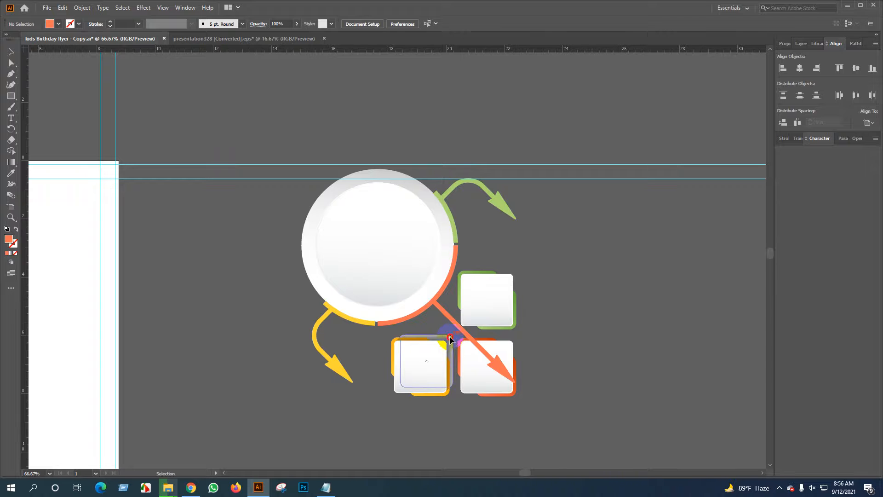
{"action": "key", "text": "Delete"}
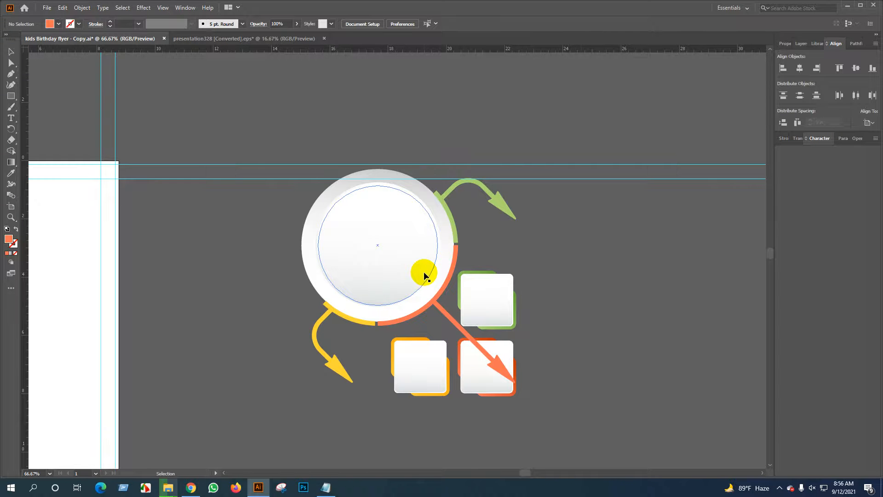
Draw an orange circle about 3.5 inches in diameter over the lower part of the large white circle with the Ellipse tool.
{"action": "scroll", "coordinate": [334, 329], "scroll_direction": "up", "scroll_amount": 2}
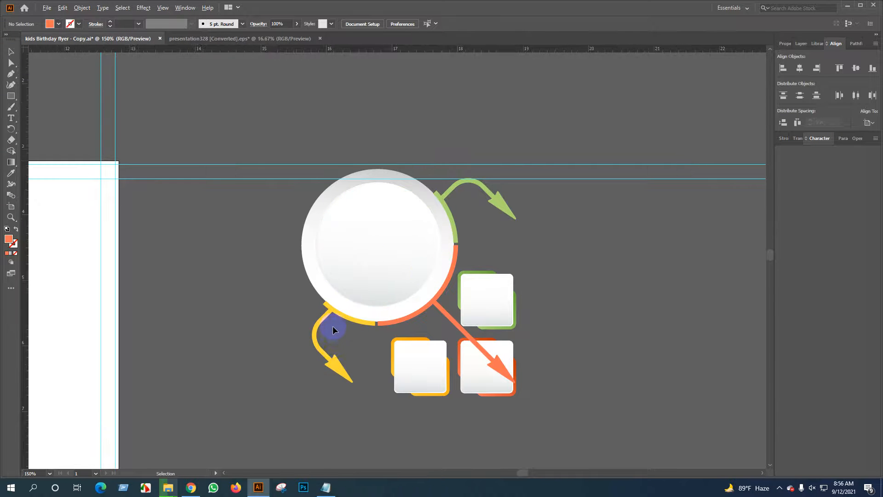
{"action": "scroll", "coordinate": [302, 352], "scroll_direction": "down", "scroll_amount": 1}
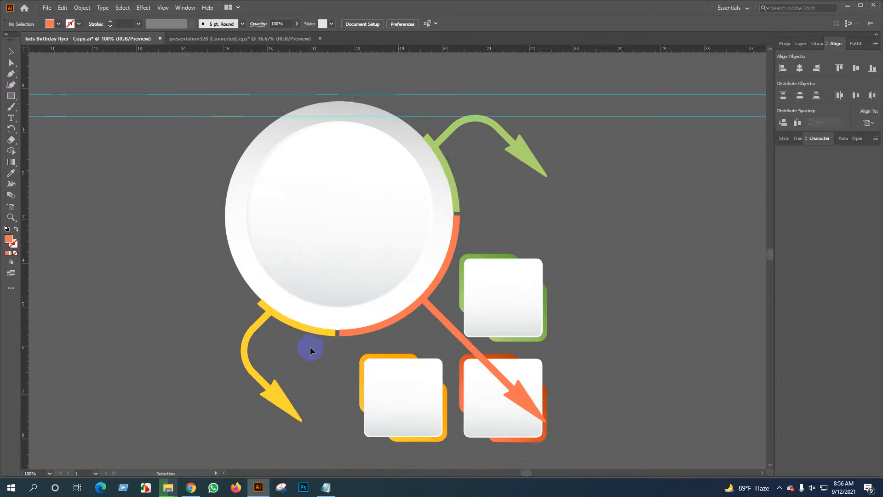
{"action": "left_click_drag", "start_coordinate": [325, 347], "coordinate": [235, 382]}
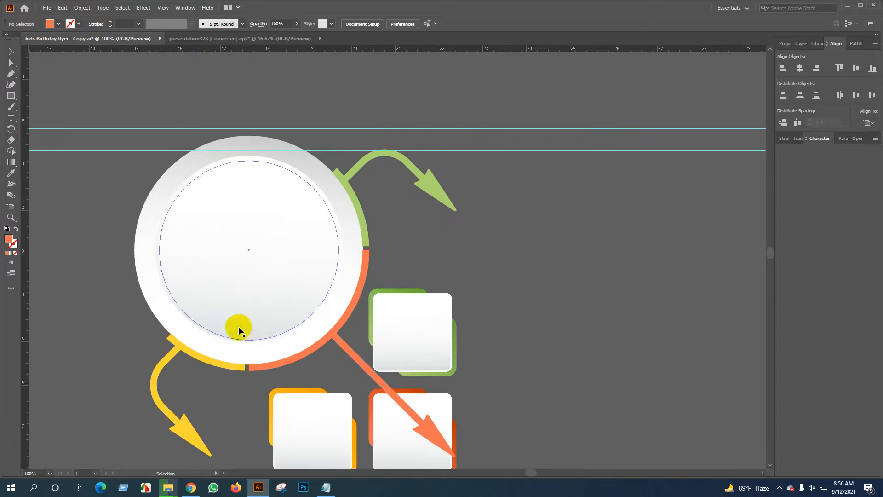
{"action": "left_click_drag", "start_coordinate": [10, 96], "coordinate": [44, 108]}
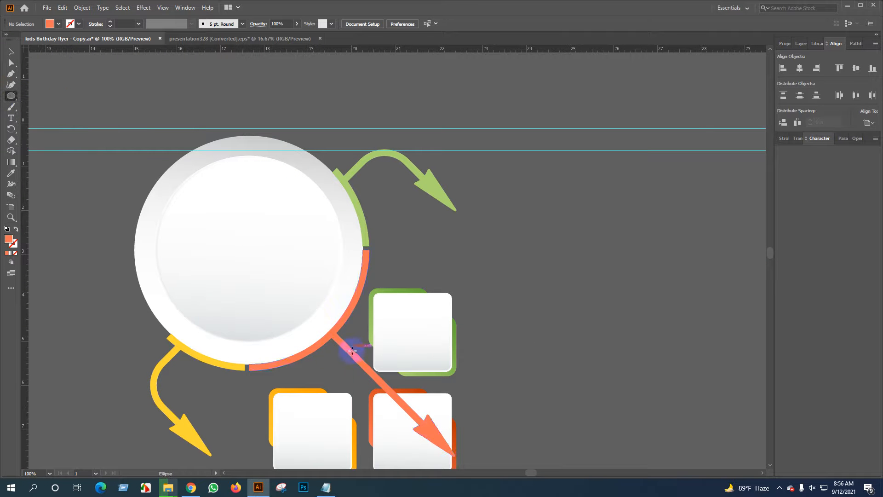
{"action": "scroll", "coordinate": [303, 347], "scroll_direction": "up", "scroll_amount": 1}
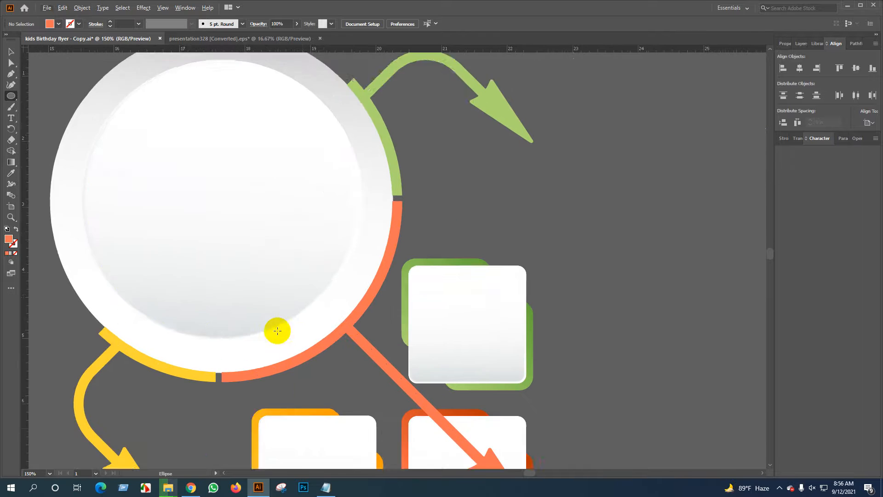
{"action": "left_click_drag", "start_coordinate": [247, 328], "coordinate": [316, 289]}
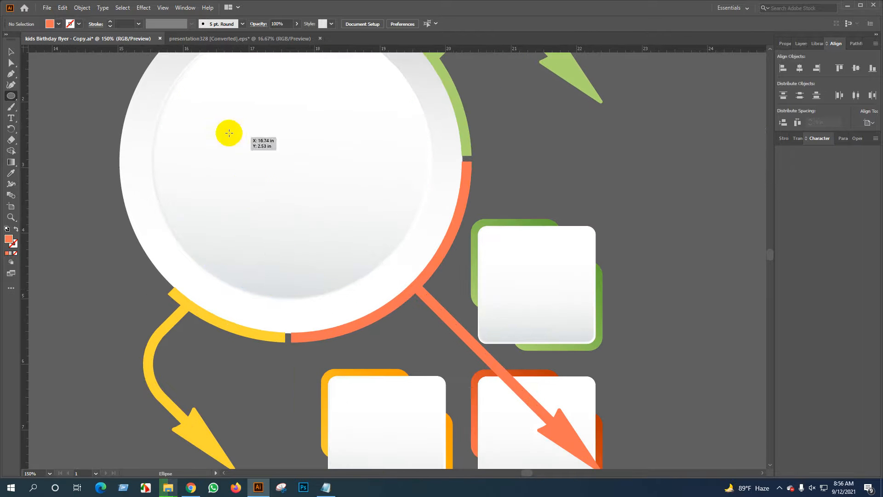
{"action": "left_click_drag", "start_coordinate": [229, 133], "coordinate": [435, 300]}
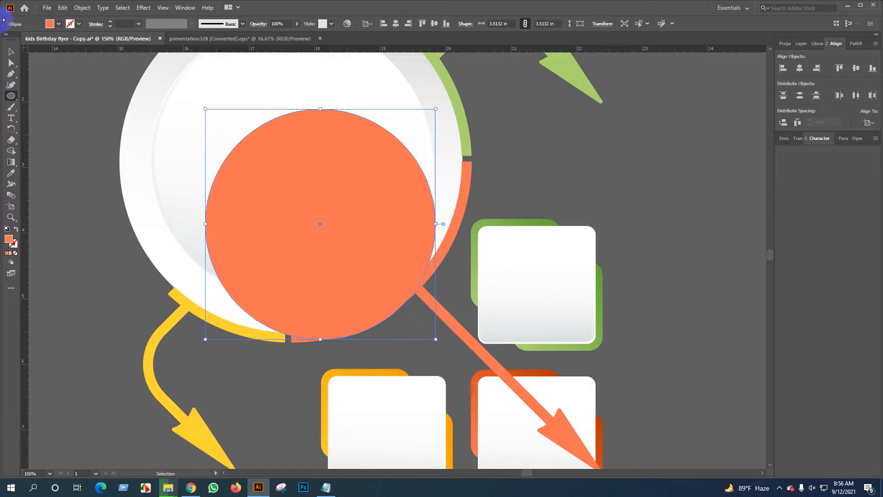
Enlarge the new orange circle to about 5.16 inches in diameter and lower its opacity to 42%.
{"action": "left_click", "coordinate": [11, 51]}
{"action": "left_click", "coordinate": [291, 211]}
{"action": "left_click_drag", "start_coordinate": [311, 208], "coordinate": [260, 234]}
{"action": "scroll", "coordinate": [290, 193], "scroll_direction": "down", "scroll_amount": 1}
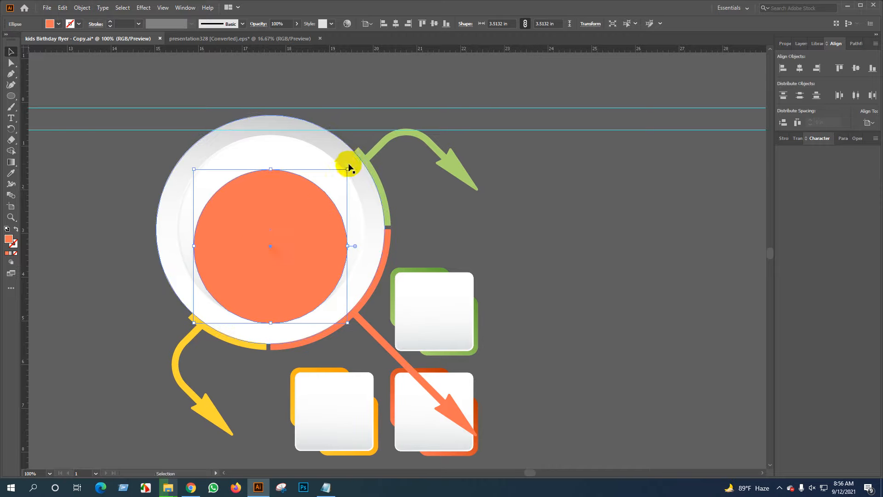
{"action": "left_click_drag", "start_coordinate": [347, 169], "coordinate": [384, 121]}
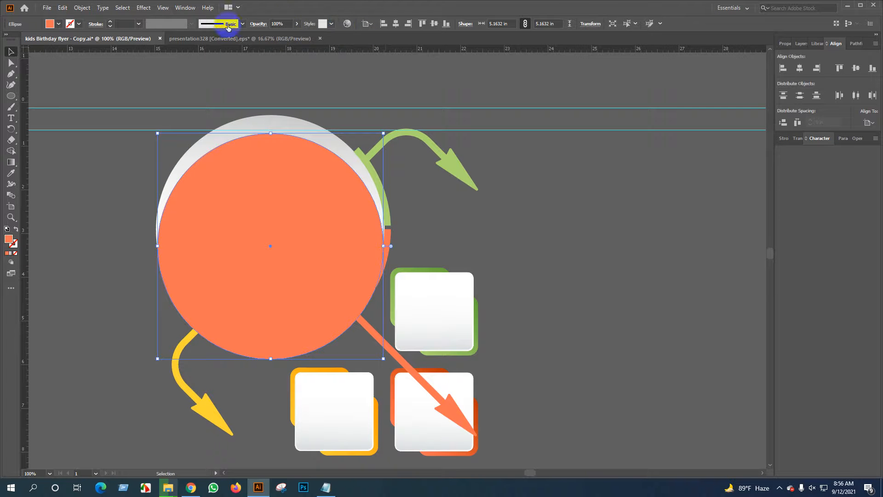
{"action": "left_click", "coordinate": [297, 24]}
{"action": "left_click_drag", "start_coordinate": [295, 36], "coordinate": [276, 38]}
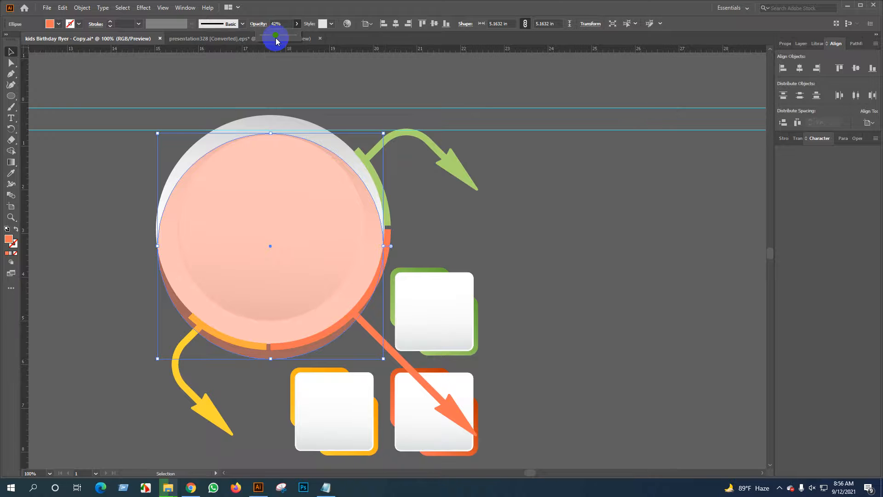
Centre the translucent circle over the large white circle and enlarge it to about 5.42 inches to cover the outer edge.
{"action": "left_click_drag", "start_coordinate": [263, 208], "coordinate": [211, 231]}
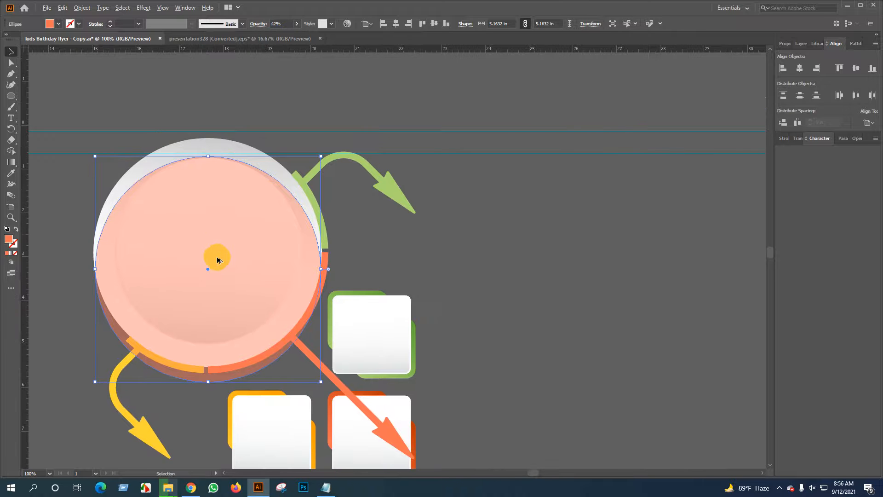
{"action": "scroll", "coordinate": [218, 258], "scroll_direction": "up", "scroll_amount": 1}
{"action": "left_click_drag", "start_coordinate": [188, 268], "coordinate": [242, 225]}
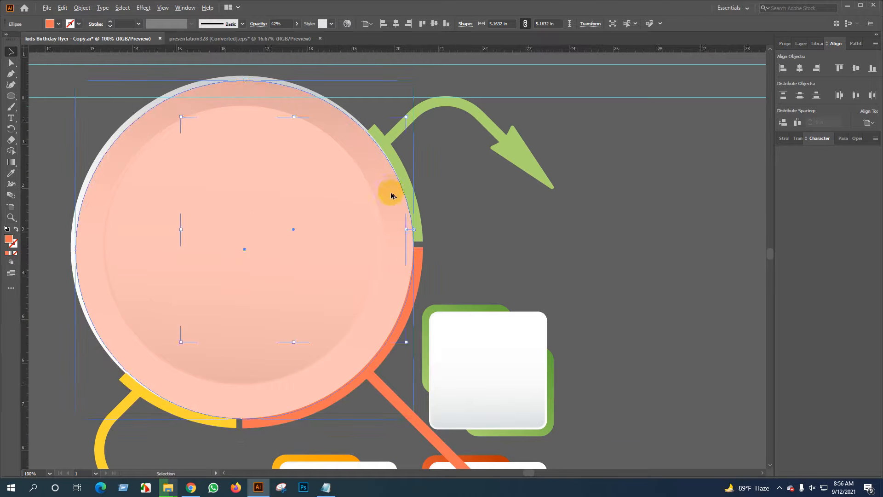
{"action": "scroll", "coordinate": [393, 195], "scroll_direction": "down", "scroll_amount": 2}
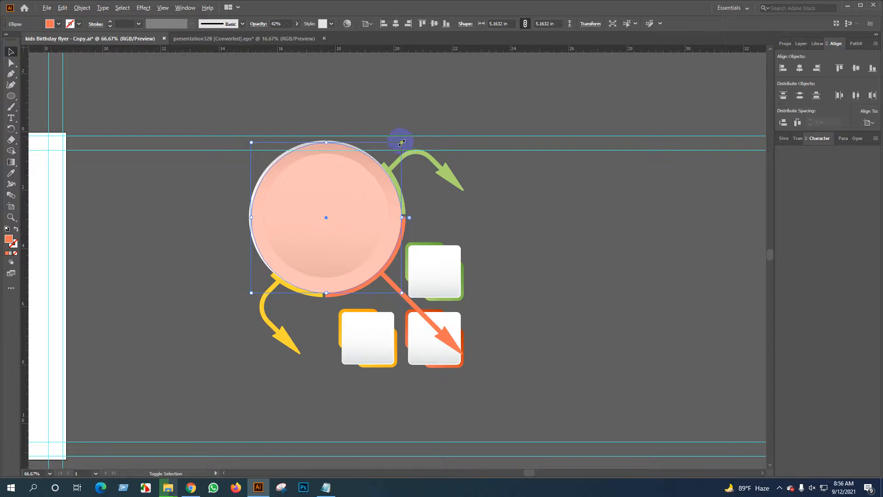
{"action": "left_click_drag", "start_coordinate": [401, 143], "coordinate": [405, 135]}
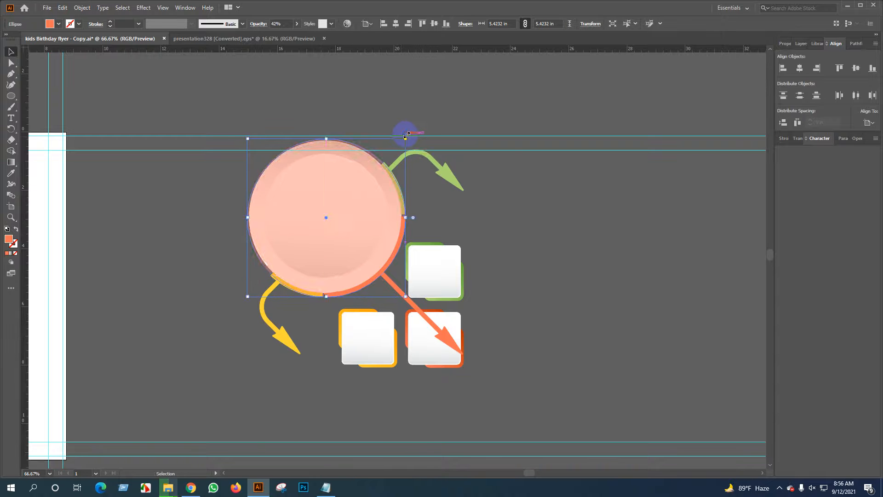
Remove the translucent orange circle covering the large white circle.
{"action": "left_click", "coordinate": [454, 189]}
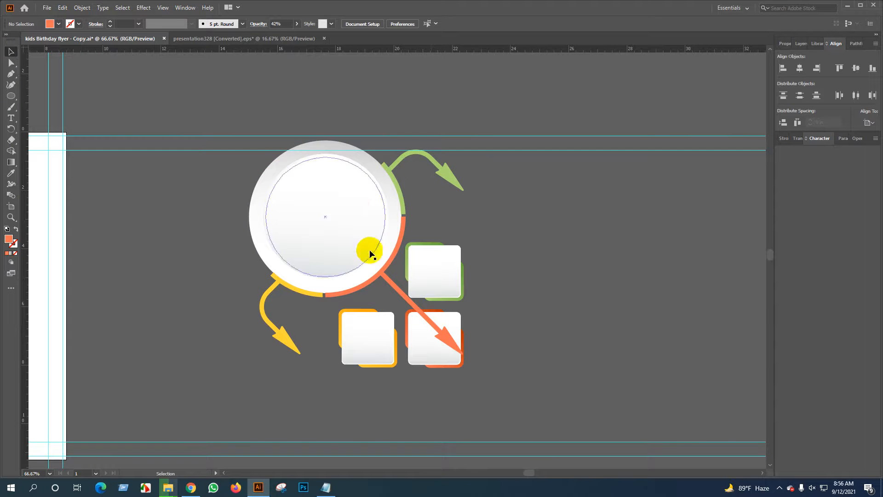
{"action": "scroll", "coordinate": [389, 252], "scroll_direction": "up", "scroll_amount": 3}
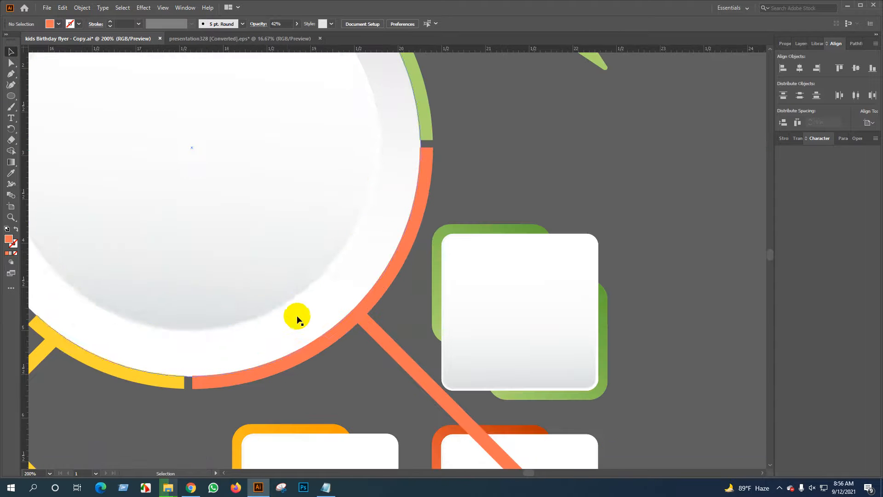
{"action": "scroll", "coordinate": [307, 317], "scroll_direction": "down", "scroll_amount": 1}
{"action": "left_click_drag", "start_coordinate": [316, 320], "coordinate": [347, 281]}
{"action": "left_click", "coordinate": [253, 295]}
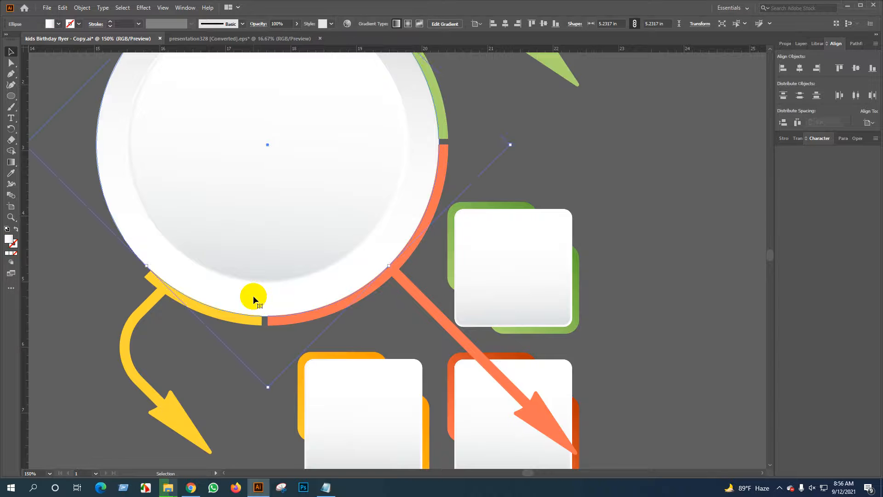
{"action": "scroll", "coordinate": [308, 291], "scroll_direction": "down", "scroll_amount": 3}
{"action": "left_click_drag", "start_coordinate": [292, 296], "coordinate": [552, 282]}
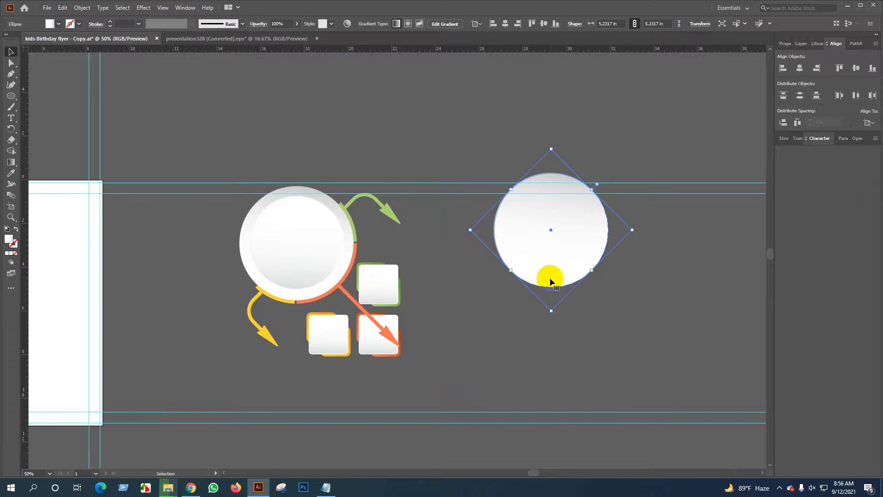
{"action": "key", "text": "Delete"}
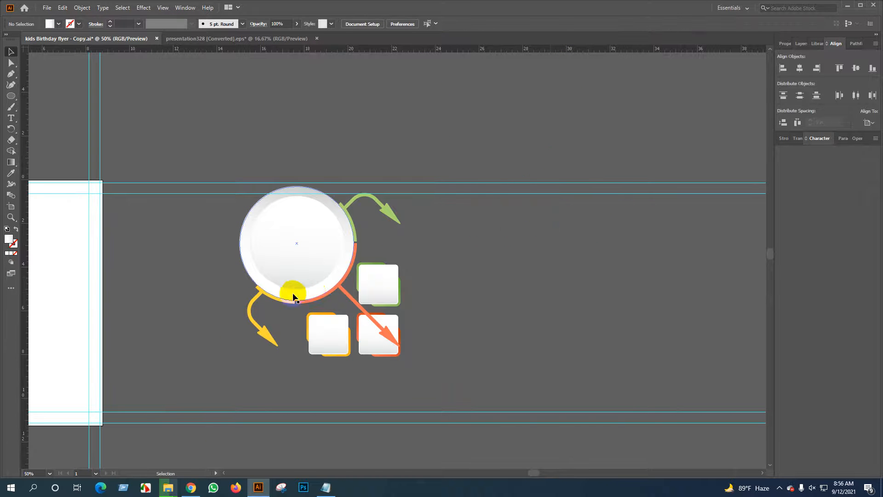
Duplicate the white outer circle in place and enlarge the copy from its centre to about 5.52 inches, reaching the coloured arcs' outer edge.
{"action": "left_click", "coordinate": [312, 294]}
{"action": "scroll", "coordinate": [321, 304], "scroll_direction": "up", "scroll_amount": 3}
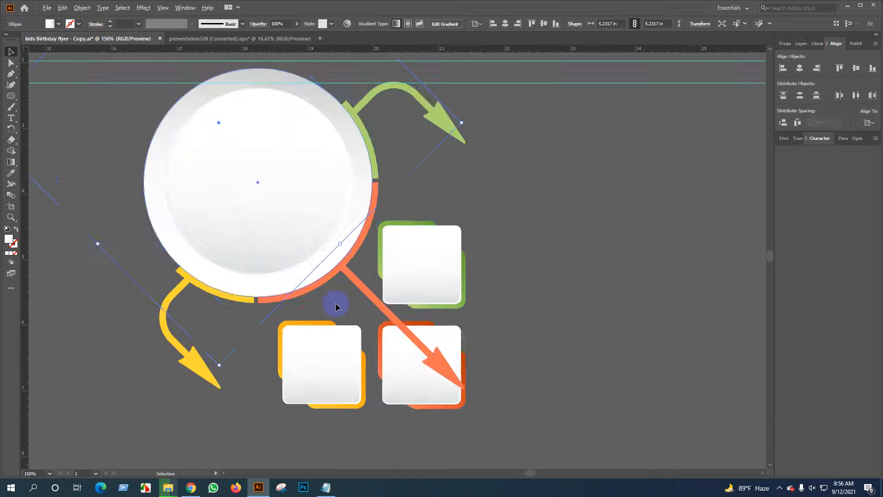
{"action": "key", "text": "a"}
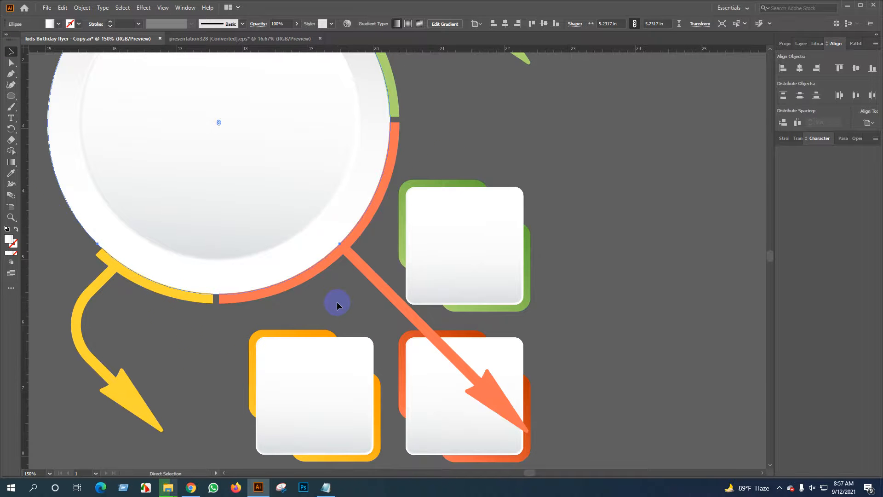
{"action": "scroll", "coordinate": [345, 342], "scroll_direction": "down", "scroll_amount": 1}
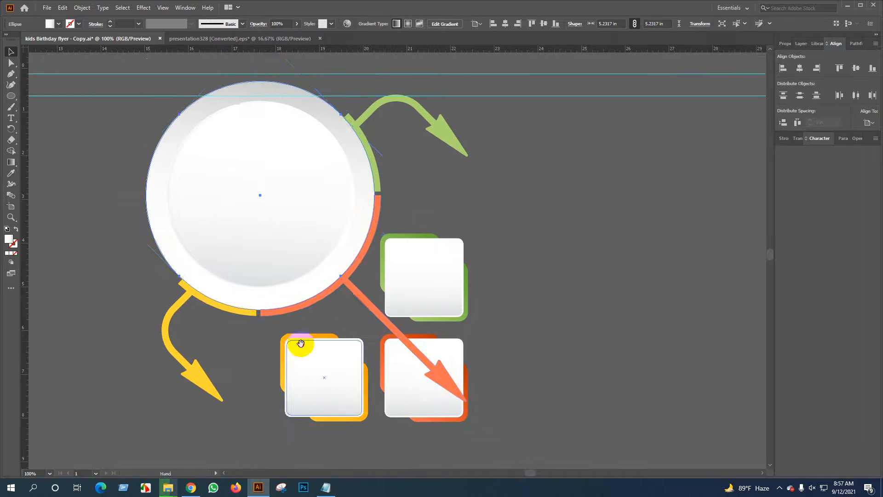
{"action": "left_click_drag", "start_coordinate": [301, 343], "coordinate": [306, 351]}
{"action": "scroll", "coordinate": [361, 271], "scroll_direction": "up", "scroll_amount": 1}
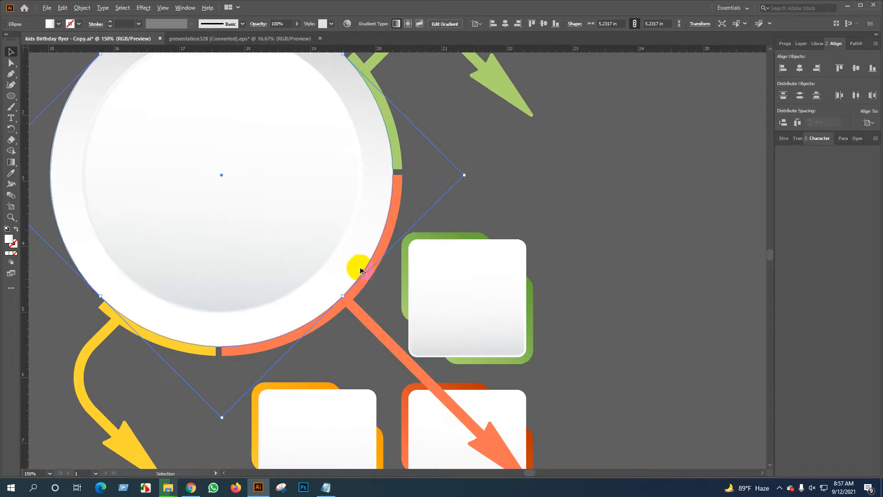
{"action": "scroll", "coordinate": [438, 195], "scroll_direction": "up", "scroll_amount": 2}
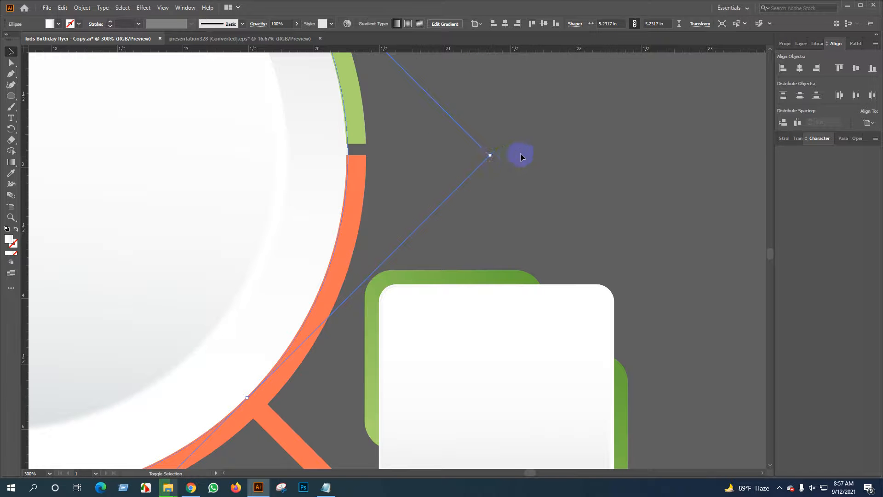
{"action": "left_click_drag", "start_coordinate": [489, 155], "coordinate": [517, 157]}
{"action": "key", "text": "ctrl+1"}
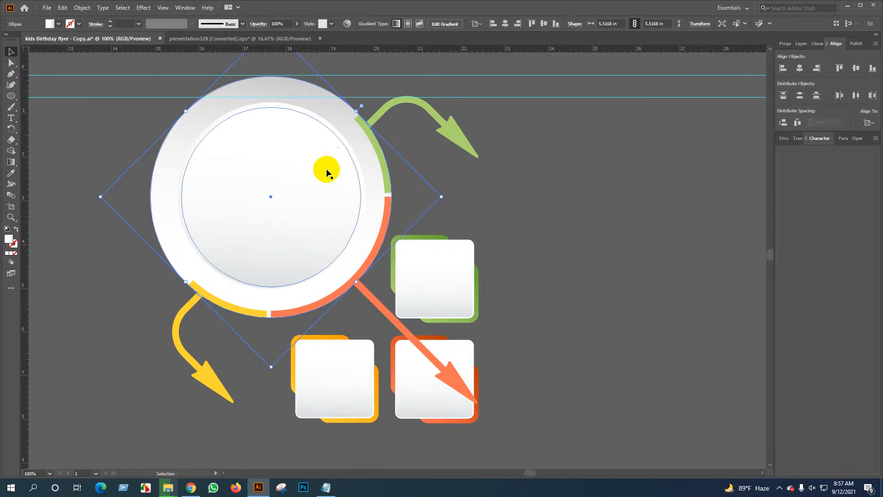
Cut the green, orange and yellow arrows off outside the enlarged circle with the Shape Builder tool, keeping only the arcs.
{"action": "left_click", "coordinate": [213, 378], "text": "shift"}
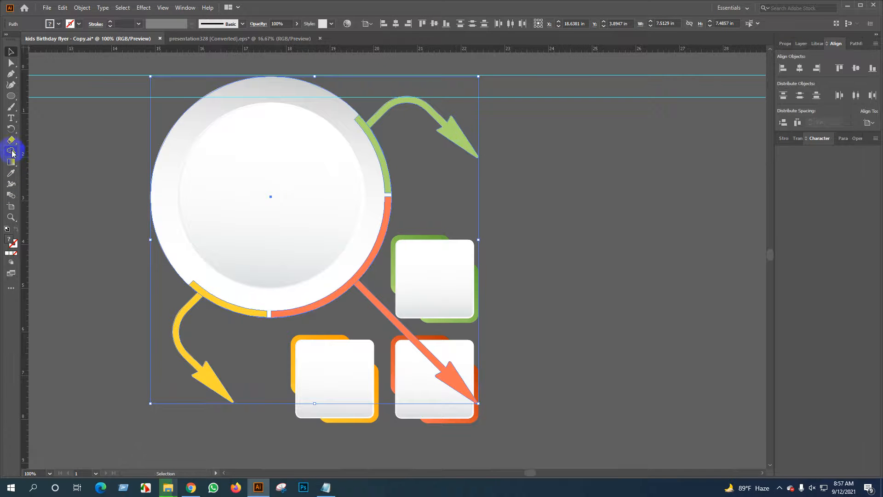
{"action": "left_click", "coordinate": [12, 152]}
{"action": "left_click", "coordinate": [454, 131], "text": "alt"}
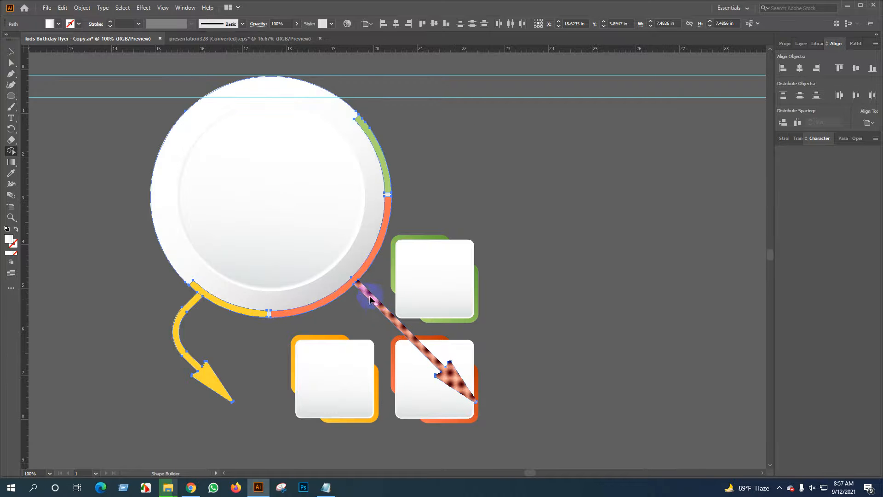
{"action": "left_click", "coordinate": [394, 320], "text": "alt"}
{"action": "left_click", "coordinate": [178, 337], "text": "alt"}
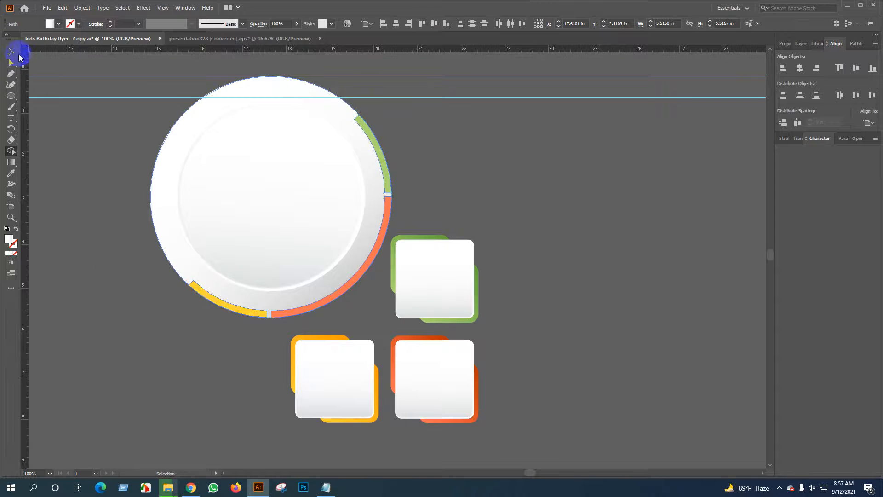
Pull the enlarged white cutting circle away from the circular frame and delete it.
{"action": "left_click", "coordinate": [11, 51]}
{"action": "left_click", "coordinate": [73, 251]}
{"action": "left_click_drag", "start_coordinate": [180, 258], "coordinate": [628, 248]}
{"action": "key", "text": "Delete"}
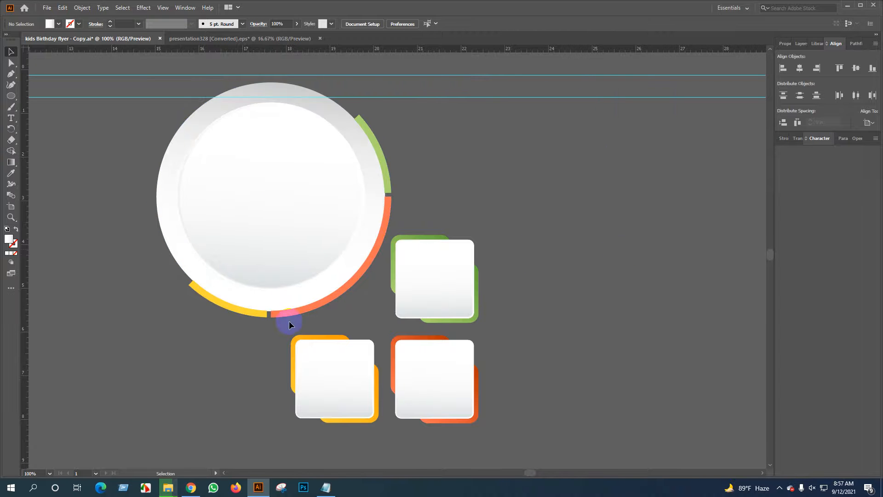
Move the circular frame and the three square frames together onto the blank flyer artboard.
{"action": "scroll", "coordinate": [349, 290], "scroll_direction": "down", "scroll_amount": 1}
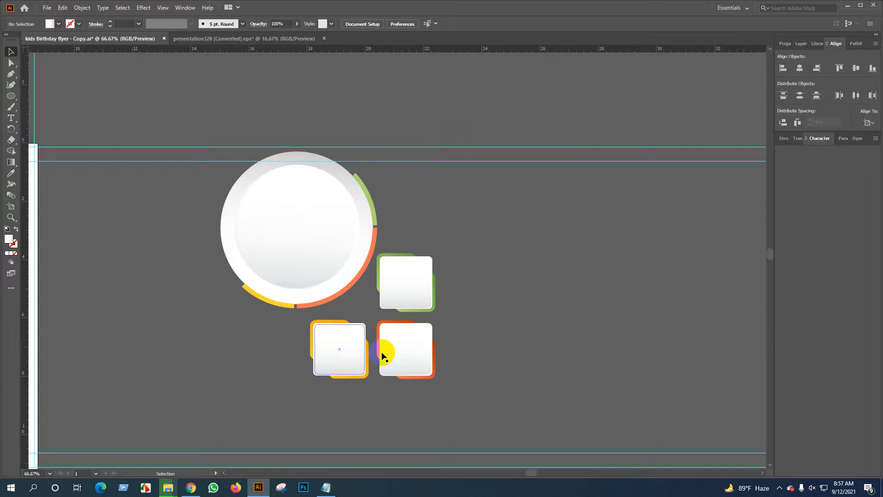
{"action": "scroll", "coordinate": [373, 345], "scroll_direction": "down", "scroll_amount": 2}
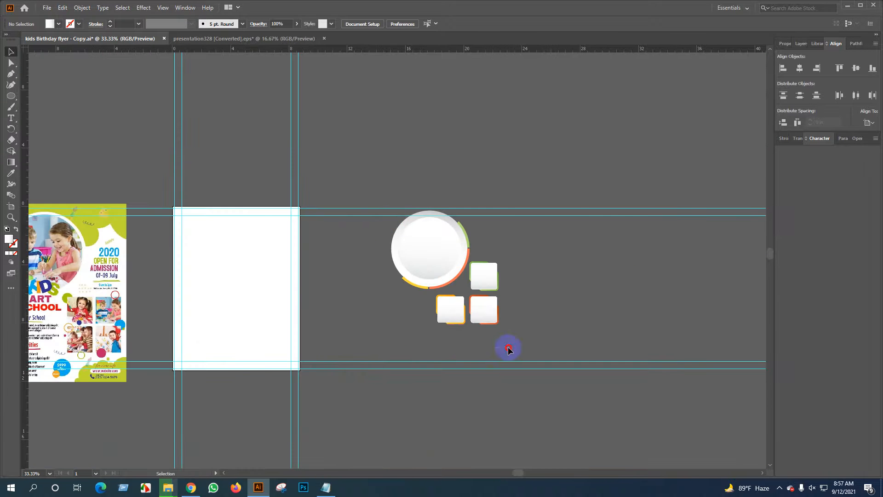
{"action": "key", "text": "ctrl+a"}
{"action": "scroll", "coordinate": [465, 327], "scroll_direction": "left", "scroll_amount": 3}
{"action": "left_click_drag", "start_coordinate": [521, 254], "coordinate": [301, 250]}
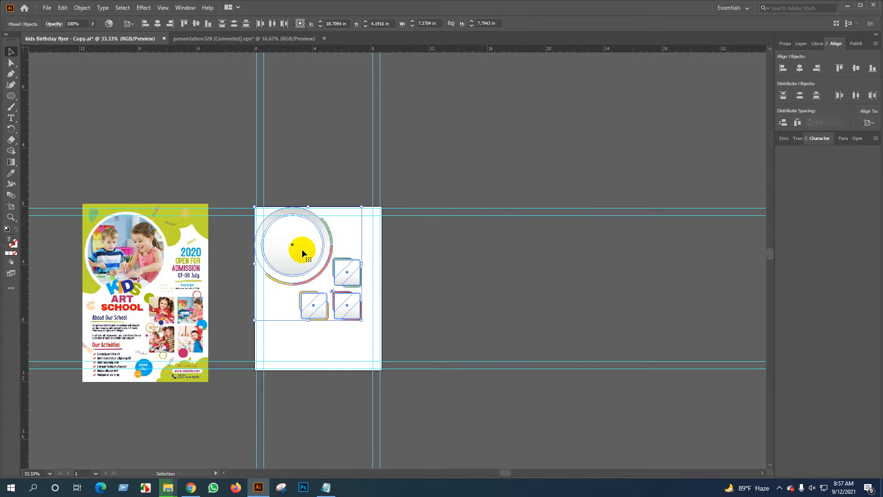
{"action": "scroll", "coordinate": [326, 263], "scroll_direction": "up", "scroll_amount": 1}
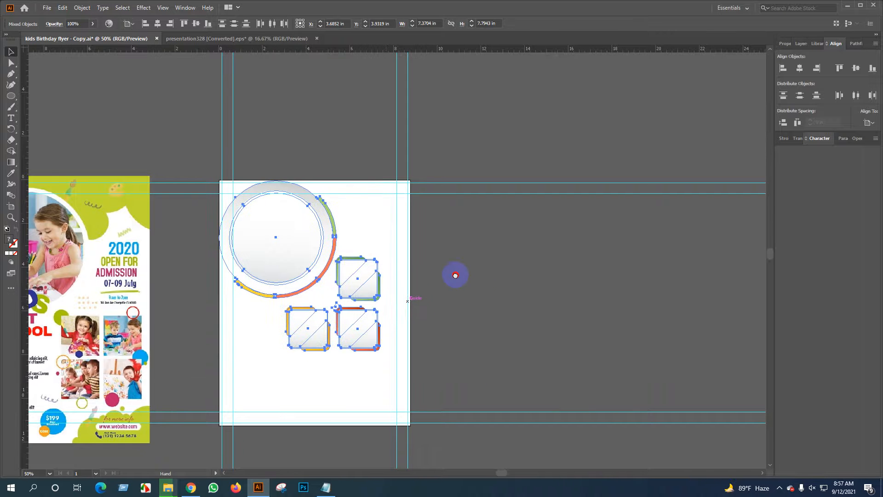
{"action": "left_click_drag", "start_coordinate": [455, 275], "coordinate": [500, 312]}
{"action": "left_click", "coordinate": [513, 295]}
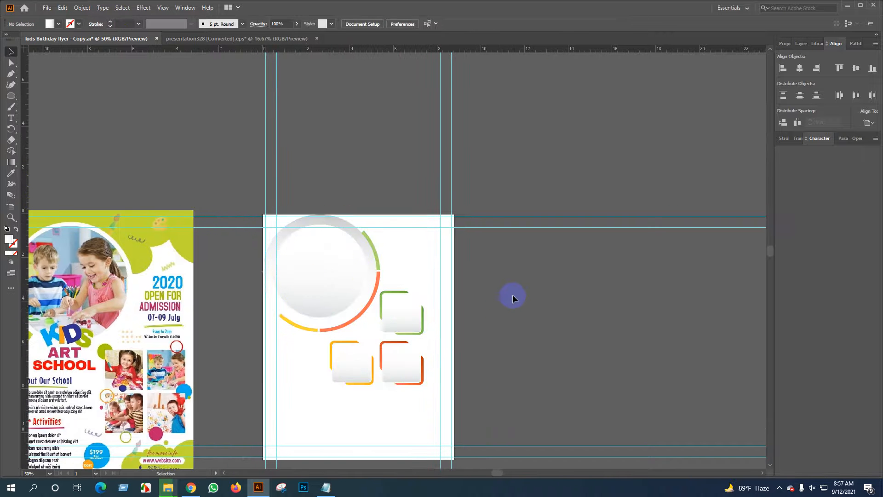
Scale all parts of the circular frame down together from the centre to about 4.84 inches.
{"action": "scroll", "coordinate": [468, 312], "scroll_direction": "down", "scroll_amount": 1}
{"action": "left_click_drag", "start_coordinate": [489, 340], "coordinate": [372, 323]}
{"action": "scroll", "coordinate": [311, 304], "scroll_direction": "up", "scroll_amount": 1}
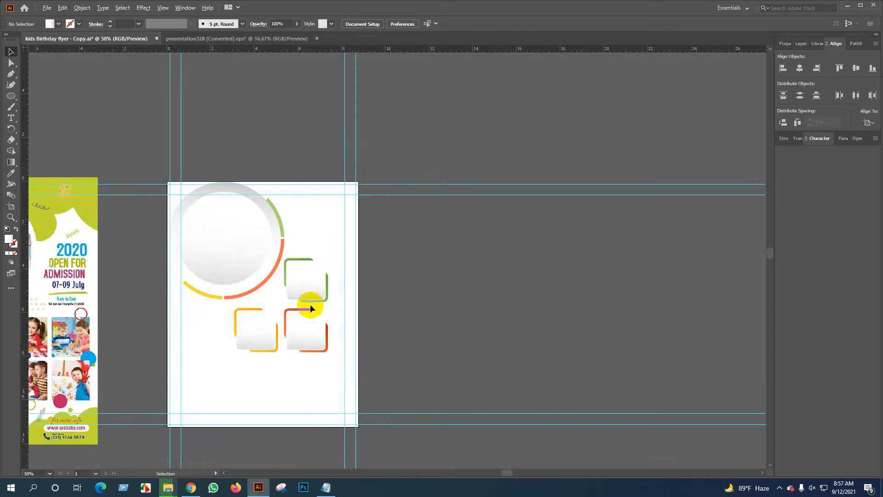
{"action": "left_click_drag", "start_coordinate": [258, 316], "coordinate": [336, 349]}
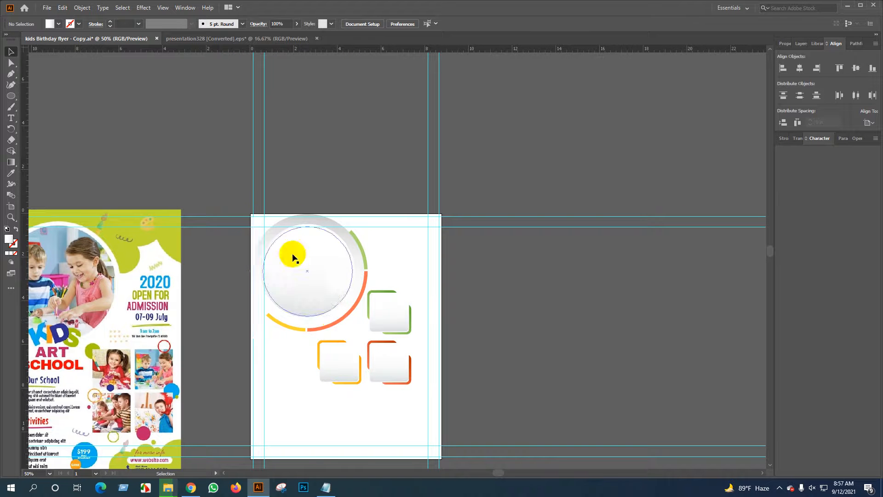
{"action": "left_click_drag", "start_coordinate": [214, 210], "coordinate": [357, 321]}
{"action": "scroll", "coordinate": [369, 220], "scroll_direction": "up", "scroll_amount": 2}
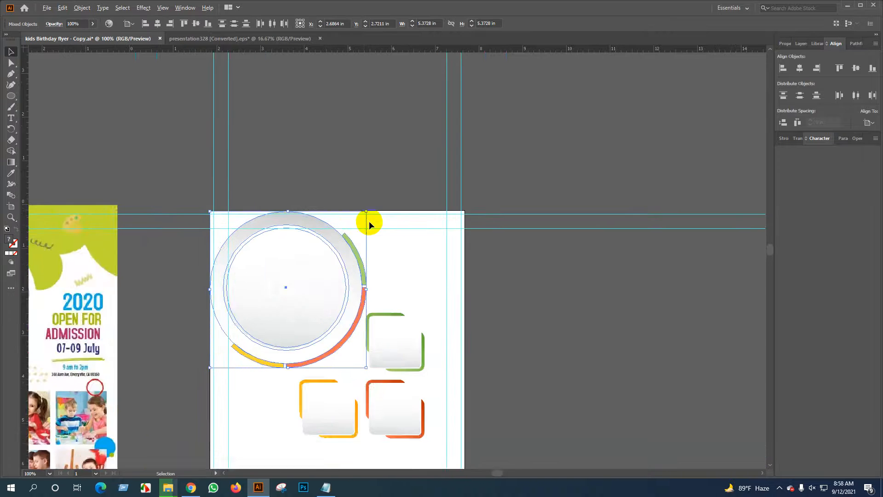
{"action": "left_click_drag", "start_coordinate": [363, 205], "coordinate": [356, 219]}
{"action": "scroll", "coordinate": [341, 250], "scroll_direction": "down", "scroll_amount": 2}
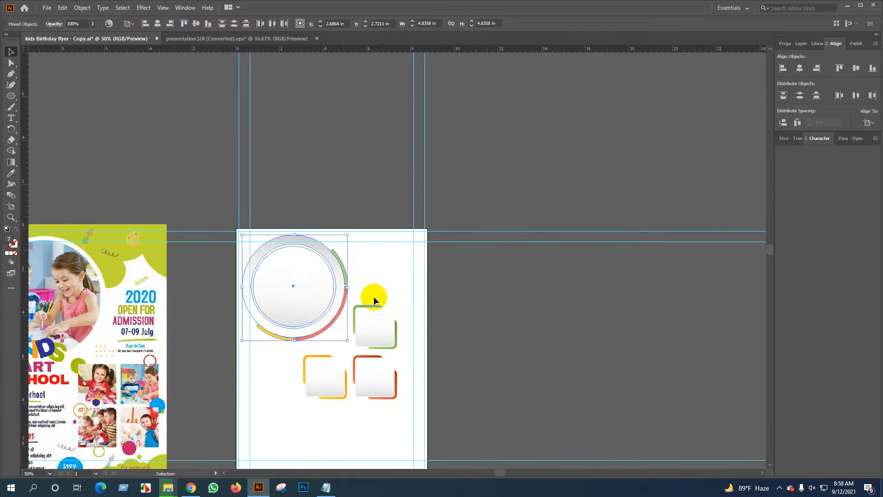
{"action": "left_click_drag", "start_coordinate": [475, 264], "coordinate": [430, 238]}
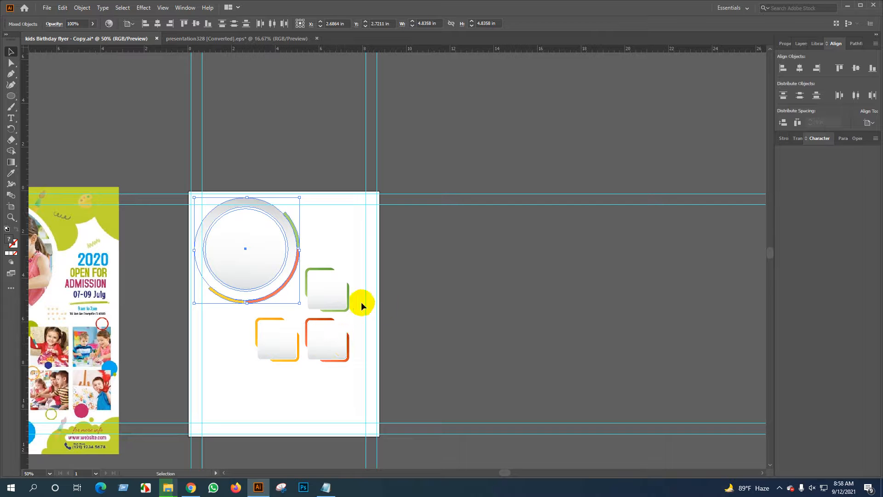
Group the parts of the circular frame and move the group partly above the artboard, clear of the squares.
{"action": "left_click_drag", "start_coordinate": [408, 285], "coordinate": [306, 378]}
{"action": "left_click", "coordinate": [235, 153]}
{"action": "left_click_drag", "start_coordinate": [179, 195], "coordinate": [294, 299]}
{"action": "key", "text": "v"}
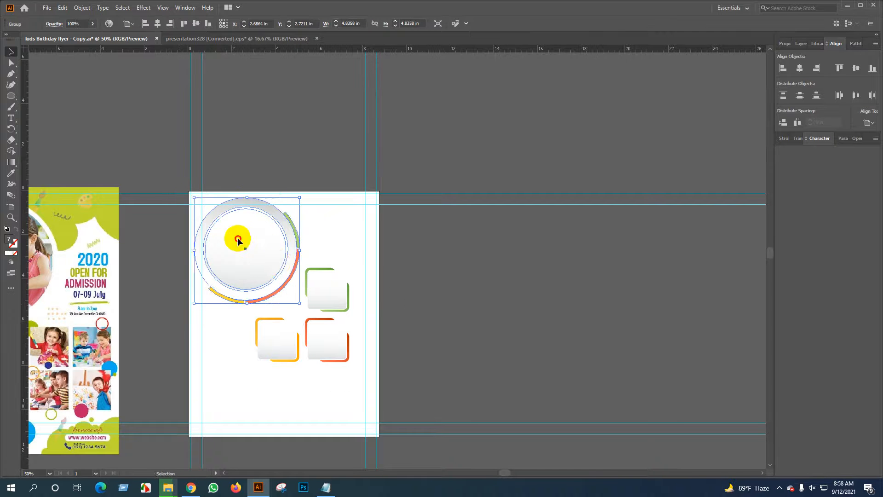
{"action": "left_click_drag", "start_coordinate": [237, 237], "coordinate": [222, 143]}
Enlarge the three square frames together from their centre to about 5.26 by 5.27 inches overall.
{"action": "left_click_drag", "start_coordinate": [233, 258], "coordinate": [381, 388]}
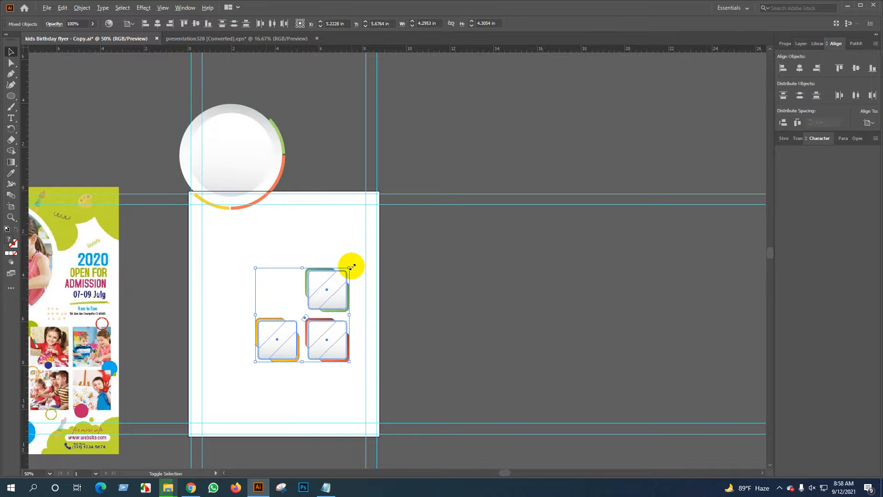
{"action": "left_click_drag", "start_coordinate": [352, 267], "coordinate": [360, 258]}
{"action": "left_click", "coordinate": [449, 277]}
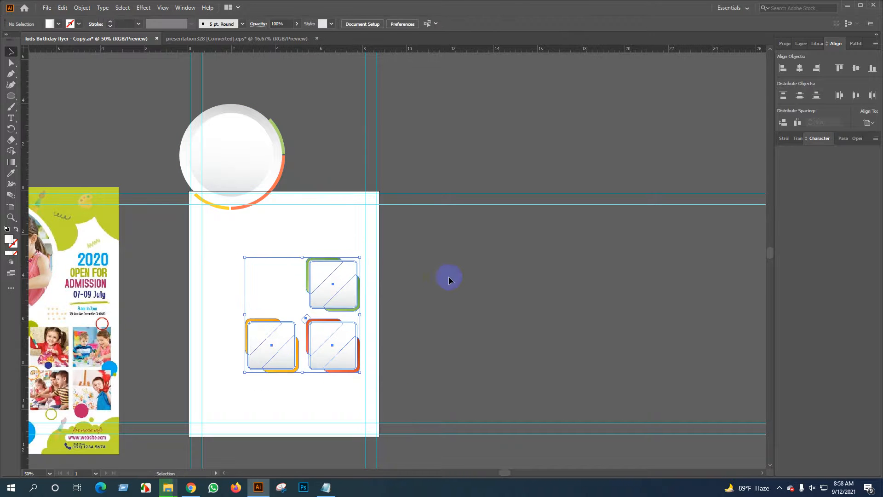
{"action": "left_click_drag", "start_coordinate": [221, 278], "coordinate": [423, 407]}
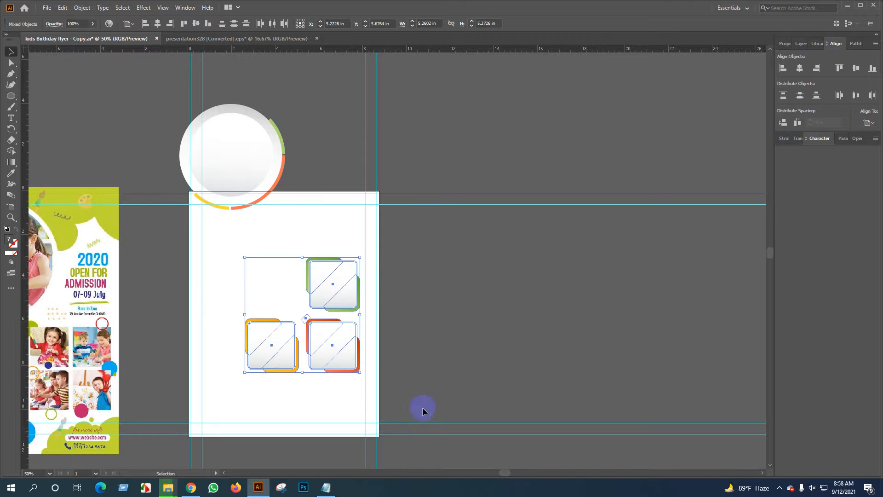
{"action": "left_click_drag", "start_coordinate": [324, 305], "coordinate": [414, 360]}
{"action": "scroll", "coordinate": [368, 315], "scroll_direction": "up", "scroll_amount": 1}
Move the grouped circular frame back into the artboard's upper-left corner, flush with both page edges.
{"action": "left_click_drag", "start_coordinate": [288, 332], "coordinate": [304, 252]}
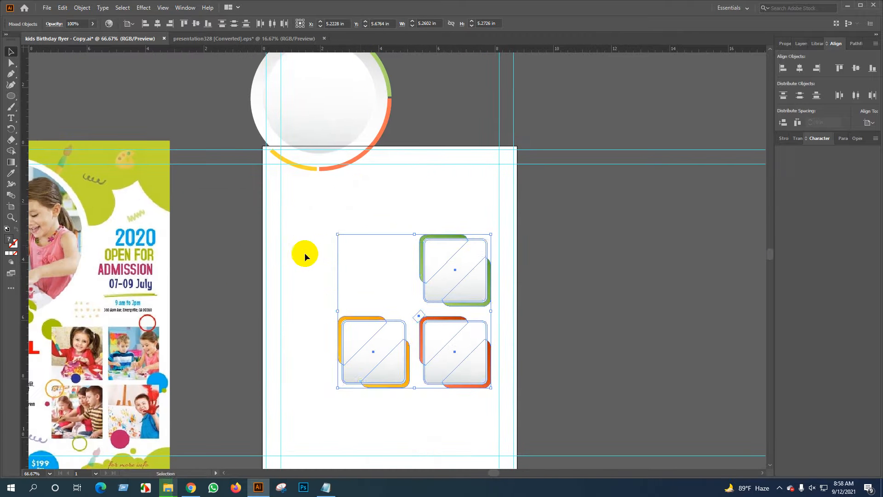
{"action": "left_click", "coordinate": [328, 101]}
{"action": "left_click_drag", "start_coordinate": [328, 100], "coordinate": [349, 247]}
{"action": "scroll", "coordinate": [351, 229], "scroll_direction": "up", "scroll_amount": 1}
{"action": "left_click_drag", "start_coordinate": [672, 345], "coordinate": [509, 248]}
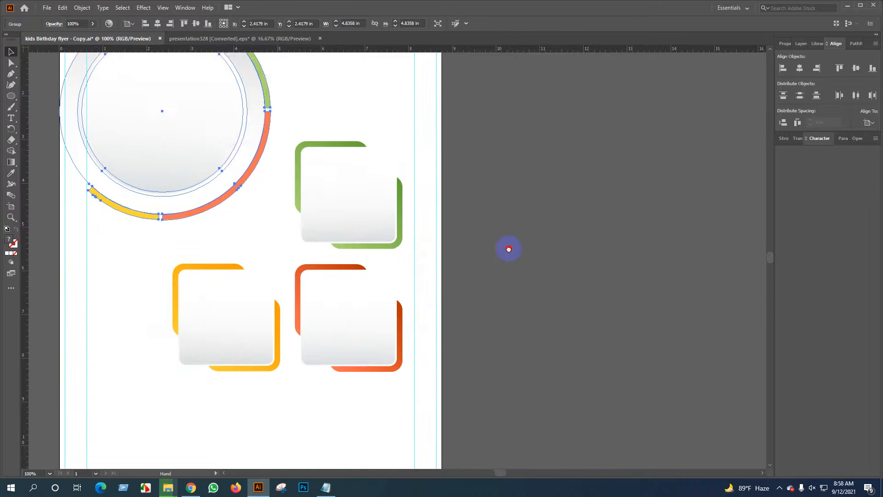
{"action": "left_click", "coordinate": [509, 276]}
{"action": "scroll", "coordinate": [510, 294], "scroll_direction": "down", "scroll_amount": 2}
{"action": "left_click_drag", "start_coordinate": [494, 305], "coordinate": [515, 331]}
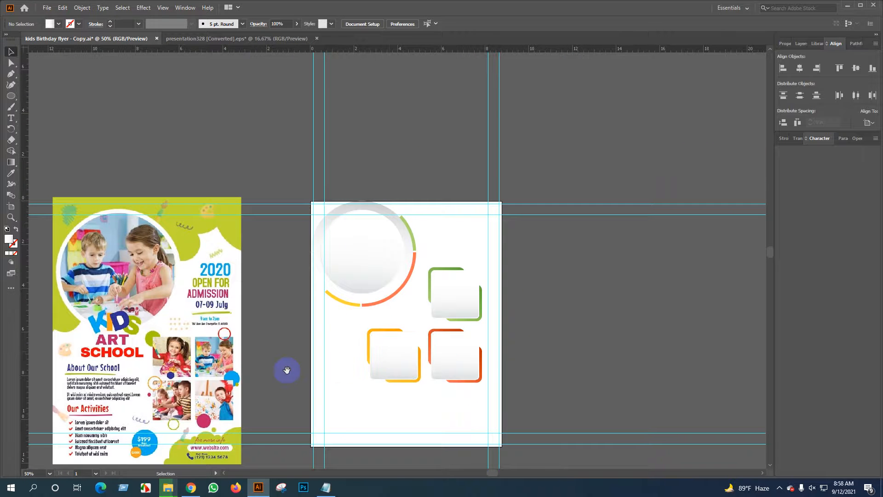
{"action": "scroll", "coordinate": [286, 319], "scroll_direction": "down", "scroll_amount": 2}
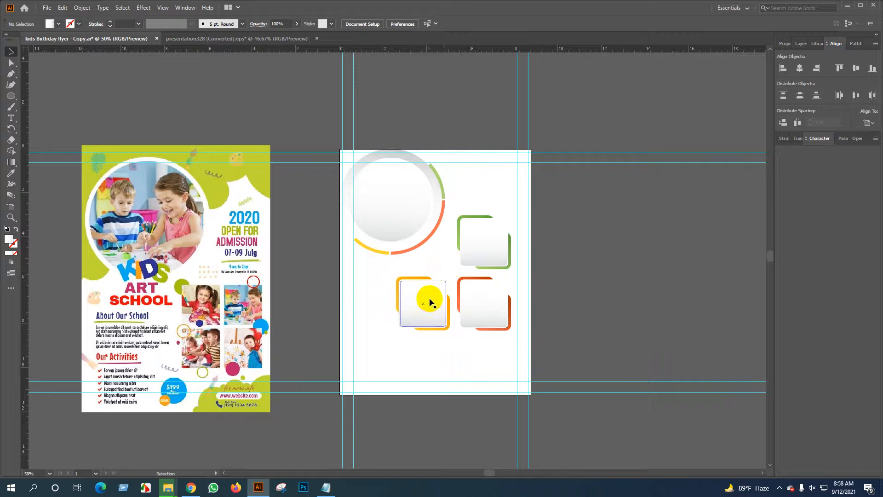
{"action": "left_click_drag", "start_coordinate": [428, 304], "coordinate": [388, 283]}
{"action": "key", "text": "ctrl+z"}
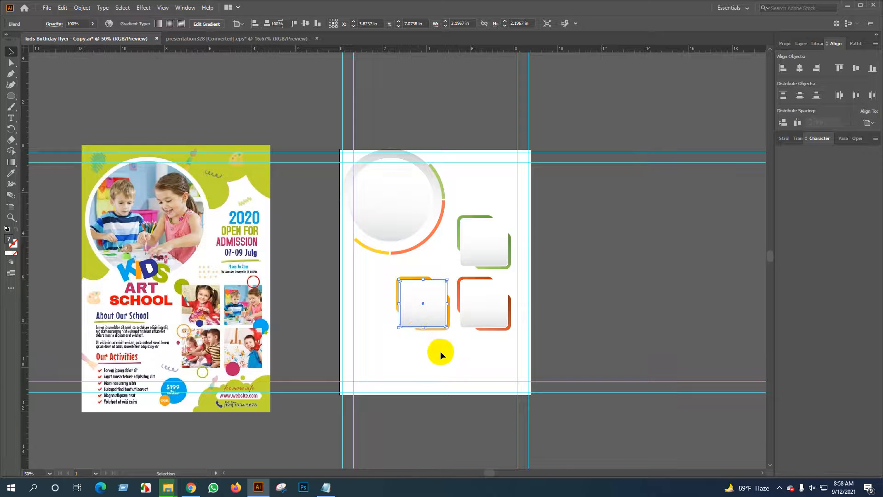
Group the white face and yellow border pieces of the yellow square frame.
{"action": "left_click", "coordinate": [440, 351]}
{"action": "scroll", "coordinate": [431, 334], "scroll_direction": "up", "scroll_amount": 2, "text": "alt"}
{"action": "left_click_drag", "start_coordinate": [445, 337], "coordinate": [353, 218]}
{"action": "scroll", "coordinate": [405, 338], "scroll_direction": "down", "scroll_amount": 1, "text": "alt"}
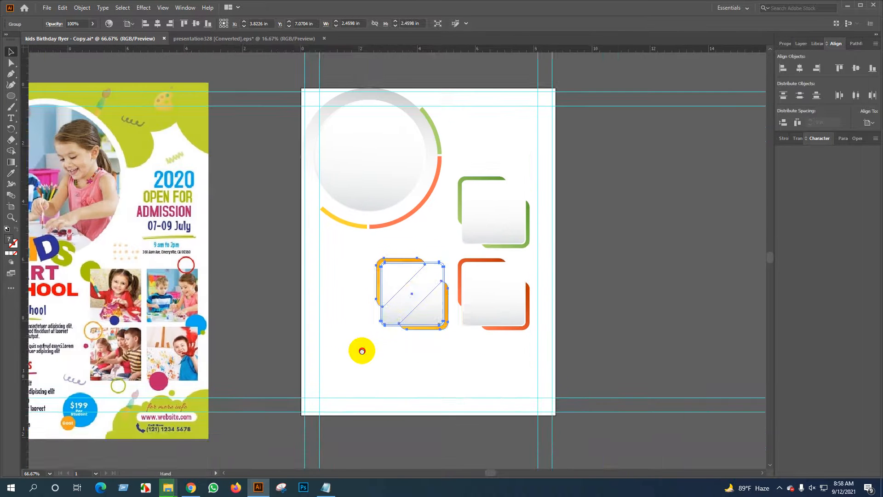
Move the yellow square frame to just below the circular frame, with its left edge on the inner left margin guide.
{"action": "left_click_drag", "start_coordinate": [362, 351], "coordinate": [427, 387]}
{"action": "left_click_drag", "start_coordinate": [477, 329], "coordinate": [428, 304]}
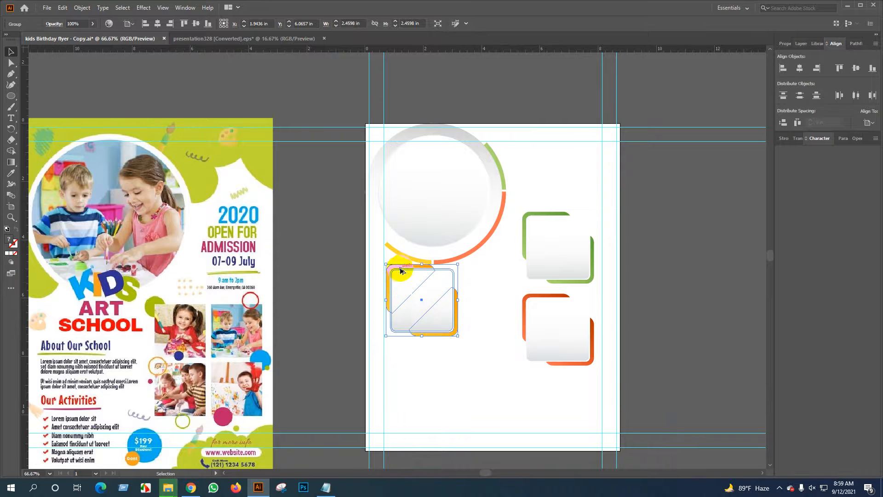
{"action": "scroll", "coordinate": [400, 272], "scroll_direction": "up", "scroll_amount": 3}
{"action": "left_click", "coordinate": [640, 315]}
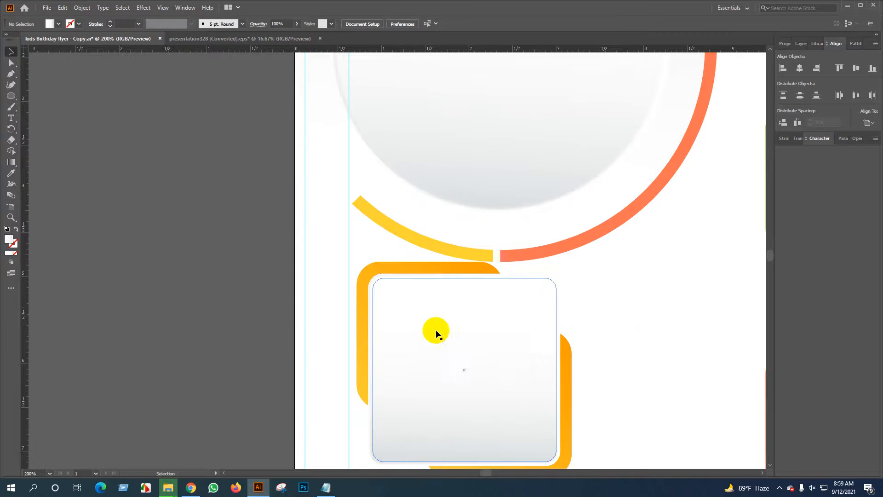
{"action": "left_click_drag", "start_coordinate": [426, 308], "coordinate": [416, 313]}
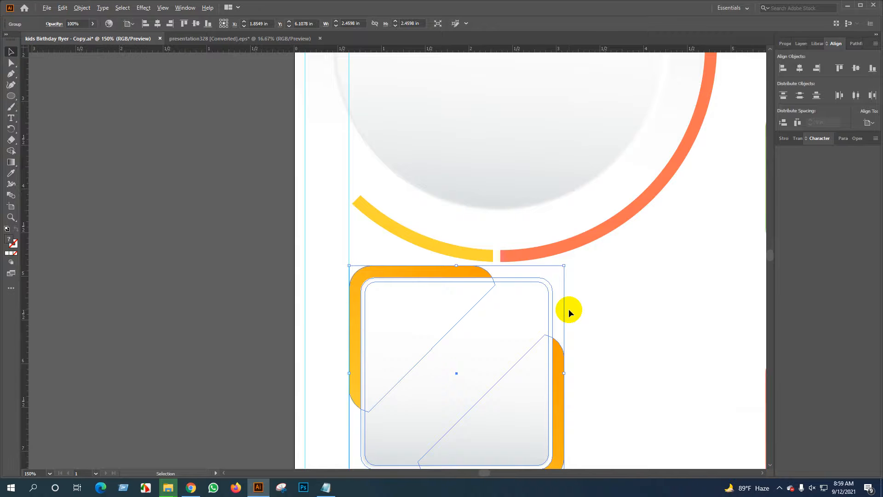
{"action": "scroll", "coordinate": [568, 308], "scroll_direction": "down", "scroll_amount": 2}
{"action": "left_click", "coordinate": [623, 305]}
{"action": "scroll", "coordinate": [524, 309], "scroll_direction": "right", "scroll_amount": 2}
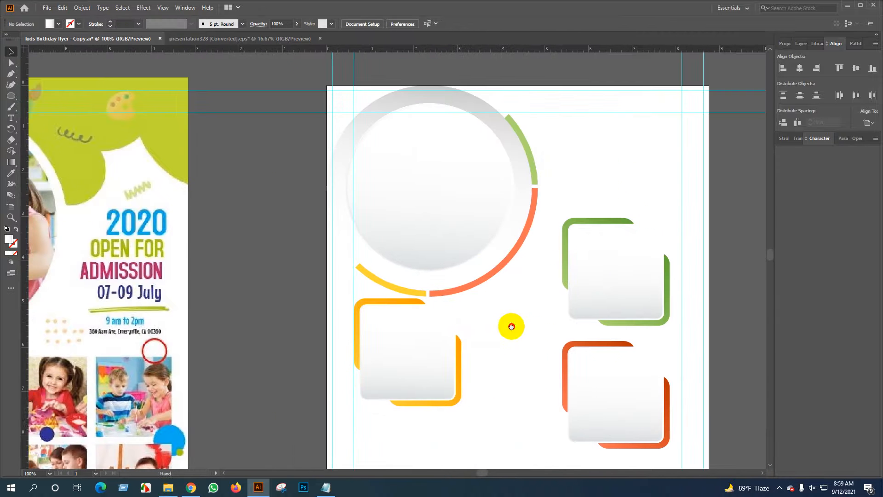
{"action": "scroll", "coordinate": [393, 328], "scroll_direction": "up", "scroll_amount": 3}
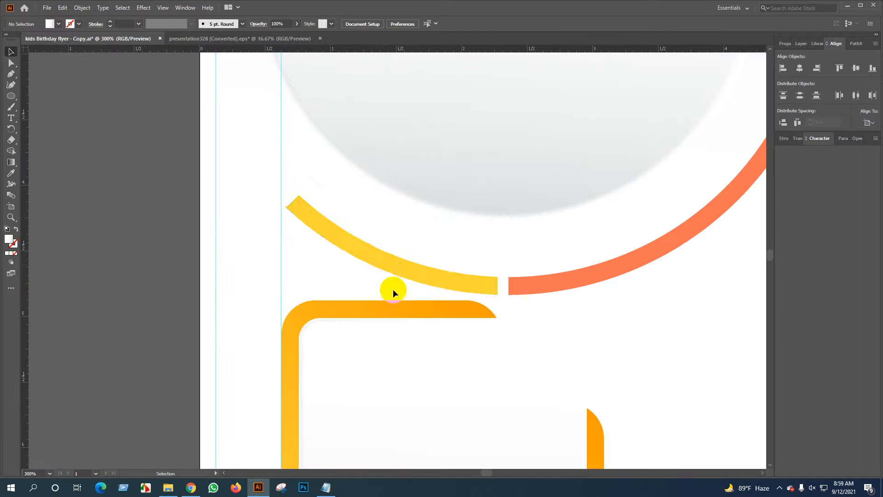
{"action": "scroll", "coordinate": [375, 312], "scroll_direction": "down", "scroll_amount": 3}
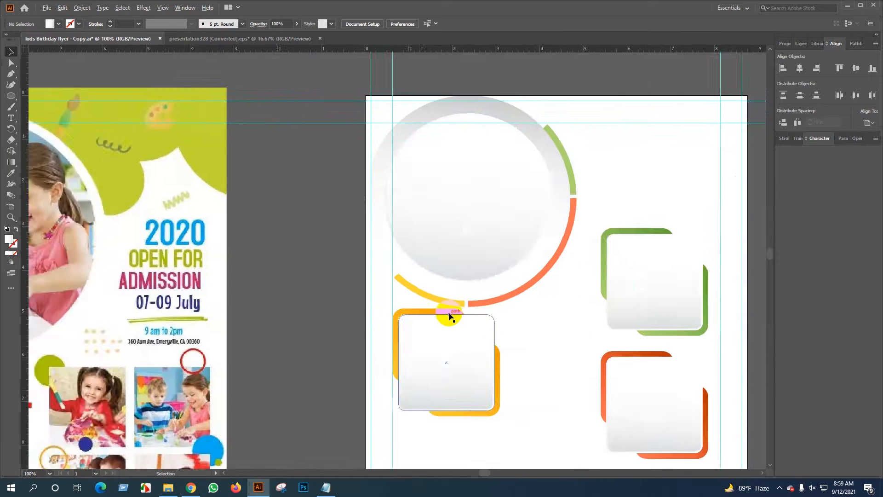
{"action": "scroll", "coordinate": [523, 347], "scroll_direction": "right", "scroll_amount": 3}
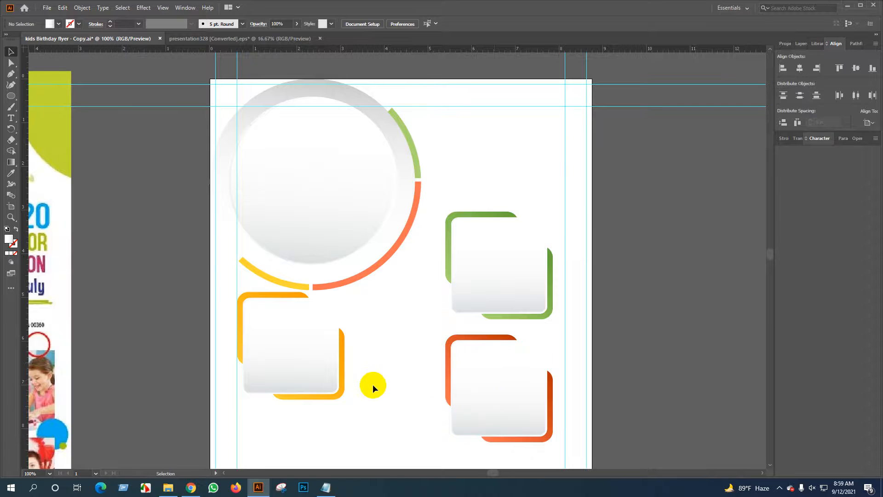
{"action": "scroll", "coordinate": [355, 388], "scroll_direction": "up", "scroll_amount": 2}
{"action": "scroll", "coordinate": [328, 401], "scroll_direction": "down", "scroll_amount": 3}
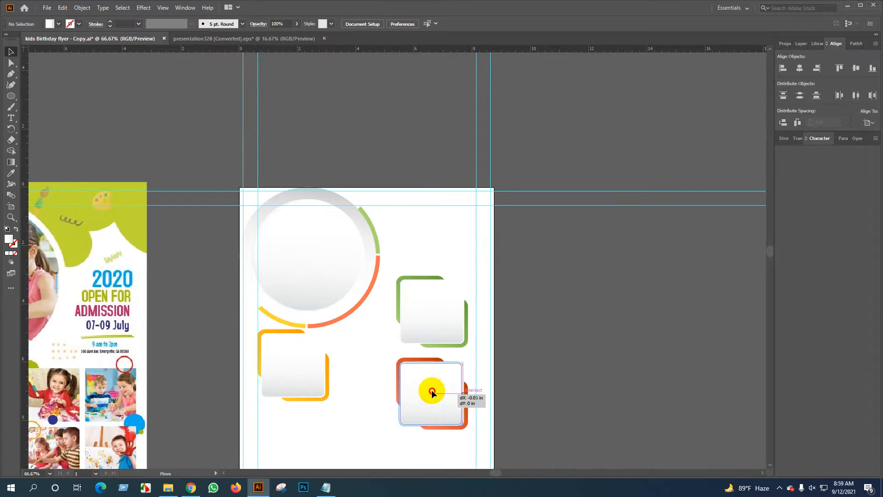
{"action": "left_click_drag", "start_coordinate": [424, 394], "coordinate": [382, 361]}
{"action": "key", "text": "ctrl+z"}
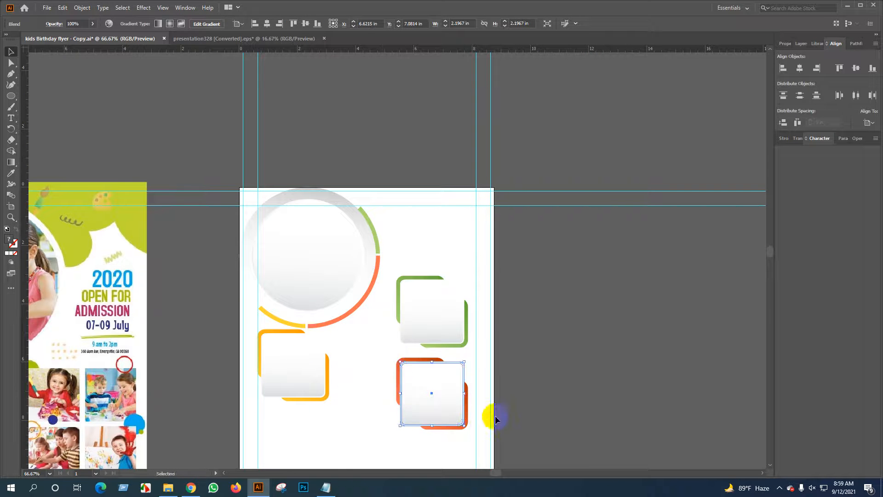
Group the white face and red border pieces of the red square frame.
{"action": "left_click_drag", "start_coordinate": [530, 413], "coordinate": [534, 310]}
{"action": "left_click", "coordinate": [459, 349]}
{"action": "key", "text": "a"}
{"action": "left_click_drag", "start_coordinate": [460, 350], "coordinate": [396, 262]}
{"action": "key", "text": "ctrl+g"}
Move the grouped red frame beside the yellow frame, to about X 4.84 in, Y 5.80 in.
{"action": "scroll", "coordinate": [419, 263], "scroll_direction": "up", "scroll_amount": 1}
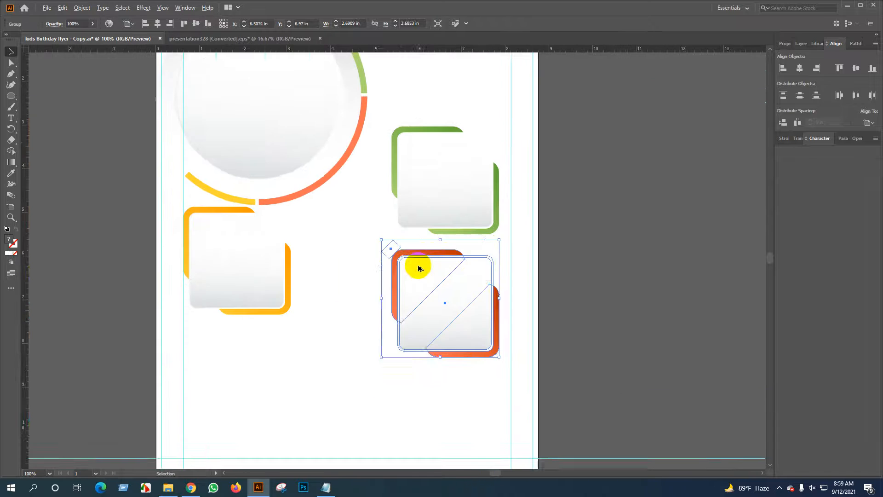
{"action": "left_click_drag", "start_coordinate": [390, 340], "coordinate": [422, 387]}
{"action": "left_click_drag", "start_coordinate": [492, 360], "coordinate": [409, 308]}
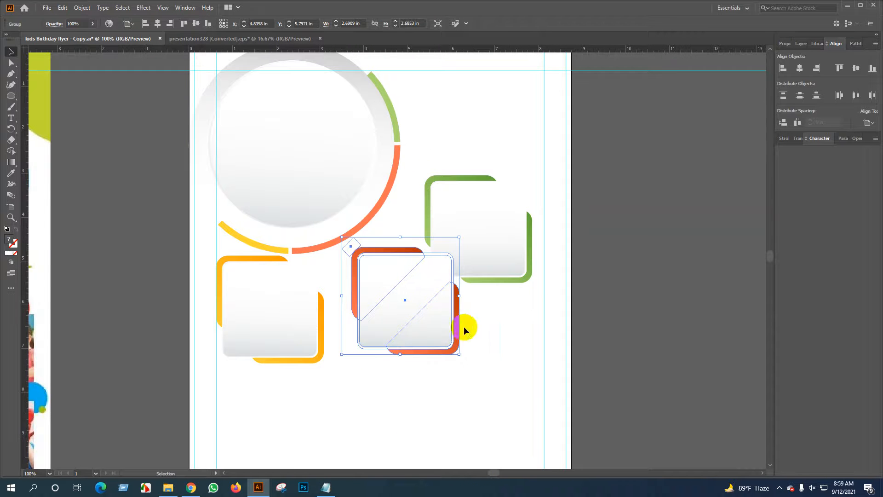
{"action": "left_click", "coordinate": [507, 347]}
Group the white face and green border pieces of the green square frame.
{"action": "scroll", "coordinate": [506, 348], "scroll_direction": "down", "scroll_amount": 1}
{"action": "left_click_drag", "start_coordinate": [506, 349], "coordinate": [310, 401]}
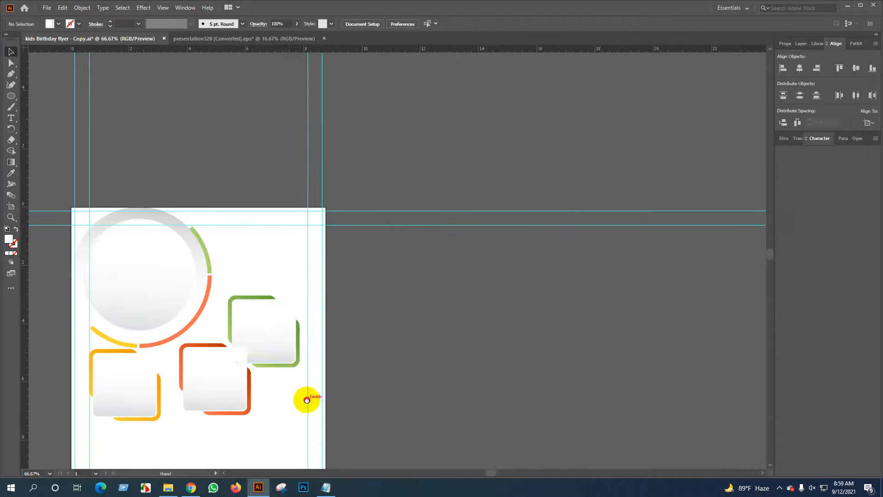
{"action": "scroll", "coordinate": [290, 361], "scroll_direction": "up", "scroll_amount": 1}
{"action": "left_click_drag", "start_coordinate": [244, 240], "coordinate": [301, 333]}
{"action": "key", "text": "ctrl+g"}
Move the grouped green frame close to the right side of the circular frame, to about X 6.62 in, Y 4.27 in.
{"action": "left_click_drag", "start_coordinate": [280, 364], "coordinate": [363, 405]}
{"action": "left_click_drag", "start_coordinate": [347, 355], "coordinate": [327, 309]}
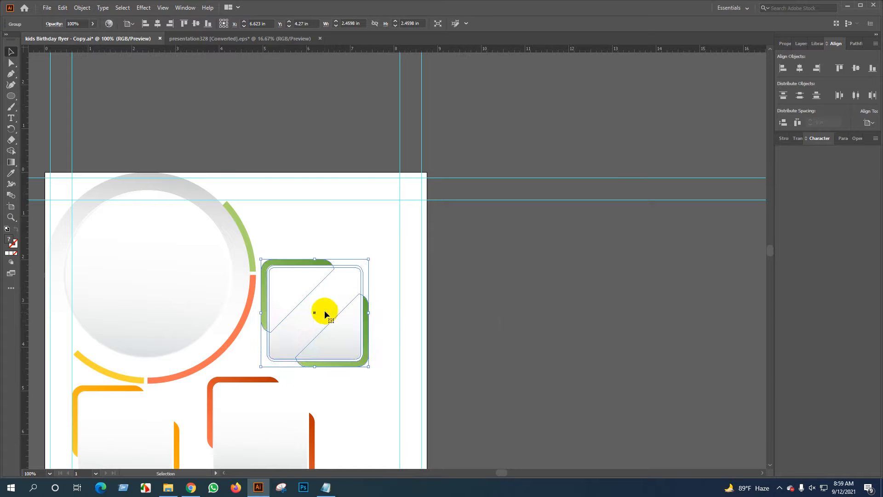
{"action": "left_click", "coordinate": [452, 339]}
{"action": "key", "text": "ctrl+minus"}
{"action": "left_click_drag", "start_coordinate": [487, 374], "coordinate": [508, 296]}
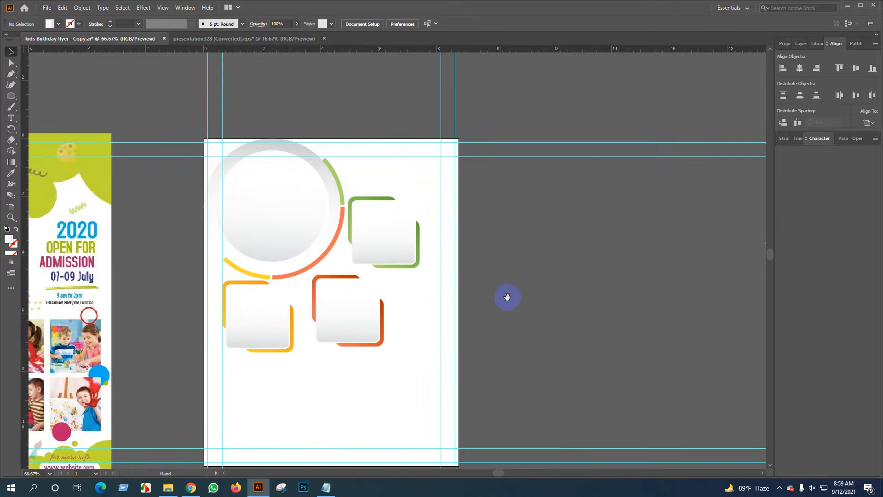
Move the red frame slightly right, away from the yellow frame, to about X 5.13 in, Y 5.76 in.
{"action": "left_click_drag", "start_coordinate": [348, 313], "coordinate": [348, 313]}
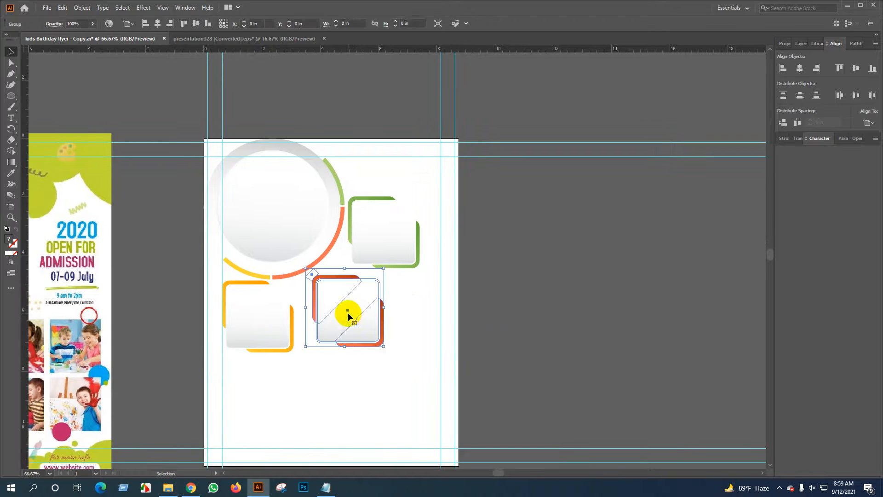
{"action": "key", "text": "ctrl+minus"}
{"action": "scroll", "coordinate": [397, 312], "scroll_direction": "up", "scroll_amount": 2}
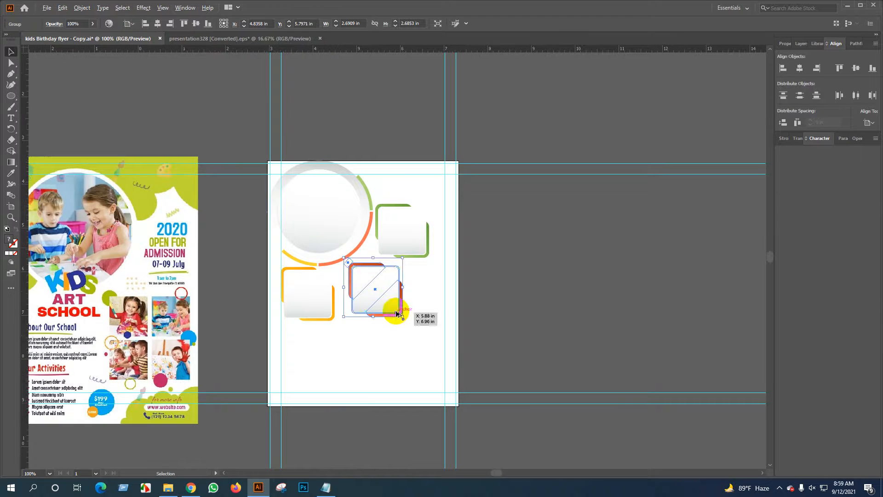
{"action": "left_click_drag", "start_coordinate": [338, 286], "coordinate": [352, 285]}
{"action": "left_click", "coordinate": [503, 292]}
Shift the green frame slightly right and lower the yellow frame to about X 1.79 in, Y 6.28 in.
{"action": "key", "text": "ctrl+minus"}
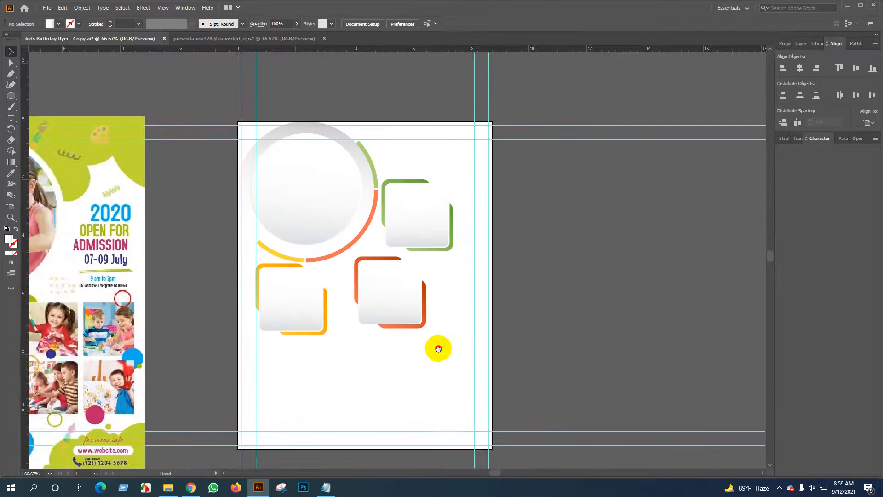
{"action": "left_click_drag", "start_coordinate": [379, 252], "coordinate": [385, 256]}
{"action": "left_click_drag", "start_coordinate": [242, 327], "coordinate": [266, 342]}
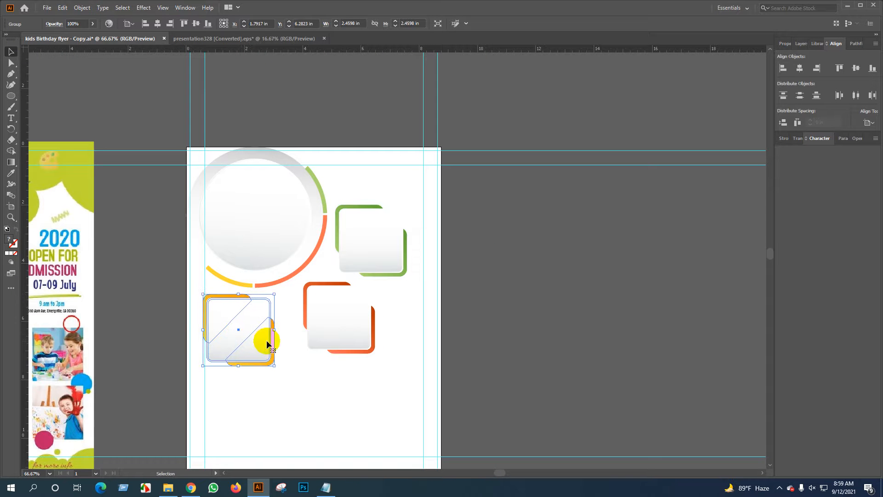
Enlarge the red square frame proportionally to about 3.11 by 3.11 inches.
{"action": "left_click", "coordinate": [343, 323]}
{"action": "scroll", "coordinate": [359, 329], "scroll_direction": "up", "scroll_amount": 1}
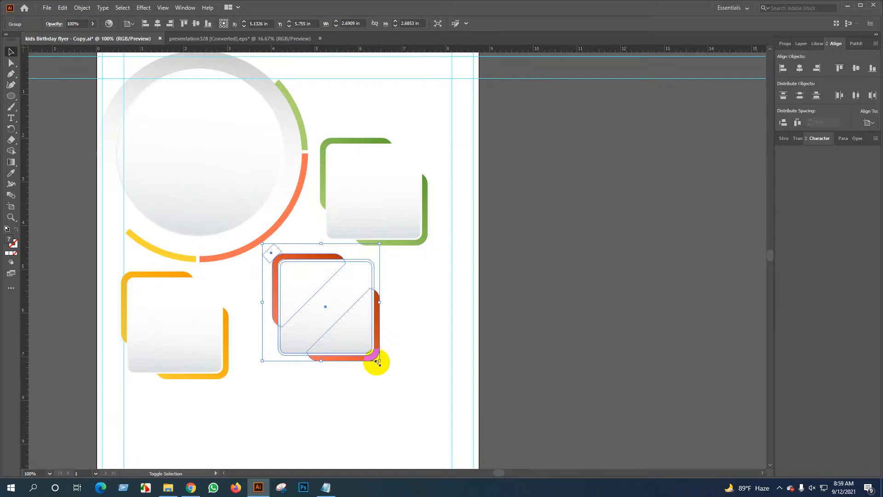
{"action": "left_click_drag", "start_coordinate": [380, 362], "coordinate": [406, 373]}
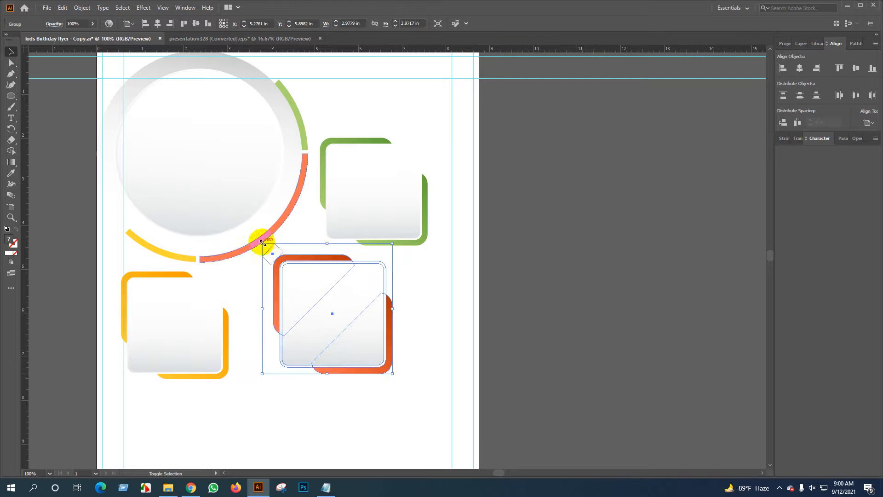
{"action": "left_click_drag", "start_coordinate": [262, 242], "coordinate": [257, 238]}
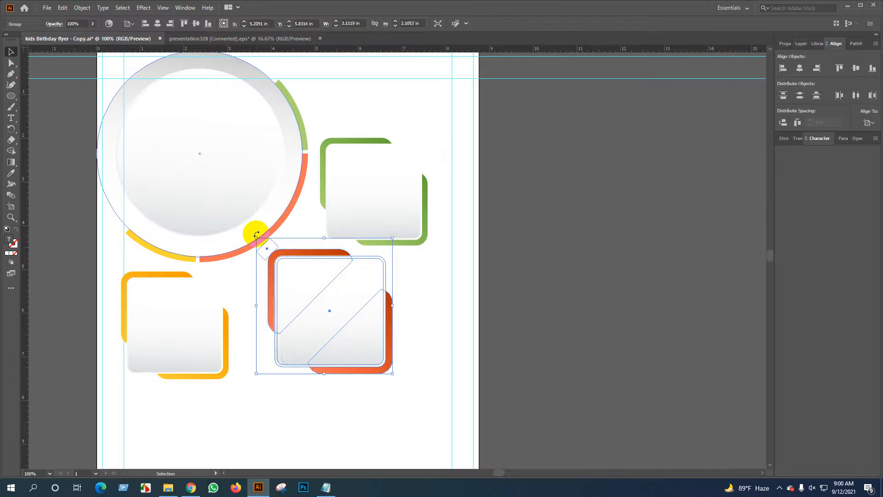
{"action": "left_click", "coordinate": [523, 299]}
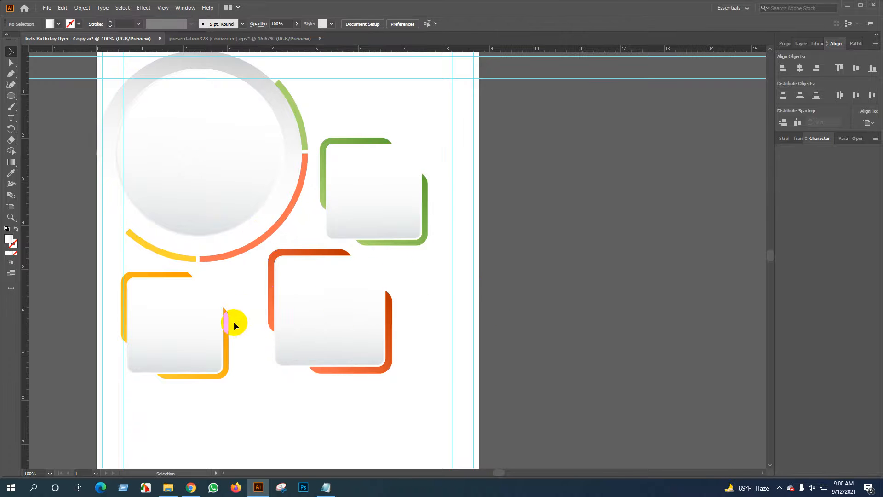
Nudge the enlarged red frame left and slightly down to about X 4.96 in, Y 5.87 in.
{"action": "left_click", "coordinate": [325, 312]}
{"action": "key", "text": "shift+Left"}
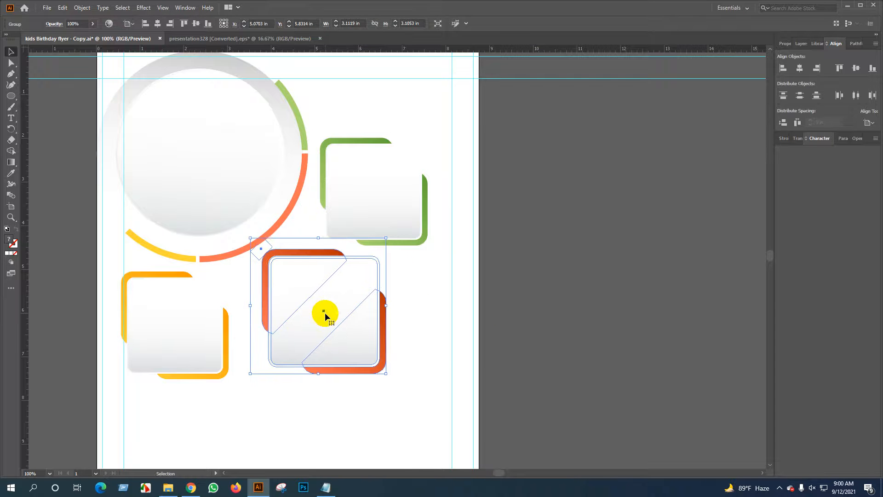
{"action": "key", "text": "Down"}
{"action": "key", "text": "Down"}
{"action": "key", "text": "Down"}
{"action": "key", "text": "Left"}
{"action": "key", "text": "Left"}
{"action": "key", "text": "Left"}
{"action": "key", "text": "Left"}
{"action": "key", "text": "Left"}
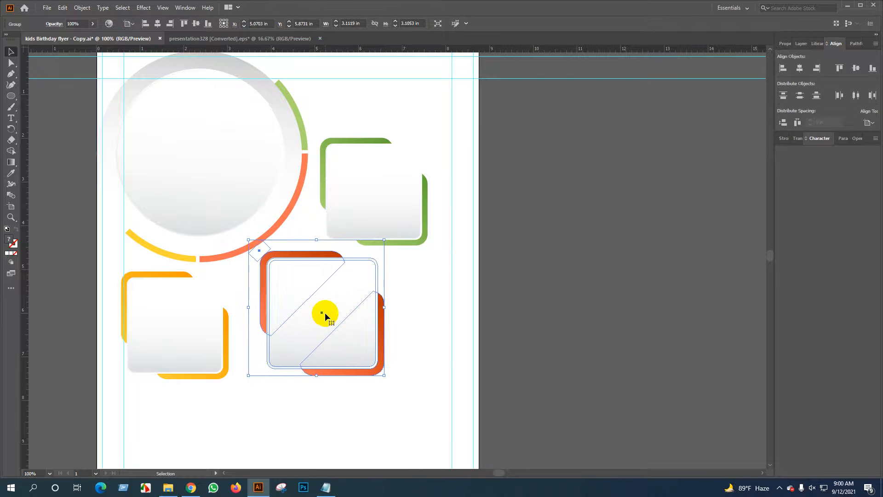
{"action": "key", "text": "Left"}
{"action": "key", "text": "Left"}
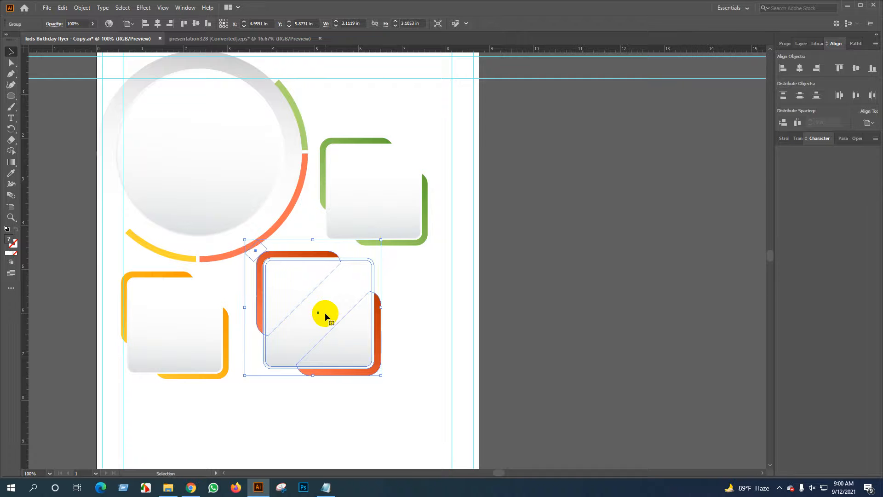
{"action": "left_click", "coordinate": [562, 285]}
Examine the circular frame up close and the overall arrangement of the frames on the artboard.
{"action": "scroll", "coordinate": [390, 321], "scroll_direction": "down", "scroll_amount": 1}
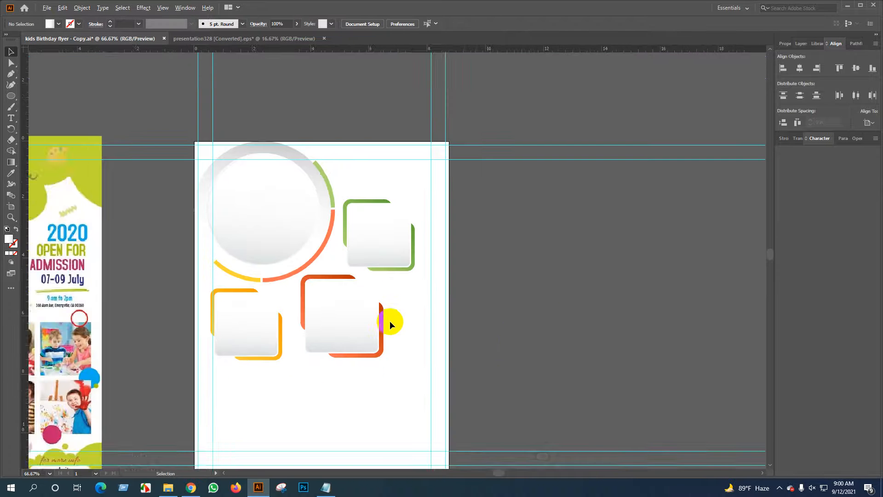
{"action": "left_click_drag", "start_coordinate": [514, 340], "coordinate": [491, 367]}
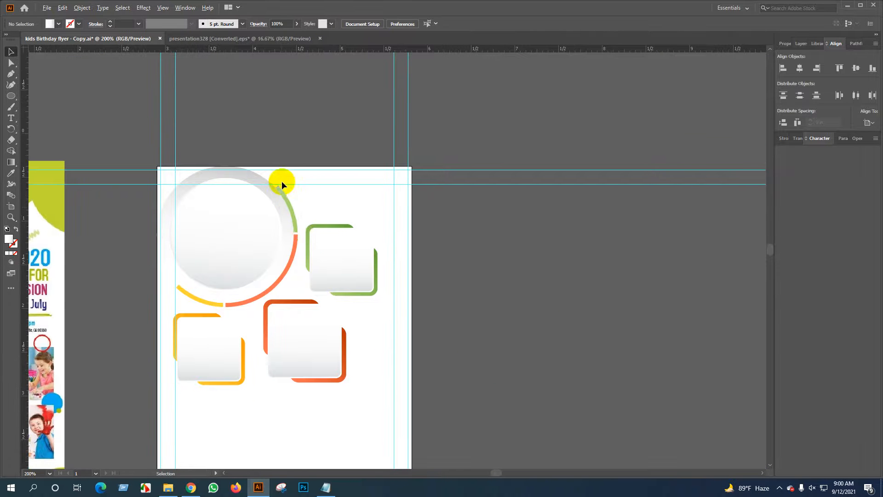
{"action": "scroll", "coordinate": [282, 184], "scroll_direction": "up", "scroll_amount": 3}
{"action": "scroll", "coordinate": [289, 214], "scroll_direction": "down", "scroll_amount": 1}
{"action": "left_click_drag", "start_coordinate": [294, 222], "coordinate": [465, 213]}
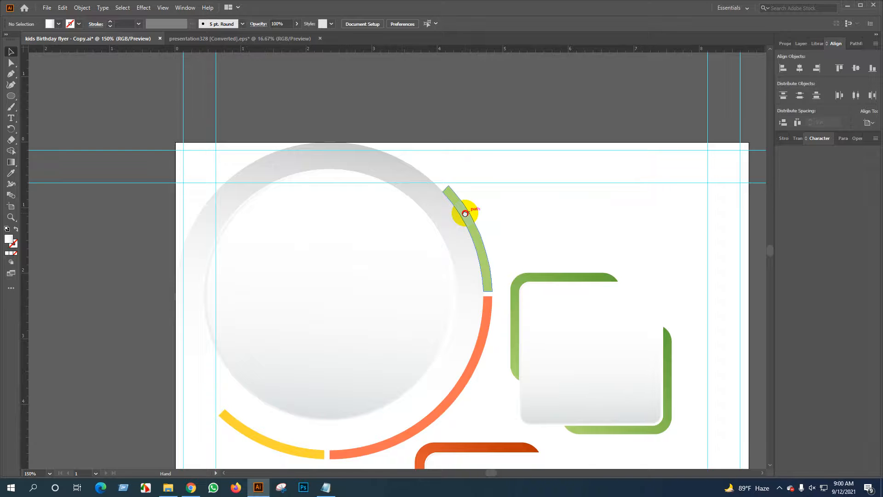
{"action": "left_click", "coordinate": [326, 239]}
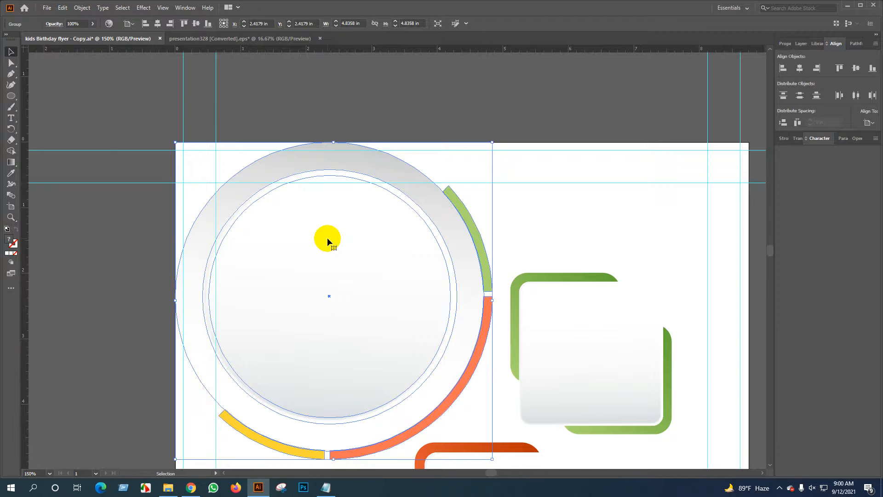
{"action": "key", "text": "ctrl+minus"}
{"action": "key", "text": "ctrl+minus"}
{"action": "key", "text": "ctrl+minus"}
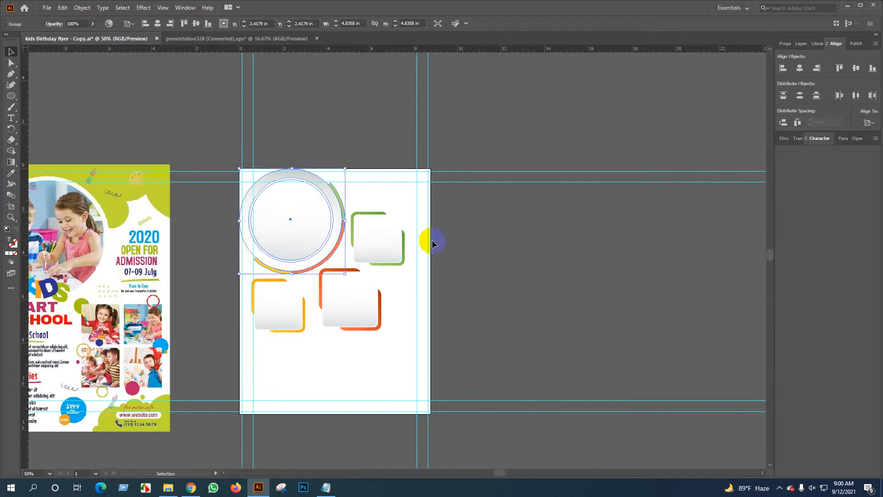
{"action": "left_click", "coordinate": [523, 231]}
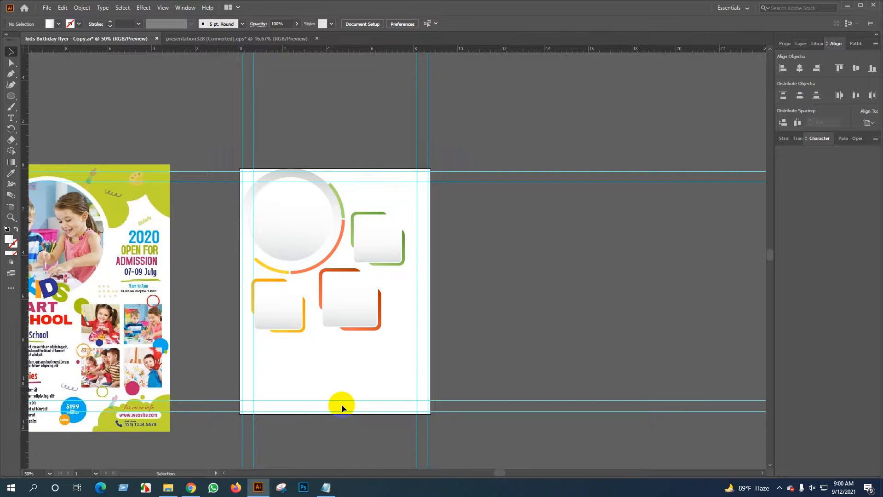
Ungroup the circular frame so its pieces can be selected separately.
{"action": "left_click", "coordinate": [306, 208]}
{"action": "right_click", "coordinate": [307, 208]}
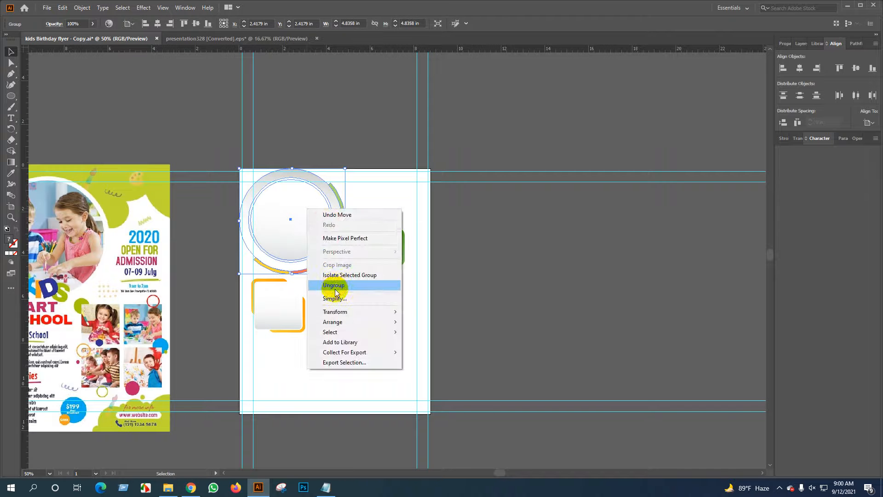
{"action": "left_click", "coordinate": [335, 285]}
{"action": "left_click", "coordinate": [496, 240]}
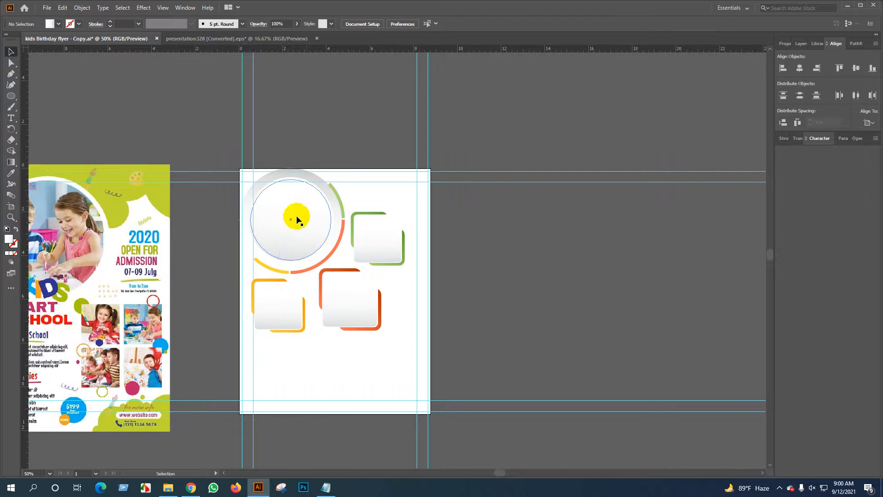
Switch to Chrome and show the downloaded easter-eggs-painting photo in its Downloads folder.
{"action": "left_click", "coordinate": [304, 204]}
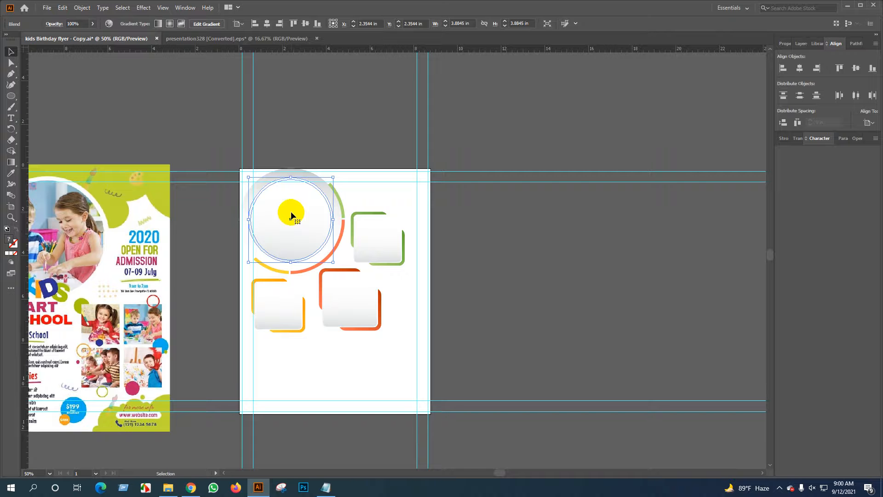
{"action": "left_click", "coordinate": [169, 488]}
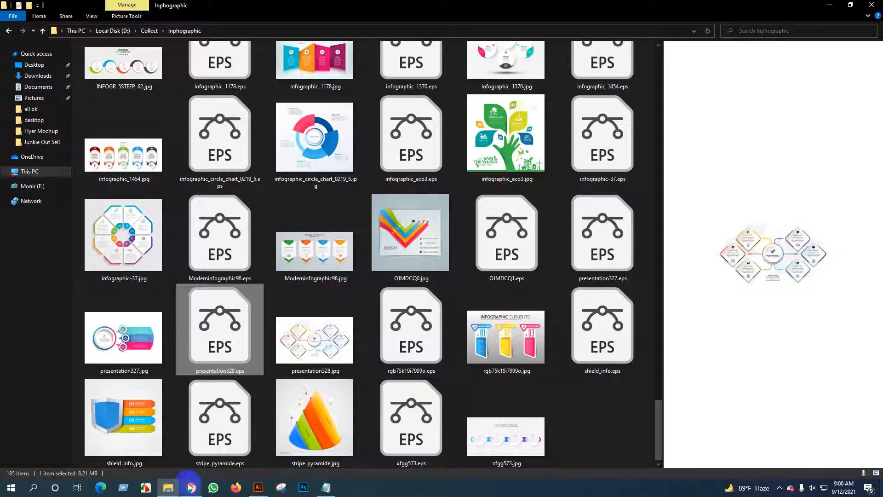
{"action": "left_click", "coordinate": [190, 487]}
{"action": "left_click", "coordinate": [96, 466]}
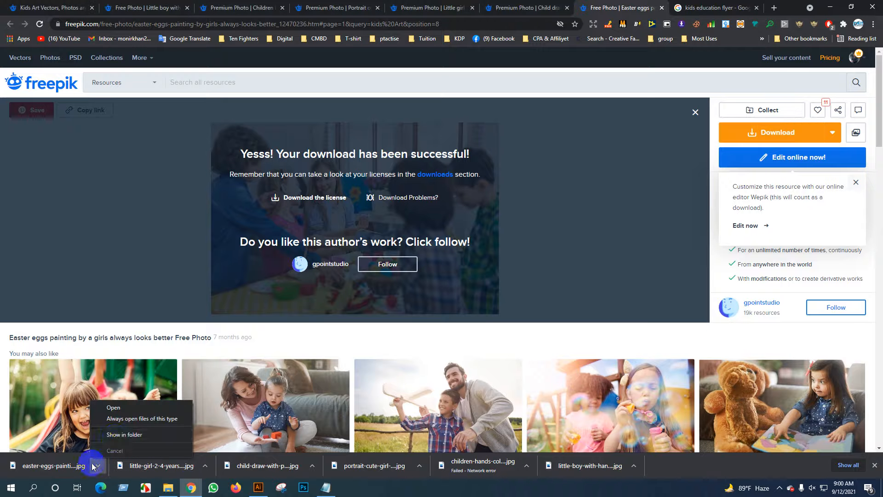
{"action": "left_click", "coordinate": [124, 435]}
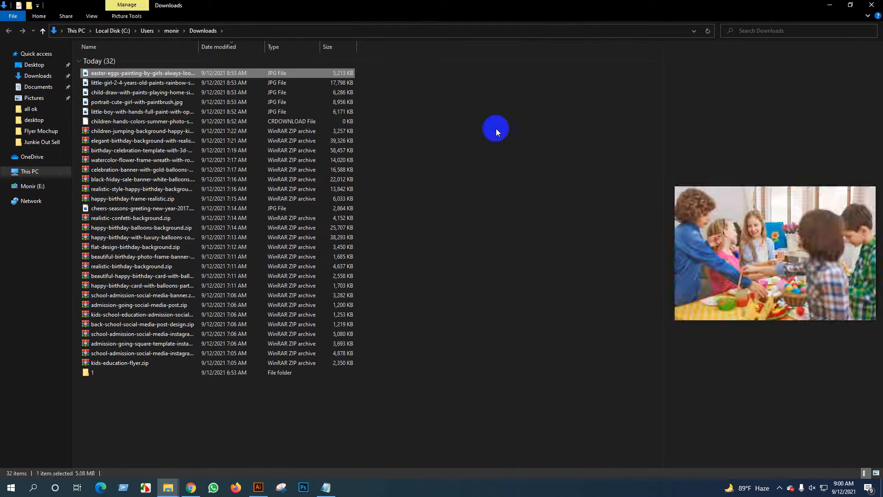
Display the Downloads files as large icons, then place the easter-eggs photo on the flyer artboard in Illustrator and embed it.
{"action": "right_click", "coordinate": [497, 132]}
{"action": "mouse_move", "coordinate": [510, 134]}
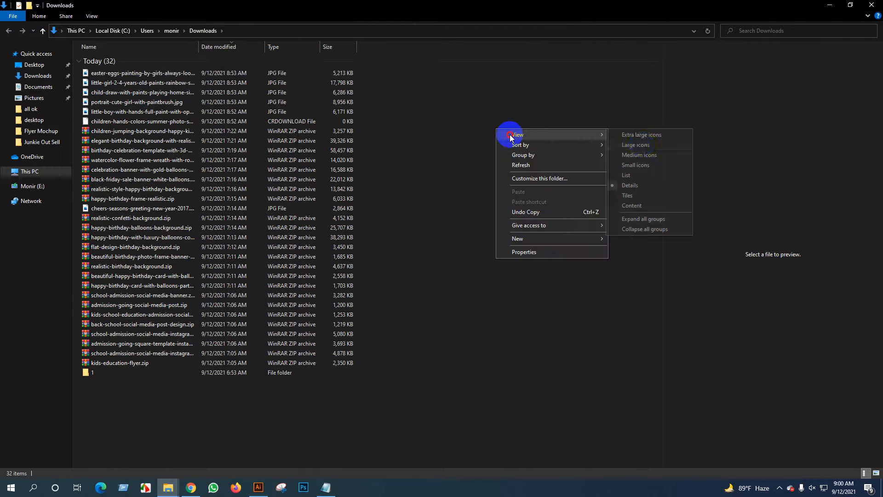
{"action": "left_click", "coordinate": [690, 146]}
{"action": "left_click_drag", "start_coordinate": [121, 88], "coordinate": [302, 236]}
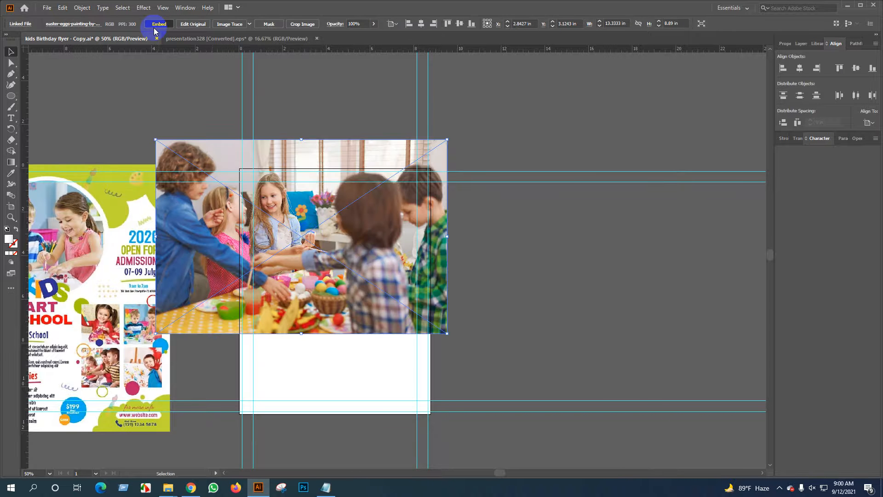
{"action": "left_click", "coordinate": [154, 28]}
Scale the placed photo proportionally to about 4.01 by 2.67 in and position it over the large circular frame.
{"action": "scroll", "coordinate": [322, 214], "scroll_direction": "up", "scroll_amount": 1}
{"action": "left_click_drag", "start_coordinate": [276, 270], "coordinate": [370, 289]}
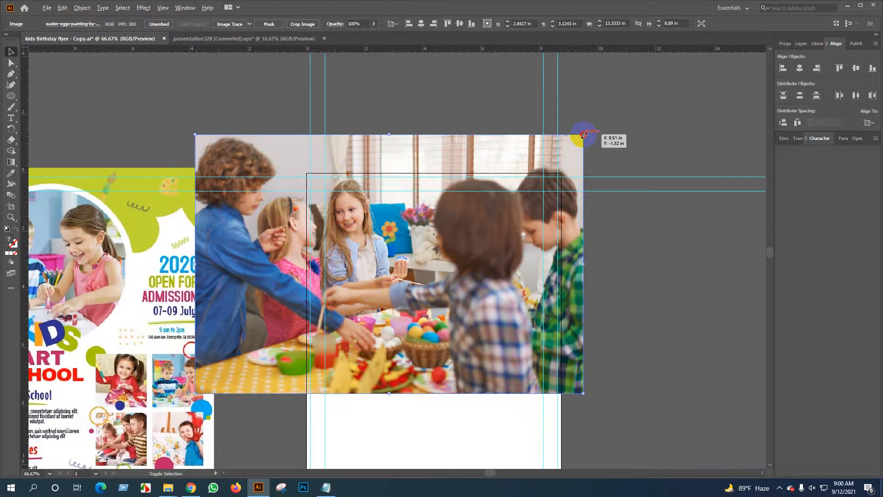
{"action": "left_click_drag", "start_coordinate": [583, 135], "coordinate": [471, 225]}
{"action": "scroll", "coordinate": [405, 258], "scroll_direction": "up", "scroll_amount": 1}
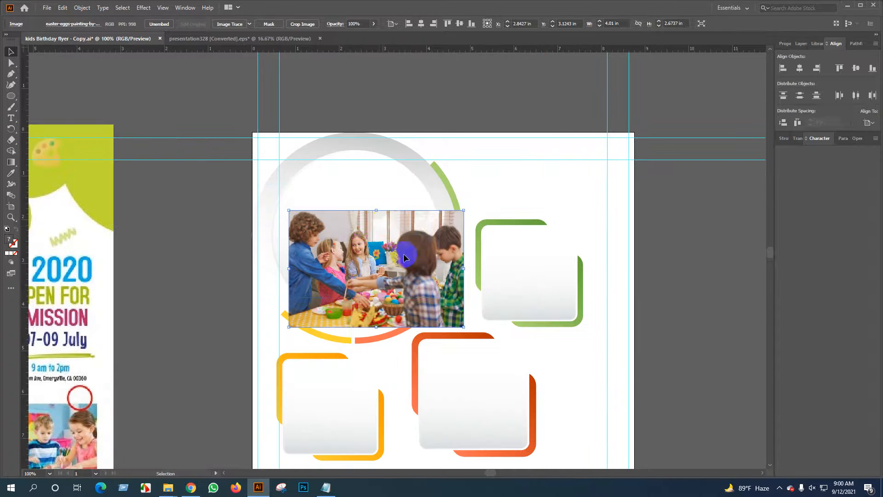
{"action": "left_click_drag", "start_coordinate": [381, 225], "coordinate": [385, 167]}
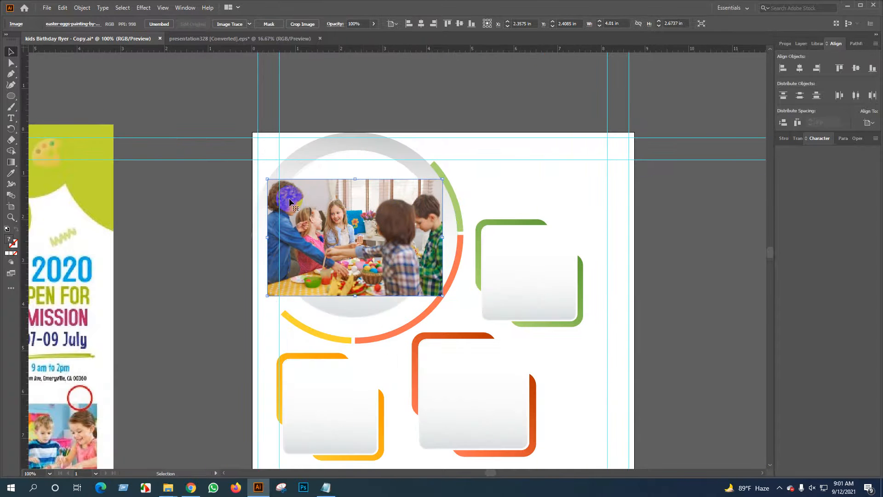
Enlarge the photo to about 6 by 4 in and shift it sideways to about X 4.68 in, Y 2.45 in, exposing the circle's edge.
{"action": "left_click_drag", "start_coordinate": [238, 315], "coordinate": [487, 146]}
{"action": "left_click_drag", "start_coordinate": [412, 216], "coordinate": [460, 213]}
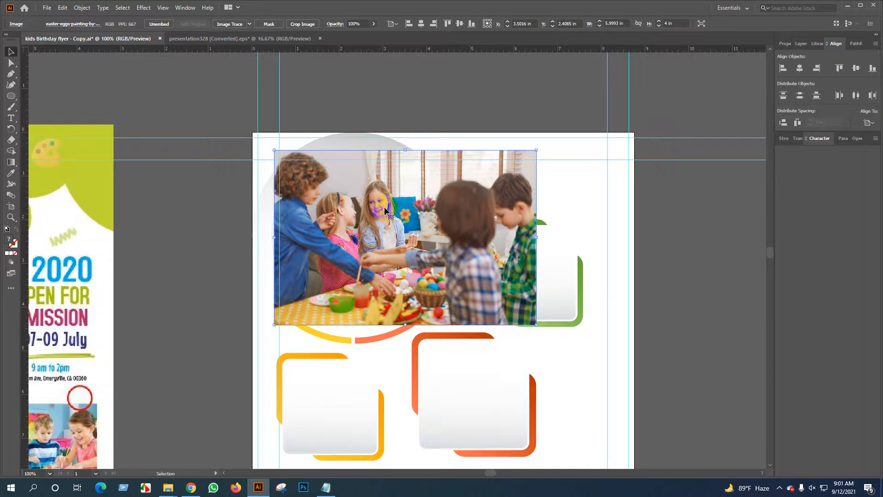
{"action": "left_click_drag", "start_coordinate": [354, 212], "coordinate": [406, 215]}
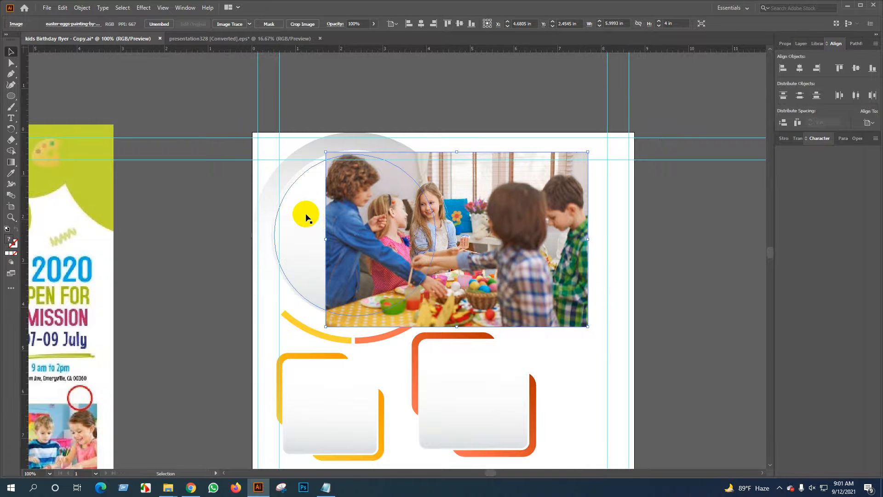
Bring the inner white circle of the circular frame in front of the photo.
{"action": "left_click", "coordinate": [306, 215]}
{"action": "right_click", "coordinate": [305, 214]}
{"action": "mouse_move", "coordinate": [337, 317]}
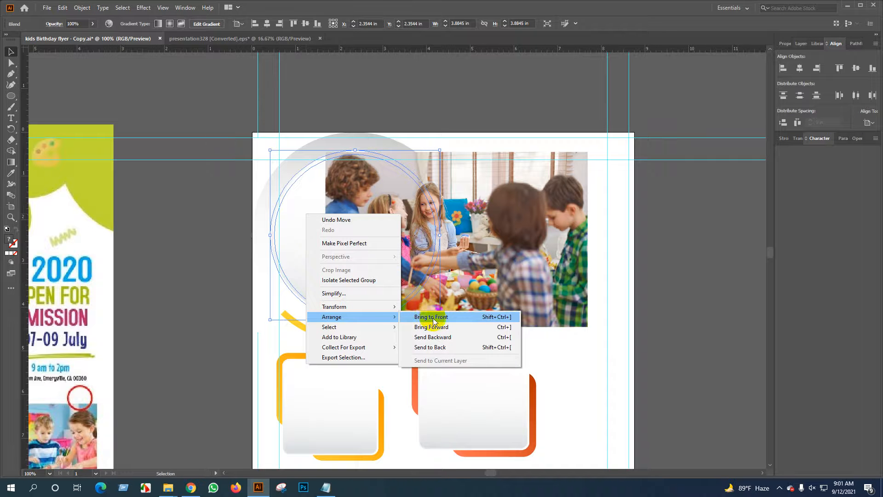
{"action": "left_click", "coordinate": [432, 317]}
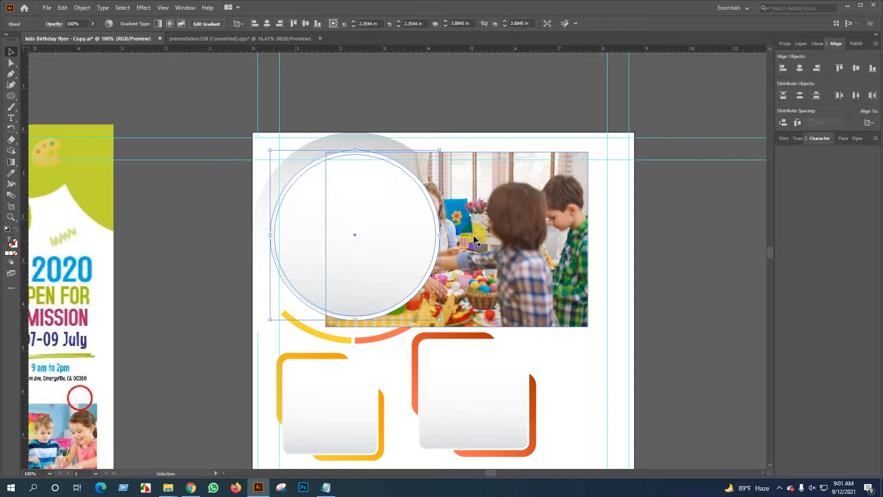
Position the photo behind the white circle and nudge it to about X 3.39 in, Y 2.37 in so it covers the circle.
{"action": "left_click_drag", "start_coordinate": [511, 237], "coordinate": [451, 242]}
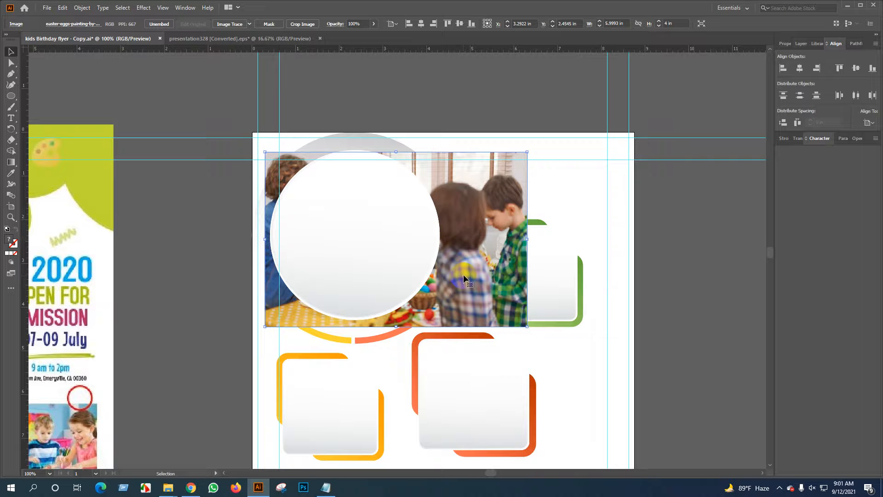
{"action": "key", "text": "Up"}
{"action": "key", "text": "Up"}
{"action": "key", "text": "Up"}
{"action": "key", "text": "Up"}
{"action": "key", "text": "Up"}
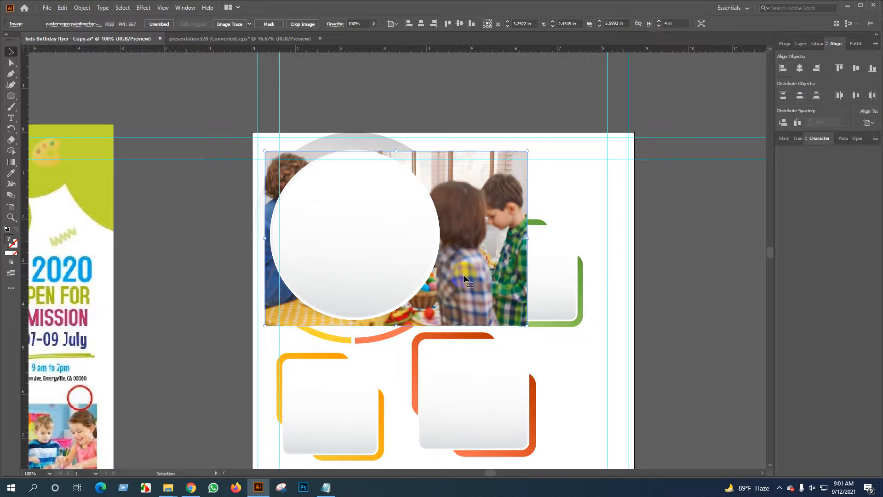
{"action": "key", "text": "Up"}
{"action": "key", "text": "Right"}
{"action": "key", "text": "Right"}
{"action": "key", "text": "Right"}
{"action": "key", "text": "Right"}
{"action": "key", "text": "Right"}
{"action": "key", "text": "Right"}
{"action": "key", "text": "Right"}
{"action": "key", "text": "Right"}
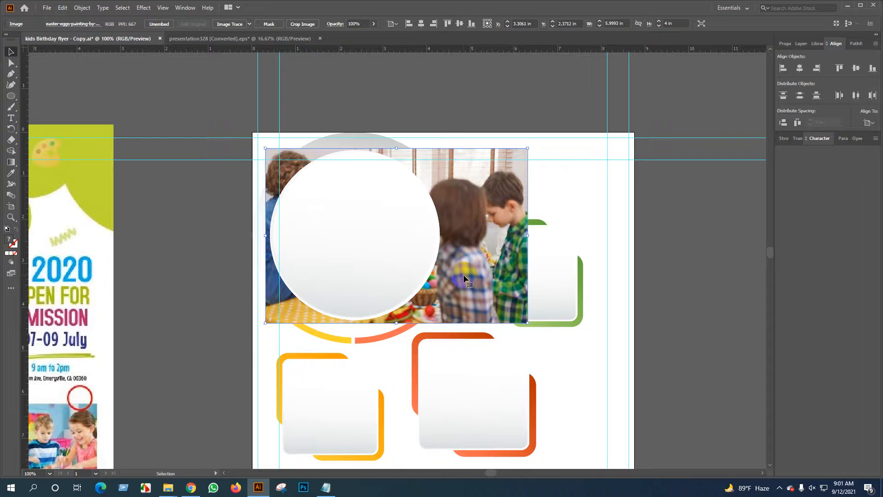
{"action": "key", "text": "Left"}
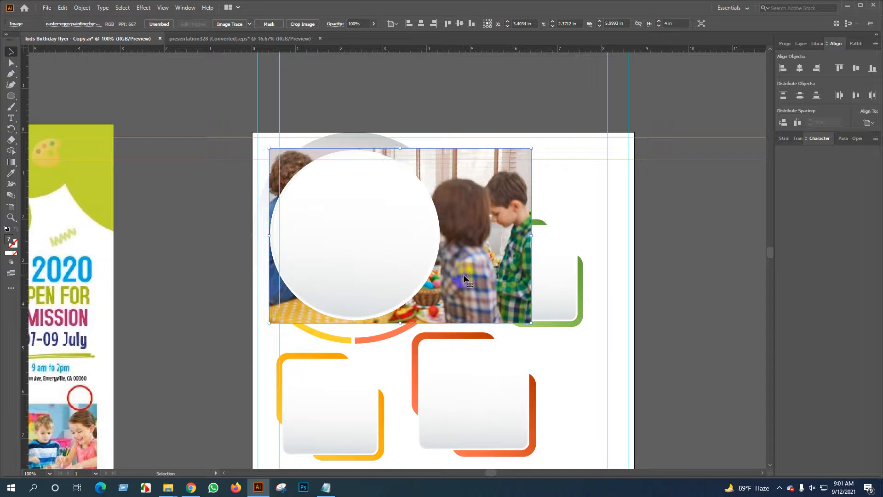
Try to make a clipping mask from the white circle and the photo, then check the commands available for the circle alone.
{"action": "left_click", "coordinate": [365, 227], "text": "shift"}
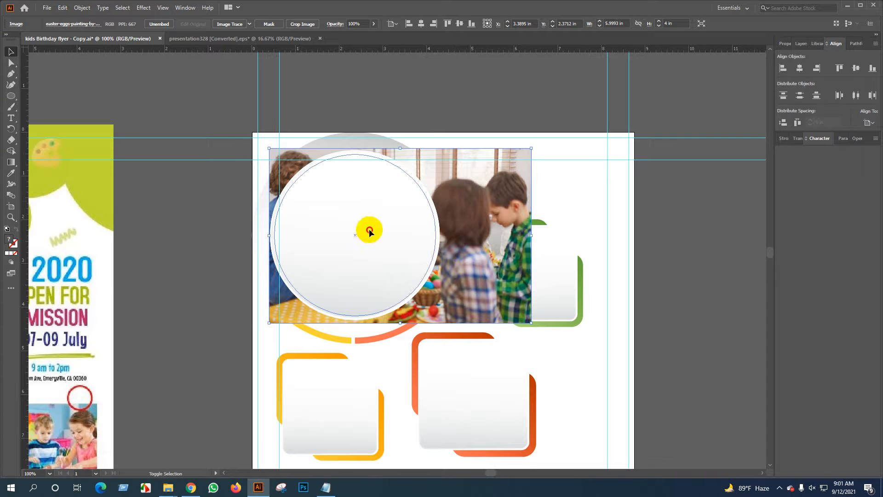
{"action": "right_click", "coordinate": [373, 200]}
{"action": "left_click", "coordinate": [416, 282]}
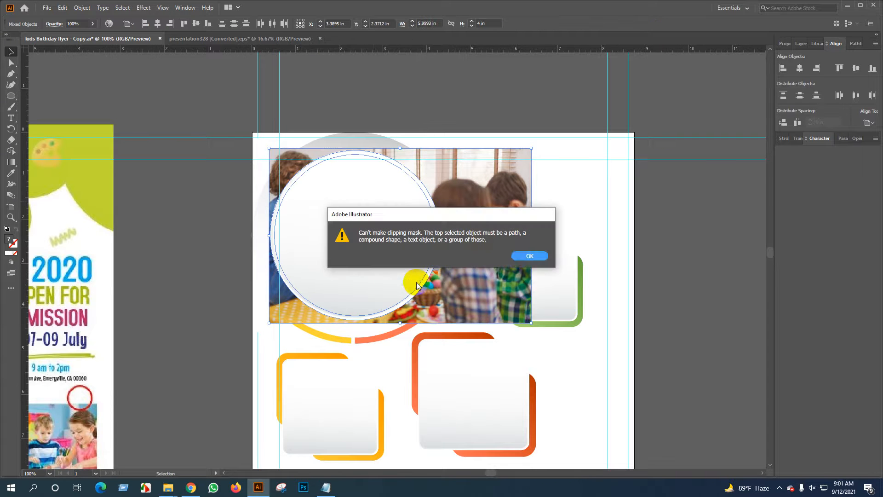
{"action": "left_click", "coordinate": [518, 262]}
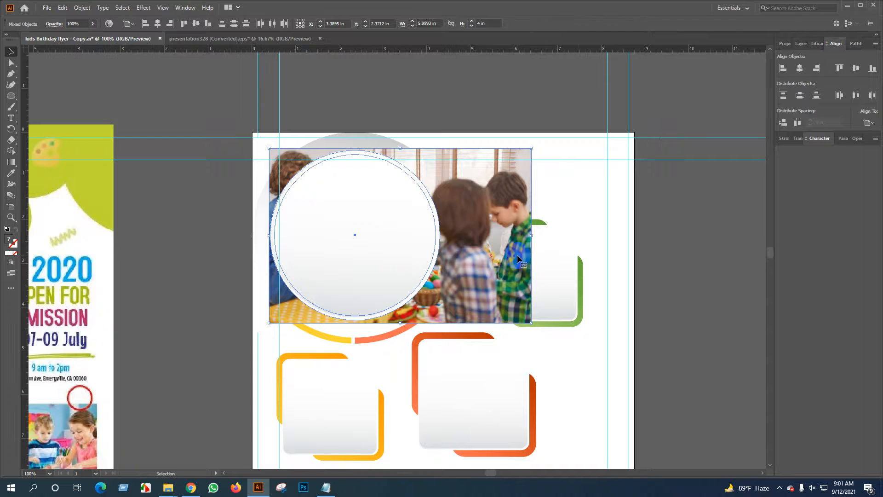
{"action": "left_click", "coordinate": [606, 238]}
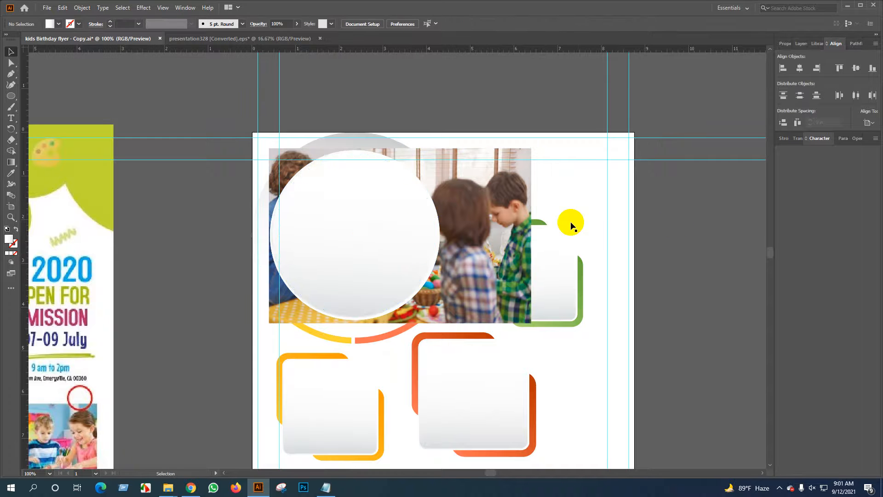
{"action": "right_click", "coordinate": [358, 211]}
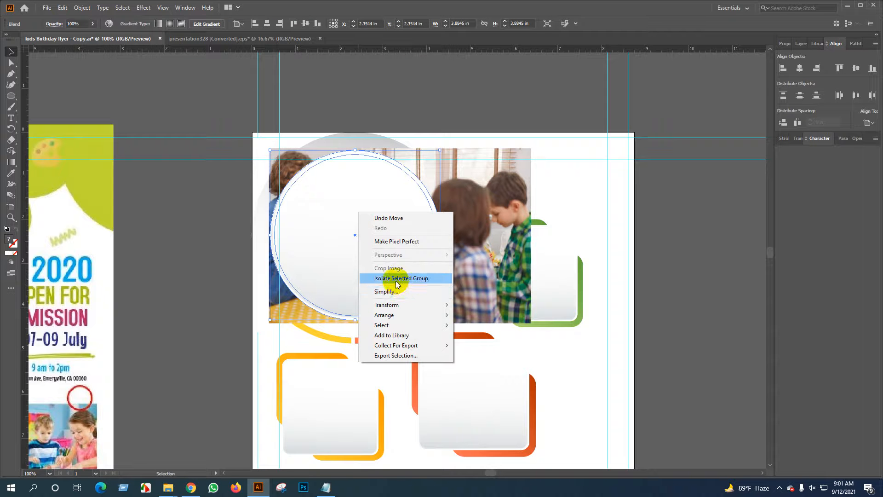
{"action": "left_click", "coordinate": [683, 251]}
Duplicate the photo and the white circle onto the empty area beside the artboard, with the circle below the photo.
{"action": "scroll", "coordinate": [498, 313], "scroll_direction": "down", "scroll_amount": 1}
{"action": "left_click_drag", "start_coordinate": [577, 302], "coordinate": [390, 294]}
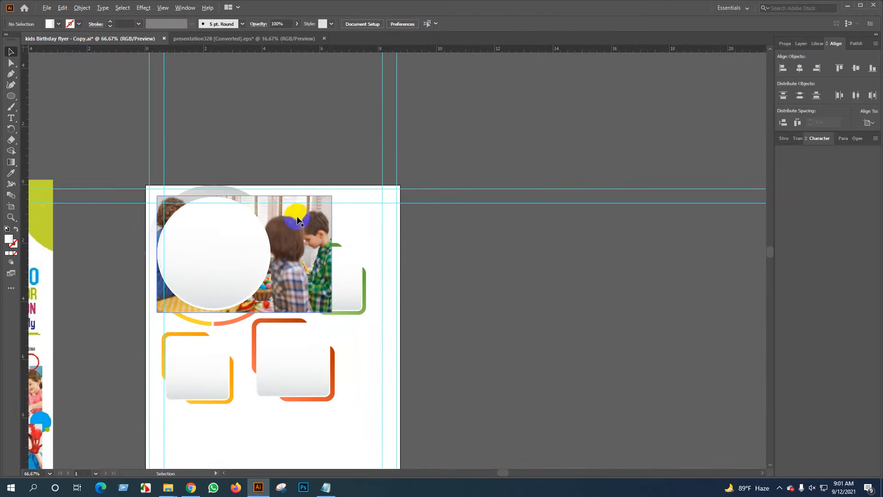
{"action": "left_click_drag", "start_coordinate": [298, 221], "coordinate": [645, 210]}
{"action": "left_click_drag", "start_coordinate": [304, 273], "coordinate": [614, 392]}
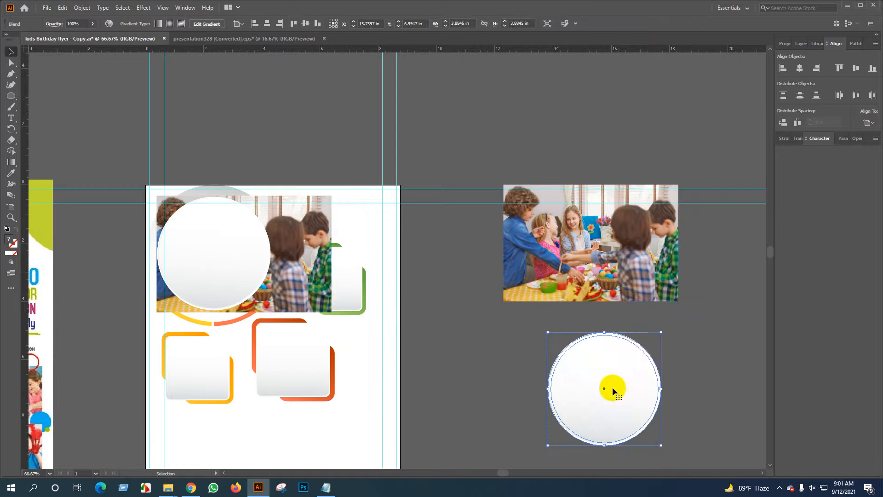
{"action": "right_click", "coordinate": [613, 392]}
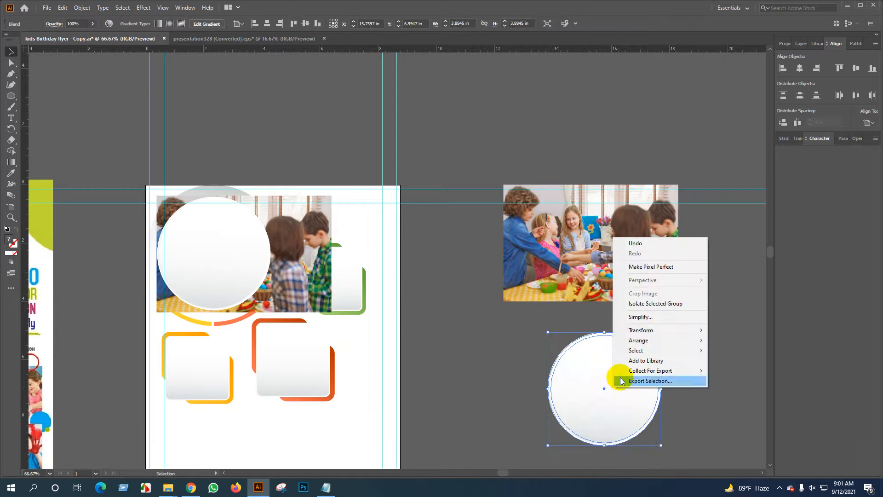
{"action": "left_click", "coordinate": [699, 393]}
Try pulling the ellipses of the copied circle blend apart in isolation mode, then undo the moves.
{"action": "double_click", "coordinate": [617, 395]}
{"action": "left_click_drag", "start_coordinate": [612, 385], "coordinate": [489, 389]}
{"action": "mouse_move", "coordinate": [596, 383]}
{"action": "left_mouse_down"}
{"action": "mouse_move", "coordinate": [659, 381]}
{"action": "mouse_move", "coordinate": [598, 378]}
{"action": "left_mouse_up"}
{"action": "scroll", "coordinate": [629, 398], "scroll_direction": "down", "scroll_amount": 1}
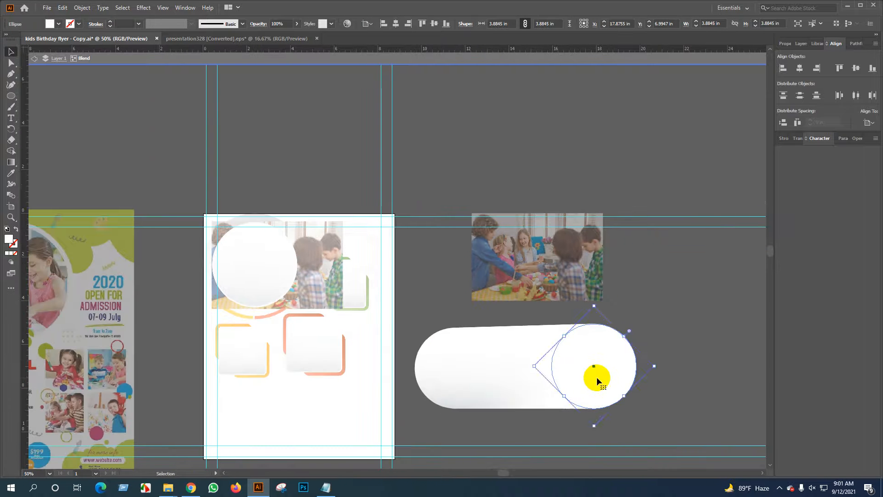
{"action": "key", "text": "a"}
{"action": "key", "text": "ctrl+z"}
{"action": "key", "text": "ctrl+z"}
{"action": "key", "text": "ctrl+z"}
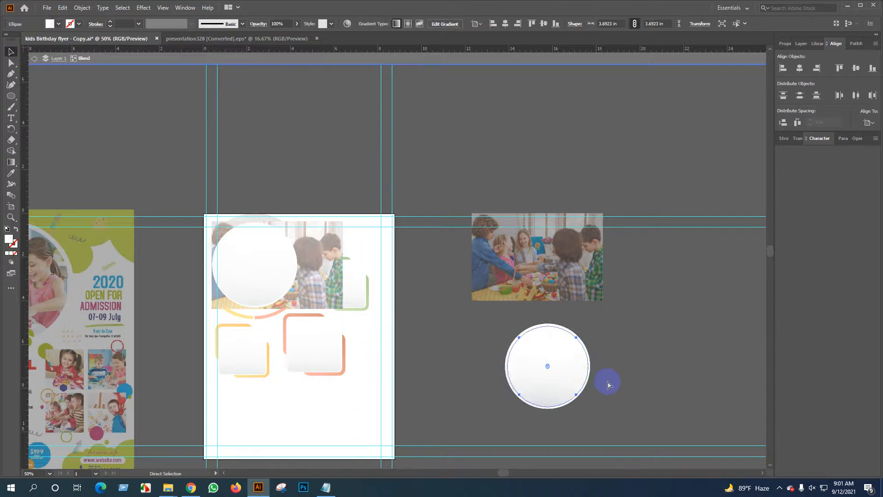
Leave isolation mode, place a fresh copy of the white circle beside the artboard, and move it onto the photo copy.
{"action": "left_click", "coordinate": [658, 359]}
{"action": "left_click_drag", "start_coordinate": [289, 275], "coordinate": [533, 356]}
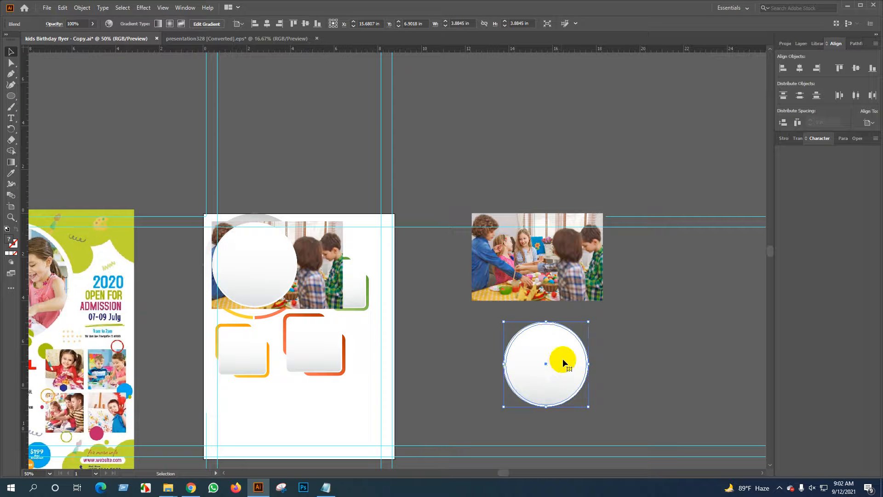
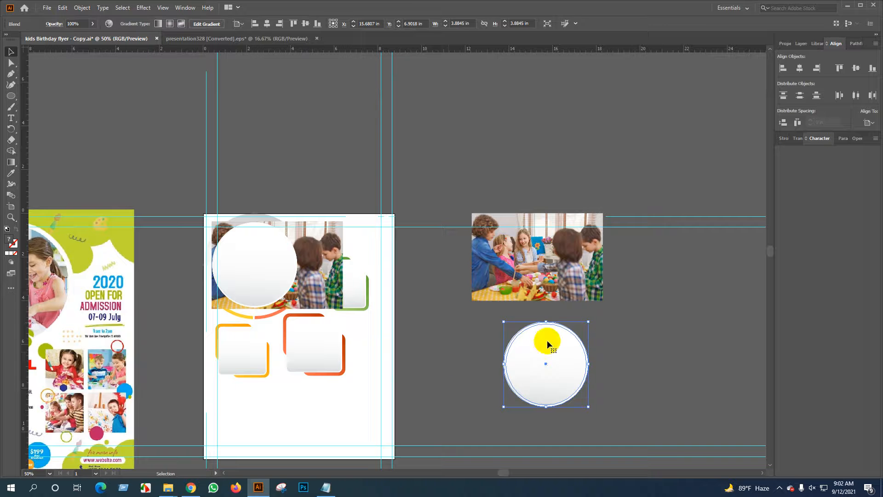
{"action": "left_click_drag", "start_coordinate": [551, 359], "coordinate": [543, 258]}
Try to make a clipping mask from the copied circle and the photo copy beside the artboard.
{"action": "left_click_drag", "start_coordinate": [560, 335], "coordinate": [517, 236]}
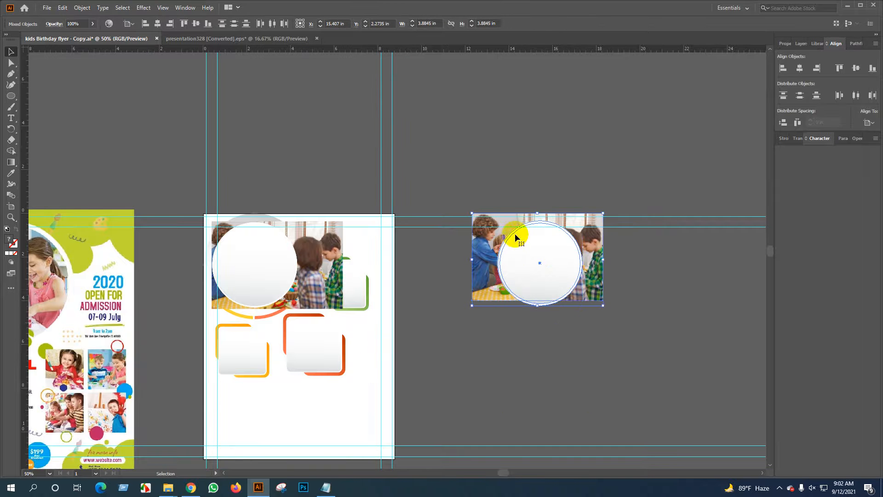
{"action": "right_click", "coordinate": [536, 236]}
{"action": "left_click", "coordinate": [581, 316]}
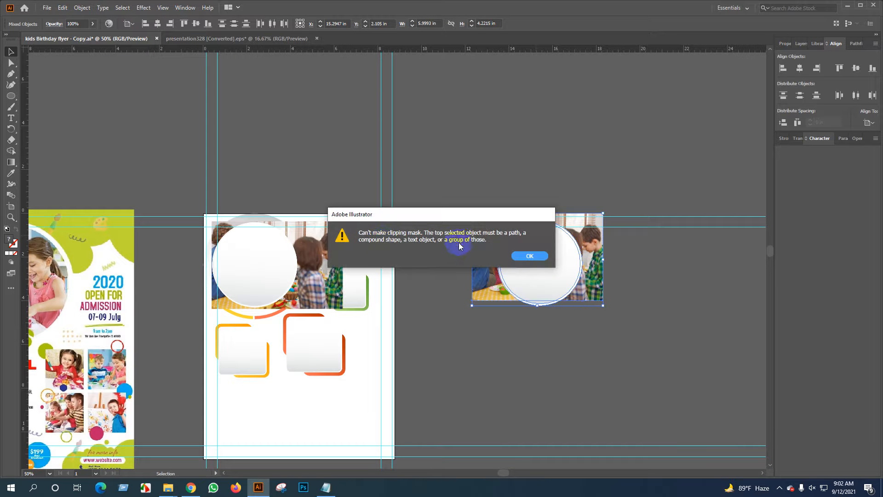
{"action": "left_click", "coordinate": [530, 256]}
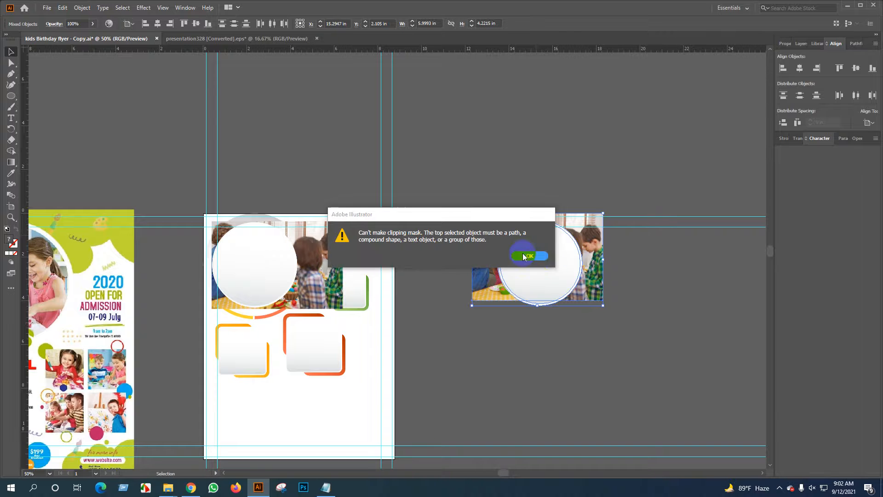
{"action": "left_click", "coordinate": [672, 282]}
Move the circle copy below the photo copy to about X 15.62 in, Y 7.57 in and try making it a compound path.
{"action": "left_click_drag", "start_coordinate": [540, 266], "coordinate": [545, 382]}
{"action": "key", "text": "ctrl+7"}
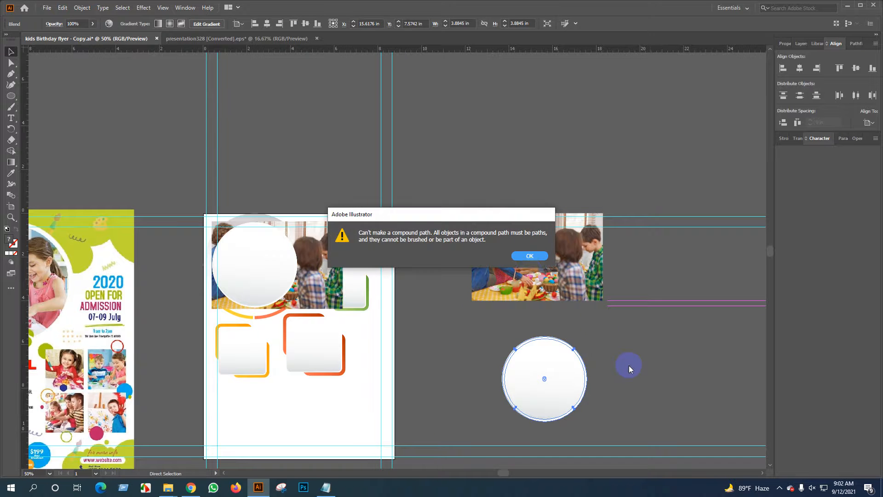
{"action": "left_click", "coordinate": [527, 256]}
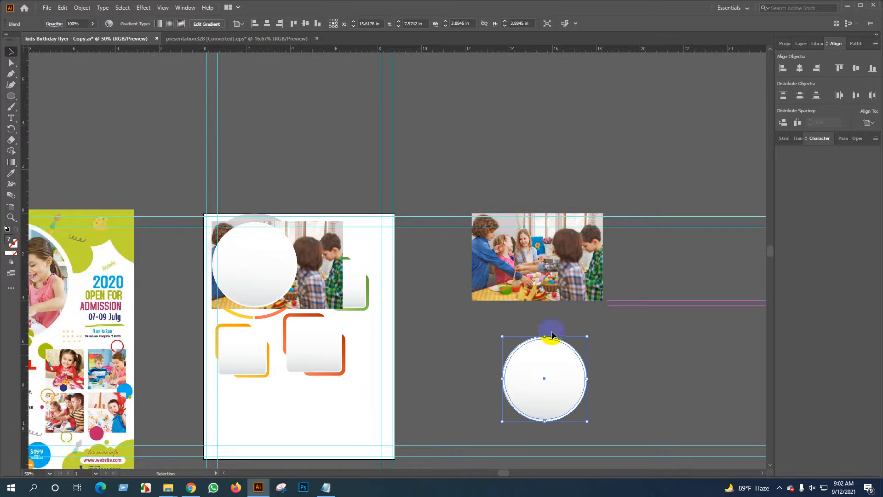
Expand the circle copy beside the artboard twice, the second time expanding its gradient fill to 255 objects.
{"action": "left_click", "coordinate": [84, 7]}
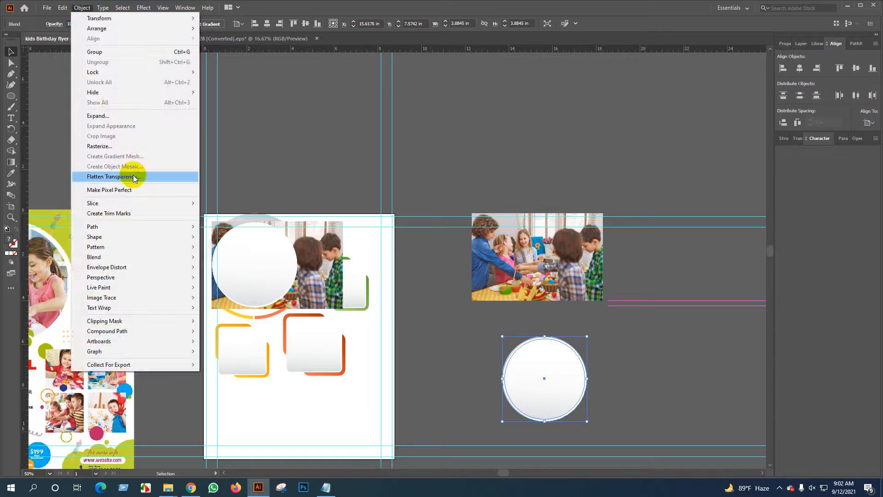
{"action": "left_click", "coordinate": [112, 112]}
{"action": "left_click", "coordinate": [412, 296]}
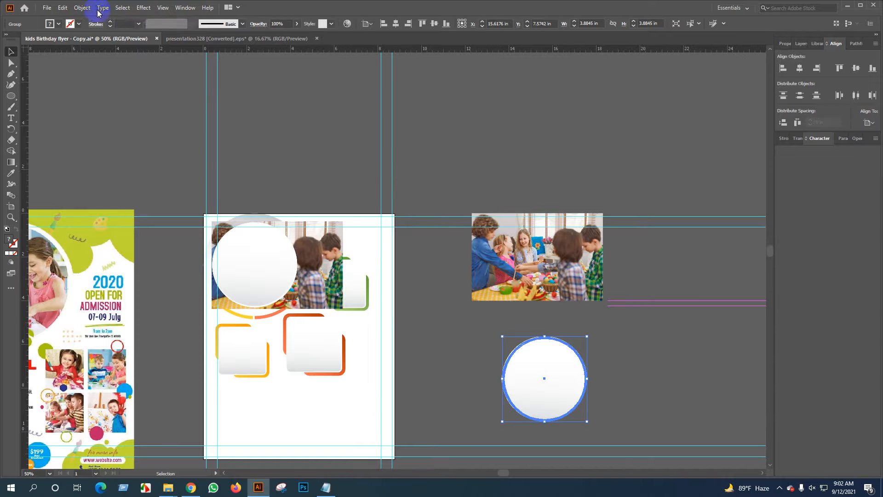
{"action": "left_click", "coordinate": [82, 8]}
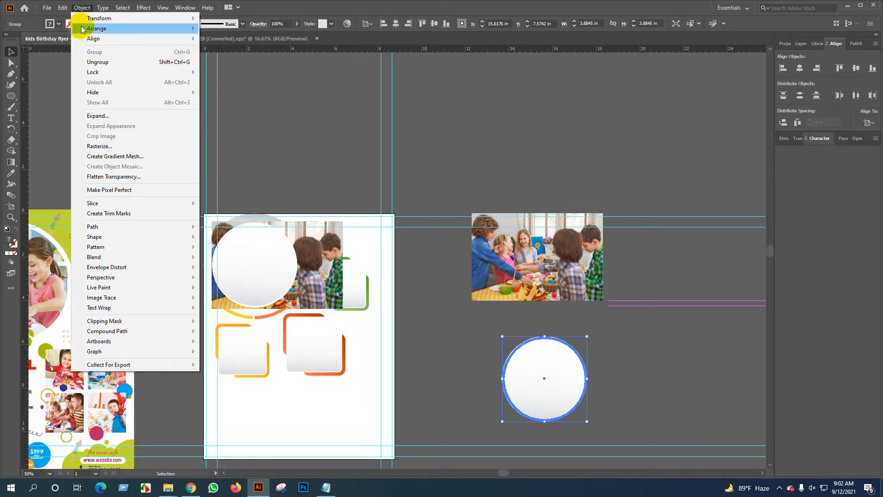
{"action": "left_click", "coordinate": [105, 117]}
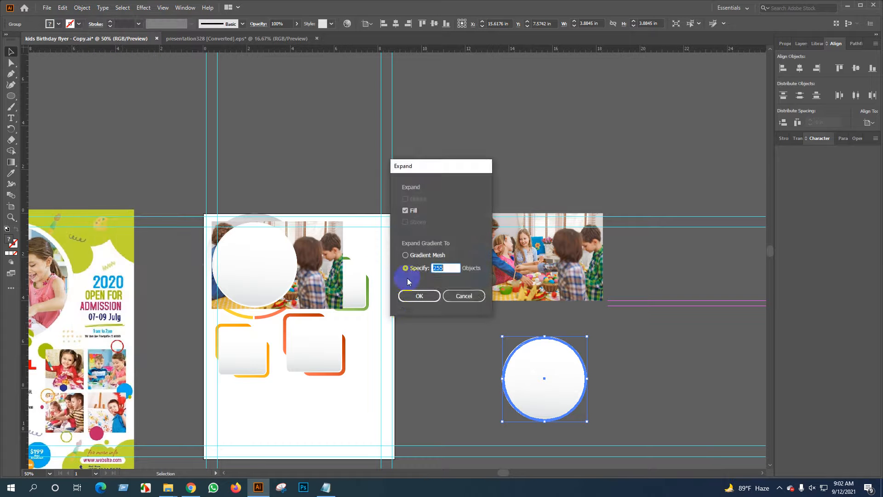
{"action": "left_click", "coordinate": [413, 297]}
{"action": "left_click", "coordinate": [638, 369]}
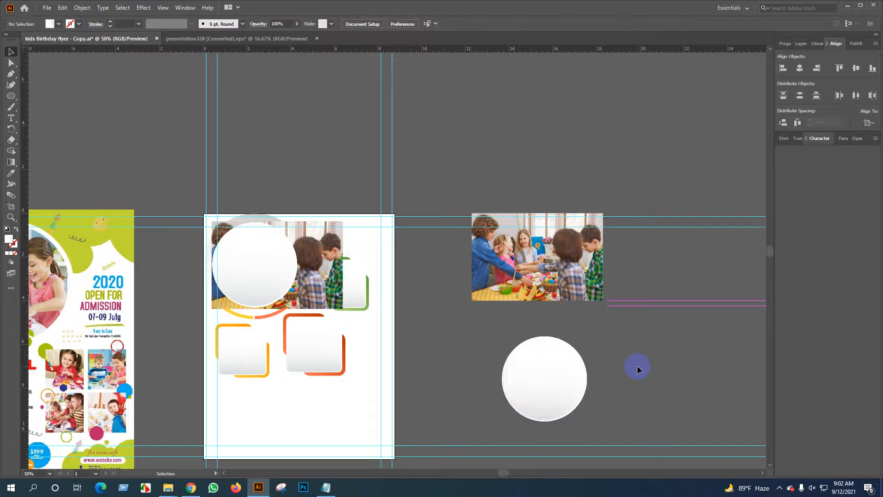
Try clipping the photo copy beside the artboard to the expanded circle, then undo the mask and the move.
{"action": "left_click", "coordinate": [554, 367]}
{"action": "left_click_drag", "start_coordinate": [554, 366], "coordinate": [545, 248]}
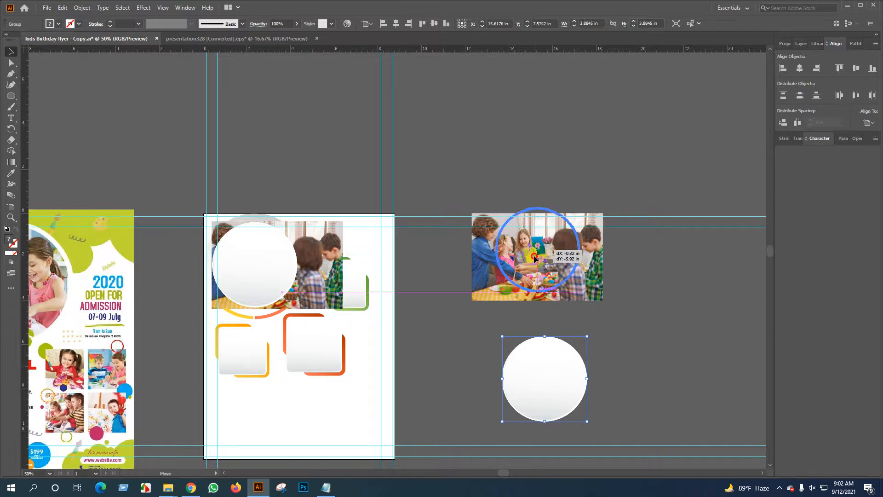
{"action": "left_click", "coordinate": [545, 244], "text": "shift"}
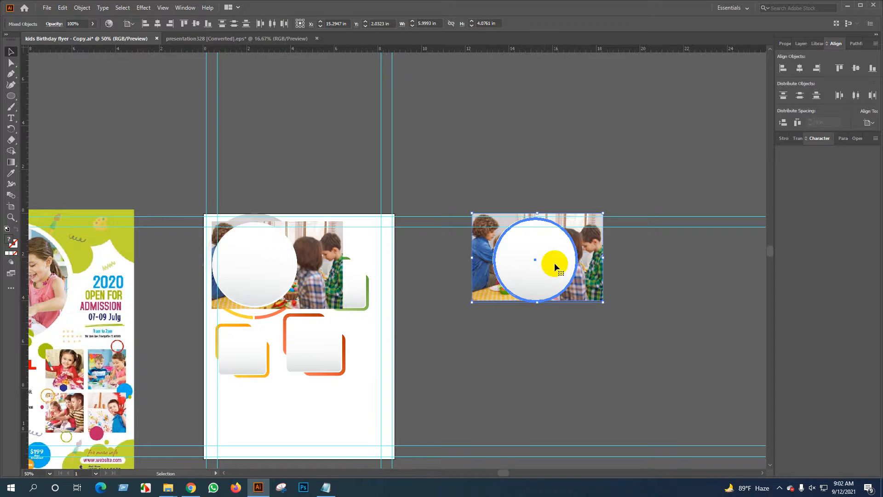
{"action": "right_click", "coordinate": [555, 264]}
{"action": "left_click", "coordinate": [592, 339]}
{"action": "left_click", "coordinate": [588, 339]}
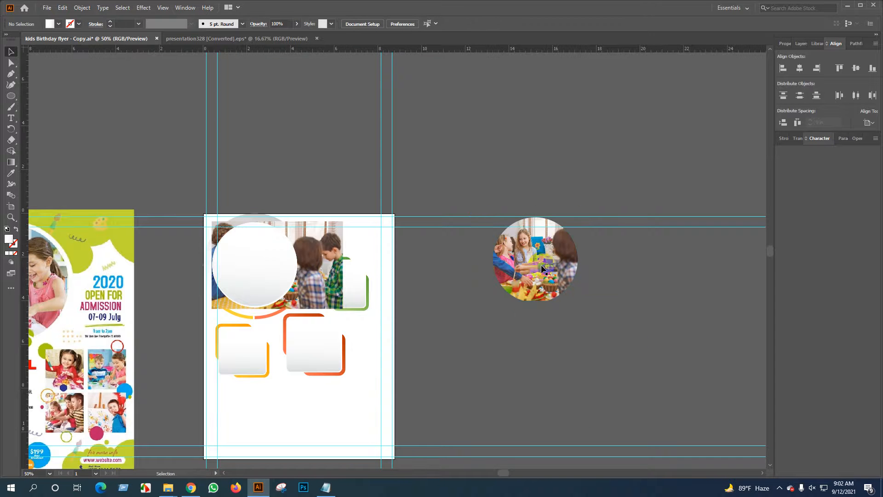
{"action": "key", "text": "ctrl+z"}
{"action": "key", "text": "ctrl+z"}
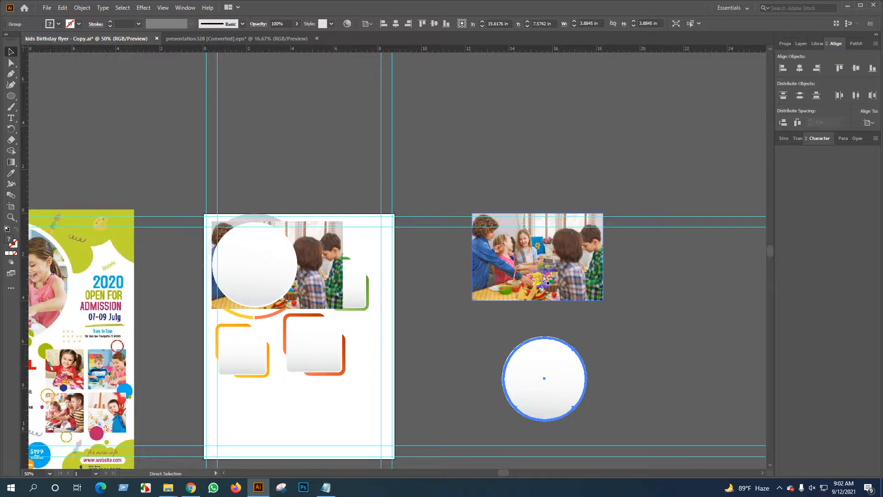
Delete the circle copy beside the artboard and expand the white circle blend lying over the artboard photo.
{"action": "key", "text": "Delete"}
{"action": "left_click", "coordinate": [252, 254]}
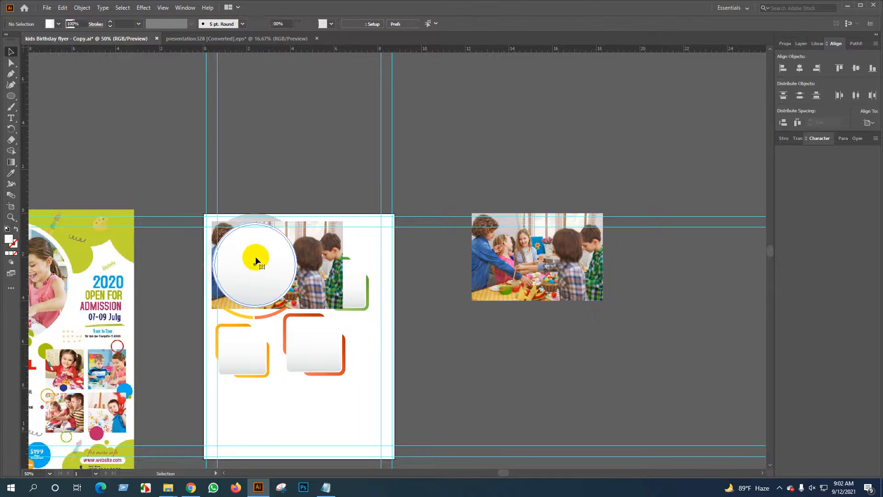
{"action": "scroll", "coordinate": [244, 267], "scroll_direction": "up", "scroll_amount": 2}
{"action": "left_click_drag", "start_coordinate": [249, 278], "coordinate": [288, 262]}
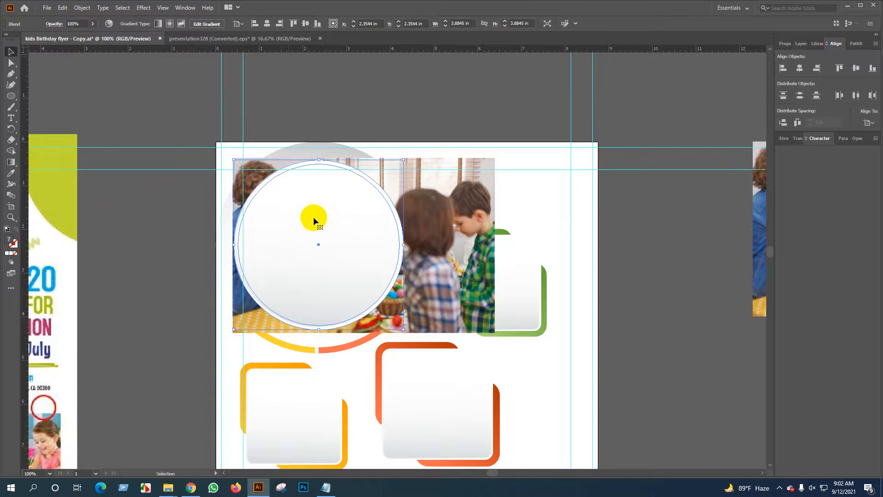
{"action": "left_click", "coordinate": [82, 9]}
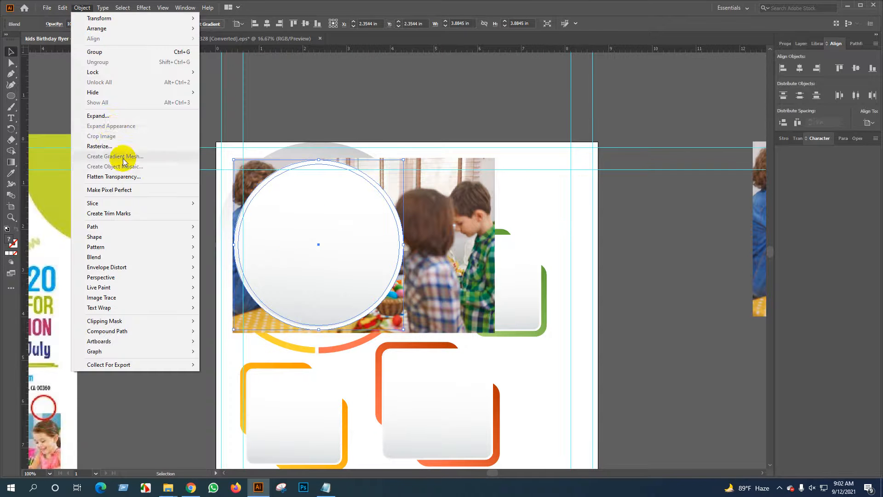
{"action": "left_click", "coordinate": [111, 112]}
{"action": "left_click", "coordinate": [411, 297]}
{"action": "left_click", "coordinate": [565, 308]}
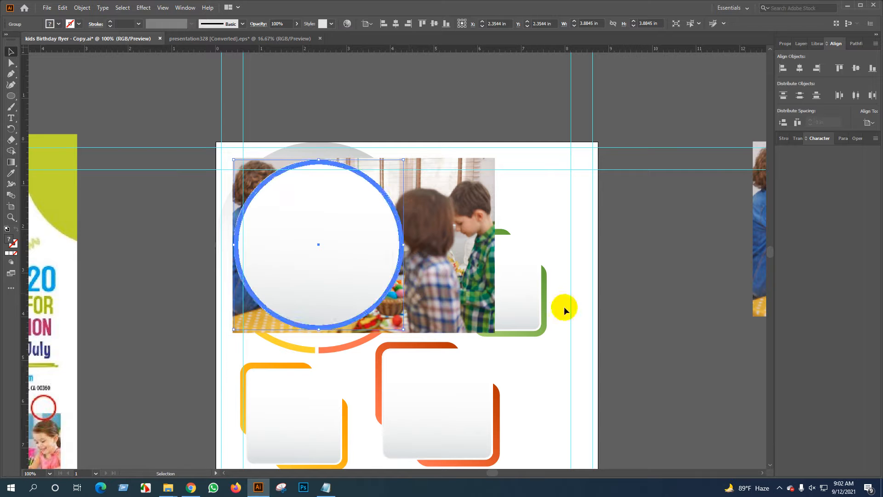
Remove the photo copy beside the artboard and clip the artboard photo to the expanded white circle with a clipping mask.
{"action": "left_click_drag", "start_coordinate": [760, 213], "coordinate": [241, 228]}
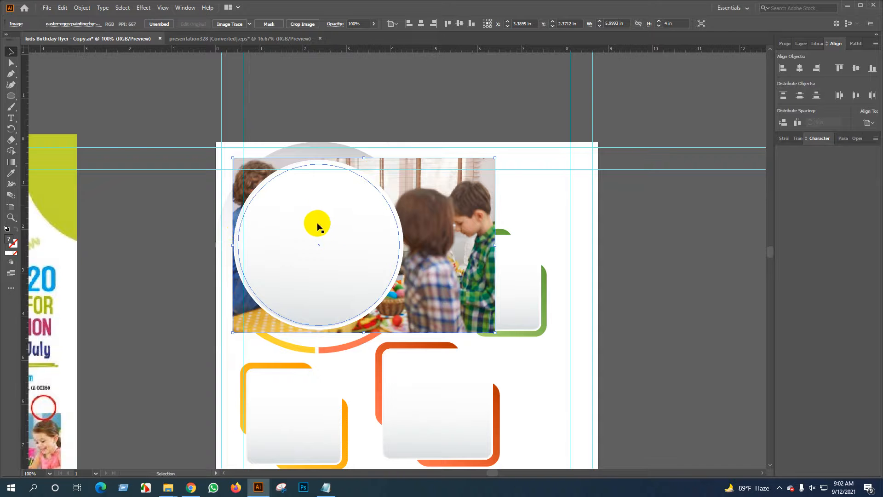
{"action": "left_click", "coordinate": [313, 204], "text": "shift"}
{"action": "right_click", "coordinate": [313, 204]}
{"action": "left_click", "coordinate": [352, 285]}
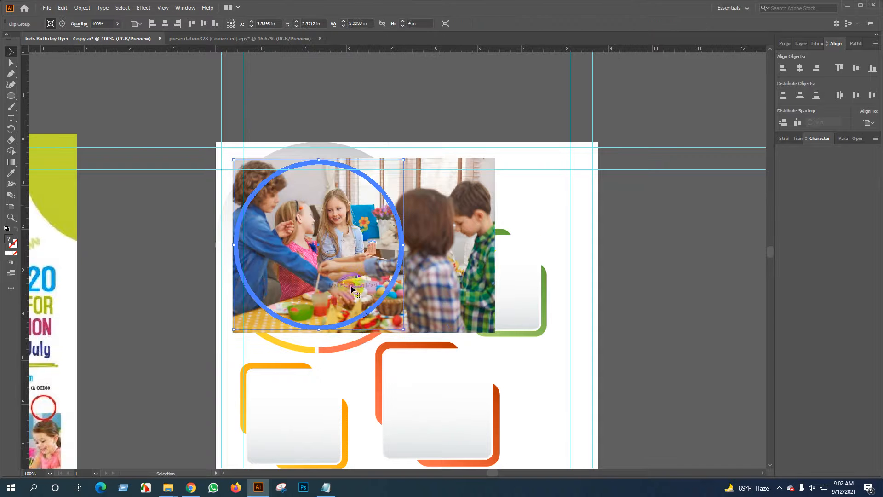
{"action": "left_click", "coordinate": [466, 190]}
{"action": "left_click", "coordinate": [465, 188]}
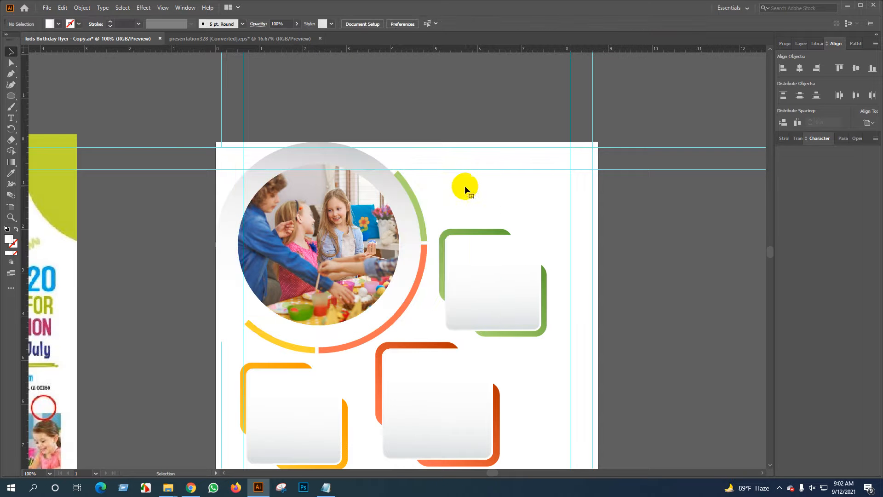
Enlarge the clipped circle photo proportionally around its centre until it nearly fills the coloured ring.
{"action": "scroll", "coordinate": [342, 293], "scroll_direction": "down", "scroll_amount": 1}
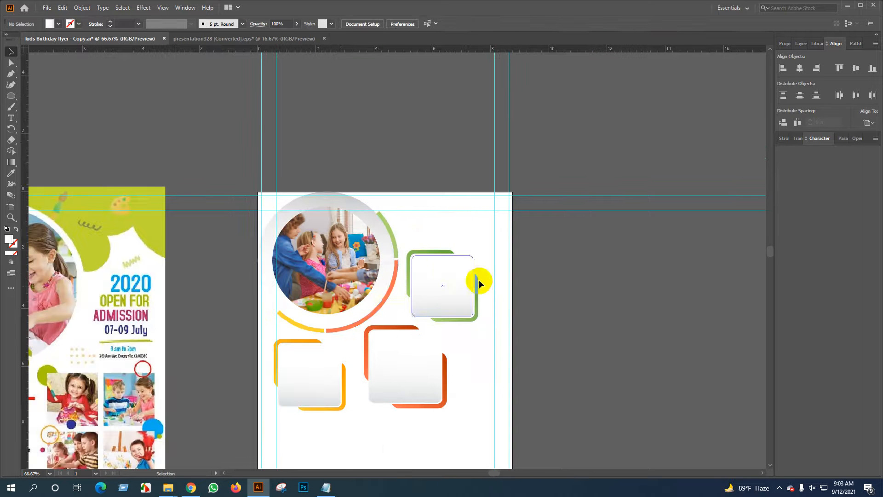
{"action": "scroll", "coordinate": [340, 261], "scroll_direction": "up", "scroll_amount": 1}
{"action": "left_click", "coordinate": [334, 256]}
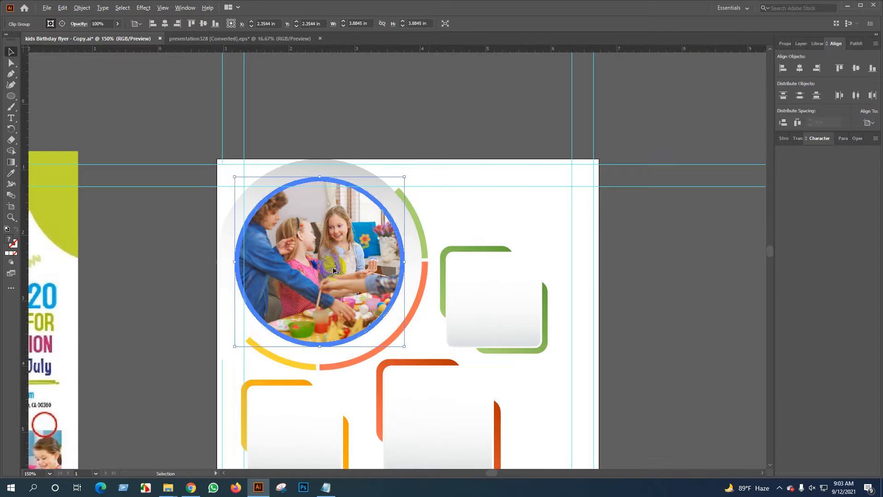
{"action": "scroll", "coordinate": [334, 266], "scroll_direction": "up", "scroll_amount": 1}
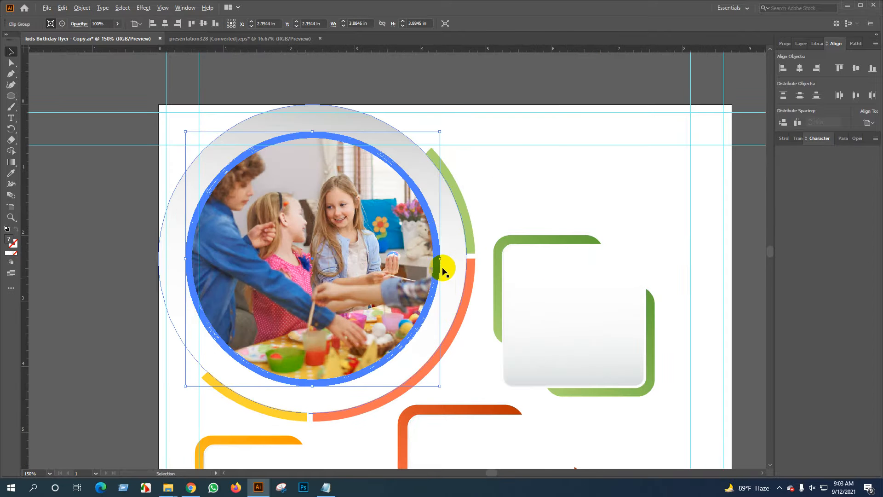
{"action": "left_click_drag", "start_coordinate": [439, 261], "coordinate": [467, 262]}
{"action": "key", "text": "ctrl+minus"}
{"action": "left_click", "coordinate": [474, 129]}
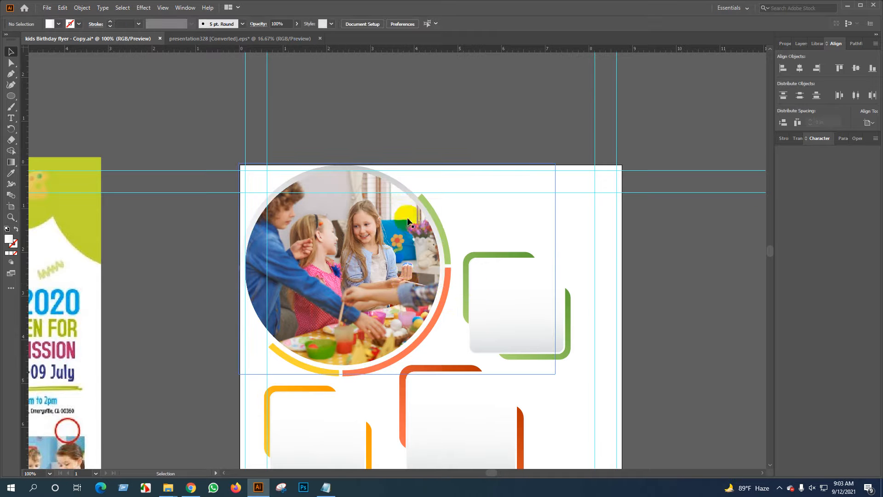
{"action": "key", "text": "ctrl+minus"}
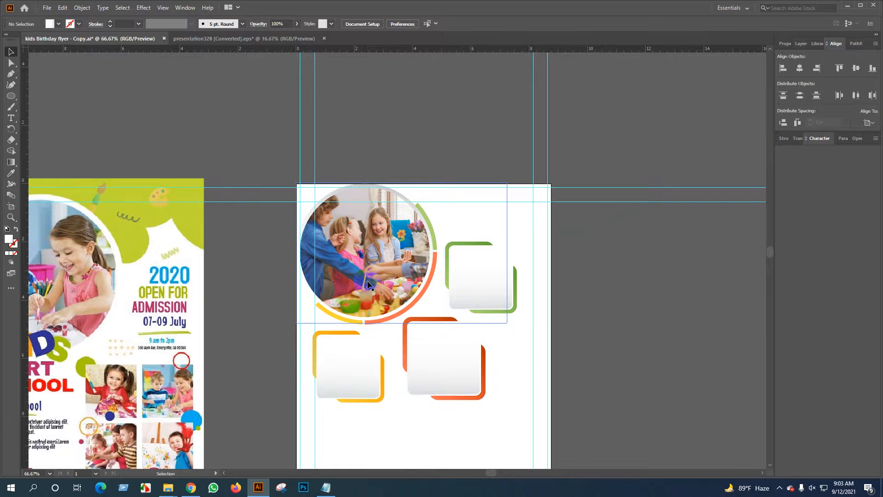
{"action": "left_click", "coordinate": [438, 290]}
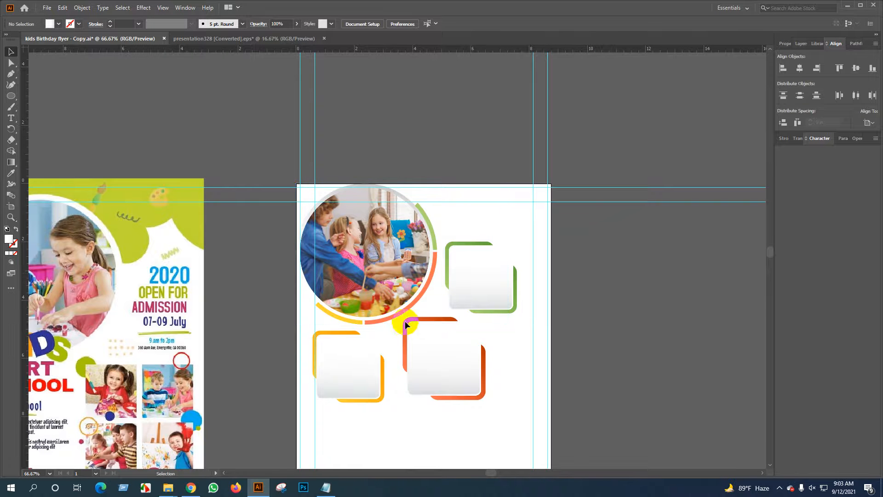
Ungroup the yellow frame and expand the white rounded-square blend inside it.
{"action": "left_click_drag", "start_coordinate": [480, 346], "coordinate": [516, 274]}
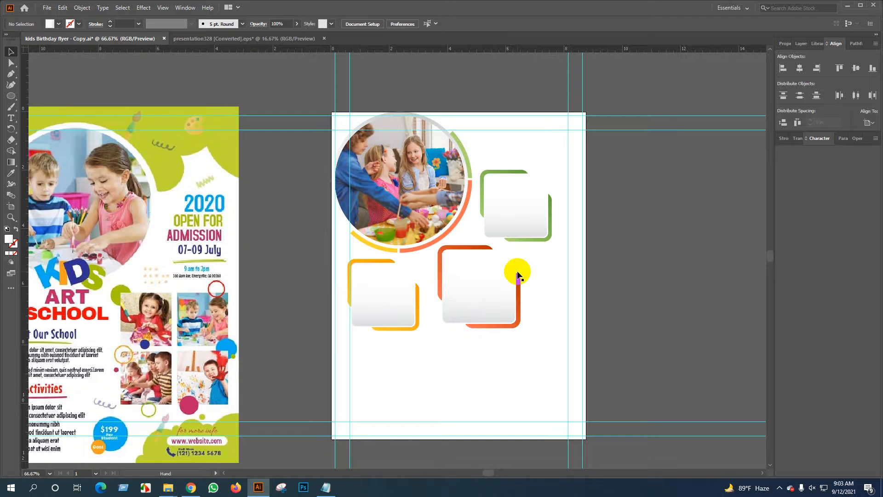
{"action": "left_click", "coordinate": [394, 307]}
{"action": "scroll", "coordinate": [401, 298], "scroll_direction": "up", "scroll_amount": 1}
{"action": "right_click", "coordinate": [362, 272]}
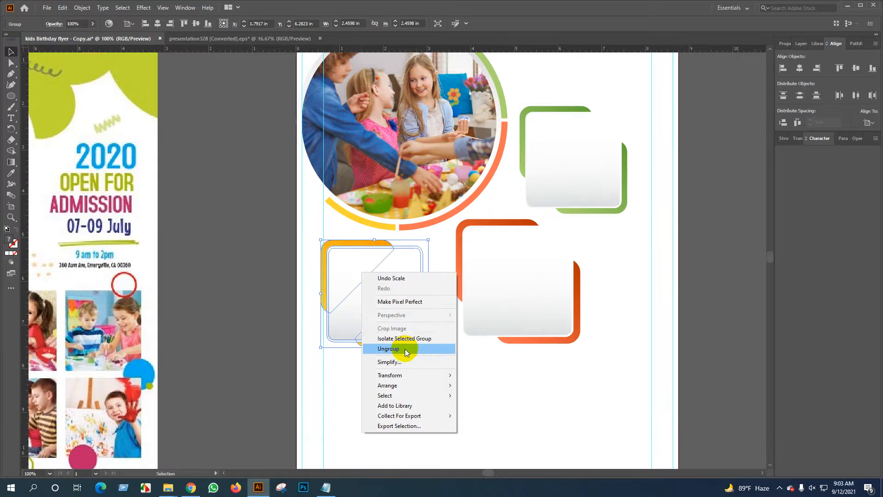
{"action": "left_click", "coordinate": [405, 349]}
{"action": "left_click", "coordinate": [252, 314]}
{"action": "left_click", "coordinate": [366, 285]}
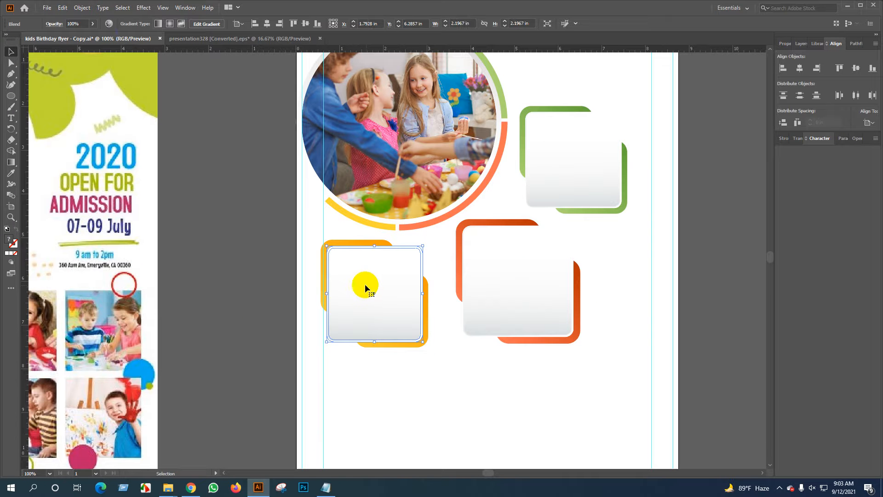
{"action": "left_click", "coordinate": [81, 8]}
{"action": "left_click", "coordinate": [173, 113]}
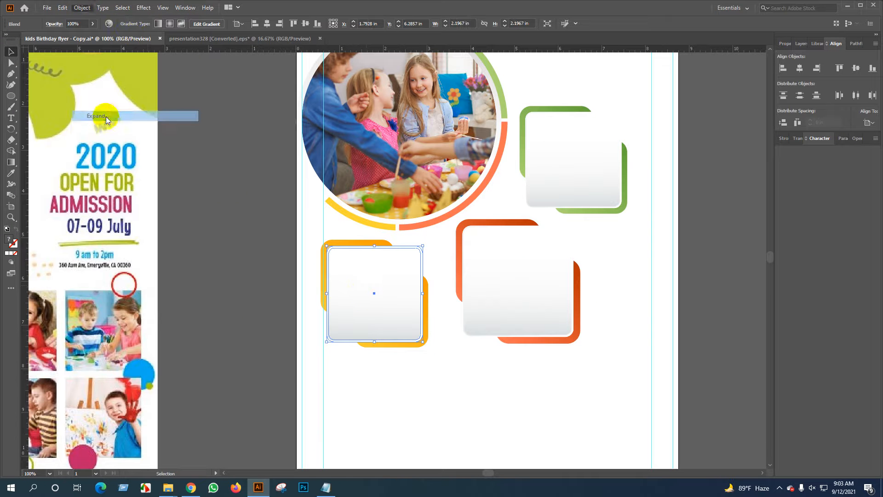
{"action": "left_click", "coordinate": [416, 294]}
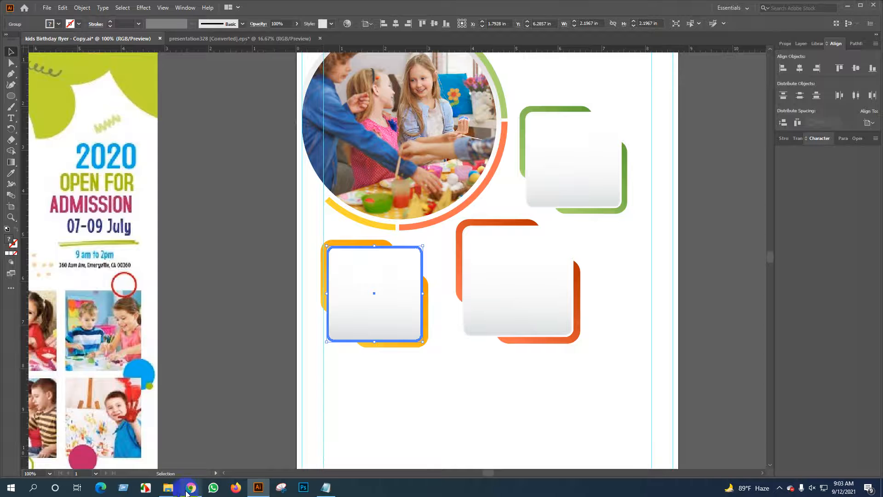
Place the little-girl-2-4-years-old photo from the Downloads folder into the flyer and embed it.
{"action": "left_click", "coordinate": [168, 490]}
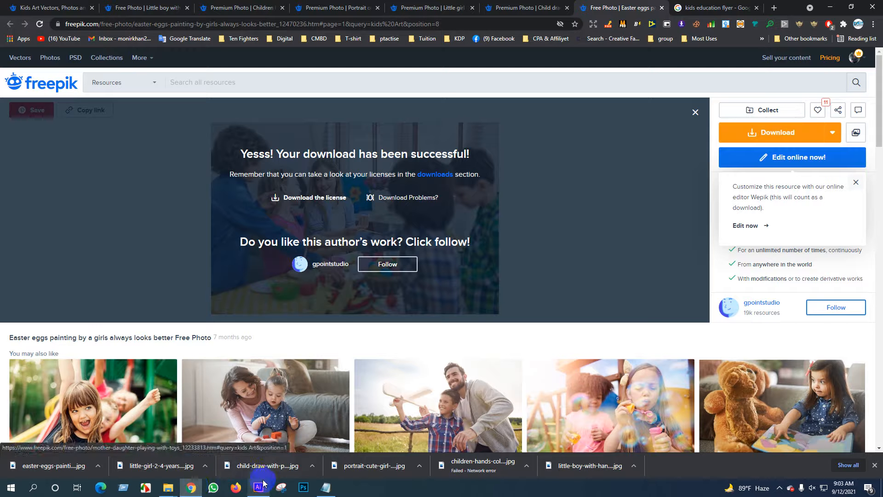
{"action": "mouse_move", "coordinate": [169, 490]}
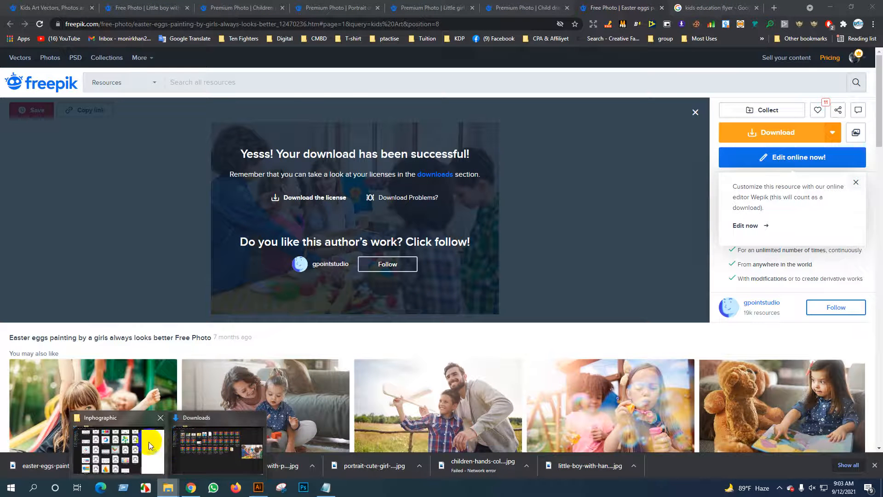
{"action": "left_click", "coordinate": [214, 437]}
{"action": "left_click_drag", "start_coordinate": [156, 87], "coordinate": [417, 315]}
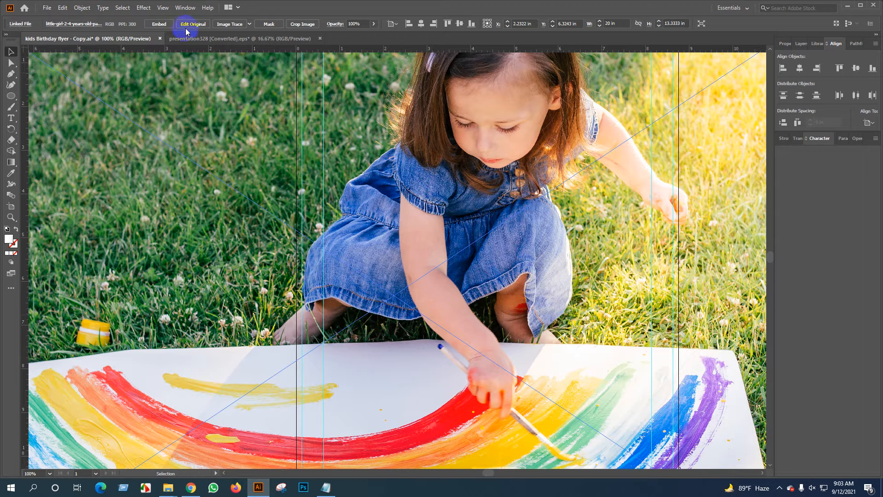
{"action": "left_click", "coordinate": [153, 24]}
Scale the rainbow-painting girl photo down to about 3.3 × 2.2 in over the yellow frame.
{"action": "scroll", "coordinate": [262, 253], "scroll_direction": "down", "scroll_amount": 2}
{"action": "left_click", "coordinate": [354, 222]}
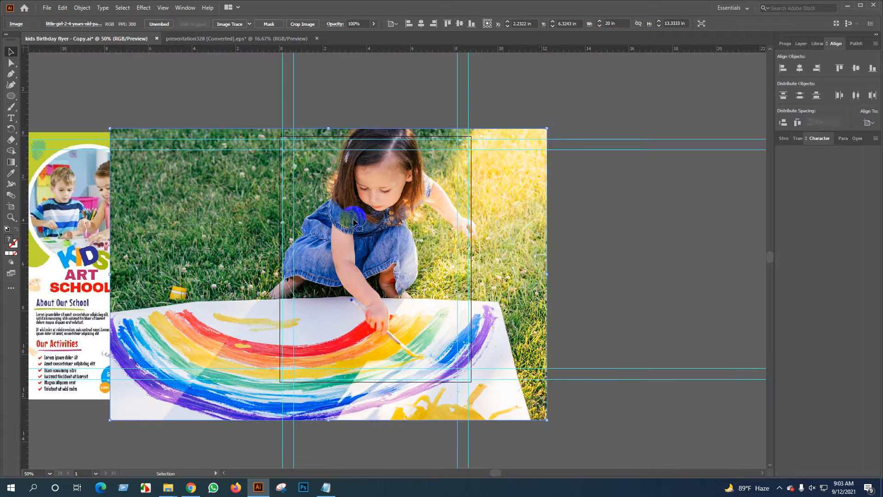
{"action": "left_click_drag", "start_coordinate": [547, 130], "coordinate": [325, 257]}
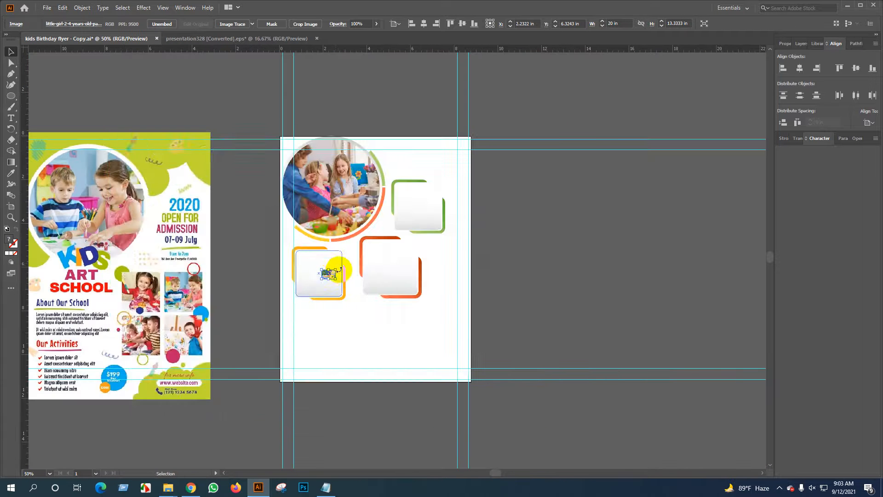
{"action": "scroll", "coordinate": [325, 256], "scroll_direction": "up", "scroll_amount": 3}
{"action": "mouse_move", "coordinate": [382, 203]}
{"action": "left_mouse_down"}
{"action": "mouse_move", "coordinate": [453, 144]}
{"action": "mouse_move", "coordinate": [456, 158]}
{"action": "mouse_move", "coordinate": [378, 198]}
{"action": "left_mouse_up"}
{"action": "mouse_move", "coordinate": [433, 146]}
{"action": "left_mouse_down"}
{"action": "mouse_move", "coordinate": [443, 137]}
{"action": "mouse_move", "coordinate": [440, 145]}
{"action": "left_mouse_up"}
Move the girl photo partly off the yellow frame and bring the expanded white square to the front.
{"action": "left_click_drag", "start_coordinate": [398, 189], "coordinate": [303, 197]}
{"action": "right_click", "coordinate": [373, 221]}
{"action": "mouse_move", "coordinate": [402, 331]}
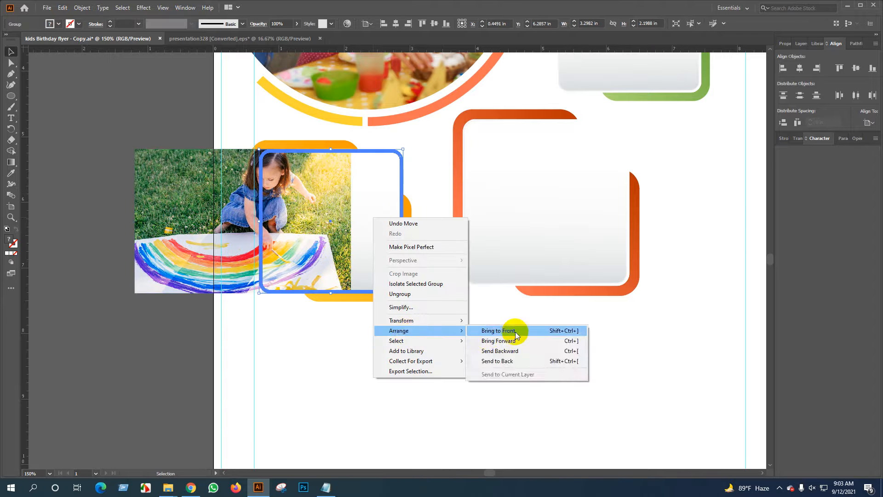
{"action": "left_click", "coordinate": [509, 331]}
Centre the girl photo behind the white square of the yellow frame and make a clipping mask from both.
{"action": "left_click_drag", "start_coordinate": [200, 222], "coordinate": [271, 221]}
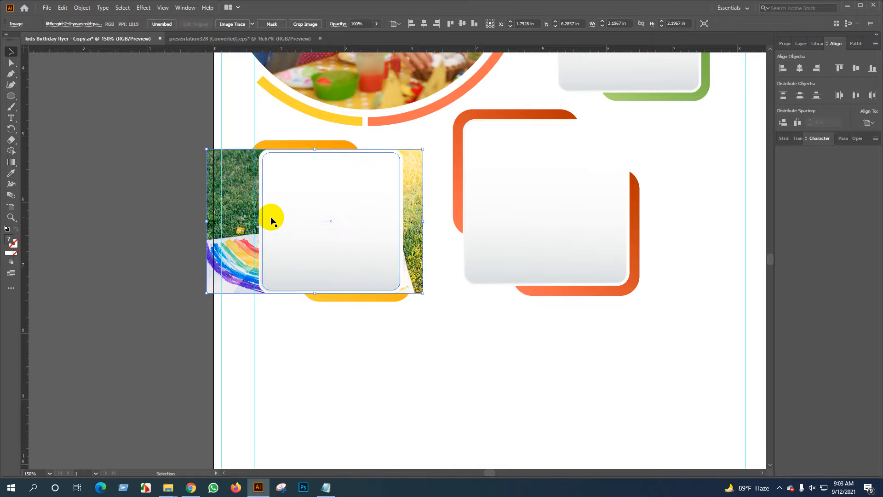
{"action": "left_click", "coordinate": [310, 187], "text": "shift"}
{"action": "right_click", "coordinate": [313, 187]}
{"action": "left_click", "coordinate": [358, 267]}
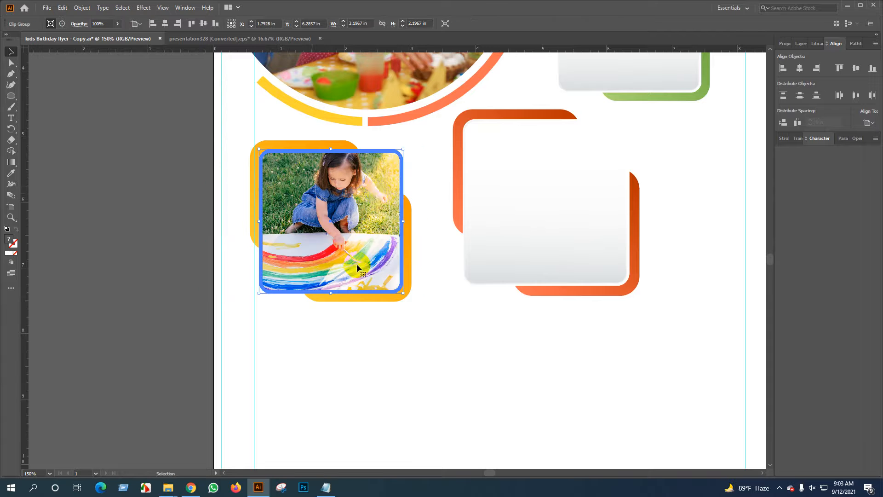
{"action": "left_click", "coordinate": [339, 332]}
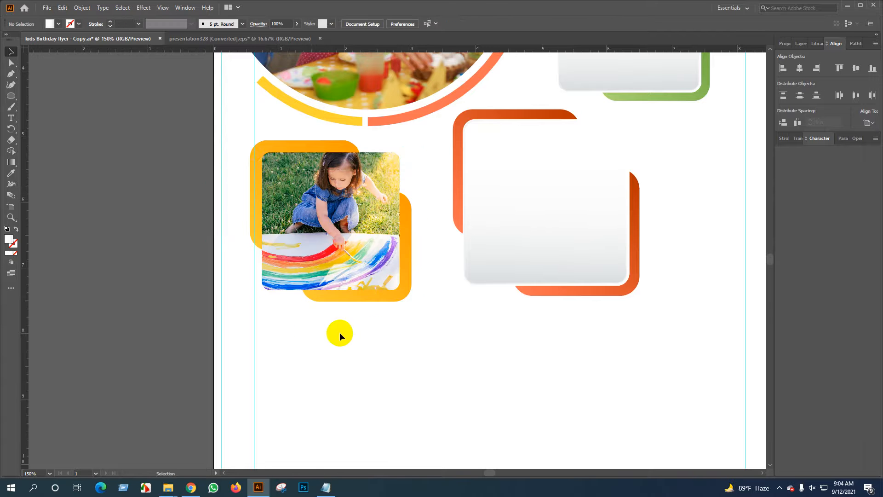
{"action": "key", "text": "a"}
{"action": "left_click", "coordinate": [270, 171]}
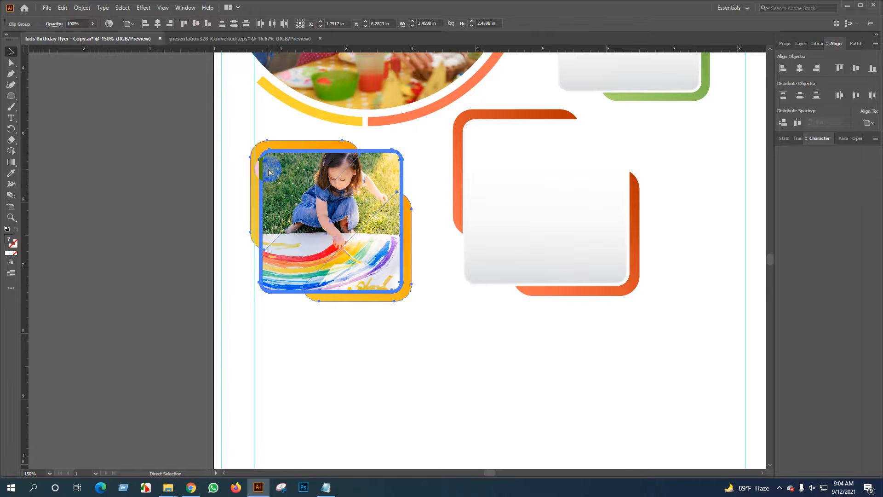
{"action": "key", "text": "v"}
{"action": "left_click", "coordinate": [346, 367]}
Ungroup the orange-red square frame and expand its blended white square.
{"action": "scroll", "coordinate": [351, 365], "scroll_direction": "down", "scroll_amount": 1}
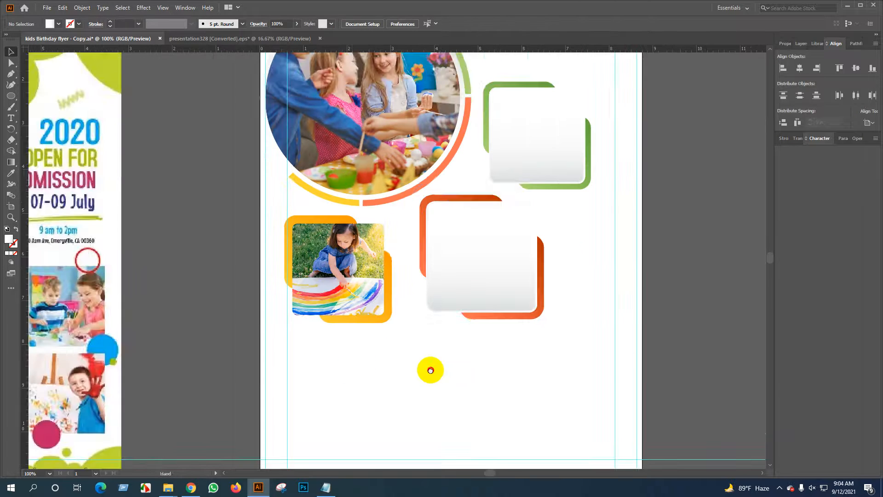
{"action": "left_click_drag", "start_coordinate": [432, 370], "coordinate": [265, 328]}
{"action": "right_click", "coordinate": [325, 187]}
{"action": "left_click", "coordinate": [368, 262]}
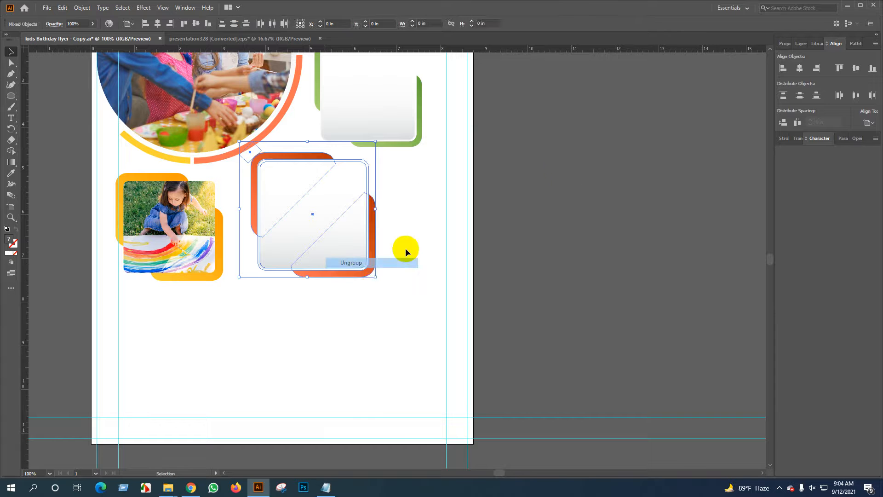
{"action": "left_click", "coordinate": [574, 180]}
{"action": "left_click", "coordinate": [328, 191]}
{"action": "left_click", "coordinate": [82, 8]}
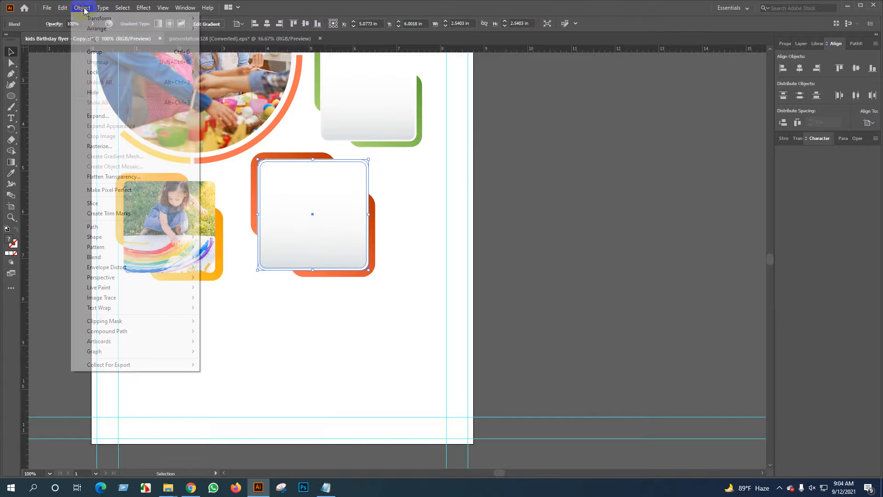
{"action": "left_click", "coordinate": [97, 116]}
{"action": "left_click", "coordinate": [412, 295]}
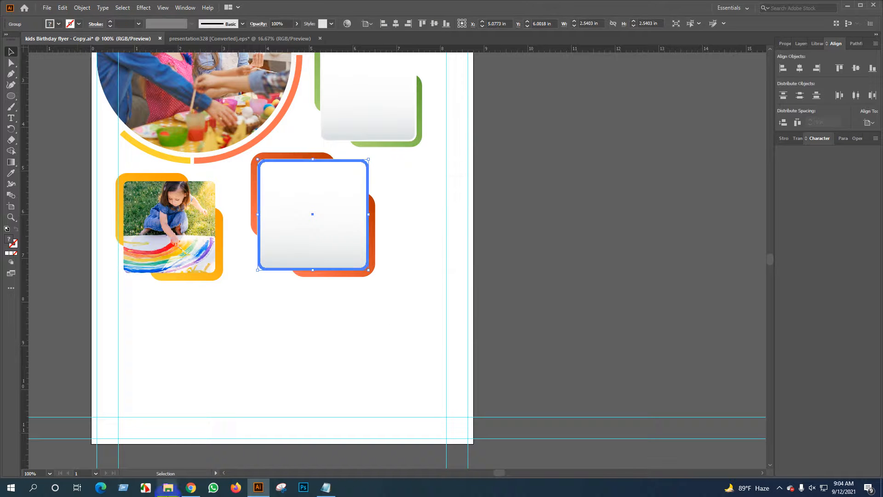
Place the little-boy-with-hands-full-paint photo from the Downloads folder into the flyer and embed it.
{"action": "left_click", "coordinate": [169, 488]}
{"action": "left_click", "coordinate": [205, 444]}
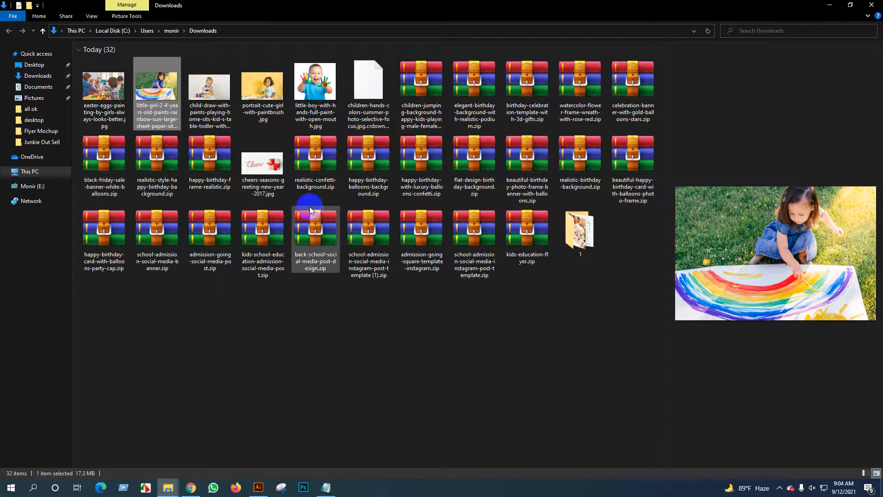
{"action": "left_click", "coordinate": [269, 91]}
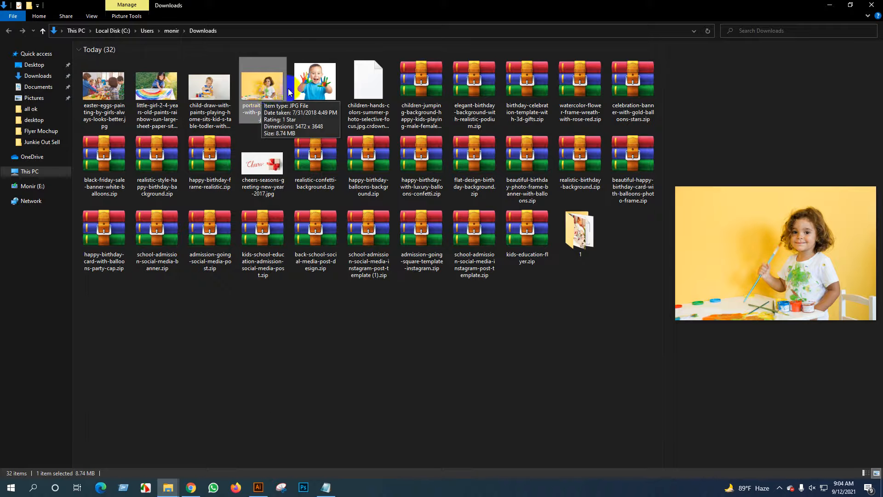
{"action": "mouse_move", "coordinate": [316, 77]}
{"action": "left_mouse_down"}
{"action": "mouse_move", "coordinate": [205, 457]}
{"action": "mouse_move", "coordinate": [252, 481]}
{"action": "mouse_move", "coordinate": [354, 191]}
{"action": "mouse_move", "coordinate": [333, 233]}
{"action": "left_mouse_up"}
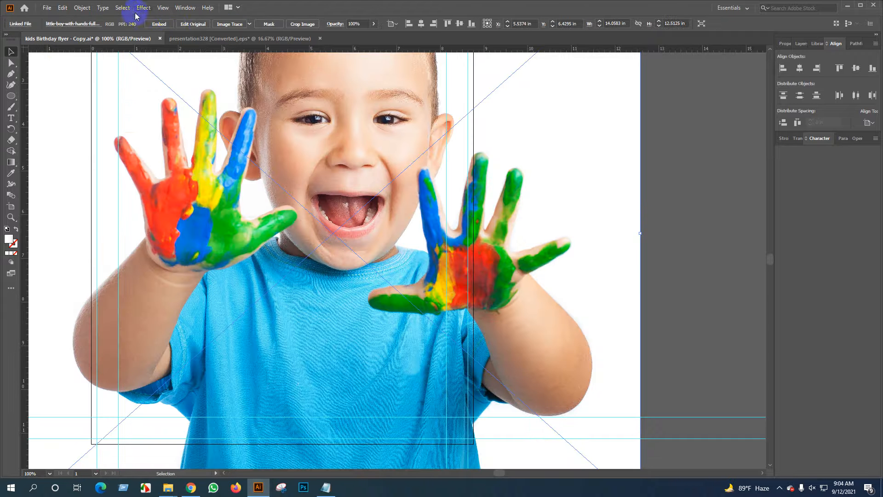
{"action": "left_click", "coordinate": [157, 24]}
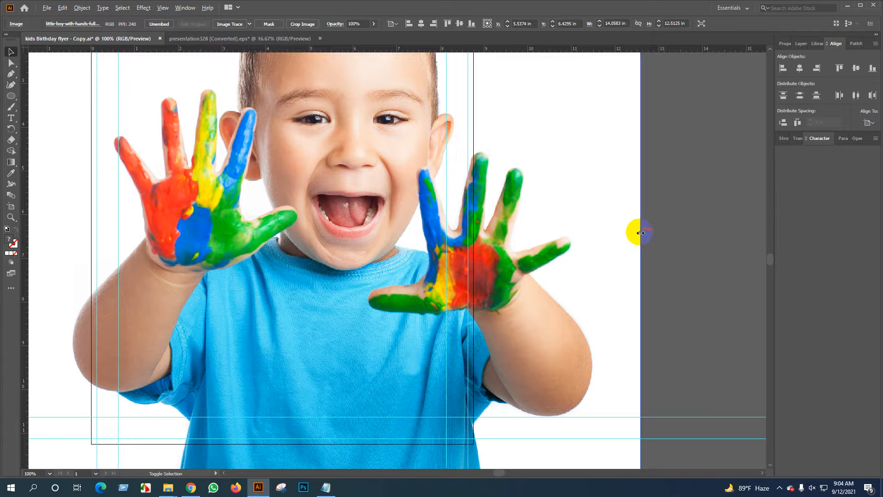
Scale the painted-hands boy photo down to about 3.0 × 2.7 in over the orange-red frame and send it behind the white square.
{"action": "left_click_drag", "start_coordinate": [641, 233], "coordinate": [381, 213]}
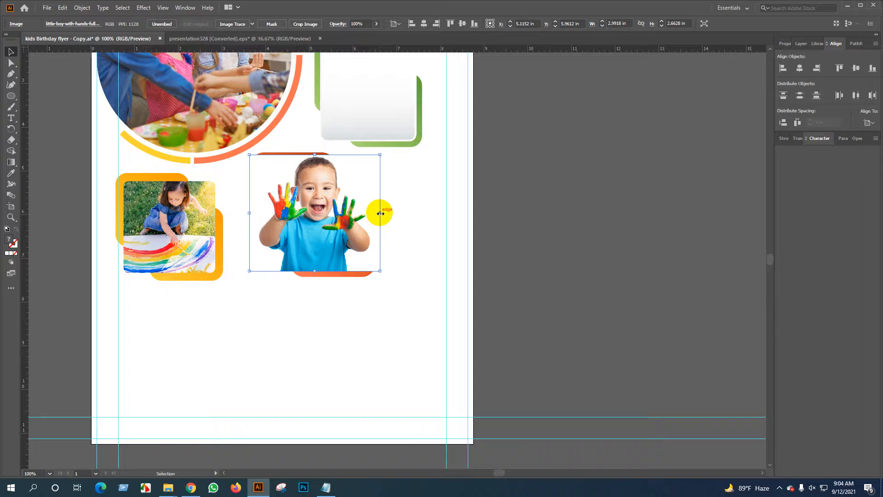
{"action": "left_click_drag", "start_coordinate": [325, 201], "coordinate": [325, 201]}
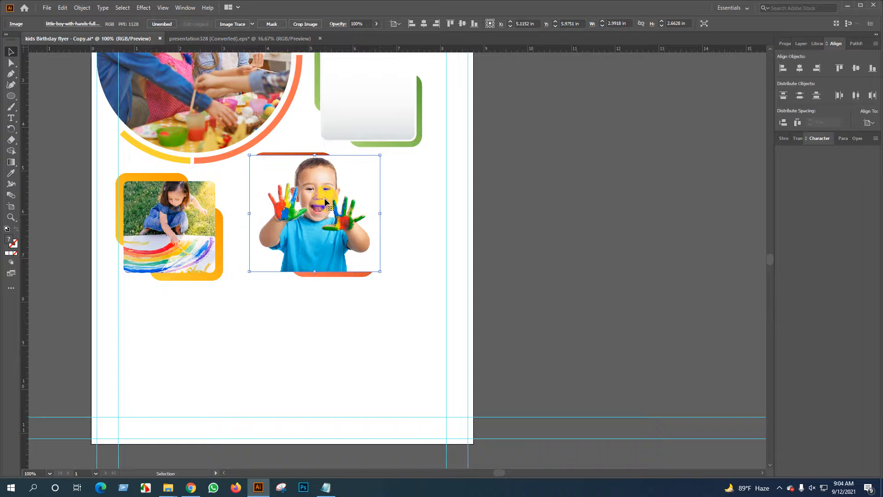
{"action": "key", "text": "ctrl"}
{"action": "key", "text": "ctrl"}
{"action": "key", "text": "ctrl+shift+["}
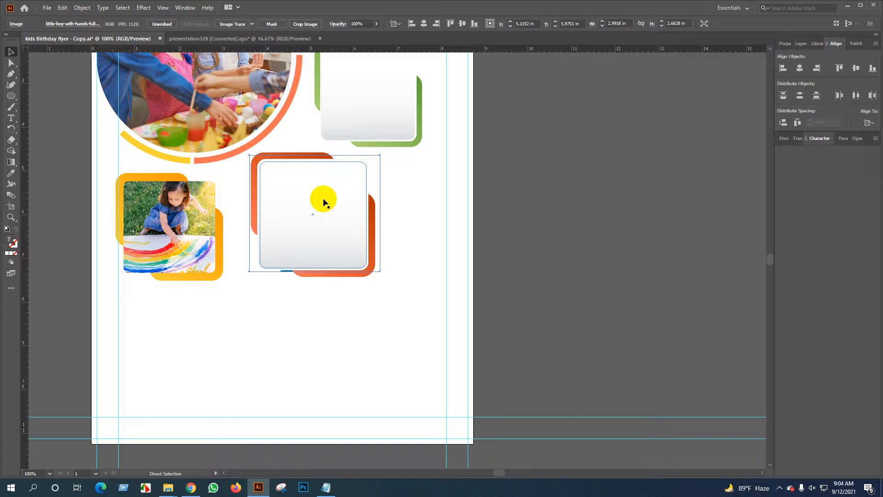
Make a clipping mask from the boy photo and the white square of the orange-red frame.
{"action": "left_click", "coordinate": [339, 177], "text": "shift"}
{"action": "right_click", "coordinate": [343, 178]}
{"action": "left_click", "coordinate": [375, 256]}
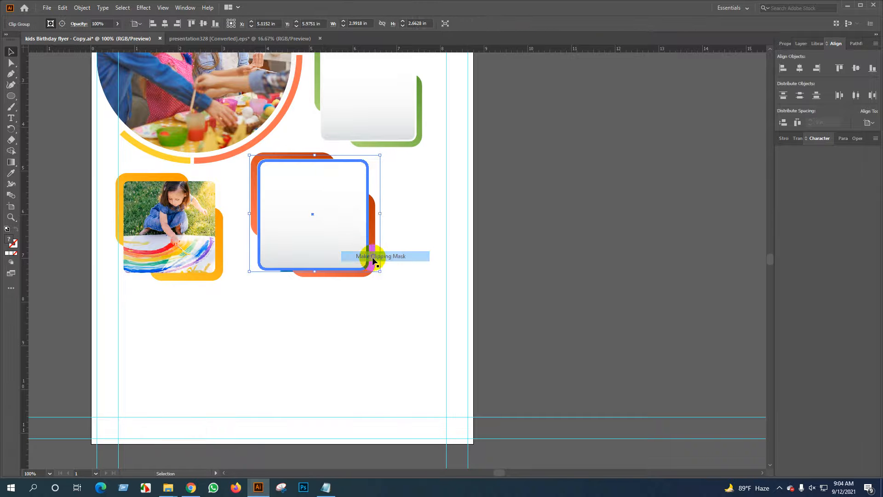
{"action": "left_click", "coordinate": [435, 223]}
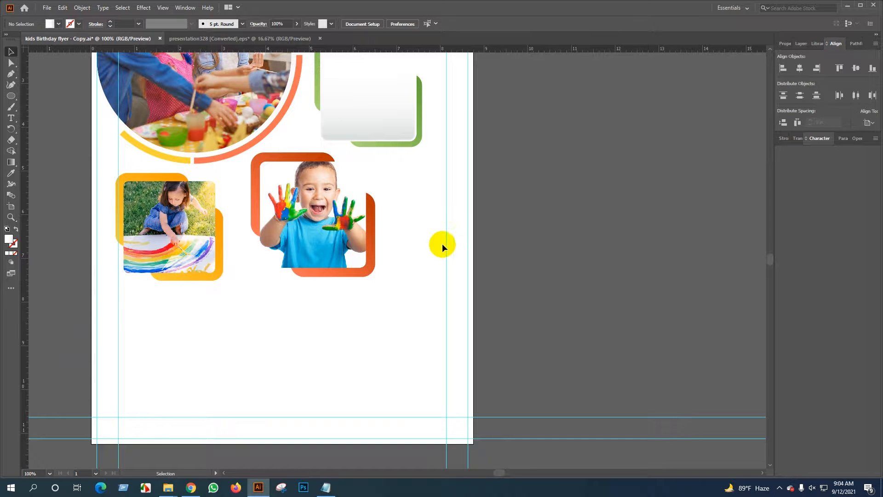
Ungroup the green square frame beside the large circle photo.
{"action": "scroll", "coordinate": [442, 247], "scroll_direction": "down", "scroll_amount": 1}
{"action": "left_click_drag", "start_coordinate": [450, 227], "coordinate": [395, 252]}
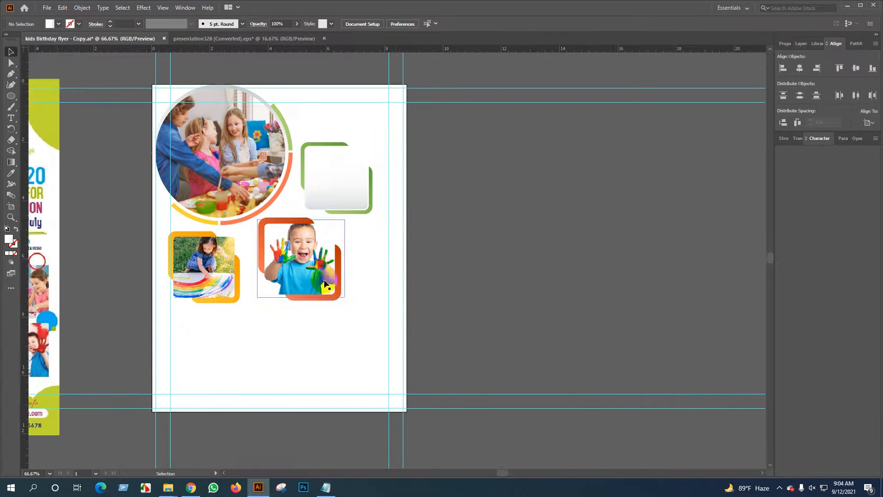
{"action": "scroll", "coordinate": [326, 284], "scroll_direction": "up", "scroll_amount": 2}
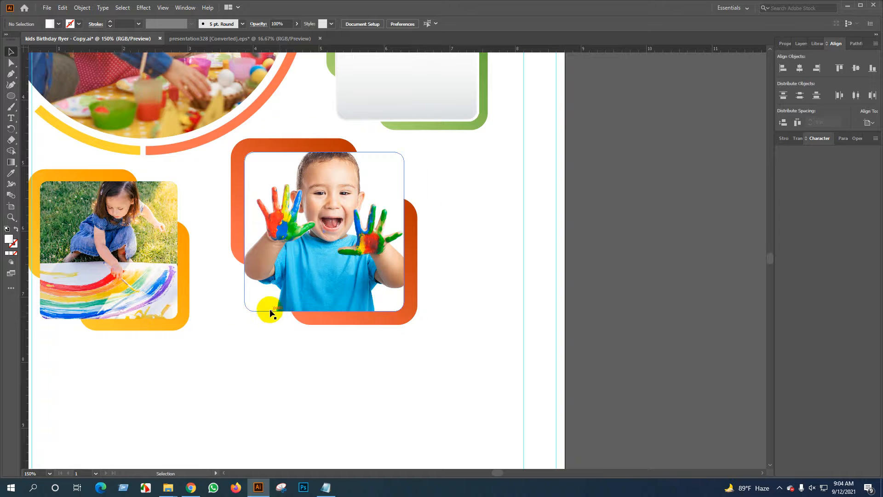
{"action": "scroll", "coordinate": [296, 316], "scroll_direction": "down", "scroll_amount": 2}
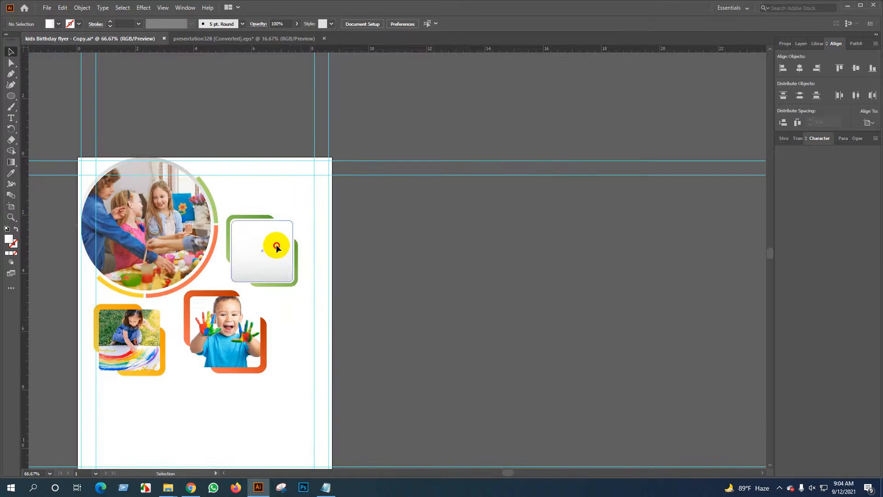
{"action": "left_click", "coordinate": [277, 247]}
{"action": "right_click", "coordinate": [277, 247]}
{"action": "left_click", "coordinate": [355, 321]}
{"action": "left_click", "coordinate": [471, 309]}
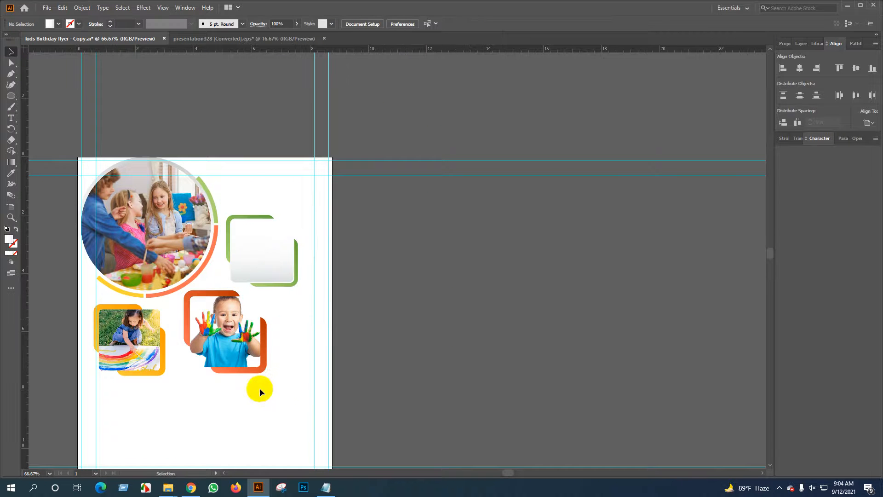
Expand the blended white square inside the green frame.
{"action": "left_click", "coordinate": [208, 321]}
{"action": "left_click", "coordinate": [250, 237]}
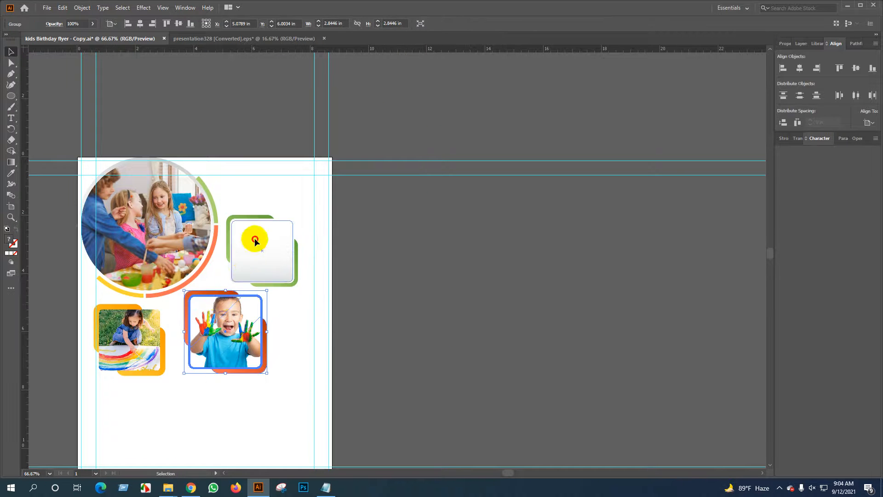
{"action": "left_click", "coordinate": [82, 8]}
{"action": "left_click", "coordinate": [97, 119]}
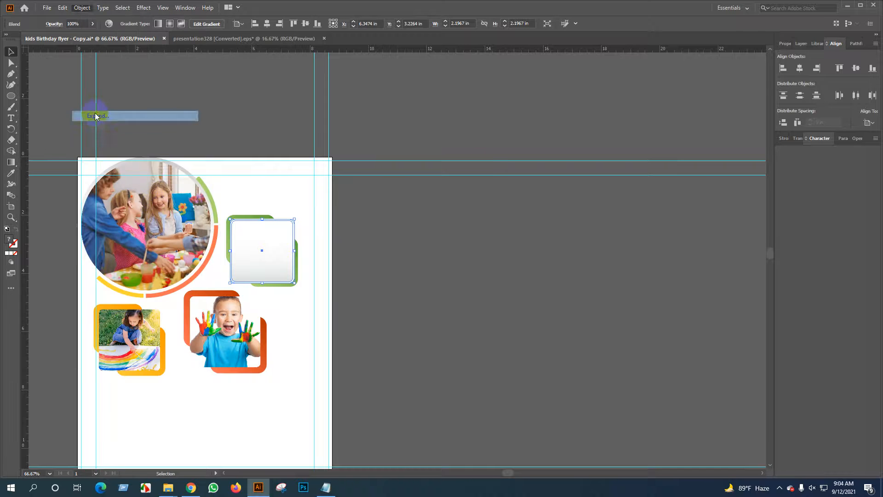
{"action": "left_click", "coordinate": [413, 297]}
Place the portrait-cute-girl-with-paintbrush photo from the Downloads folder into the flyer and embed it.
{"action": "left_click", "coordinate": [178, 490]}
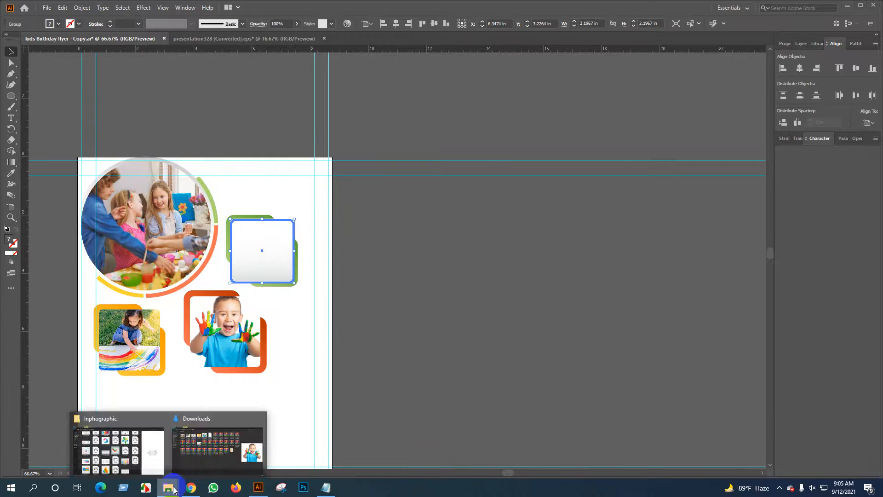
{"action": "left_click", "coordinate": [203, 447]}
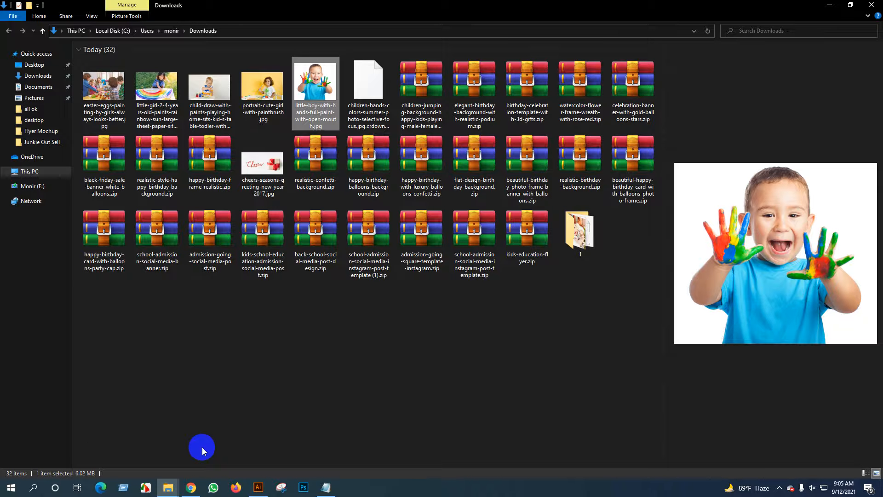
{"action": "left_click", "coordinate": [262, 91]}
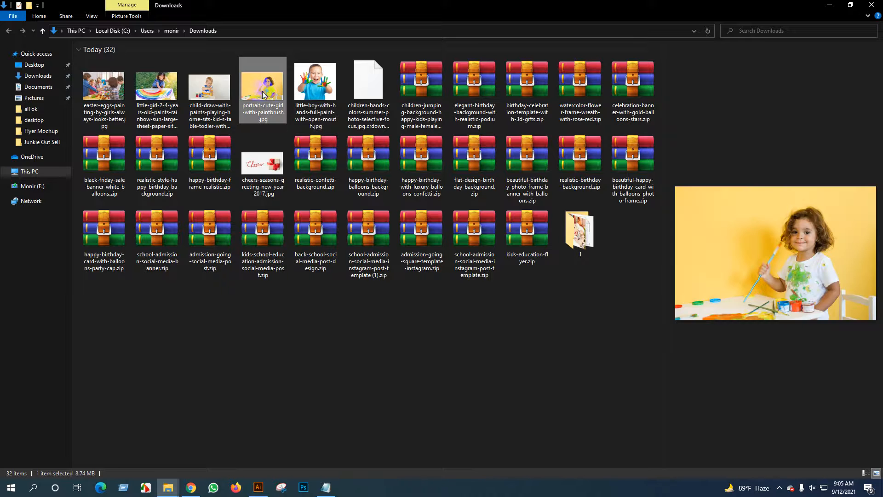
{"action": "left_click", "coordinate": [197, 83]}
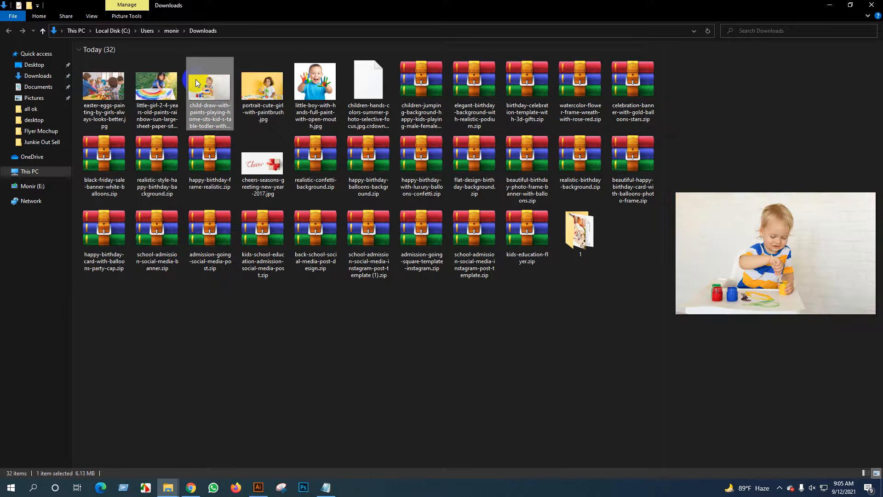
{"action": "left_click", "coordinate": [261, 92]}
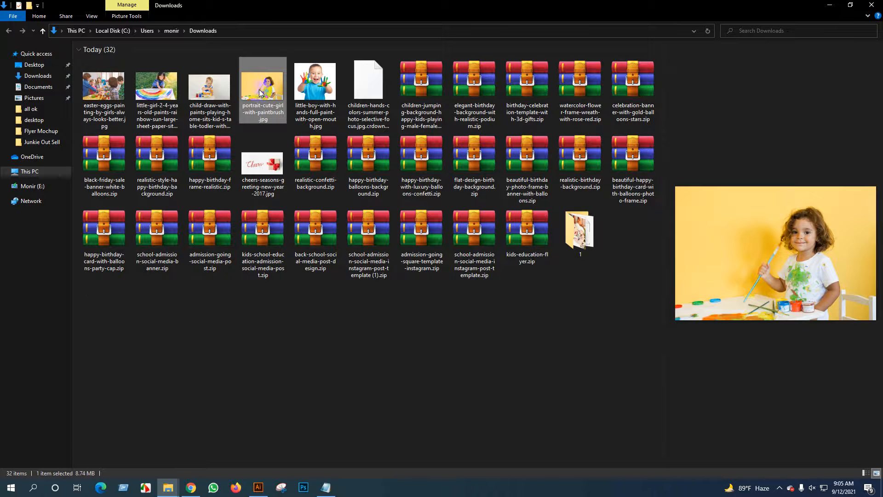
{"action": "left_click_drag", "start_coordinate": [259, 90], "coordinate": [273, 272]}
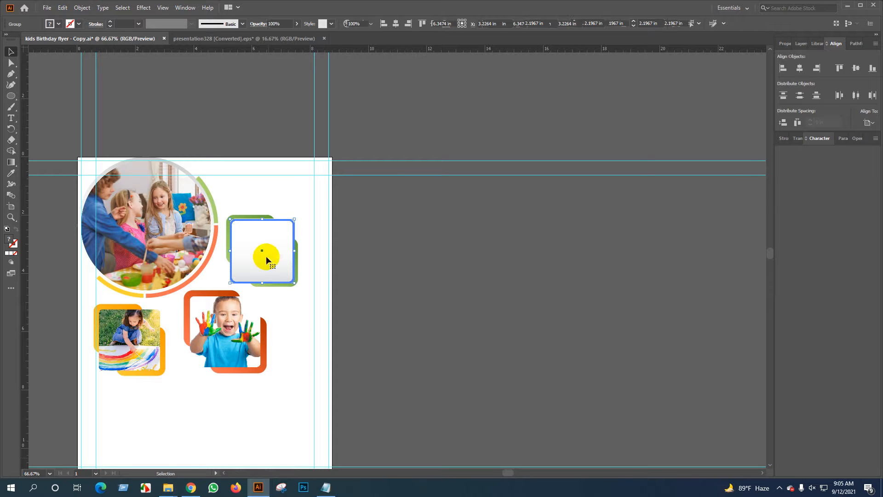
{"action": "scroll", "coordinate": [267, 256], "scroll_direction": "up", "scroll_amount": 2}
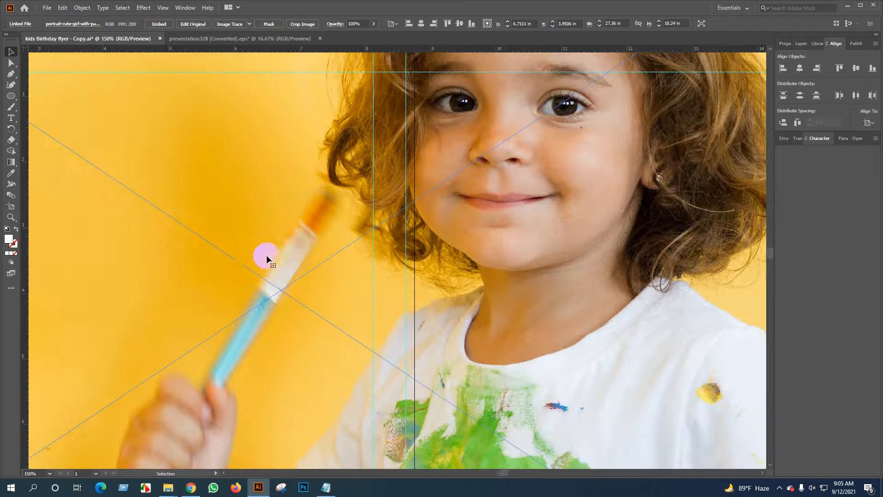
{"action": "left_click", "coordinate": [159, 25]}
Scale the paintbrush girl photo down to about 2.8 × 1.9 in over the green frame and bring the expanded white square to the front.
{"action": "left_click_drag", "start_coordinate": [574, 268], "coordinate": [305, 290]}
{"action": "left_click_drag", "start_coordinate": [275, 324], "coordinate": [399, 275]}
{"action": "scroll", "coordinate": [372, 221], "scroll_direction": "up", "scroll_amount": 2}
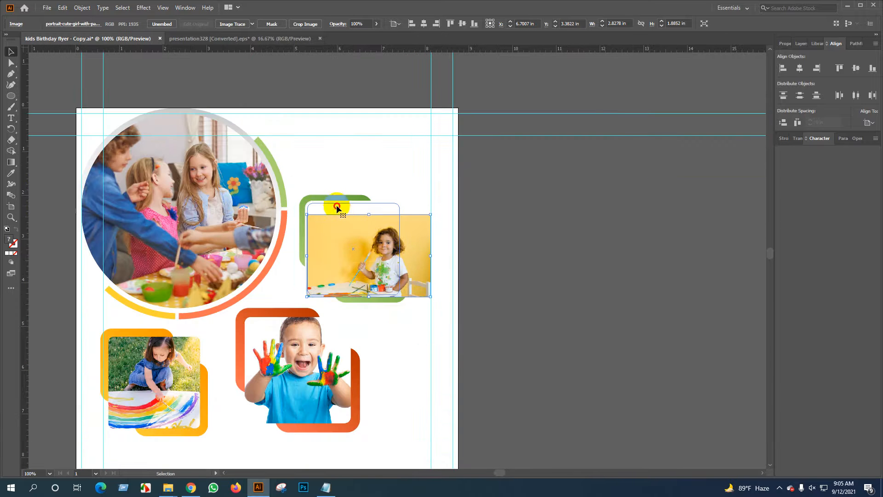
{"action": "right_click", "coordinate": [338, 207]}
{"action": "mouse_move", "coordinate": [365, 318]}
{"action": "left_click", "coordinate": [484, 320]}
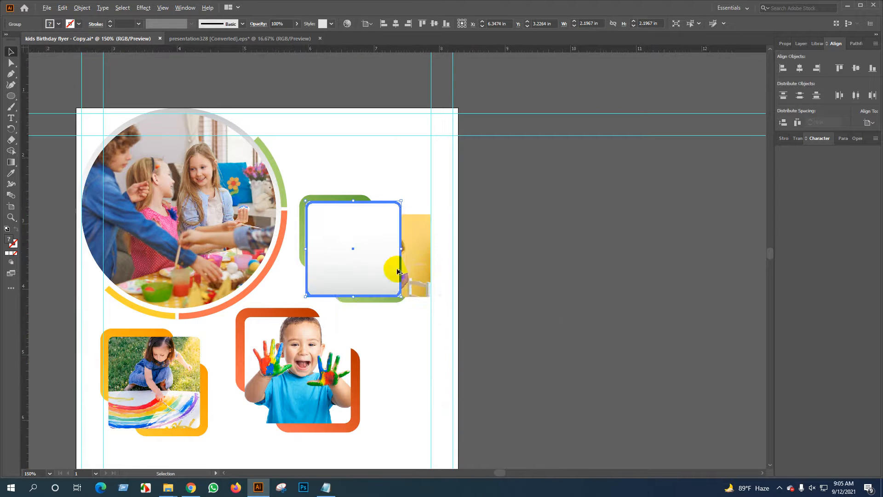
Shift the paintbrush girl photo behind the white square, enlarge it to about 3.4 × 2.2 in and adjust its height to cover the square.
{"action": "scroll", "coordinate": [397, 269], "scroll_direction": "up", "scroll_amount": 2}
{"action": "left_click", "coordinate": [414, 223]}
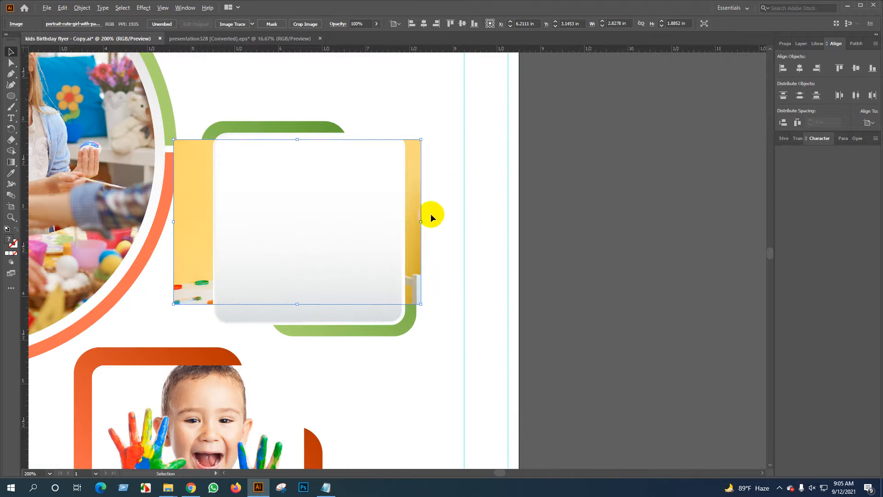
{"action": "left_click_drag", "start_coordinate": [419, 222], "coordinate": [444, 223]}
{"action": "key", "text": "shift+Down"}
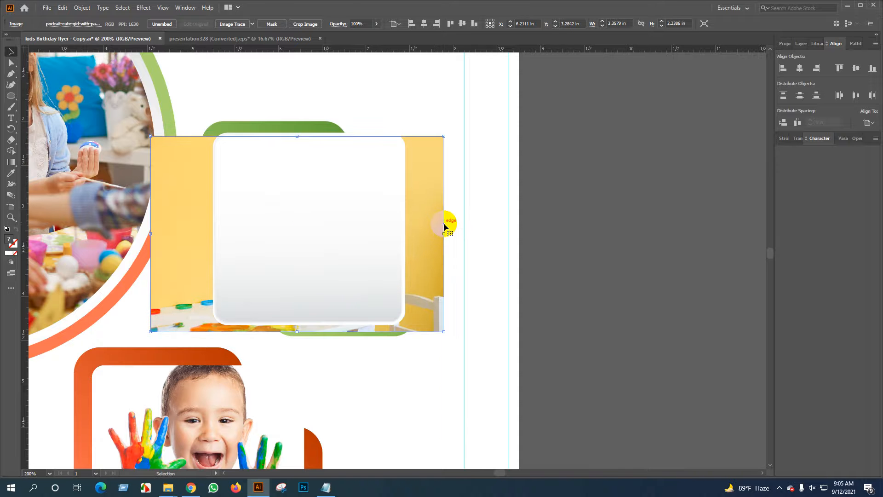
{"action": "key", "text": "Up"}
{"action": "key", "text": "Up"}
{"action": "key", "text": "Up"}
{"action": "key", "text": "Up"}
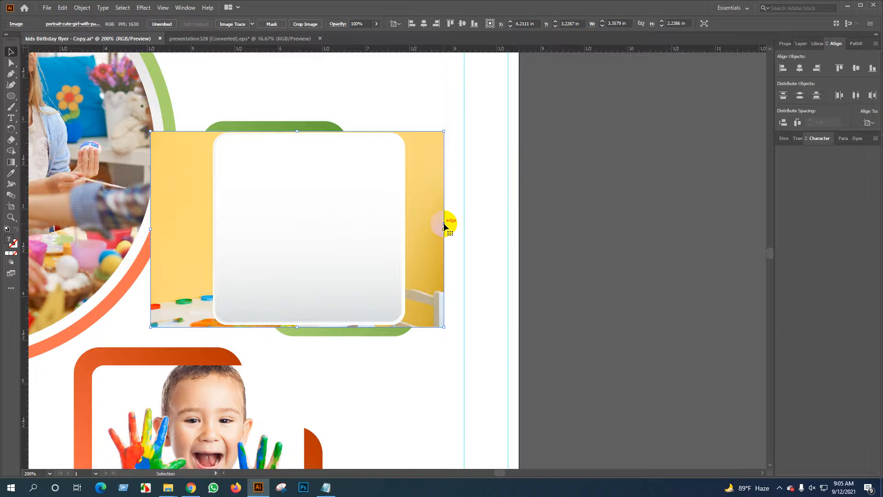
Make a clipping mask from the paintbrush girl photo and the white square of the green frame.
{"action": "left_click", "coordinate": [346, 187], "text": "shift"}
{"action": "right_click", "coordinate": [346, 189]}
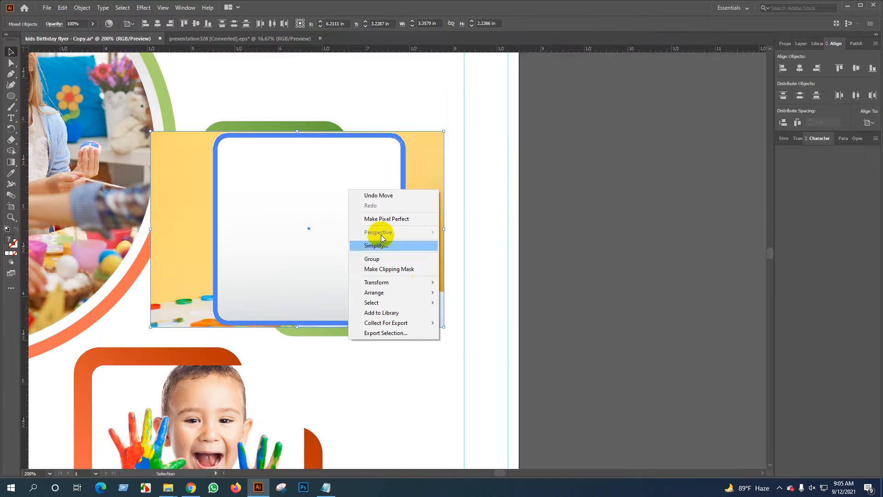
{"action": "left_click", "coordinate": [395, 268]}
{"action": "left_click", "coordinate": [665, 240]}
{"action": "key", "text": "ctrl+minus"}
{"action": "key", "text": "ctrl+minus"}
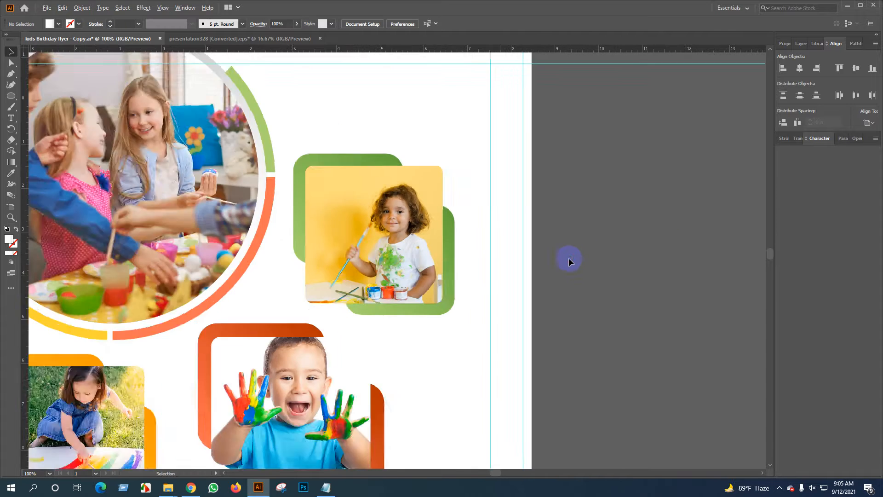
Group the circular classroom photo with its surrounding ring segments.
{"action": "key", "text": "ctrl+minus"}
{"action": "key", "text": "ctrl+minus"}
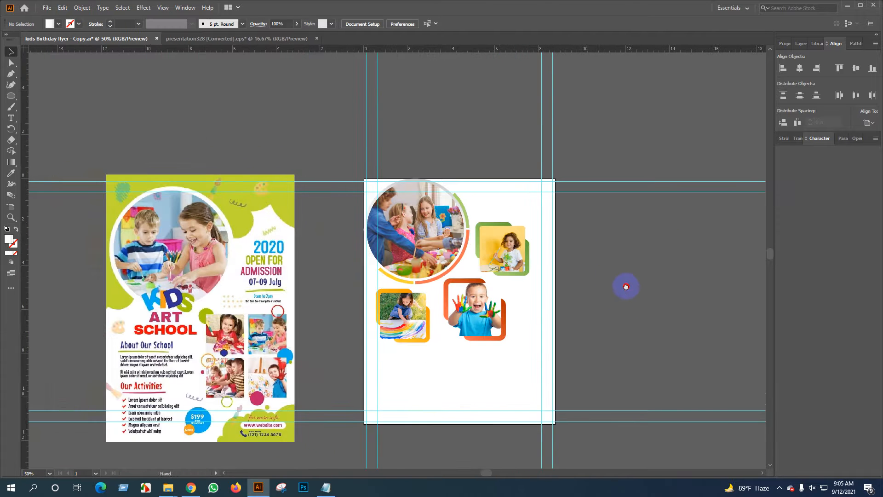
{"action": "scroll", "coordinate": [332, 191], "scroll_direction": "up", "scroll_amount": 2}
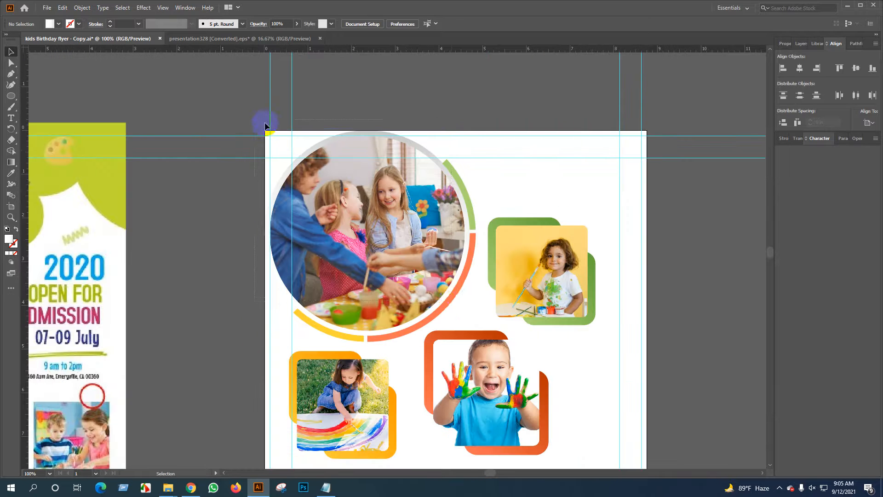
{"action": "left_click_drag", "start_coordinate": [254, 120], "coordinate": [465, 321]}
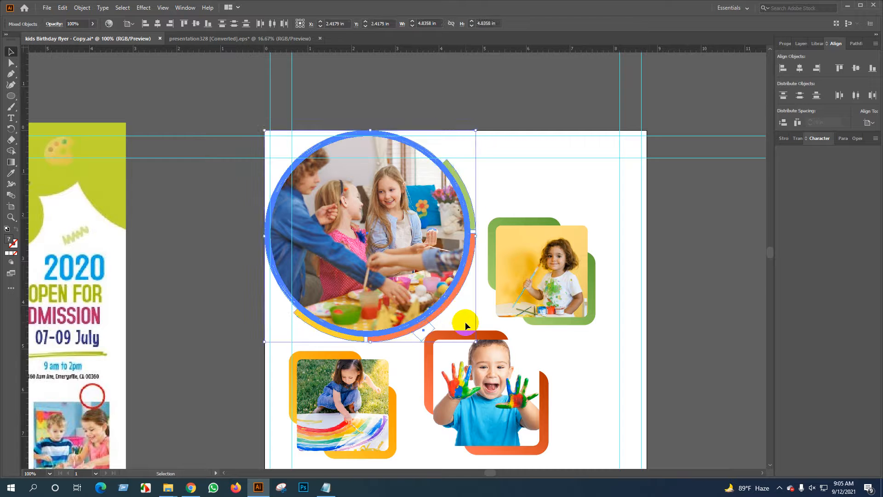
{"action": "scroll", "coordinate": [441, 294], "scroll_direction": "down", "scroll_amount": 1}
{"action": "left_click_drag", "start_coordinate": [658, 310], "coordinate": [562, 247]}
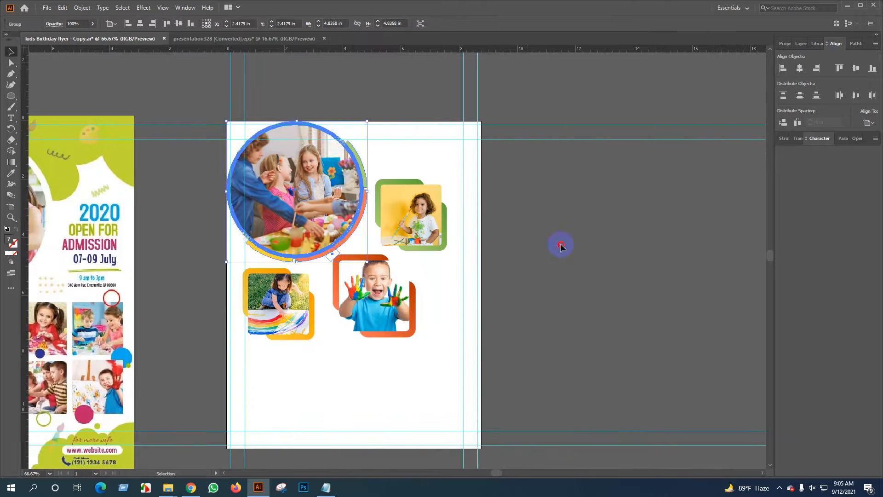
{"action": "left_click", "coordinate": [561, 247]}
Group the circular photo and the three square framed photos into one group.
{"action": "left_click_drag", "start_coordinate": [170, 107], "coordinate": [434, 347]}
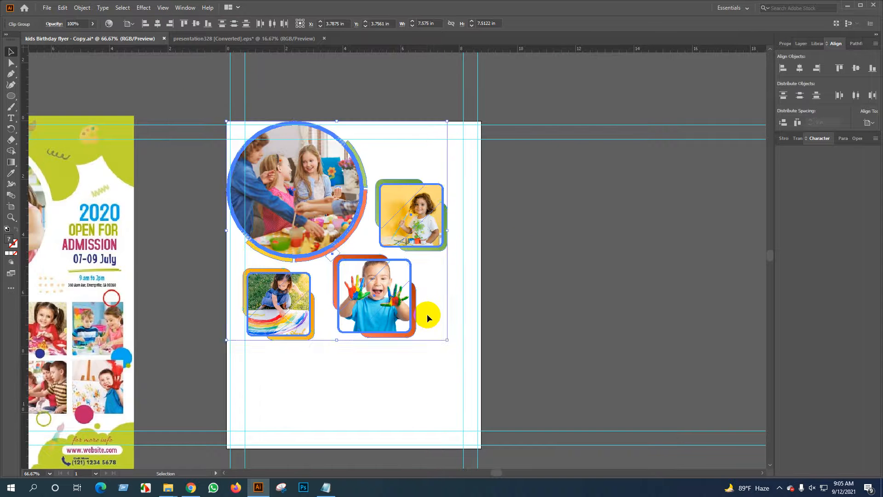
{"action": "key", "text": "ctrl+g"}
{"action": "left_click", "coordinate": [534, 222]}
Examine the arrangement of the circle and framed photos against the reference flyer and at close range.
{"action": "scroll", "coordinate": [449, 240], "scroll_direction": "down", "scroll_amount": 1}
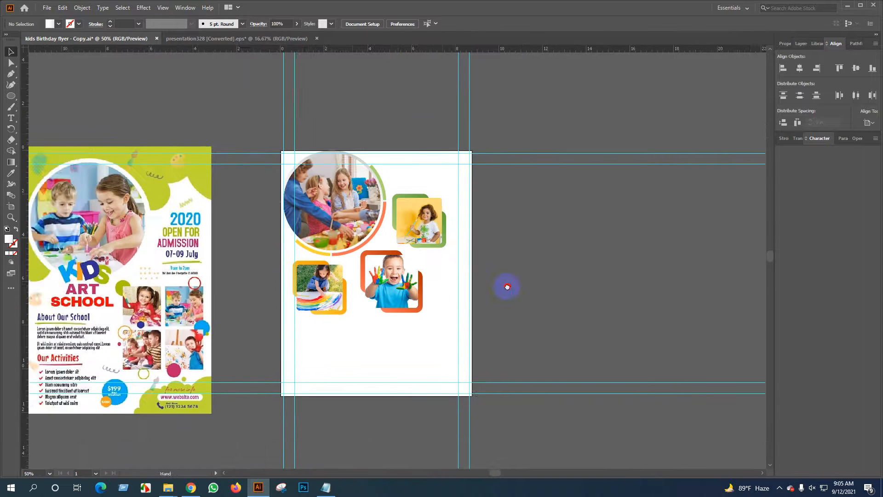
{"action": "left_click_drag", "start_coordinate": [506, 285], "coordinate": [446, 310]}
{"action": "scroll", "coordinate": [361, 291], "scroll_direction": "up", "scroll_amount": 2}
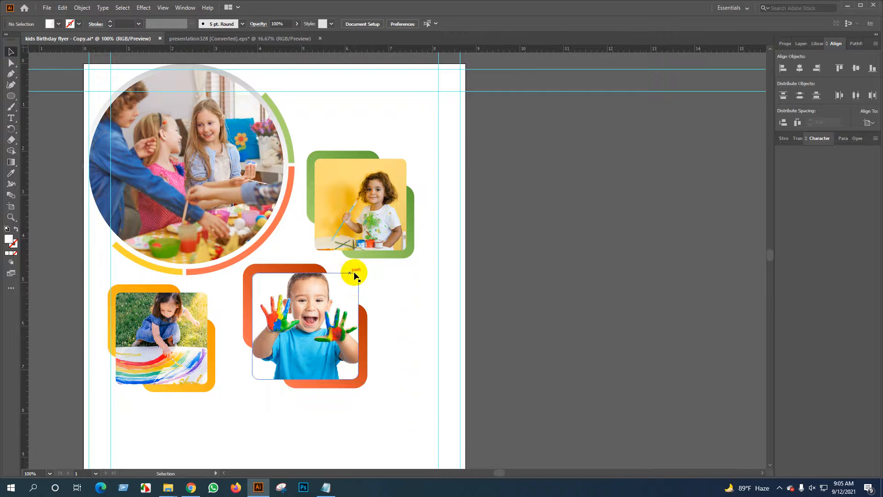
{"action": "scroll", "coordinate": [370, 294], "scroll_direction": "down", "scroll_amount": 1}
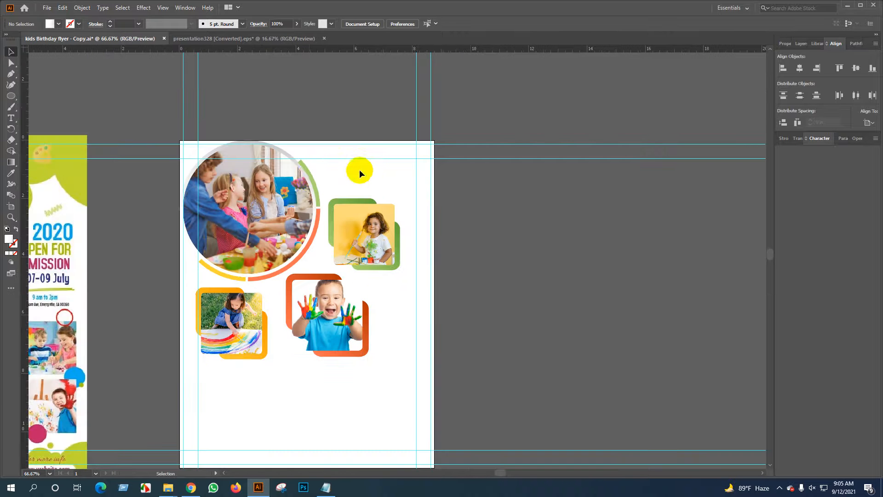
{"action": "scroll", "coordinate": [360, 170], "scroll_direction": "down", "scroll_amount": 1}
{"action": "left_click_drag", "start_coordinate": [306, 198], "coordinate": [441, 204]}
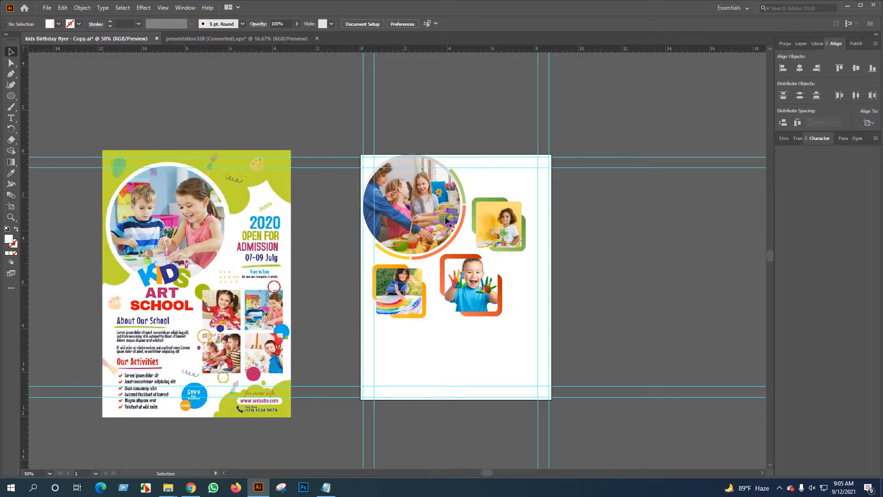
{"action": "scroll", "coordinate": [424, 323], "scroll_direction": "up", "scroll_amount": 2}
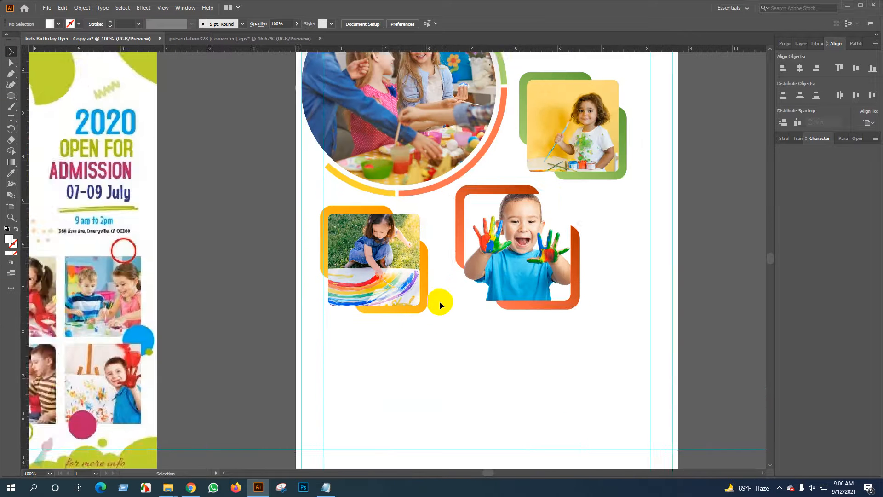
{"action": "left_click_drag", "start_coordinate": [439, 300], "coordinate": [427, 337]}
{"action": "scroll", "coordinate": [332, 296], "scroll_direction": "up", "scroll_amount": 1}
Ungroup the combined group of the circle and square photos.
{"action": "left_click", "coordinate": [323, 275]}
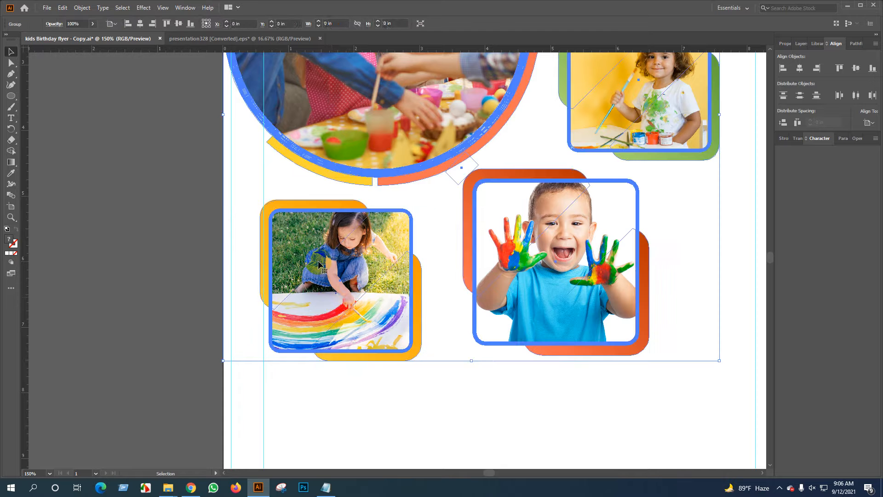
{"action": "right_click", "coordinate": [321, 372]}
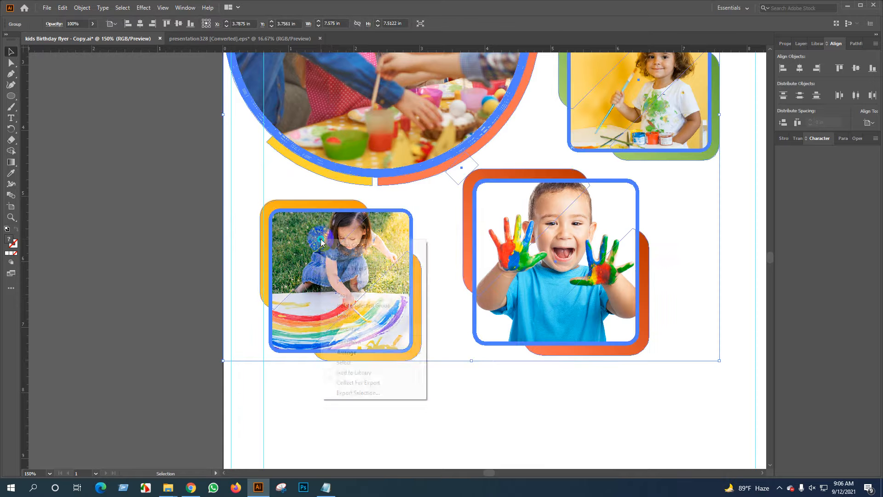
{"action": "left_click", "coordinate": [358, 316]}
{"action": "left_click", "coordinate": [159, 216]}
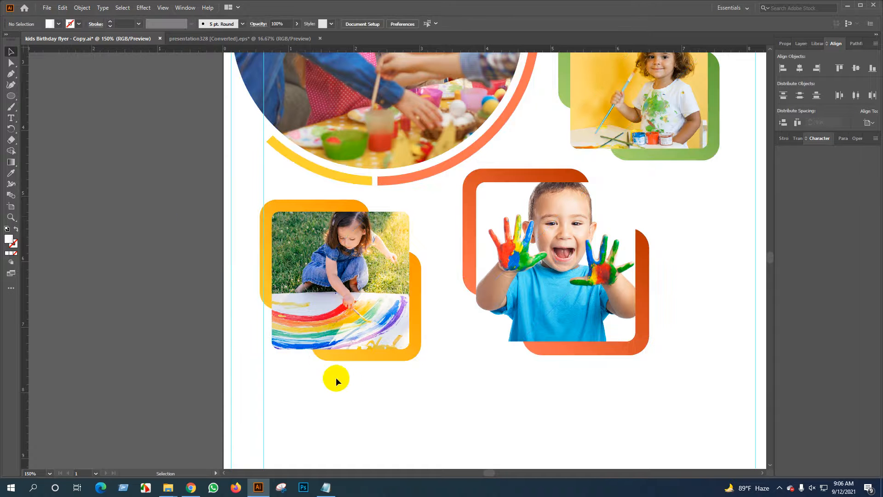
Move the yellow framed photo against the inner left margin guide and up to about X 1.85 in, Y 6.16 in.
{"action": "left_click", "coordinate": [330, 230]}
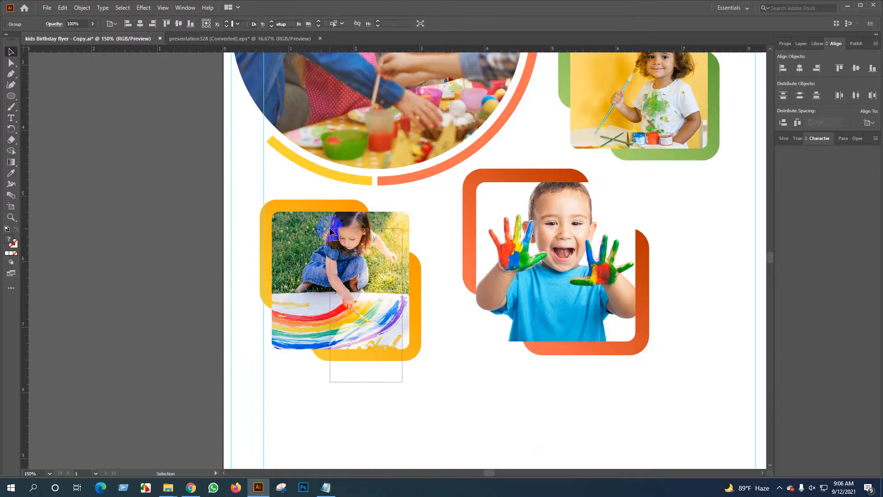
{"action": "right_click", "coordinate": [330, 228]}
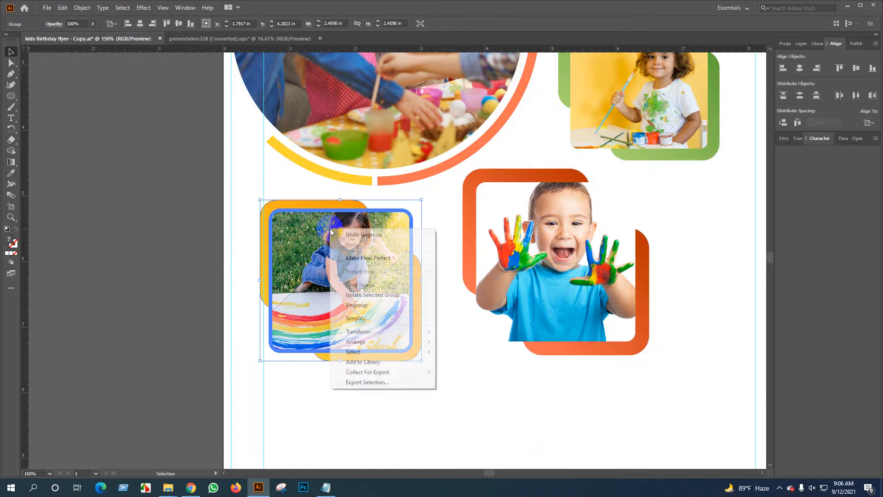
{"action": "left_click", "coordinate": [332, 305]}
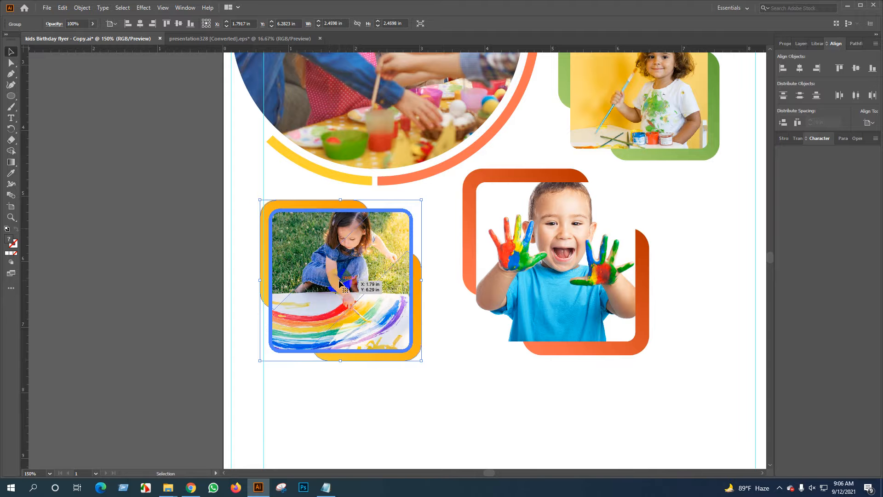
{"action": "key", "text": "Right"}
{"action": "key", "text": "Right"}
{"action": "key", "text": "Right"}
{"action": "key", "text": "Right"}
{"action": "key", "text": "Up"}
{"action": "key", "text": "Up"}
{"action": "key", "text": "Up"}
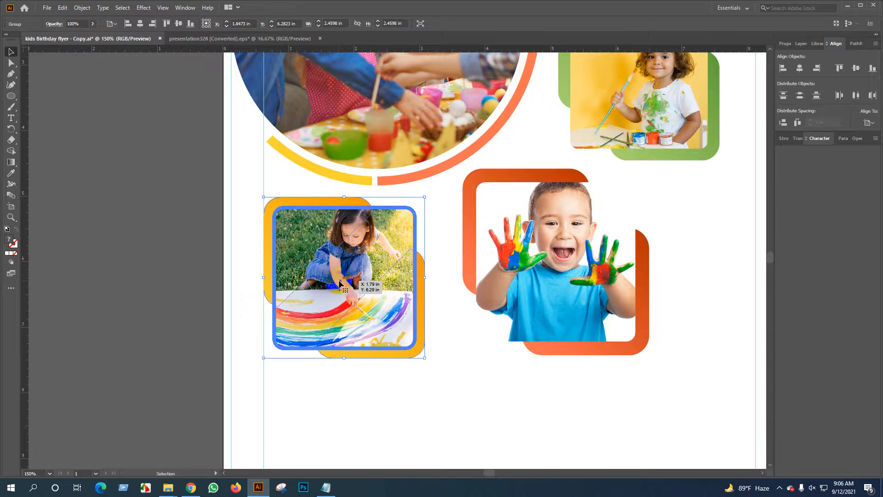
{"action": "key", "text": "Up"}
{"action": "key", "text": "Up"}
{"action": "key", "text": "Up"}
{"action": "key", "text": "Up"}
{"action": "key", "text": "Up"}
{"action": "key", "text": "Up"}
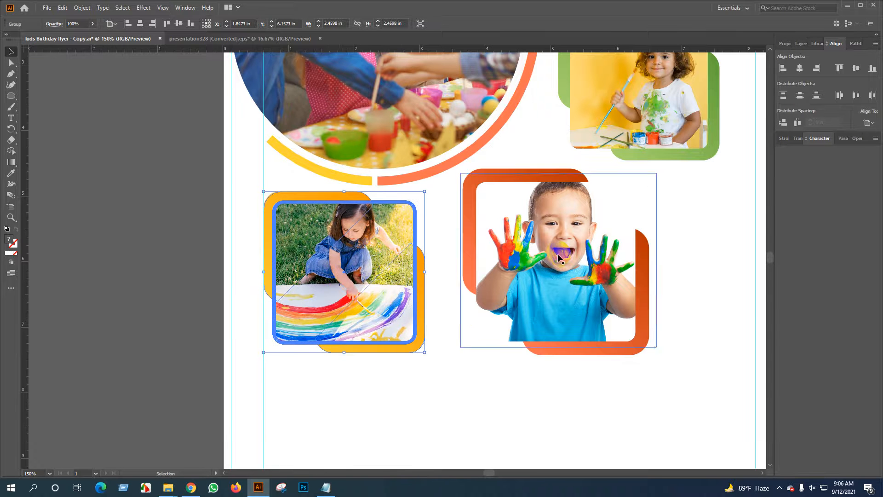
Move the orange-red framed boy photo closer to the yellow frame, to about X 4.70 in, Y 6.06 in.
{"action": "left_click", "coordinate": [558, 255]}
{"action": "key", "text": "shift+Left"}
{"action": "key", "text": "shift+Left"}
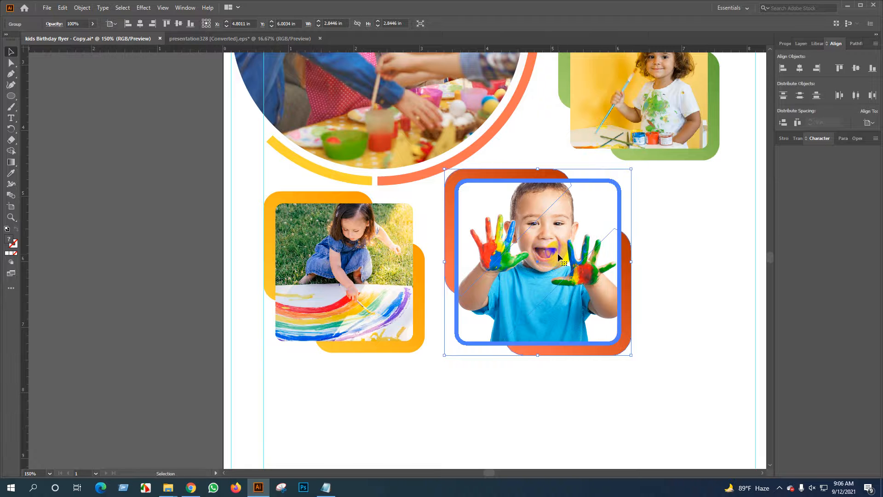
{"action": "key", "text": "Down"}
{"action": "key", "text": "Down"}
{"action": "key", "text": "Down"}
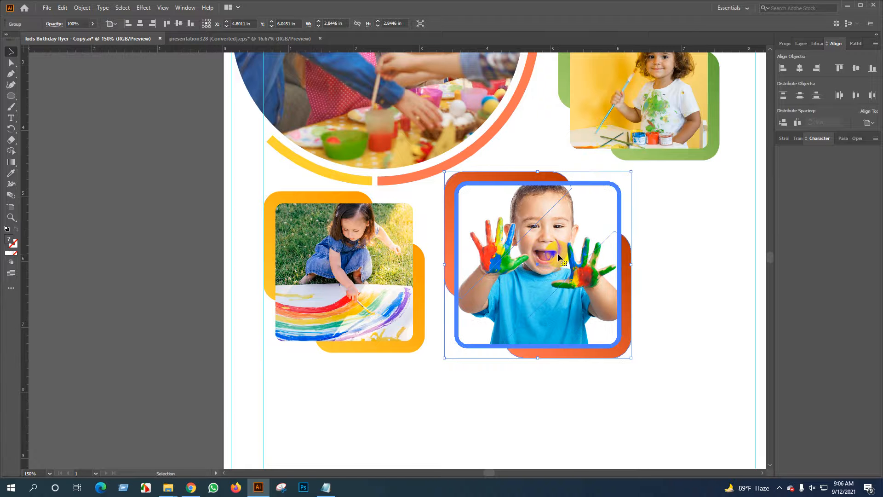
{"action": "key", "text": "Left"}
{"action": "key", "text": "Up"}
{"action": "key", "text": "Up"}
{"action": "key", "text": "Up"}
{"action": "key", "text": "Up"}
{"action": "key", "text": "Up"}
{"action": "key", "text": "Up"}
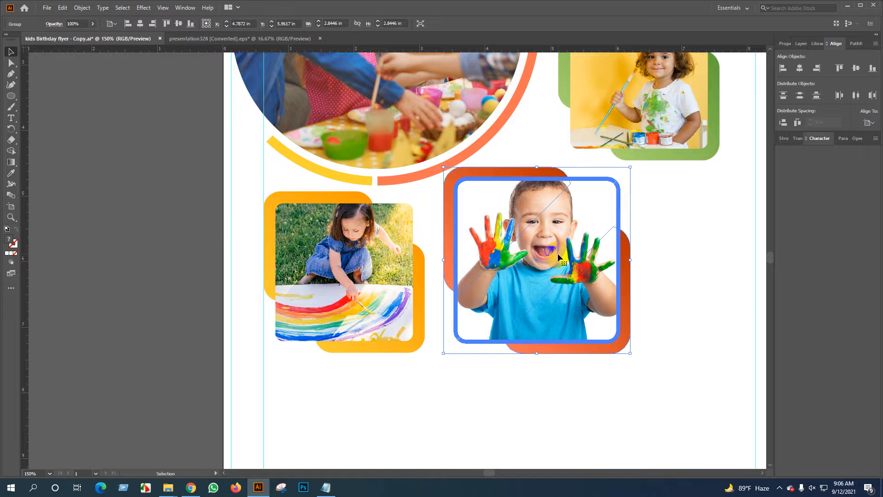
{"action": "key", "text": "Down"}
{"action": "key", "text": "Down"}
{"action": "key", "text": "Down"}
{"action": "key", "text": "Down"}
{"action": "key", "text": "Down"}
{"action": "key", "text": "Down"}
{"action": "key", "text": "Down"}
{"action": "key", "text": "Left"}
{"action": "key", "text": "Left"}
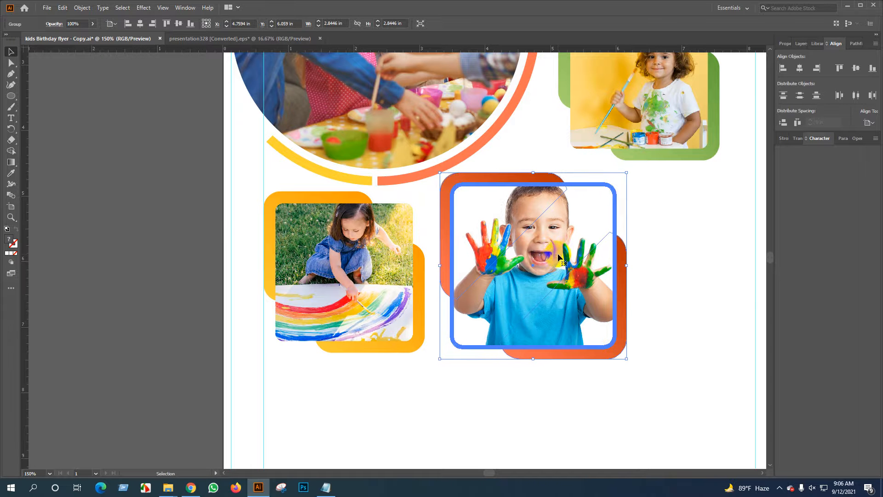
{"action": "key", "text": "Left"}
{"action": "key", "text": "Left"}
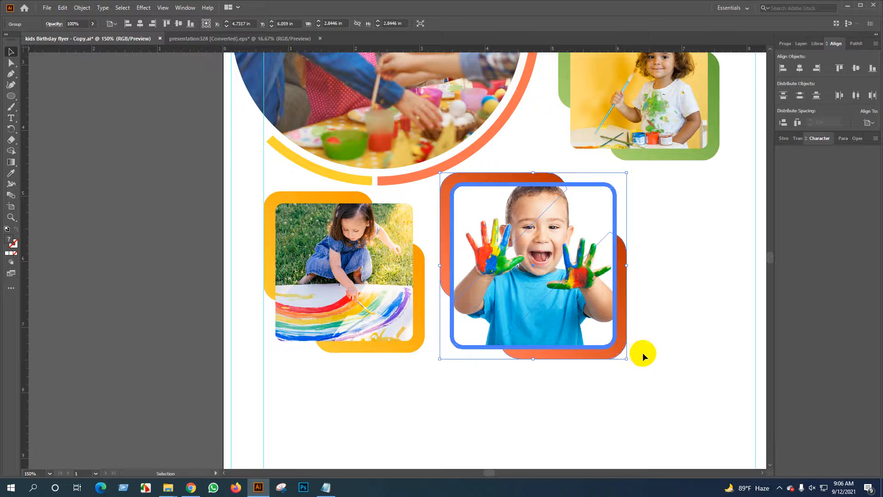
{"action": "key", "text": "Return"}
{"action": "left_click", "coordinate": [490, 314]}
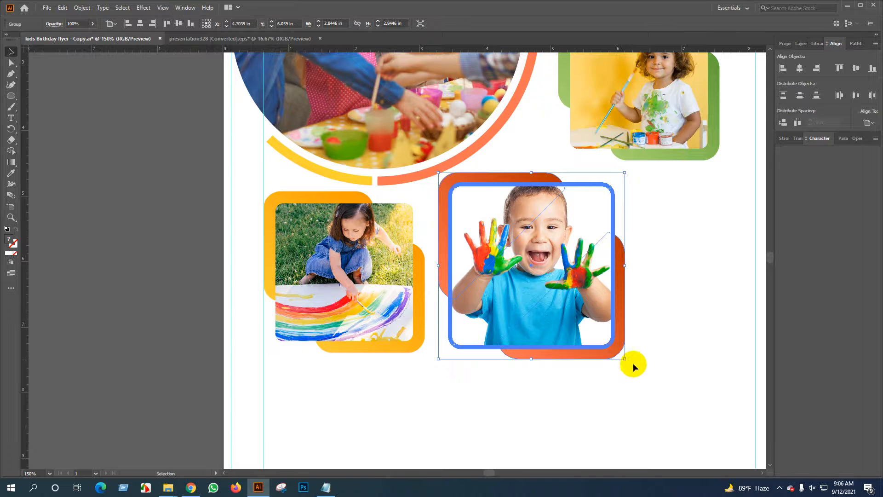
Scale the orange-red framed boy photo down proportionally to about 2.64 × 2.64 in.
{"action": "left_click_drag", "start_coordinate": [625, 359], "coordinate": [611, 352]}
{"action": "key", "text": "space"}
{"action": "left_click_drag", "start_coordinate": [680, 305], "coordinate": [517, 352]}
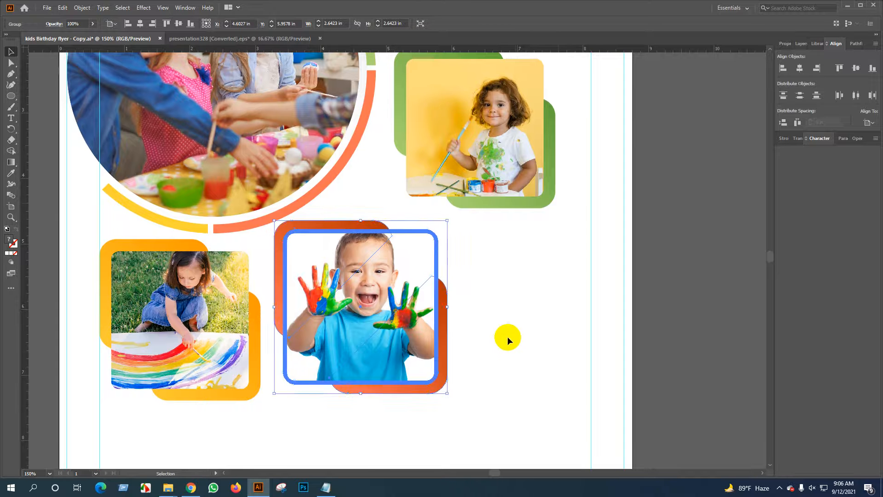
{"action": "left_click", "coordinate": [508, 154]}
{"action": "key", "text": "space"}
{"action": "left_click_drag", "start_coordinate": [535, 251], "coordinate": [496, 346]}
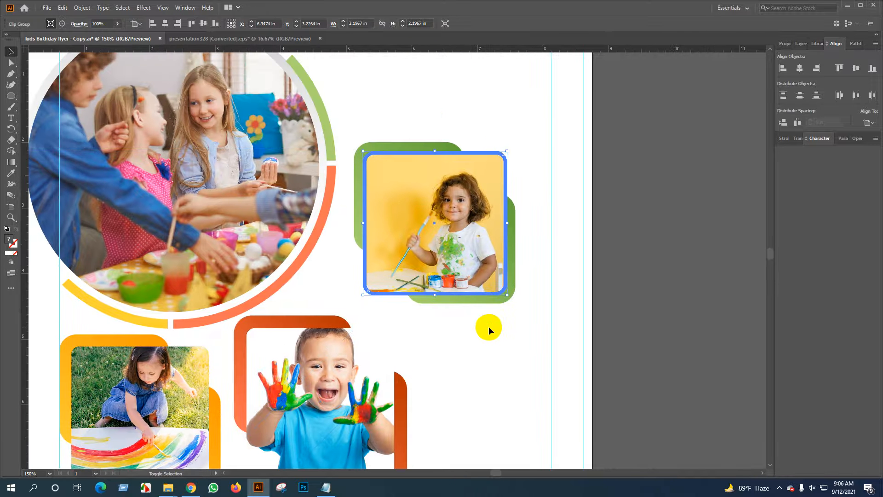
{"action": "key", "text": "shift+Down"}
{"action": "key", "text": "shift+Down"}
{"action": "key", "text": "shift+Down"}
{"action": "key", "text": "shift+Up"}
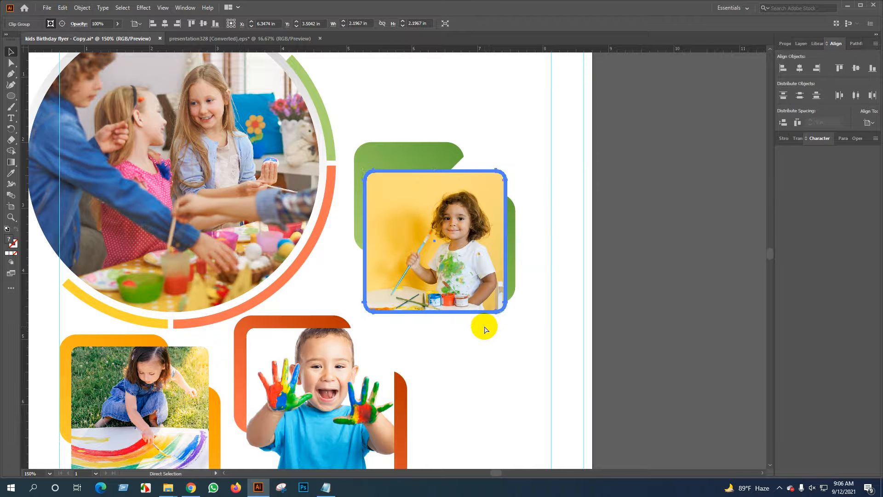
{"action": "key", "text": "shift+Up"}
{"action": "key", "text": "shift+Up"}
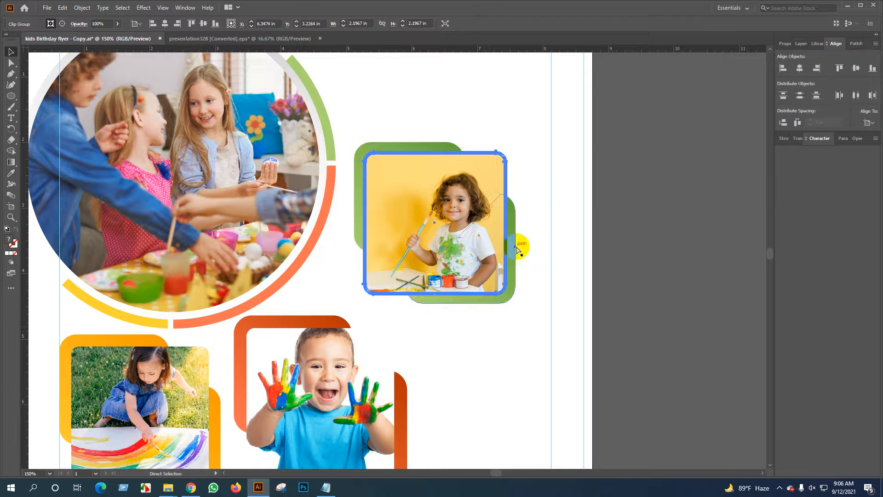
Group the paintbrush girl photo with its green frame and move the group to about X 6.21 in, Y 3.78 in.
{"action": "left_click", "coordinate": [423, 128]}
{"action": "left_click", "coordinate": [489, 253]}
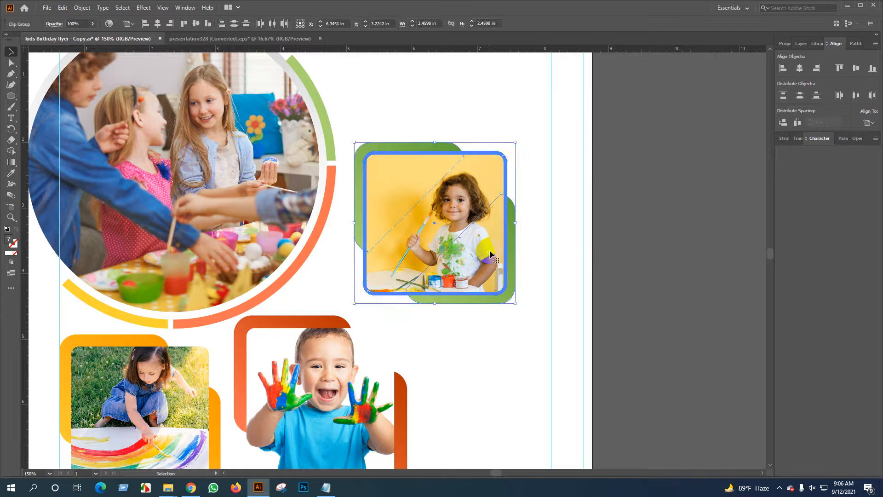
{"action": "key", "text": "shift+Down"}
{"action": "key", "text": "shift+Down"}
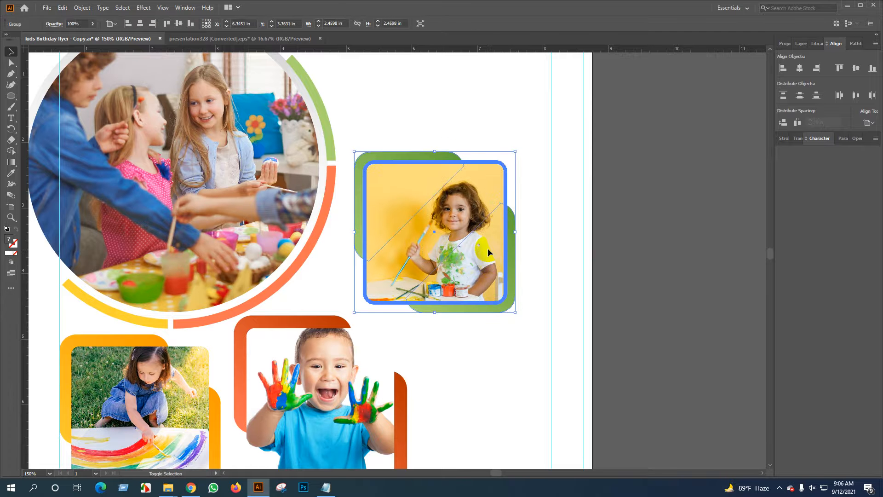
{"action": "key", "text": "shift+Left"}
{"action": "key", "text": "shift+Down"}
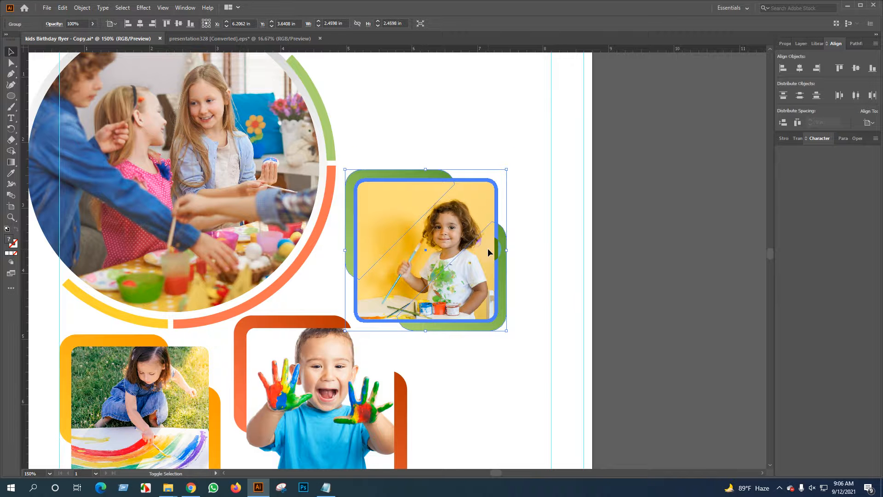
{"action": "key", "text": "shift+Down"}
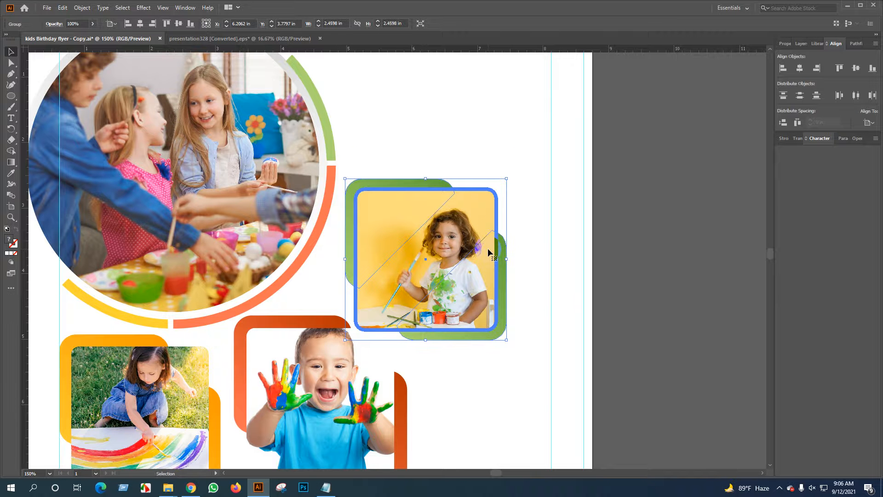
Nudge the green framed photo group right and slightly up to about X 6.35 in, Y 3.74 in.
{"action": "key", "text": "Right"}
{"action": "key", "text": "Right"}
{"action": "key", "text": "Right"}
{"action": "key", "text": "Right"}
{"action": "key", "text": "Up"}
{"action": "key", "text": "Up"}
{"action": "key", "text": "Up"}
{"action": "key", "text": "Up"}
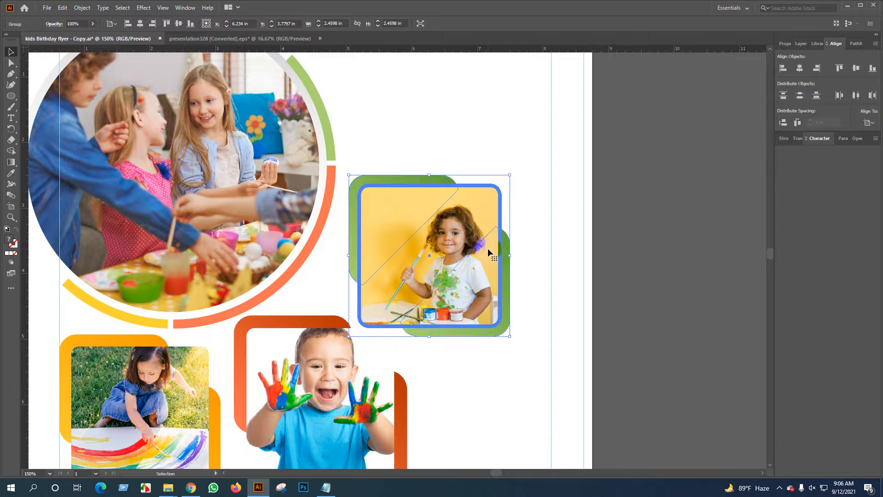
{"action": "key", "text": "Right"}
{"action": "key", "text": "Right"}
{"action": "key", "text": "Right"}
{"action": "key", "text": "Right"}
{"action": "key", "text": "Right"}
{"action": "key", "text": "Right"}
{"action": "key", "text": "Right"}
{"action": "key", "text": "Right"}
{"action": "key", "text": "Up"}
{"action": "key", "text": "Up"}
{"action": "key", "text": "Up"}
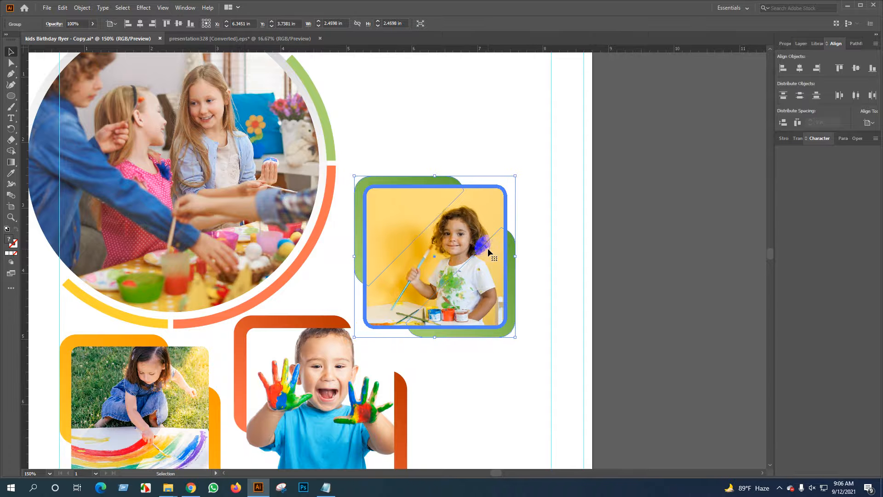
{"action": "left_click", "coordinate": [603, 276]}
{"action": "key", "text": "ctrl+minus"}
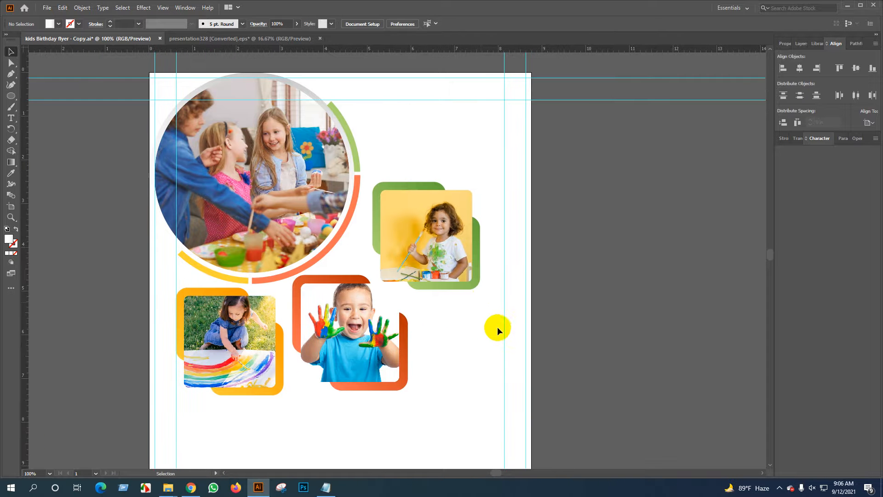
Add a "2021" text line in the empty space between the reference flyer and the new page.
{"action": "scroll", "coordinate": [562, 267], "scroll_direction": "left", "scroll_amount": 5}
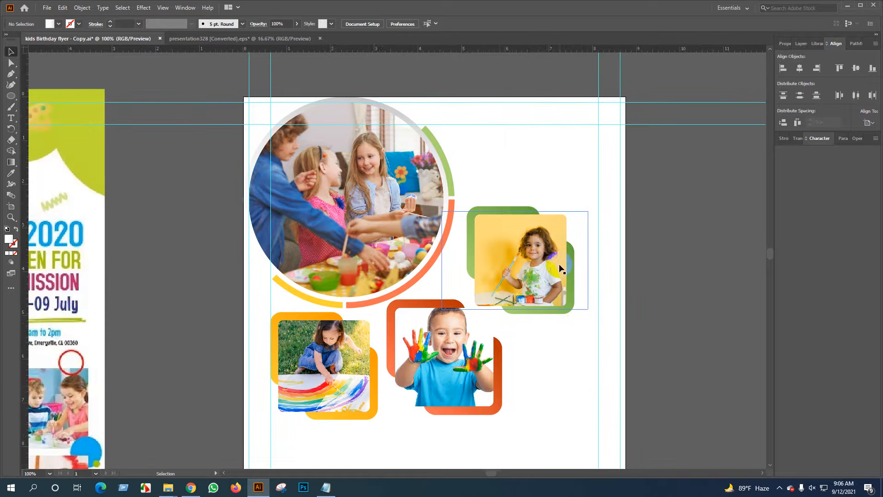
{"action": "key", "text": "ctrl+minus"}
{"action": "scroll", "coordinate": [615, 288], "scroll_direction": "left", "scroll_amount": 2}
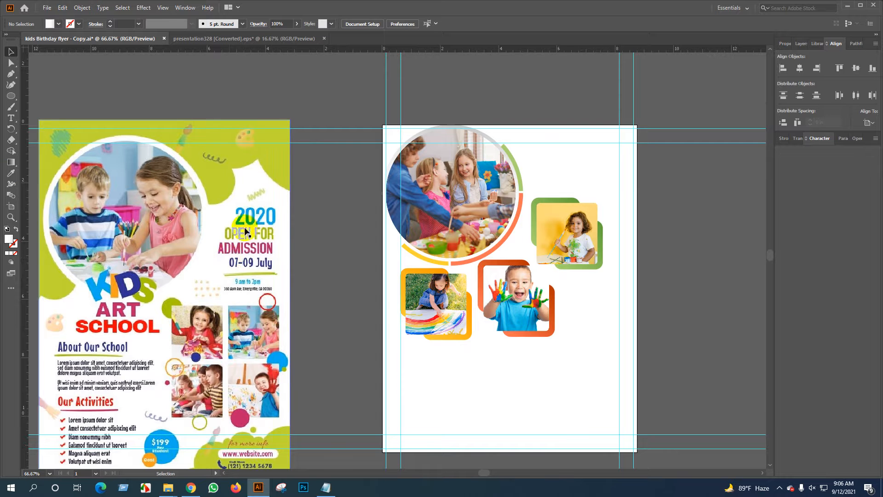
{"action": "left_click", "coordinate": [15, 106]}
{"action": "left_click", "coordinate": [11, 119]}
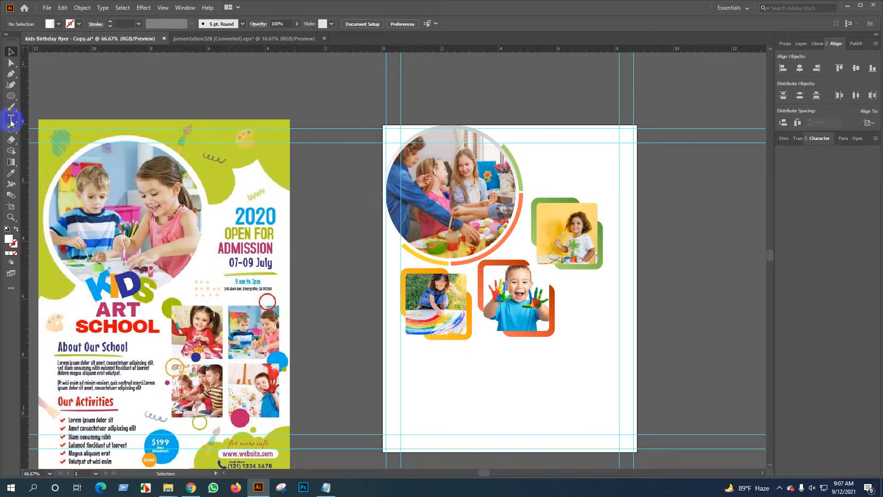
{"action": "left_click", "coordinate": [327, 201]}
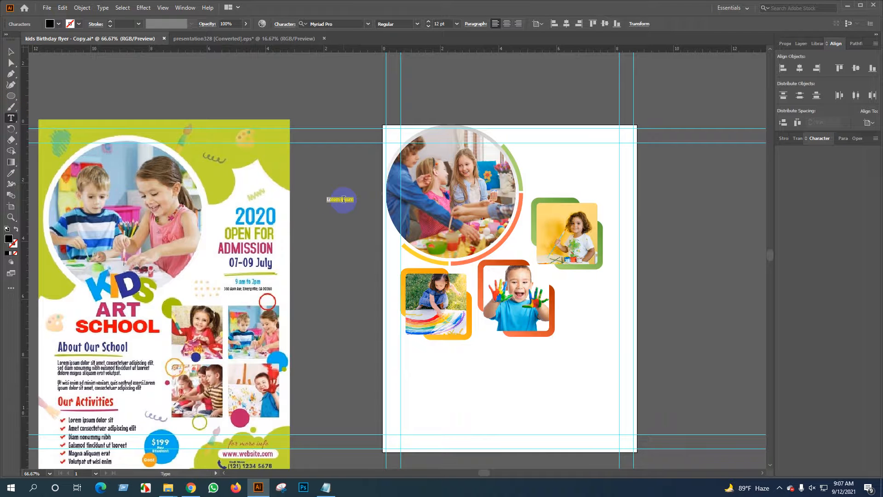
{"action": "type", "text": "2021"}
{"action": "left_click", "coordinate": [11, 52]}
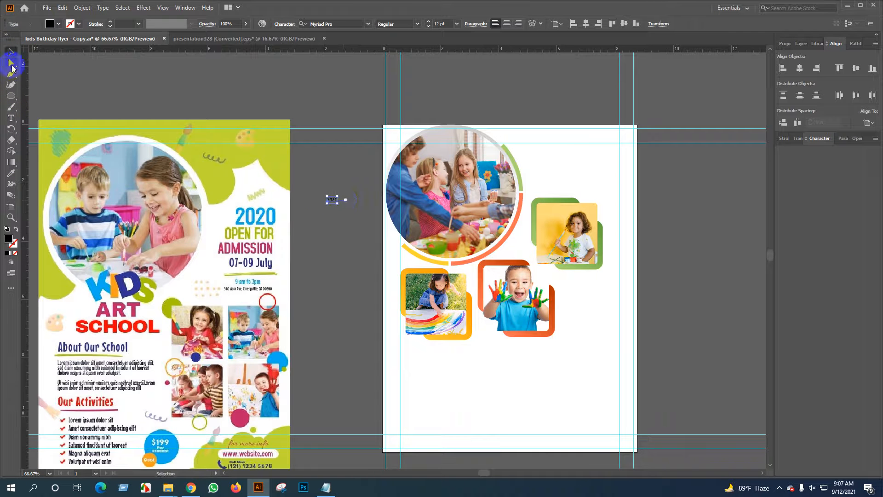
Add an "Open For Admission" text line below the 2021 text.
{"action": "left_click", "coordinate": [13, 118]}
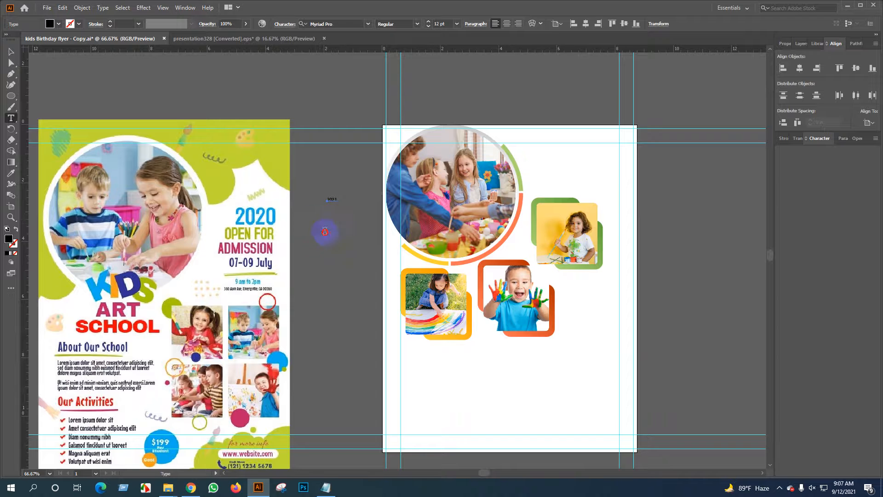
{"action": "left_click", "coordinate": [320, 227]}
{"action": "key", "text": "BackSpace"}
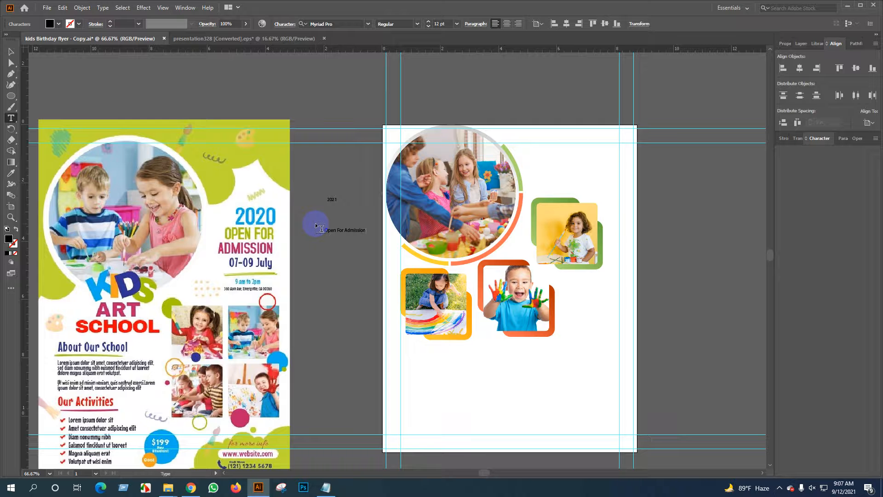
{"action": "left_click", "coordinate": [11, 53]}
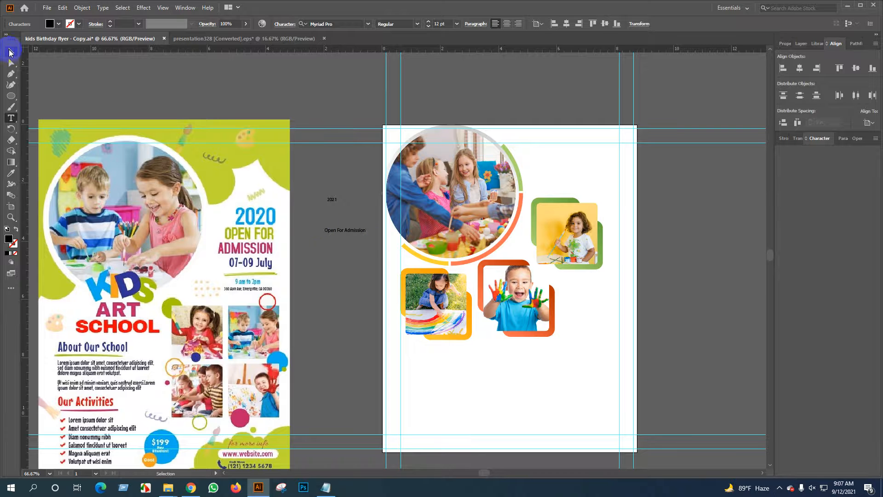
{"action": "left_click", "coordinate": [345, 231]}
Add an "11-12 April" date line below the Open For Admission text.
{"action": "left_click", "coordinate": [11, 119]}
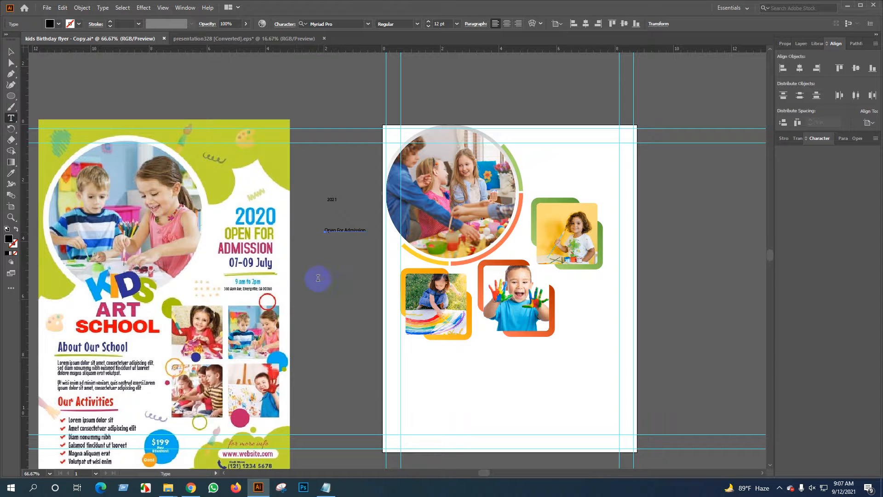
{"action": "left_click", "coordinate": [318, 278]}
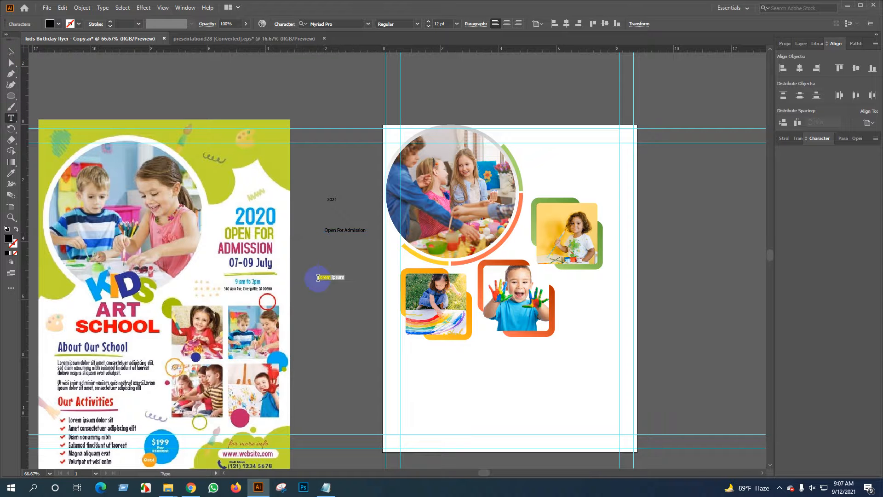
{"action": "type", "text": "11-12 April"}
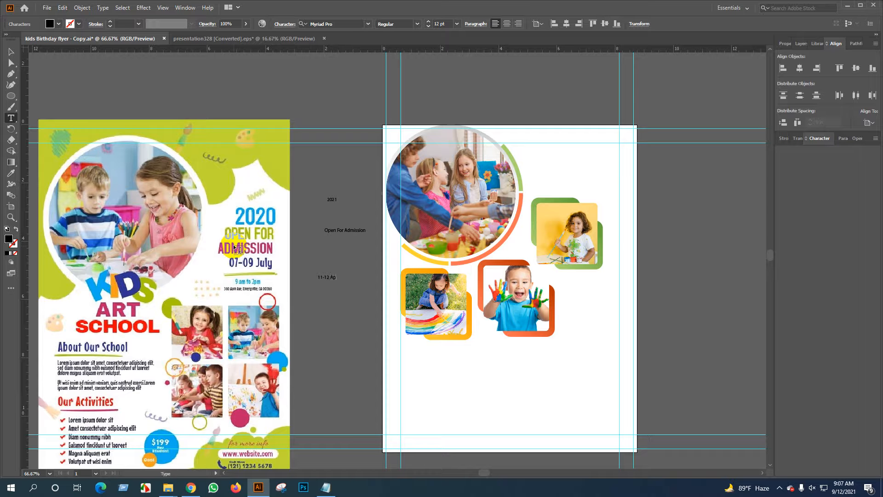
{"action": "left_click", "coordinate": [11, 52]}
Examine the time and address lines on the reference flyer and compare its layout with the new page.
{"action": "scroll", "coordinate": [249, 291], "scroll_direction": "up", "scroll_amount": 2}
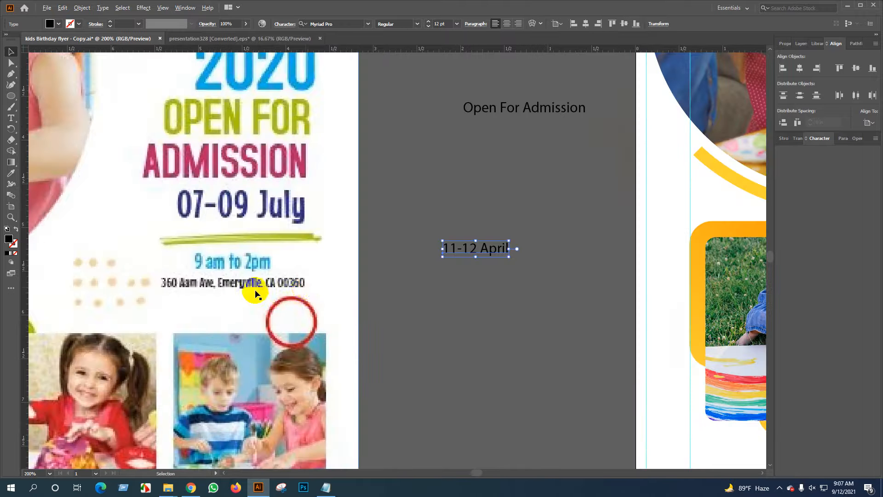
{"action": "scroll", "coordinate": [322, 294], "scroll_direction": "down", "scroll_amount": 2}
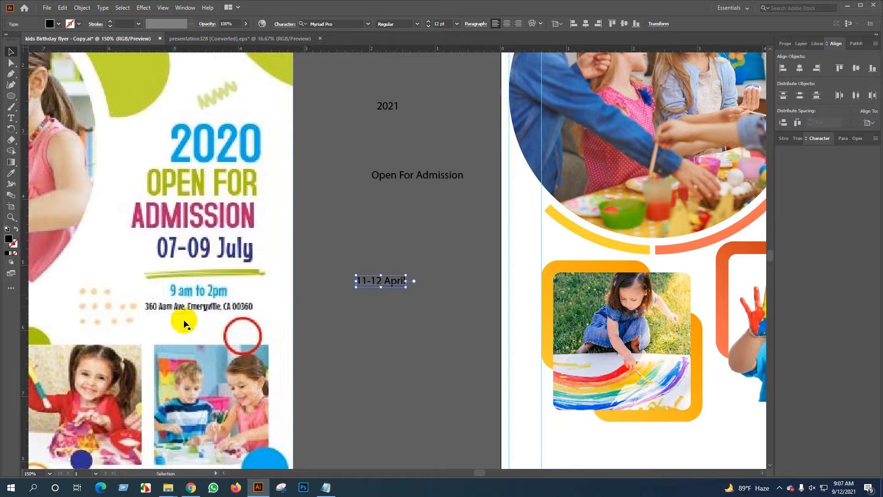
{"action": "scroll", "coordinate": [239, 304], "scroll_direction": "down", "scroll_amount": 1}
{"action": "scroll", "coordinate": [248, 307], "scroll_direction": "up", "scroll_amount": 1}
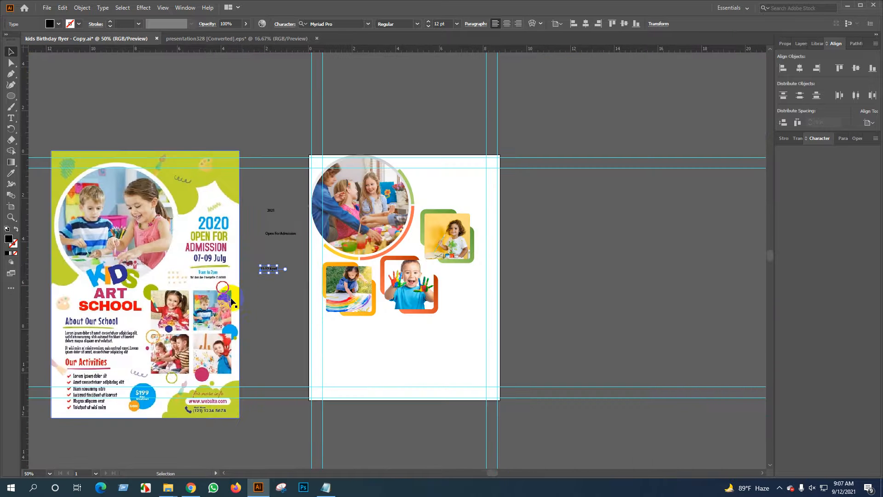
{"action": "scroll", "coordinate": [207, 280], "scroll_direction": "up", "scroll_amount": 1}
{"action": "scroll", "coordinate": [509, 280], "scroll_direction": "right", "scroll_amount": 4}
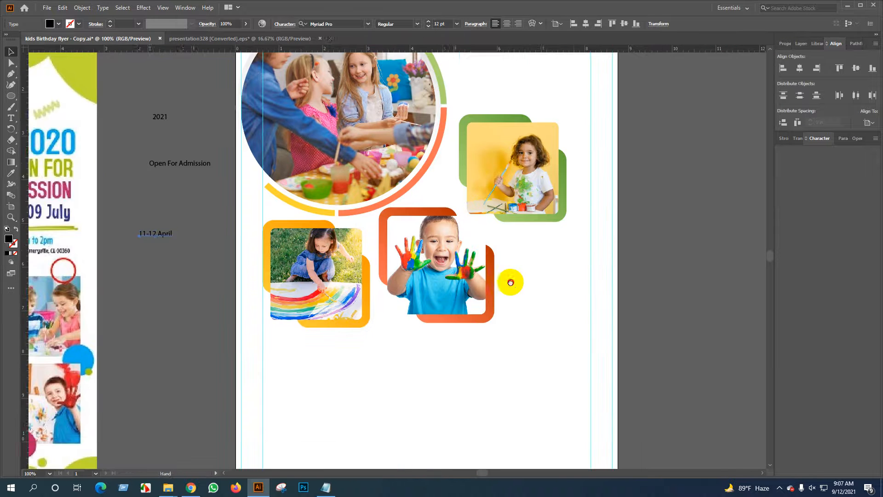
{"action": "scroll", "coordinate": [553, 289], "scroll_direction": "down", "scroll_amount": 2}
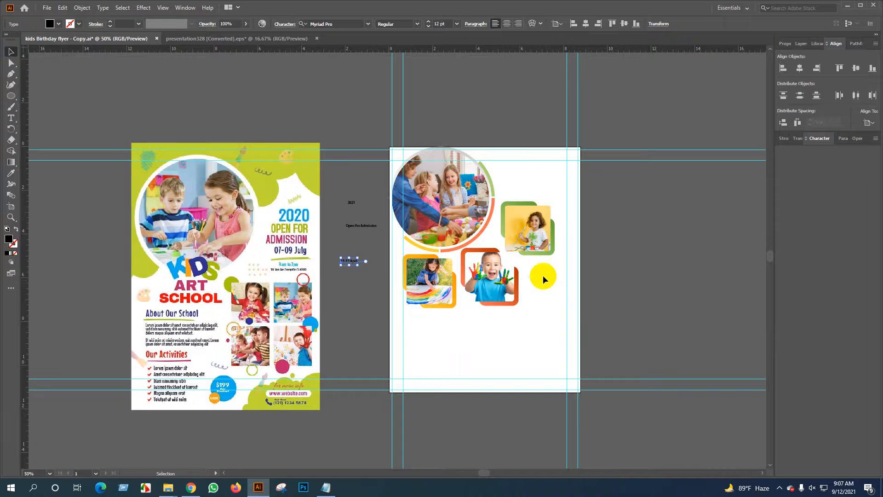
Add a "10 am to 3 pm" time line below the 11-12 April text.
{"action": "scroll", "coordinate": [538, 278], "scroll_direction": "up", "scroll_amount": 1}
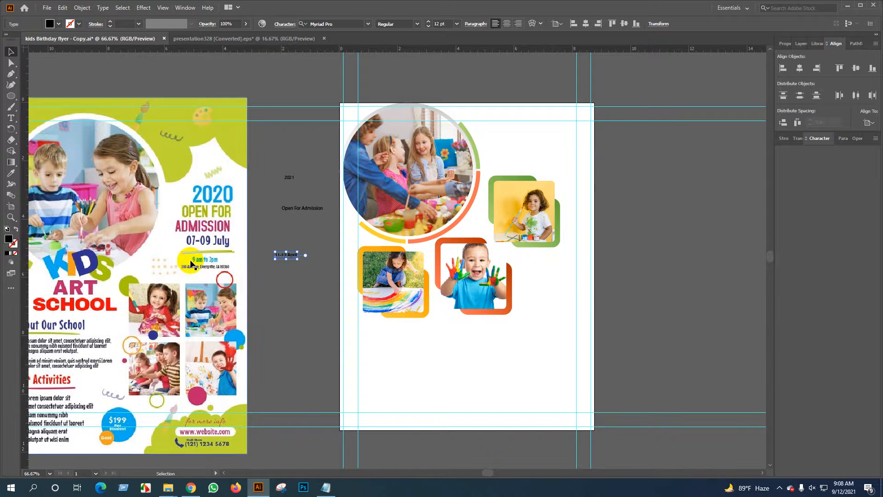
{"action": "scroll", "coordinate": [194, 259], "scroll_direction": "up", "scroll_amount": 2}
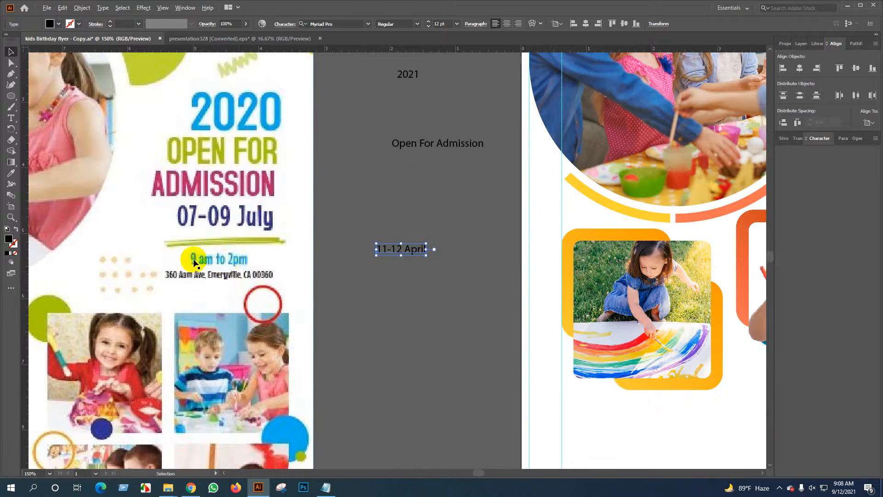
{"action": "left_click", "coordinate": [11, 118]}
{"action": "left_click", "coordinate": [365, 296]}
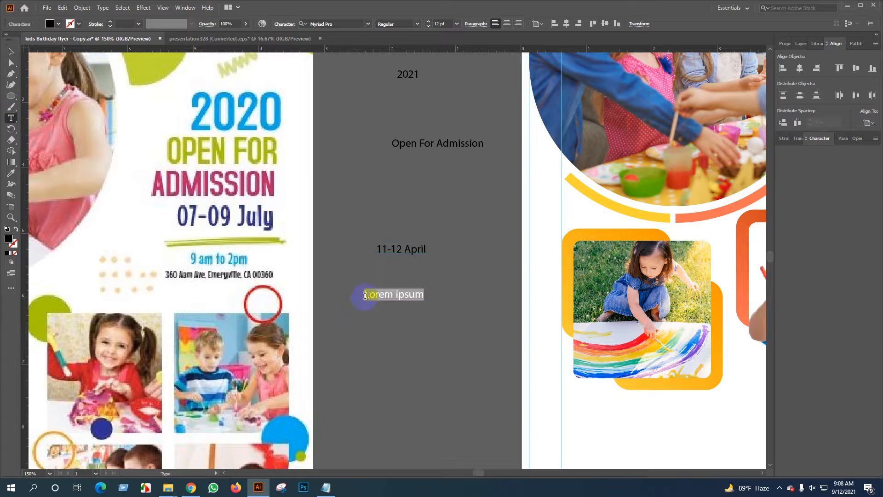
{"action": "key", "text": "BackSpace"}
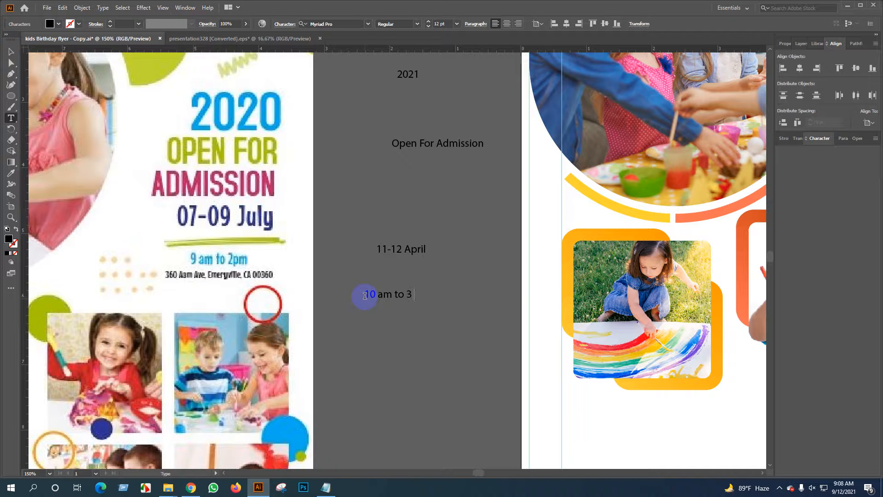
Remove the spaces before am and pm so the time line reads "10am to 3pm".
{"action": "left_click_drag", "start_coordinate": [369, 292], "coordinate": [384, 292]}
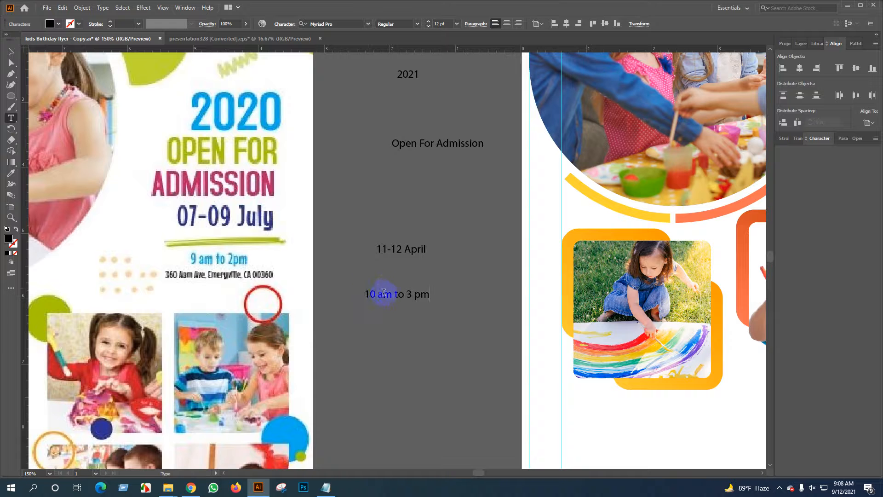
{"action": "key", "text": "BackSpace"}
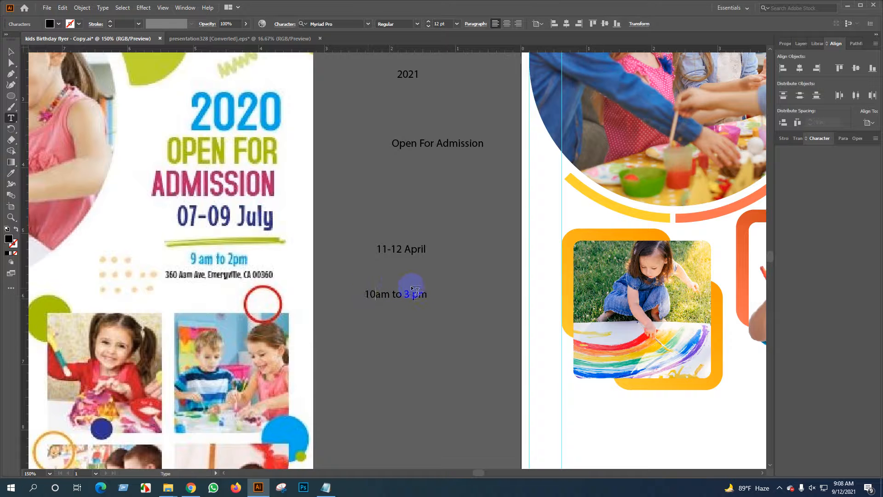
{"action": "left_click", "coordinate": [413, 294]}
{"action": "key", "text": "BackSpace"}
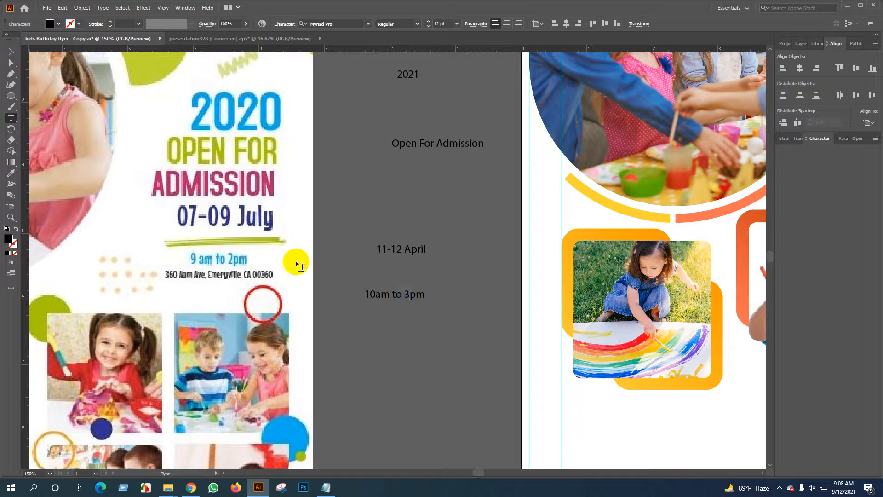
{"action": "left_click", "coordinate": [11, 53]}
Place a new text line below the time line and switch to the kids education flyer image results in Chrome.
{"action": "left_click", "coordinate": [11, 118]}
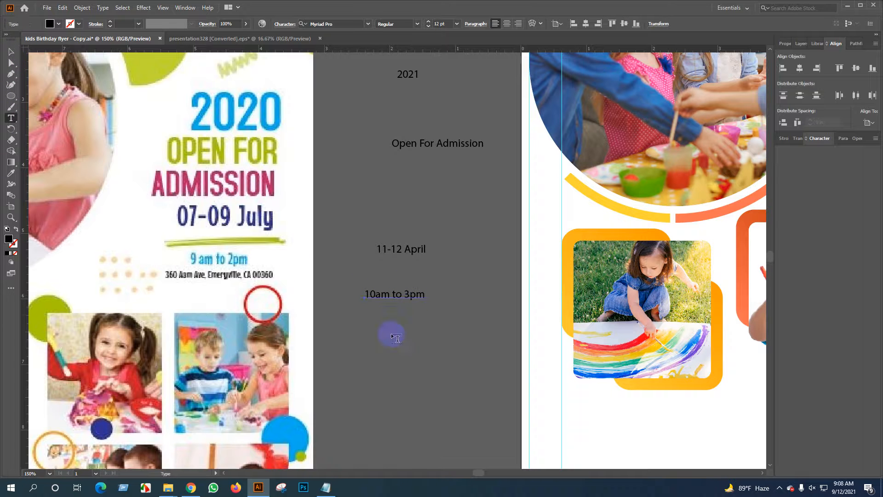
{"action": "left_click", "coordinate": [363, 313]}
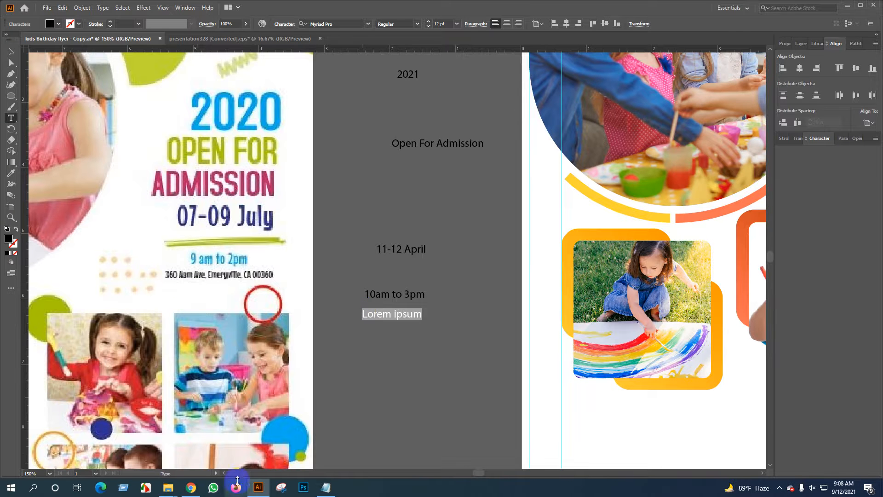
{"action": "left_click", "coordinate": [189, 488]}
{"action": "left_click", "coordinate": [55, 5]}
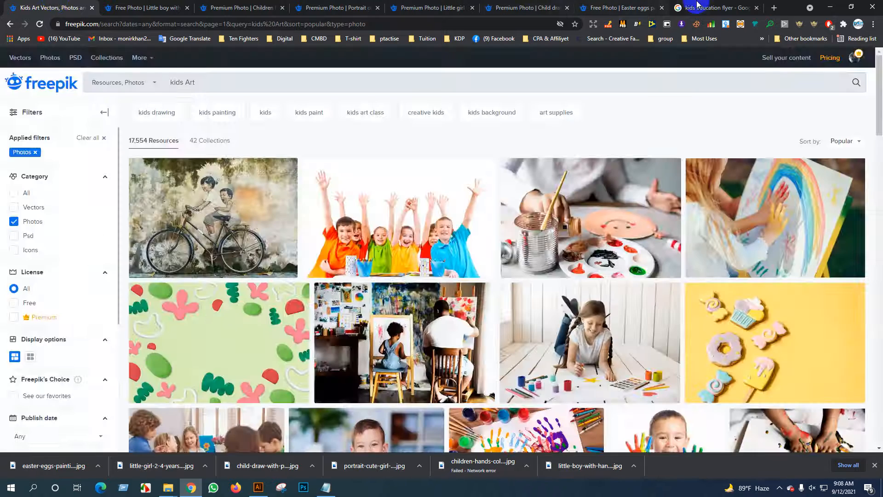
{"action": "left_click", "coordinate": [697, 7]}
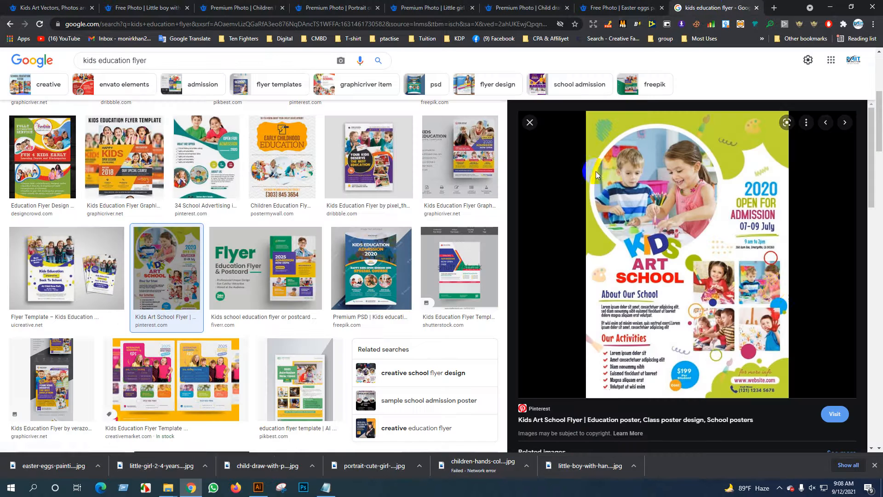
Open the source page of the Kids Art School Flyer image in a new browser tab.
{"action": "right_click", "coordinate": [658, 233]}
{"action": "left_click", "coordinate": [683, 236]}
{"action": "left_click", "coordinate": [712, 7]}
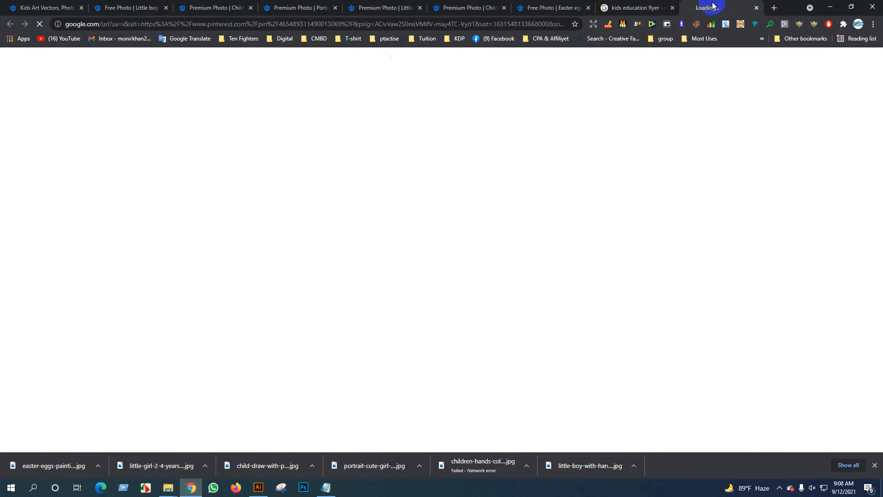
Return to the image results and run Google Lens on the flyer's lower photos and website area.
{"action": "left_click", "coordinate": [636, 8]}
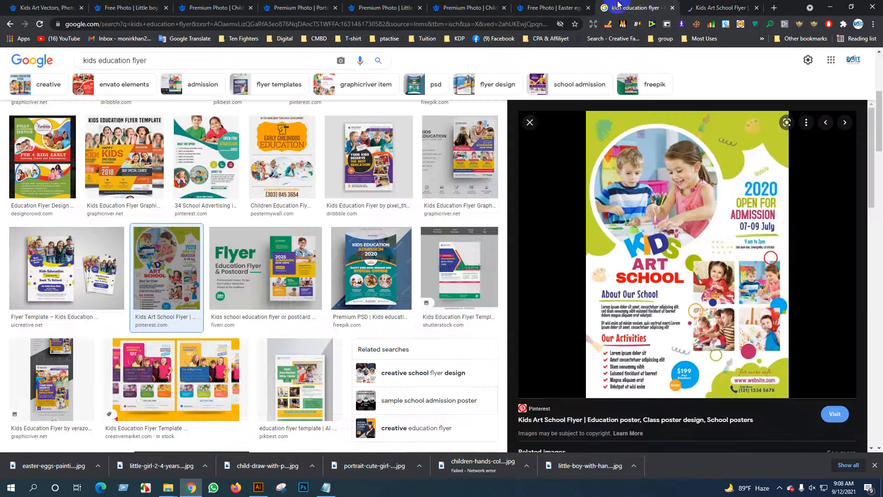
{"action": "left_click", "coordinate": [787, 123]}
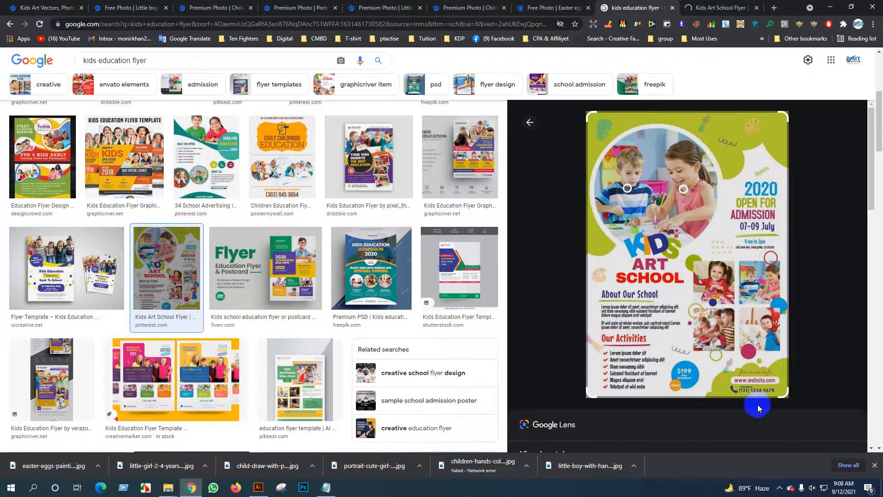
{"action": "left_click", "coordinate": [736, 362]}
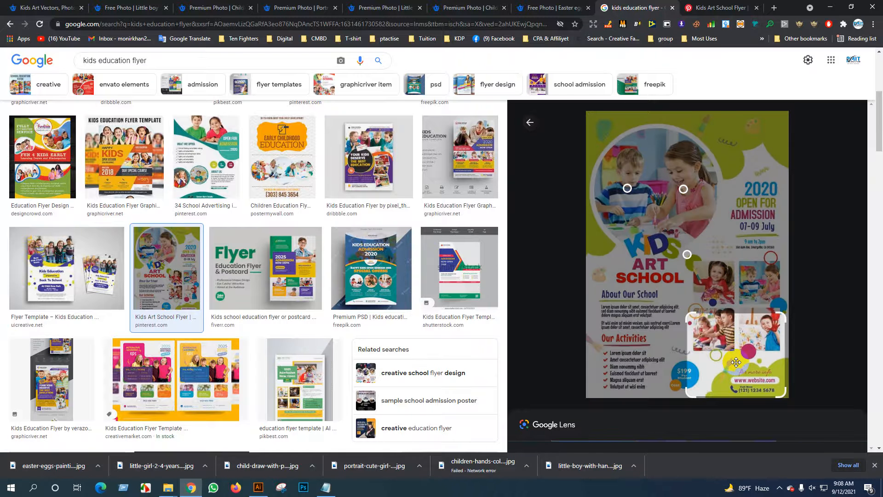
Examine the Kids Art School Flyer reference on its Pinterest page, from the header photo down to the contact details.
{"action": "left_click", "coordinate": [757, 270]}
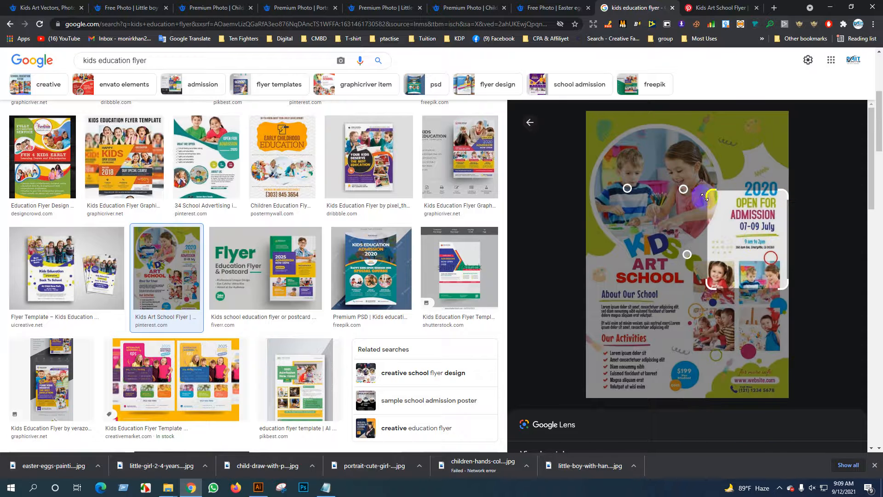
{"action": "left_click", "coordinate": [716, 8]}
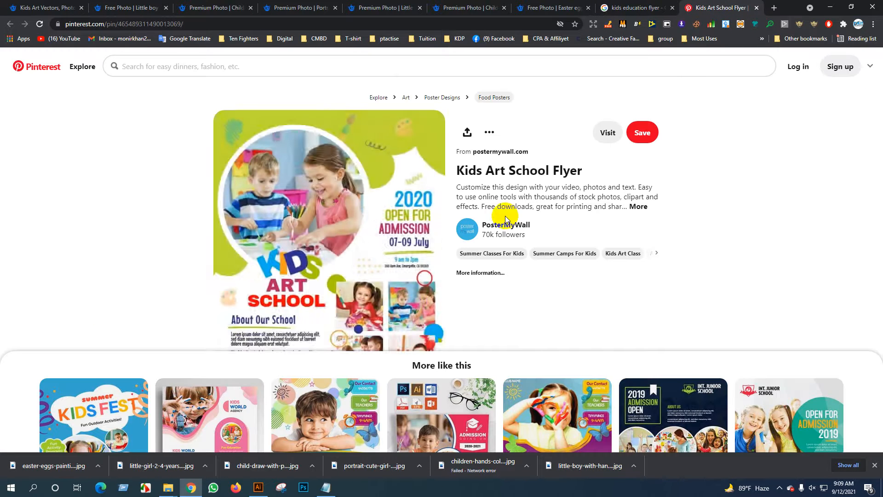
{"action": "scroll", "coordinate": [445, 246], "scroll_direction": "down", "scroll_amount": 2}
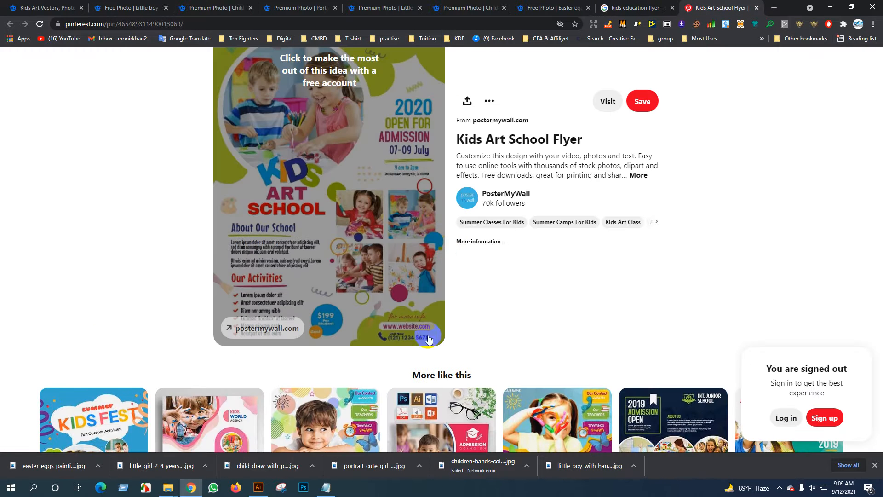
{"action": "scroll", "coordinate": [419, 147], "scroll_direction": "up", "scroll_amount": 2}
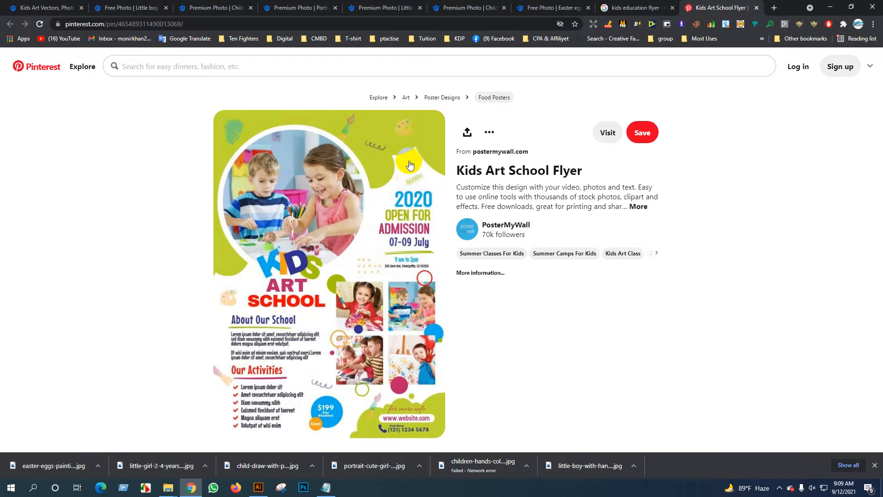
{"action": "scroll", "coordinate": [411, 175], "scroll_direction": "down", "scroll_amount": 4}
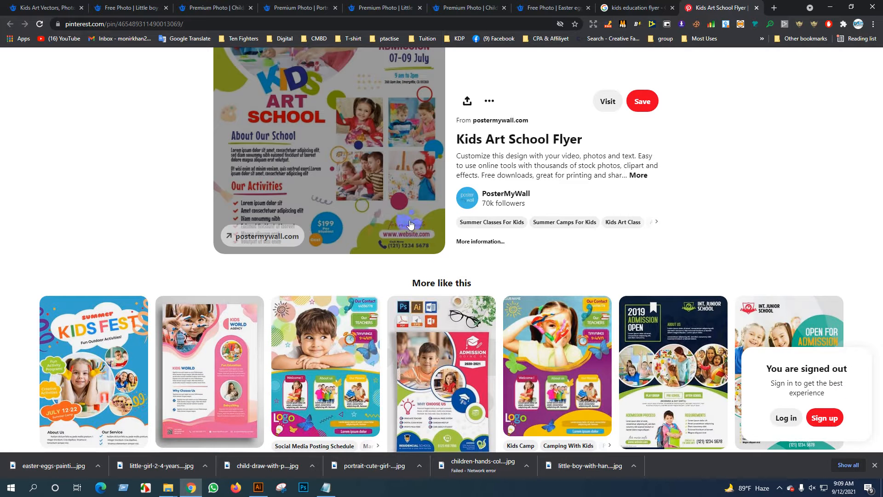
Open the flyer's source site PosterMyWall, pick the Kids Art School admission template and open it for customizing.
{"action": "left_click", "coordinate": [275, 236]}
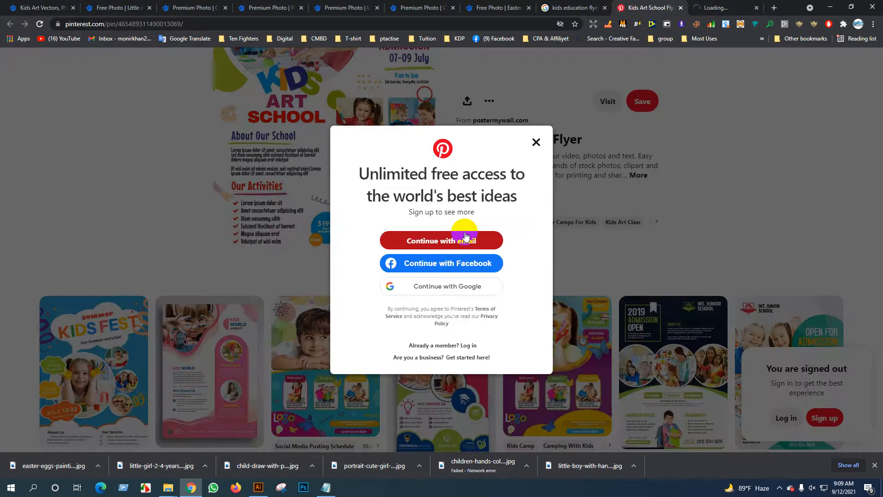
{"action": "left_click", "coordinate": [536, 142]}
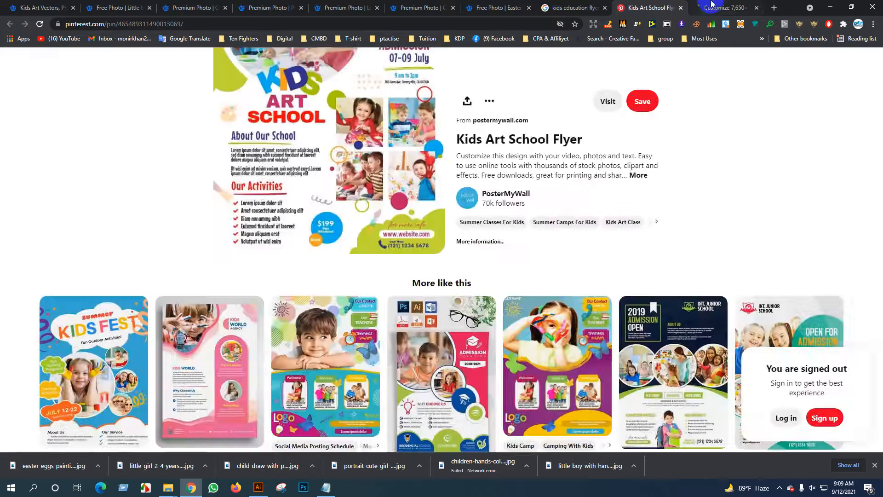
{"action": "left_click", "coordinate": [714, 7]}
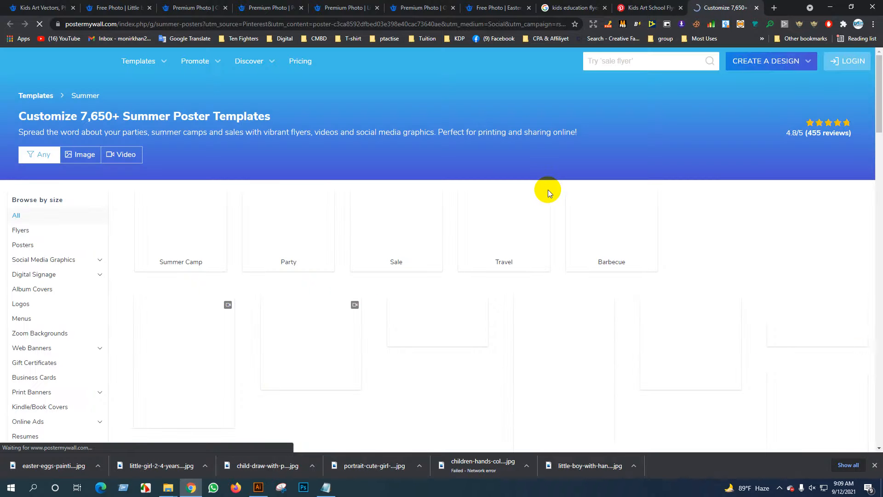
{"action": "scroll", "coordinate": [276, 276], "scroll_direction": "down", "scroll_amount": 1}
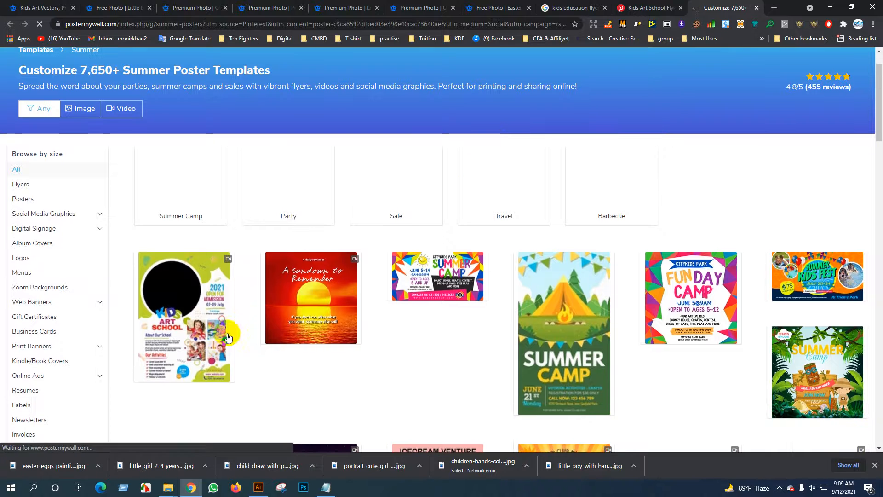
{"action": "left_click", "coordinate": [183, 313]}
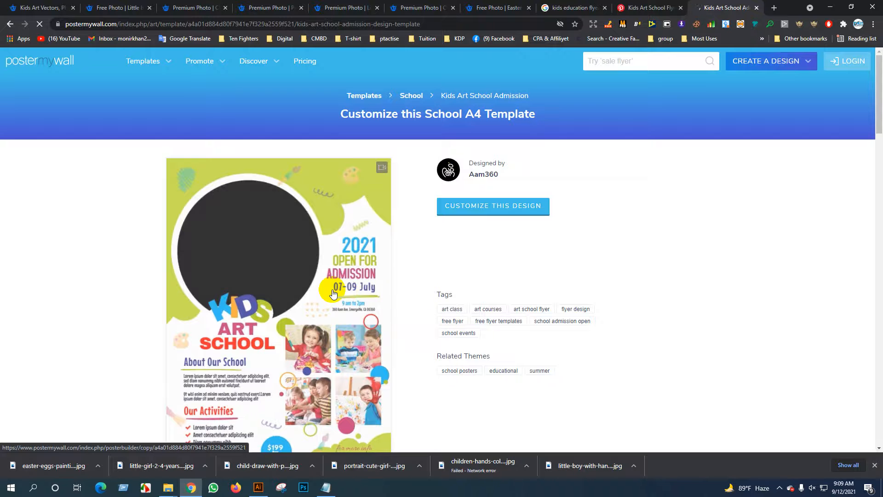
{"action": "scroll", "coordinate": [334, 293], "scroll_direction": "down", "scroll_amount": 2}
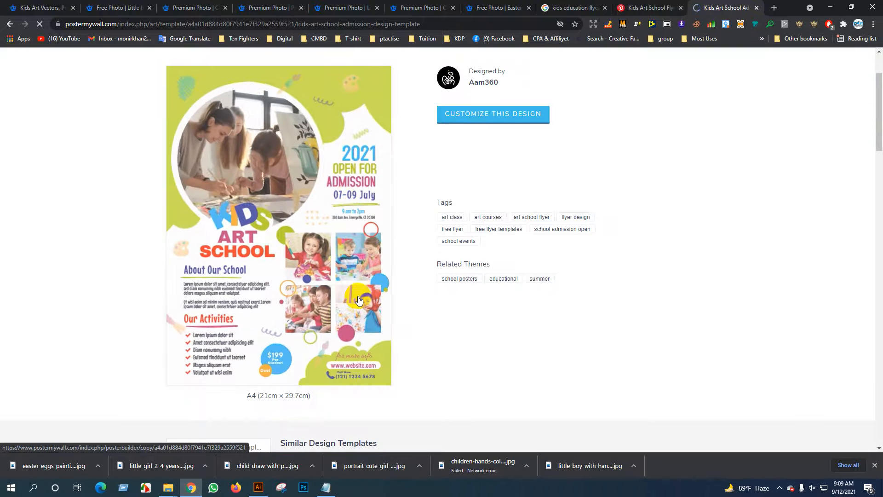
{"action": "left_click", "coordinate": [282, 137]}
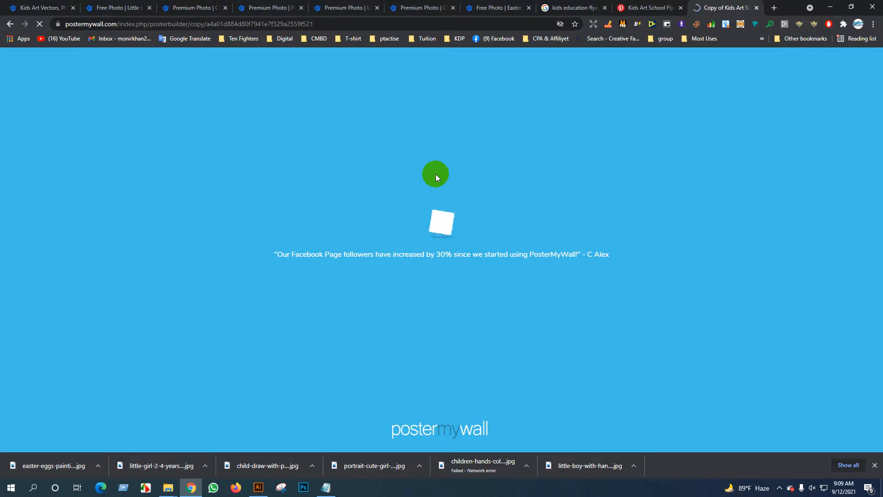
Switch to Illustrator and replace the placeholder text below the "10am to 3pm" line with the school's street address.
{"action": "left_click", "coordinate": [259, 487]}
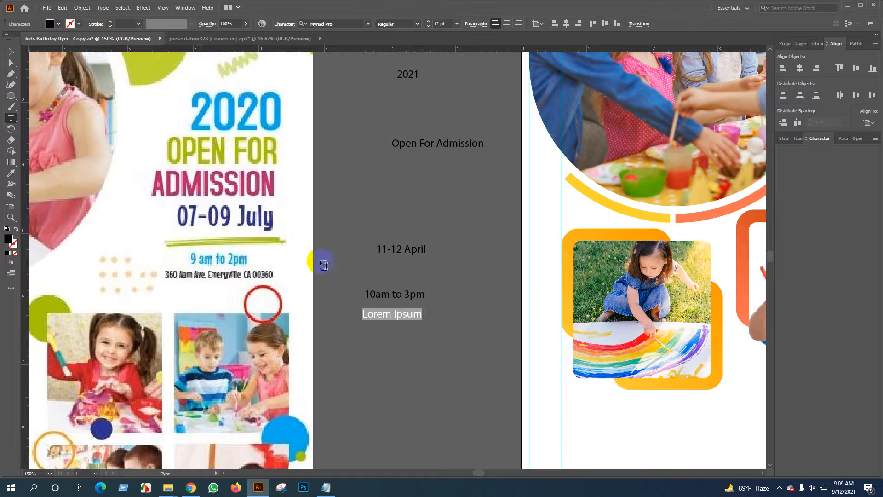
{"action": "double_click", "coordinate": [197, 286]}
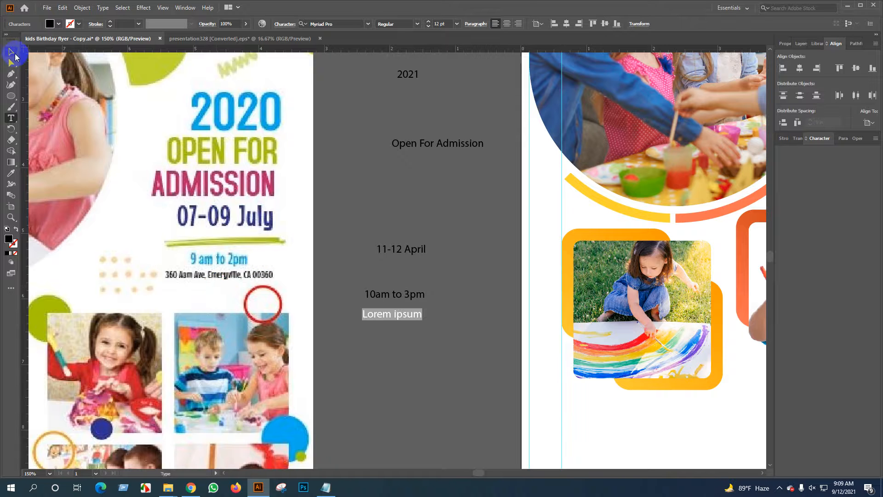
{"action": "type", "text": "360 Arman Ave, Austin, CA-0000"}
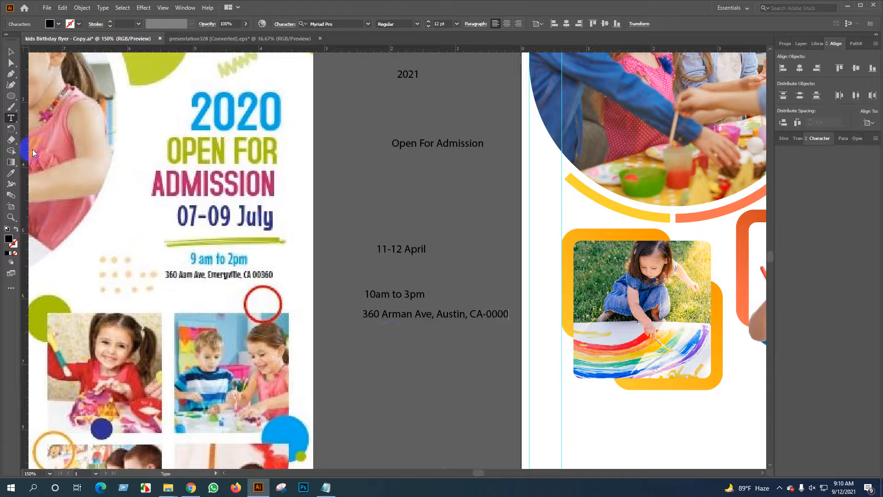
{"action": "key", "text": "Escape"}
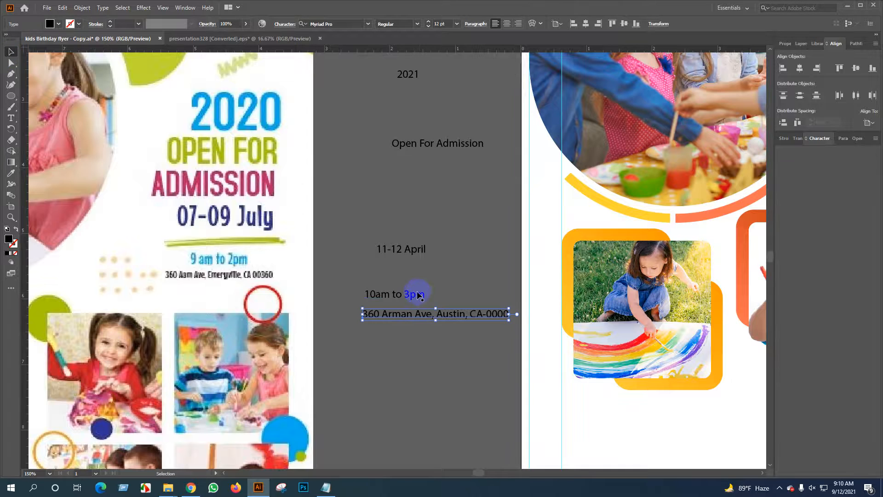
Add a separate point text reading "Kids" between the two flyers, below the address line.
{"action": "key", "text": "ctrl+minus"}
{"action": "left_click_drag", "start_coordinate": [448, 306], "coordinate": [537, 233]}
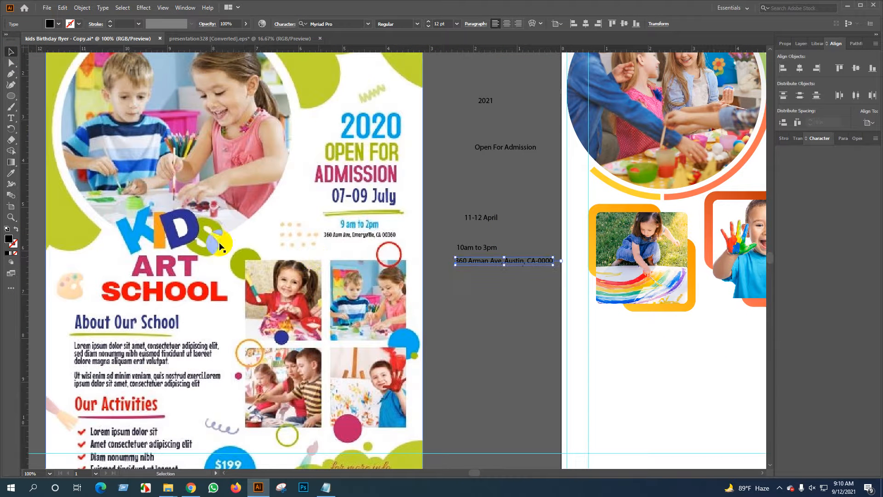
{"action": "left_click", "coordinate": [11, 118]}
{"action": "left_click", "coordinate": [463, 346]}
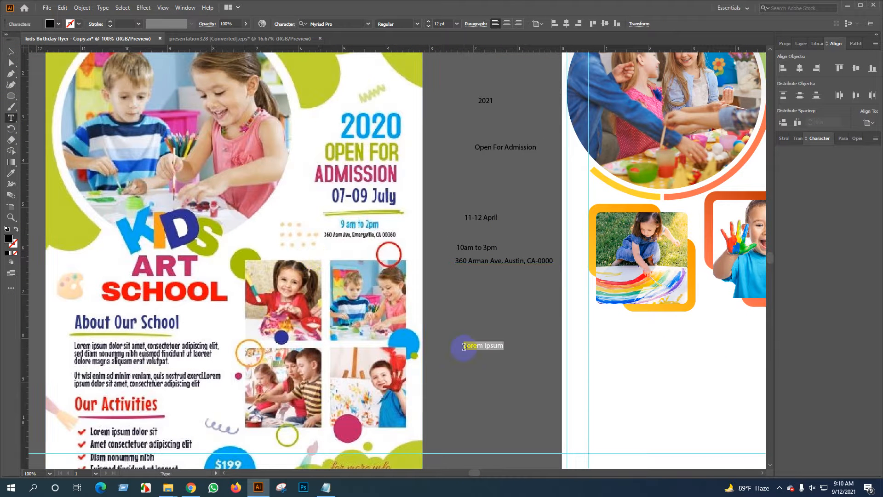
{"action": "type", "text": "N"}
{"action": "left_click", "coordinate": [10, 52]}
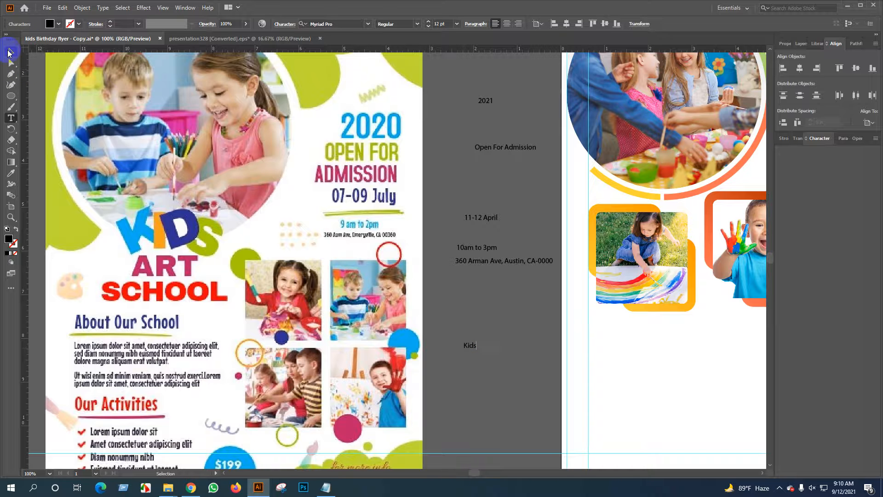
Add two more separate point texts, "ART" and "SCHOOL", one under the other below the "Kids" text.
{"action": "left_click", "coordinate": [11, 119]}
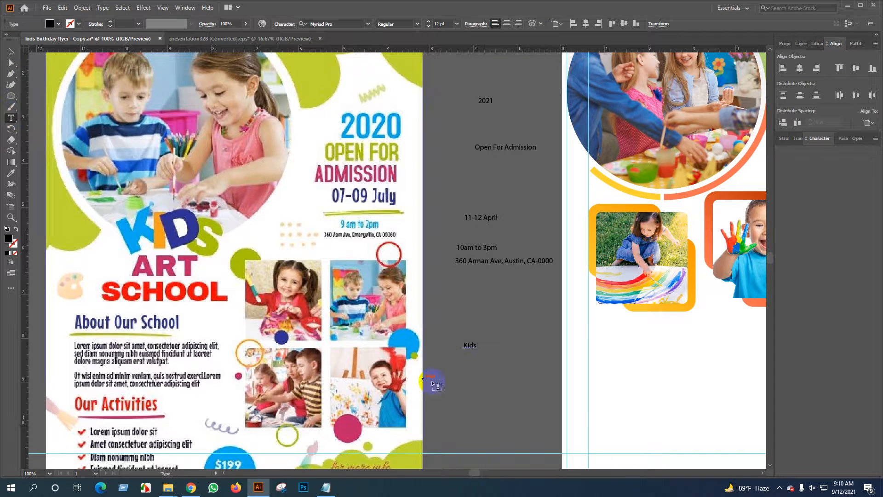
{"action": "left_click", "coordinate": [481, 388]}
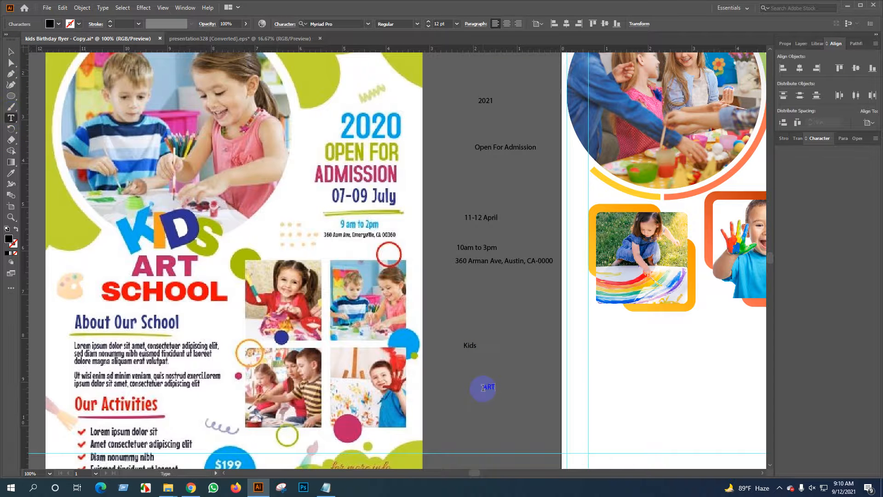
{"action": "left_click", "coordinate": [10, 52]}
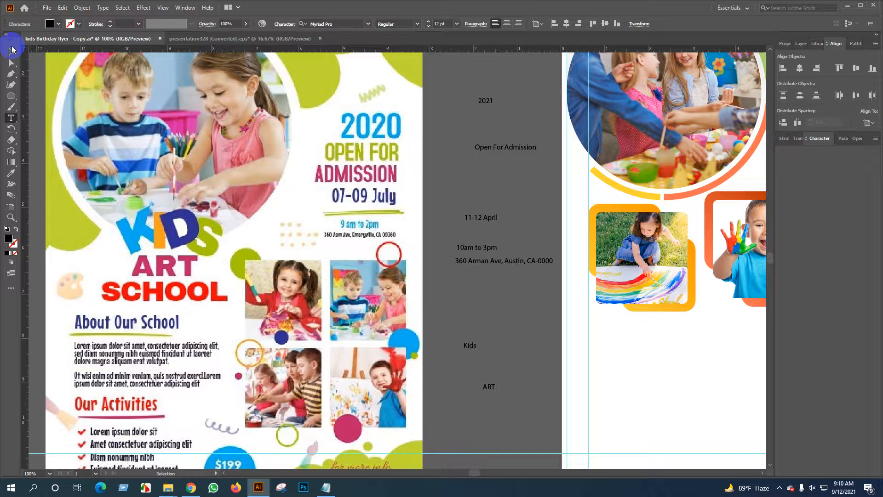
{"action": "left_click", "coordinate": [11, 118]}
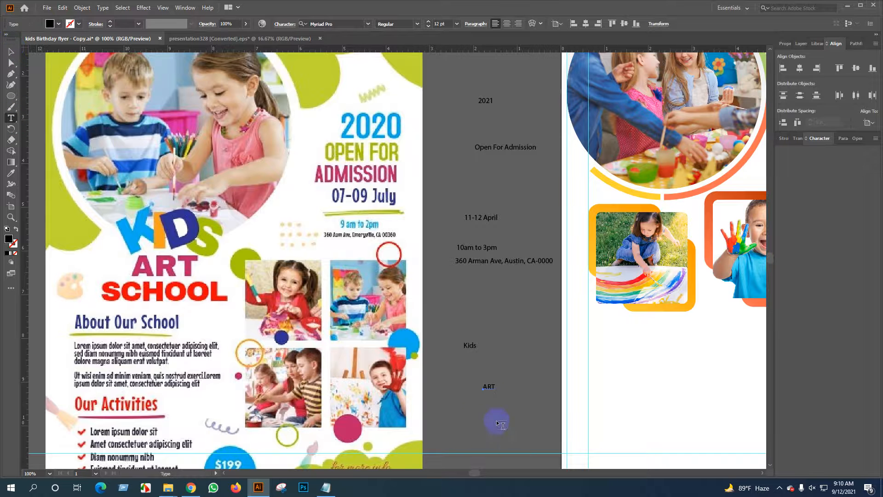
{"action": "left_click", "coordinate": [477, 413]}
{"action": "key", "text": "BackSpace"}
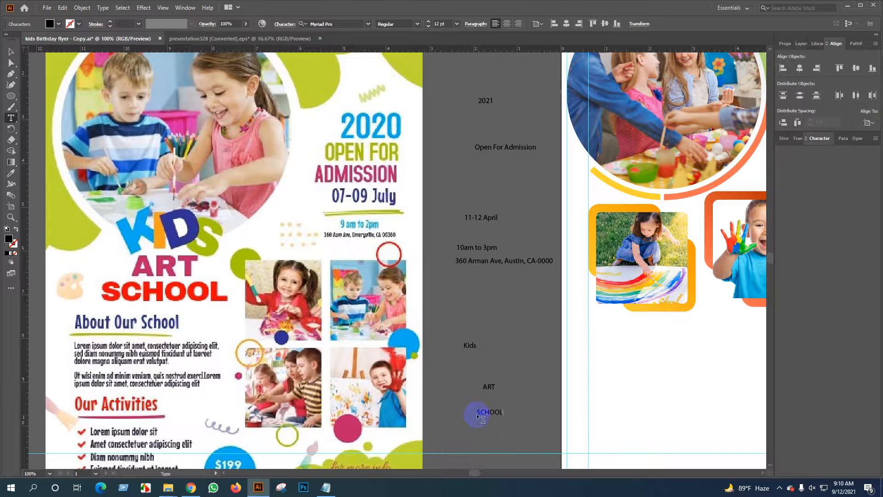
{"action": "key", "text": "Escape"}
Move the "Kids", "ART" and "SCHOOL" texts together to the upper-right corner area of the new flyer artboard.
{"action": "scroll", "coordinate": [429, 460], "scroll_direction": "down", "scroll_amount": 1}
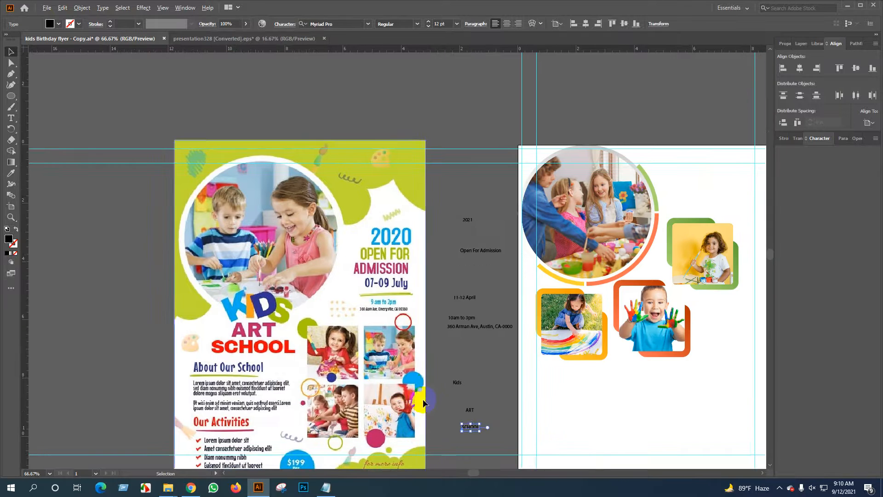
{"action": "left_click_drag", "start_coordinate": [423, 402], "coordinate": [303, 350]}
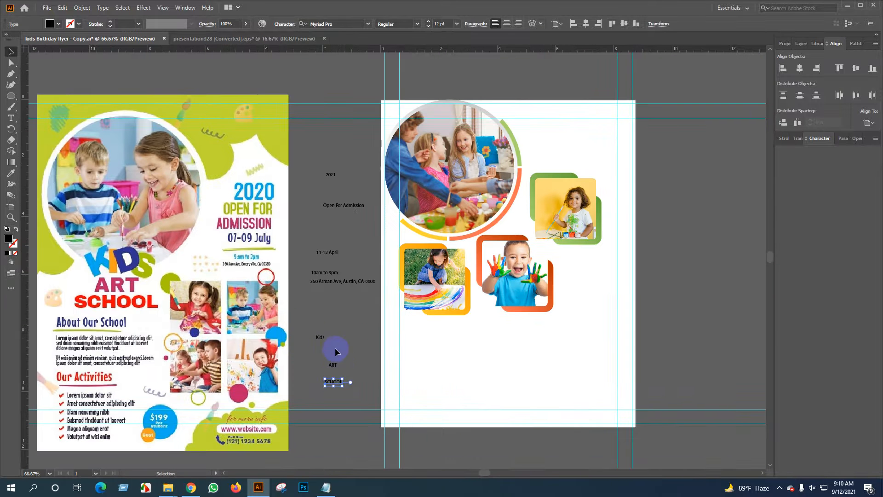
{"action": "left_click", "coordinate": [324, 344], "text": "shift"}
{"action": "left_click_drag", "start_coordinate": [320, 341], "coordinate": [623, 129]}
Select only the "Kids" text and remove the Libraries panel from the docked panel group.
{"action": "scroll", "coordinate": [658, 153], "scroll_direction": "up", "scroll_amount": 2}
{"action": "left_click_drag", "start_coordinate": [617, 188], "coordinate": [483, 345]}
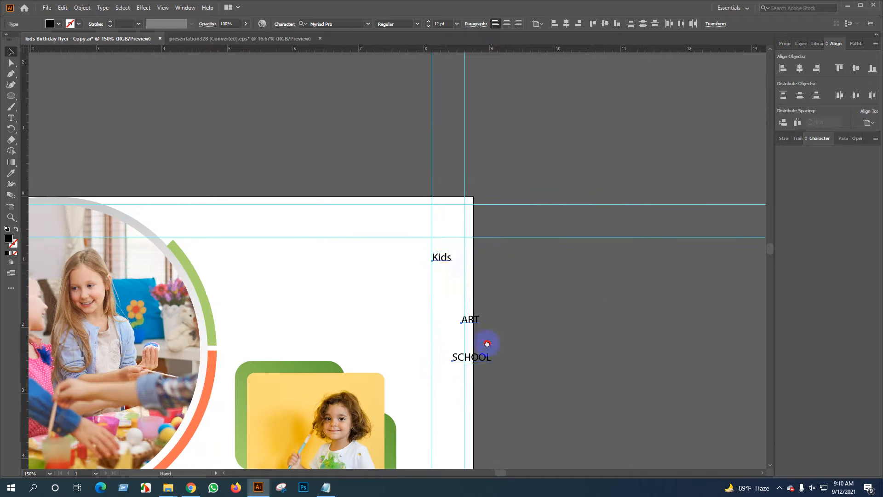
{"action": "left_click", "coordinate": [414, 240]}
{"action": "left_click_drag", "start_coordinate": [415, 240], "coordinate": [474, 284]}
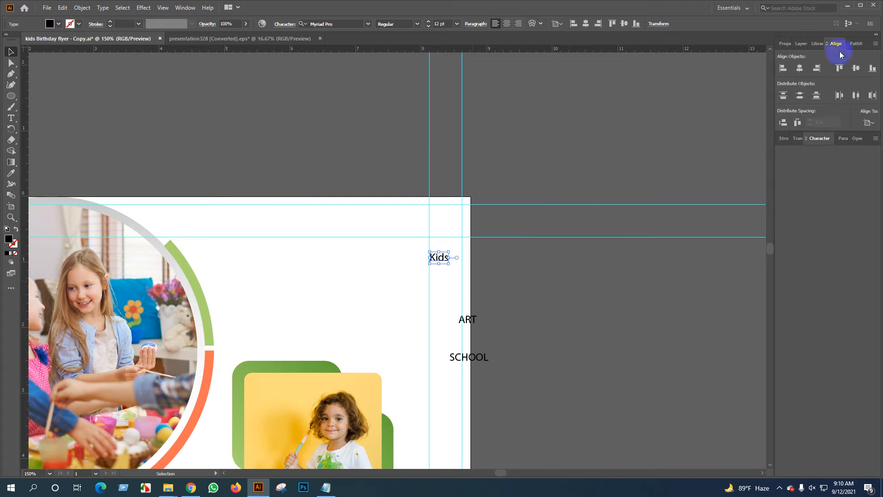
{"action": "left_click", "coordinate": [818, 45]}
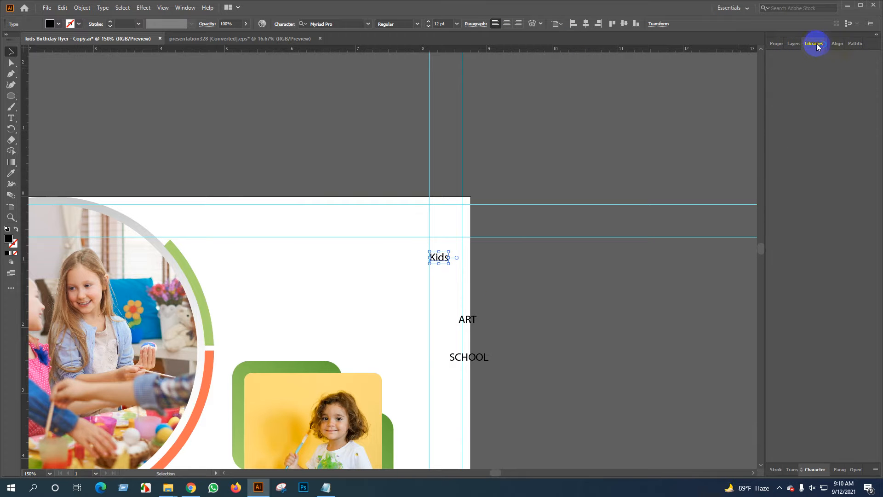
{"action": "left_click_drag", "start_coordinate": [818, 46], "coordinate": [708, 99]}
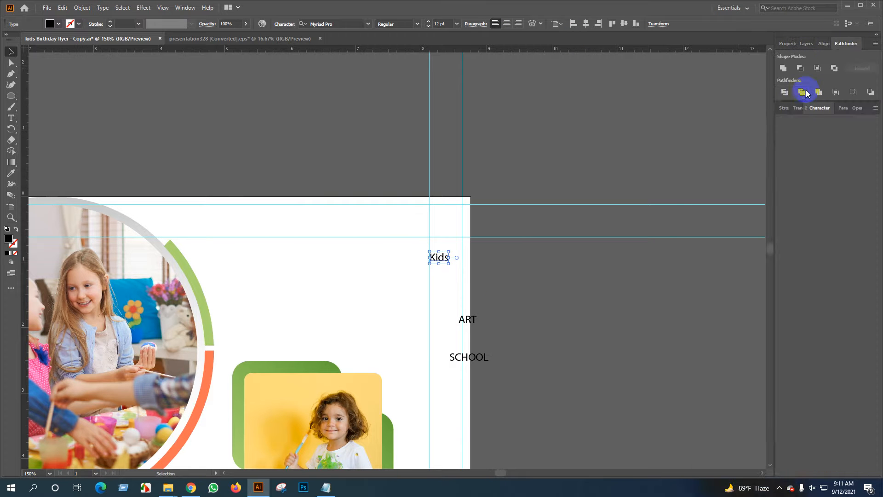
Set the "Kids" text in all caps through the expanded character options.
{"action": "left_click", "coordinate": [787, 45]}
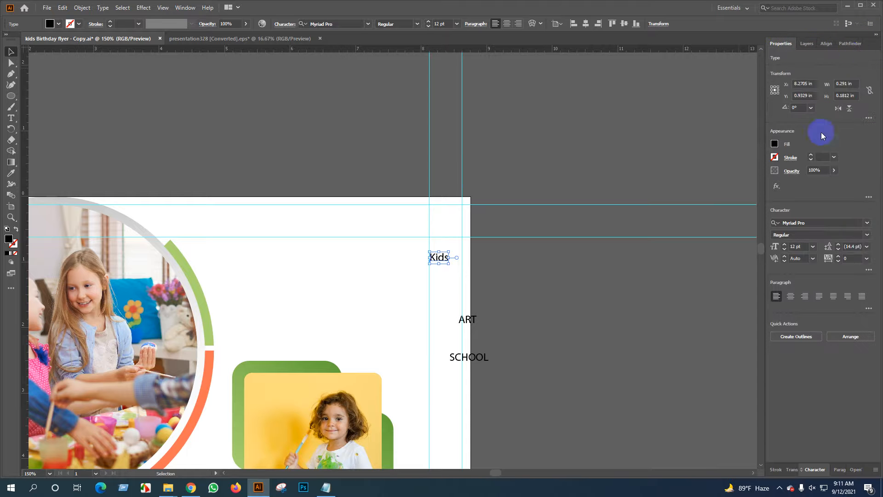
{"action": "left_click", "coordinate": [868, 198]}
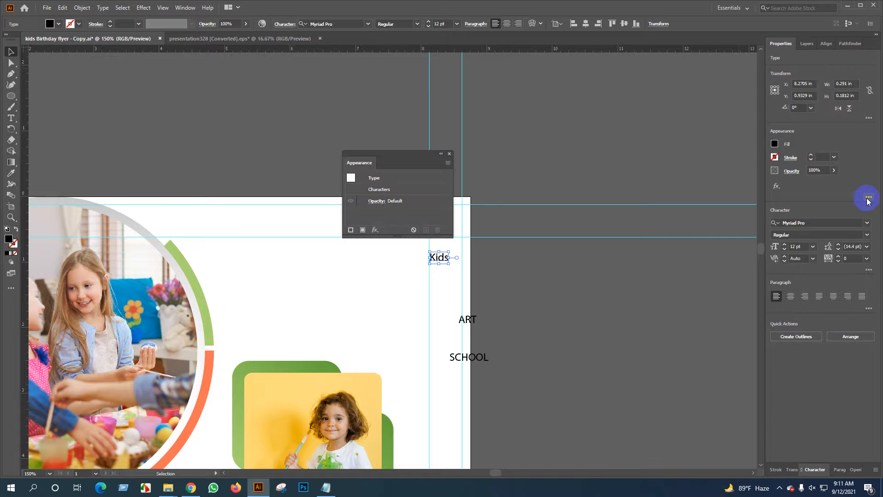
{"action": "left_click", "coordinate": [449, 155]}
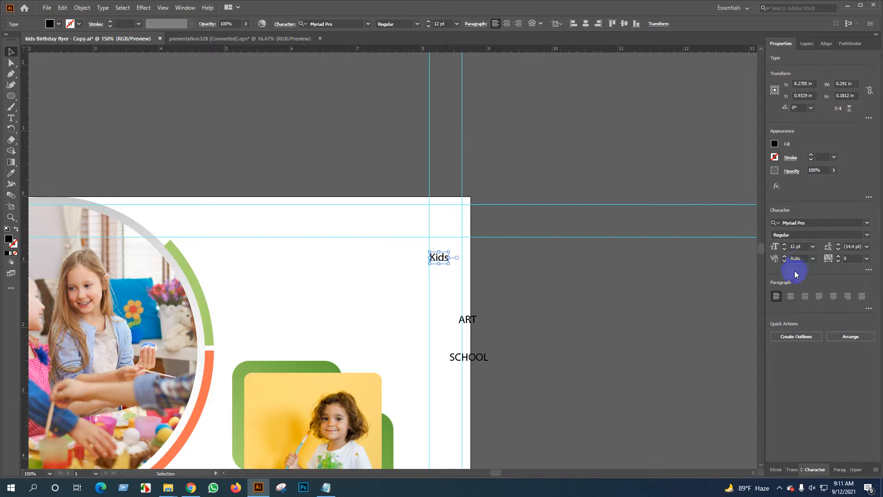
{"action": "double_click", "coordinate": [869, 273]}
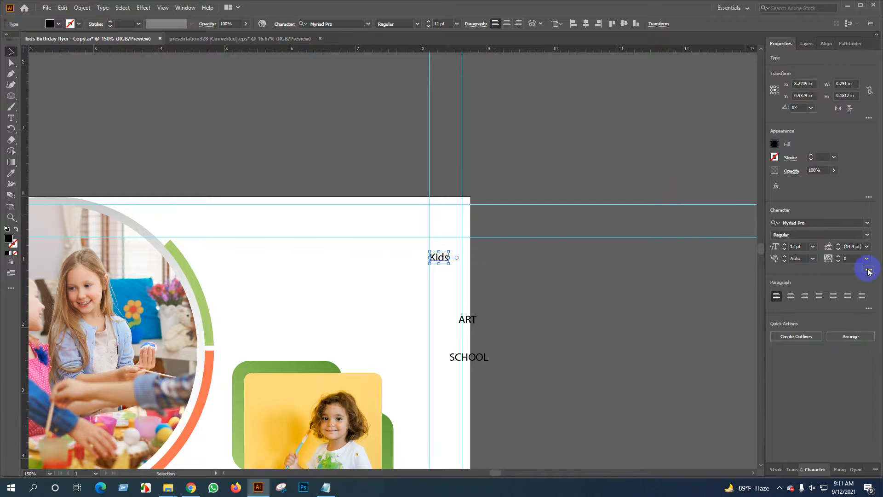
{"action": "left_click", "coordinate": [869, 272]}
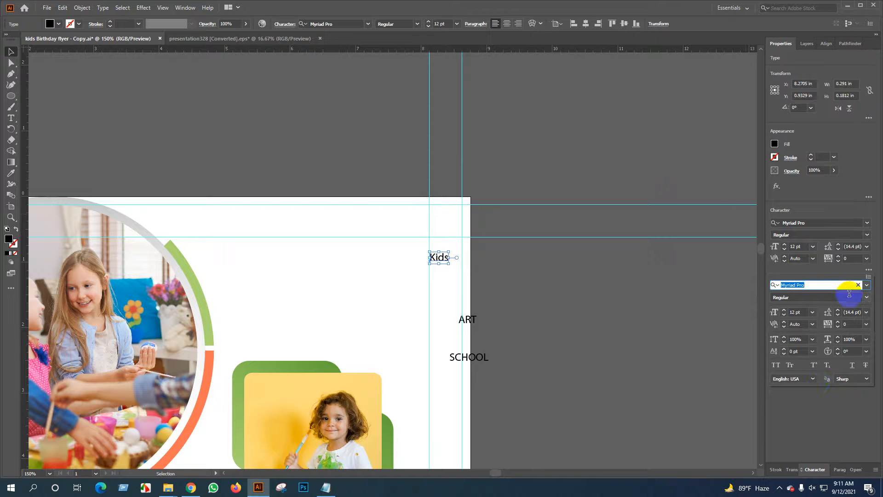
{"action": "left_click", "coordinate": [776, 365]}
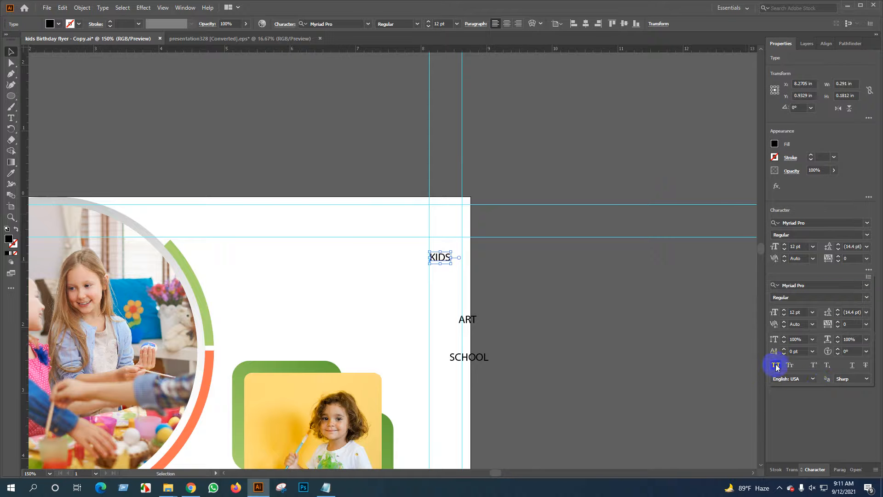
Apply the Blackout font to the "KIDS" text, then enlarge it to about 46.6 pt inside the artboard beside the circular photo.
{"action": "left_click", "coordinate": [867, 286]}
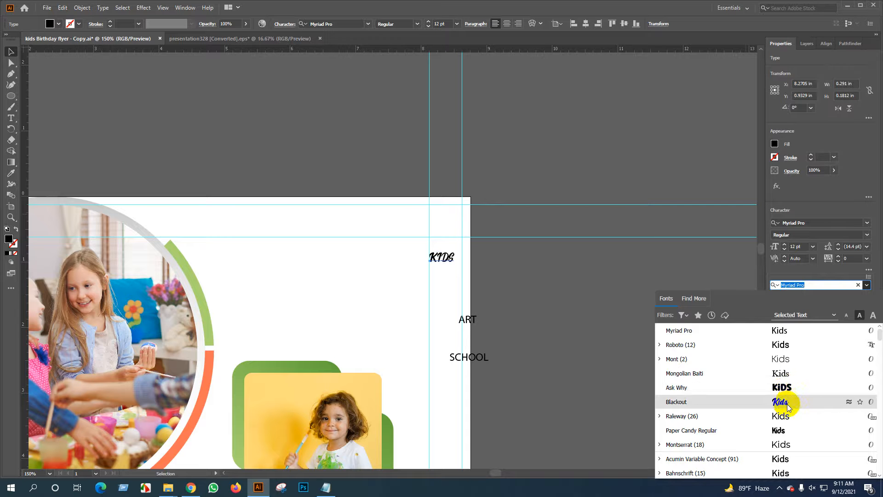
{"action": "left_click", "coordinate": [788, 401]}
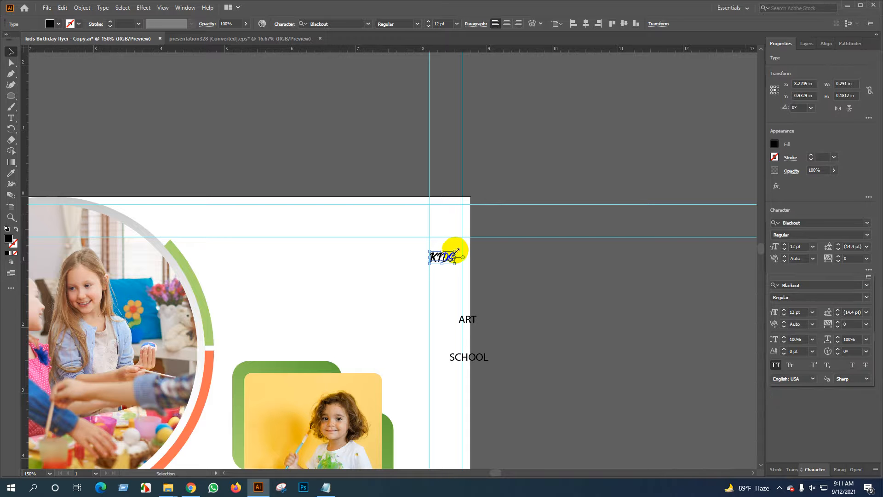
{"action": "left_click", "coordinate": [480, 241]}
{"action": "left_click", "coordinate": [504, 262]}
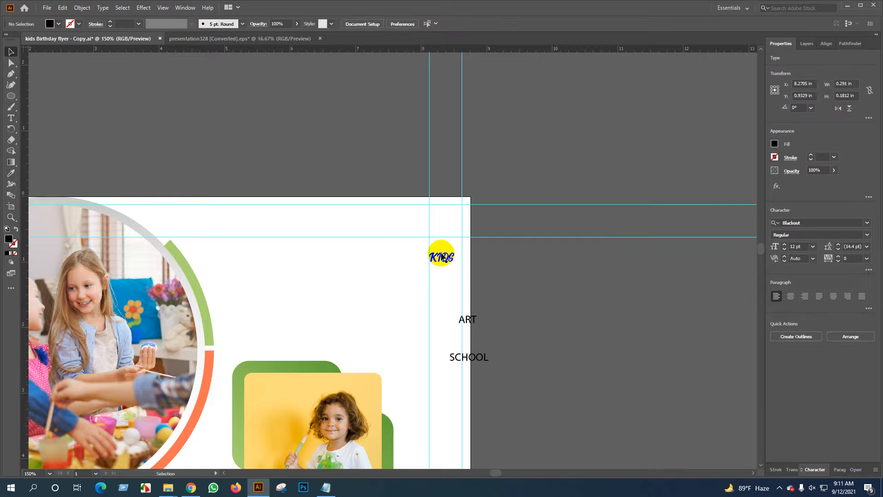
{"action": "left_click_drag", "start_coordinate": [422, 241], "coordinate": [352, 252]}
{"action": "left_click_drag", "start_coordinate": [381, 284], "coordinate": [442, 277]}
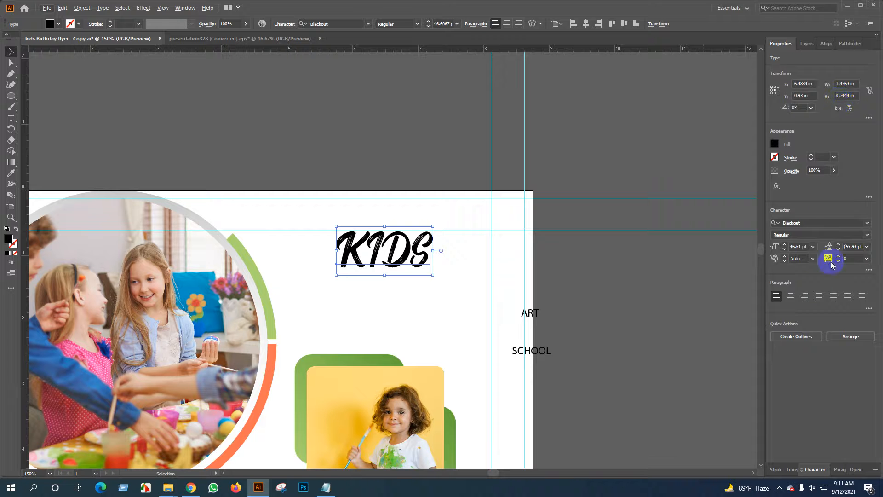
Browse the font list with live previews and change the "KIDS" text to the MAGIC WORLD font.
{"action": "left_click", "coordinate": [869, 224]}
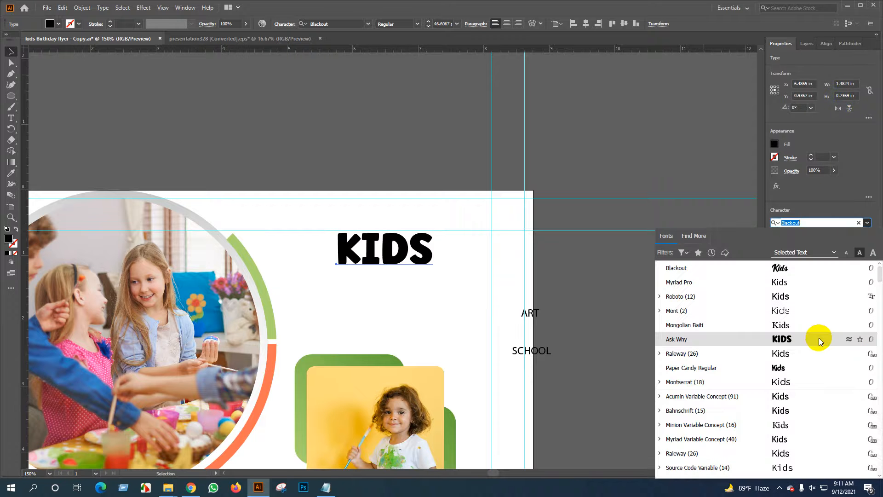
{"action": "scroll", "coordinate": [819, 341], "scroll_direction": "down", "scroll_amount": 4}
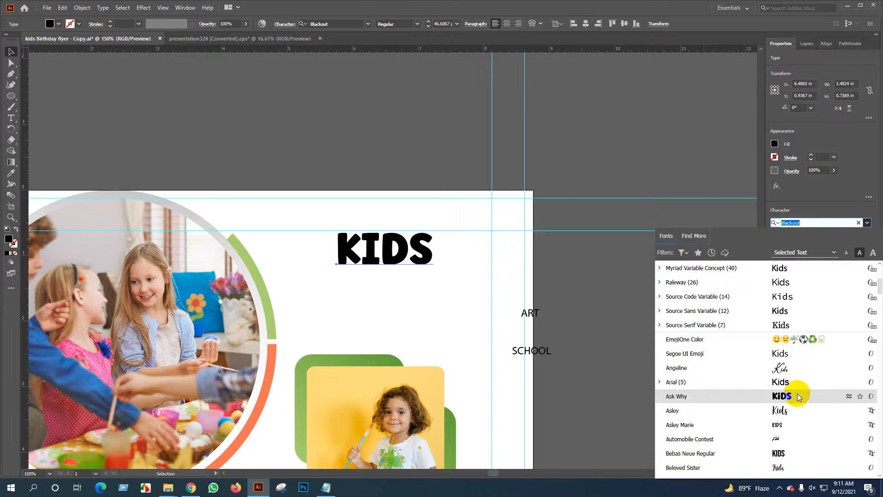
{"action": "scroll", "coordinate": [791, 398], "scroll_direction": "down", "scroll_amount": 4}
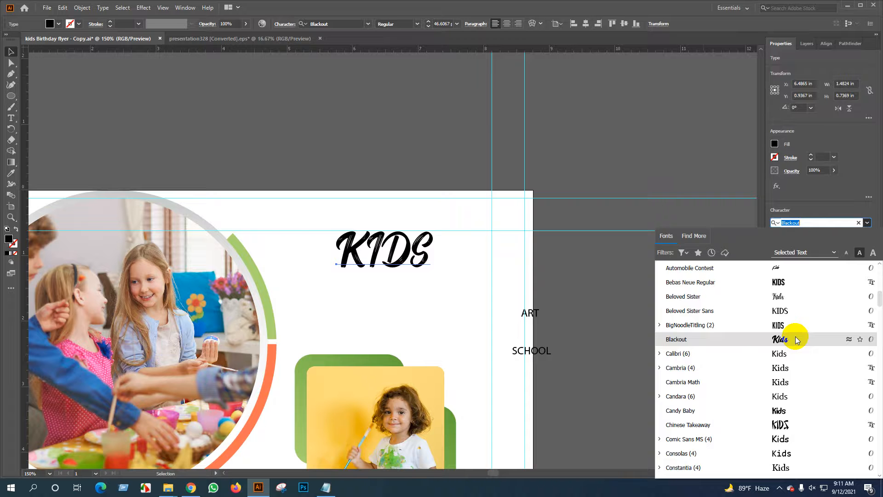
{"action": "scroll", "coordinate": [798, 340], "scroll_direction": "down", "scroll_amount": 4}
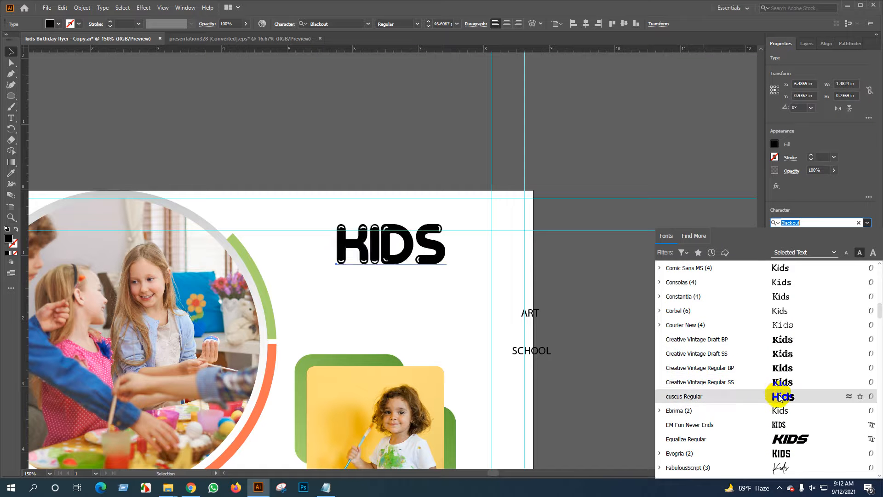
{"action": "scroll", "coordinate": [783, 339], "scroll_direction": "down", "scroll_amount": 10}
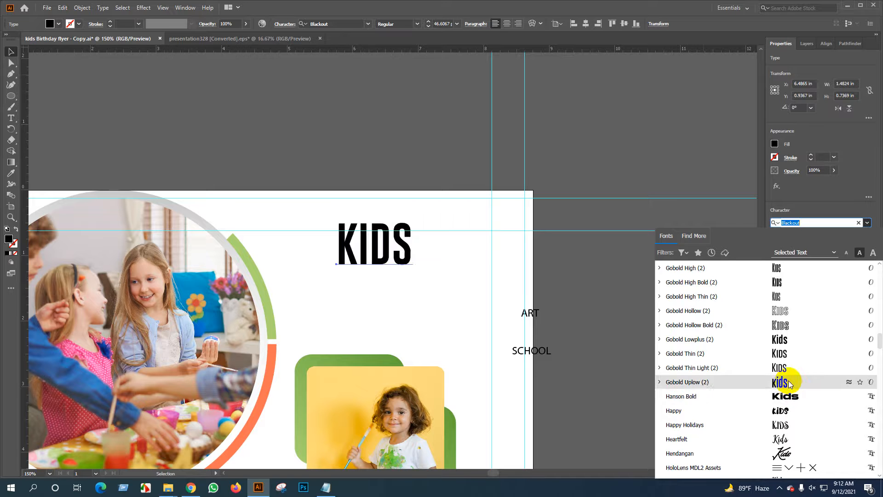
{"action": "scroll", "coordinate": [793, 398], "scroll_direction": "down", "scroll_amount": 10}
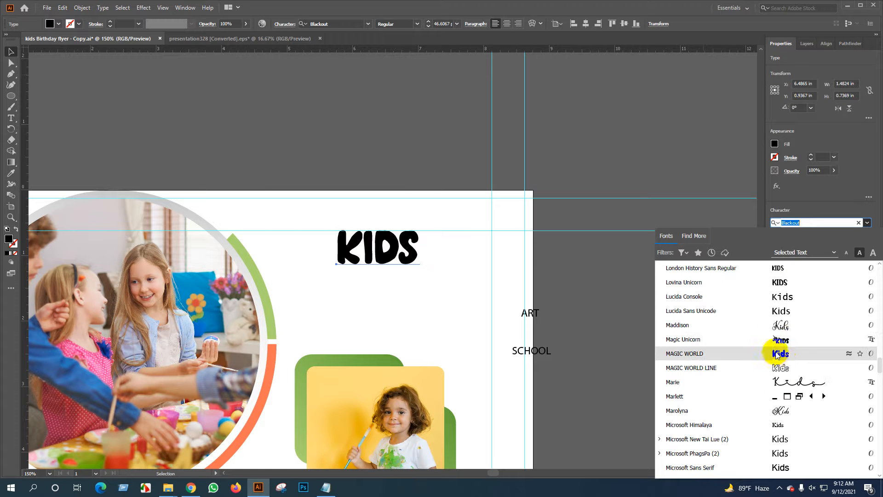
{"action": "left_click", "coordinate": [776, 353]}
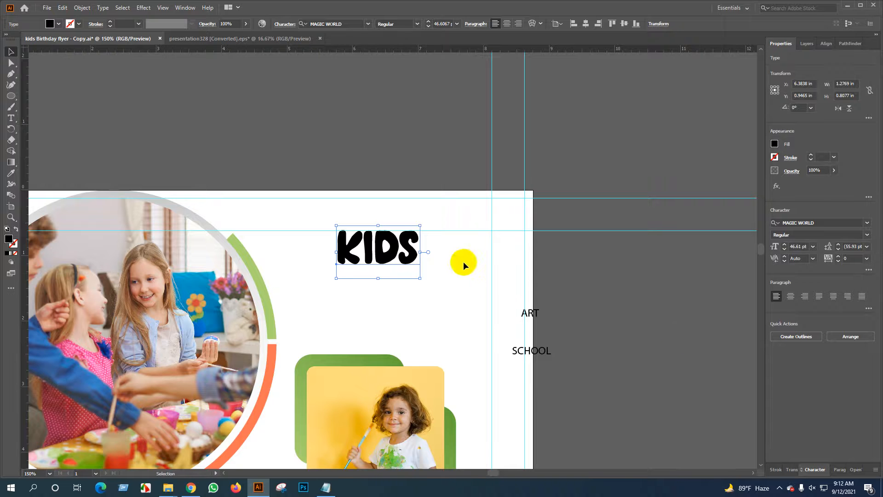
Enlarge the "KIDS" text to about 60 pt and convert it to outlines.
{"action": "scroll", "coordinate": [427, 272], "scroll_direction": "up", "scroll_amount": 1}
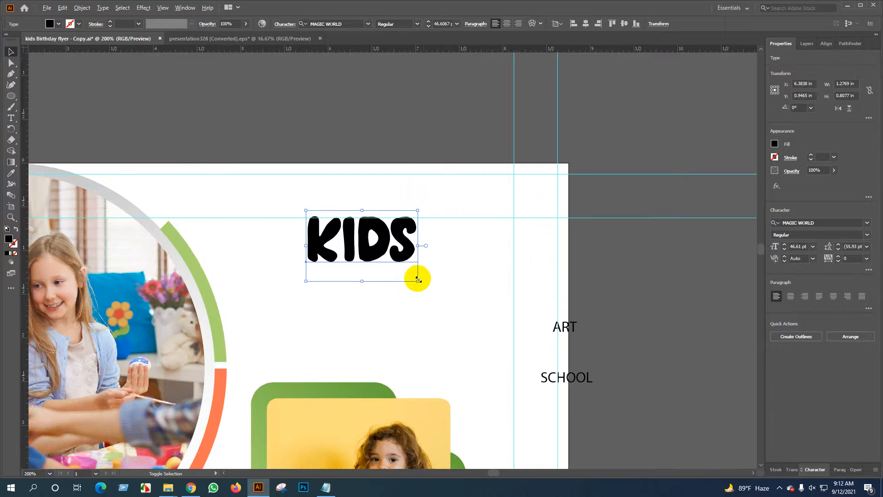
{"action": "left_click_drag", "start_coordinate": [418, 280], "coordinate": [470, 292]}
{"action": "right_click", "coordinate": [367, 225]}
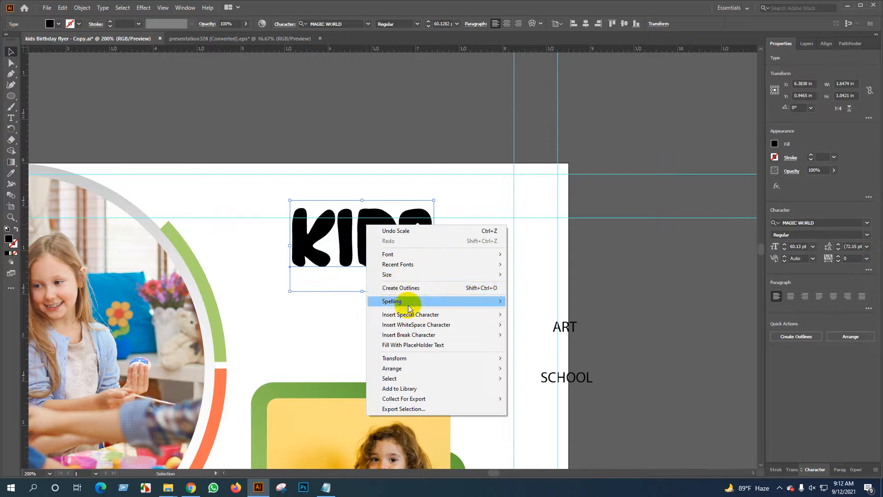
{"action": "left_click", "coordinate": [397, 288]}
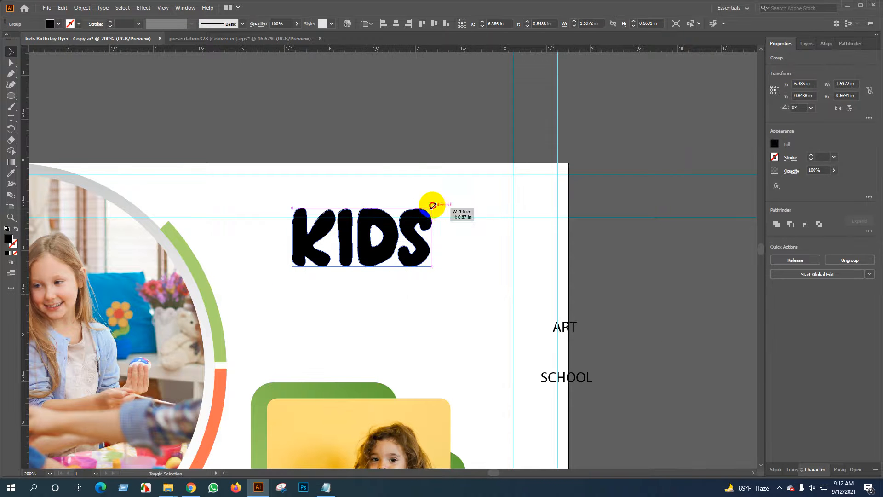
Resize the outlined "KIDS" to about 1.63 by 0.68 in, with its top edge on the lower horizontal guide.
{"action": "left_click_drag", "start_coordinate": [432, 206], "coordinate": [452, 200]}
{"action": "left_click_drag", "start_coordinate": [403, 240], "coordinate": [412, 273]}
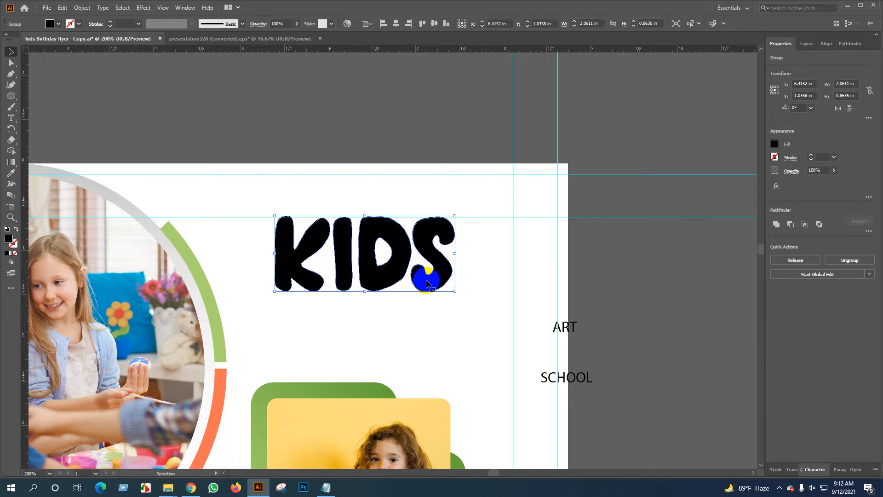
{"action": "key", "text": "Down"}
{"action": "key", "text": "Down"}
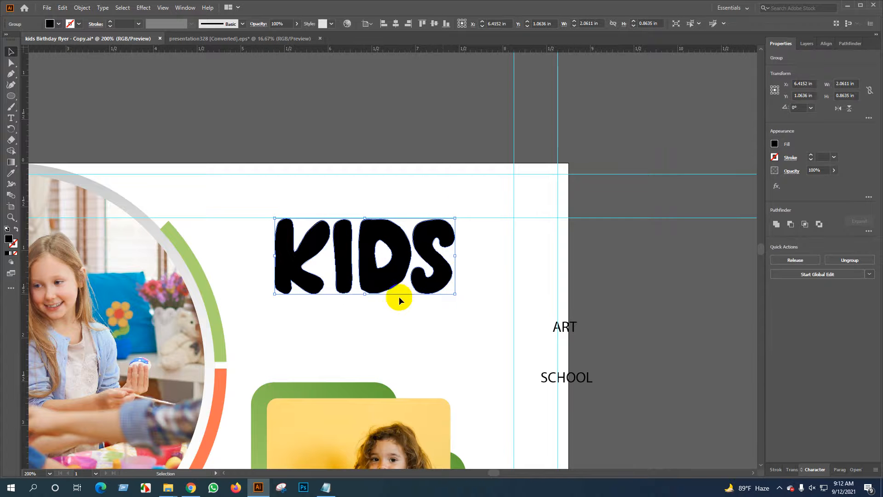
{"action": "left_click_drag", "start_coordinate": [365, 294], "coordinate": [366, 279]}
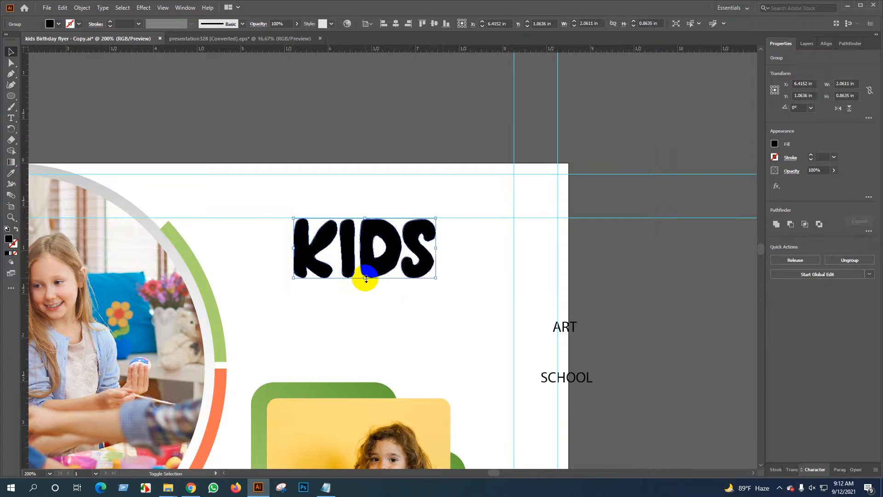
Ungroup the "KIDS" letters and fill the D with the light green sampled from the arc around the circular photo.
{"action": "right_click", "coordinate": [375, 244]}
{"action": "left_click", "coordinate": [403, 323]}
{"action": "left_click", "coordinate": [391, 302]}
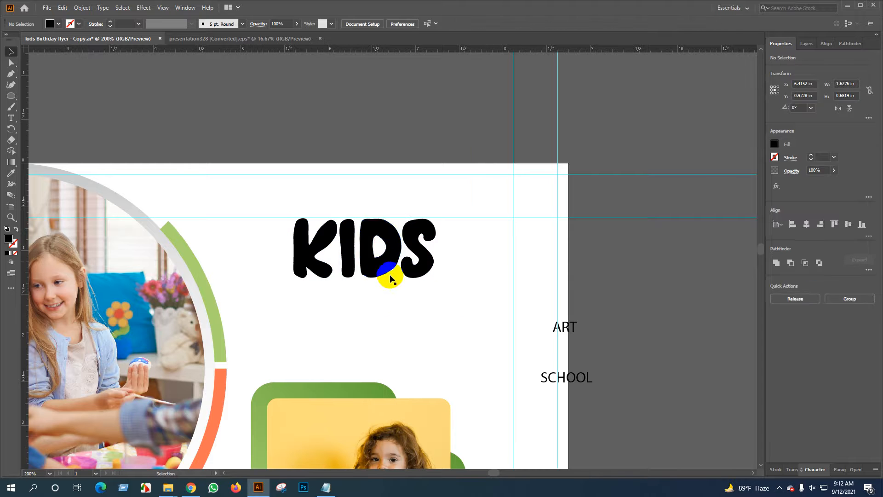
{"action": "left_click", "coordinate": [383, 256]}
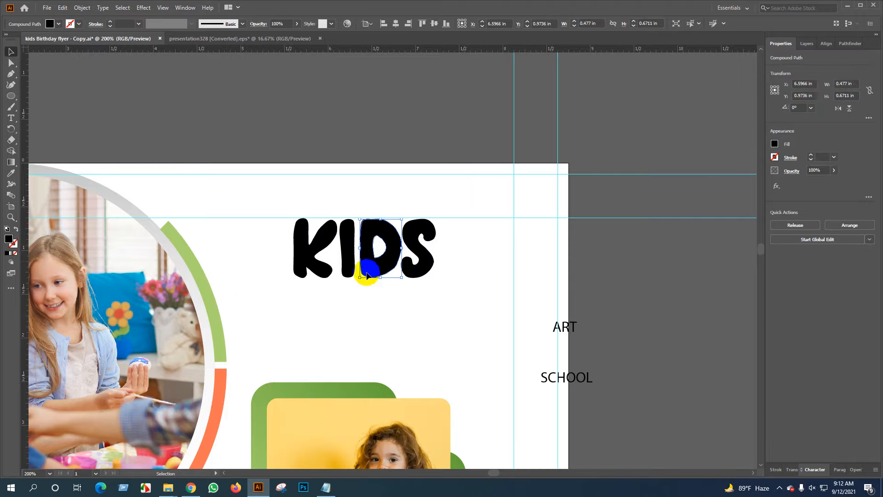
{"action": "key", "text": "i"}
{"action": "left_click", "coordinate": [218, 305]}
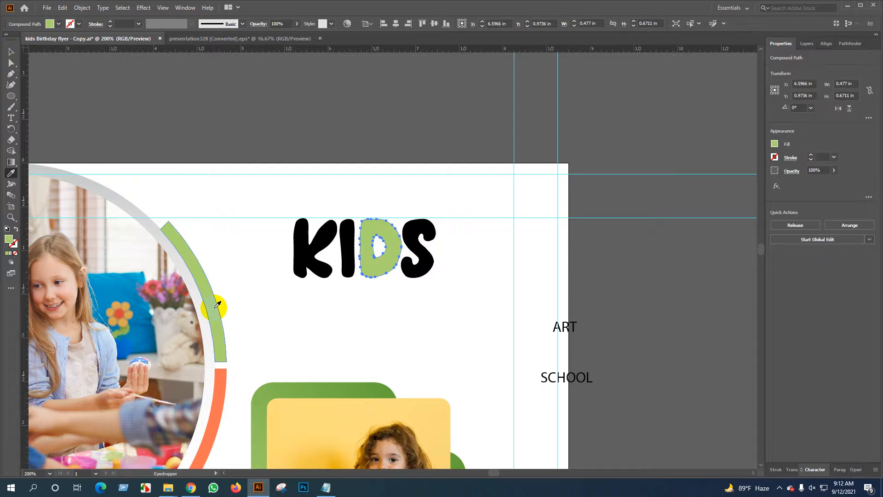
Fill the letter K with the orange sampled from the arc around the circular photo.
{"action": "key", "text": "c"}
{"action": "left_click", "coordinate": [304, 258]}
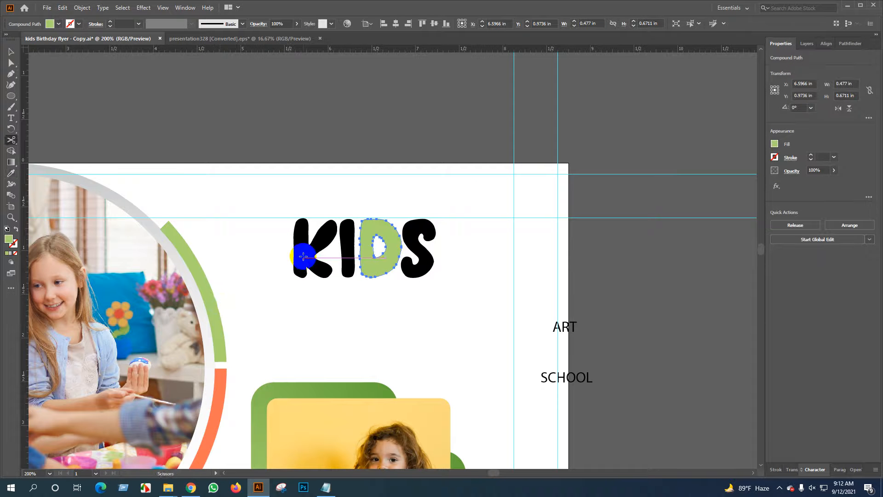
{"action": "left_click", "coordinate": [304, 256]}
{"action": "key", "text": "i"}
{"action": "left_click", "coordinate": [225, 391]}
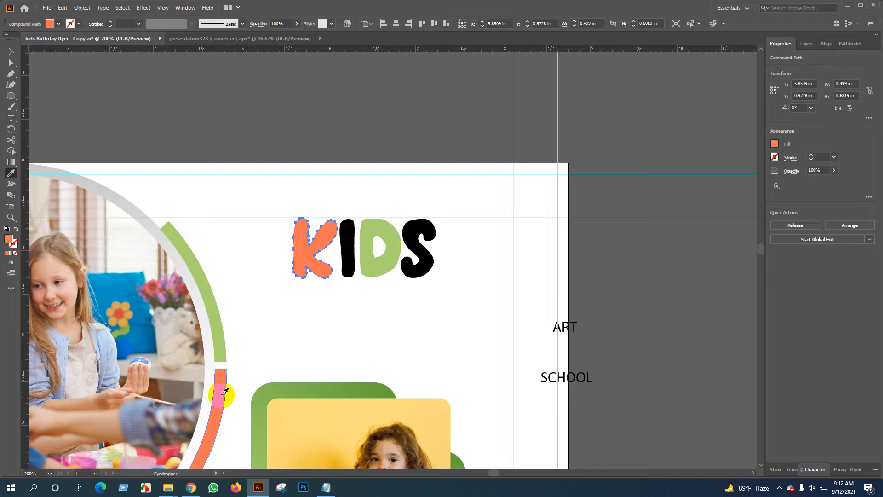
{"action": "key", "text": "v"}
{"action": "left_click", "coordinate": [346, 257]}
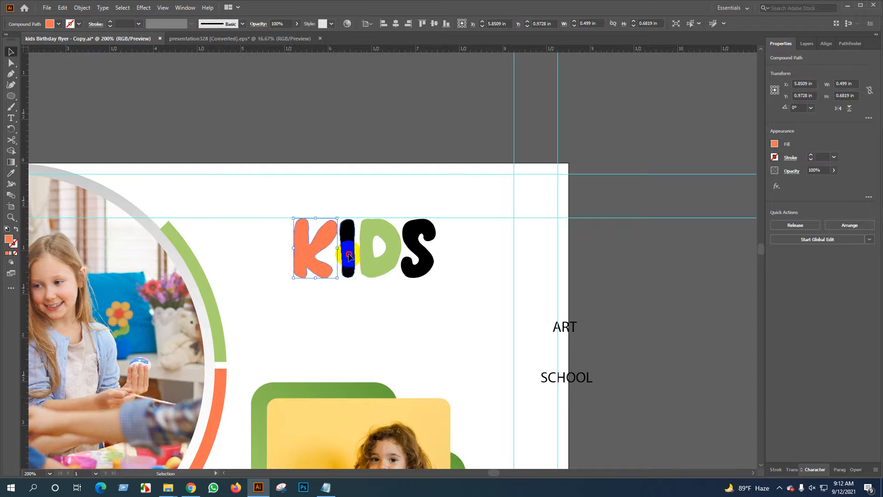
{"action": "scroll", "coordinate": [343, 311], "scroll_direction": "down", "scroll_amount": 1}
{"action": "left_click_drag", "start_coordinate": [289, 386], "coordinate": [344, 301]}
{"action": "key", "text": "i"}
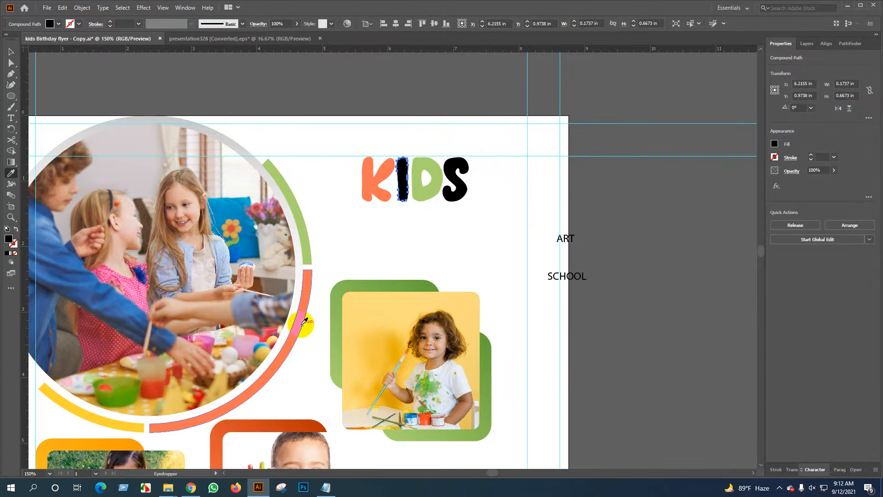
Fill the letter S with the yellow-orange gradient sampled from the photo frame below the circular photo.
{"action": "key", "text": "v"}
{"action": "left_click", "coordinate": [461, 190]}
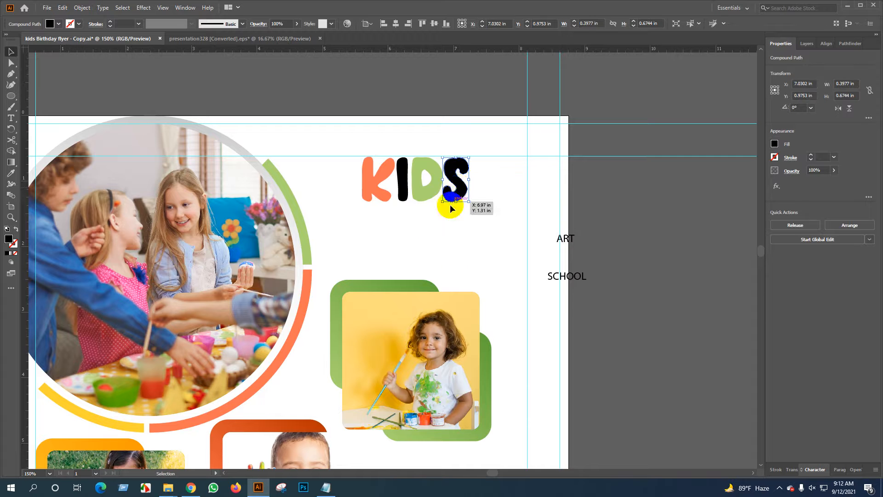
{"action": "key", "text": "i"}
{"action": "left_click", "coordinate": [123, 437]}
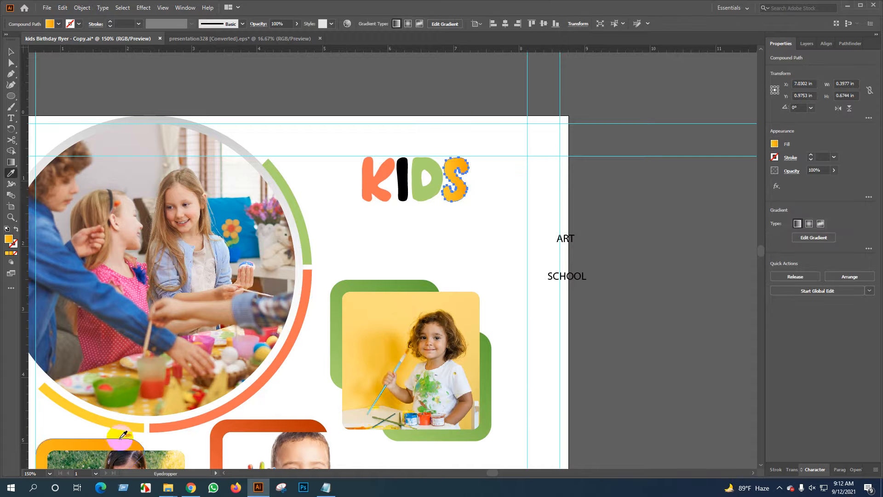
Group the four "KIDS" letters together again and deselect them.
{"action": "key", "text": "v"}
{"action": "left_click", "coordinate": [473, 221]}
{"action": "left_click_drag", "start_coordinate": [473, 221], "coordinate": [320, 200]}
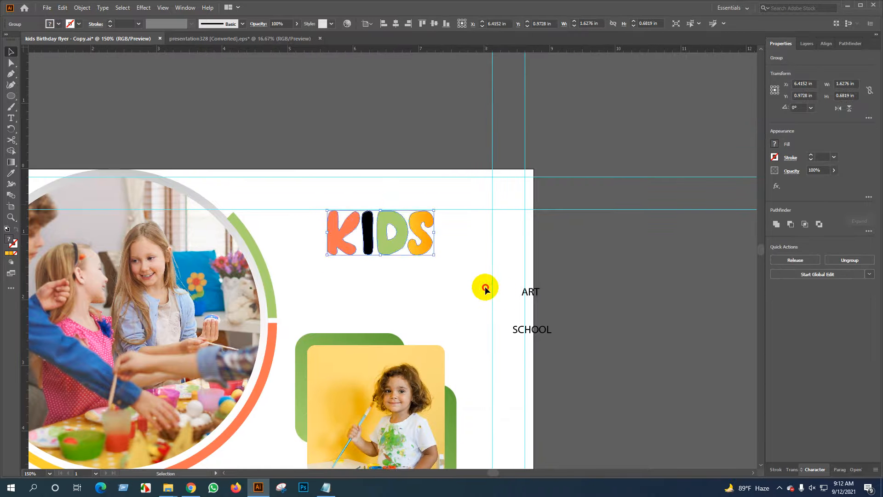
{"action": "left_click", "coordinate": [505, 280]}
Set the font of the words "ART" and "SCHOOL" to Chinese Takeaway and deselect them.
{"action": "left_click", "coordinate": [530, 292]}
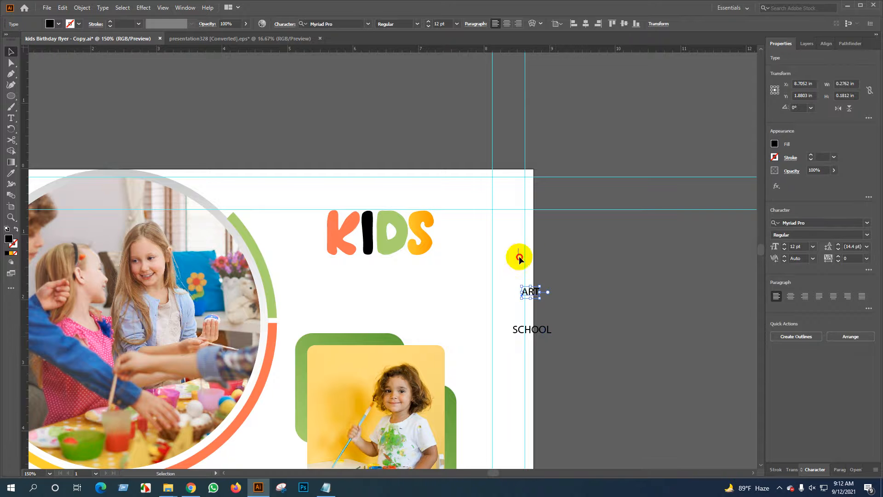
{"action": "left_click", "coordinate": [547, 332], "text": "shift"}
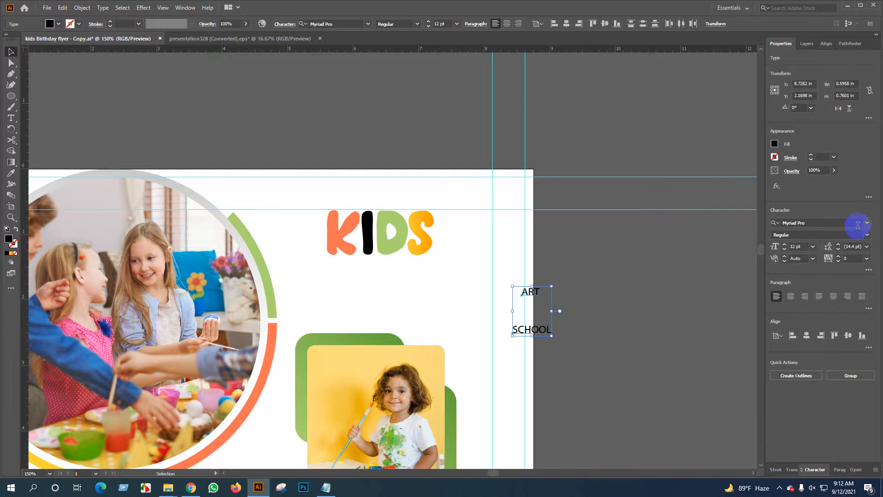
{"action": "left_click", "coordinate": [866, 223]}
{"action": "scroll", "coordinate": [809, 331], "scroll_direction": "up", "scroll_amount": 1}
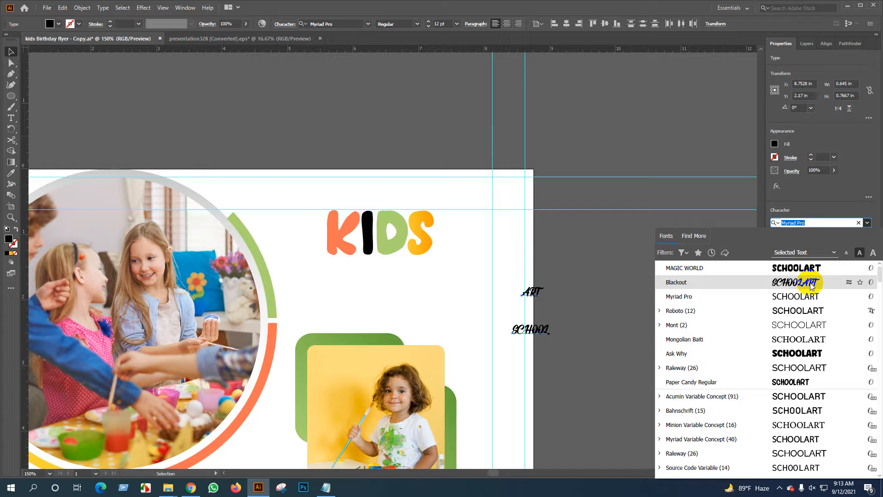
{"action": "scroll", "coordinate": [812, 285], "scroll_direction": "down", "scroll_amount": 6}
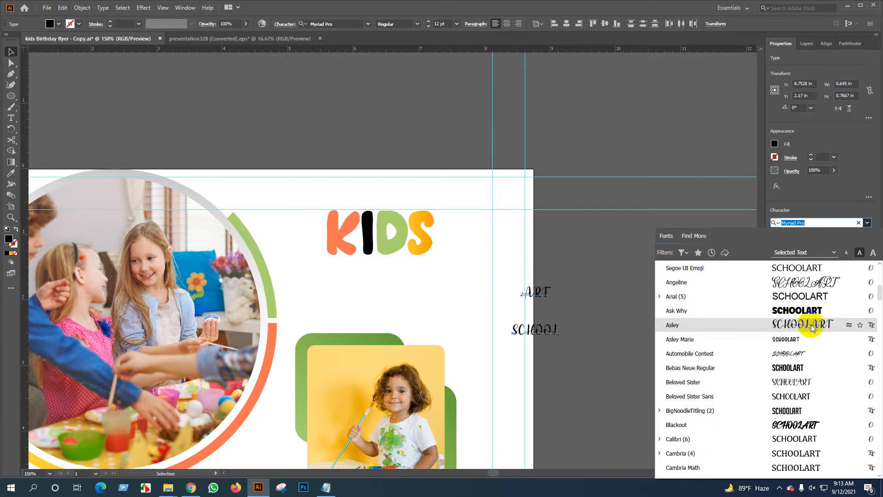
{"action": "scroll", "coordinate": [787, 421], "scroll_direction": "down", "scroll_amount": 4}
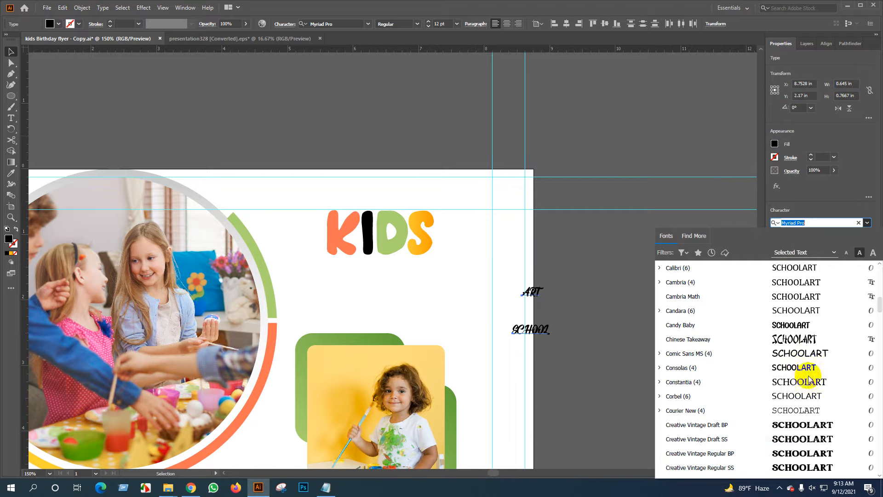
{"action": "left_click", "coordinate": [801, 342]}
{"action": "left_click", "coordinate": [680, 319]}
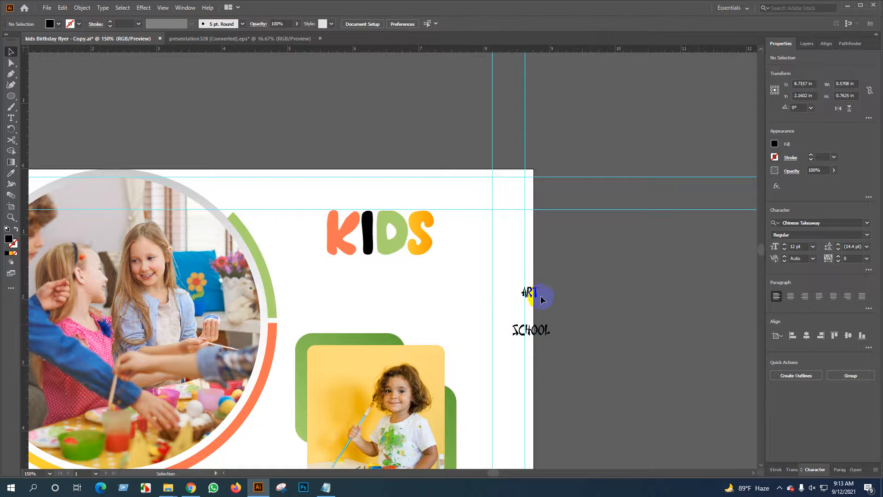
Enlarge "ART" and "SCHOOL" together to about 21.58 pt and stack them closely beneath "KIDS".
{"action": "scroll", "coordinate": [534, 318], "scroll_direction": "up", "scroll_amount": 4}
{"action": "scroll", "coordinate": [582, 318], "scroll_direction": "down", "scroll_amount": 1}
{"action": "left_click_drag", "start_coordinate": [596, 274], "coordinate": [593, 303]}
{"action": "left_click_drag", "start_coordinate": [522, 262], "coordinate": [660, 404]}
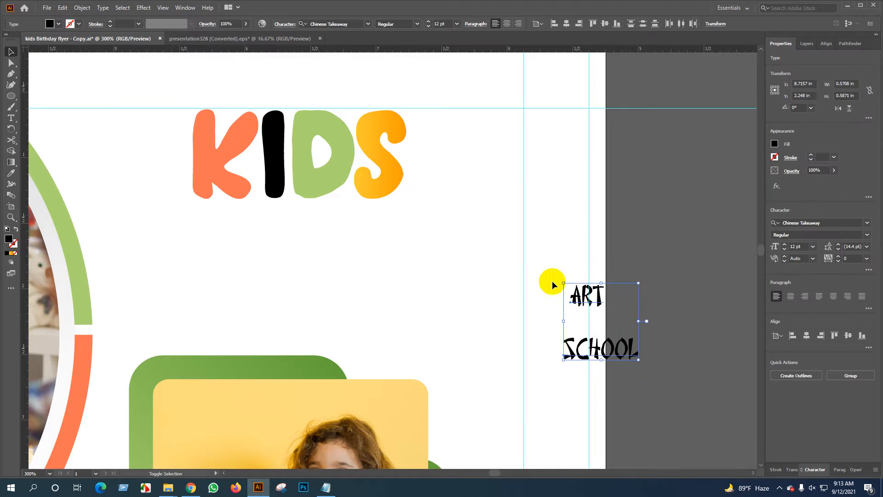
{"action": "left_click_drag", "start_coordinate": [565, 282], "coordinate": [284, 219]}
{"action": "left_click", "coordinate": [352, 331]}
{"action": "left_click_drag", "start_coordinate": [352, 330], "coordinate": [364, 283]}
{"action": "scroll", "coordinate": [403, 315], "scroll_direction": "down", "scroll_amount": 1}
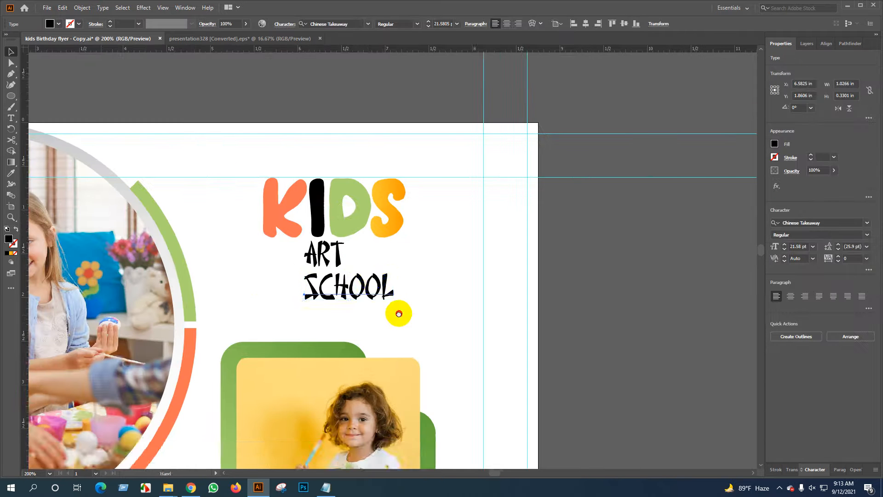
Enlarge "SCHOOL" to about 38.94 pt and position it just below "ART".
{"action": "left_click_drag", "start_coordinate": [398, 313], "coordinate": [422, 344]}
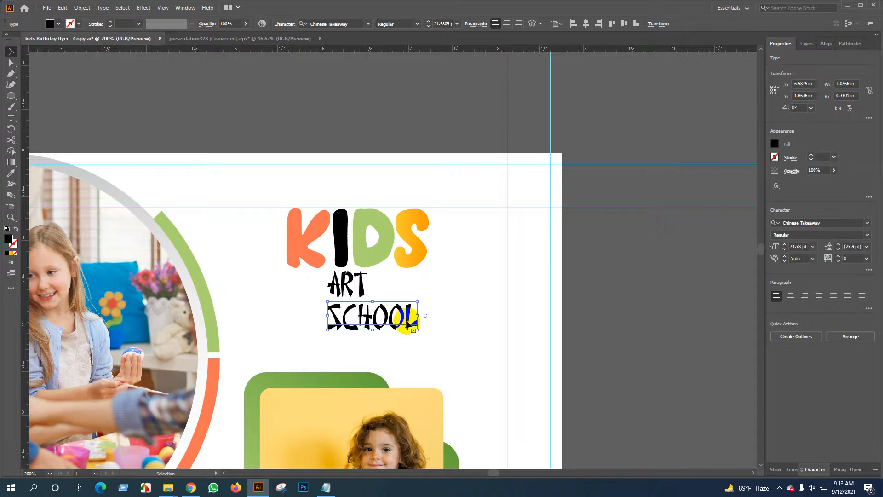
{"action": "left_click_drag", "start_coordinate": [418, 296], "coordinate": [489, 278]}
{"action": "left_click_drag", "start_coordinate": [427, 324], "coordinate": [413, 339]}
Scale the "KIDS" group down proportionally to about 1.47 in wide.
{"action": "left_click", "coordinate": [405, 275]}
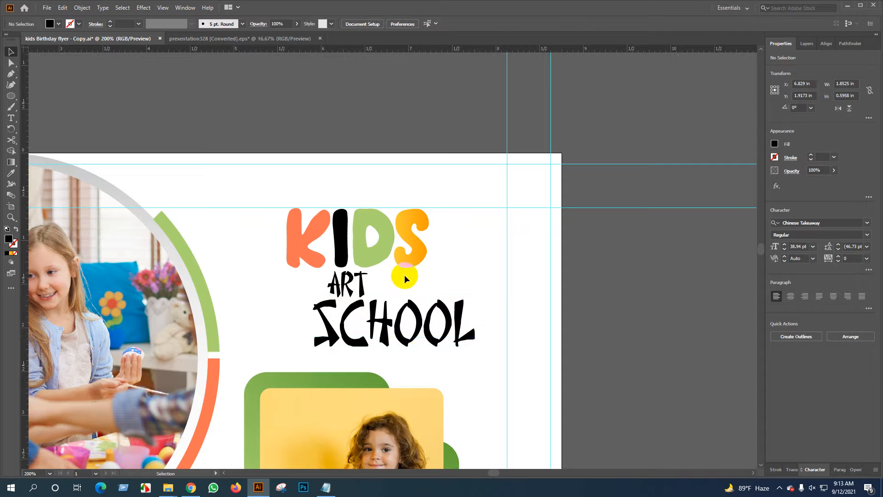
{"action": "left_click", "coordinate": [399, 338]}
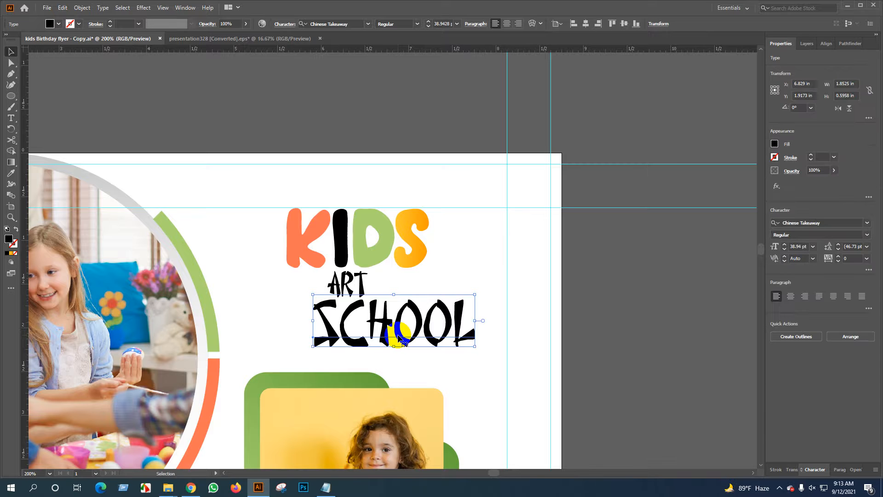
{"action": "left_click", "coordinate": [382, 264]}
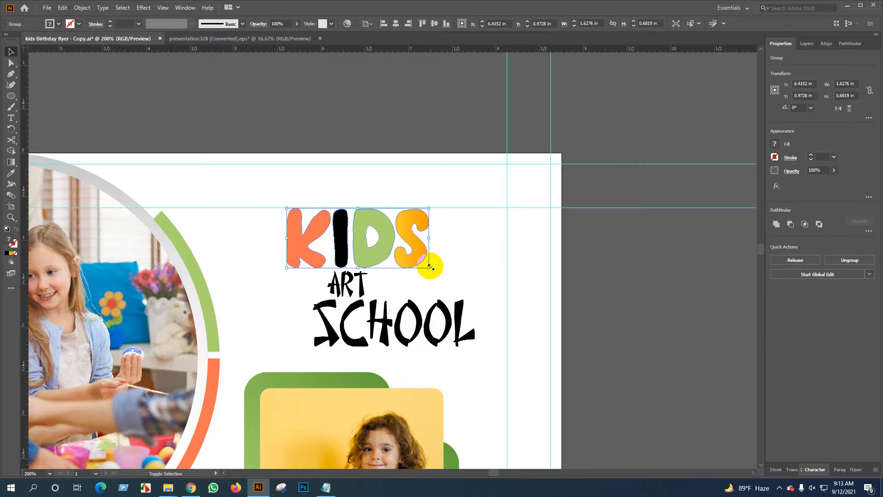
{"action": "left_click_drag", "start_coordinate": [430, 266], "coordinate": [423, 263]}
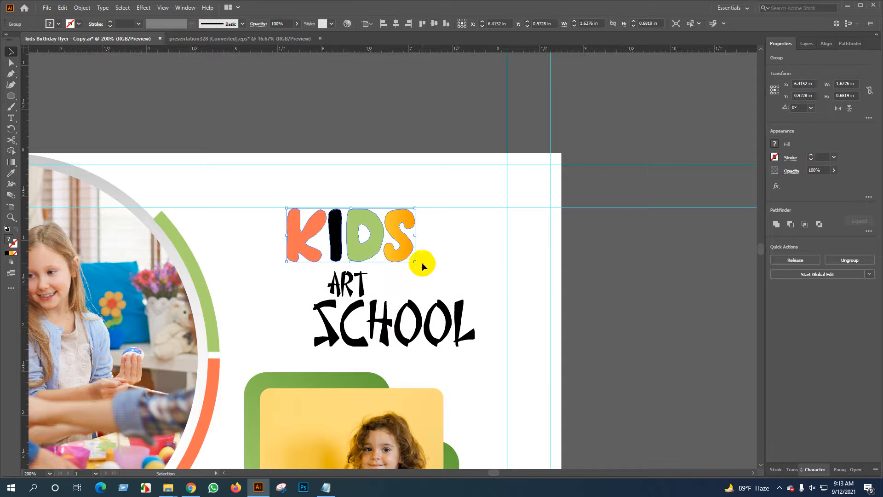
Fill the word "ART" with a bright pink swatch and deselect it.
{"action": "scroll", "coordinate": [344, 287], "scroll_direction": "up", "scroll_amount": 2}
{"action": "left_click_drag", "start_coordinate": [343, 286], "coordinate": [344, 277]}
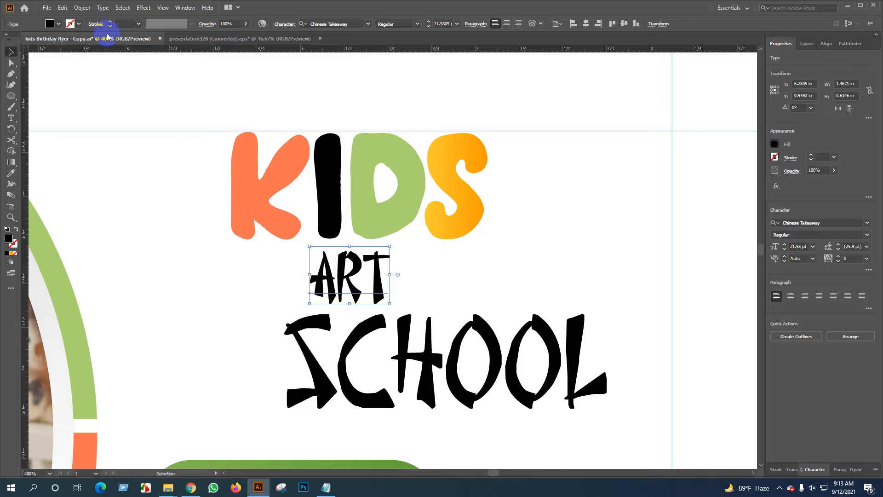
{"action": "left_click", "coordinate": [59, 25]}
{"action": "left_click", "coordinate": [32, 40]}
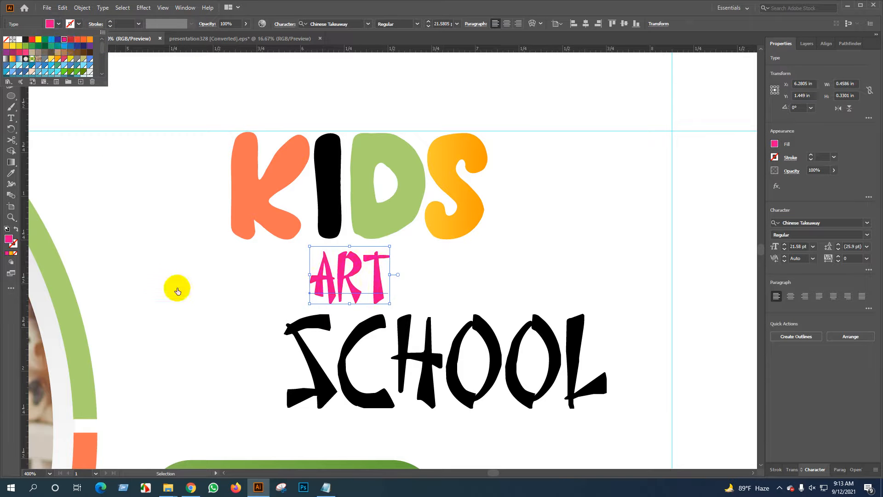
{"action": "left_click", "coordinate": [178, 287]}
{"action": "left_click", "coordinate": [178, 283]}
Move "SCHOOL" so its left edge lines up with the start of "ART".
{"action": "left_click", "coordinate": [365, 403]}
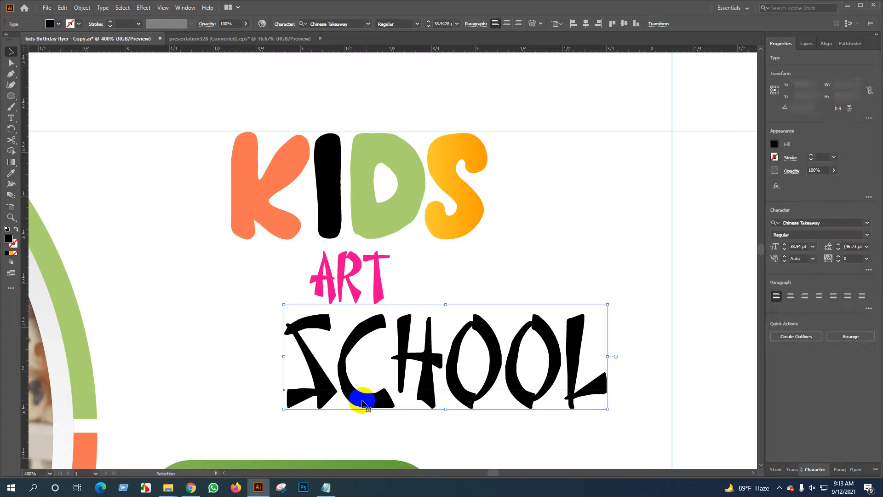
{"action": "left_click_drag", "start_coordinate": [363, 403], "coordinate": [386, 395]}
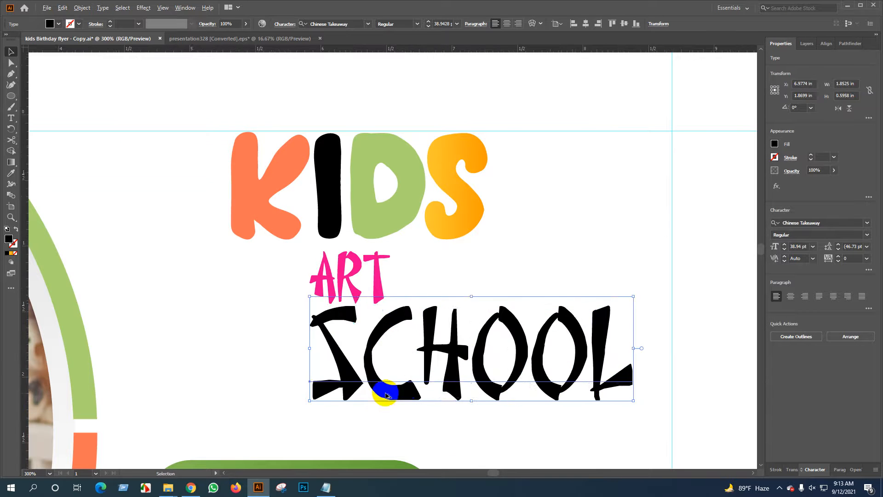
{"action": "key", "text": "ctrl+minus"}
Ungroup the "KIDS" letters and shift the letter K slightly left, away from the I.
{"action": "right_click", "coordinate": [308, 201]}
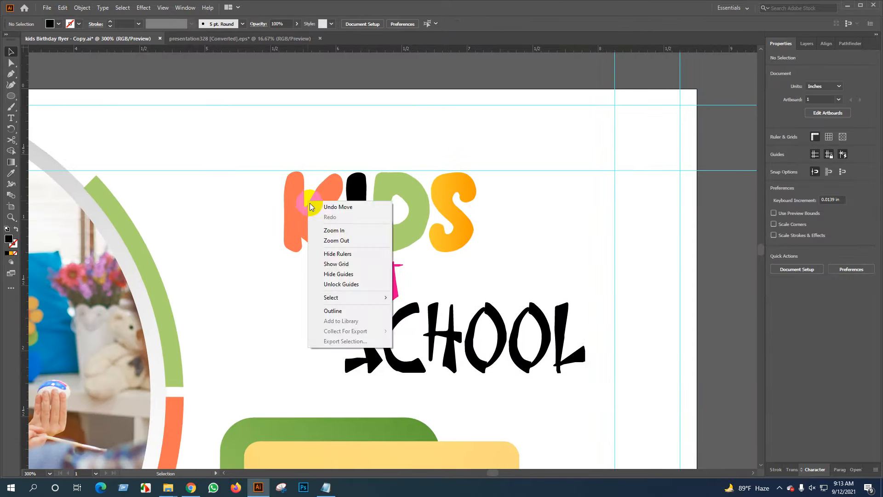
{"action": "right_click", "coordinate": [295, 204]}
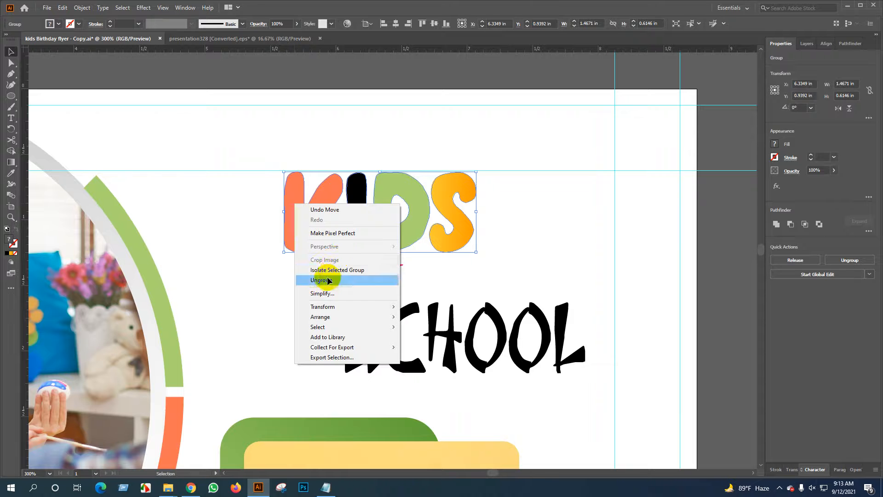
{"action": "left_click", "coordinate": [332, 280]}
{"action": "left_click", "coordinate": [299, 232]}
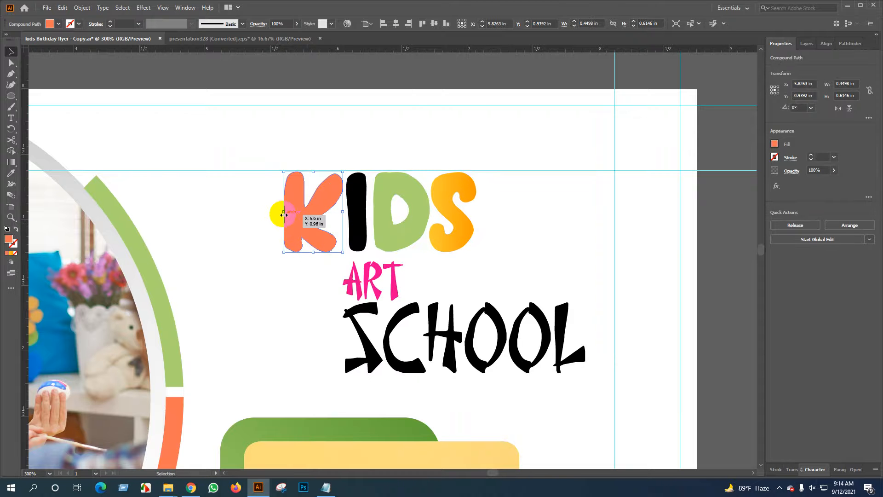
{"action": "left_click_drag", "start_coordinate": [284, 215], "coordinate": [275, 214]}
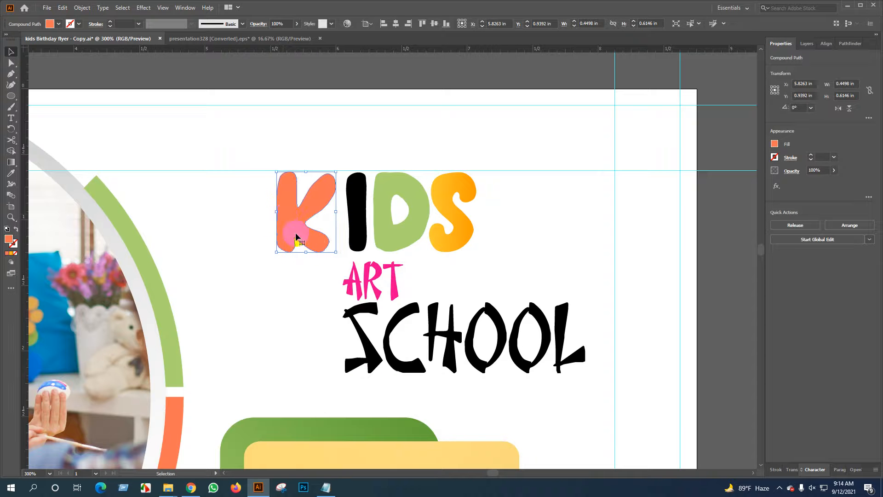
Enlarge the letter K and tilt it about 22° counterclockwise beside the I.
{"action": "left_click_drag", "start_coordinate": [307, 252], "coordinate": [305, 305]}
{"action": "key", "text": "ctrl+plus"}
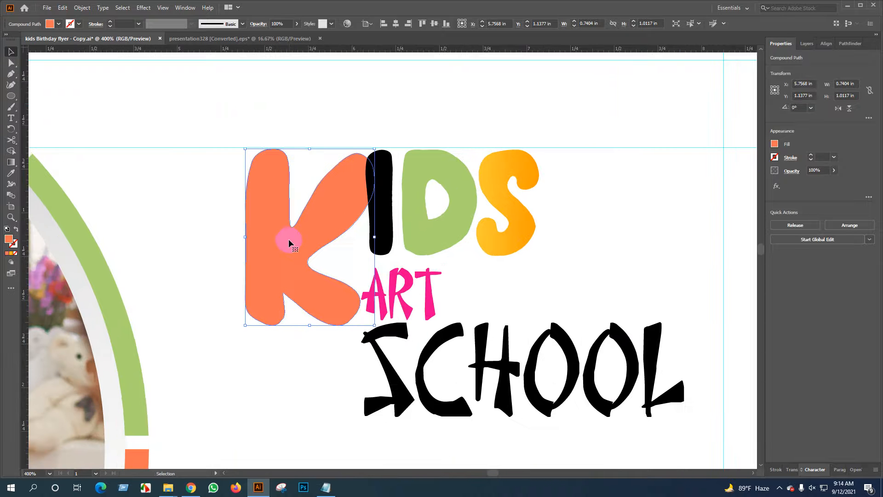
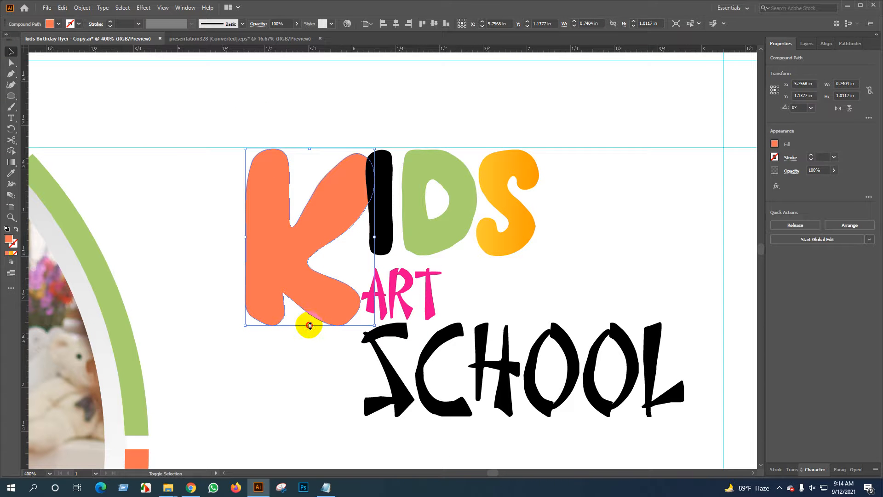
{"action": "left_click_drag", "start_coordinate": [310, 325], "coordinate": [339, 298]}
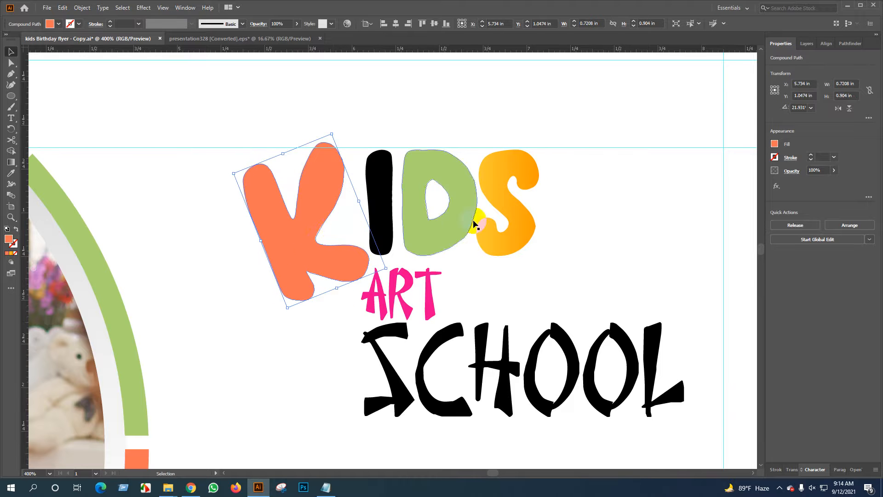
Enlarge the letter S slightly, tilt it about 7° clockwise and nudge it right, away from the D.
{"action": "left_click", "coordinate": [522, 226]}
{"action": "left_click_drag", "start_coordinate": [509, 257], "coordinate": [508, 272]}
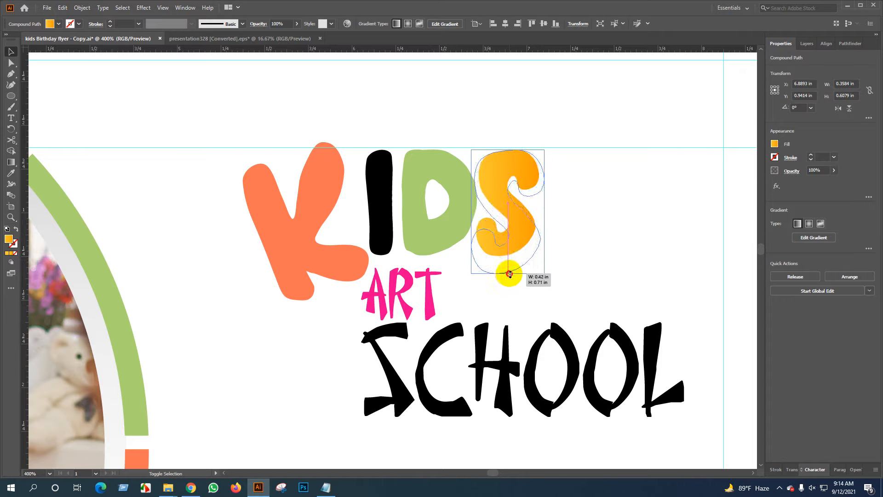
{"action": "left_click_drag", "start_coordinate": [507, 146], "coordinate": [516, 146]}
{"action": "key", "text": "Right"}
{"action": "key", "text": "Right"}
{"action": "key", "text": "Right"}
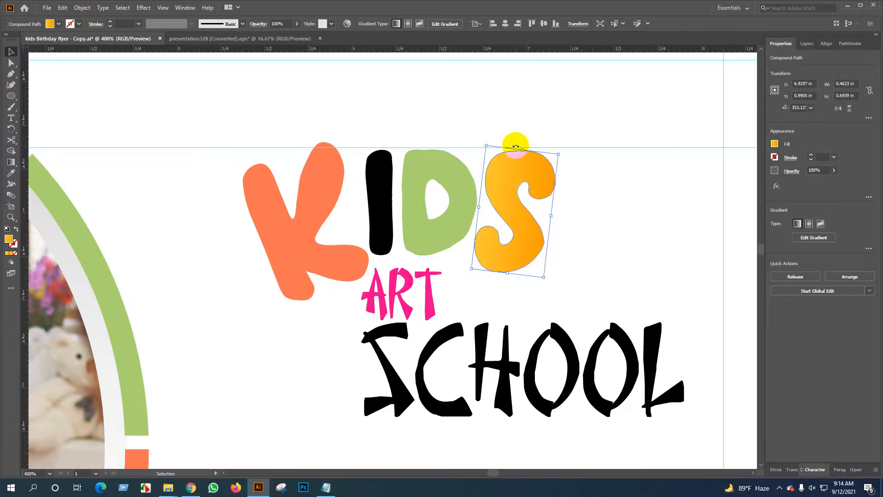
Shrink the tilted K to about 0.68 by 0.86 in, nudge it right towards the I, and deselect it.
{"action": "left_click", "coordinate": [322, 189]}
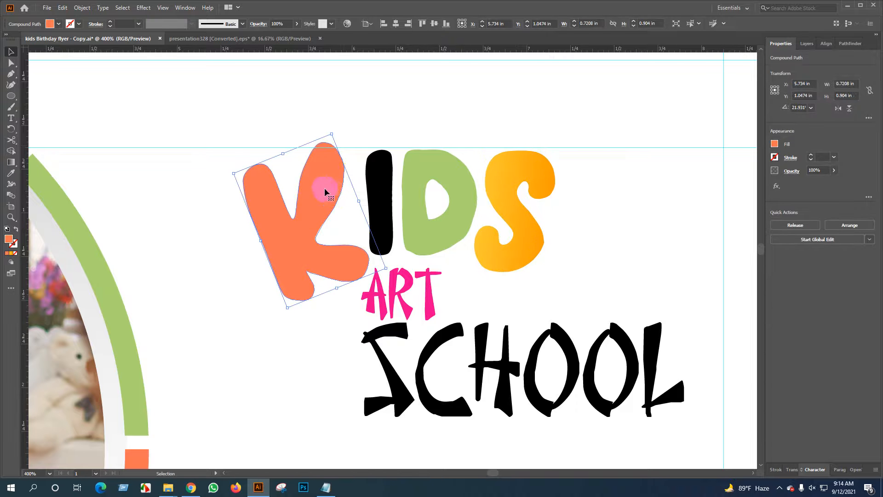
{"action": "scroll", "coordinate": [343, 178], "scroll_direction": "up", "scroll_amount": 5}
{"action": "scroll", "coordinate": [381, 302], "scroll_direction": "down", "scroll_amount": 5}
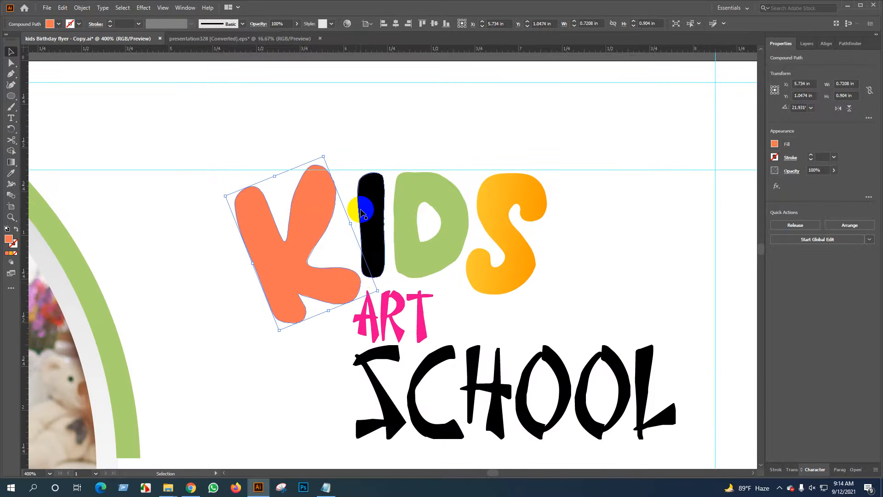
{"action": "left_click_drag", "start_coordinate": [330, 311], "coordinate": [328, 300]}
{"action": "key", "text": "Down"}
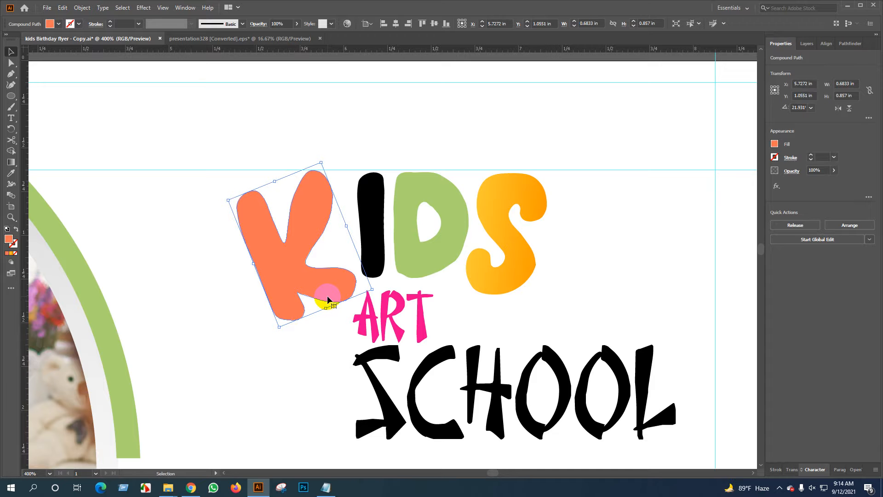
{"action": "key", "text": "Right"}
{"action": "key", "text": "Right"}
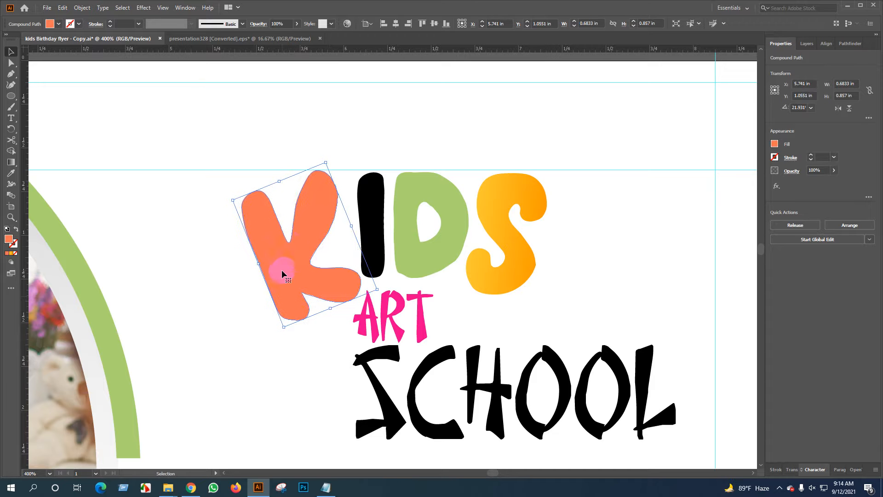
{"action": "key", "text": "ctrl+minus"}
{"action": "left_click", "coordinate": [506, 243]}
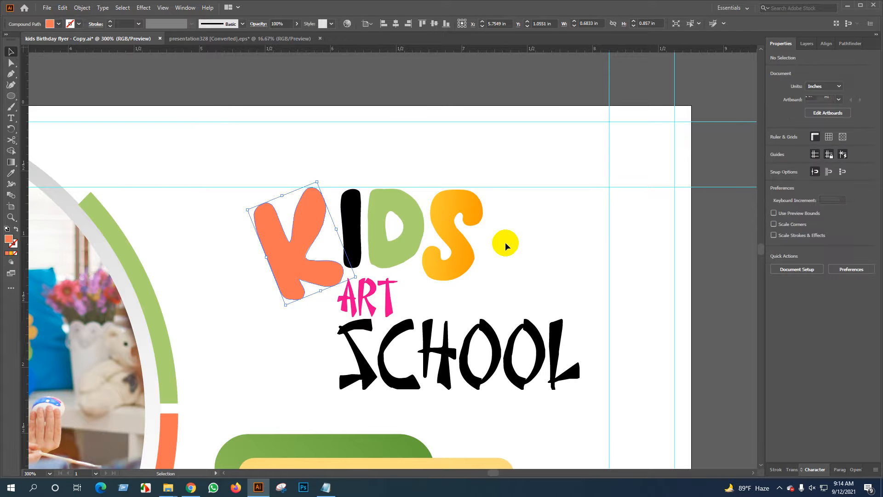
Move the pink "ART" slightly right so it clears the foot of the K, and deselect it.
{"action": "scroll", "coordinate": [505, 243], "scroll_direction": "down", "scroll_amount": 2}
{"action": "left_click_drag", "start_coordinate": [534, 270], "coordinate": [473, 263]}
{"action": "scroll", "coordinate": [383, 266], "scroll_direction": "up", "scroll_amount": 2}
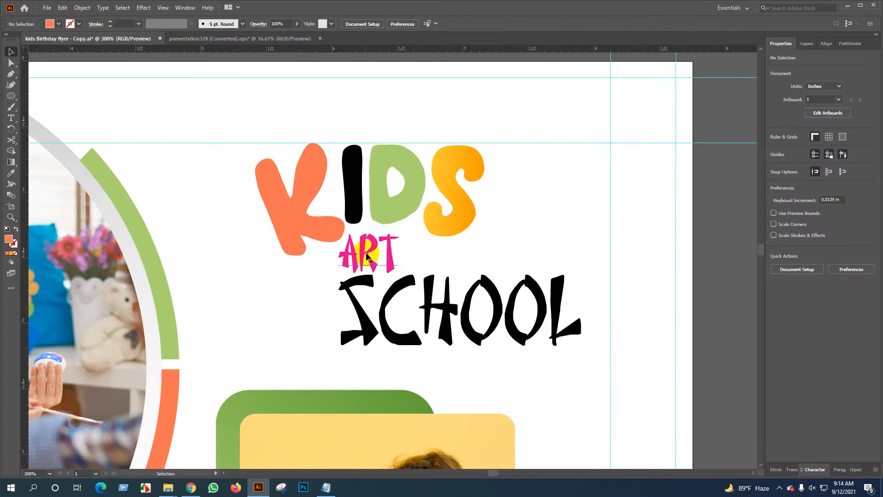
{"action": "left_click", "coordinate": [366, 256]}
{"action": "scroll", "coordinate": [367, 256], "scroll_direction": "up", "scroll_amount": 2}
{"action": "left_click_drag", "start_coordinate": [433, 251], "coordinate": [399, 241]}
{"action": "left_click", "coordinate": [457, 261]}
{"action": "scroll", "coordinate": [457, 260], "scroll_direction": "down", "scroll_amount": 1}
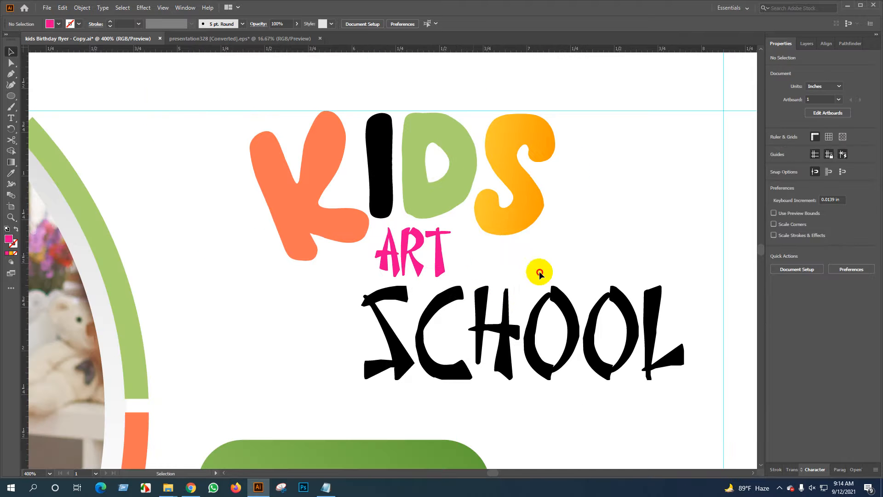
Move "SCHOOL" left and slightly down so it sits beneath "ART" and the tilted K.
{"action": "left_click_drag", "start_coordinate": [537, 270], "coordinate": [473, 243]}
{"action": "left_click_drag", "start_coordinate": [506, 334], "coordinate": [433, 343]}
{"action": "left_click_drag", "start_coordinate": [685, 367], "coordinate": [583, 331]}
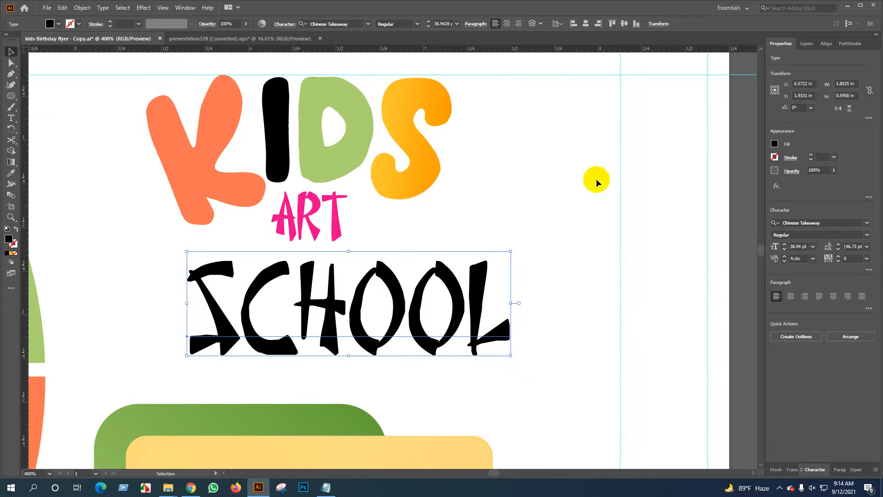
Set the "SCHOOL" text in the MAGIC WORLD font and enlarge it slightly to about 40.4 pt.
{"action": "left_click", "coordinate": [367, 24]}
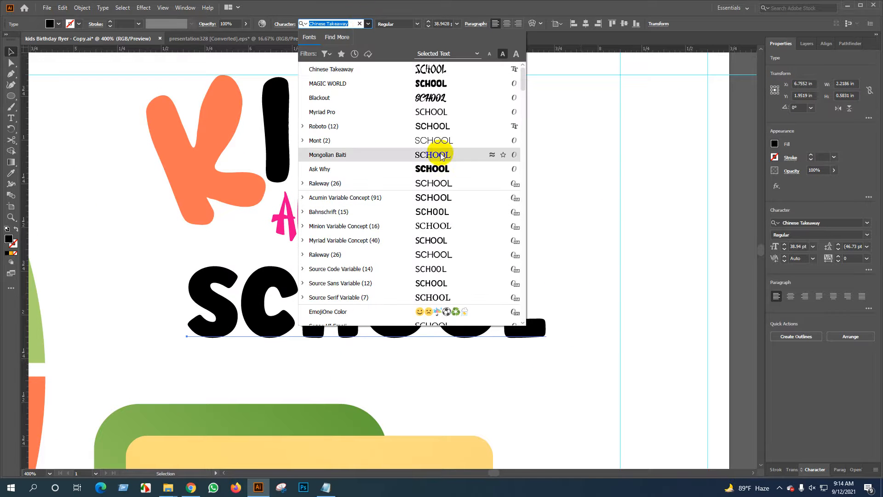
{"action": "left_click", "coordinate": [445, 88]}
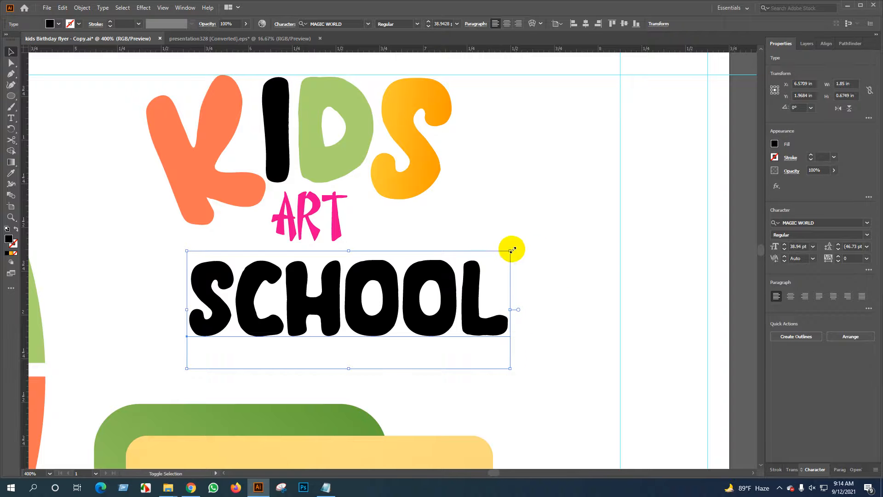
{"action": "mouse_move", "coordinate": [512, 249]}
{"action": "left_mouse_down"}
{"action": "mouse_move", "coordinate": [621, 232]}
{"action": "mouse_move", "coordinate": [606, 229]}
{"action": "mouse_move", "coordinate": [536, 259]}
{"action": "mouse_move", "coordinate": [566, 247]}
{"action": "mouse_move", "coordinate": [523, 247]}
{"action": "left_mouse_up"}
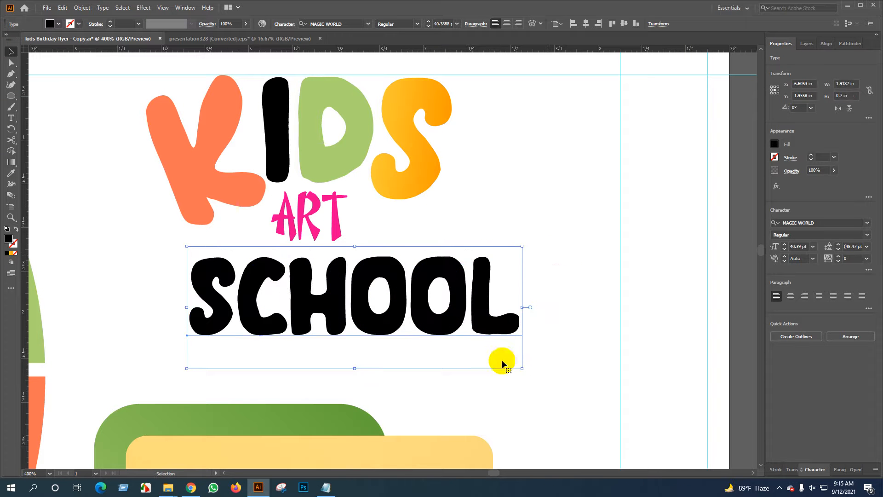
Convert "SCHOOL" to outlines and enlarge it to about 2.46 by 0.59 in.
{"action": "right_click", "coordinate": [410, 296]}
{"action": "left_click", "coordinate": [449, 169]}
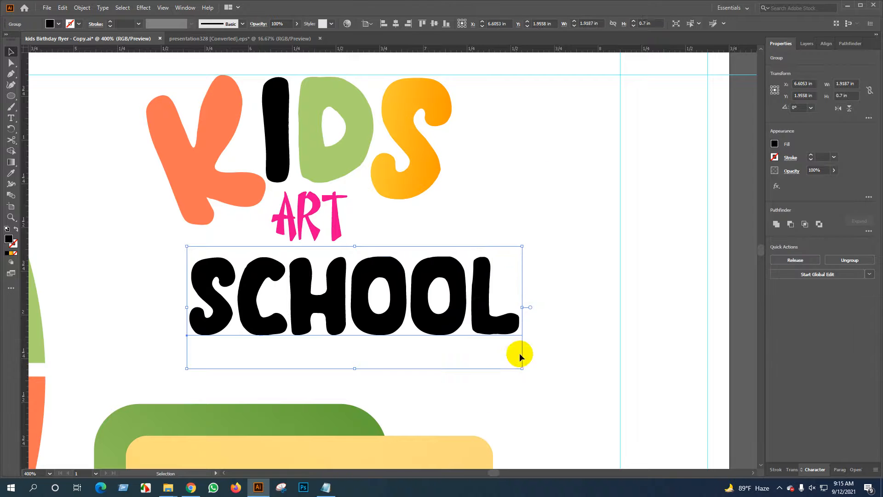
{"action": "left_click_drag", "start_coordinate": [519, 336], "coordinate": [618, 371]}
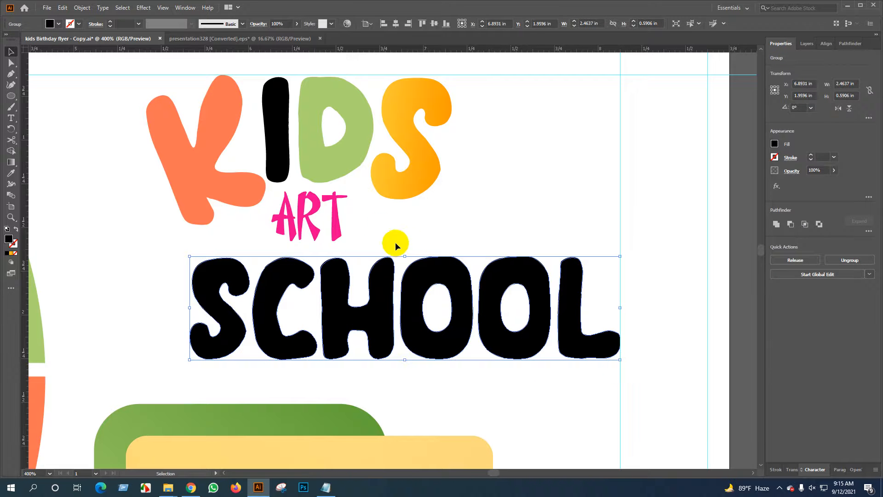
Convert the pink "ART" to outlines, nudge it slightly right and down, and deselect it.
{"action": "left_click", "coordinate": [382, 224]}
{"action": "left_click", "coordinate": [336, 221]}
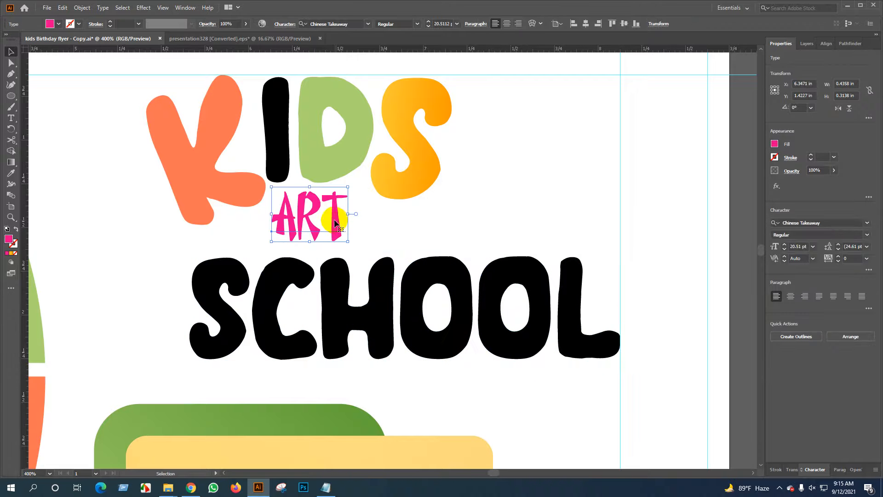
{"action": "right_click", "coordinate": [335, 222]}
{"action": "left_click", "coordinate": [371, 283]}
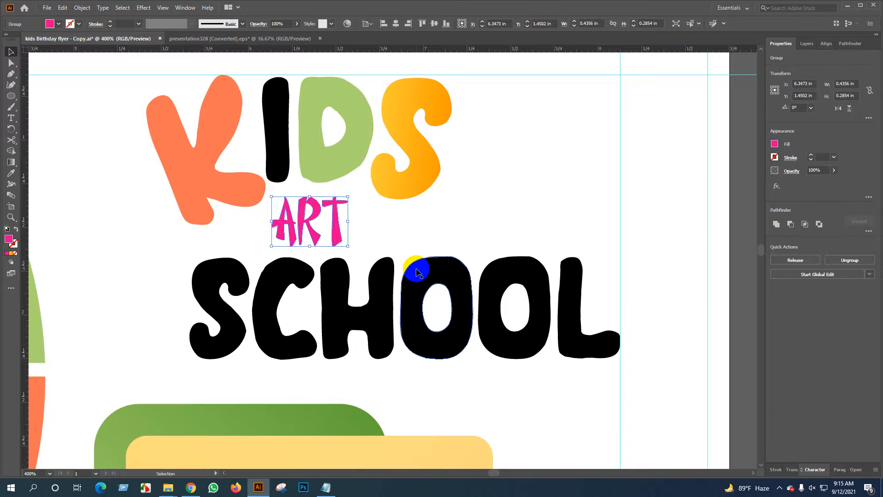
{"action": "key", "text": "Right"}
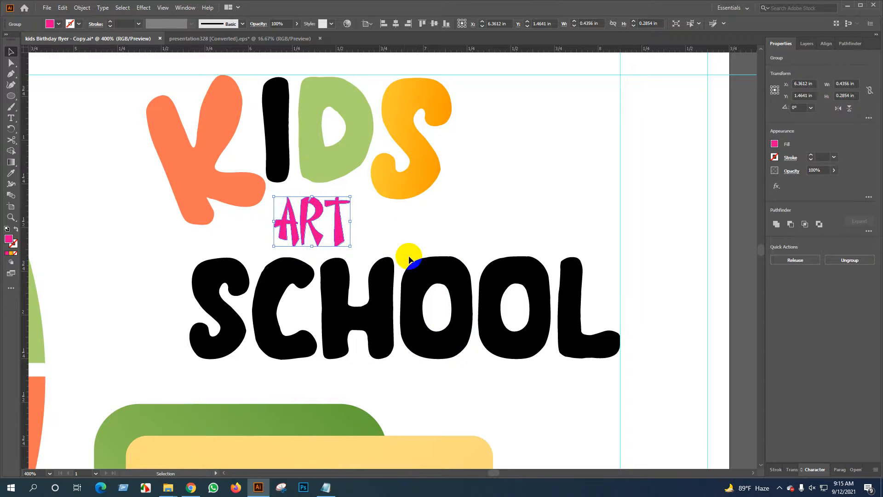
{"action": "left_click", "coordinate": [409, 256]}
Move the outlined "SCHOOL" about 0.11 in left, away from the right margin guide.
{"action": "scroll", "coordinate": [382, 305], "scroll_direction": "down", "scroll_amount": 1}
{"action": "left_click_drag", "start_coordinate": [388, 325], "coordinate": [467, 331]}
{"action": "left_click_drag", "start_coordinate": [275, 196], "coordinate": [326, 322]}
{"action": "left_click", "coordinate": [266, 268]}
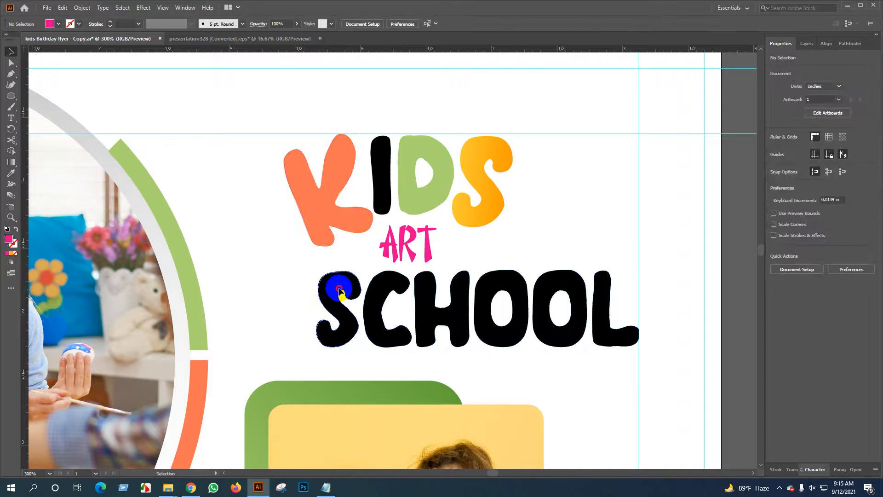
{"action": "left_click", "coordinate": [339, 290]}
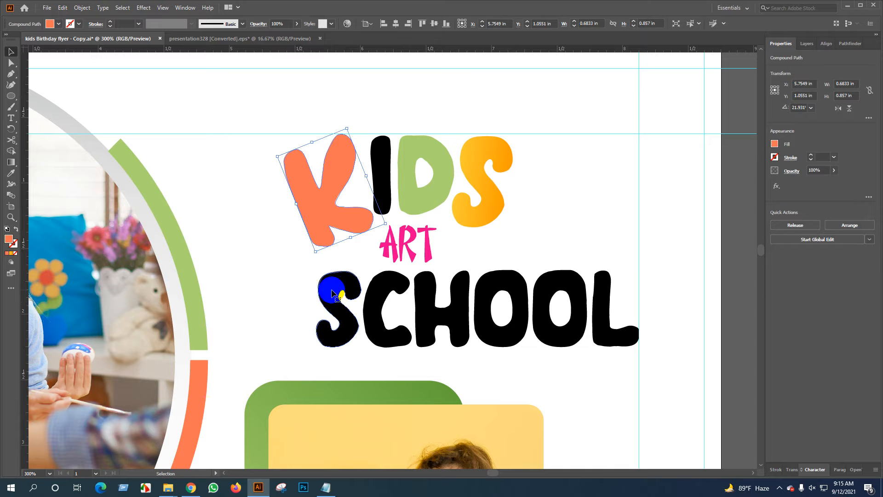
{"action": "left_click", "coordinate": [332, 293]}
{"action": "key", "text": "Left"}
{"action": "key", "text": "Left"}
{"action": "key", "text": "Left"}
{"action": "key", "text": "Left"}
{"action": "key", "text": "Left"}
{"action": "key", "text": "Left"}
{"action": "key", "text": "Left"}
{"action": "key", "text": "Left"}
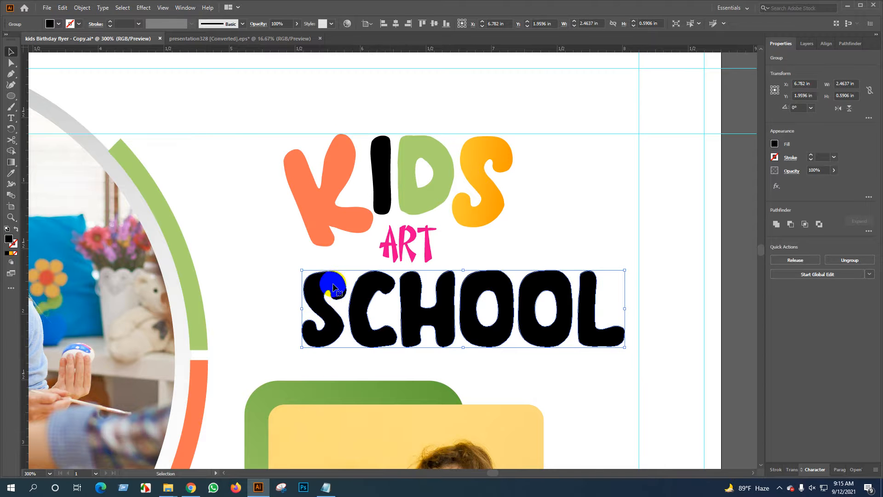
Try the green and the orange-red photo-frame gradients as the fill of "SCHOOL".
{"action": "key", "text": "i"}
{"action": "left_click", "coordinate": [386, 389]}
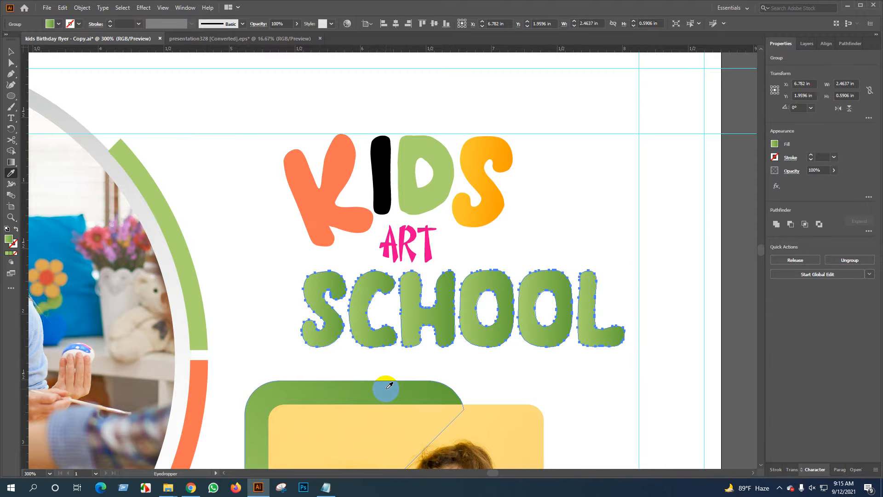
{"action": "scroll", "coordinate": [384, 311], "scroll_direction": "down", "scroll_amount": 2}
{"action": "left_click_drag", "start_coordinate": [436, 348], "coordinate": [543, 207]}
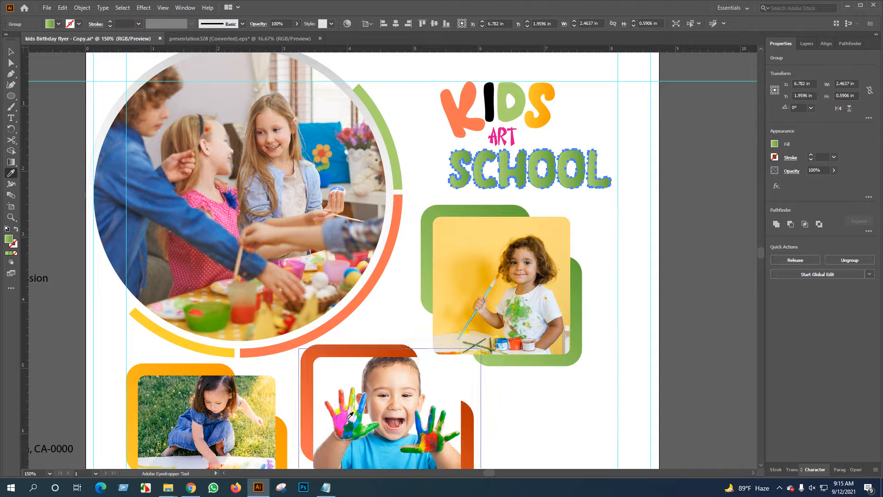
{"action": "left_click", "coordinate": [314, 391]}
{"action": "left_click", "coordinate": [304, 391]}
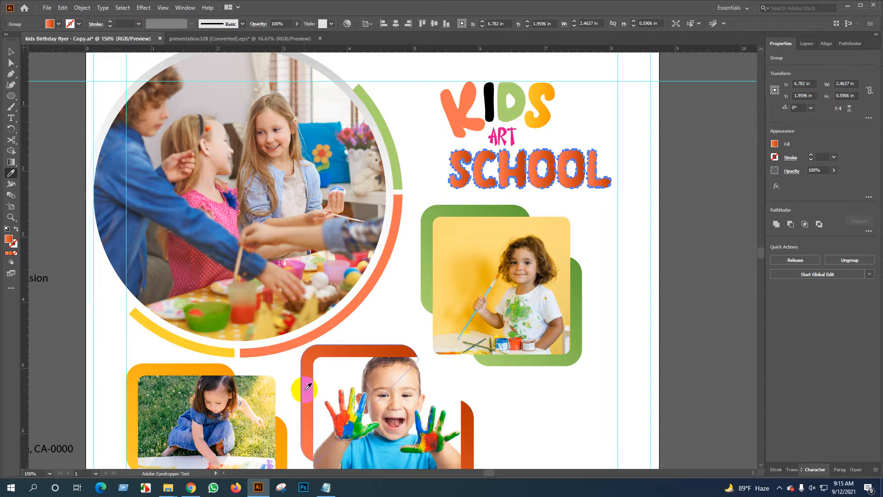
Fill "SCHOOL" with the green gradient sampled from the frame behind the painting girl, and deselect it.
{"action": "left_click", "coordinate": [427, 229]}
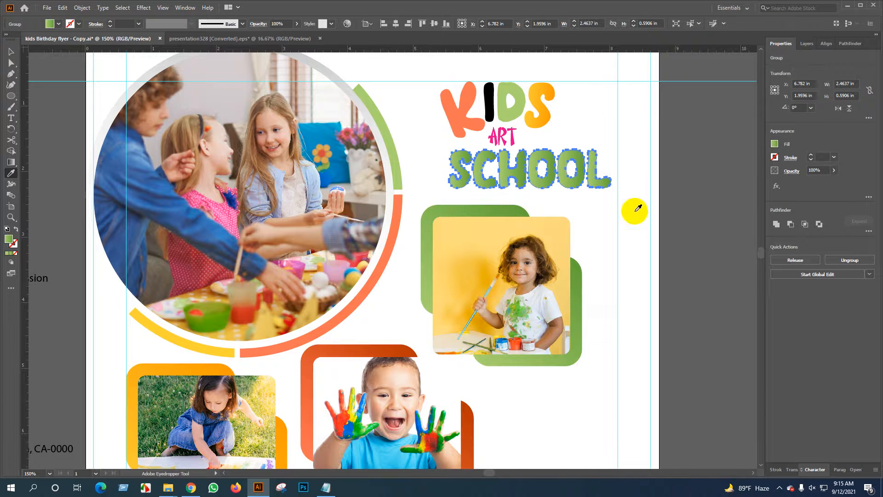
{"action": "key", "text": "v"}
{"action": "left_click", "coordinate": [683, 211]}
Group all the lettering of the "KIDS ART SCHOOL" title and deselect it.
{"action": "left_click_drag", "start_coordinate": [652, 233], "coordinate": [508, 288]}
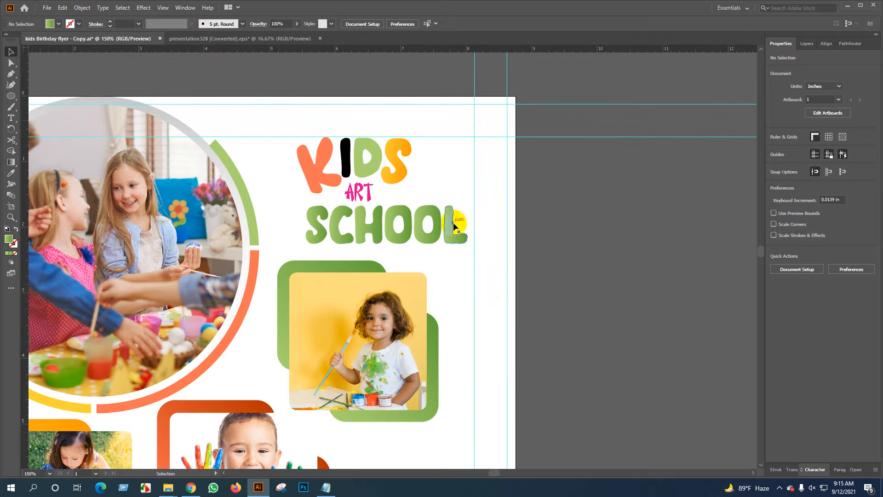
{"action": "key", "text": "a"}
{"action": "left_click_drag", "start_coordinate": [279, 122], "coordinate": [464, 248]}
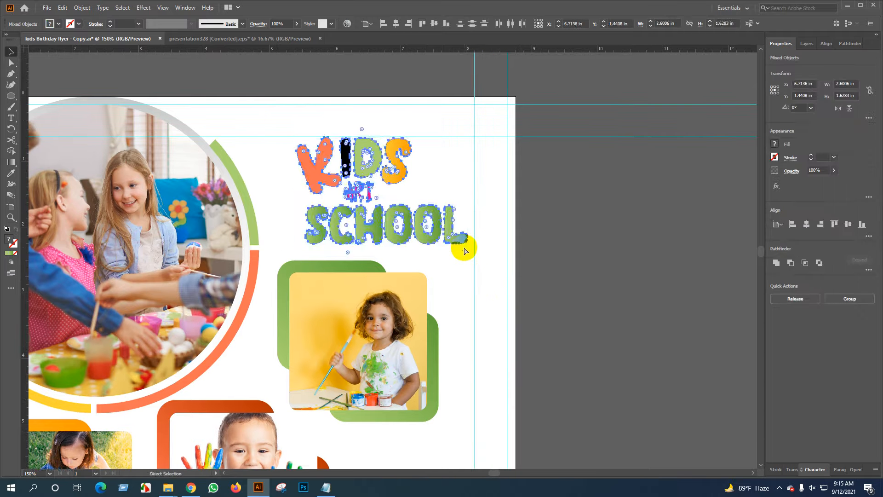
{"action": "key", "text": "ctrl+g"}
{"action": "left_click", "coordinate": [562, 224]}
Set the "2021" text beside the artboard in the MAGIC WORLD font.
{"action": "scroll", "coordinate": [489, 276], "scroll_direction": "down", "scroll_amount": 1}
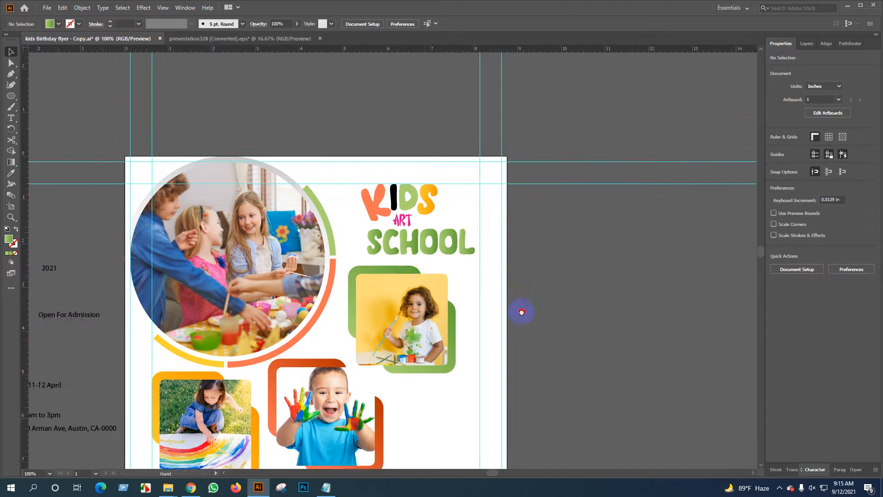
{"action": "left_click_drag", "start_coordinate": [520, 311], "coordinate": [542, 277]}
{"action": "left_click_drag", "start_coordinate": [536, 330], "coordinate": [551, 202]}
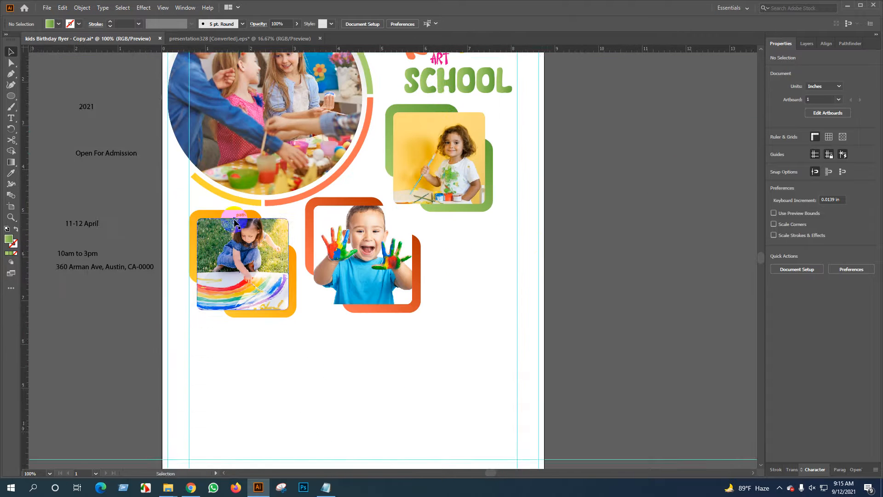
{"action": "left_click_drag", "start_coordinate": [199, 216], "coordinate": [285, 256]}
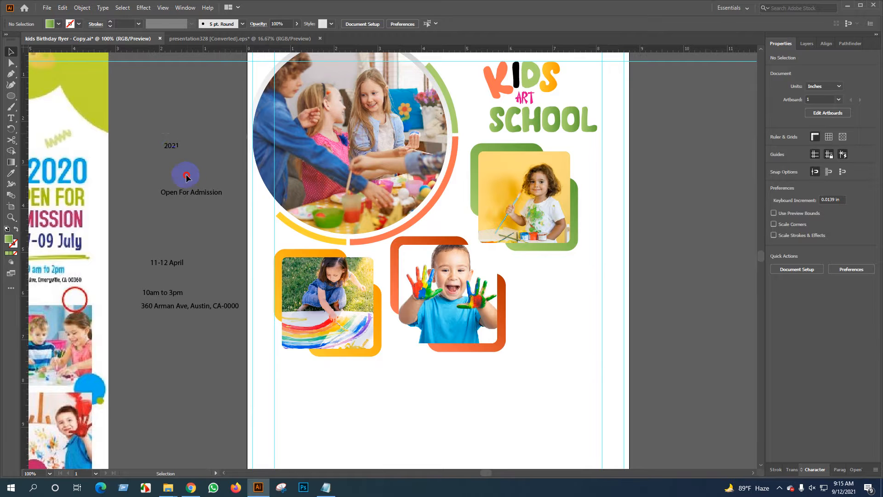
{"action": "left_click", "coordinate": [178, 143]}
{"action": "scroll", "coordinate": [178, 134], "scroll_direction": "up", "scroll_amount": 1}
{"action": "left_click_drag", "start_coordinate": [179, 169], "coordinate": [396, 137]}
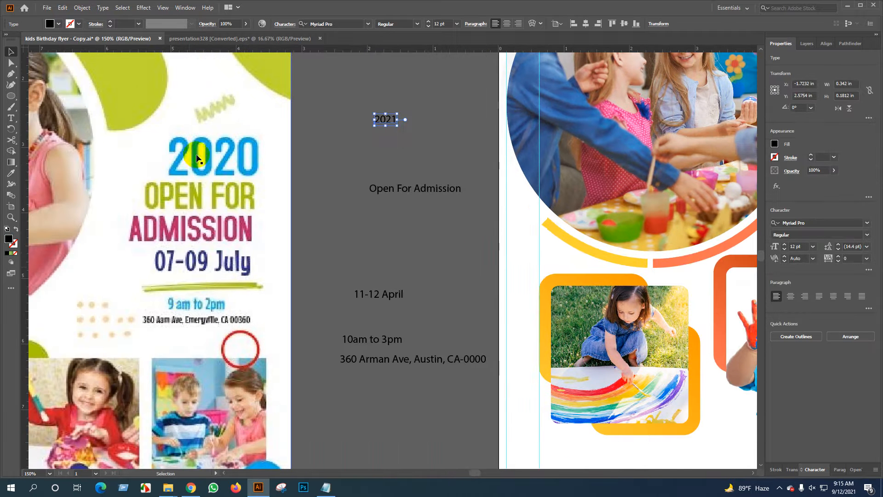
{"action": "left_click_drag", "start_coordinate": [416, 194], "coordinate": [336, 250]}
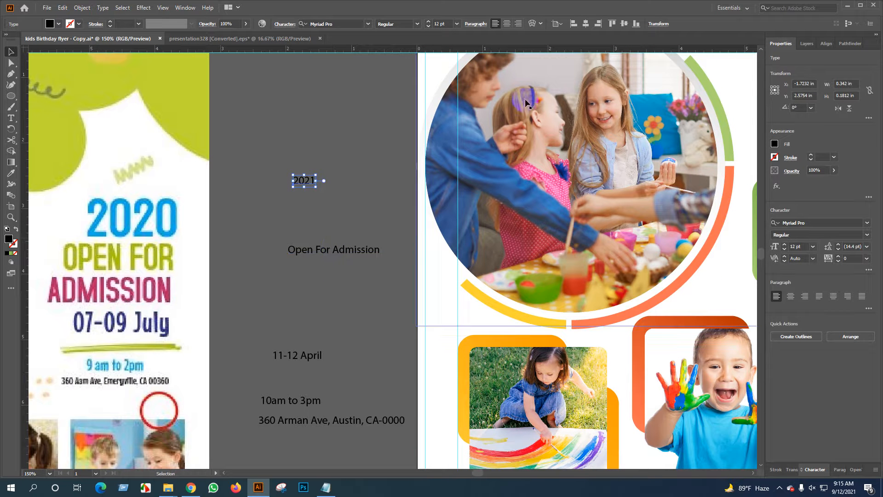
{"action": "left_click", "coordinate": [369, 24]}
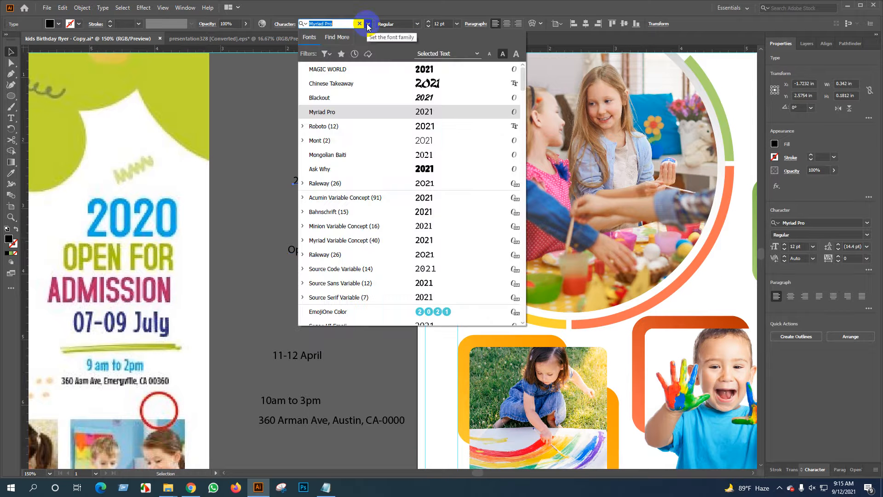
{"action": "left_click", "coordinate": [430, 69]}
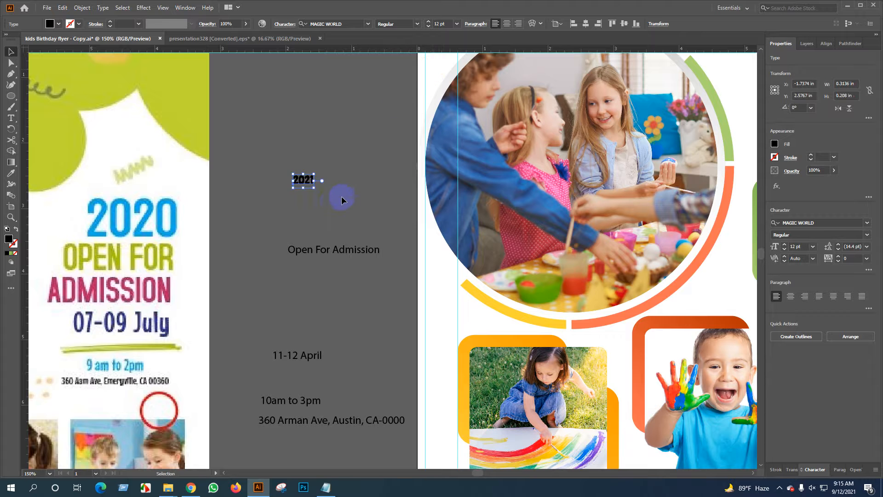
{"action": "key", "text": "i"}
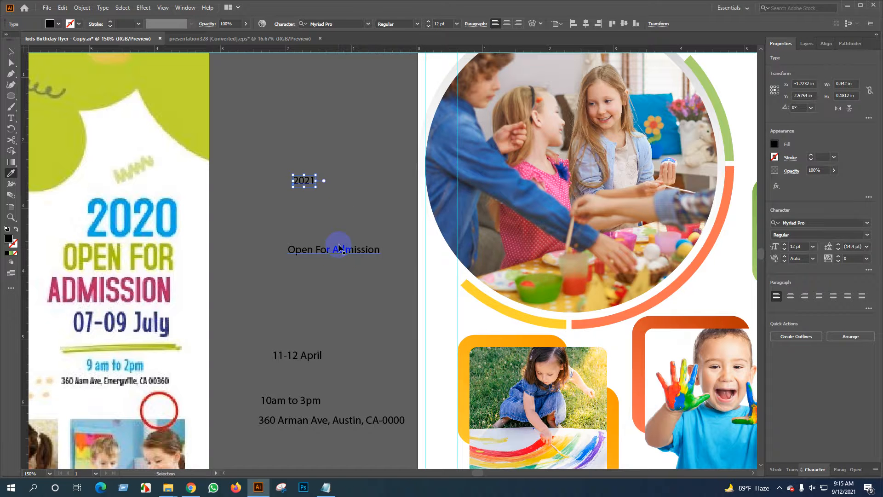
{"action": "key", "text": "ctrl+v"}
{"action": "key", "text": "v"}
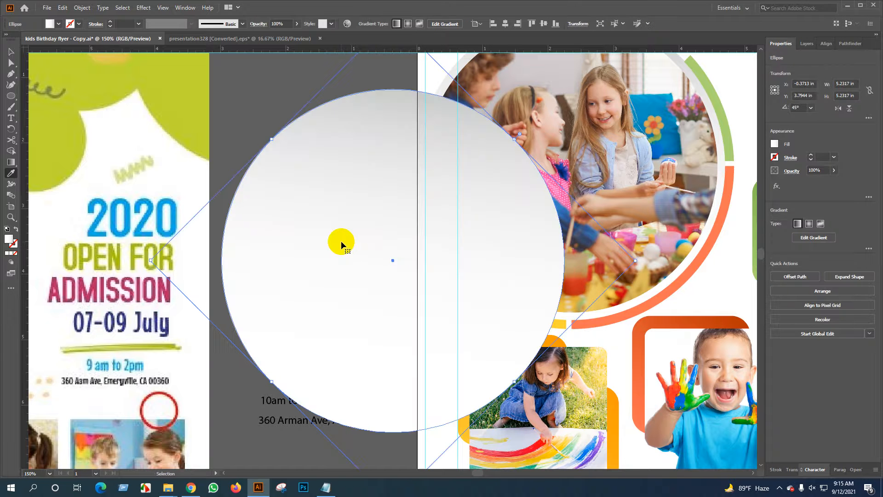
{"action": "key", "text": "ctrl+z"}
{"action": "key", "text": "i"}
{"action": "left_click", "coordinate": [342, 240]}
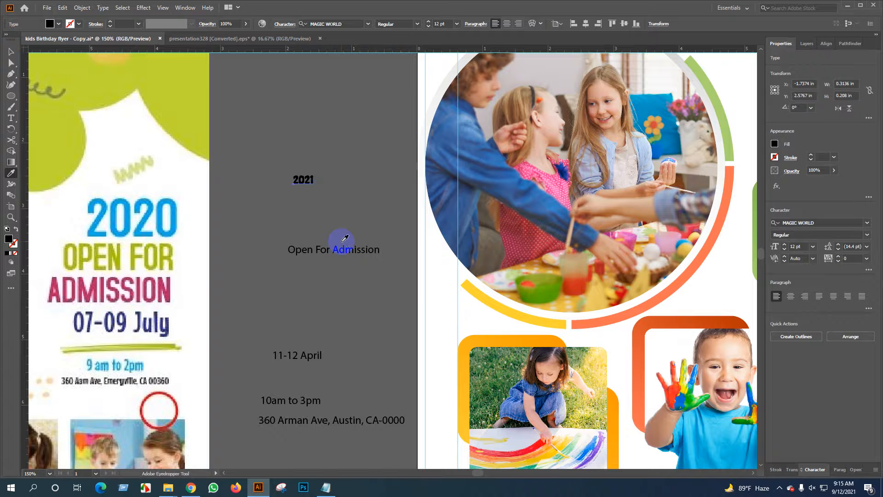
{"action": "key", "text": "v"}
Give "Open For Admission" the MAGIC WORLD style sampled from "2021" and deselect it.
{"action": "left_click", "coordinate": [352, 254]}
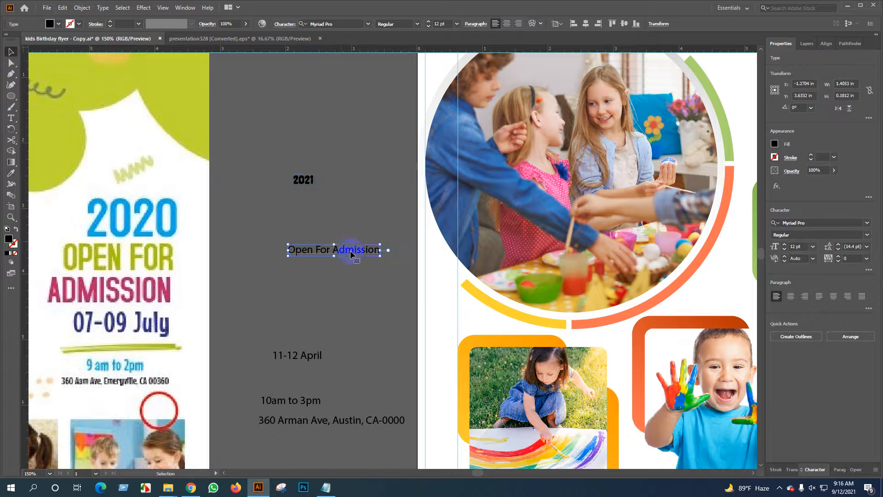
{"action": "key", "text": "i"}
{"action": "left_click", "coordinate": [304, 177]}
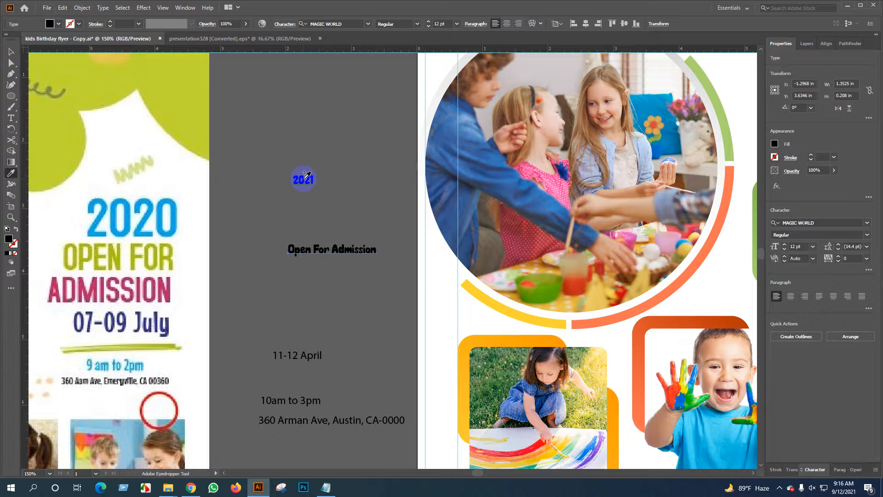
{"action": "key", "text": "v"}
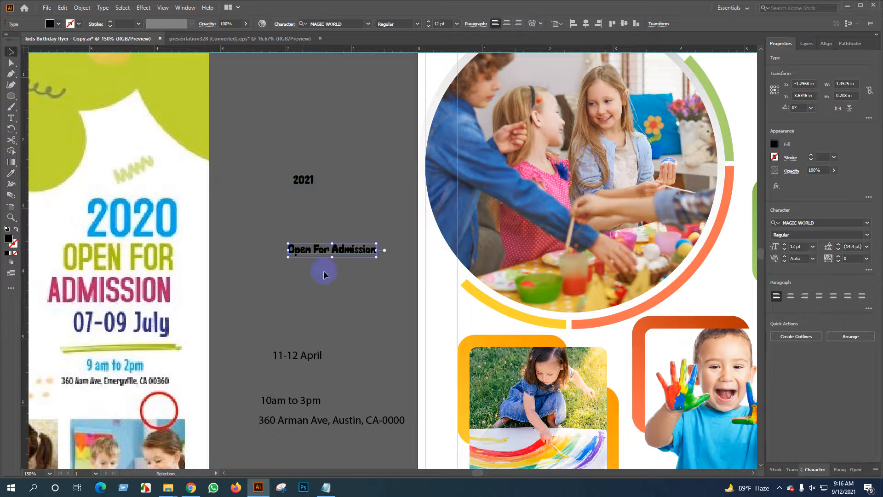
{"action": "left_click", "coordinate": [318, 280]}
Set the date, time and address lines together in Montserrat Medium.
{"action": "scroll", "coordinate": [336, 281], "scroll_direction": "down", "scroll_amount": 1}
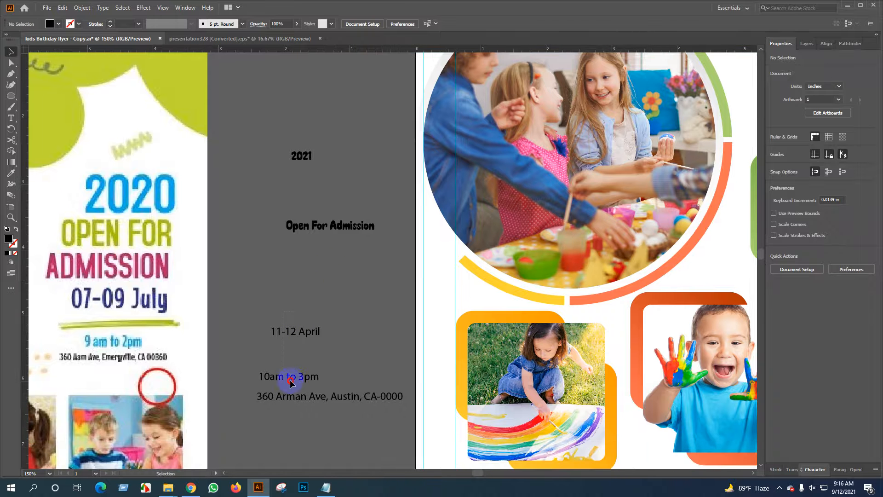
{"action": "left_click", "coordinate": [302, 402]}
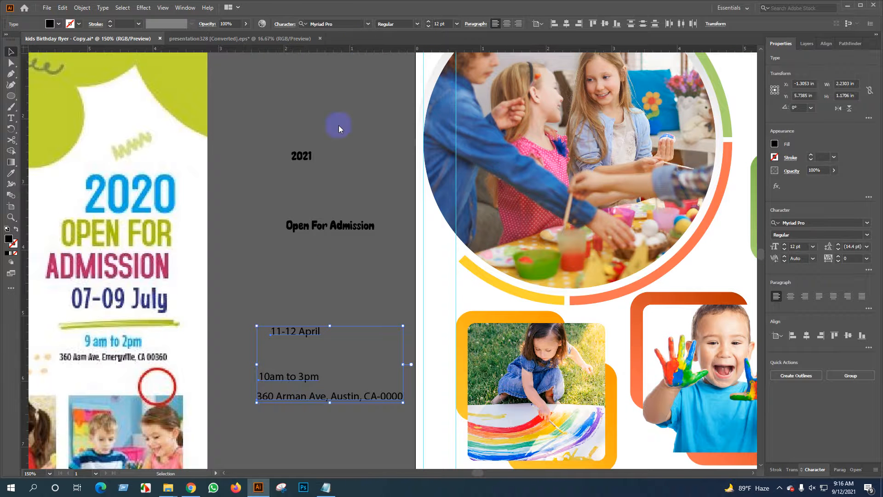
{"action": "left_click", "coordinate": [368, 24]}
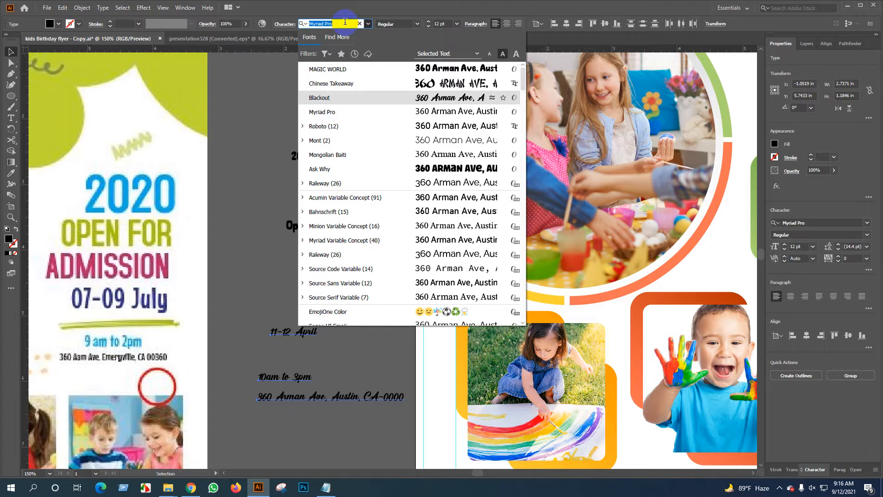
{"action": "type", "text": "mont"}
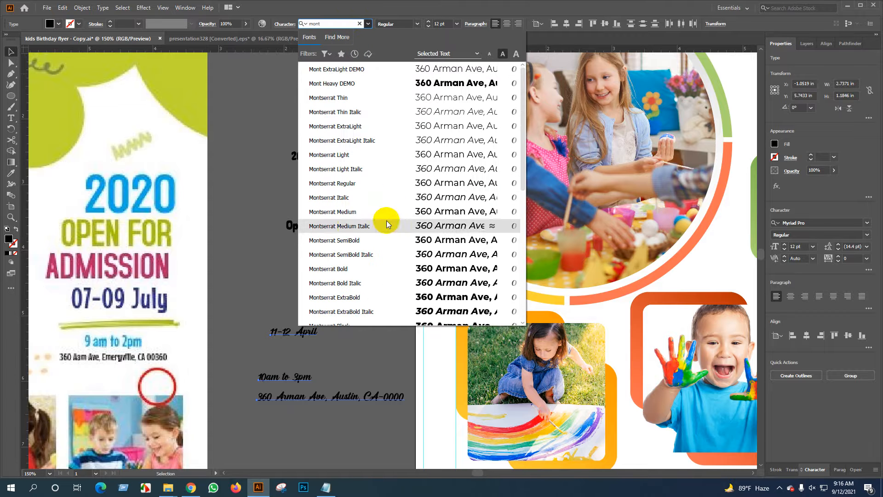
{"action": "left_click", "coordinate": [346, 213]}
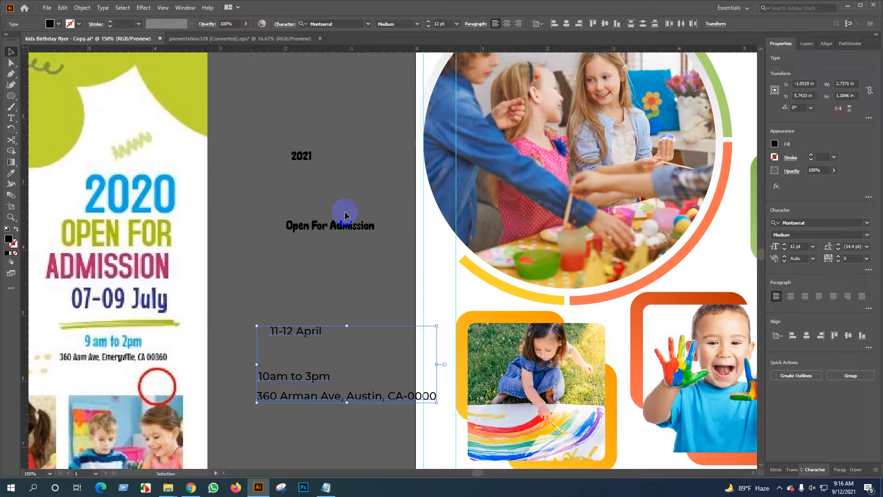
Move "2021" from the pasteboard to below the girl's green-framed photo and enlarge it to about 78 pt.
{"action": "left_click", "coordinate": [277, 250]}
{"action": "scroll", "coordinate": [291, 241], "scroll_direction": "down", "scroll_amount": 1}
{"action": "left_click_drag", "start_coordinate": [327, 252], "coordinate": [273, 221]}
{"action": "left_click_drag", "start_coordinate": [245, 155], "coordinate": [665, 264]}
{"action": "scroll", "coordinate": [660, 305], "scroll_direction": "up", "scroll_amount": 1}
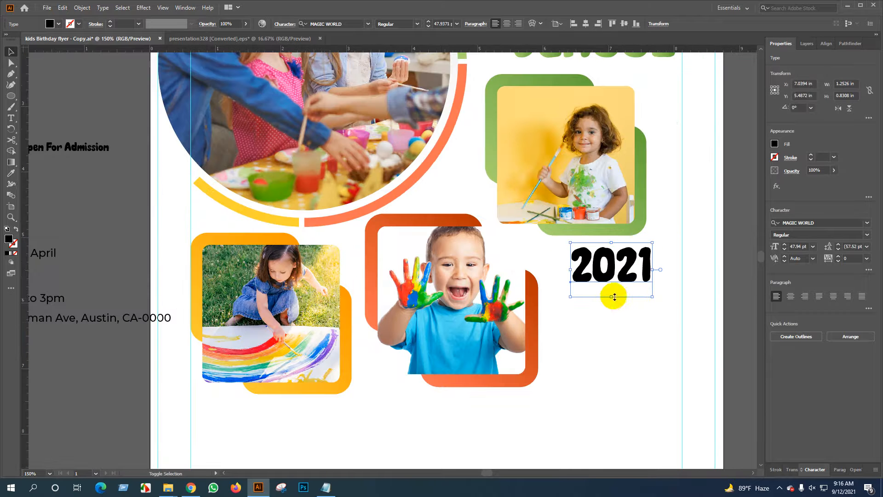
{"action": "mouse_move", "coordinate": [615, 297]}
{"action": "left_mouse_down"}
{"action": "mouse_move", "coordinate": [619, 321]}
{"action": "mouse_move", "coordinate": [624, 289]}
{"action": "left_mouse_up"}
{"action": "left_click_drag", "start_coordinate": [667, 242], "coordinate": [686, 234]}
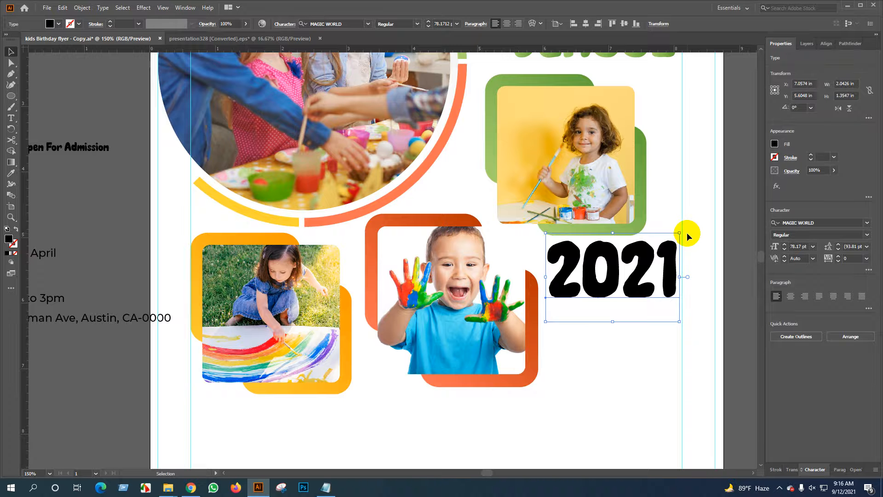
Try to fill the live "2021" text with the gradient sampled from the boy photo's orange frame.
{"action": "key", "text": "i"}
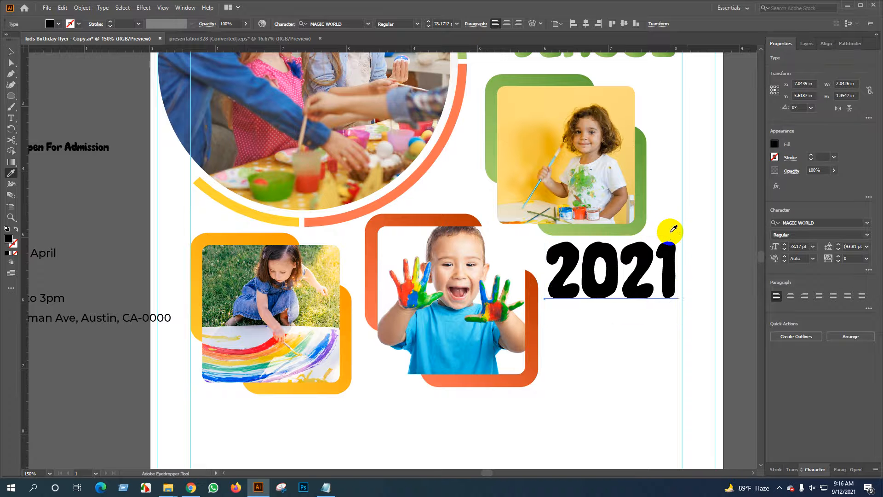
{"action": "left_click", "coordinate": [585, 257]}
{"action": "left_click_drag", "start_coordinate": [558, 315], "coordinate": [514, 306]}
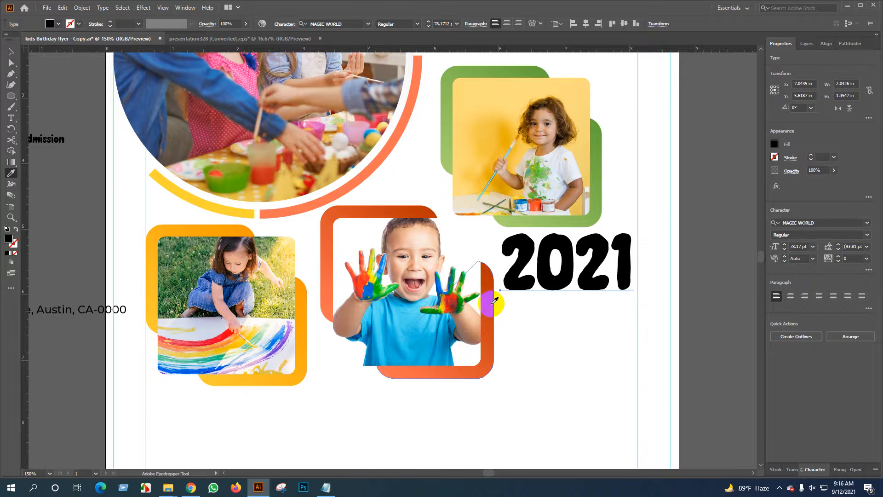
{"action": "scroll", "coordinate": [486, 300], "scroll_direction": "down", "scroll_amount": 1}
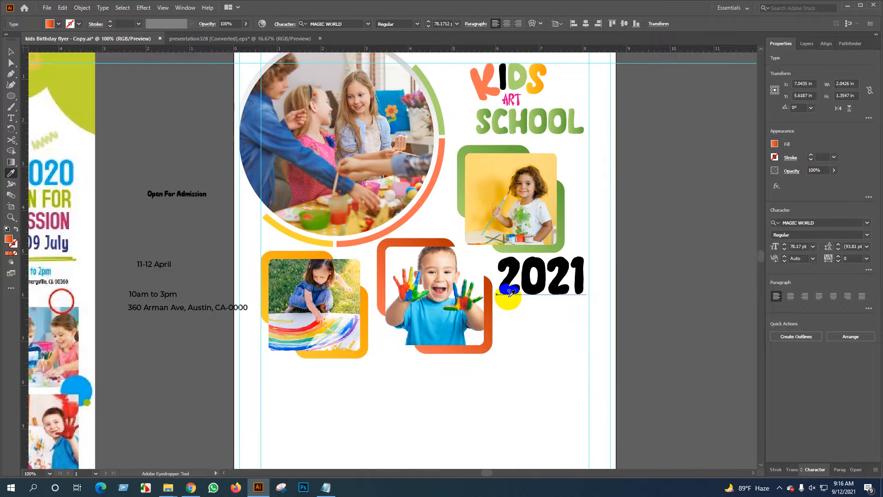
{"action": "key", "text": "v"}
{"action": "key", "text": "i"}
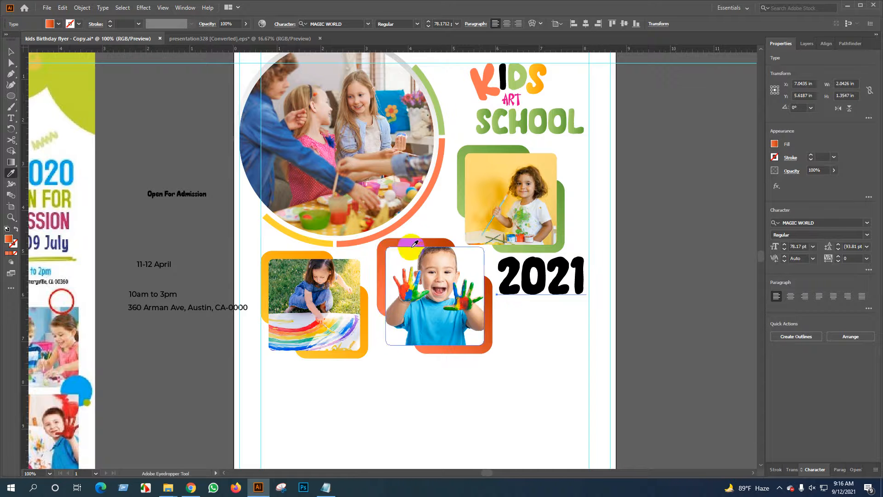
Convert "2021" to outlines and fill it with the orange gradient sampled from the boy photo's frame.
{"action": "key", "text": "v"}
{"action": "left_click", "coordinate": [541, 272]}
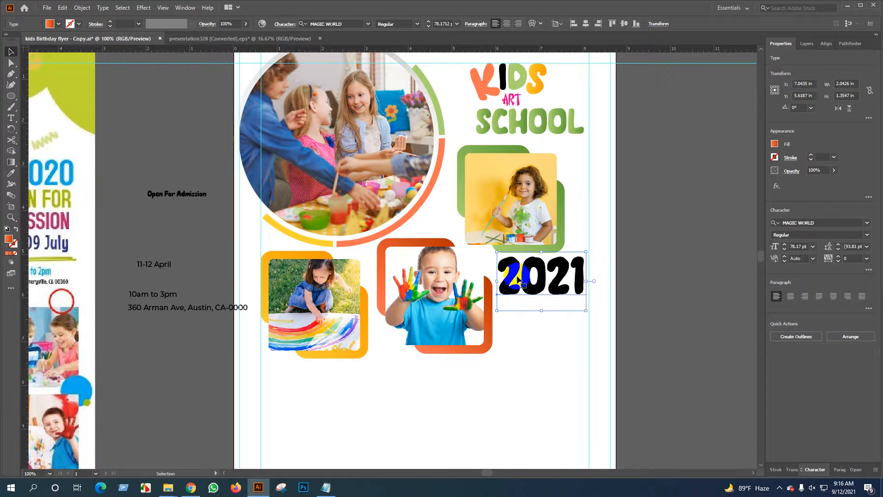
{"action": "right_click", "coordinate": [542, 264]}
{"action": "left_click", "coordinate": [584, 328]}
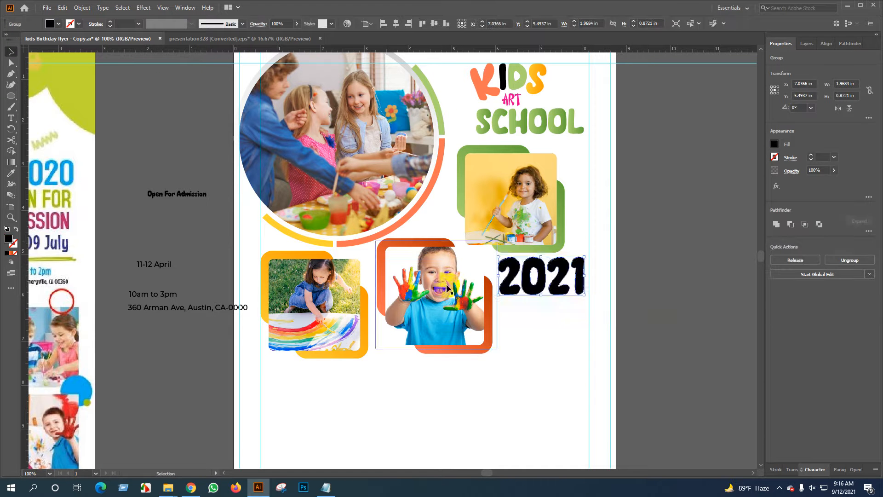
{"action": "key", "text": "i"}
{"action": "left_click", "coordinate": [413, 238]}
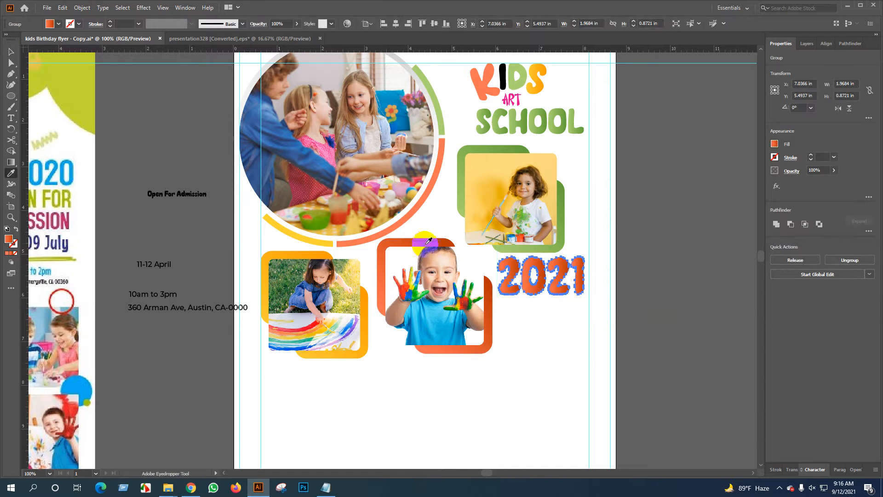
{"action": "key", "text": "v"}
Place "Open For Admission" close beneath "2021" at about 18.4 pt, matching its width to the year.
{"action": "left_click_drag", "start_coordinate": [177, 197], "coordinate": [666, 331]}
{"action": "scroll", "coordinate": [549, 317], "scroll_direction": "up", "scroll_amount": 3}
{"action": "key", "text": "Left"}
{"action": "key", "text": "Left"}
{"action": "key", "text": "Left"}
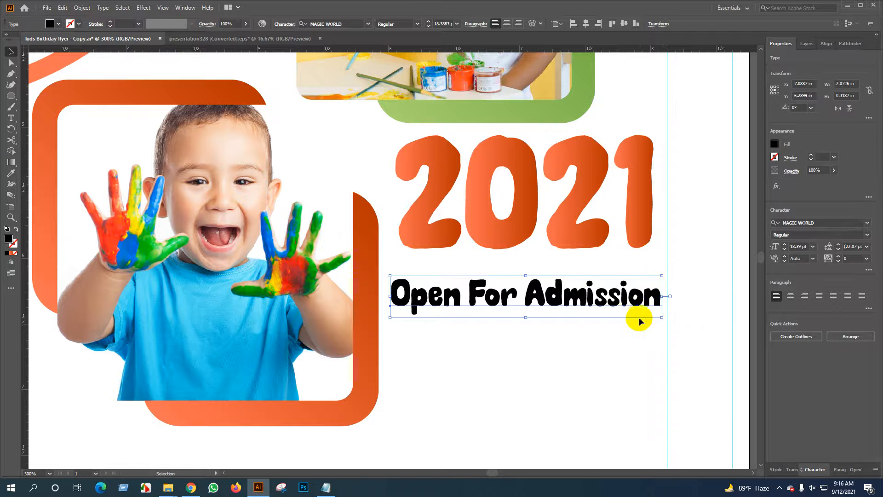
{"action": "key", "text": "Up"}
{"action": "key", "text": "Up"}
{"action": "key", "text": "Up"}
{"action": "key", "text": "Up"}
{"action": "key", "text": "Up"}
{"action": "key", "text": "Up"}
{"action": "key", "text": "Up"}
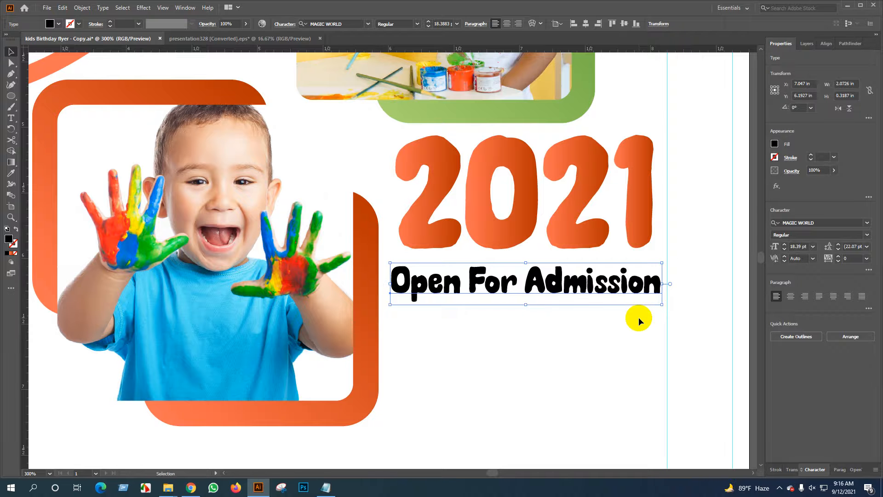
{"action": "key", "text": "Up"}
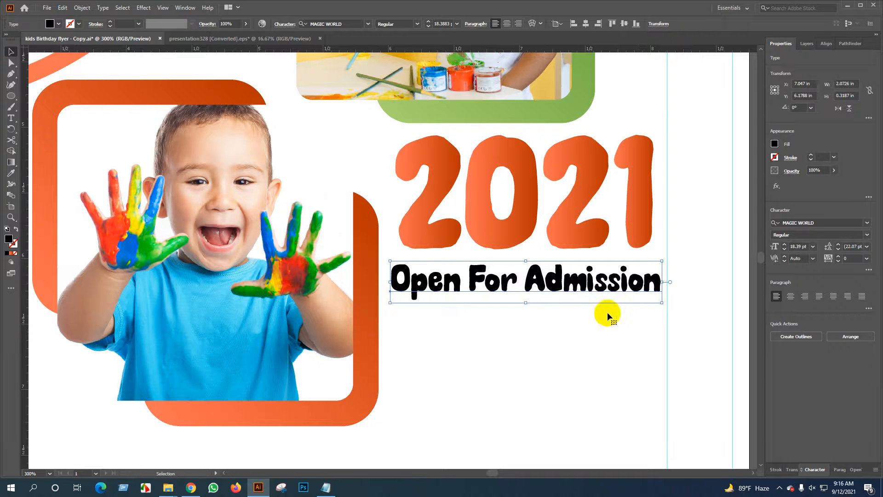
Convert the "Open For Admission" text to outlines.
{"action": "right_click", "coordinate": [579, 285]}
{"action": "left_click", "coordinate": [622, 346]}
{"action": "scroll", "coordinate": [540, 326], "scroll_direction": "down", "scroll_amount": 2}
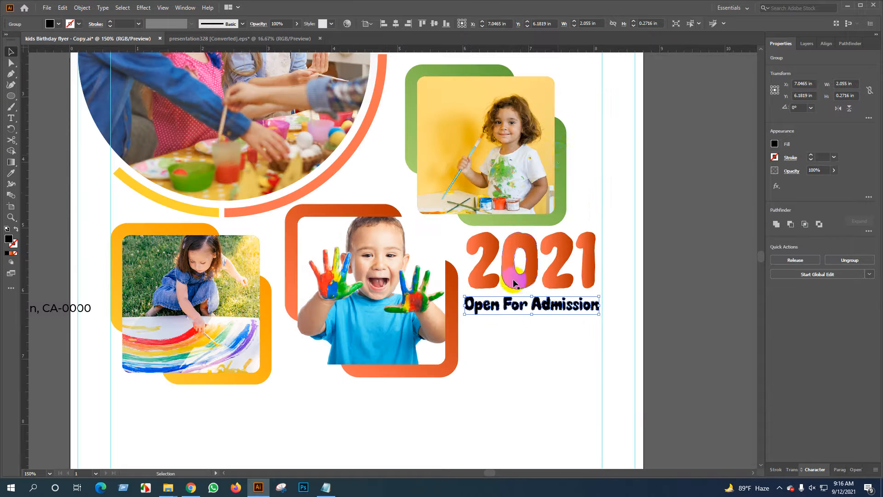
Fill "Open For Admission" with the green gradient sampled from the girl photo's frame and deselect it.
{"action": "key", "text": "o"}
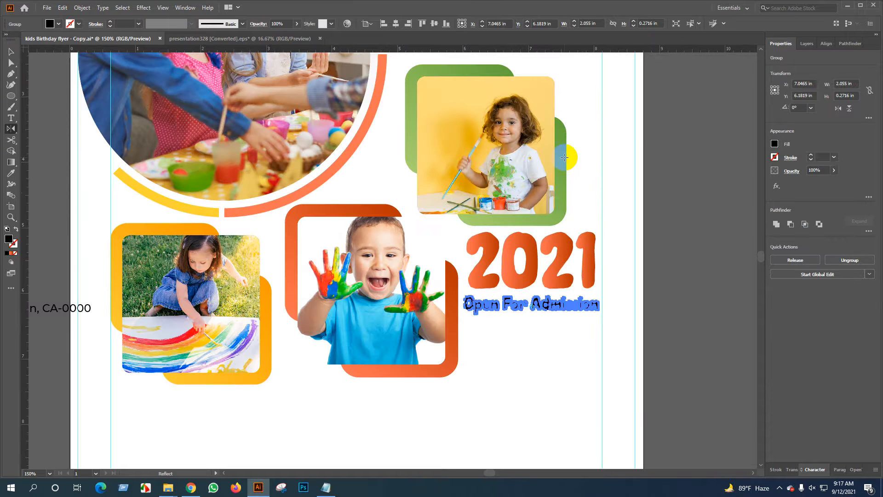
{"action": "key", "text": "i"}
{"action": "left_click", "coordinate": [567, 159]}
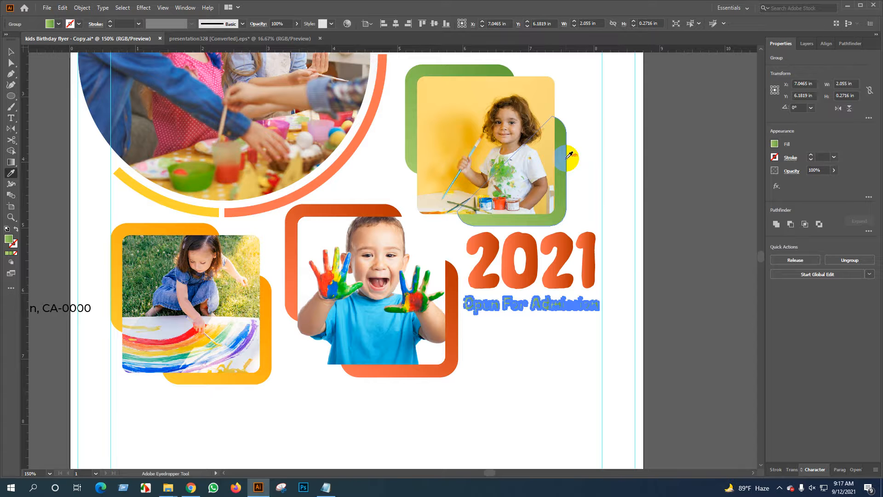
{"action": "key", "text": "v"}
{"action": "left_click", "coordinate": [694, 258]}
Fill "Open For Admission" with a solid medium green swatch and deselect it.
{"action": "scroll", "coordinate": [635, 297], "scroll_direction": "down", "scroll_amount": 1}
{"action": "left_click_drag", "start_coordinate": [668, 319], "coordinate": [605, 339]}
{"action": "left_click", "coordinate": [517, 316]}
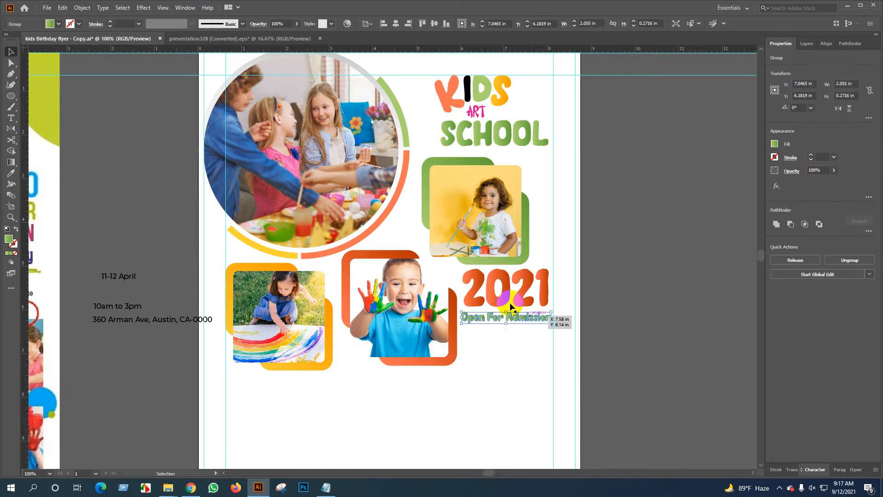
{"action": "left_click", "coordinate": [61, 22]}
{"action": "left_click", "coordinate": [45, 41]}
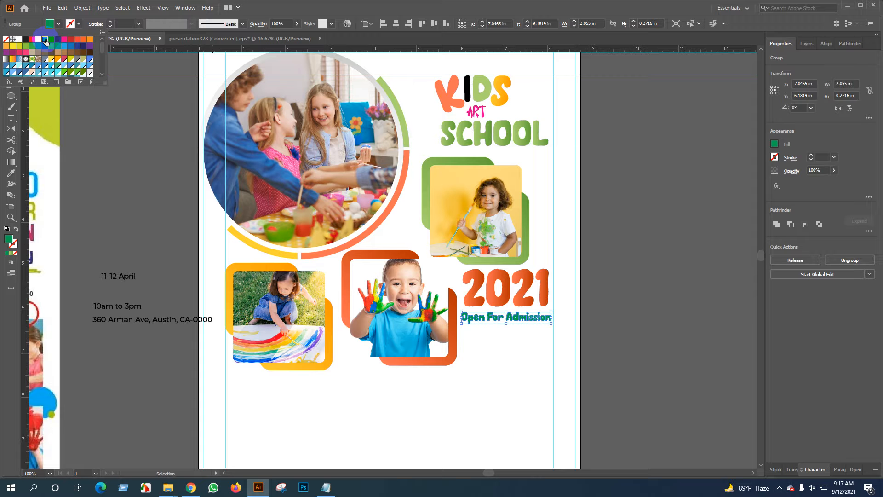
{"action": "left_click", "coordinate": [32, 46]}
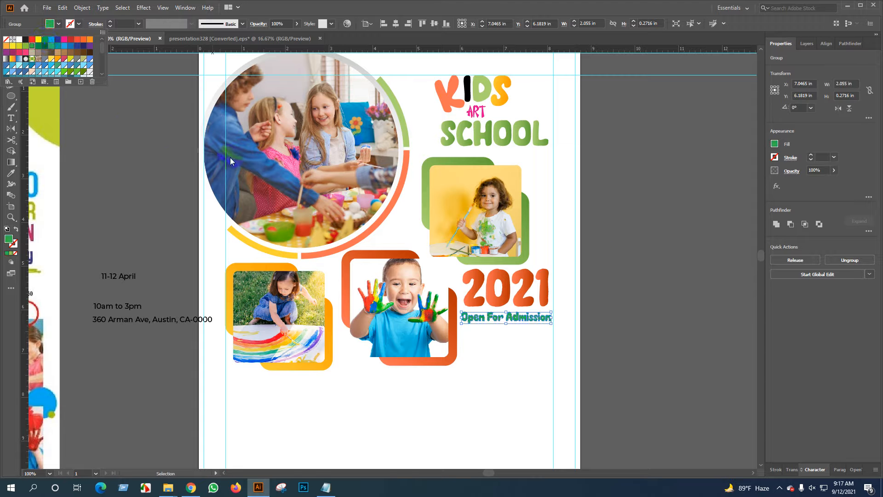
{"action": "left_click", "coordinate": [592, 228]}
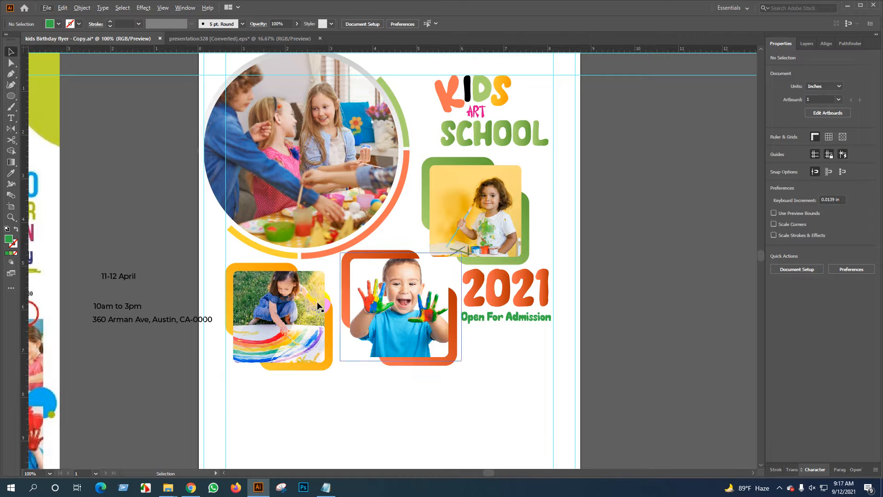
Move "11-12 April" below "Open For Admission" and set it in Montserrat Bold.
{"action": "left_click", "coordinate": [102, 276]}
{"action": "left_click_drag", "start_coordinate": [124, 278], "coordinate": [512, 336]}
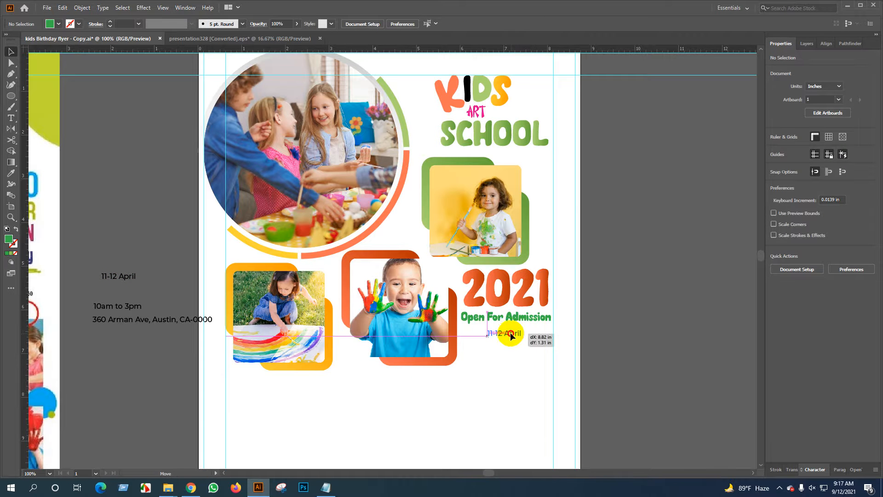
{"action": "scroll", "coordinate": [512, 336], "scroll_direction": "up", "scroll_amount": 1}
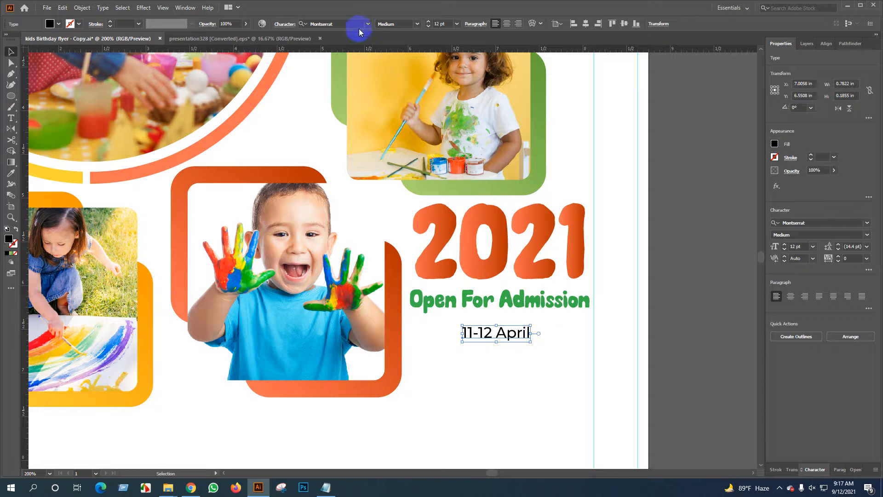
{"action": "left_click", "coordinate": [418, 25]}
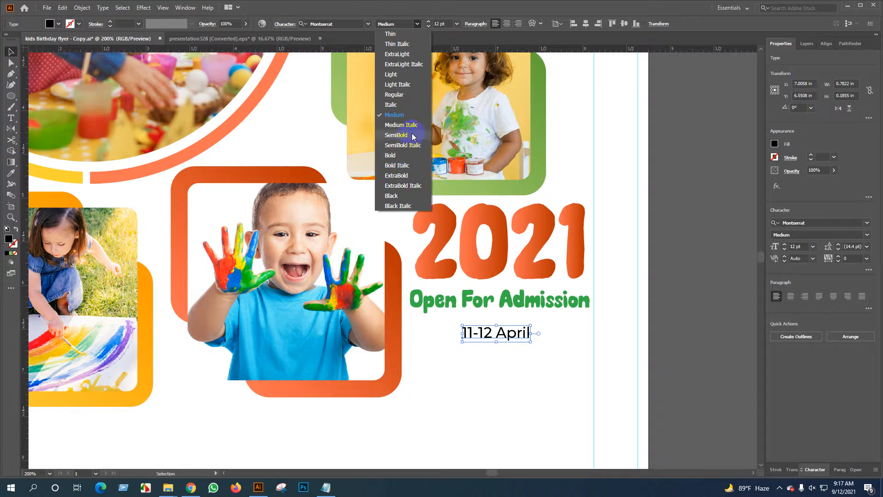
{"action": "left_click", "coordinate": [396, 155]}
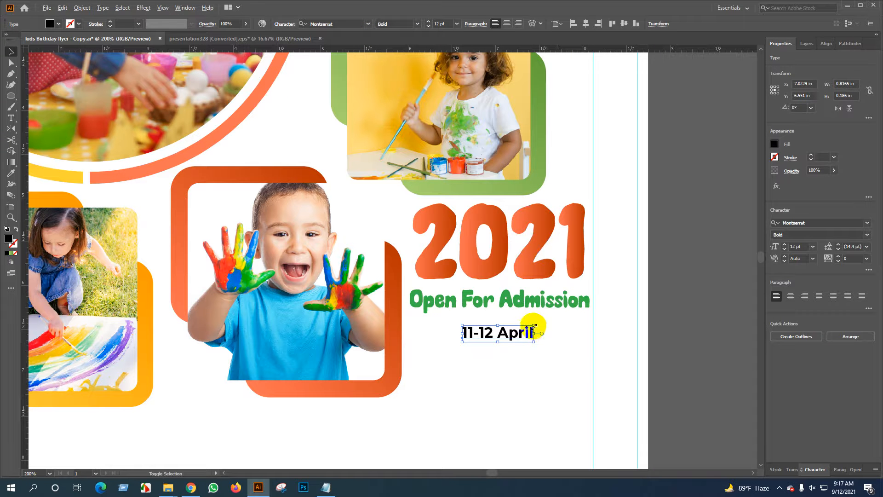
Enlarge "11-12 April" to about 20.5 pt and nudge it up slightly towards the line above.
{"action": "left_click_drag", "start_coordinate": [533, 325], "coordinate": [558, 319]}
{"action": "key", "text": "Up"}
{"action": "key", "text": "Up"}
{"action": "key", "text": "Up"}
{"action": "key", "text": "Up"}
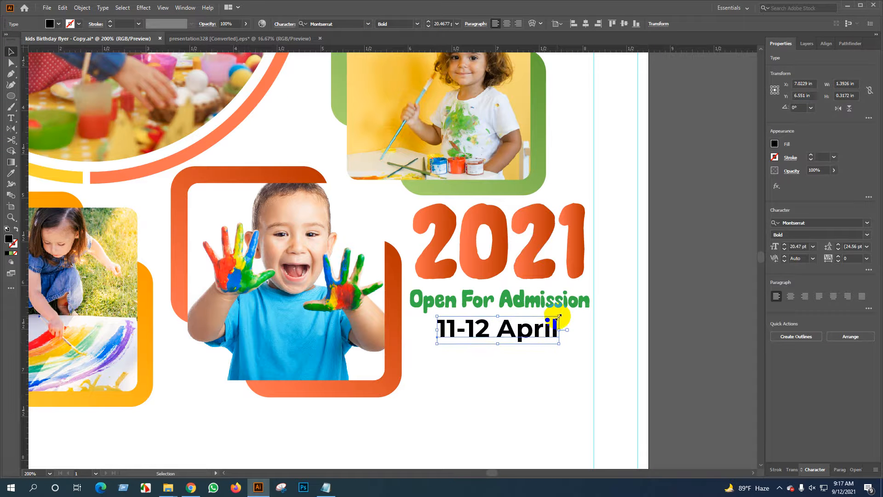
Try orange gradient, yellow and CMYK Magenta fills on "11-12 April", settle on the near-black swatch and deselect the text.
{"action": "key", "text": "i"}
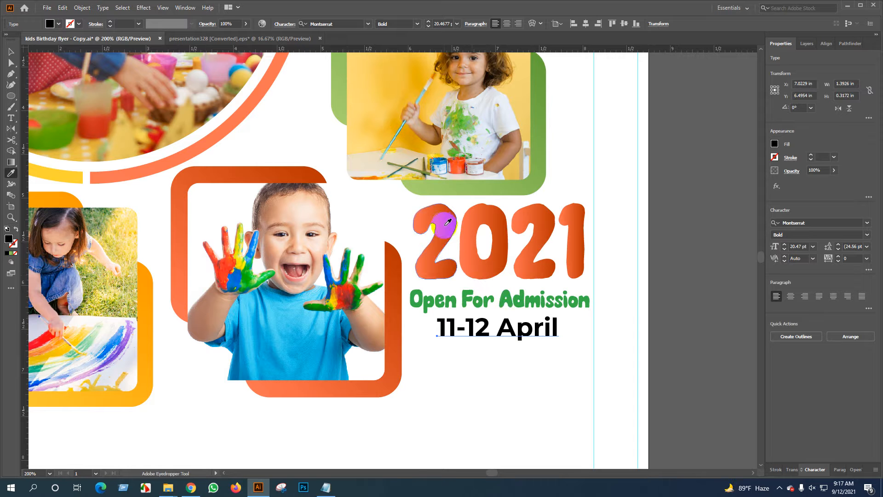
{"action": "left_click", "coordinate": [57, 23]}
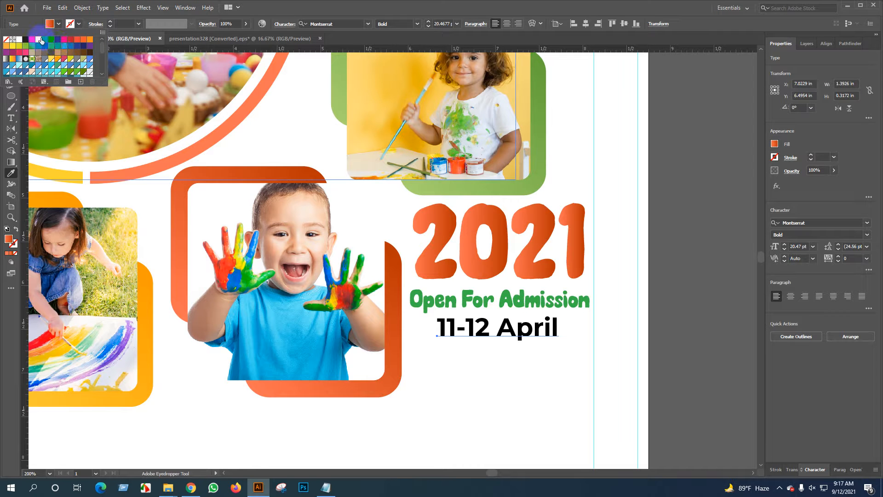
{"action": "left_click", "coordinate": [39, 41]}
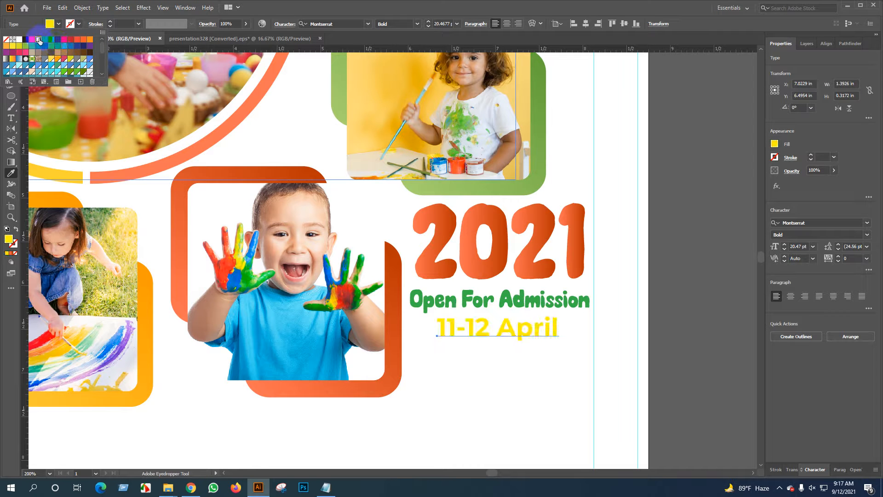
{"action": "left_click", "coordinate": [65, 41]}
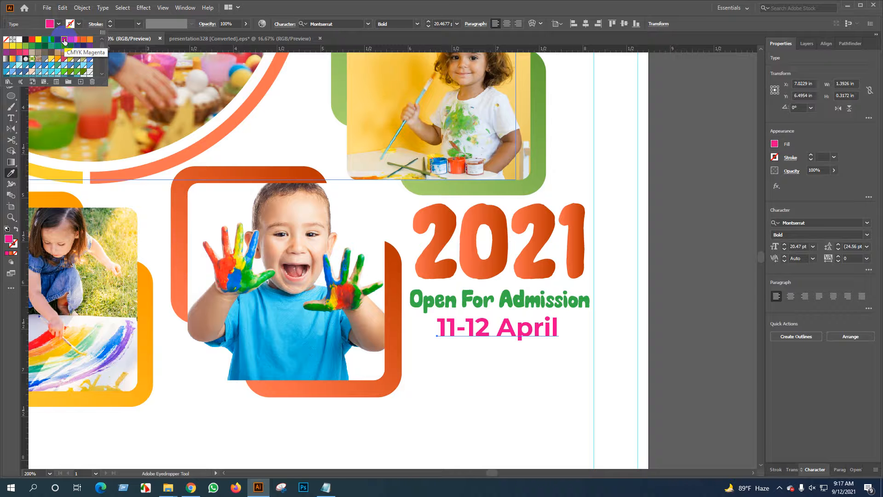
{"action": "left_click", "coordinate": [25, 41]}
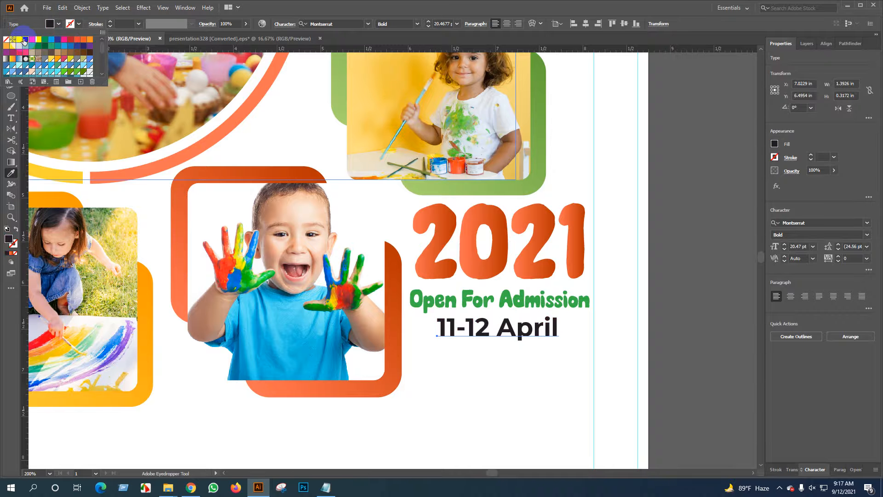
{"action": "key", "text": "ctrl+shift+a"}
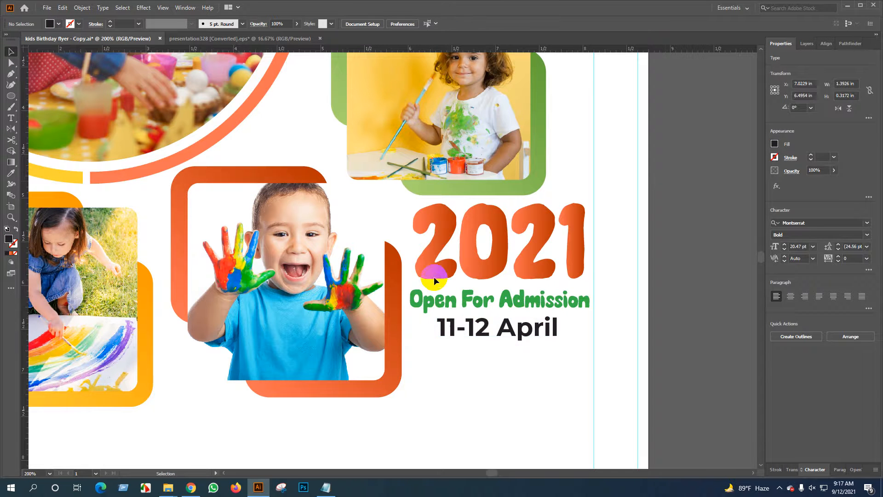
Move the time and address lines together from the pasteboard to below "11-12 April" on the flyer.
{"action": "scroll", "coordinate": [435, 277], "scroll_direction": "down", "scroll_amount": 2}
{"action": "left_click_drag", "start_coordinate": [360, 320], "coordinate": [451, 279]}
{"action": "left_click_drag", "start_coordinate": [203, 262], "coordinate": [614, 292]}
{"action": "left_click", "coordinate": [248, 268]}
{"action": "scroll", "coordinate": [646, 313], "scroll_direction": "up", "scroll_amount": 2}
{"action": "left_click_drag", "start_coordinate": [650, 345], "coordinate": [584, 358]}
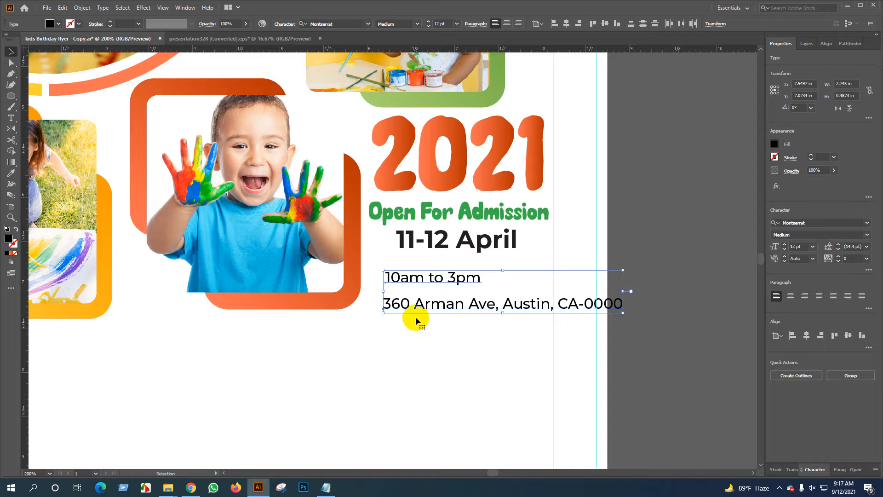
Shift the time and address lines further down, leaving a wider gap beneath the date.
{"action": "scroll", "coordinate": [480, 297], "scroll_direction": "down", "scroll_amount": 3}
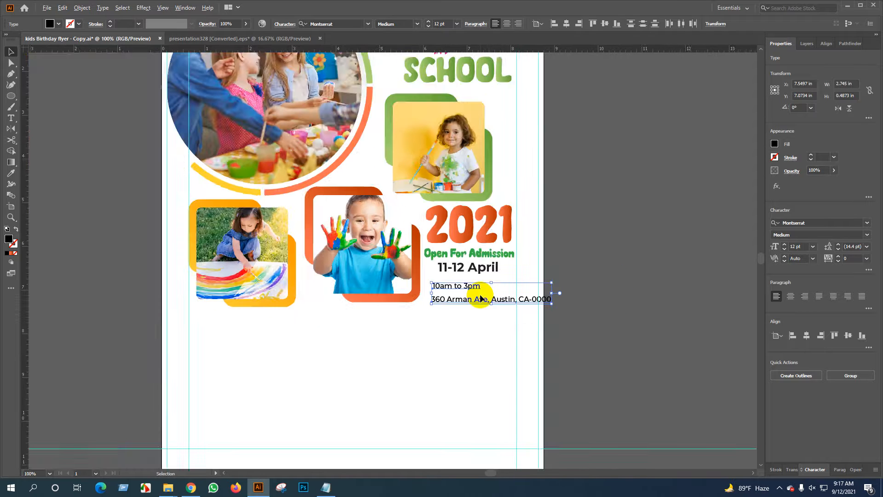
{"action": "scroll", "coordinate": [499, 294], "scroll_direction": "up", "scroll_amount": 3}
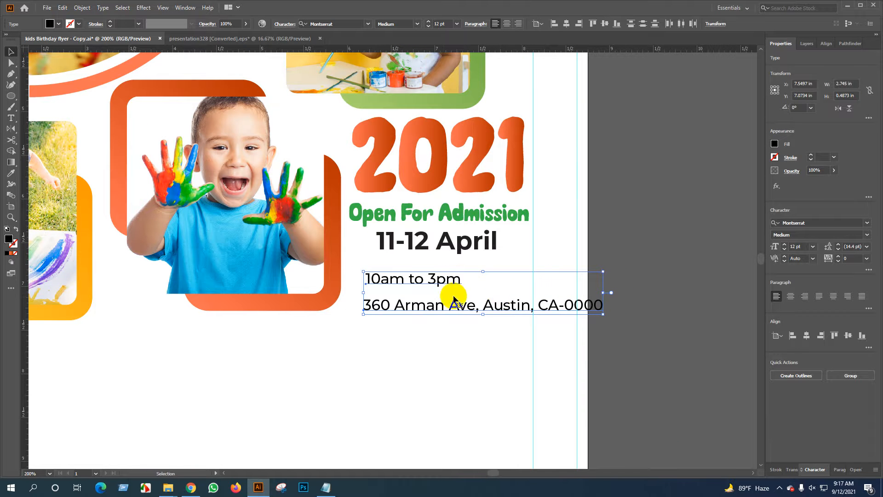
{"action": "scroll", "coordinate": [484, 298], "scroll_direction": "down", "scroll_amount": 1}
{"action": "scroll", "coordinate": [485, 300], "scroll_direction": "down", "scroll_amount": 1}
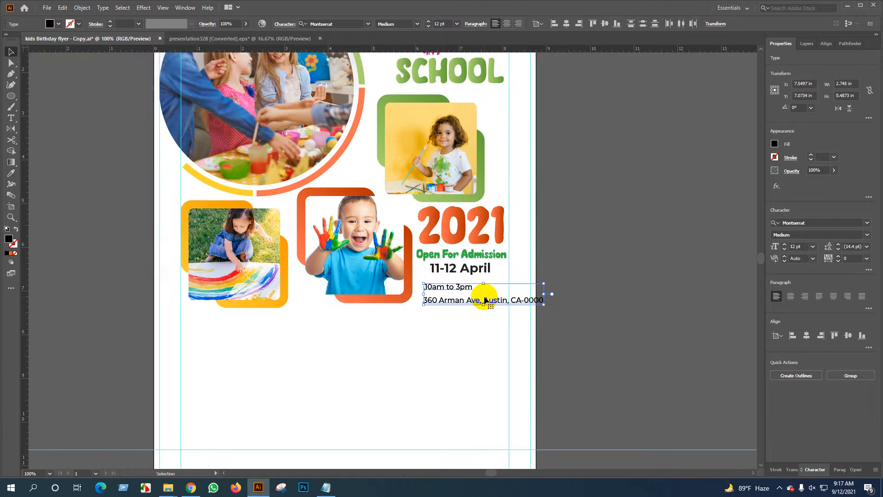
{"action": "left_click_drag", "start_coordinate": [467, 305], "coordinate": [469, 320]}
{"action": "scroll", "coordinate": [469, 320], "scroll_direction": "up", "scroll_amount": 1}
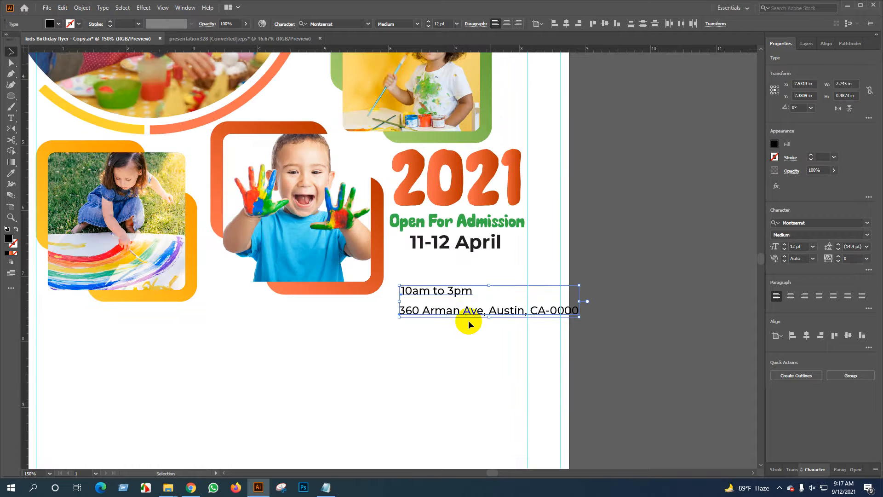
Centre-align the text in the time and address lines and move both lines to sit beneath "11-12 April".
{"action": "left_click", "coordinate": [507, 26]}
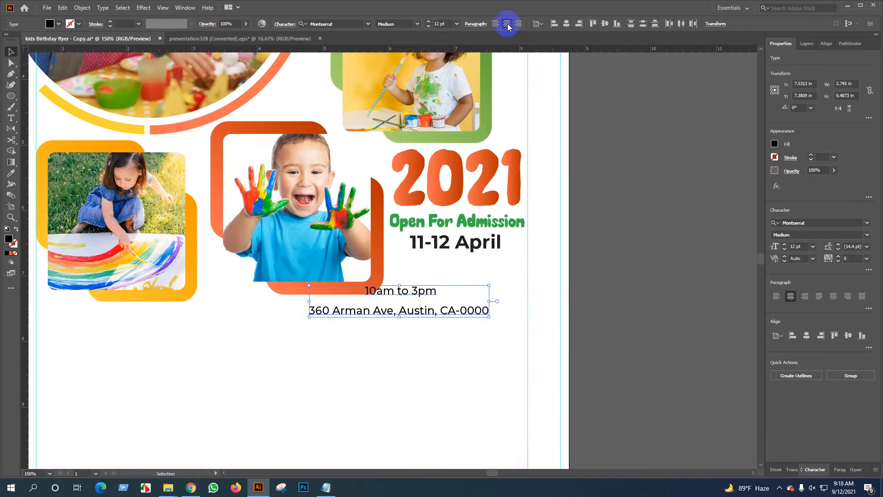
{"action": "left_click_drag", "start_coordinate": [423, 294], "coordinate": [475, 278]}
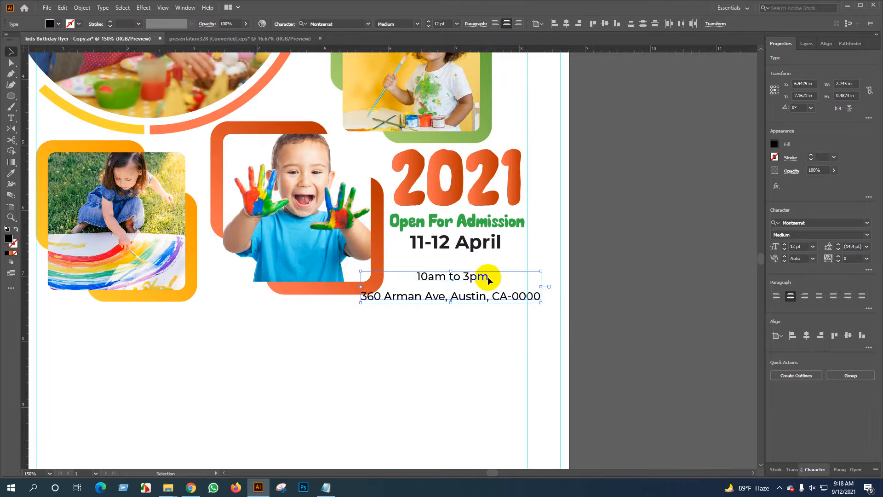
{"action": "scroll", "coordinate": [599, 276], "scroll_direction": "down", "scroll_amount": 2}
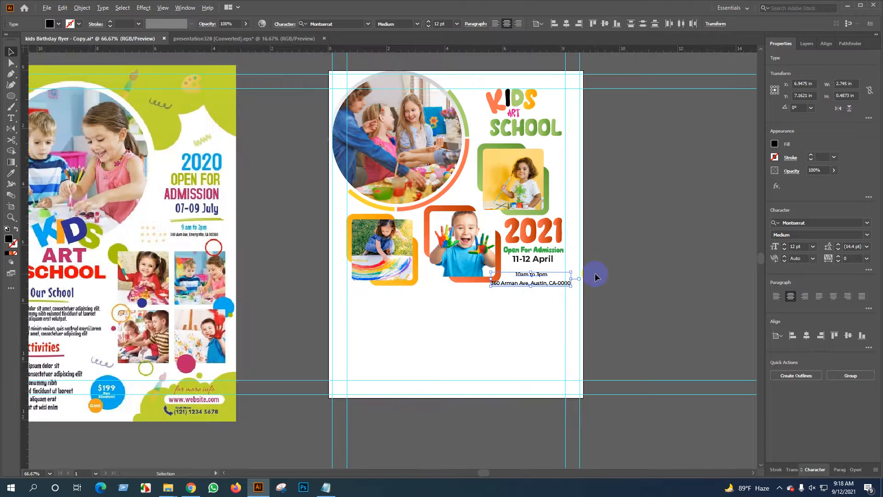
{"action": "scroll", "coordinate": [553, 297], "scroll_direction": "up", "scroll_amount": 2}
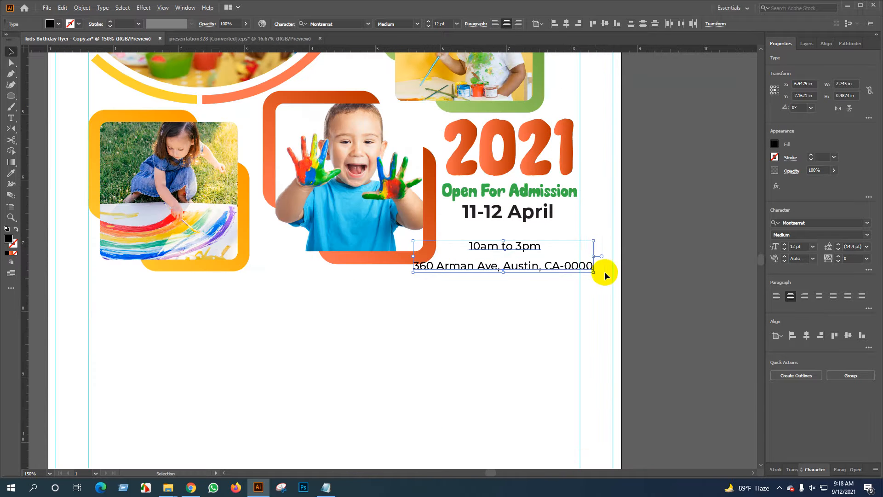
Shrink the time and address lines together to about 9.5 pt, ending at the inner margin guide, and deselect them.
{"action": "left_click_drag", "start_coordinate": [571, 272], "coordinate": [607, 247]}
{"action": "scroll", "coordinate": [573, 250], "scroll_direction": "up", "scroll_amount": 2}
{"action": "left_click_drag", "start_coordinate": [338, 223], "coordinate": [325, 220]}
{"action": "left_click", "coordinate": [421, 210]}
Enlarge "10am to 3pm" to about 12.2 pt and convert it to outlines.
{"action": "left_click", "coordinate": [438, 227]}
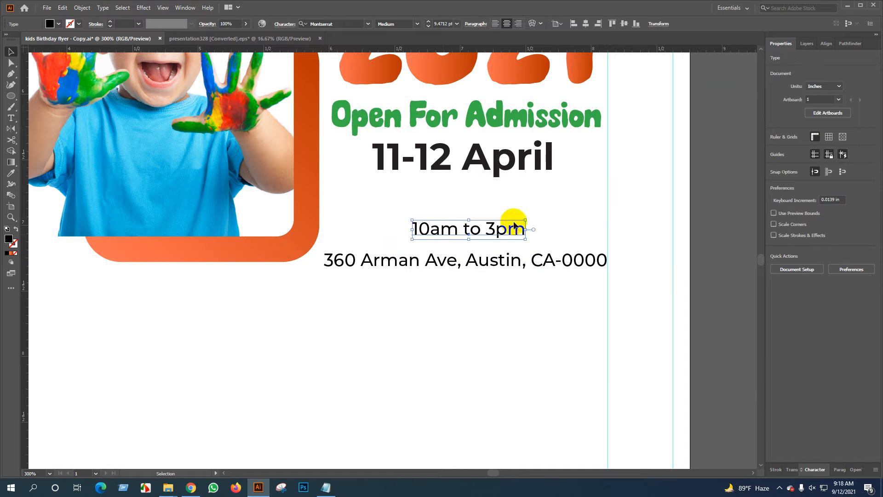
{"action": "left_click_drag", "start_coordinate": [525, 220], "coordinate": [542, 211]}
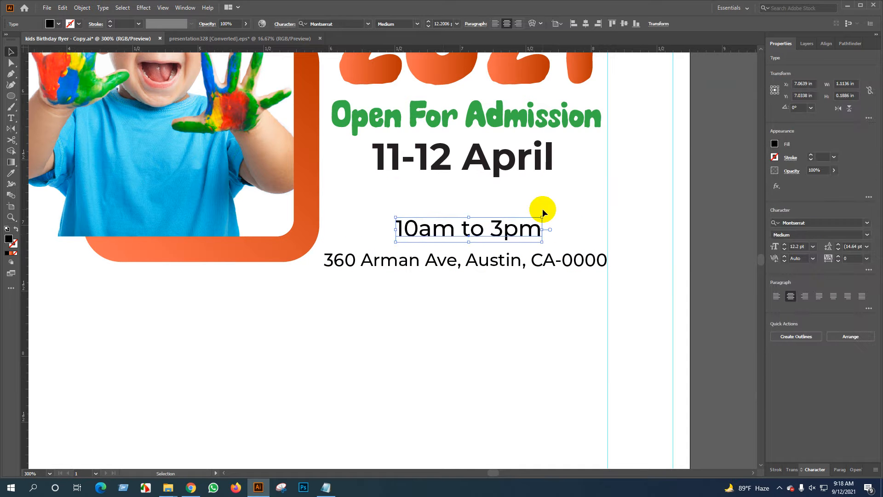
{"action": "right_click", "coordinate": [442, 217]}
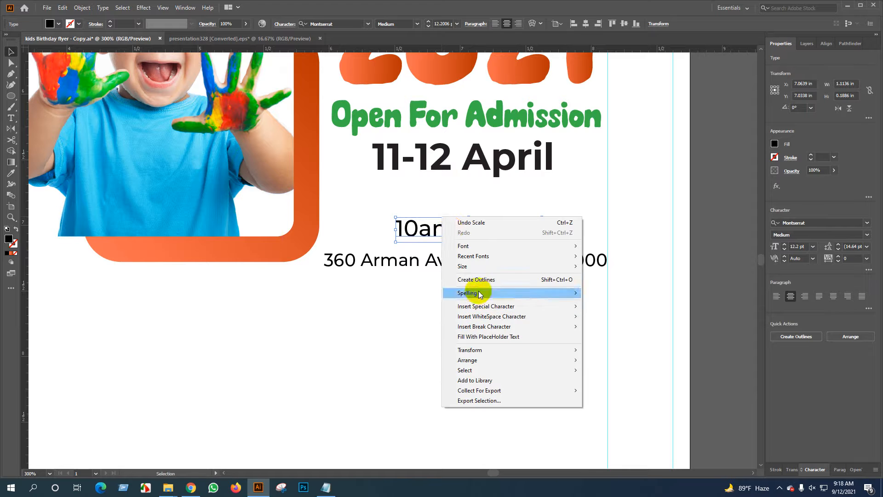
{"action": "left_click", "coordinate": [479, 279]}
Sample the orange gradient of "2021" onto the outlined "10am to 3pm" and deselect it.
{"action": "scroll", "coordinate": [444, 274], "scroll_direction": "down", "scroll_amount": 3}
{"action": "key", "text": "i"}
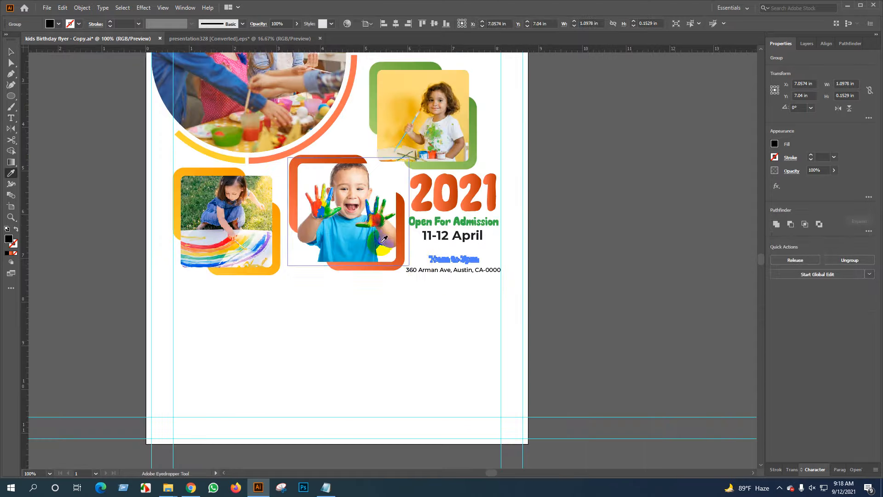
{"action": "left_click", "coordinate": [488, 195]}
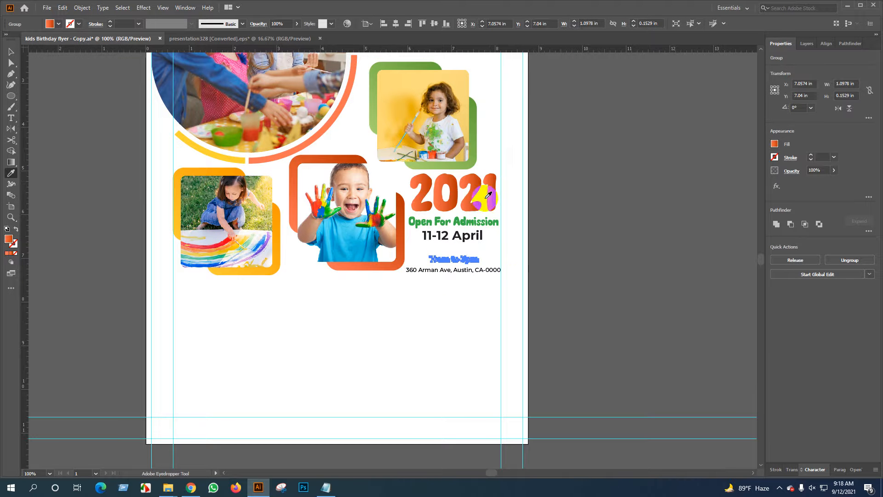
{"action": "key", "text": "v"}
{"action": "left_click", "coordinate": [487, 299]}
Move the address line up closer beneath "10am to 3pm" and nudge the time line up slightly.
{"action": "scroll", "coordinate": [458, 268], "scroll_direction": "up", "scroll_amount": 3}
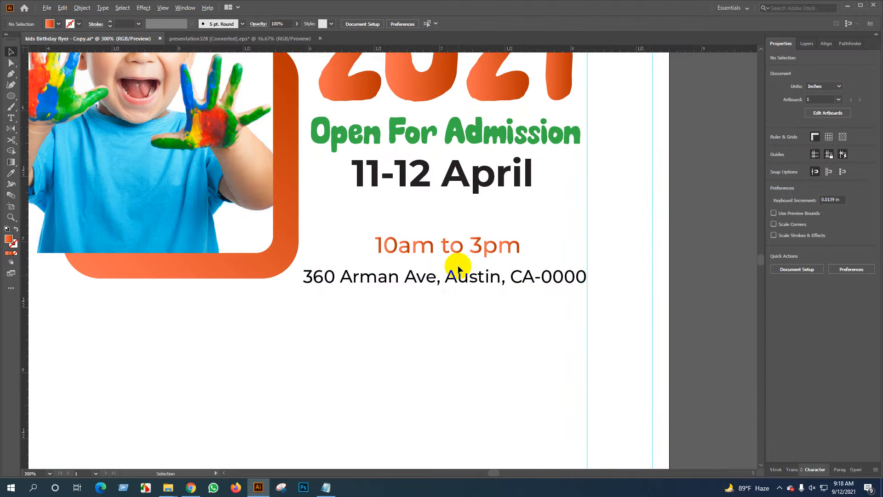
{"action": "mouse_move", "coordinate": [458, 280]}
{"action": "left_mouse_down"}
{"action": "mouse_move", "coordinate": [458, 264]}
{"action": "mouse_move", "coordinate": [461, 273]}
{"action": "left_mouse_up"}
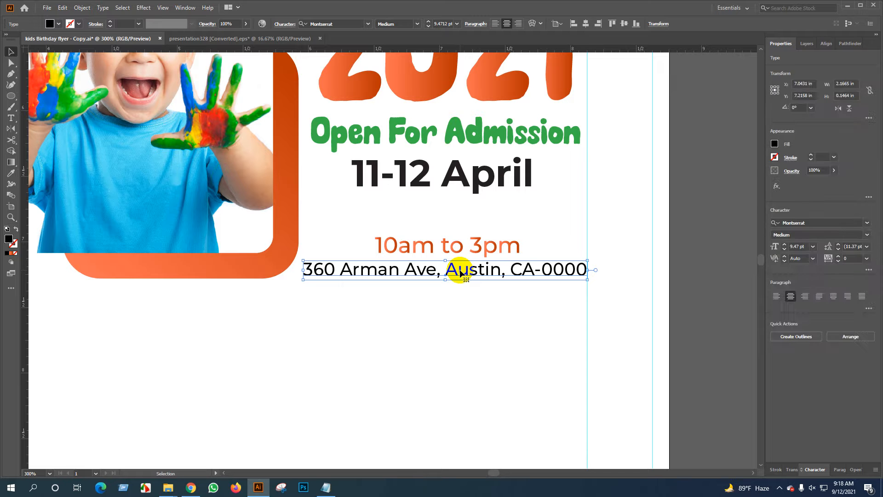
{"action": "key", "text": "Down"}
{"action": "key", "text": "Up"}
{"action": "key", "text": "Up"}
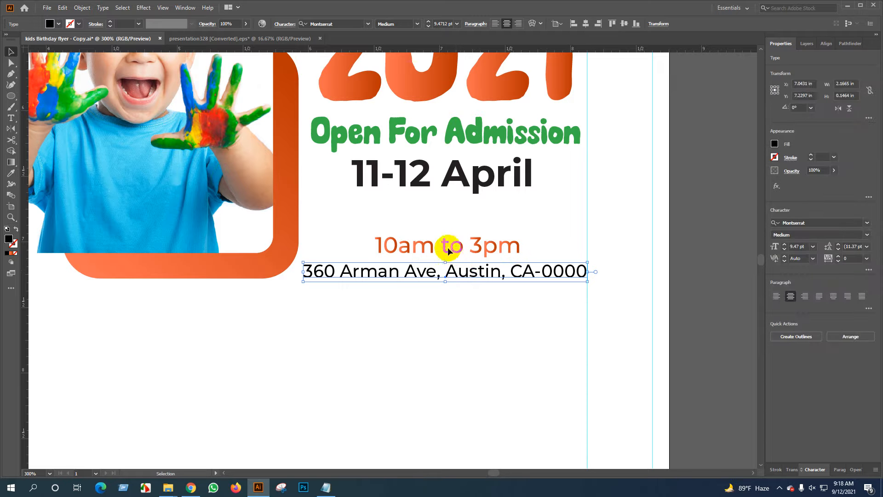
{"action": "key", "text": "ctrl+shift+a"}
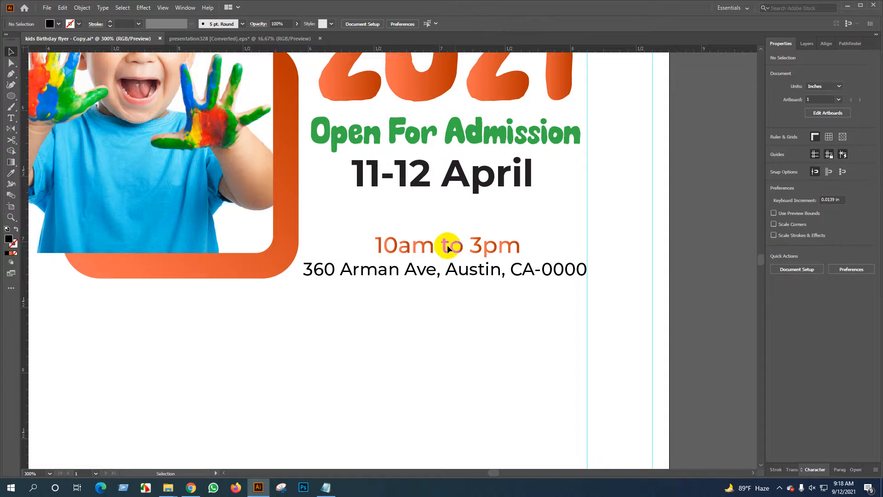
{"action": "left_click", "coordinate": [456, 248]}
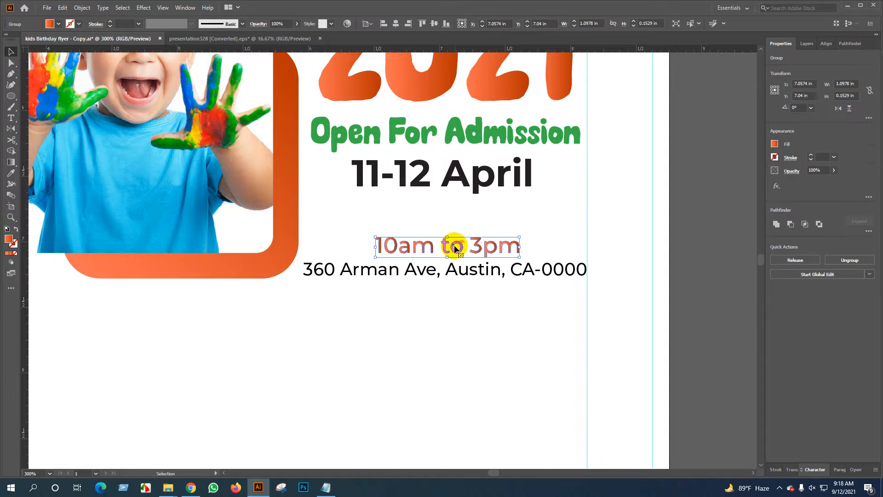
{"action": "key", "text": "Up"}
{"action": "left_click", "coordinate": [472, 223]}
{"action": "scroll", "coordinate": [473, 238], "scroll_direction": "down", "scroll_amount": 1}
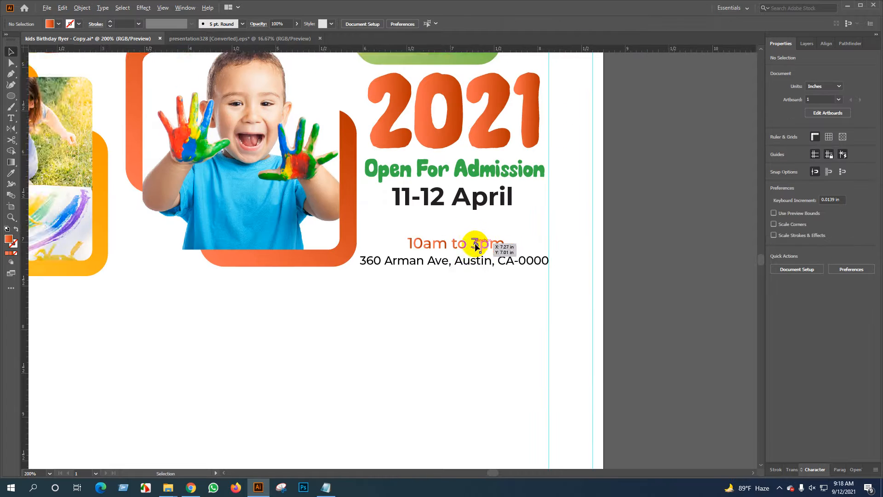
Move "2021", "Open For Admission" and "11-12 April" down together slightly towards the time line.
{"action": "left_click_drag", "start_coordinate": [553, 250], "coordinate": [525, 333]}
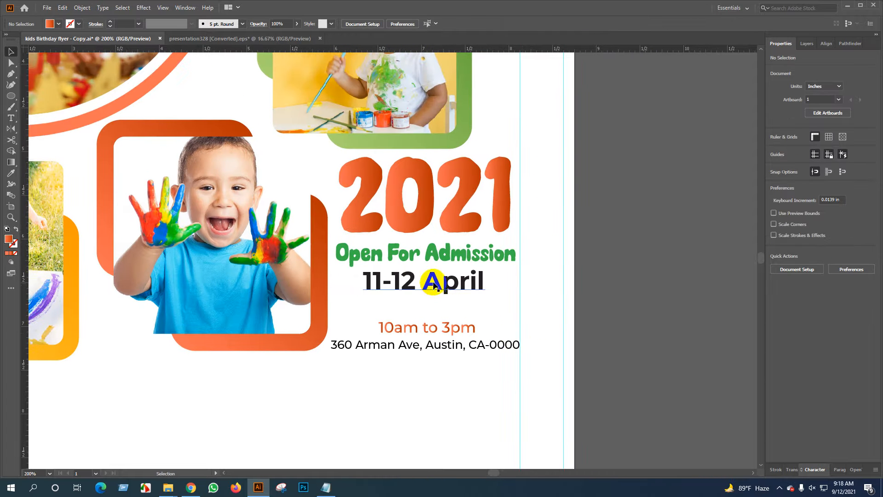
{"action": "left_click", "coordinate": [436, 251]}
{"action": "left_click", "coordinate": [435, 286]}
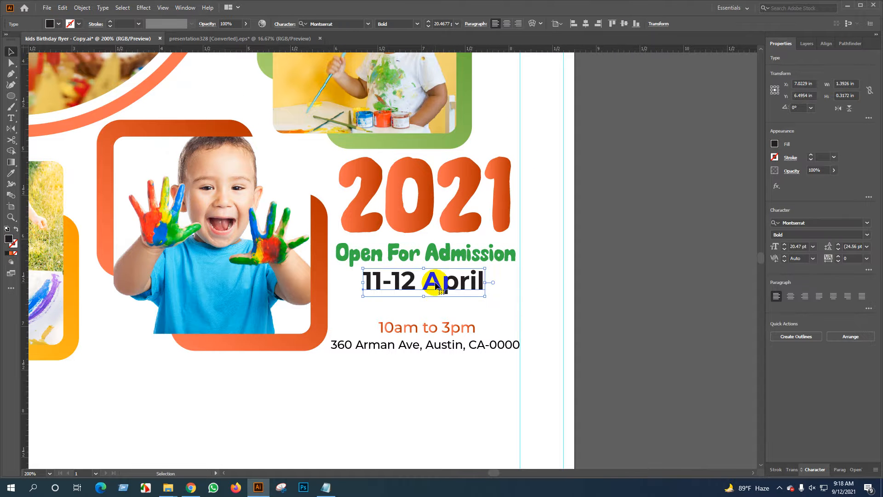
{"action": "left_click_drag", "start_coordinate": [483, 306], "coordinate": [447, 207]}
{"action": "key", "text": "ctrl+z"}
{"action": "left_click_drag", "start_coordinate": [467, 303], "coordinate": [434, 195]}
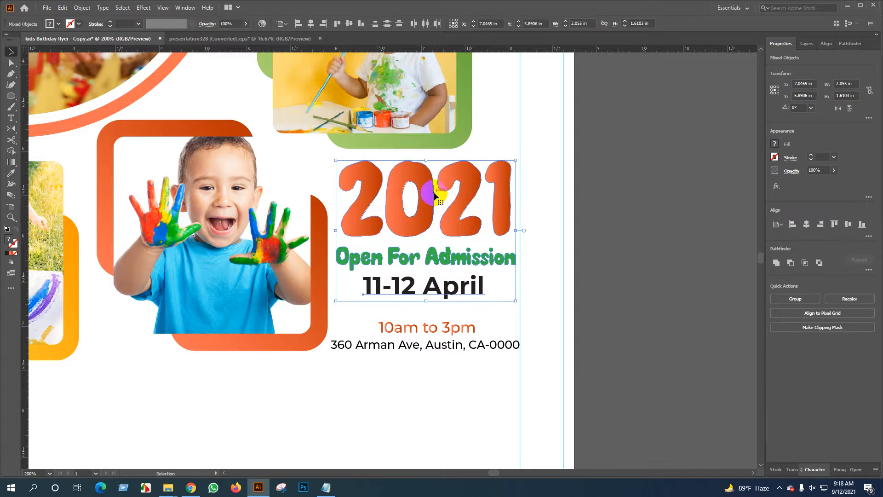
{"action": "left_click", "coordinate": [625, 251]}
Compare the flyer with the reference design, then switch to Chrome and search Freepik for "shape".
{"action": "scroll", "coordinate": [450, 321], "scroll_direction": "down", "scroll_amount": 2}
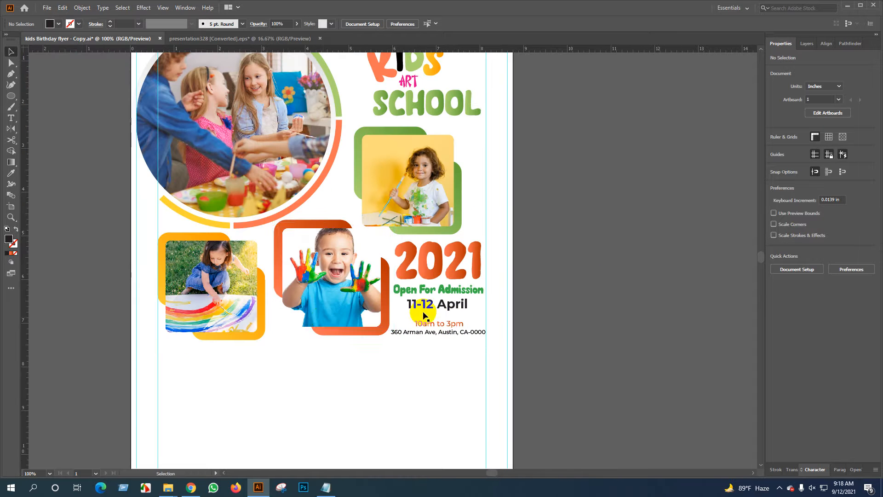
{"action": "left_click_drag", "start_coordinate": [328, 313], "coordinate": [602, 288]}
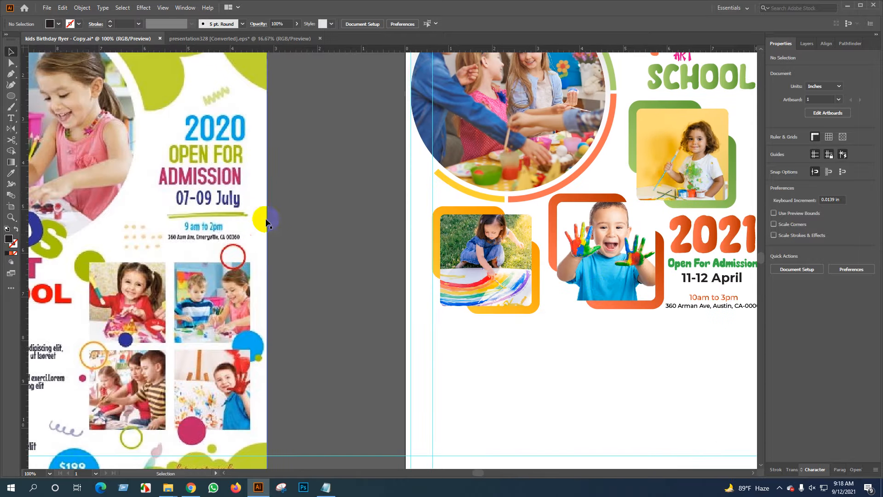
{"action": "scroll", "coordinate": [350, 252], "scroll_direction": "down", "scroll_amount": 1}
{"action": "scroll", "coordinate": [487, 305], "scroll_direction": "up", "scroll_amount": 3}
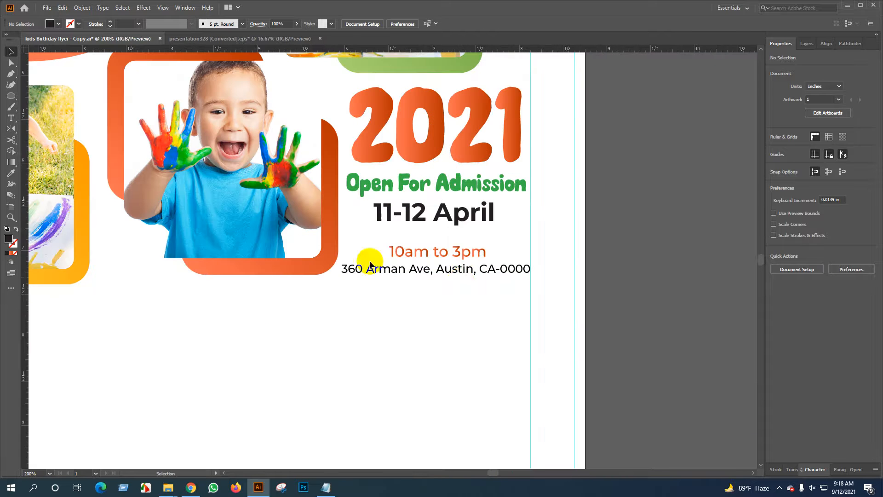
{"action": "left_click", "coordinate": [191, 487]}
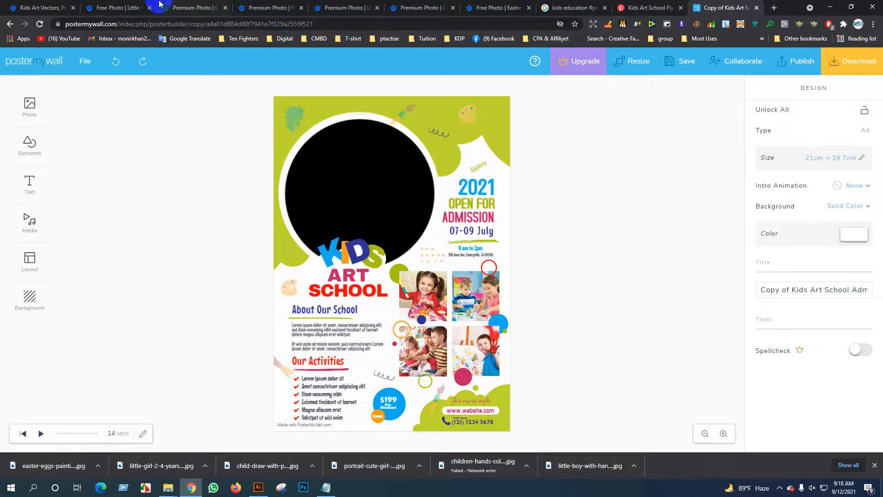
{"action": "left_click", "coordinate": [104, 5]}
{"action": "left_click", "coordinate": [184, 81]}
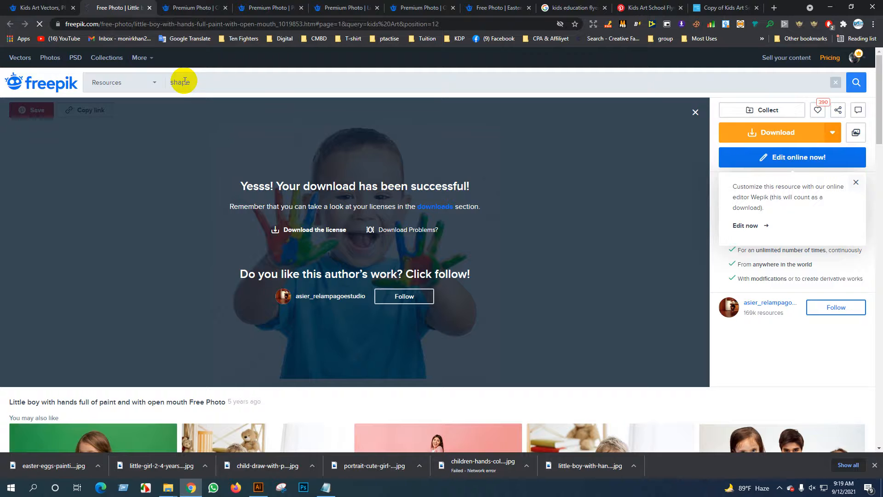
{"action": "key", "text": "Return"}
{"action": "left_click", "coordinate": [185, 75]}
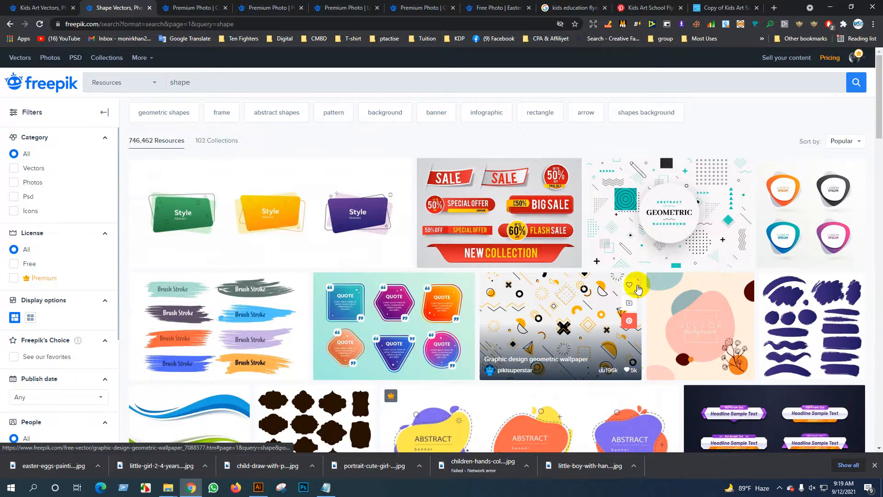
Open the Decorative brush shapes set from the Freepik results and download it.
{"action": "scroll", "coordinate": [639, 286], "scroll_direction": "down", "scroll_amount": 2}
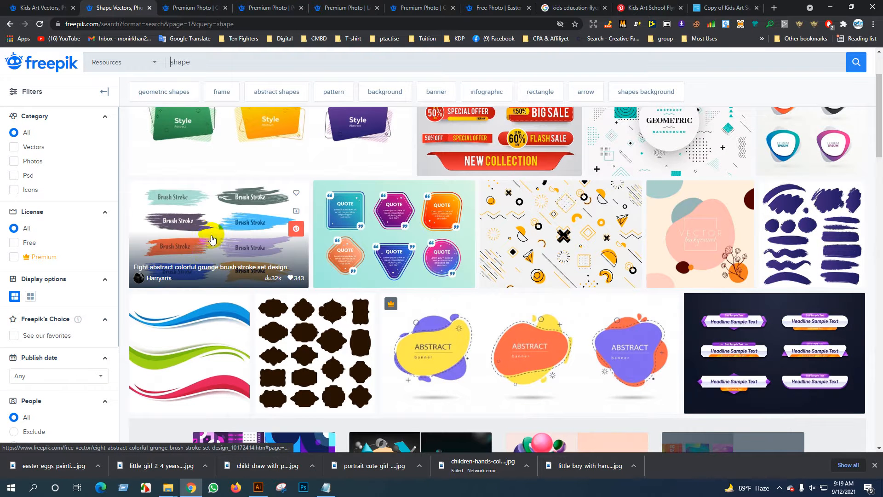
{"action": "left_click", "coordinate": [804, 225]}
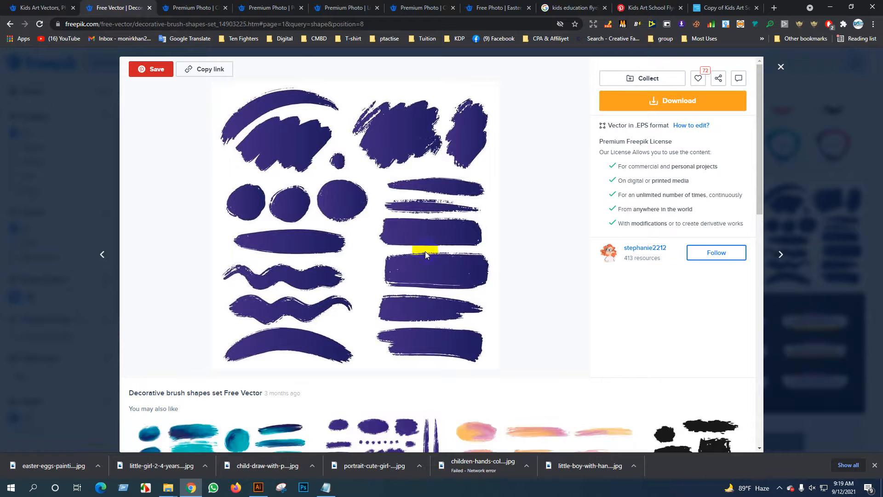
{"action": "left_click", "coordinate": [662, 96]}
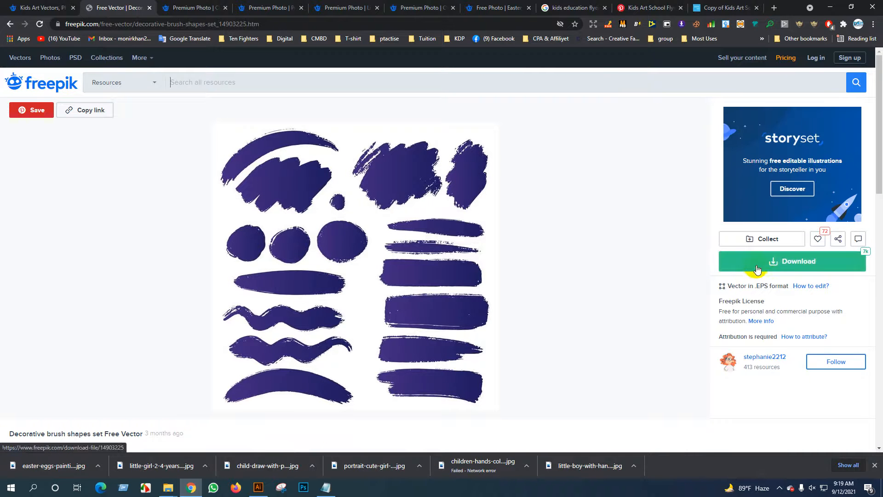
{"action": "left_click", "coordinate": [754, 262]}
{"action": "left_click", "coordinate": [787, 378]}
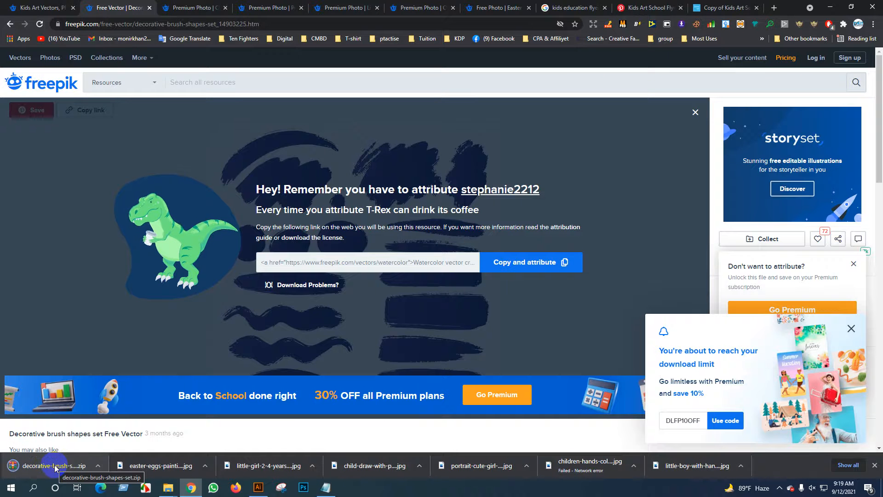
Open 385.eps from the downloaded archive in Illustrator and copy the tapered brush stroke onto the flyer below the address line.
{"action": "left_click", "coordinate": [54, 463]}
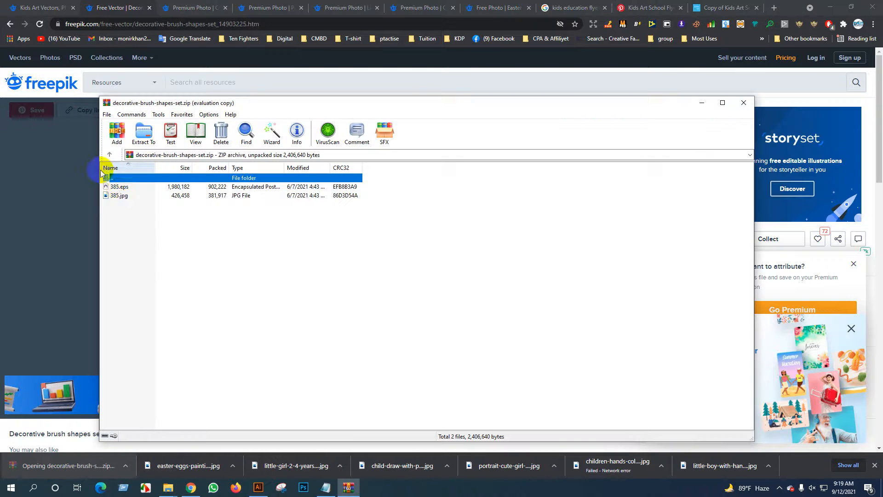
{"action": "double_click", "coordinate": [117, 187]}
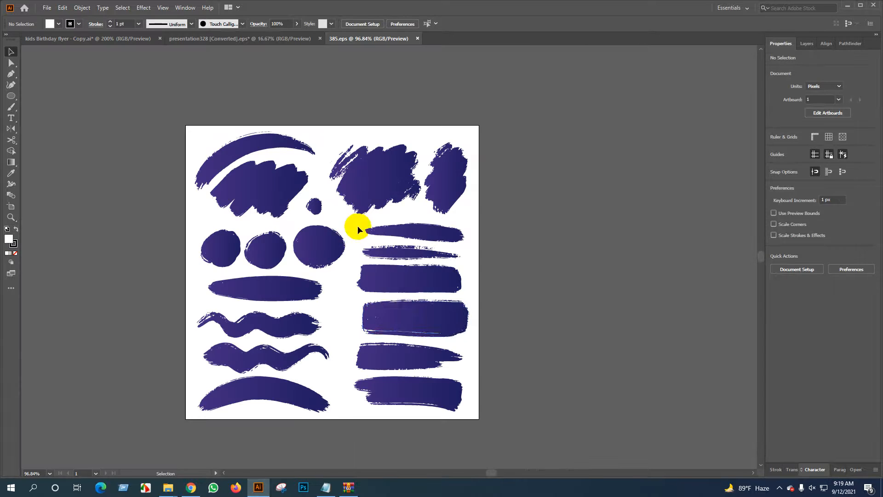
{"action": "left_click_drag", "start_coordinate": [428, 345], "coordinate": [479, 291]}
{"action": "left_click", "coordinate": [449, 287]}
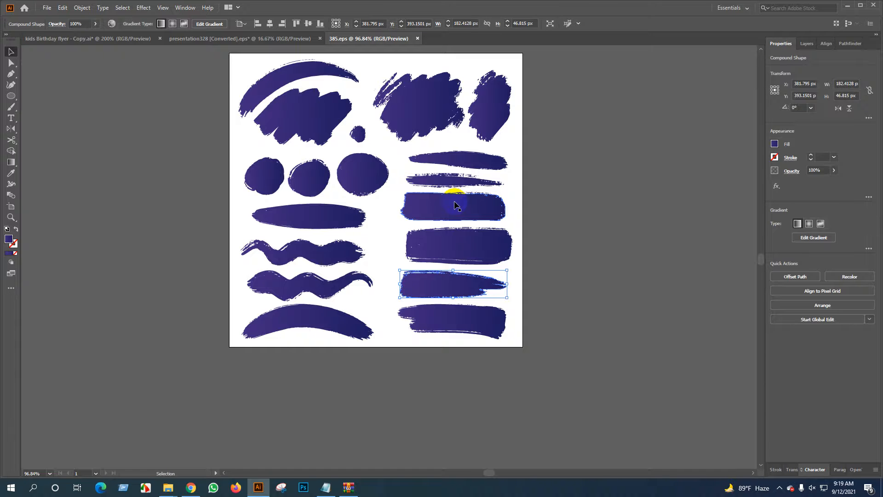
{"action": "mouse_move", "coordinate": [464, 291]}
{"action": "left_mouse_down"}
{"action": "mouse_move", "coordinate": [500, 282]}
{"action": "mouse_move", "coordinate": [460, 290]}
{"action": "mouse_move", "coordinate": [247, 167]}
{"action": "mouse_move", "coordinate": [146, 48]}
{"action": "mouse_move", "coordinate": [116, 39]}
{"action": "mouse_move", "coordinate": [365, 292]}
{"action": "mouse_move", "coordinate": [375, 322]}
{"action": "left_mouse_up"}
Reflect the brush stroke across the horizontal axis and move it directly below the address line.
{"action": "right_click", "coordinate": [375, 320]}
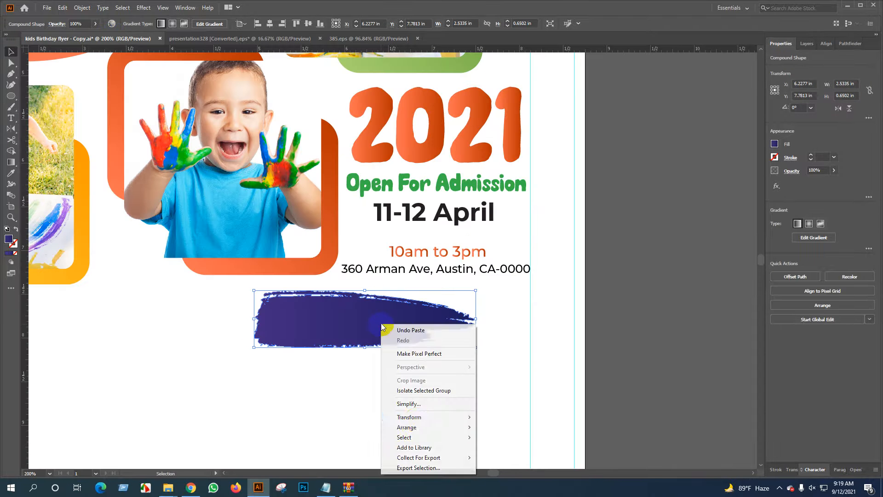
{"action": "mouse_move", "coordinate": [415, 419]}
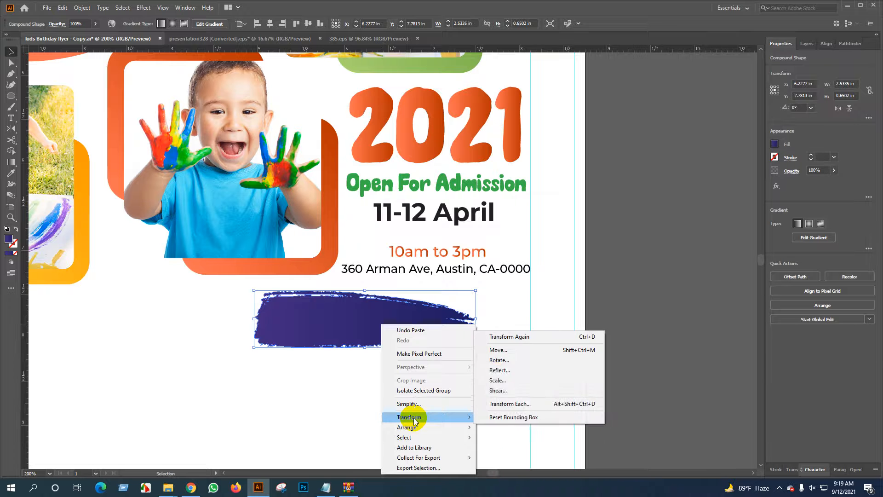
{"action": "left_click", "coordinate": [496, 372]}
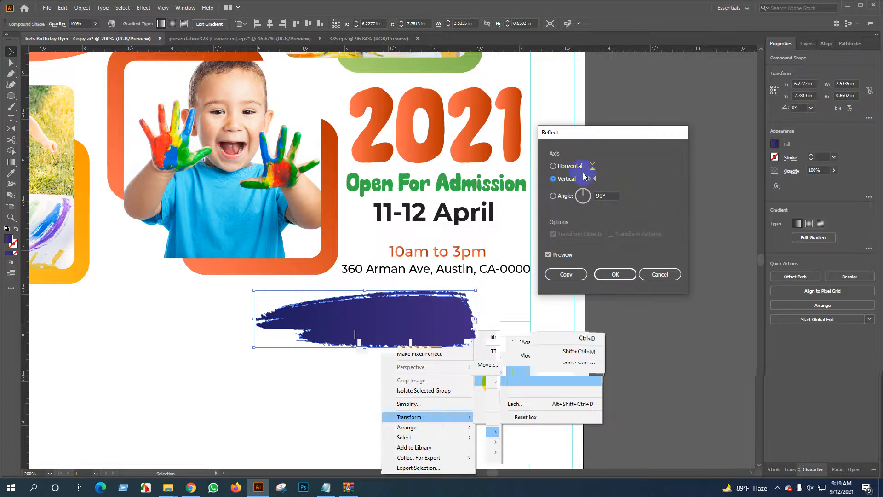
{"action": "left_click", "coordinate": [570, 166]}
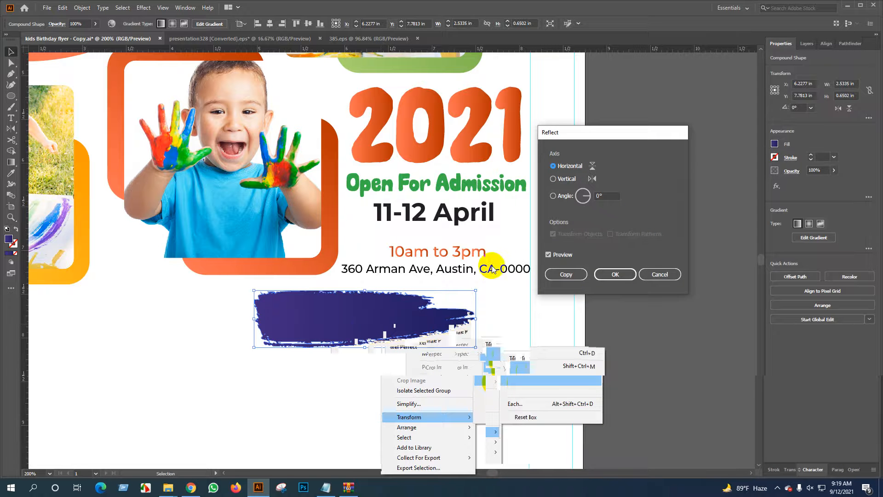
{"action": "left_click", "coordinate": [569, 275]}
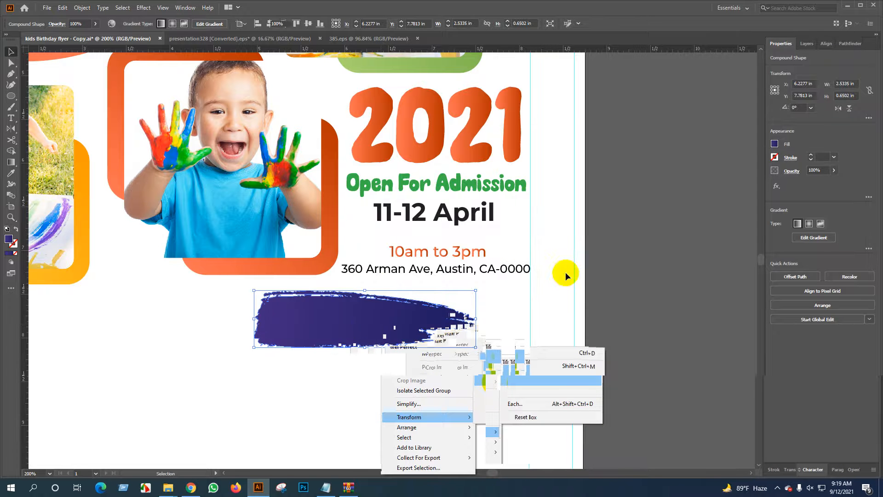
{"action": "mouse_move", "coordinate": [345, 327]}
{"action": "left_mouse_down"}
{"action": "mouse_move", "coordinate": [572, 374]}
{"action": "mouse_move", "coordinate": [587, 386]}
{"action": "mouse_move", "coordinate": [375, 350]}
{"action": "mouse_move", "coordinate": [352, 325]}
{"action": "mouse_move", "coordinate": [406, 318]}
{"action": "mouse_move", "coordinate": [405, 327]}
{"action": "left_mouse_up"}
Apply the orange gradient of "2021" to the brush stroke with the Eyedropper tool.
{"action": "key", "text": "i"}
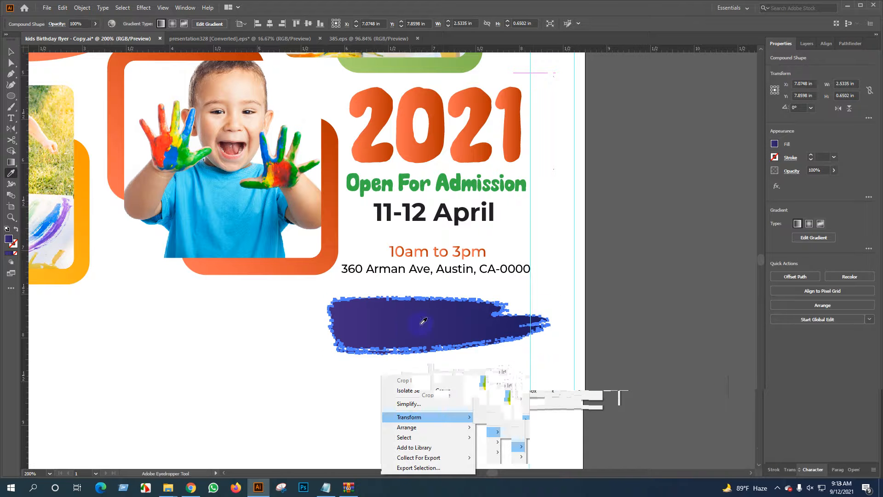
{"action": "left_click", "coordinate": [512, 95]}
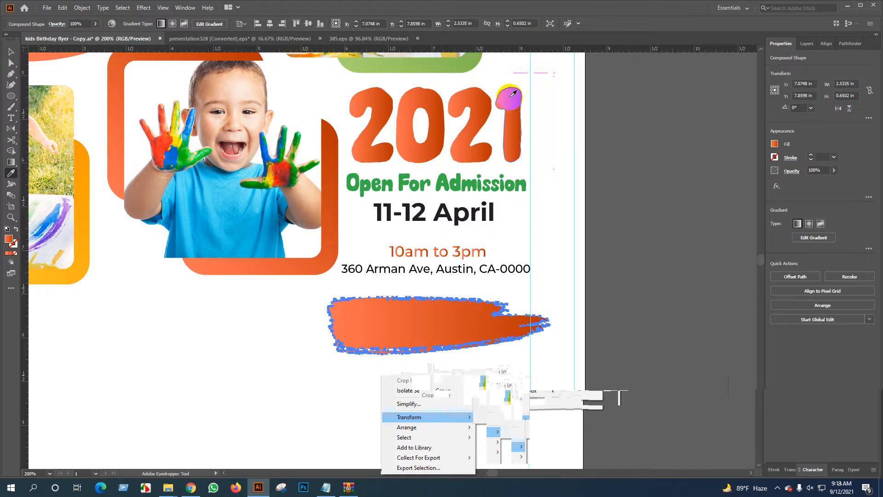
{"action": "key", "text": "v"}
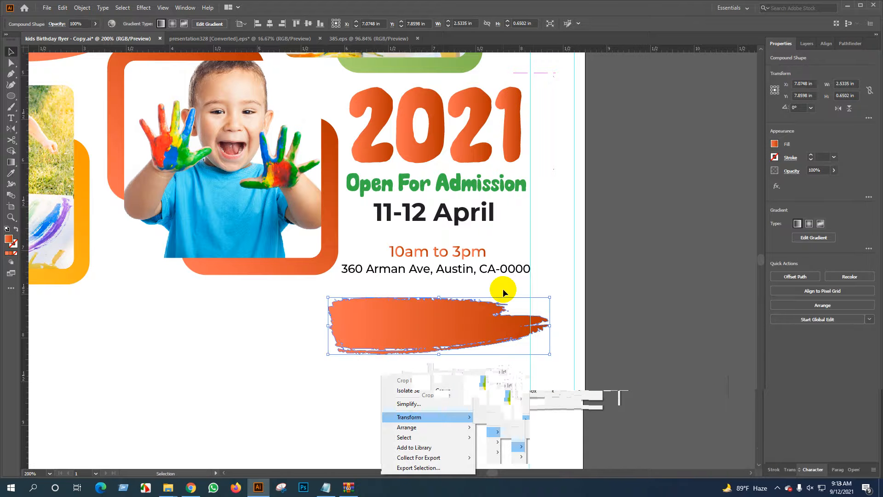
Make the "10am to 3pm" and address lines white and bring them to the front.
{"action": "left_click", "coordinate": [412, 248]}
{"action": "left_click", "coordinate": [429, 271], "text": "shift"}
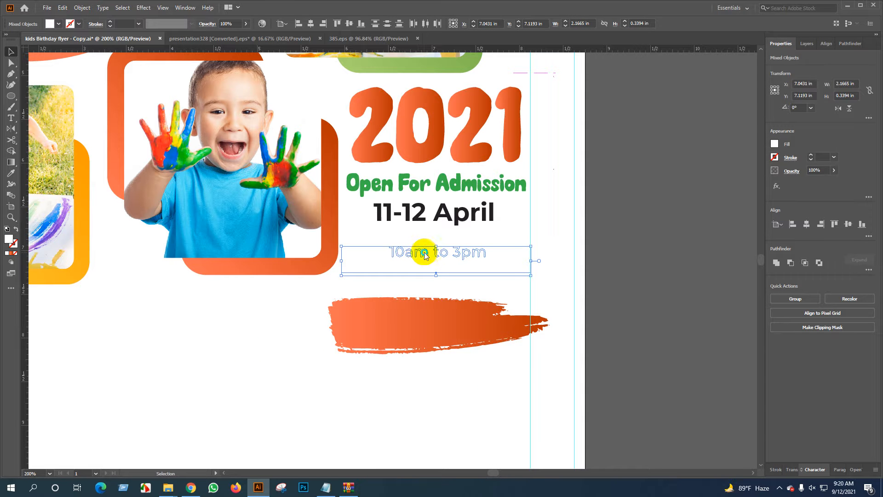
{"action": "right_click", "coordinate": [425, 255]}
{"action": "mouse_move", "coordinate": [506, 345]}
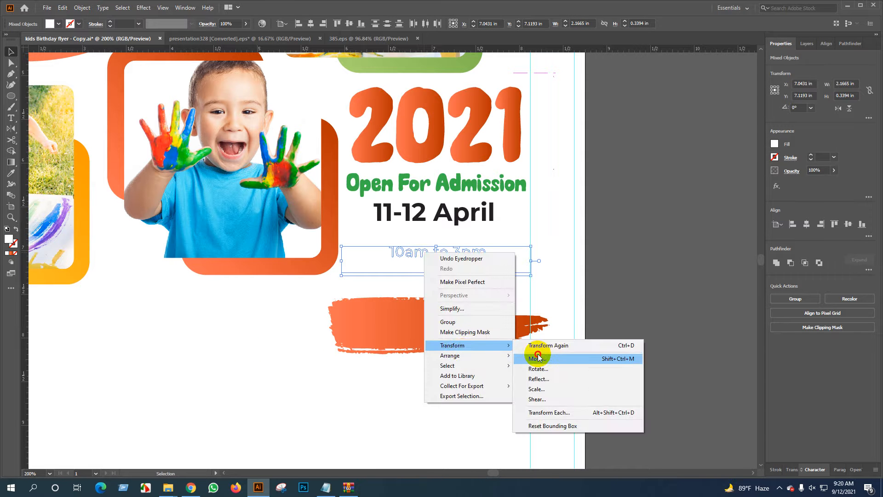
{"action": "mouse_move", "coordinate": [455, 356]}
{"action": "left_click", "coordinate": [543, 355]}
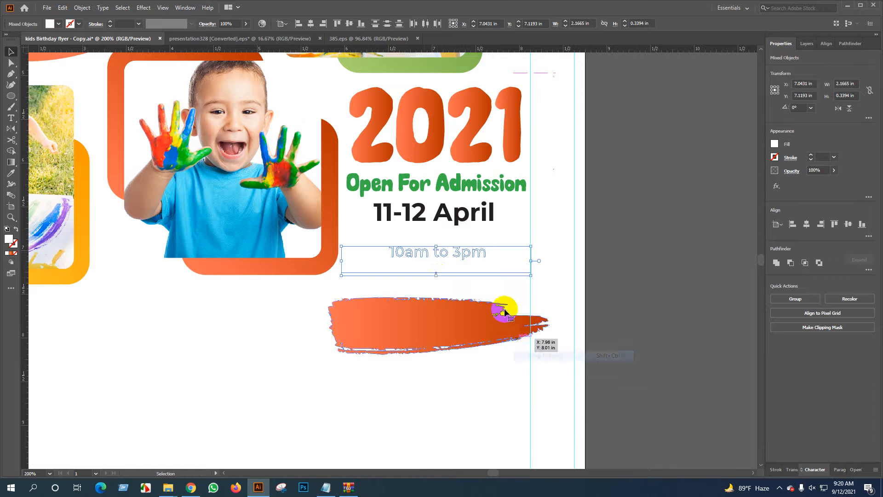
{"action": "left_click", "coordinate": [601, 291]}
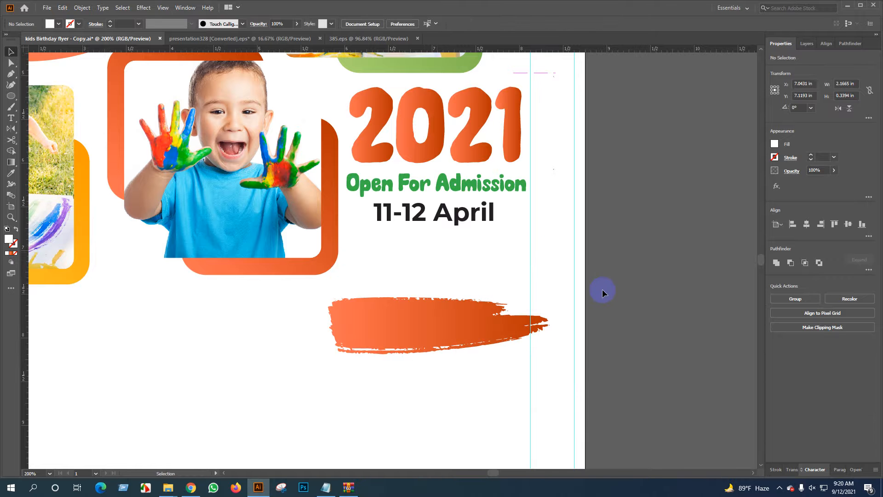
Move the orange brush stroke up behind the time and address lines, overlapping the boy's photo frame slightly.
{"action": "mouse_move", "coordinate": [409, 333]}
{"action": "left_mouse_down"}
{"action": "mouse_move", "coordinate": [409, 277]}
{"action": "mouse_move", "coordinate": [417, 275]}
{"action": "left_mouse_up"}
{"action": "left_click", "coordinate": [442, 350]}
{"action": "scroll", "coordinate": [410, 300], "scroll_direction": "up", "scroll_amount": 1}
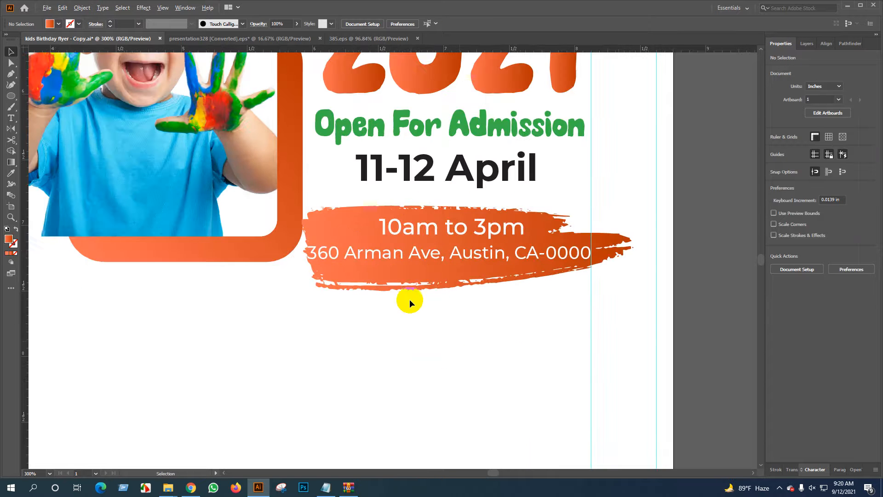
{"action": "left_click_drag", "start_coordinate": [466, 344], "coordinate": [429, 357]}
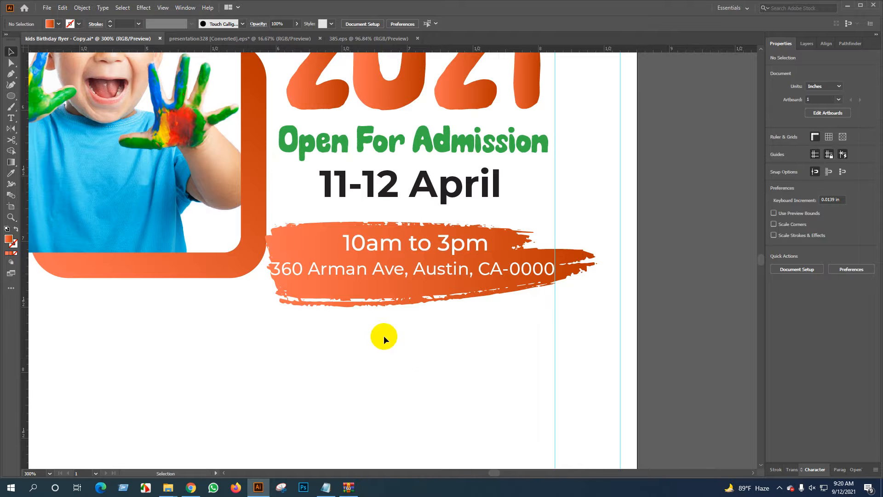
{"action": "left_click_drag", "start_coordinate": [362, 295], "coordinate": [352, 291]}
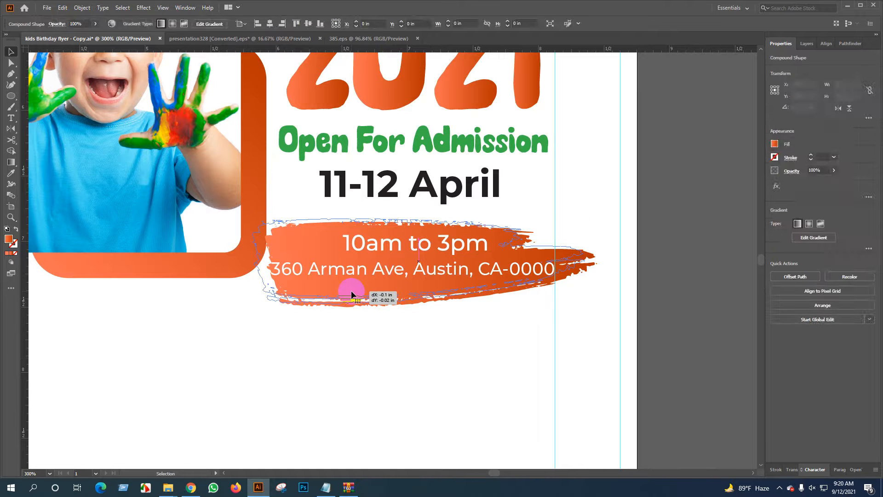
Bring the boy's photo frame group in front of the orange brush stroke.
{"action": "left_click", "coordinate": [236, 286]}
{"action": "left_click", "coordinate": [231, 270]}
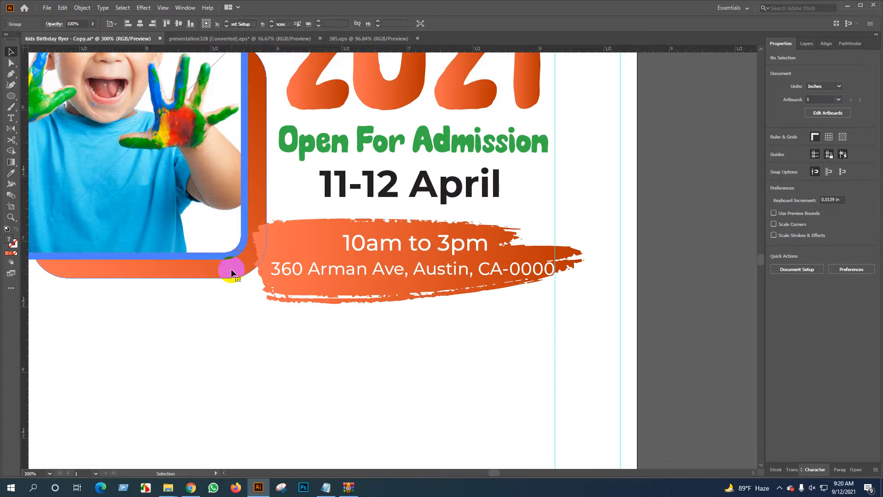
{"action": "right_click", "coordinate": [232, 270]}
{"action": "mouse_move", "coordinate": [274, 379]}
{"action": "left_click", "coordinate": [368, 383]}
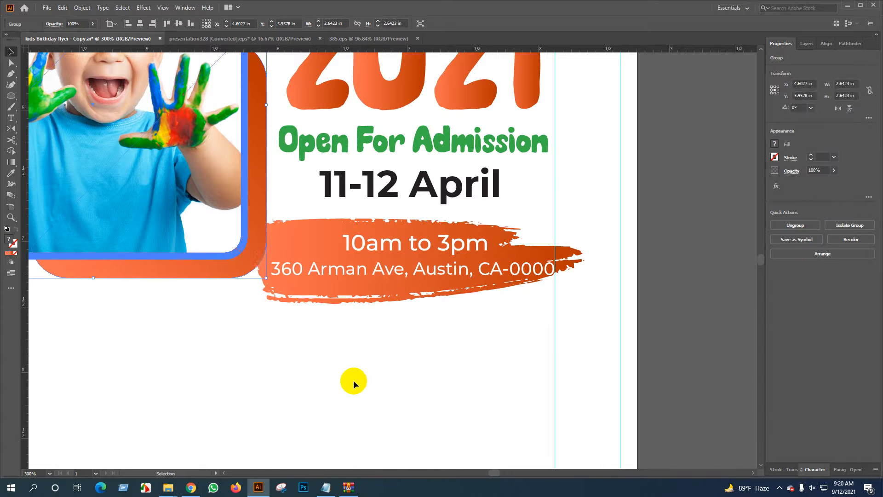
{"action": "left_click", "coordinate": [343, 374]}
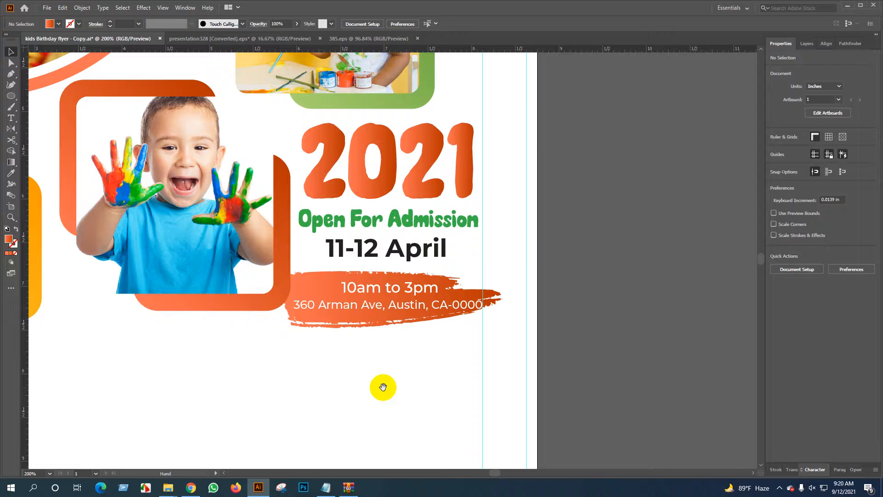
Enlarge the orange brush stroke behind the time and address to about 2.76 × 0.71 in.
{"action": "mouse_move", "coordinate": [384, 388]}
{"action": "left_mouse_down"}
{"action": "mouse_move", "coordinate": [396, 369]}
{"action": "mouse_move", "coordinate": [394, 389]}
{"action": "left_mouse_up"}
{"action": "scroll", "coordinate": [388, 363], "scroll_direction": "up", "scroll_amount": 1}
{"action": "left_click", "coordinate": [374, 309]}
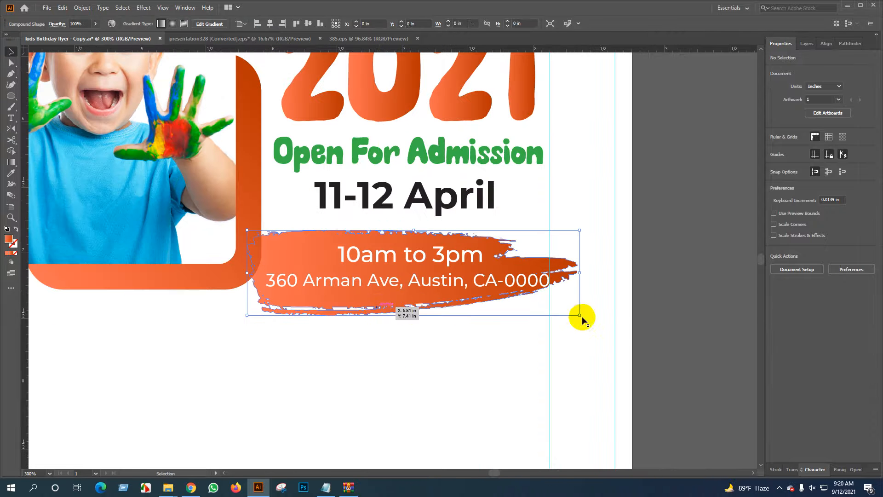
{"action": "left_click_drag", "start_coordinate": [579, 316], "coordinate": [609, 326]}
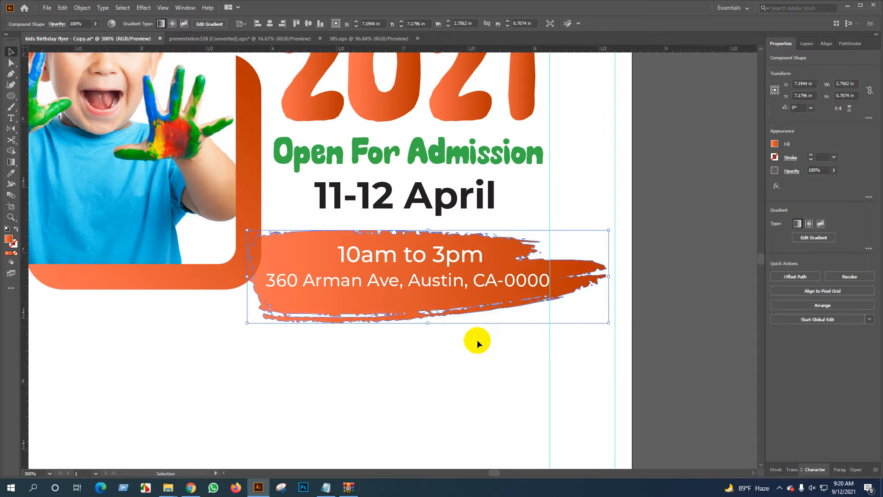
{"action": "key", "text": "ctrl+minus"}
{"action": "left_click", "coordinate": [449, 376]}
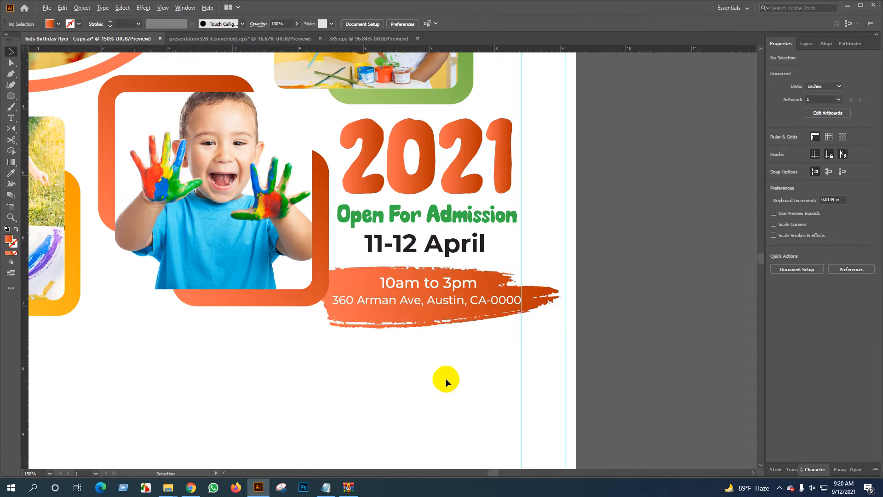
Scale the group with "2021", "Open For Admission" and "11-12 April" down to about 1.80 × 1.41 in.
{"action": "key", "text": "ctrl+1"}
{"action": "left_click_drag", "start_coordinate": [414, 414], "coordinate": [567, 322]}
{"action": "scroll", "coordinate": [587, 309], "scroll_direction": "down", "scroll_amount": 1}
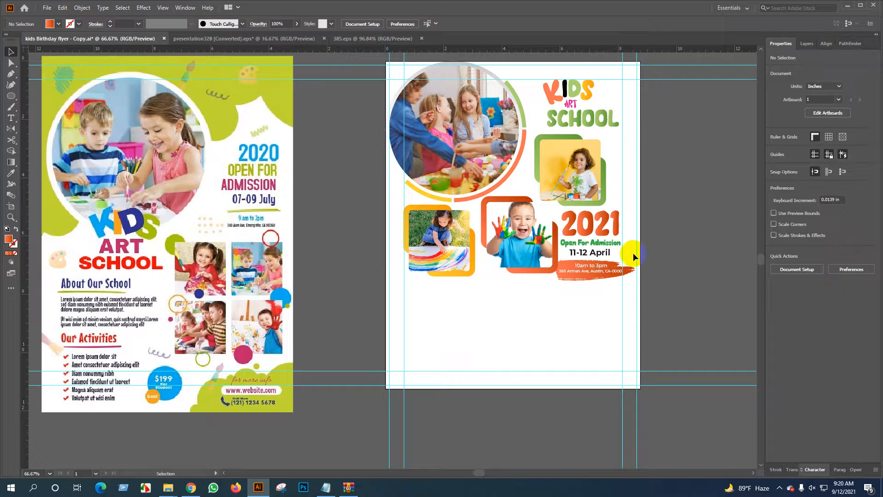
{"action": "scroll", "coordinate": [633, 253], "scroll_direction": "up", "scroll_amount": 2}
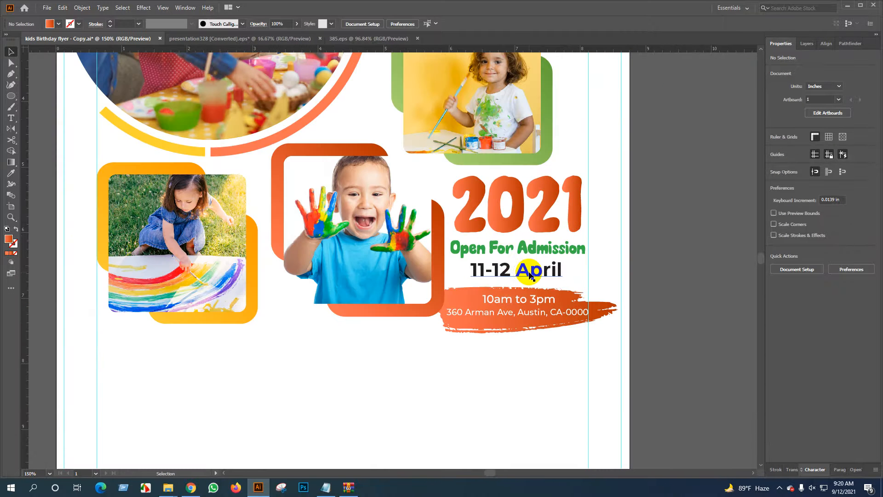
{"action": "scroll", "coordinate": [548, 249], "scroll_direction": "up", "scroll_amount": 1}
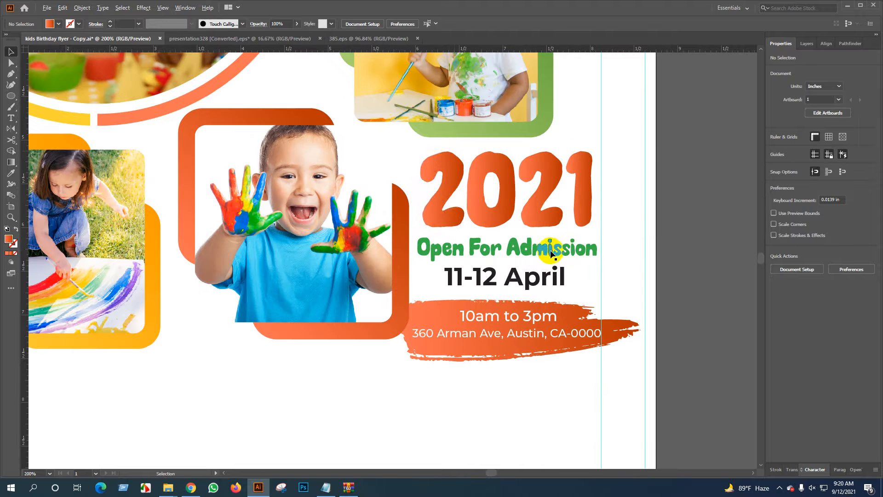
{"action": "left_click", "coordinate": [537, 282]}
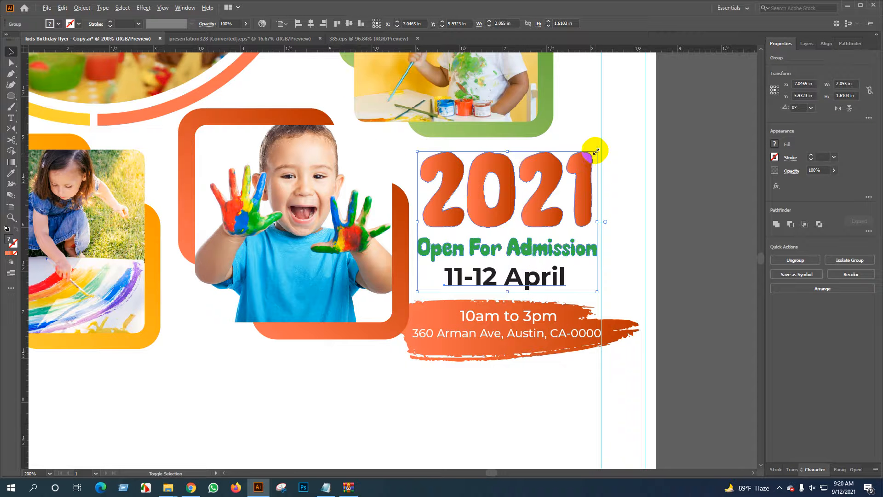
{"action": "mouse_move", "coordinate": [597, 151]}
{"action": "left_mouse_down"}
{"action": "mouse_move", "coordinate": [582, 158]}
{"action": "mouse_move", "coordinate": [586, 183]}
{"action": "left_mouse_up"}
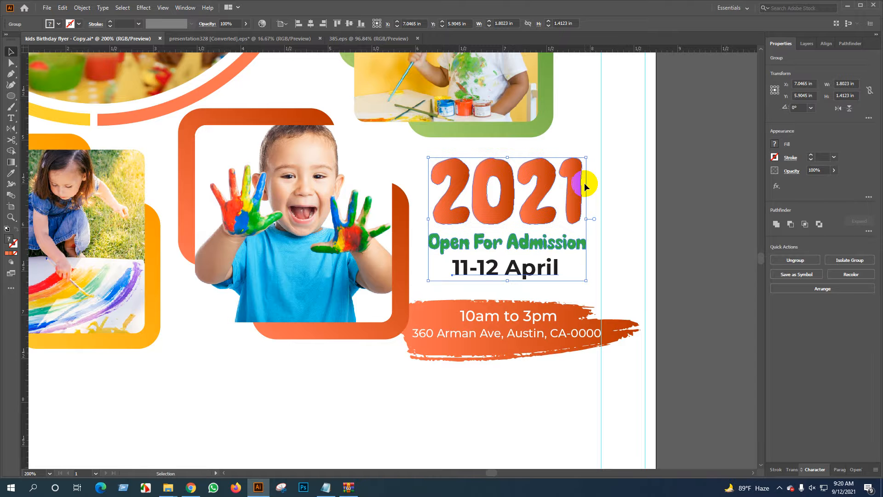
Move the orange brush stroke with its time and address lines up about 0.14 in.
{"action": "left_click_drag", "start_coordinate": [562, 372], "coordinate": [529, 313]}
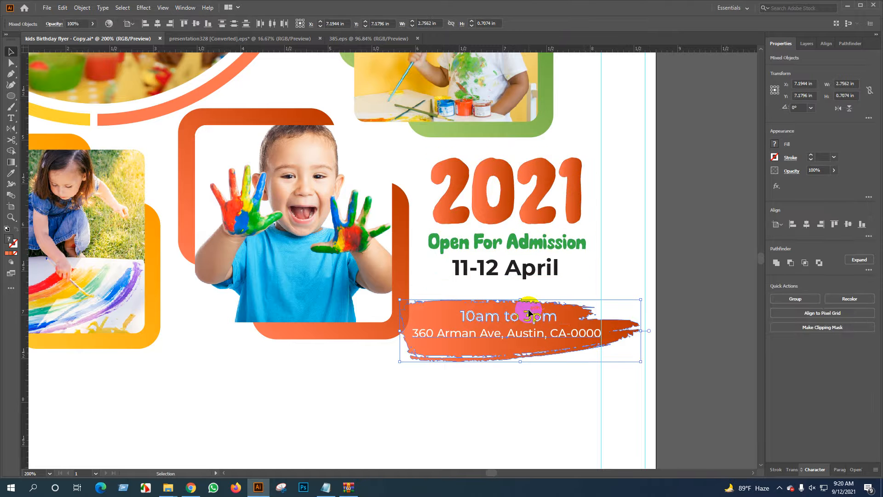
{"action": "key", "text": "shift+Up"}
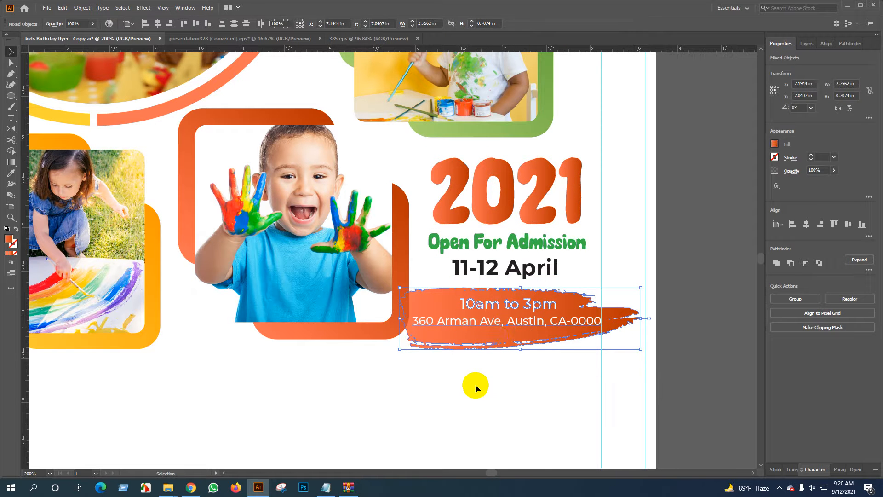
{"action": "left_click", "coordinate": [476, 385]}
Compare the flyer's empty lower area with the "About Our School" and "Our Activities" sections of the reference design.
{"action": "scroll", "coordinate": [479, 371], "scroll_direction": "down", "scroll_amount": 5}
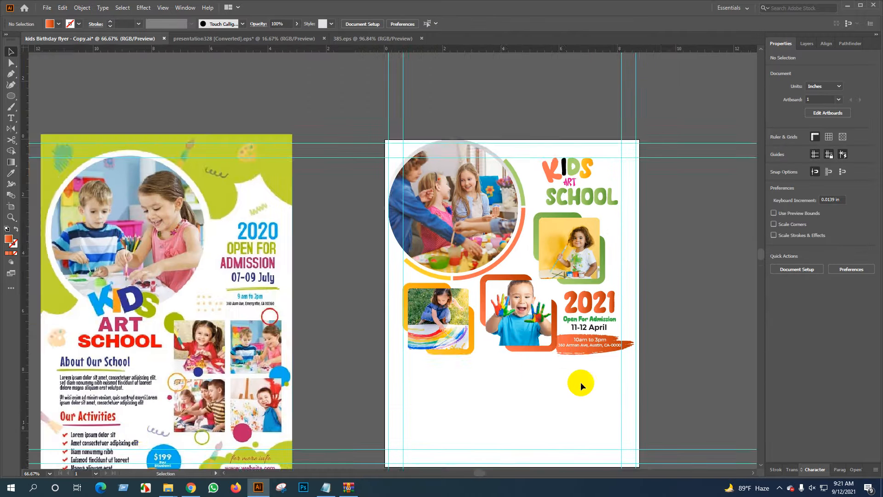
{"action": "scroll", "coordinate": [523, 292], "scroll_direction": "down", "scroll_amount": 3}
{"action": "scroll", "coordinate": [111, 339], "scroll_direction": "left", "scroll_amount": 3}
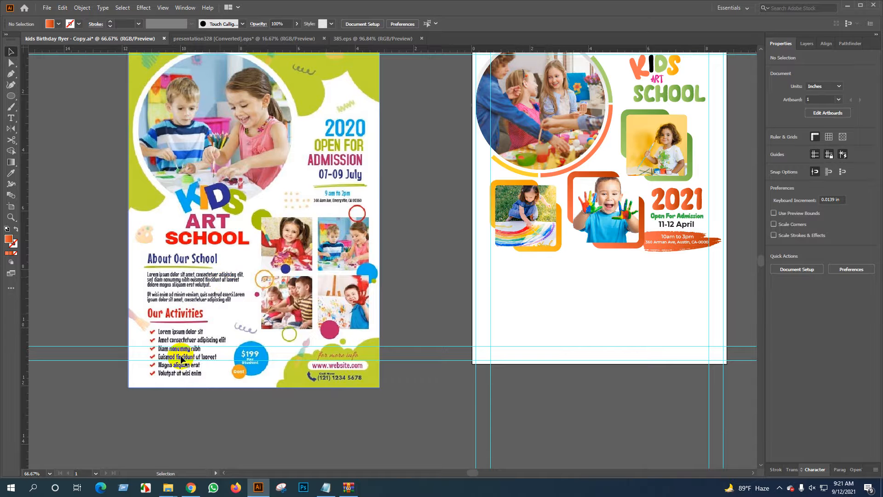
{"action": "scroll", "coordinate": [182, 274], "scroll_direction": "up", "scroll_amount": 1}
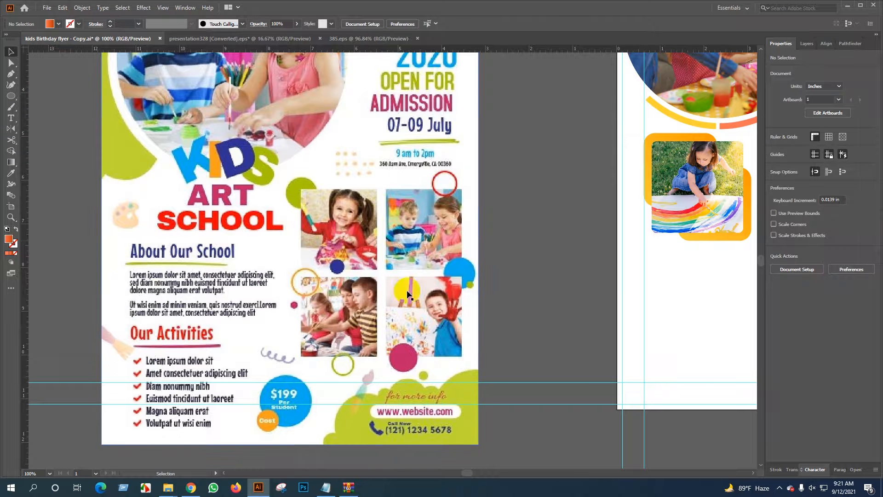
{"action": "scroll", "coordinate": [208, 277], "scroll_direction": "down", "scroll_amount": 1}
{"action": "scroll", "coordinate": [208, 276], "scroll_direction": "down", "scroll_amount": 1}
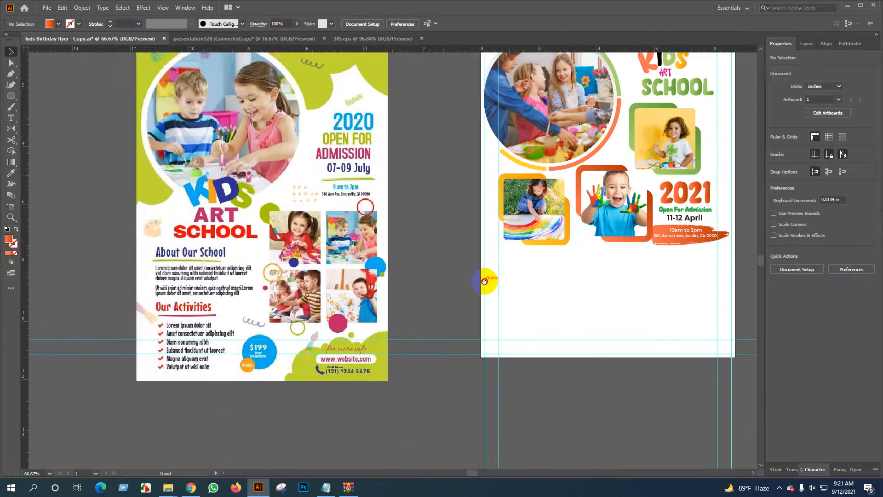
{"action": "left_click_drag", "start_coordinate": [486, 282], "coordinate": [360, 284]}
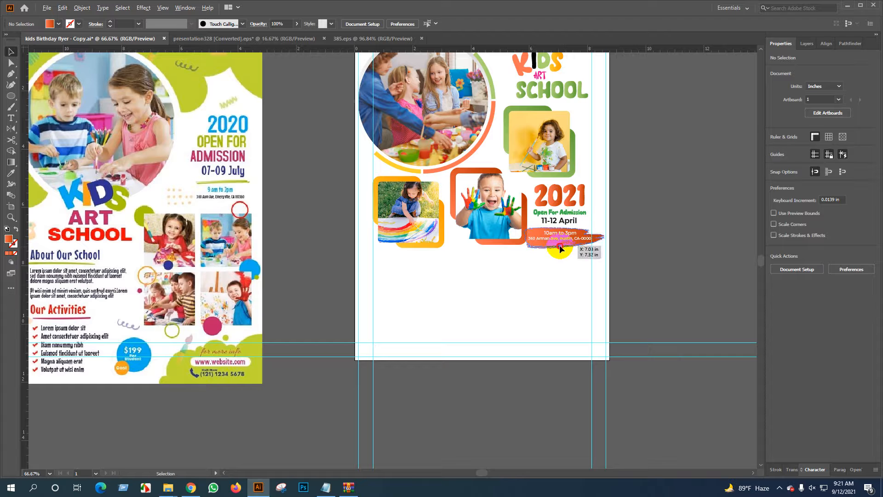
Duplicate the orange brush stroke below the photo of the painting girl and flatten the copy to about 0.37 in high.
{"action": "left_click_drag", "start_coordinate": [559, 245], "coordinate": [410, 280]}
{"action": "left_click", "coordinate": [431, 299]}
{"action": "scroll", "coordinate": [410, 272], "scroll_direction": "up", "scroll_amount": 2}
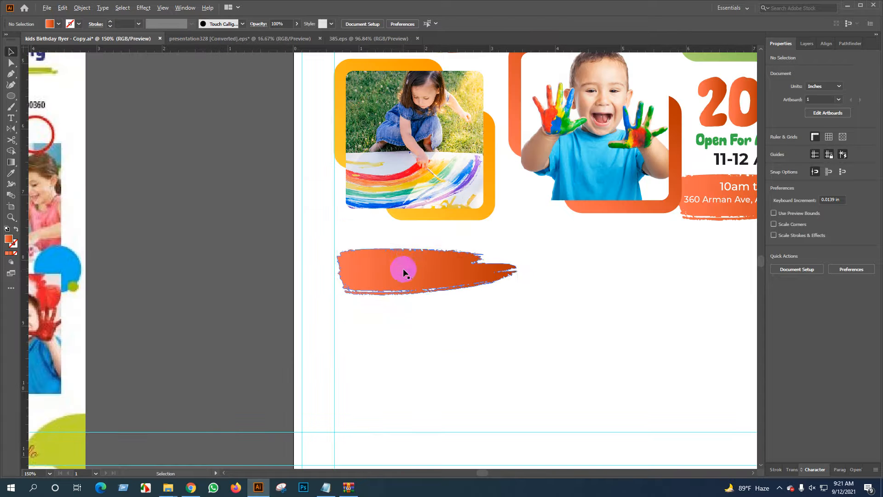
{"action": "left_click", "coordinate": [403, 268]}
{"action": "left_click_drag", "start_coordinate": [429, 249], "coordinate": [430, 260]}
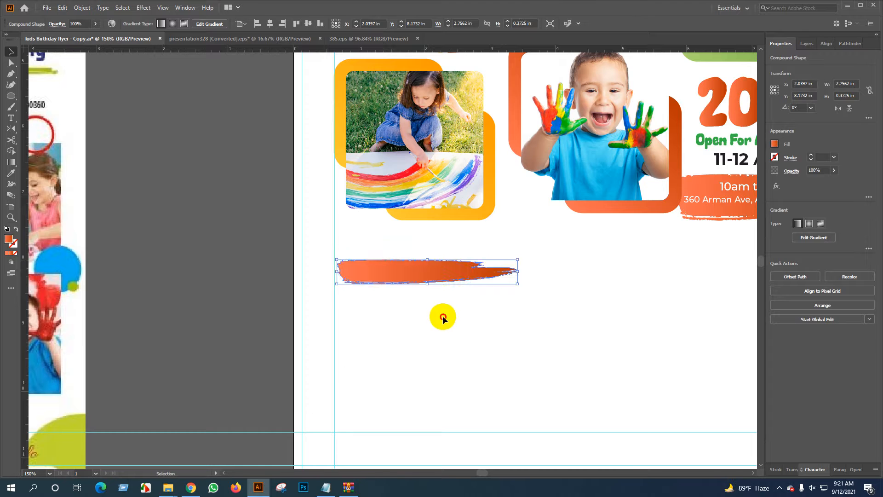
Add the text line "About Our School" in the empty space between the reference design and the flyer.
{"action": "left_click", "coordinate": [443, 316]}
{"action": "scroll", "coordinate": [443, 317], "scroll_direction": "down", "scroll_amount": 1}
{"action": "left_click_drag", "start_coordinate": [451, 331], "coordinate": [621, 324]}
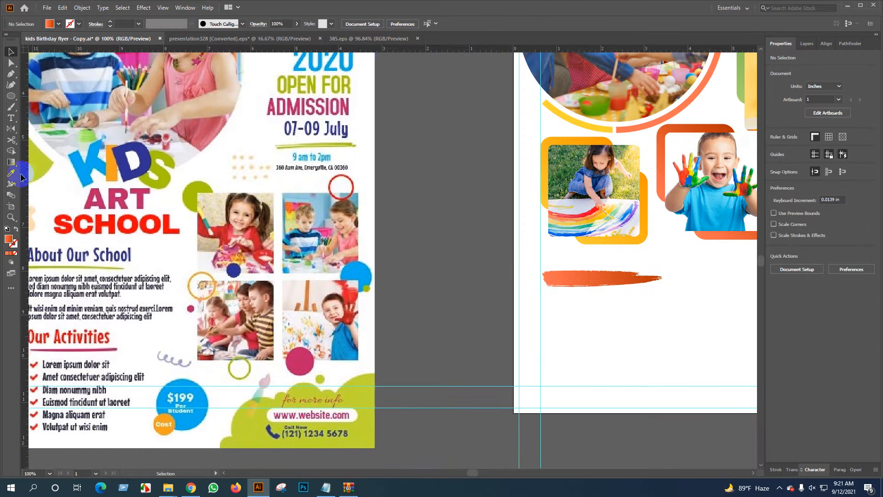
{"action": "left_click", "coordinate": [12, 118]}
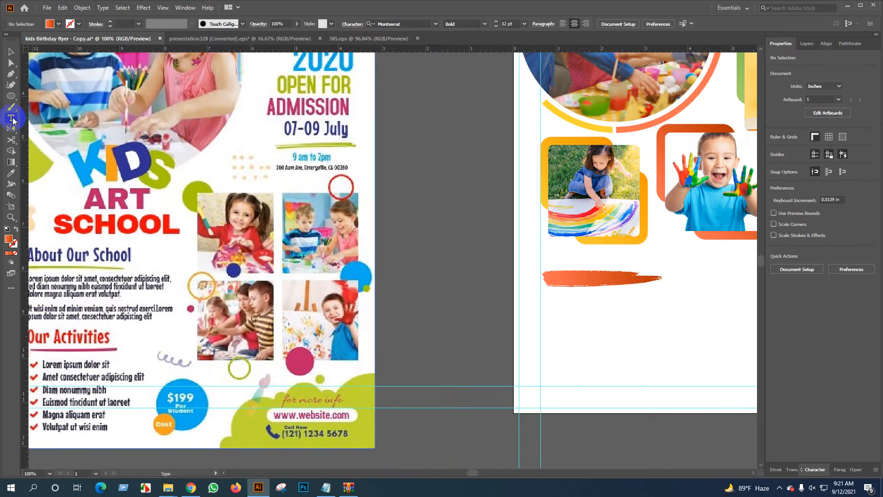
{"action": "left_click", "coordinate": [421, 324]}
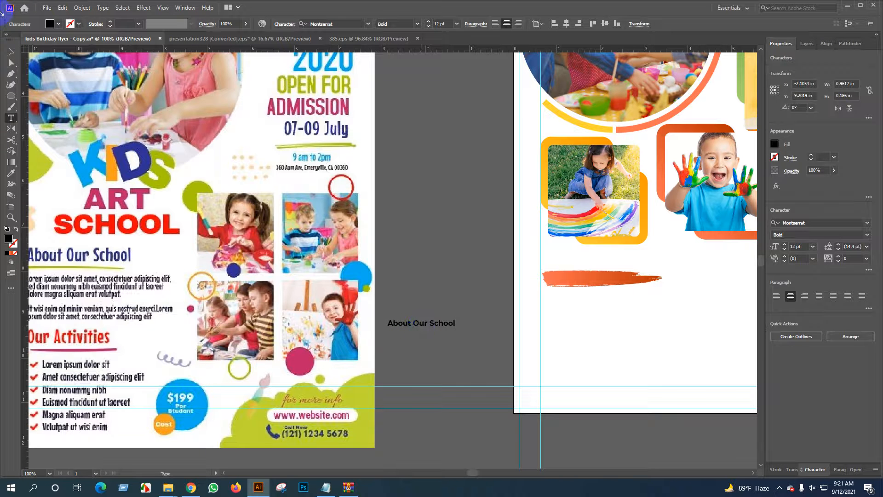
{"action": "left_click", "coordinate": [11, 52]}
Add a separate text line "Our Services" just below "About Our School".
{"action": "left_click", "coordinate": [11, 118]}
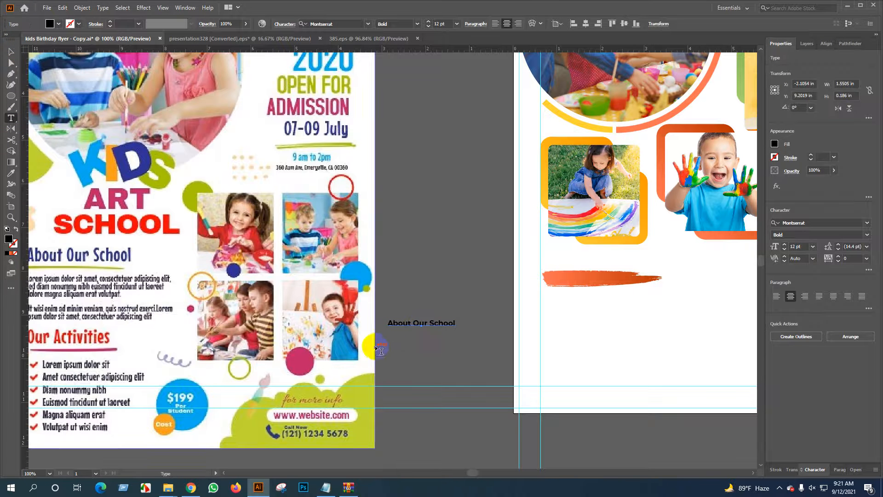
{"action": "left_click", "coordinate": [404, 350]}
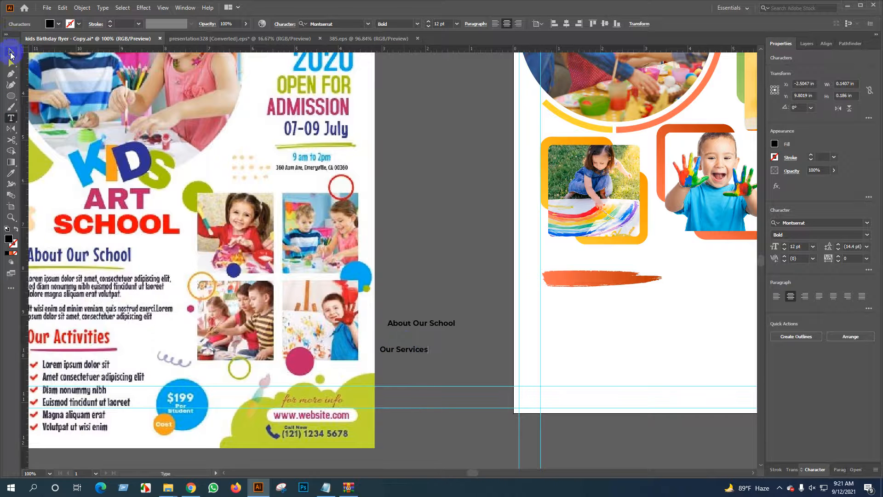
{"action": "left_click", "coordinate": [11, 54]}
Add the text lines "Cost Only" and "$299" below "Our Services", outside the artboard.
{"action": "left_click_drag", "start_coordinate": [166, 352], "coordinate": [200, 329]}
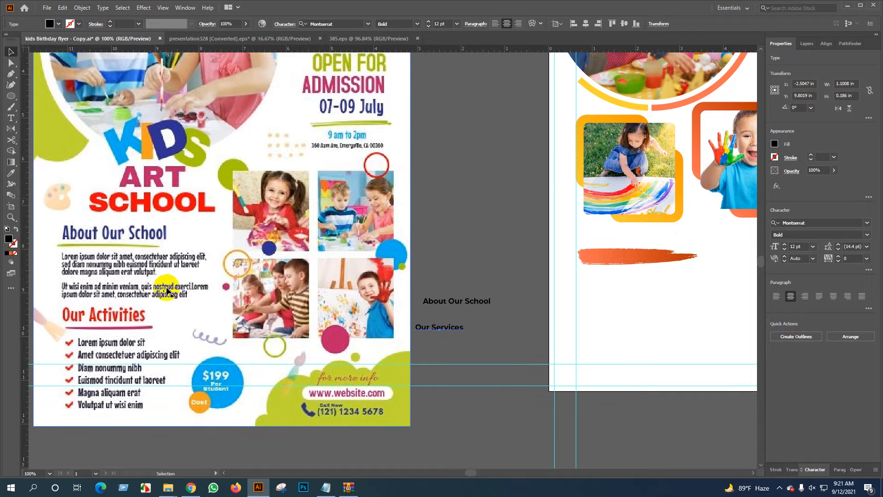
{"action": "left_click", "coordinate": [10, 120]}
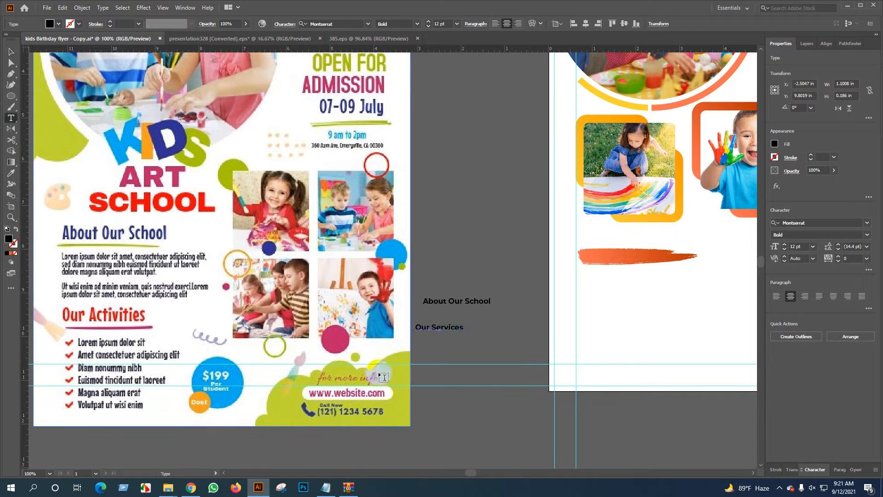
{"action": "left_click", "coordinate": [477, 401]}
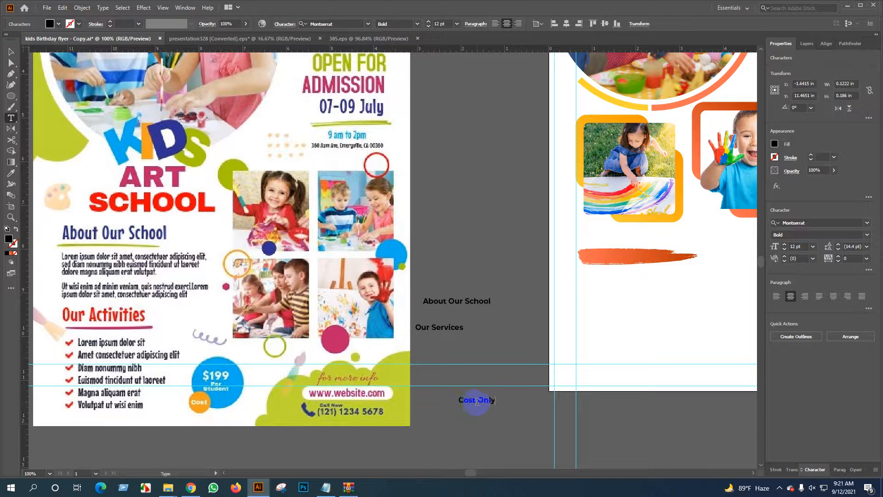
{"action": "key", "text": "Escape"}
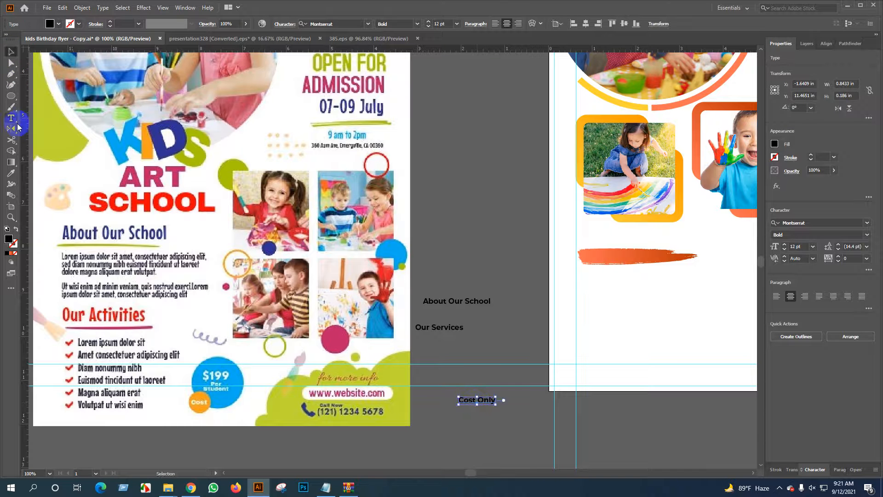
{"action": "left_click", "coordinate": [473, 431]}
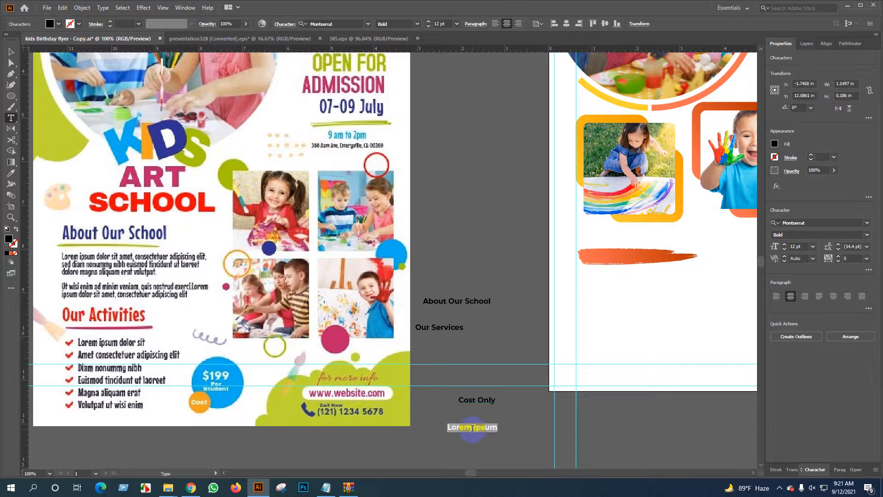
{"action": "type", "text": "299"}
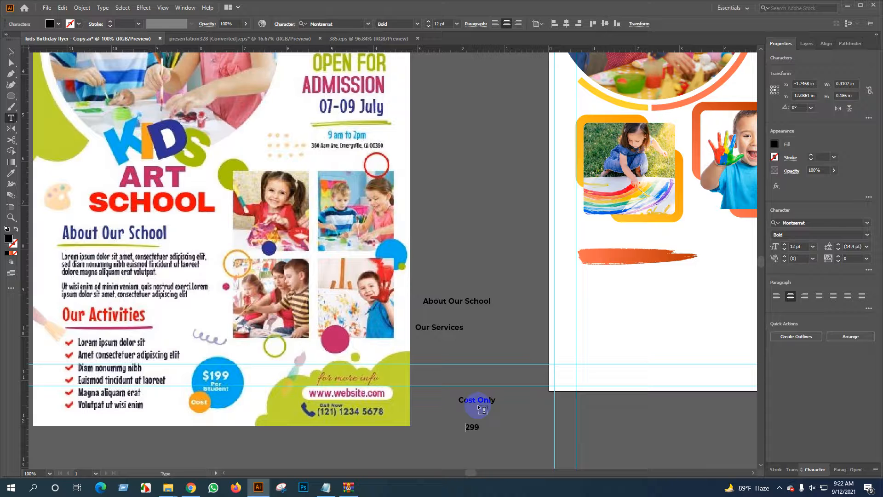
{"action": "left_click", "coordinate": [11, 51]}
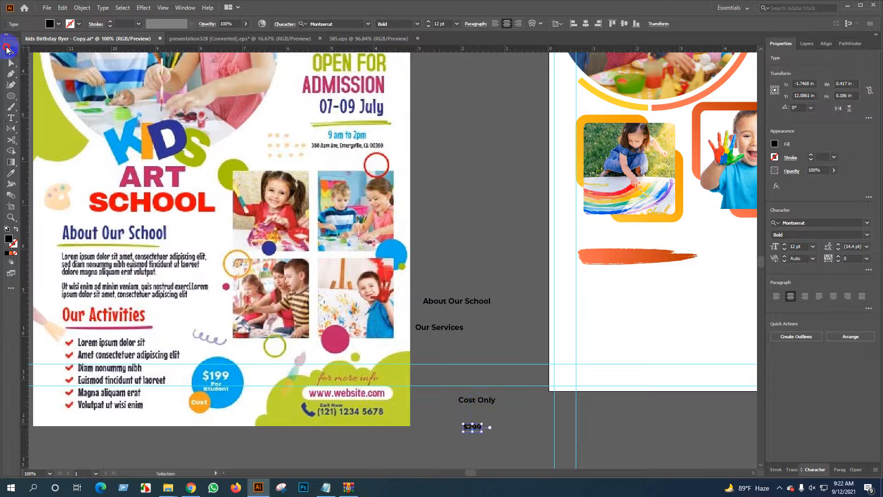
Add the text line "Per Student" directly below the "$299" price.
{"action": "left_click", "coordinate": [11, 118]}
{"action": "left_click", "coordinate": [465, 444]}
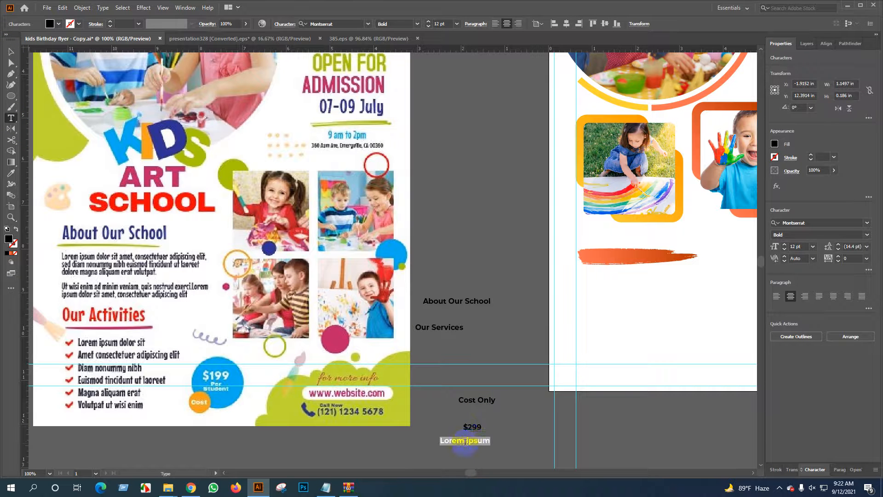
{"action": "type", "text": "Per S"}
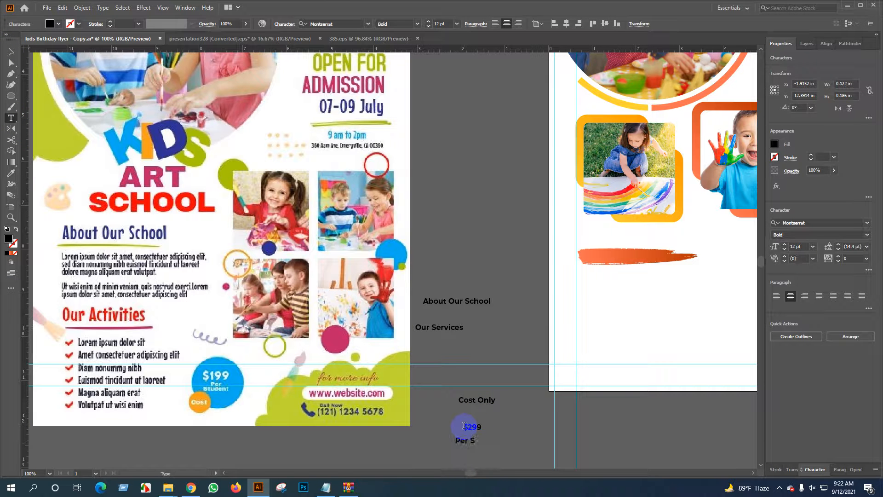
{"action": "type", "text": "tudent"}
{"action": "left_click", "coordinate": [9, 52]}
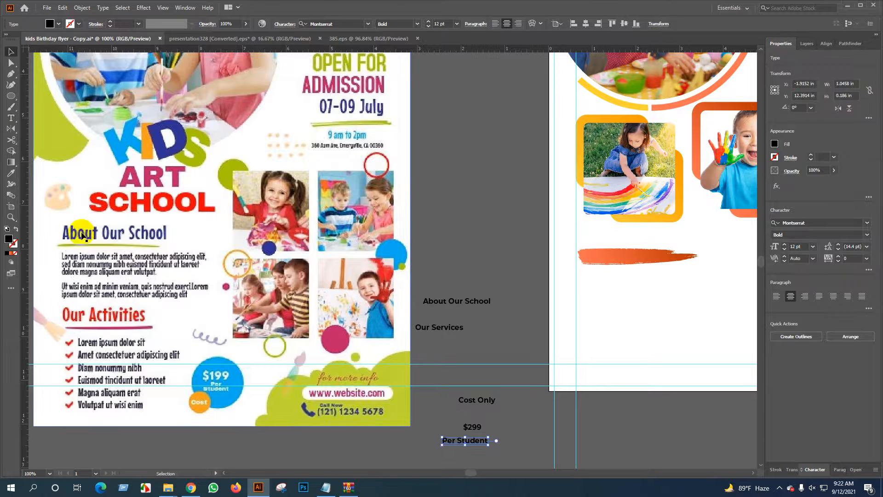
Add the text line "Contact Now:" just below the flyer's artboard.
{"action": "scroll", "coordinate": [324, 384], "scroll_direction": "down", "scroll_amount": 2}
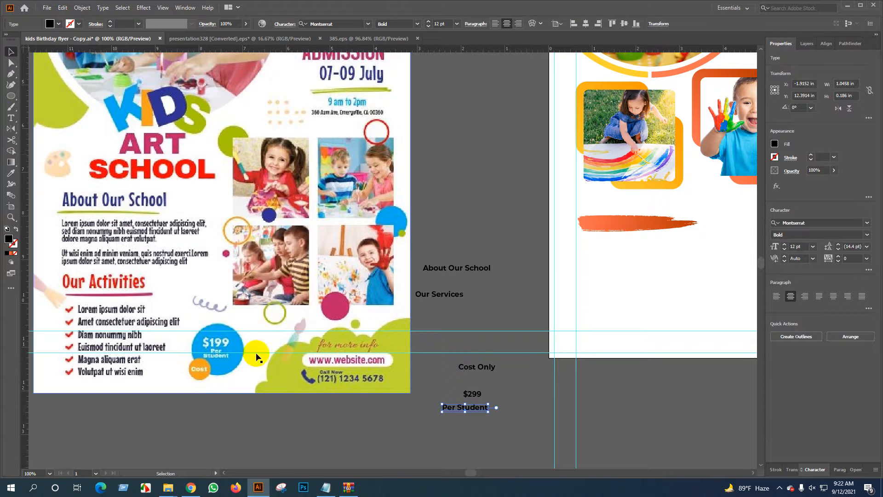
{"action": "left_click", "coordinate": [11, 118]}
{"action": "left_click", "coordinate": [605, 407]}
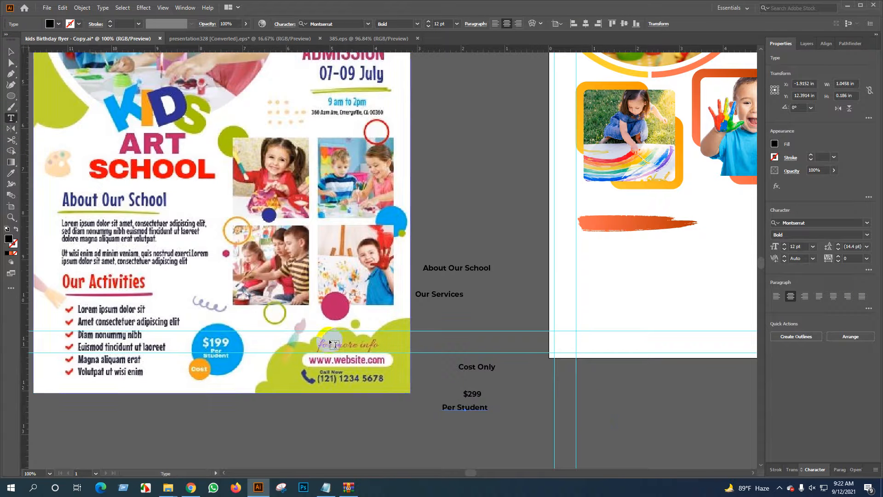
{"action": "left_click", "coordinate": [592, 398]}
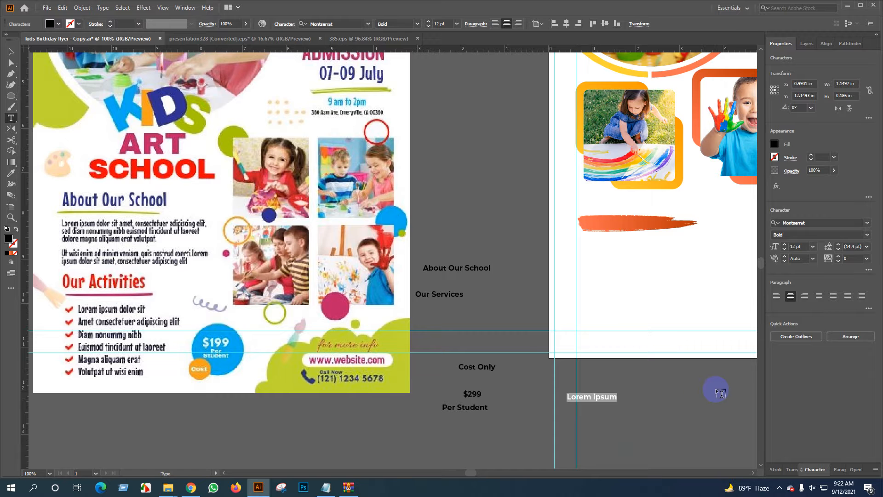
{"action": "type", "text": "CO"}
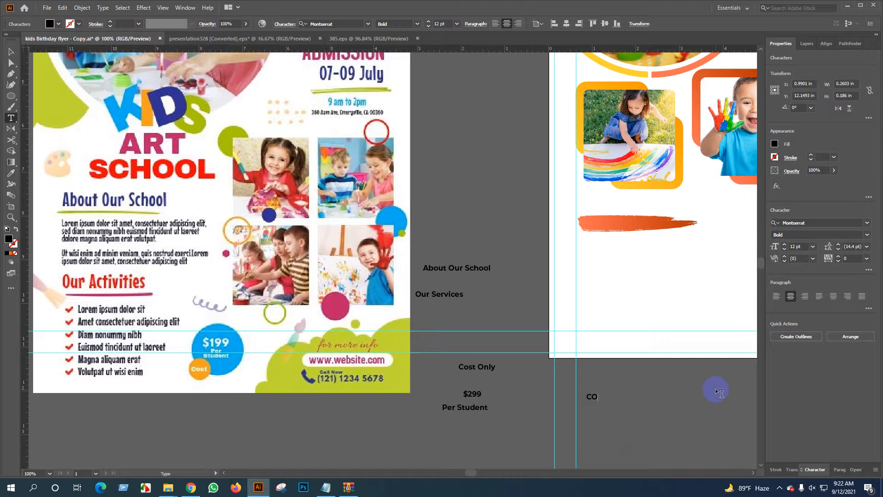
{"action": "type", "text": "ntact"}
{"action": "key", "text": "BackSpace"}
{"action": "key", "text": "BackSpace"}
{"action": "key", "text": "BackSpace"}
{"action": "key", "text": "BackSpace"}
{"action": "key", "text": "BackSpace"}
{"action": "key", "text": "BackSpace"}
{"action": "type", "text": "ontact U"}
{"action": "key", "text": "BackSpace"}
{"action": "type", "text": "Now:"}
{"action": "key", "text": "Escape"}
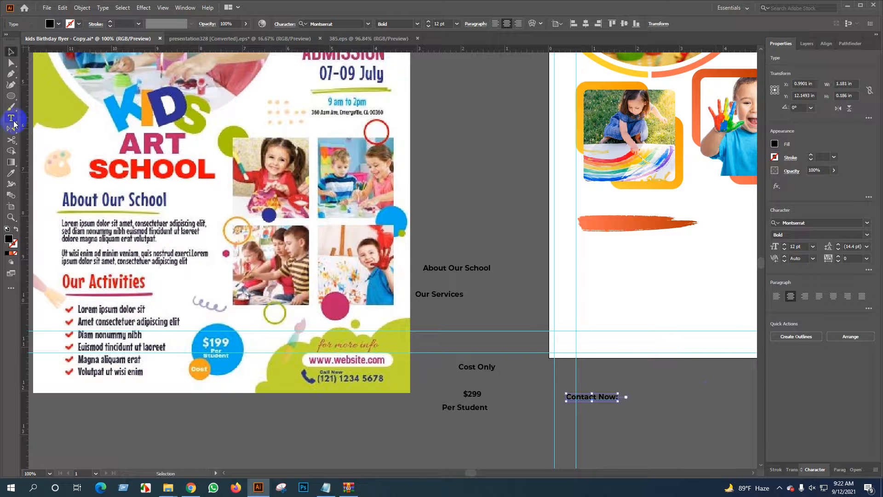
{"action": "left_click", "coordinate": [586, 421]}
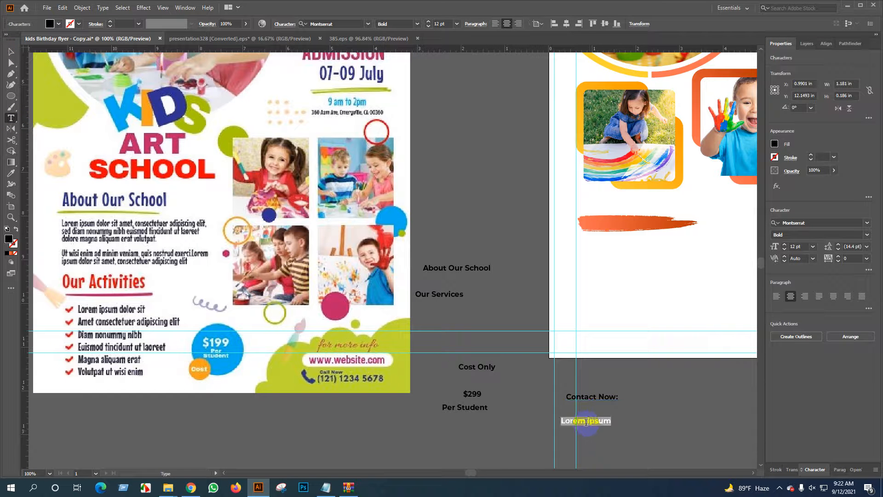
{"action": "key", "text": "BackSpace"}
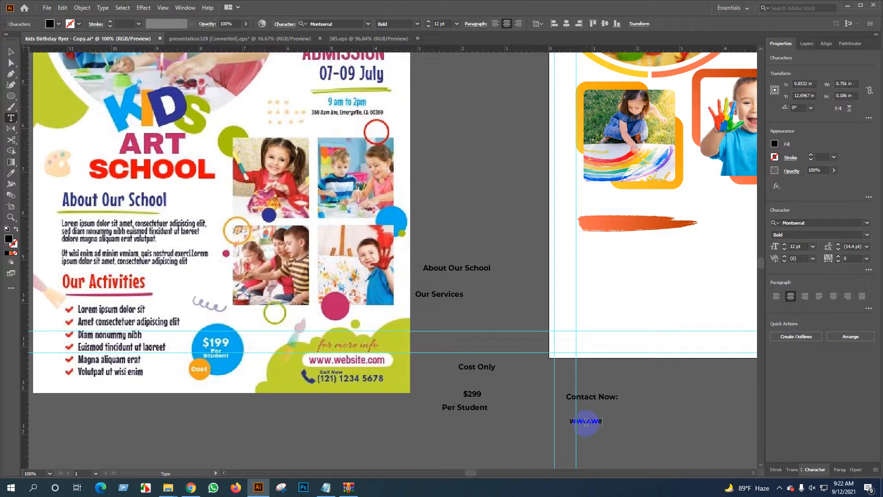
{"action": "type", "text": "www.website.com"}
{"action": "left_click", "coordinate": [11, 52]}
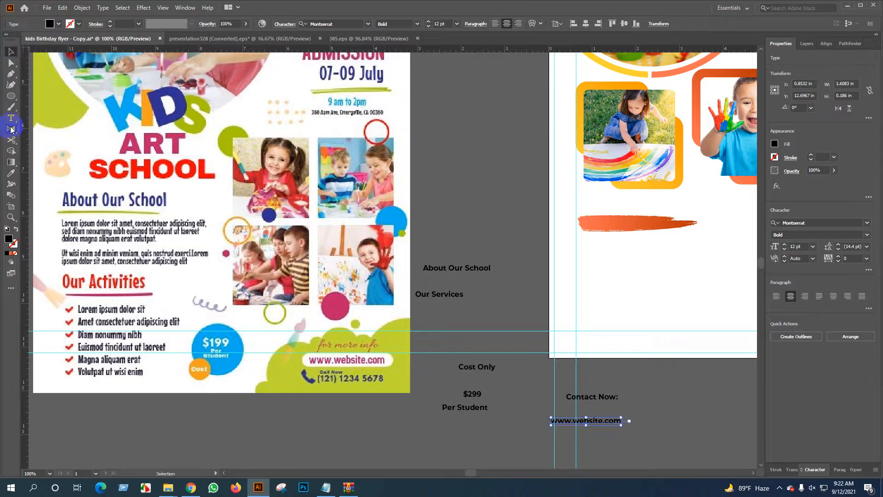
Add the text line "Call Now" below the website address.
{"action": "left_click", "coordinate": [11, 118]}
{"action": "left_click", "coordinate": [567, 443]}
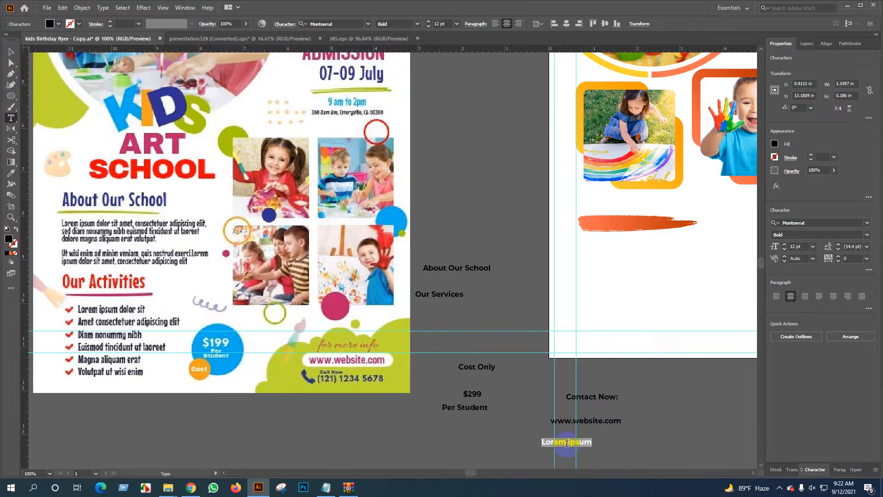
{"action": "type", "text": "Co"}
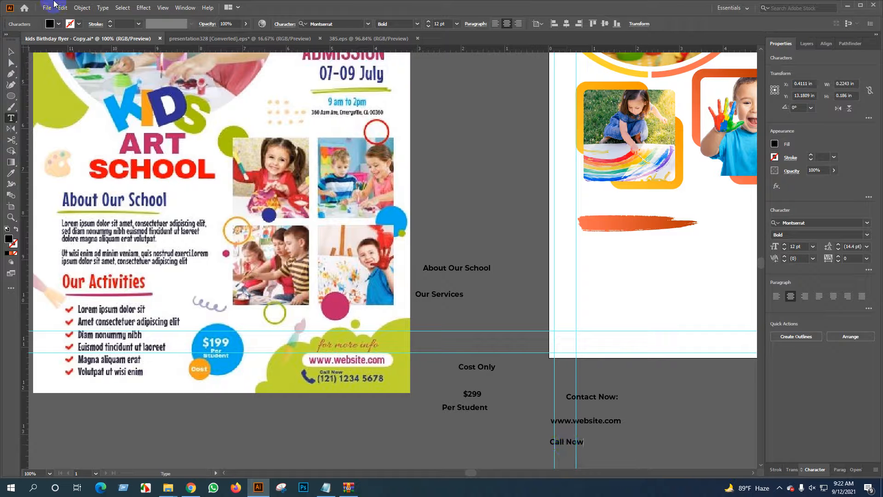
{"action": "left_click", "coordinate": [10, 52]}
Add the contact phone number as a separate text line beside "Call Now" and deselect it.
{"action": "left_click", "coordinate": [12, 119]}
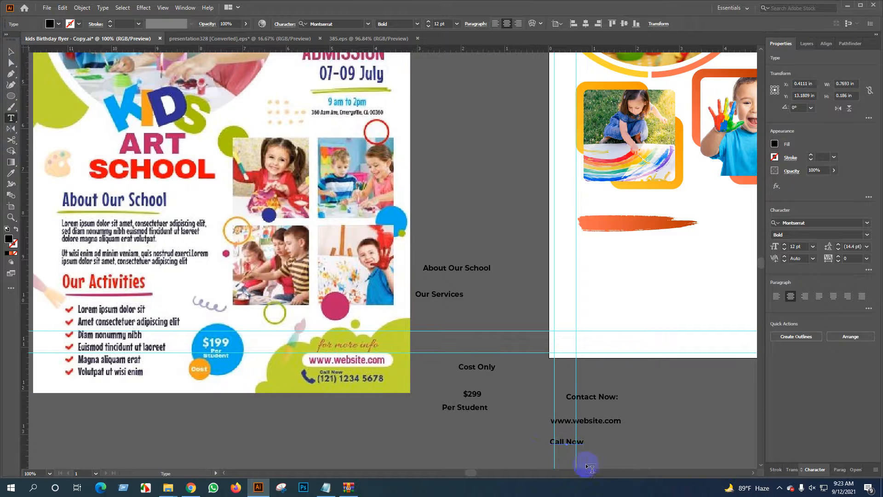
{"action": "left_click", "coordinate": [609, 447]}
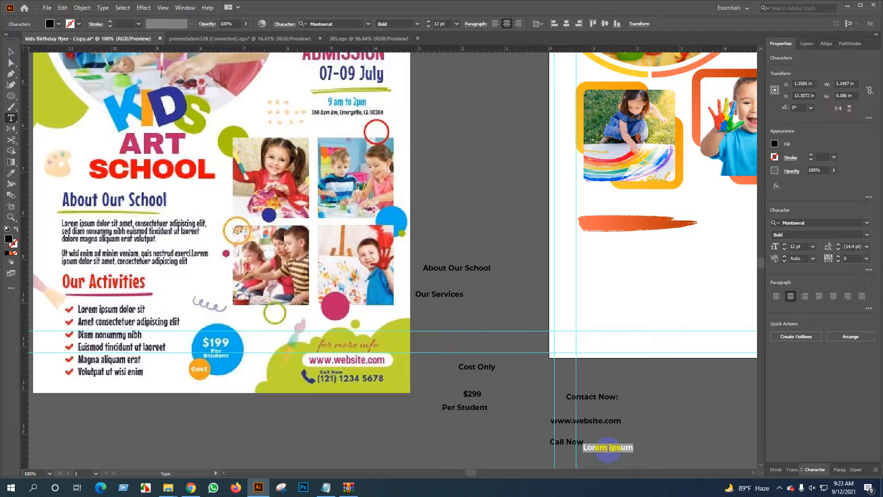
{"action": "key", "text": "BackSpace"}
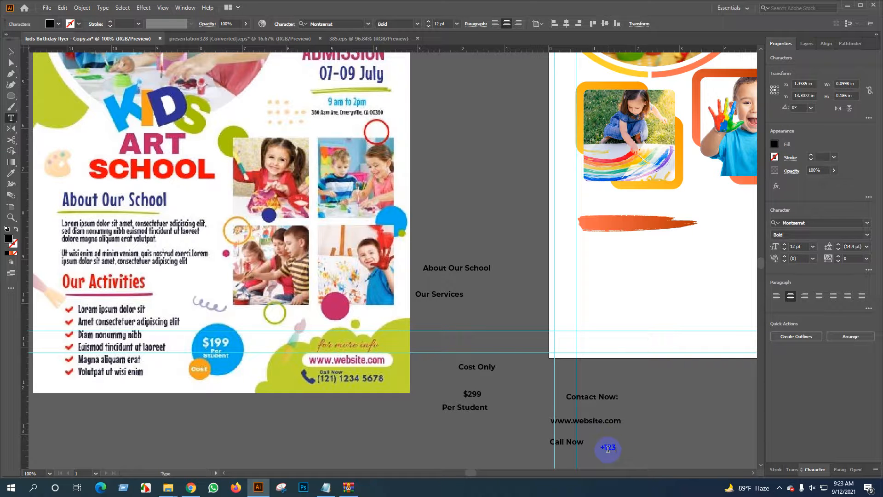
{"action": "type", "text": "+123 254 269"}
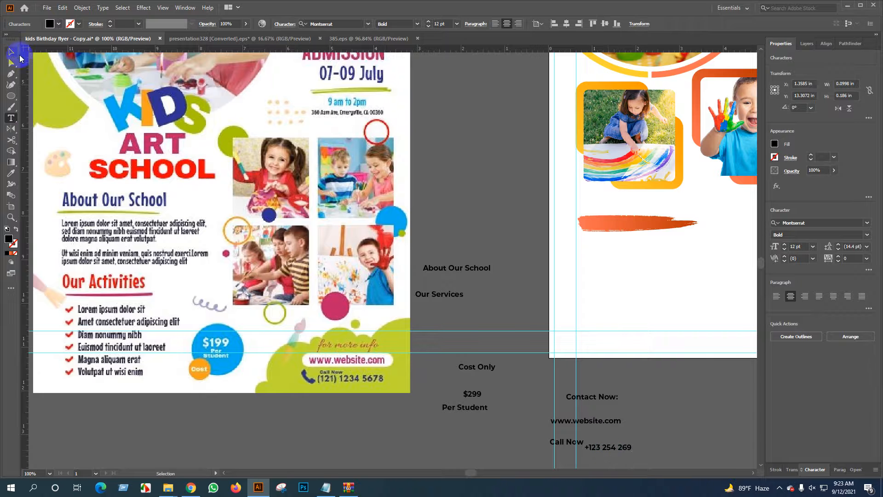
{"action": "left_click", "coordinate": [11, 52]}
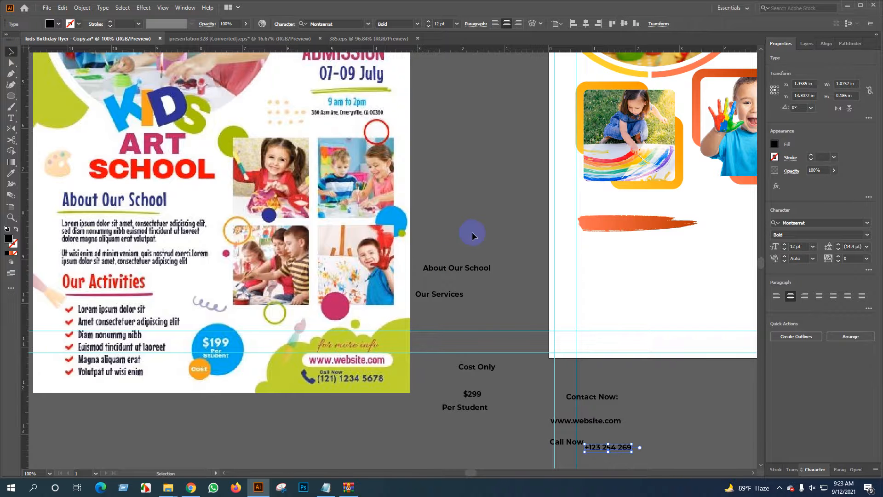
{"action": "left_click", "coordinate": [473, 189]}
Switch to Chrome and search Google for "lorem ipsum" in a new tab.
{"action": "scroll", "coordinate": [458, 252], "scroll_direction": "down", "scroll_amount": 1}
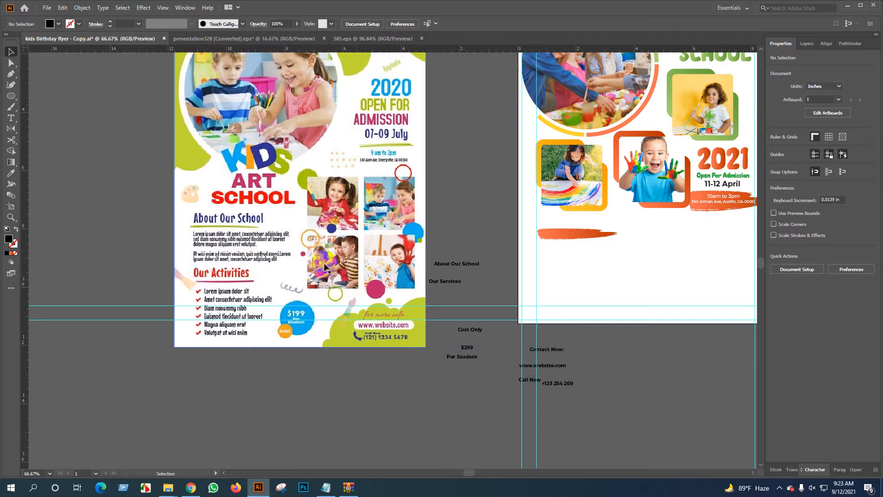
{"action": "left_click_drag", "start_coordinate": [310, 263], "coordinate": [262, 262]}
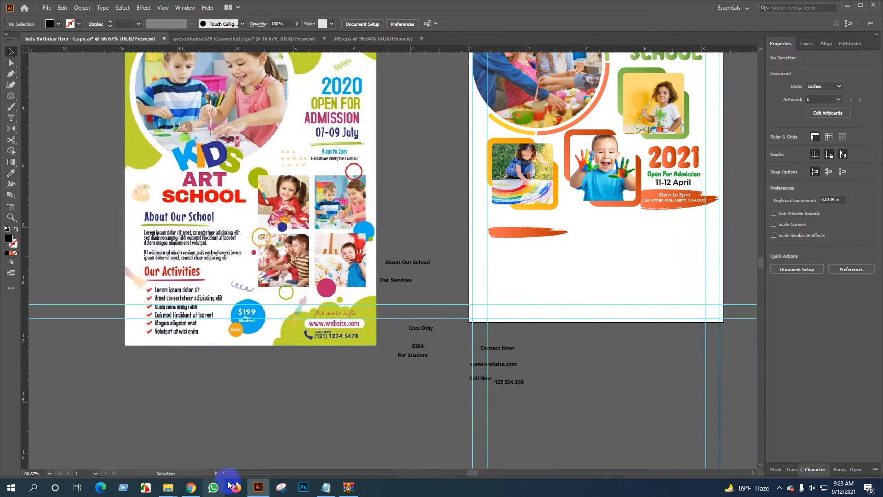
{"action": "left_click", "coordinate": [193, 489]}
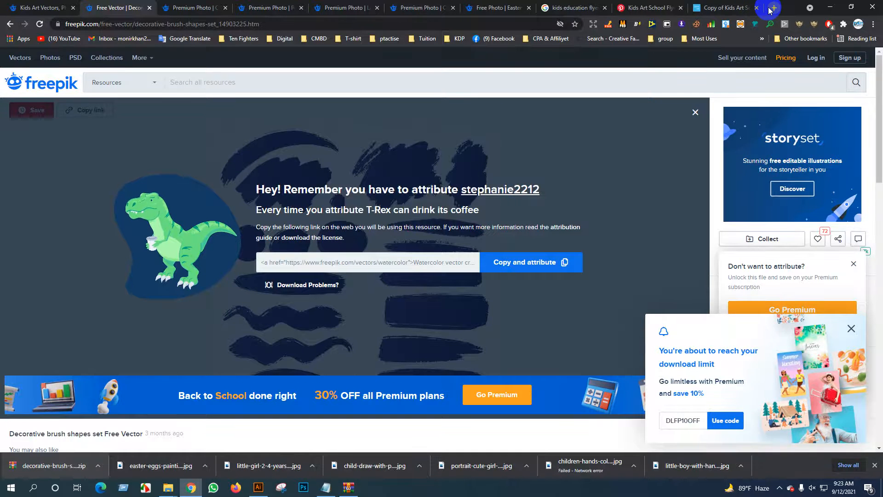
{"action": "left_click", "coordinate": [773, 8]}
{"action": "type", "text": "lorem"}
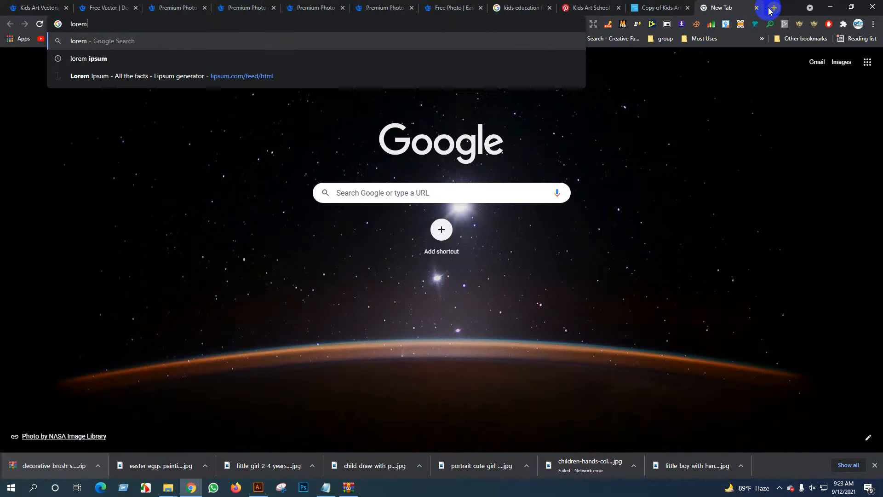
{"action": "type", "text": " ipsum"}
{"action": "key", "text": "Return"}
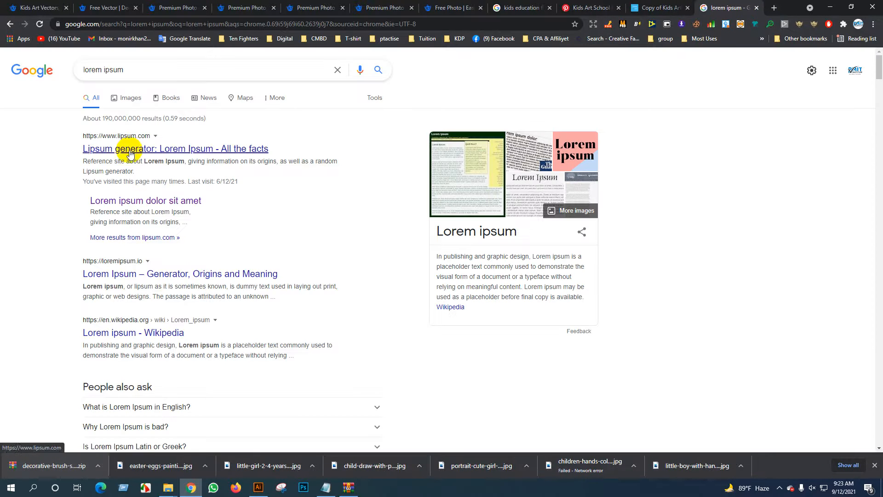
Open the lipsum.com result from the Google search and switch back to Illustrator.
{"action": "left_click", "coordinate": [130, 151]}
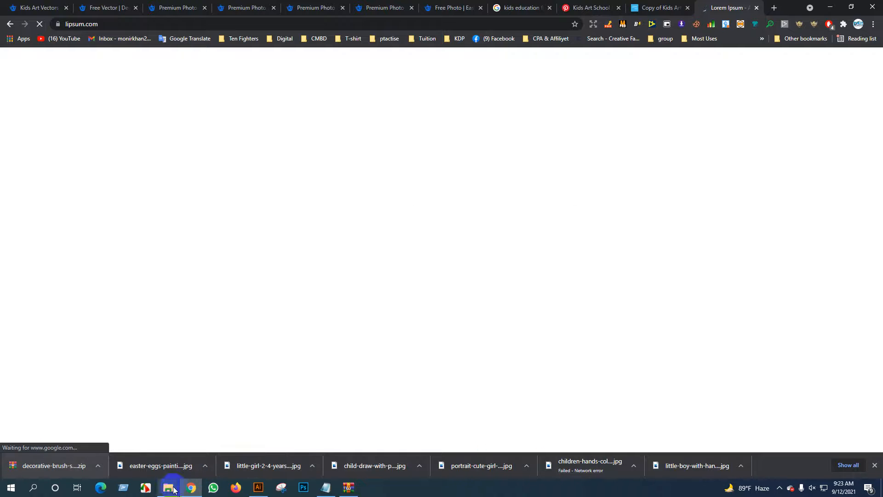
{"action": "left_click", "coordinate": [258, 488]}
Move the "About Our School" heading onto the orange brush stroke below the rainbow painting photo.
{"action": "scroll", "coordinate": [497, 345], "scroll_direction": "right", "scroll_amount": 5}
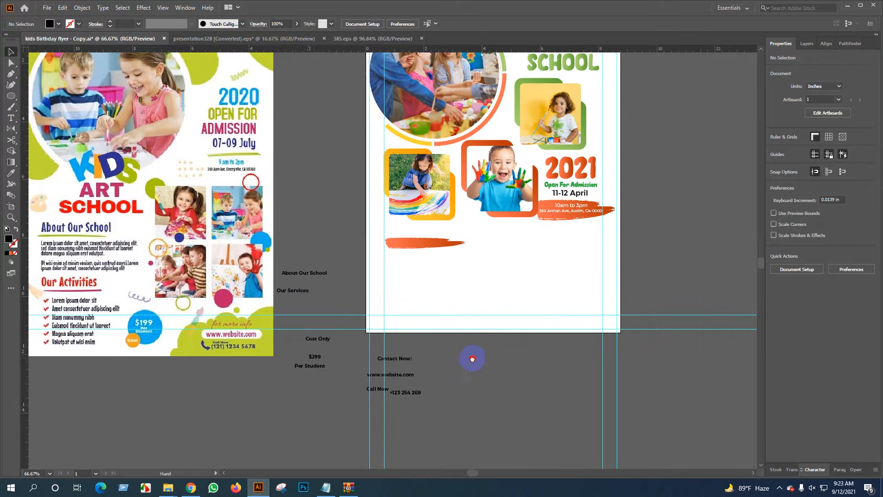
{"action": "scroll", "coordinate": [266, 262], "scroll_direction": "up", "scroll_amount": 2}
{"action": "mouse_move", "coordinate": [267, 263]}
{"action": "left_mouse_down"}
{"action": "mouse_move", "coordinate": [526, 197]}
{"action": "mouse_move", "coordinate": [511, 194]}
{"action": "left_mouse_up"}
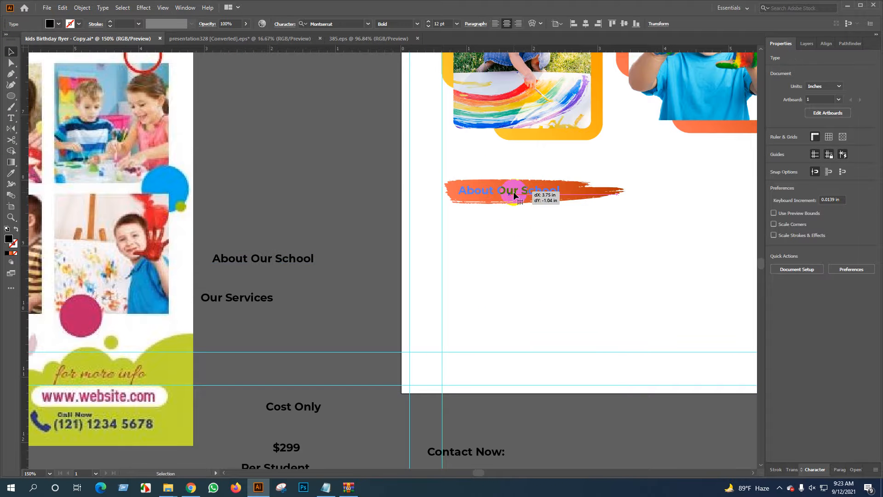
{"action": "left_click", "coordinate": [509, 244]}
Recolour the "About Our School" heading white by sampling the page background with the Eyedropper, and deselect it.
{"action": "scroll", "coordinate": [519, 252], "scroll_direction": "down", "scroll_amount": 1}
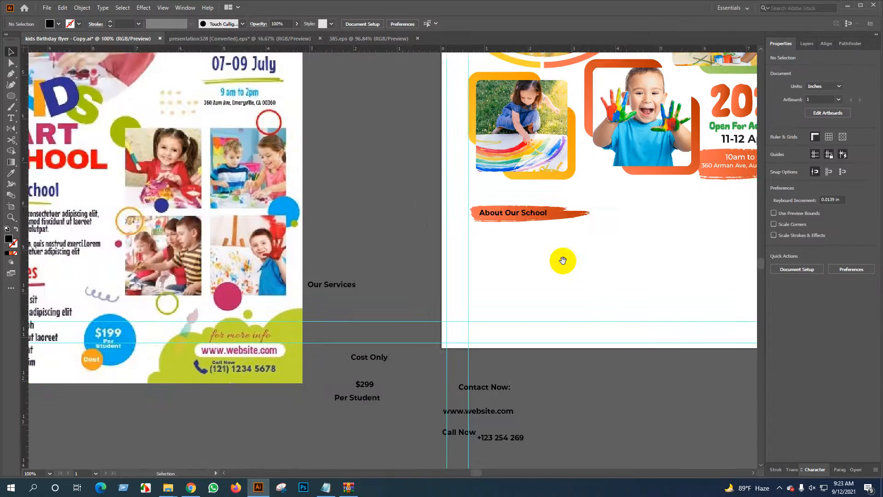
{"action": "left_click_drag", "start_coordinate": [596, 260], "coordinate": [421, 272]}
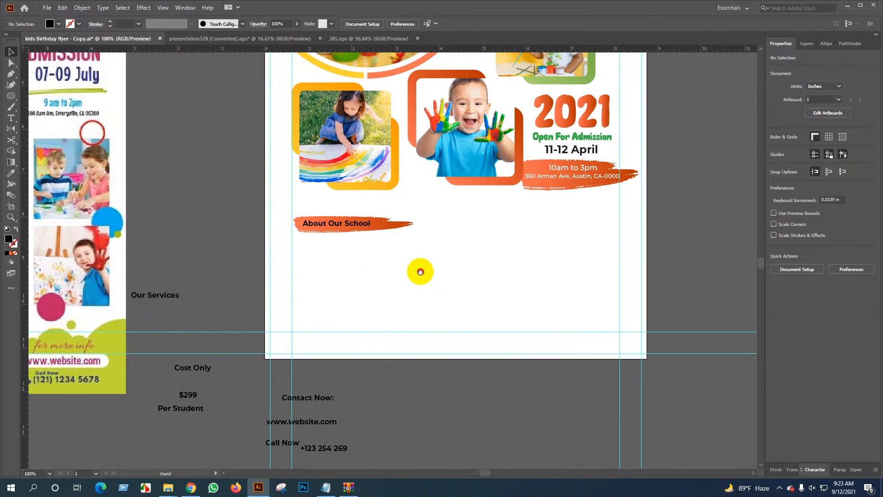
{"action": "left_click", "coordinate": [341, 226]}
{"action": "key", "text": "i"}
{"action": "left_click", "coordinate": [467, 250]}
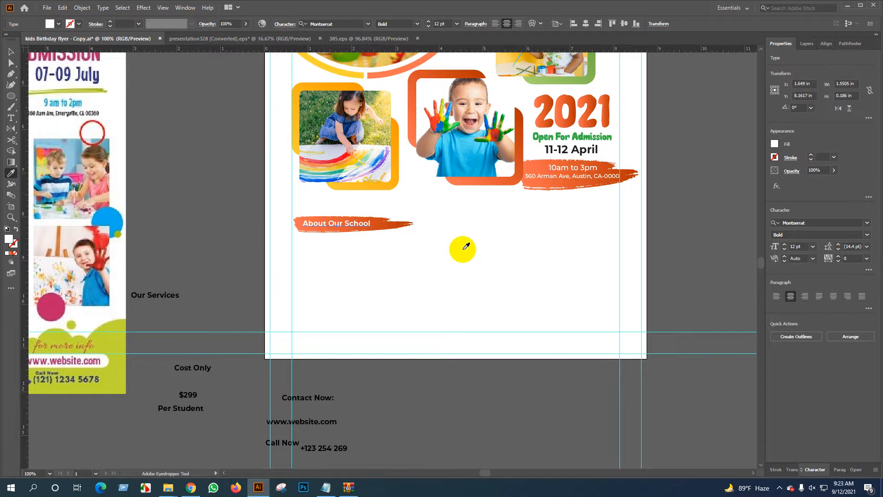
{"action": "key", "text": "v"}
{"action": "left_click", "coordinate": [371, 269]}
Duplicate the "About Our School" heading and its brush stroke to the right of the original, and nudge the original heading text slightly right.
{"action": "mouse_move", "coordinate": [399, 265]}
{"action": "left_mouse_down"}
{"action": "mouse_move", "coordinate": [358, 271]}
{"action": "mouse_move", "coordinate": [312, 229]}
{"action": "mouse_move", "coordinate": [417, 239]}
{"action": "left_mouse_up"}
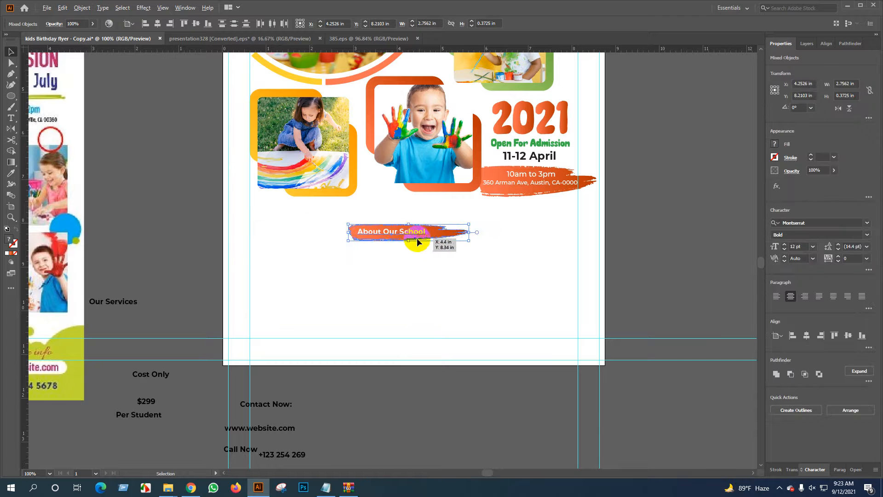
{"action": "key", "text": "ctrl+z"}
{"action": "left_click_drag", "start_coordinate": [316, 232], "coordinate": [497, 230]}
{"action": "left_click_drag", "start_coordinate": [306, 222], "coordinate": [311, 223]}
{"action": "left_click", "coordinate": [326, 301]}
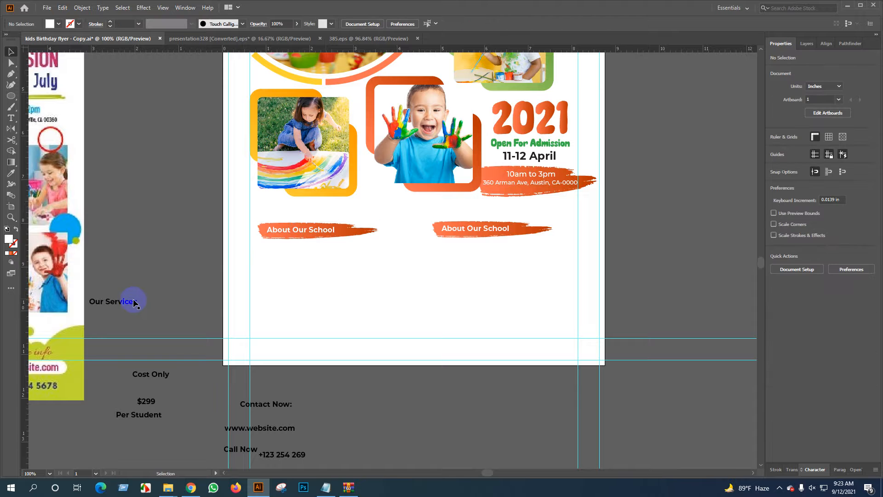
Replace the duplicated heading on the second brush stroke with the "Our Services" text in white.
{"action": "left_click_drag", "start_coordinate": [114, 301], "coordinate": [484, 228]}
{"action": "left_click", "coordinate": [471, 229]}
{"action": "key", "text": "Delete"}
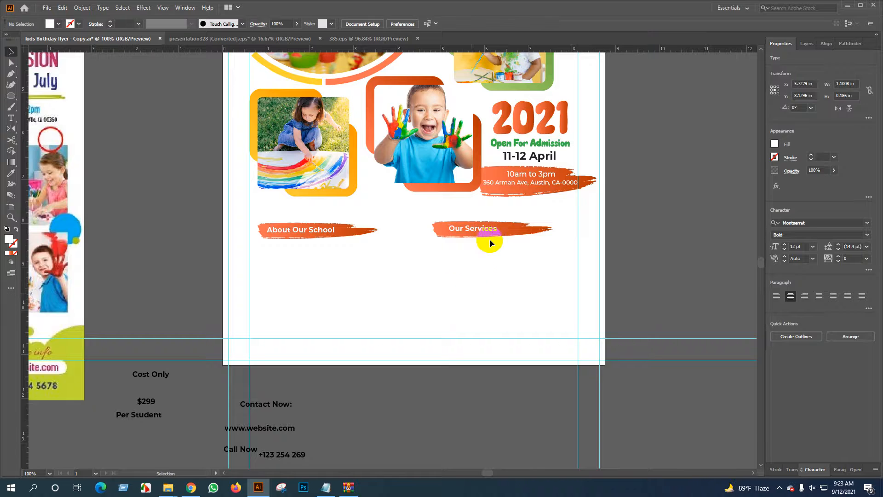
Nudge the "Our Services" text slightly left on its brush stroke and deselect it.
{"action": "scroll", "coordinate": [488, 241], "scroll_direction": "up", "scroll_amount": 2}
{"action": "left_click_drag", "start_coordinate": [399, 294], "coordinate": [515, 325]}
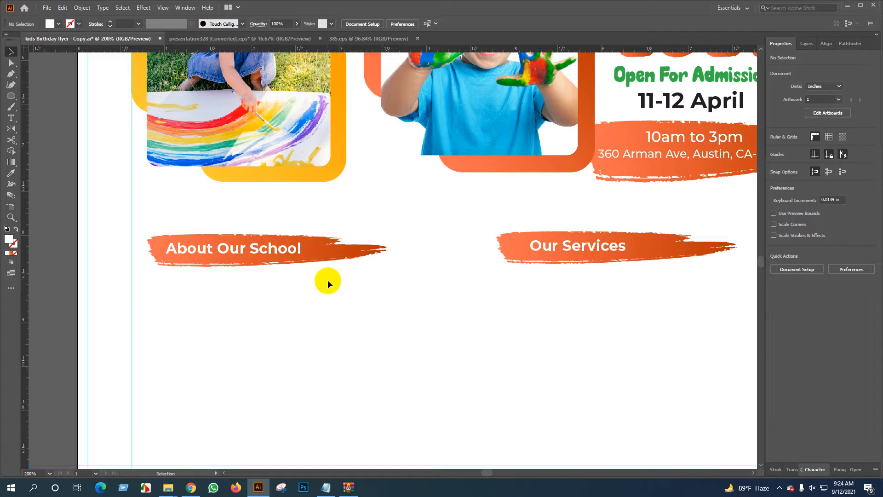
{"action": "left_click", "coordinate": [575, 247]}
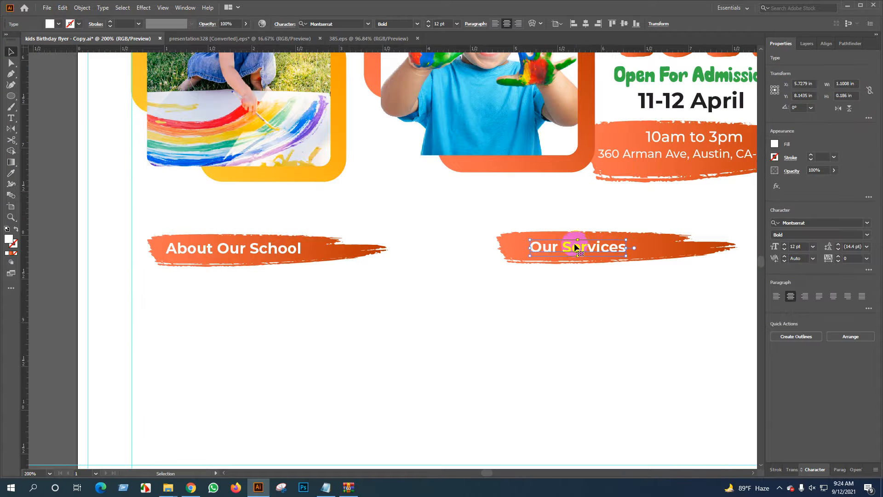
{"action": "left_click_drag", "start_coordinate": [575, 247], "coordinate": [571, 244]}
{"action": "left_click", "coordinate": [448, 315]}
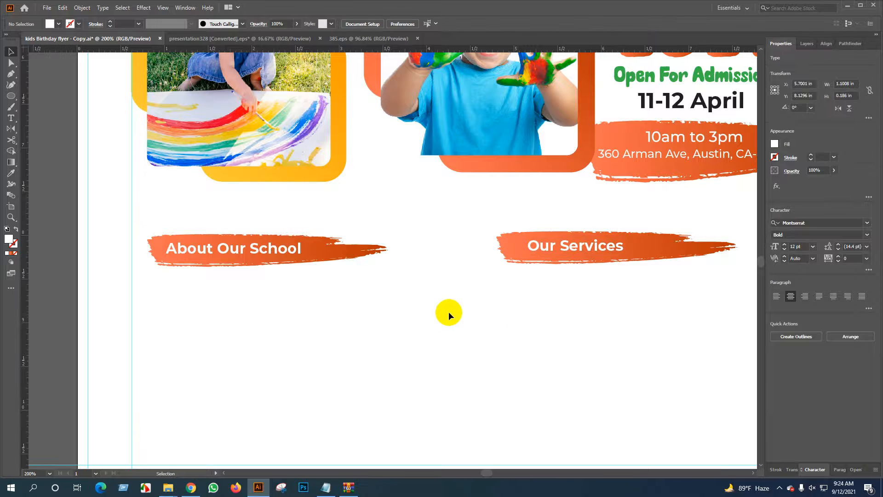
Group the "Our Services" and "About Our School" headings each with their own brush stroke.
{"action": "scroll", "coordinate": [448, 312], "scroll_direction": "down", "scroll_amount": 2}
{"action": "left_click_drag", "start_coordinate": [440, 325], "coordinate": [437, 265]}
{"action": "left_click_drag", "start_coordinate": [521, 248], "coordinate": [505, 203]}
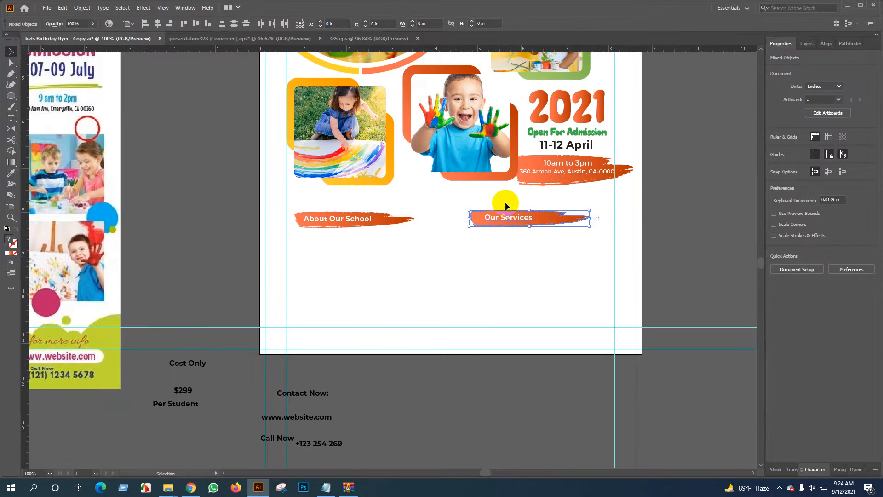
{"action": "left_click_drag", "start_coordinate": [373, 258], "coordinate": [327, 203]}
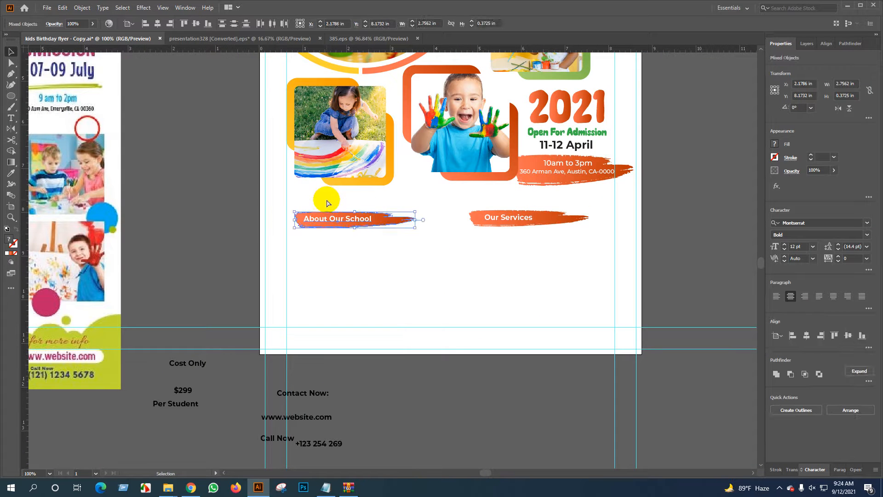
{"action": "key", "text": "ctrl+g"}
In Chrome, copy the "What is Lorem Ipsum?" paragraph on lipsum.com from its start through "It has survived not only five centuries,".
{"action": "left_click_drag", "start_coordinate": [328, 296], "coordinate": [467, 291]}
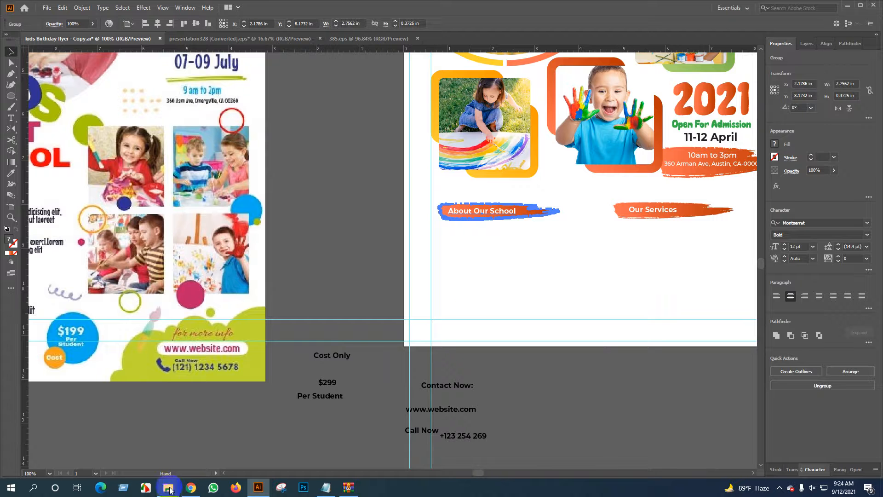
{"action": "left_click", "coordinate": [191, 488]}
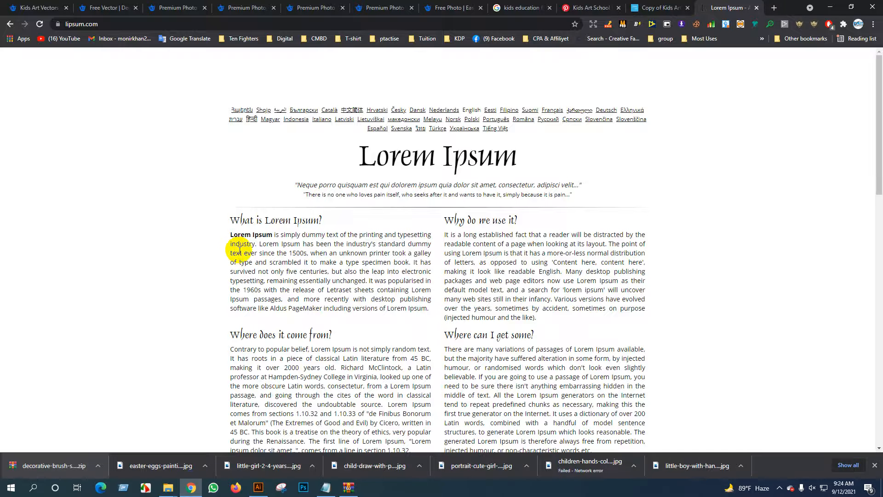
{"action": "left_click_drag", "start_coordinate": [228, 234], "coordinate": [306, 253]}
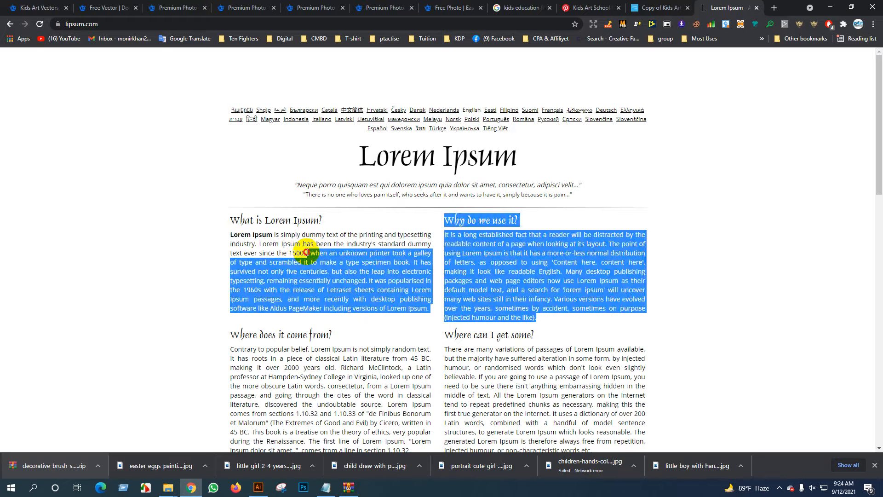
{"action": "left_click", "coordinate": [306, 237]}
{"action": "left_click_drag", "start_coordinate": [230, 234], "coordinate": [330, 272]}
{"action": "key", "text": "ctrl+c"}
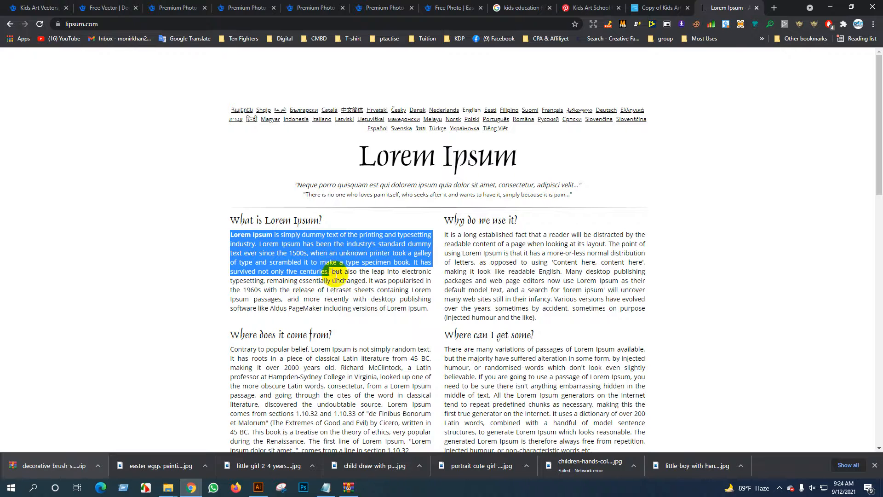
In Illustrator, paste the copied text into a new text frame about 3.5 by 2.2 in below "About Our School" and left-align it.
{"action": "left_click", "coordinate": [258, 487]}
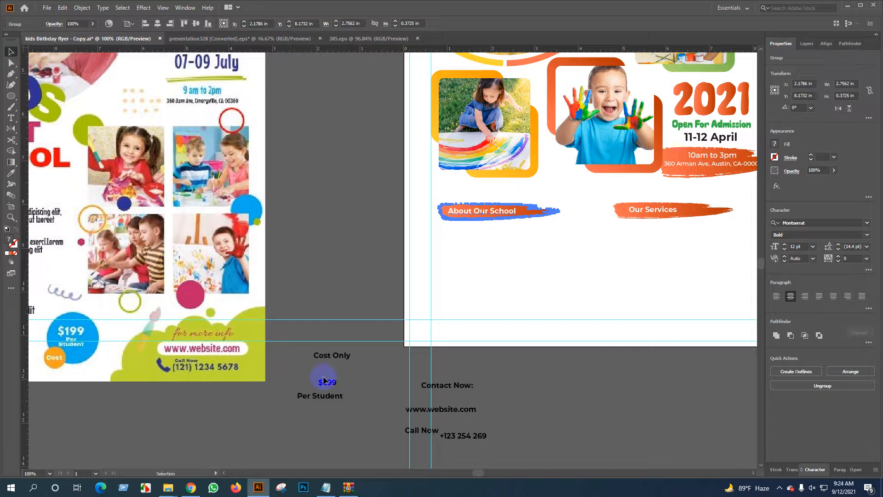
{"action": "left_click", "coordinate": [11, 118]}
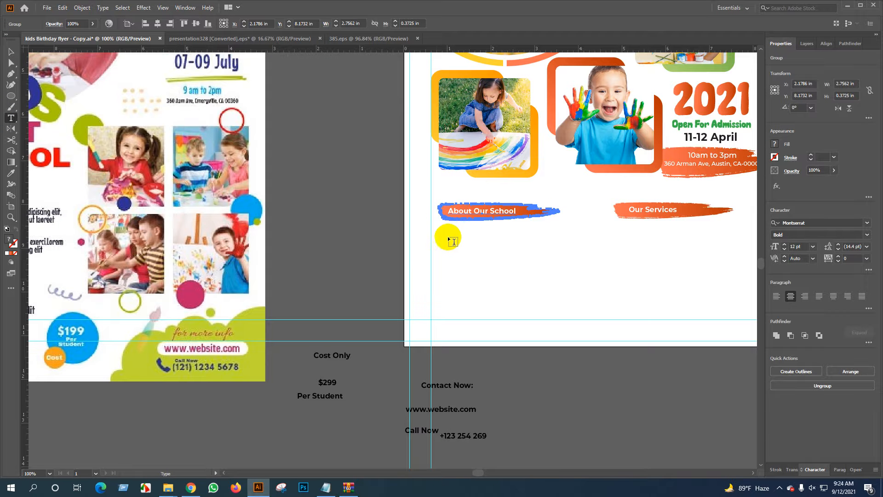
{"action": "left_click_drag", "start_coordinate": [437, 225], "coordinate": [592, 320]}
{"action": "key", "text": "ctrl+v"}
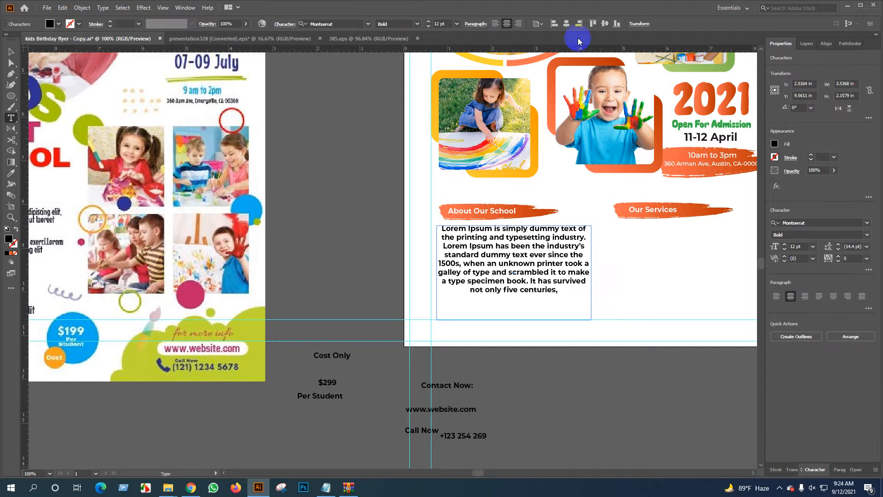
{"action": "left_click", "coordinate": [496, 24]}
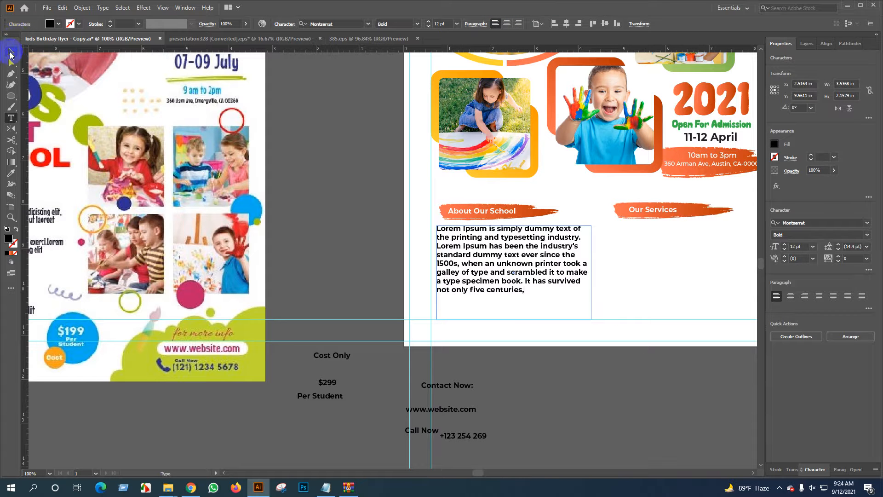
{"action": "left_click", "coordinate": [11, 52]}
Set the font of the pasted placeholder paragraph to Roboto Regular.
{"action": "scroll", "coordinate": [523, 276], "scroll_direction": "up", "scroll_amount": 1}
{"action": "scroll", "coordinate": [523, 276], "scroll_direction": "up", "scroll_amount": 1}
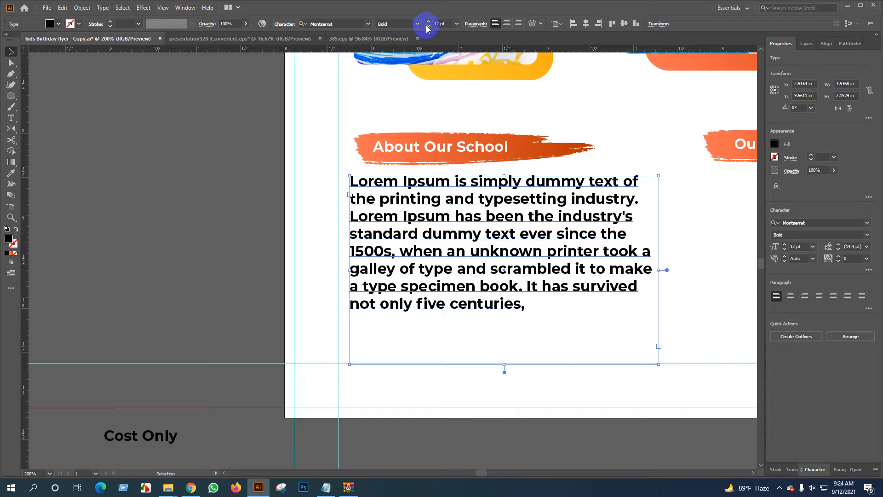
{"action": "left_click", "coordinate": [348, 22]}
{"action": "type", "text": "r"}
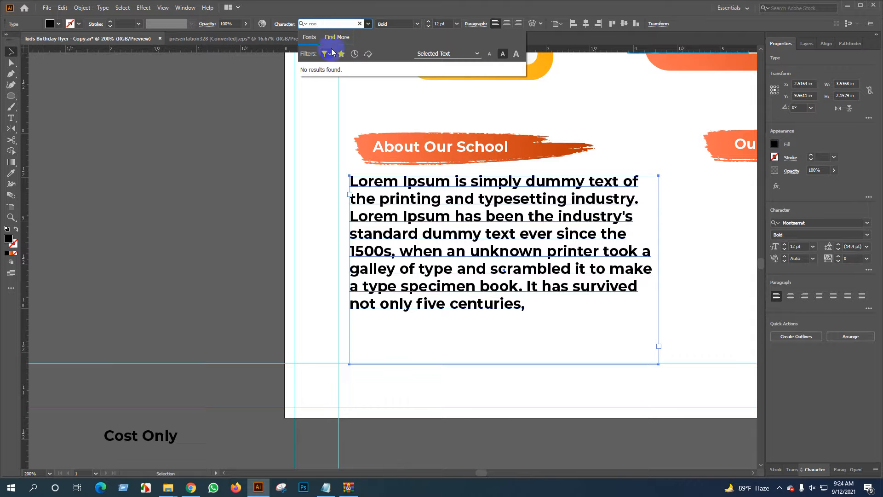
{"action": "type", "text": "oo"}
{"action": "key", "text": "BackSpace"}
{"action": "type", "text": "bo"}
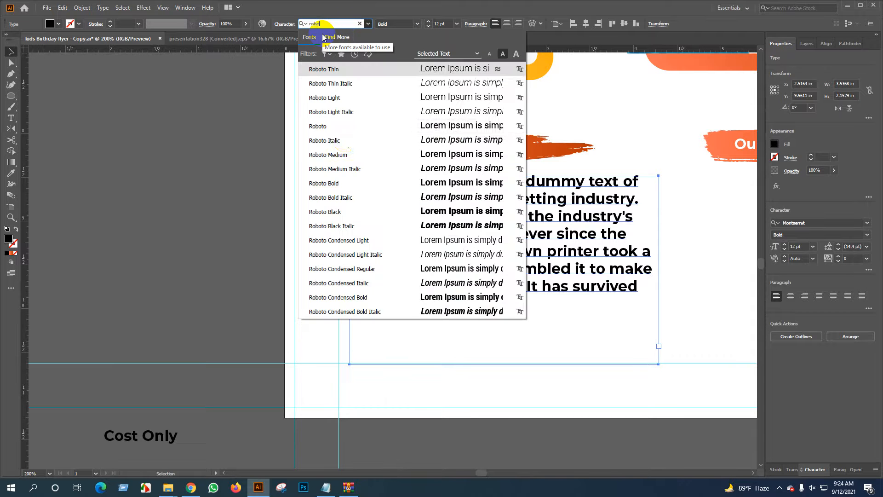
{"action": "left_click", "coordinate": [322, 125]}
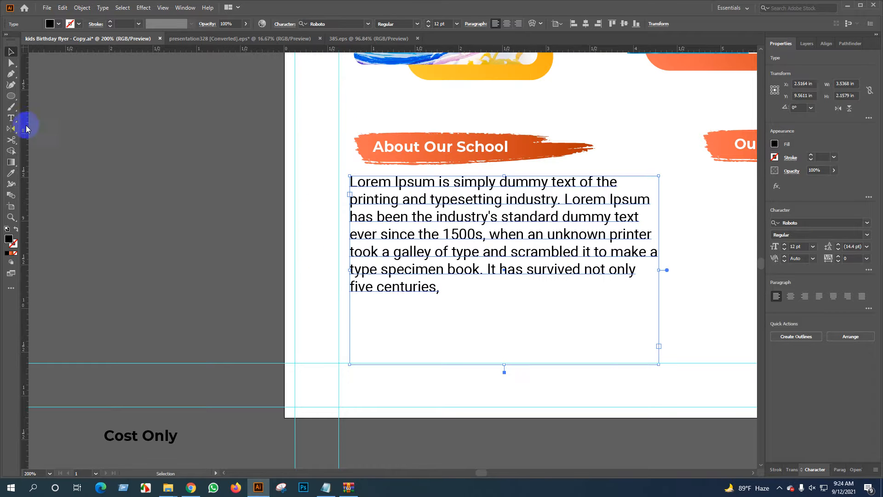
Split the placeholder text into two paragraphs separated by a blank line before "Lorem Ipsum has been", and deselect the frame.
{"action": "left_click", "coordinate": [11, 118]}
{"action": "left_click", "coordinate": [567, 201]}
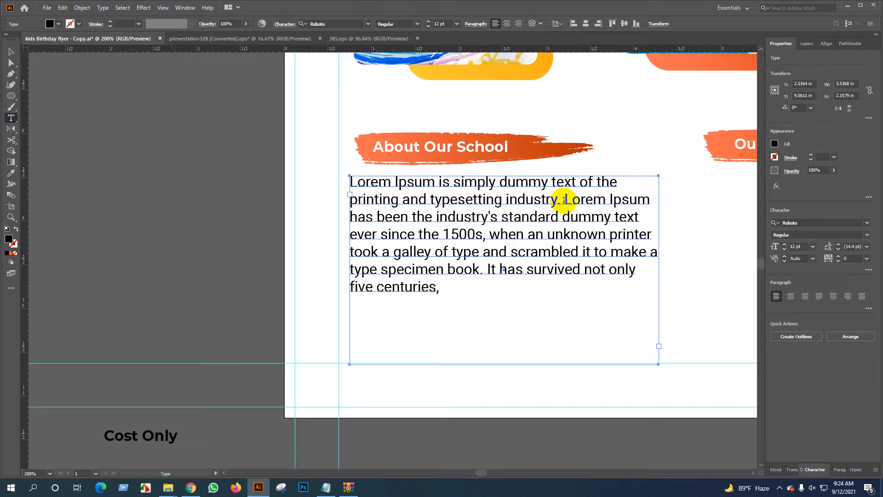
{"action": "left_click", "coordinate": [566, 199]}
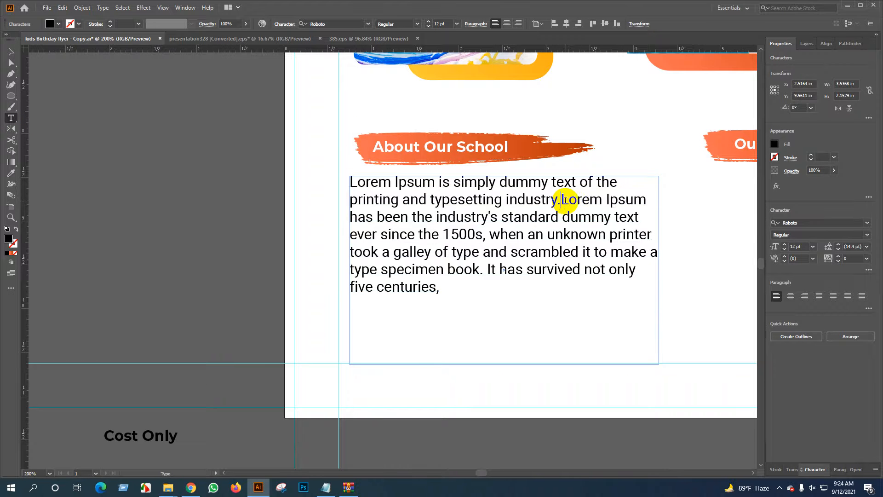
{"action": "key", "text": "Return"}
{"action": "key", "text": "Return"}
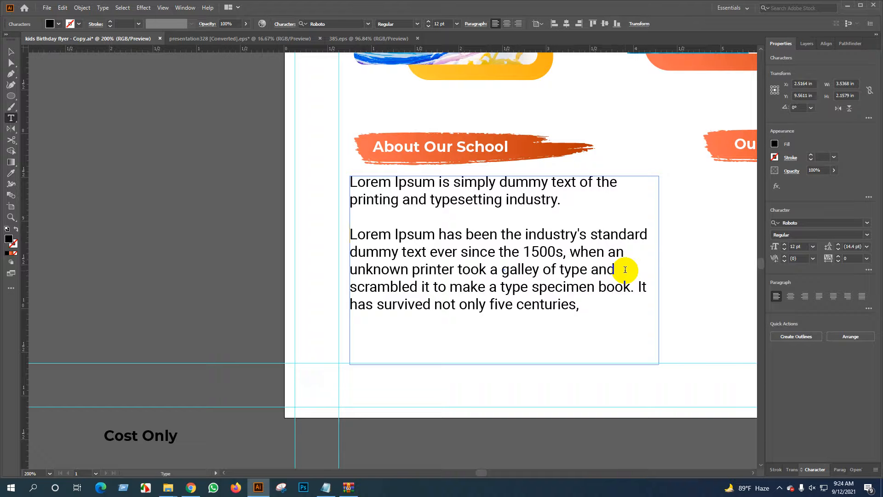
{"action": "key", "text": "BackSpace"}
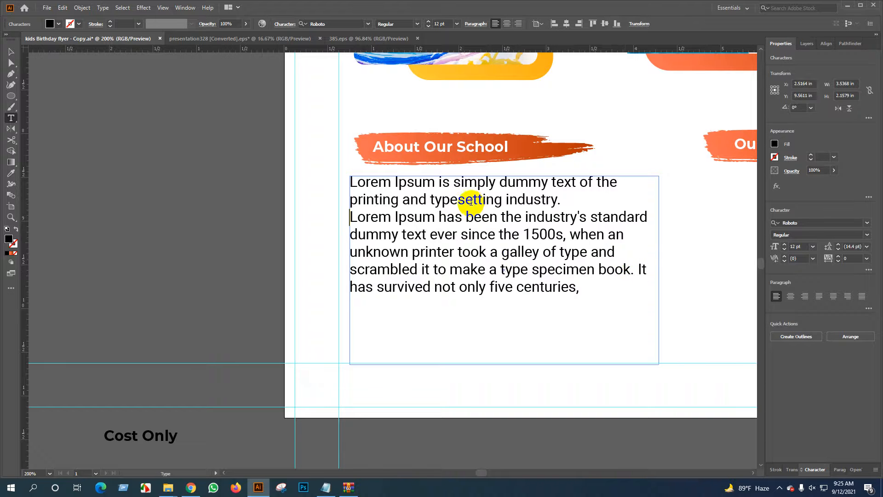
{"action": "key", "text": "Return"}
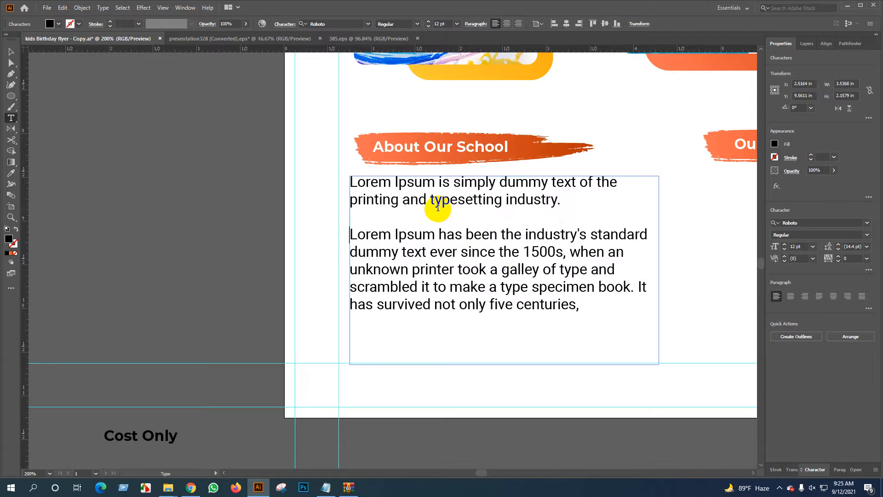
{"action": "left_click", "coordinate": [11, 51]}
{"action": "left_click", "coordinate": [228, 157]}
Rejoin the two placeholder paragraphs and insert the blank-line break before "when an unknown printer" instead.
{"action": "scroll", "coordinate": [543, 272], "scroll_direction": "down", "scroll_amount": 2}
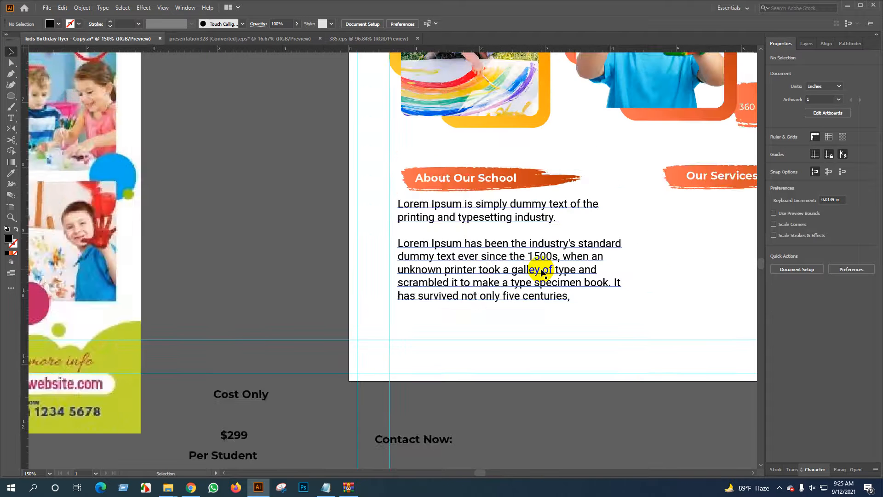
{"action": "scroll", "coordinate": [543, 273], "scroll_direction": "down", "scroll_amount": 1}
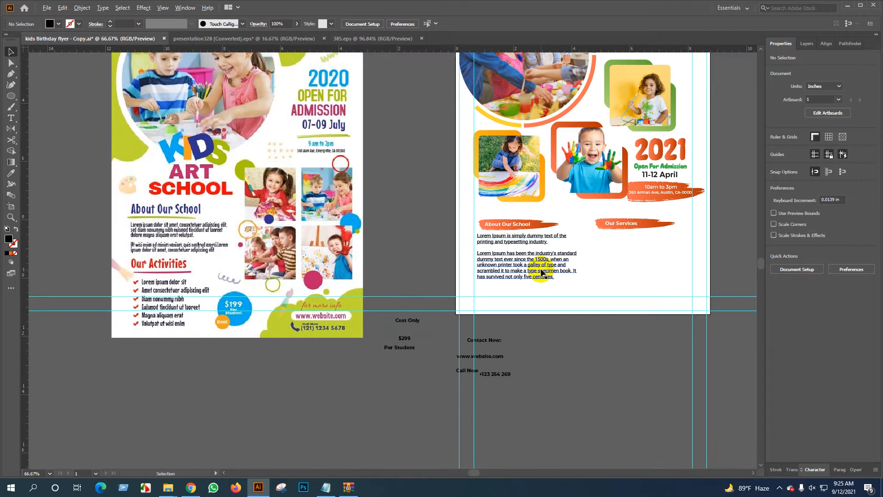
{"action": "scroll", "coordinate": [543, 273], "scroll_direction": "up", "scroll_amount": 2}
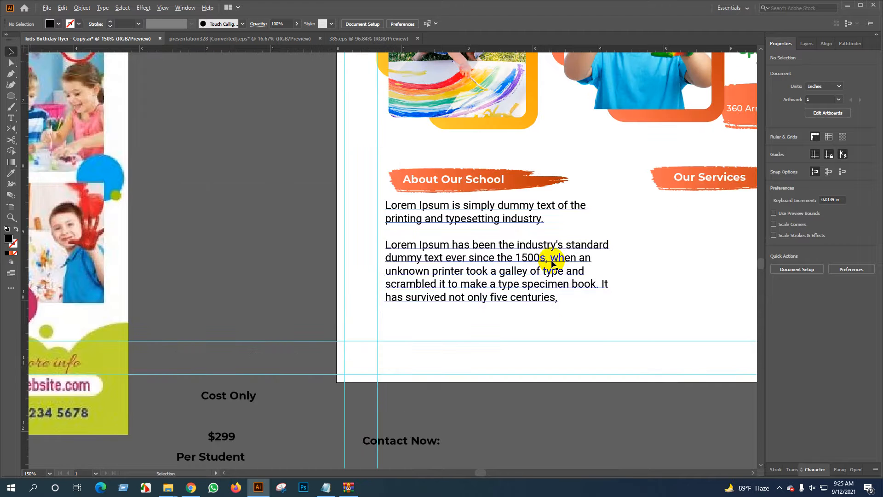
{"action": "left_click", "coordinate": [11, 118]}
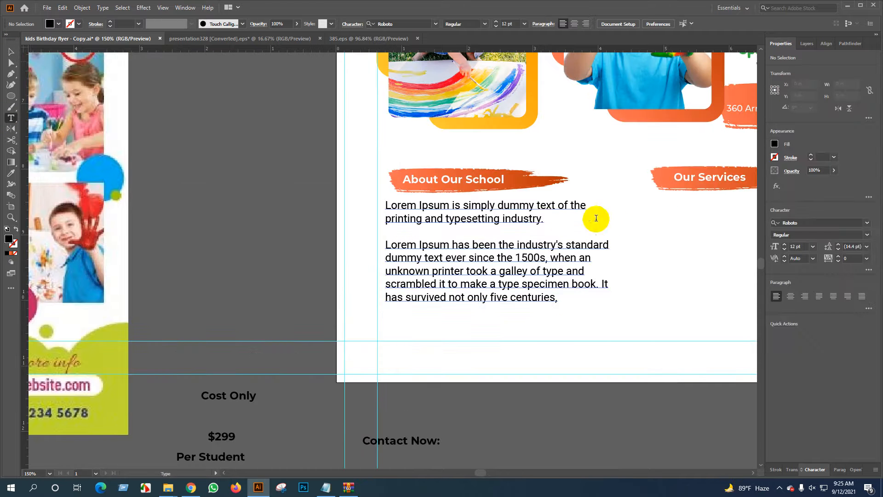
{"action": "left_click", "coordinate": [547, 224]}
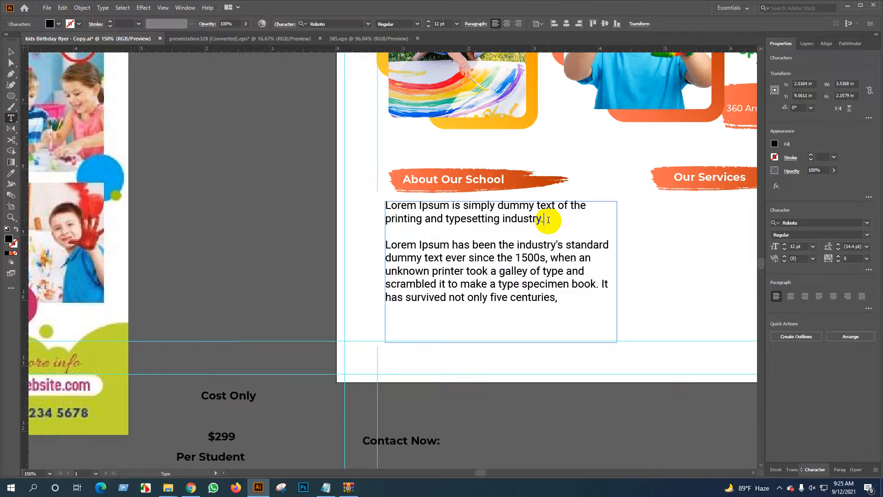
{"action": "key", "text": "Delete"}
{"action": "key", "text": "Delete"}
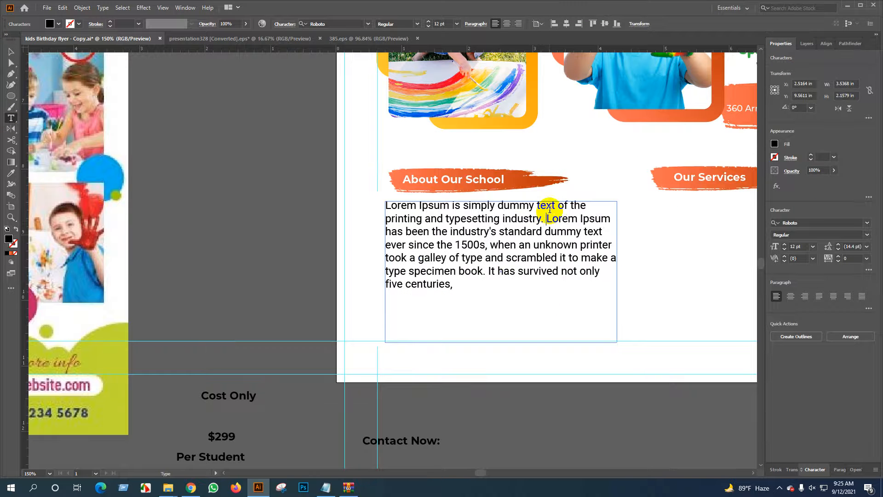
{"action": "left_click", "coordinate": [490, 246]}
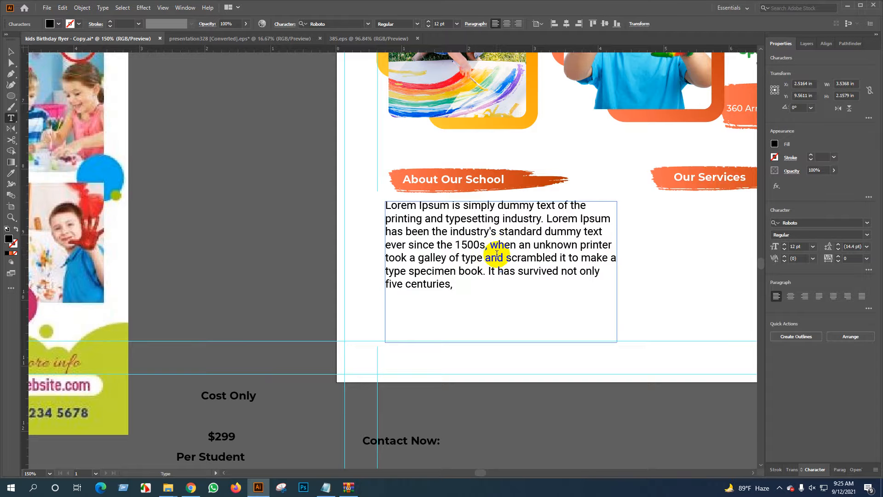
{"action": "key", "text": "Return"}
{"action": "key", "text": "Return"}
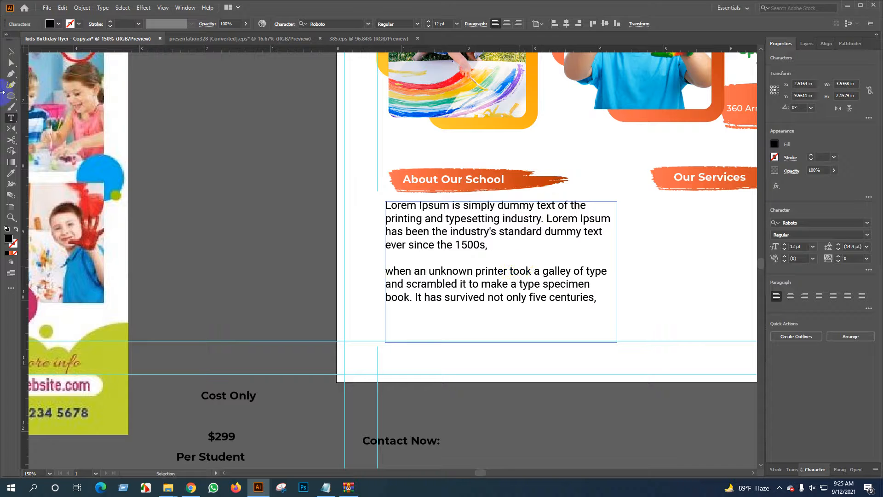
Set the placeholder text frame's font size to 10 pt and its leading to 16 pt, and deselect it.
{"action": "left_click", "coordinate": [11, 59]}
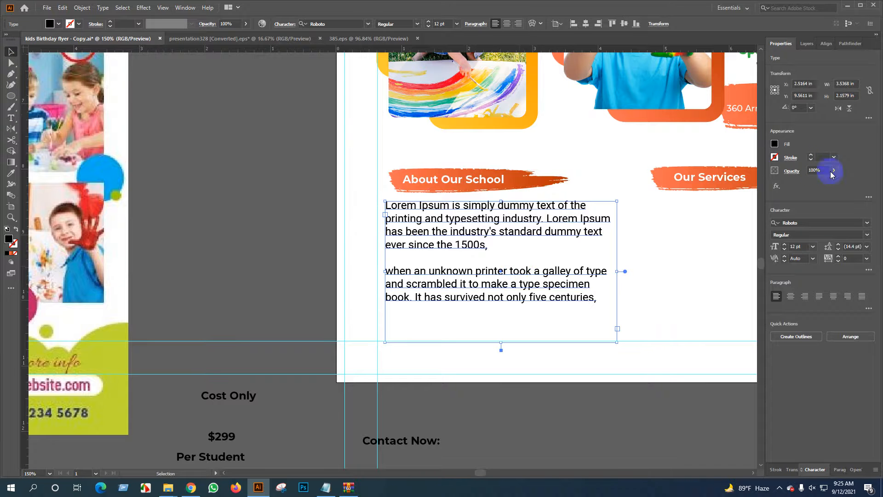
{"action": "left_click", "coordinate": [838, 245]}
{"action": "left_click", "coordinate": [839, 246]}
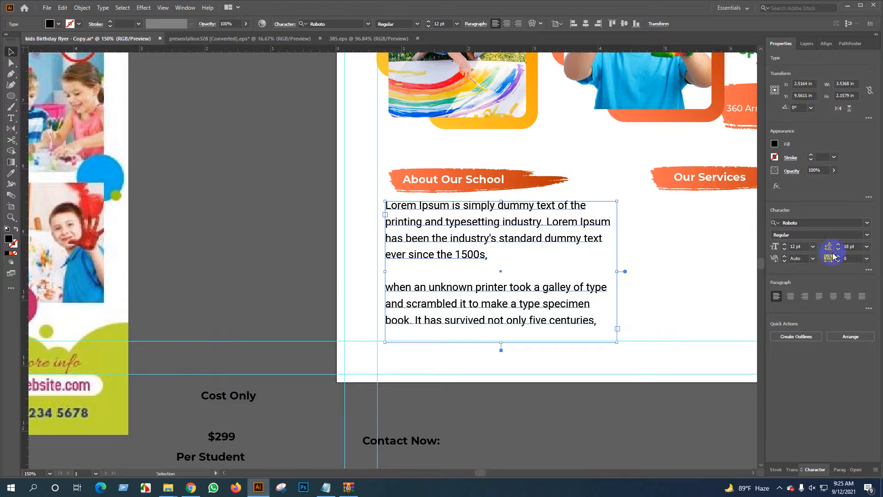
{"action": "left_click", "coordinate": [785, 249]}
{"action": "left_click", "coordinate": [785, 249]}
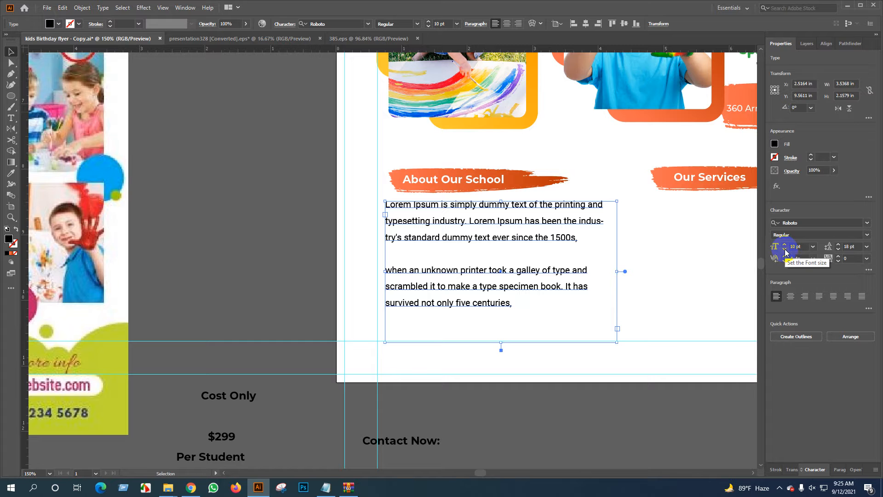
{"action": "left_click", "coordinate": [838, 250]}
{"action": "left_click", "coordinate": [838, 250]}
{"action": "left_click", "coordinate": [658, 267]}
{"action": "scroll", "coordinate": [529, 268], "scroll_direction": "down", "scroll_amount": 1}
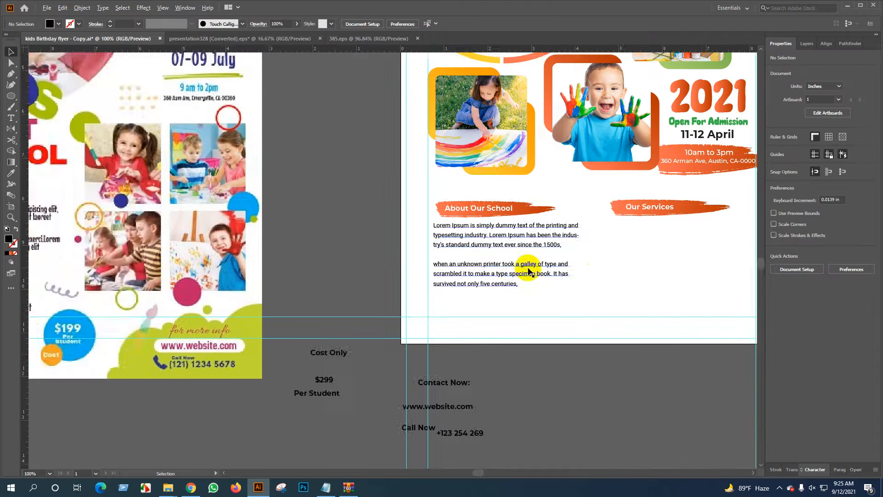
Nudge the placeholder text frame about 0.07 in down, away from the "About Our School" heading.
{"action": "scroll", "coordinate": [536, 278], "scroll_direction": "right", "scroll_amount": 3}
{"action": "left_click", "coordinate": [402, 255]}
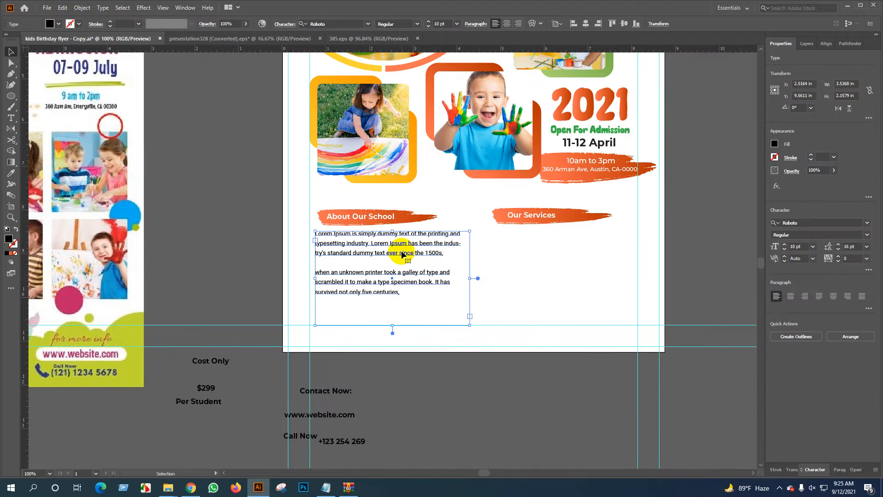
{"action": "key", "text": "Down"}
{"action": "key", "text": "Down"}
{"action": "key", "text": "Down"}
{"action": "key", "text": "Down"}
{"action": "key", "text": "Down"}
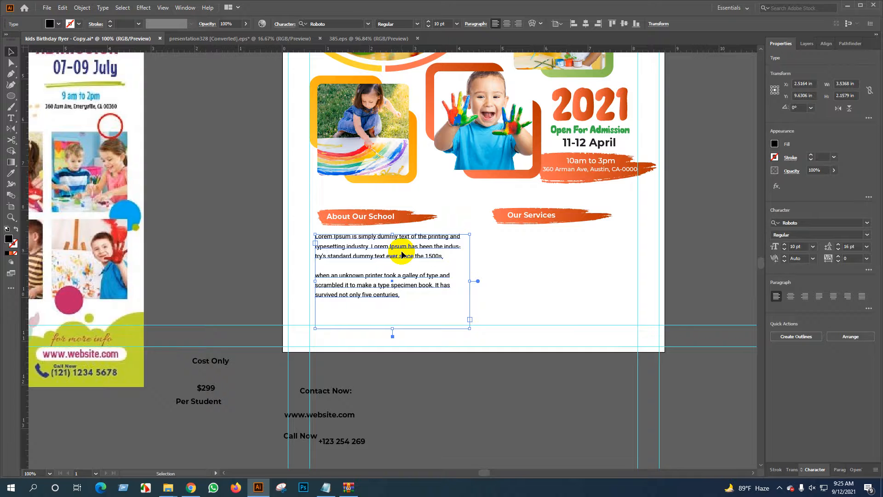
Shorten the placeholder text frame to about 1.53 in high so it ends just below its last line, and deselect it.
{"action": "left_click", "coordinate": [12, 117]}
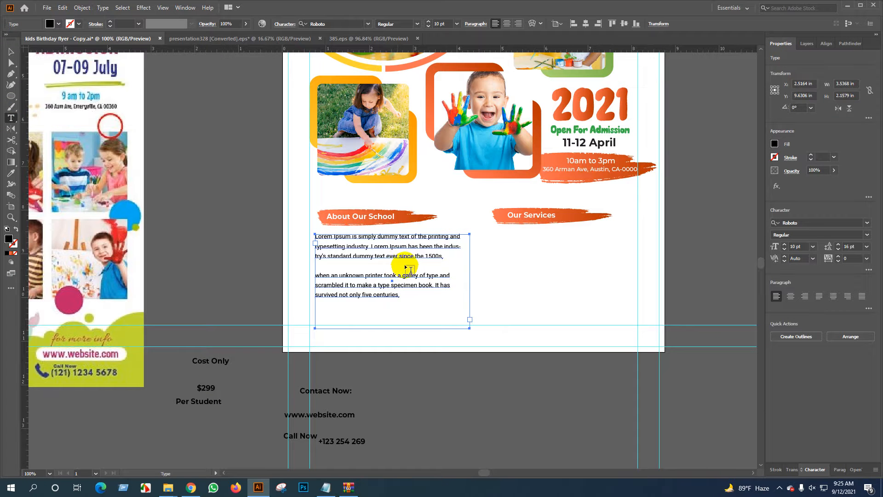
{"action": "left_click", "coordinate": [10, 51]}
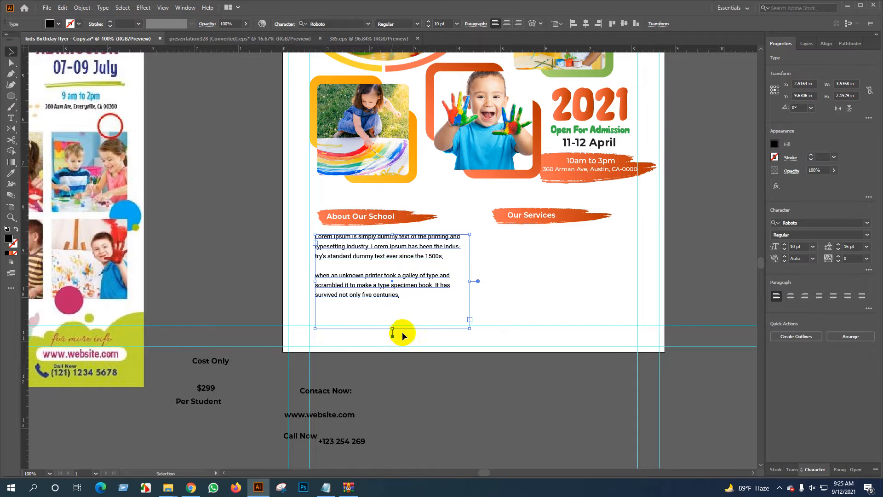
{"action": "left_click_drag", "start_coordinate": [393, 329], "coordinate": [392, 301]}
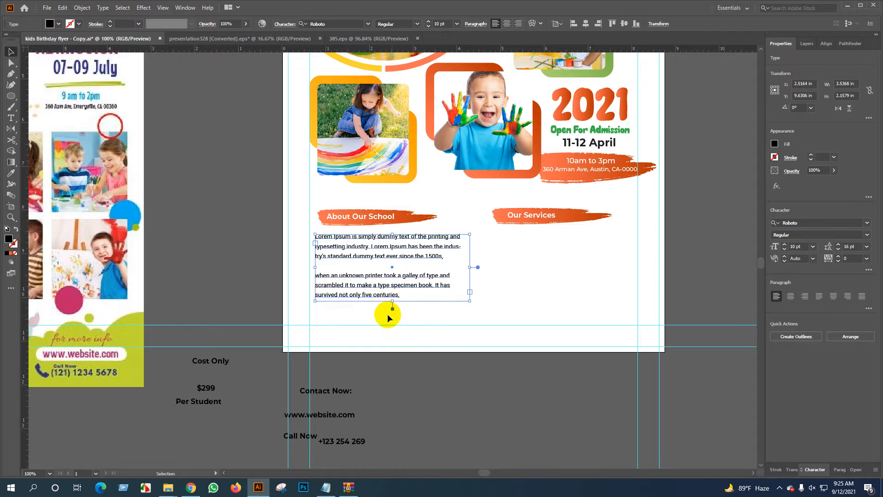
{"action": "left_click", "coordinate": [390, 315]}
{"action": "scroll", "coordinate": [391, 314], "scroll_direction": "down", "scroll_amount": 2}
{"action": "left_click_drag", "start_coordinate": [475, 306], "coordinate": [471, 295]}
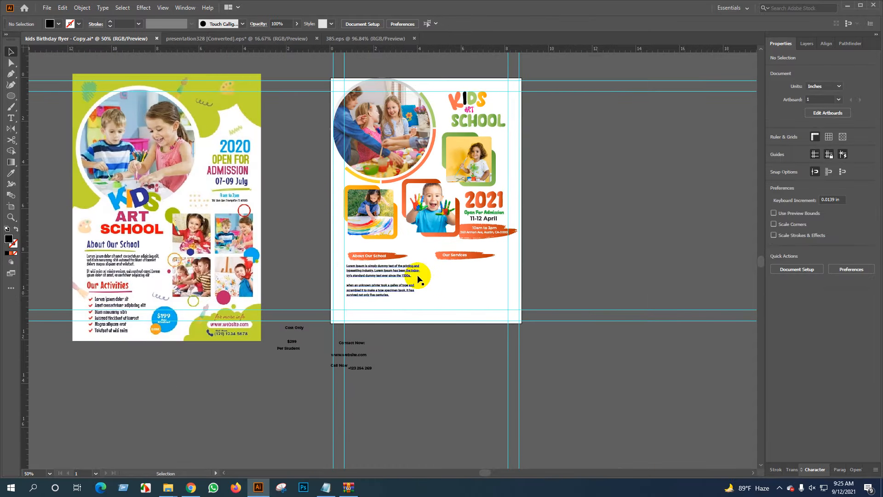
Enlarge the placeholder text frame to about 3.73 in wide and 1.61 in high.
{"action": "scroll", "coordinate": [417, 276], "scroll_direction": "up", "scroll_amount": 2}
{"action": "scroll", "coordinate": [365, 327], "scroll_direction": "right", "scroll_amount": 2}
{"action": "left_click", "coordinate": [335, 297]}
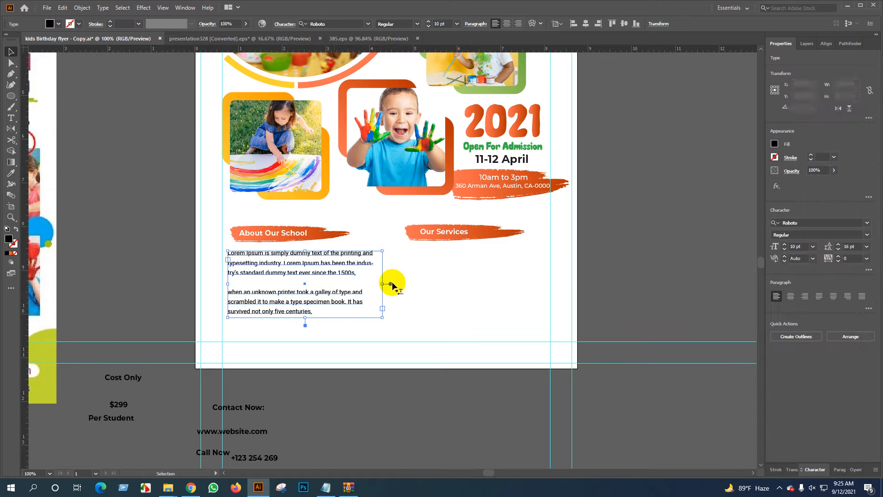
{"action": "left_click_drag", "start_coordinate": [382, 284], "coordinate": [392, 283]}
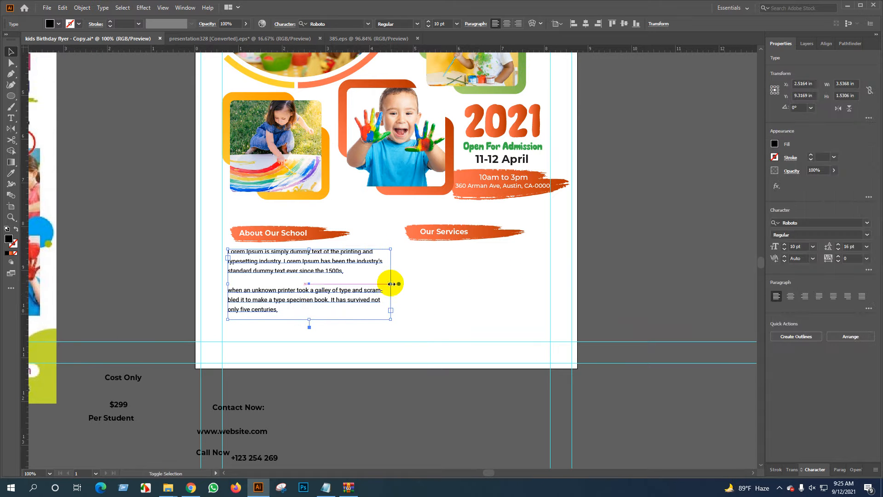
Nudge the placeholder text frame left until its edge aligns with the inner left margin guide, and deselect it.
{"action": "key", "text": "Left"}
{"action": "key", "text": "Left"}
{"action": "key", "text": "Left"}
{"action": "key", "text": "Left"}
{"action": "key", "text": "Left"}
{"action": "key", "text": "Left"}
{"action": "key", "text": "Left"}
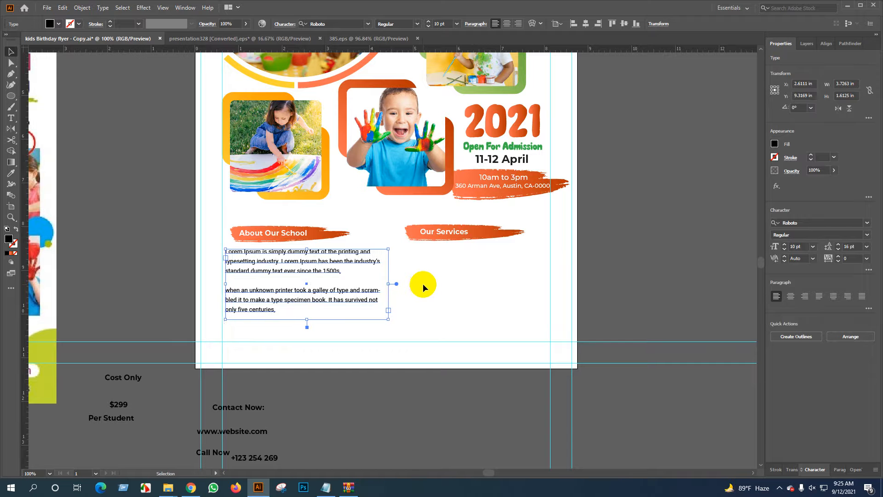
{"action": "key", "text": "Left"}
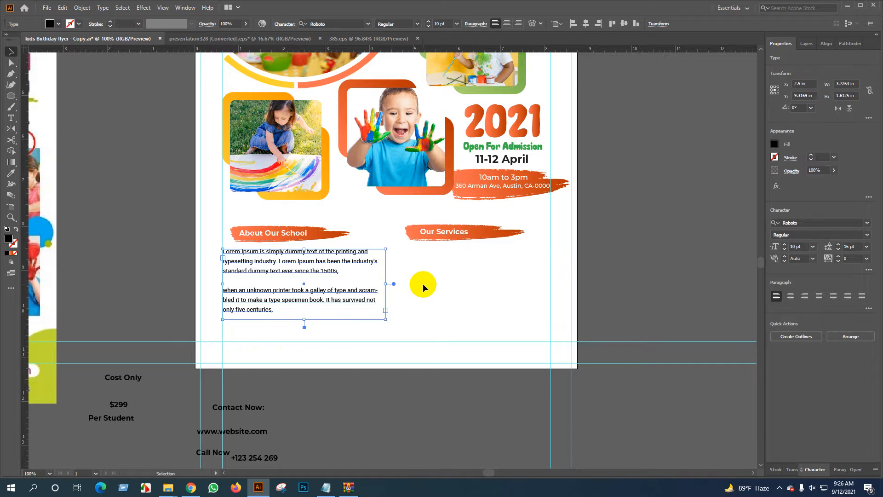
{"action": "left_click", "coordinate": [448, 290]}
{"action": "scroll", "coordinate": [442, 302], "scroll_direction": "down", "scroll_amount": 1}
{"action": "left_click_drag", "start_coordinate": [442, 302], "coordinate": [569, 300]}
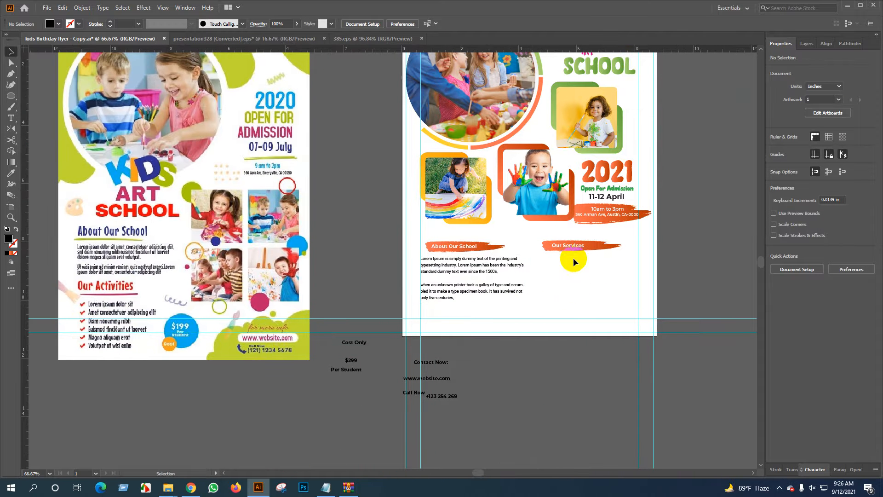
{"action": "scroll", "coordinate": [499, 276], "scroll_direction": "up", "scroll_amount": 1}
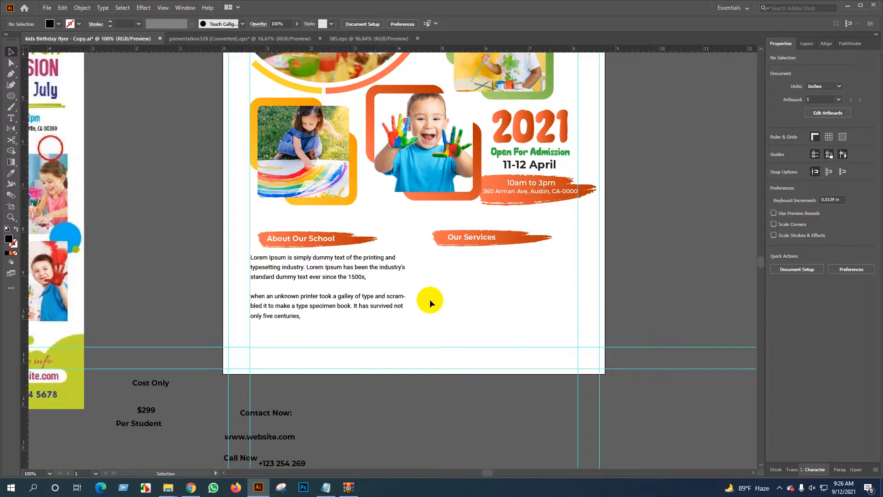
Switch to Chrome, check the reference flyer on PosterMyWall, and search Freepik for "ok icon".
{"action": "left_click", "coordinate": [191, 488]}
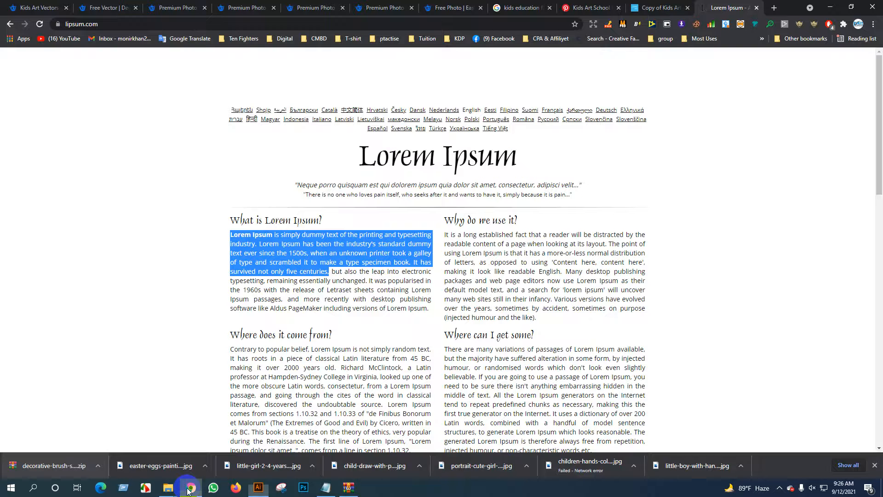
{"action": "left_click", "coordinate": [661, 4]}
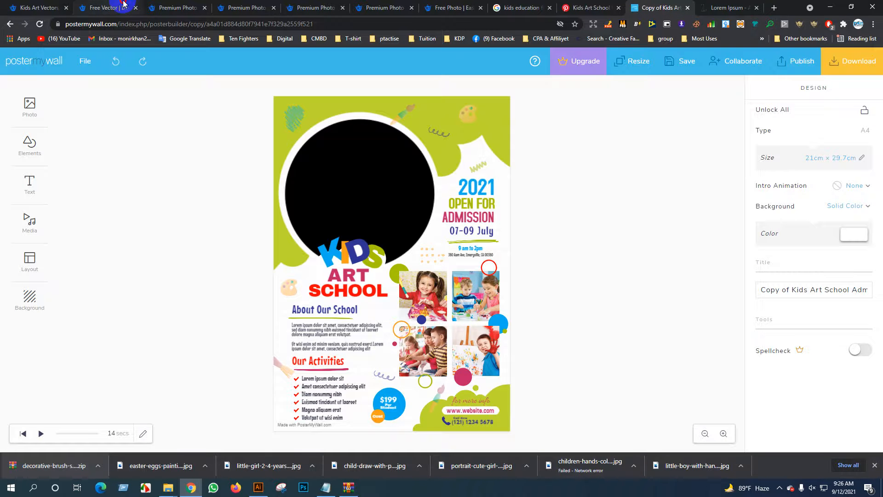
{"action": "left_click", "coordinate": [108, 8]}
{"action": "type", "text": "ok"}
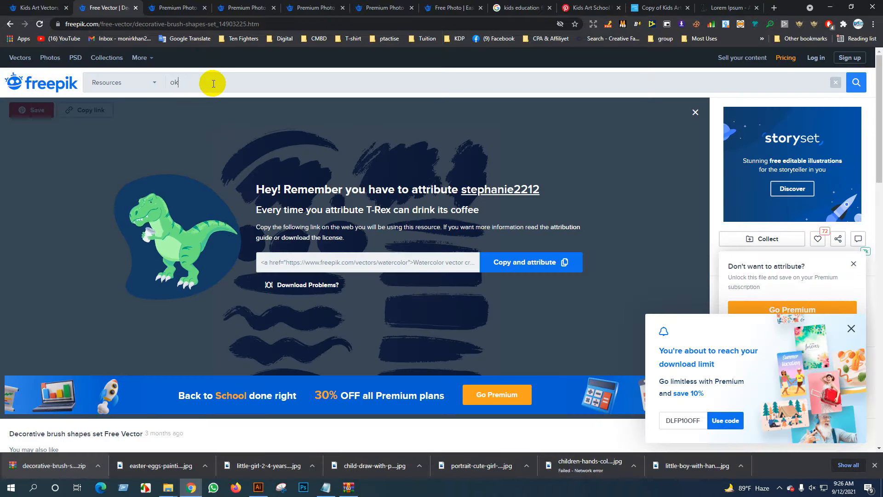
{"action": "type", "text": " icon"}
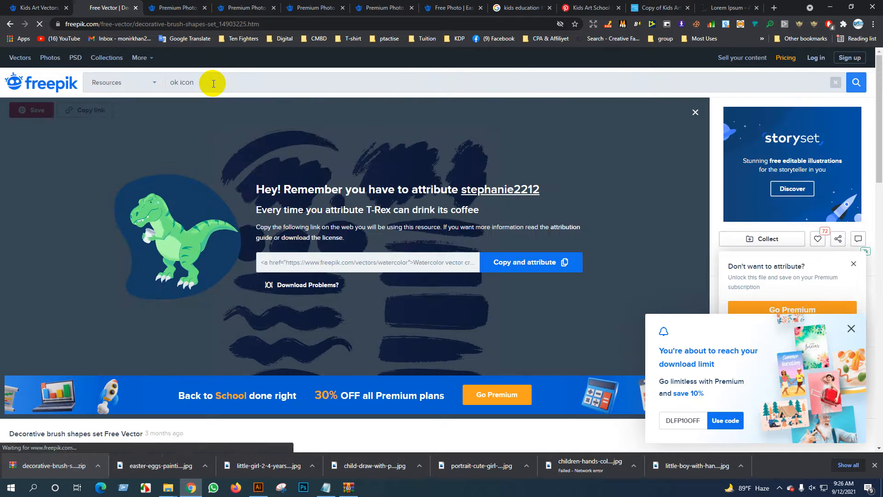
{"action": "key", "text": "Return"}
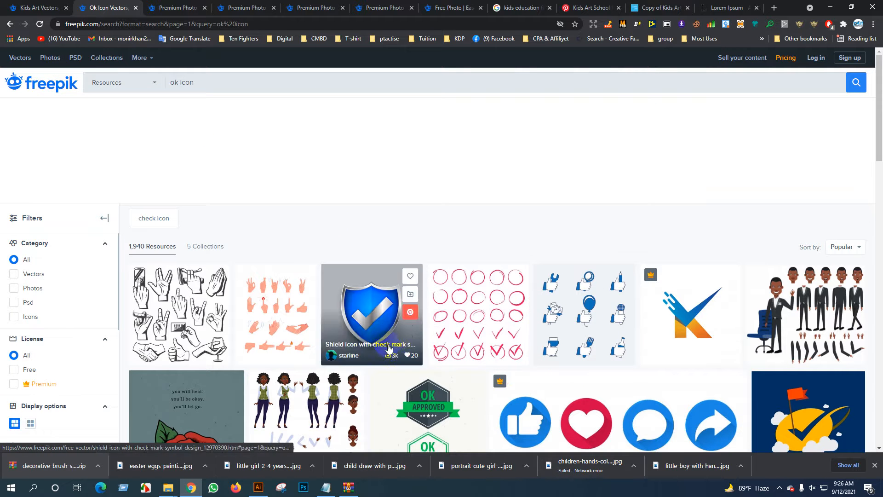
Open the premium vector of green and black check marks from the Freepik results and request its download.
{"action": "scroll", "coordinate": [519, 303], "scroll_direction": "down", "scroll_amount": 2}
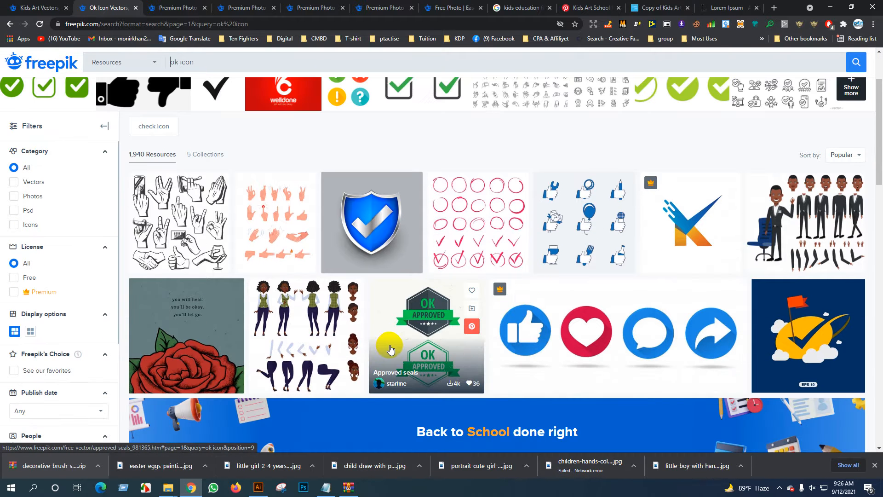
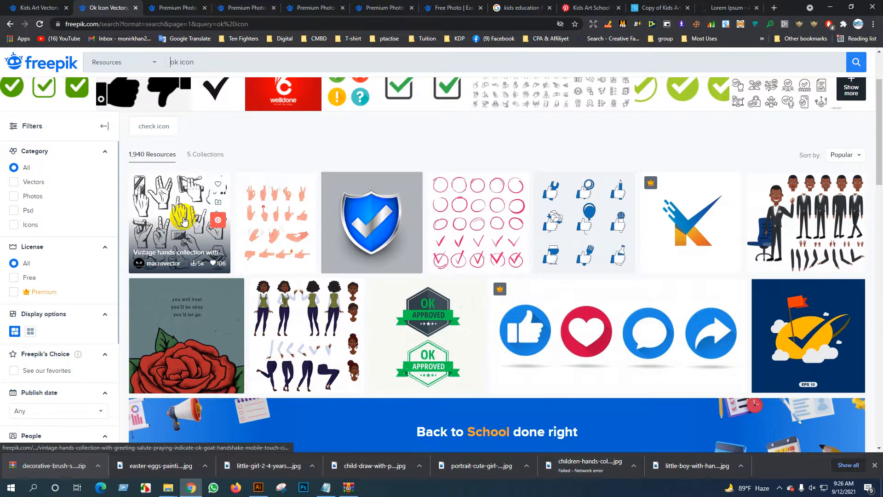
{"action": "scroll", "coordinate": [183, 221], "scroll_direction": "down", "scroll_amount": 5}
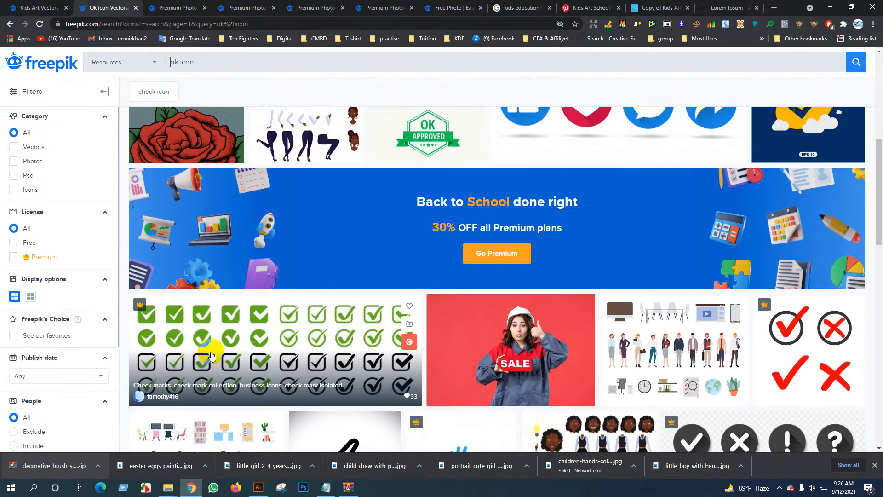
{"action": "scroll", "coordinate": [416, 393], "scroll_direction": "down", "scroll_amount": 2}
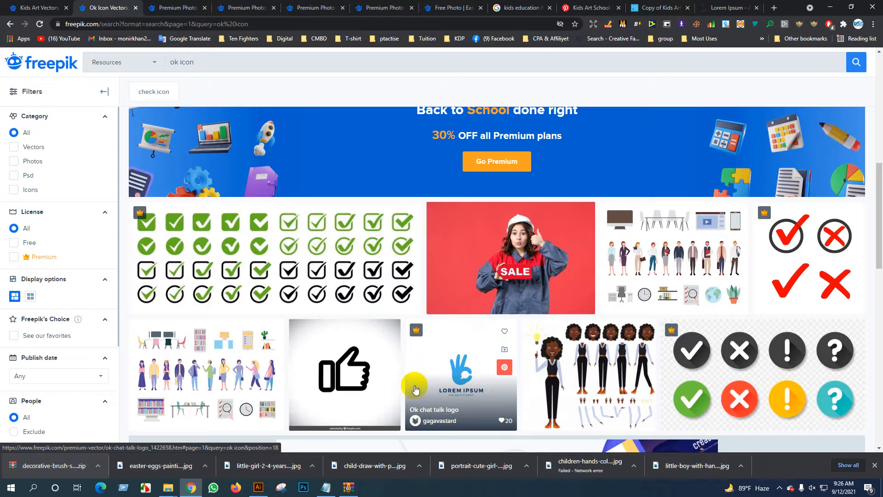
{"action": "left_click", "coordinate": [299, 290]}
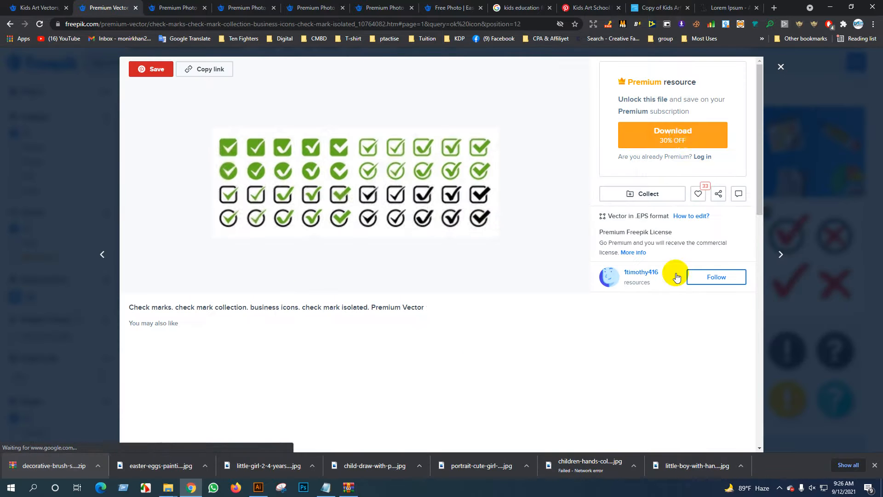
{"action": "left_click", "coordinate": [683, 139]}
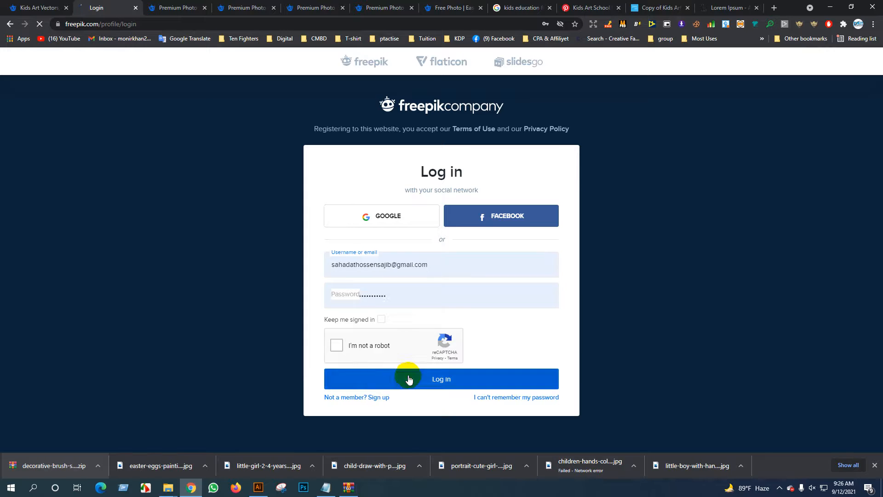
Log in to Freepik with the saved account credentials, completing the reCAPTCHA check.
{"action": "left_click", "coordinate": [409, 380]}
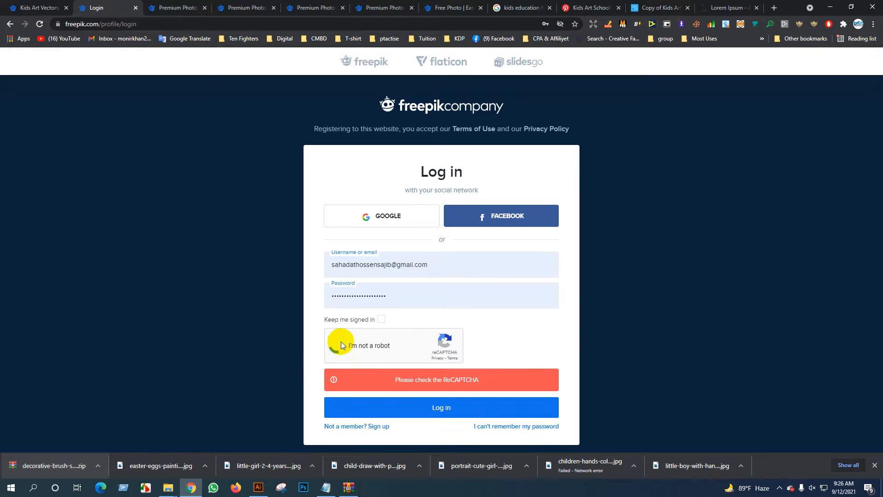
{"action": "left_click", "coordinate": [341, 343]}
{"action": "left_click", "coordinate": [423, 303]}
{"action": "left_click", "coordinate": [475, 310]}
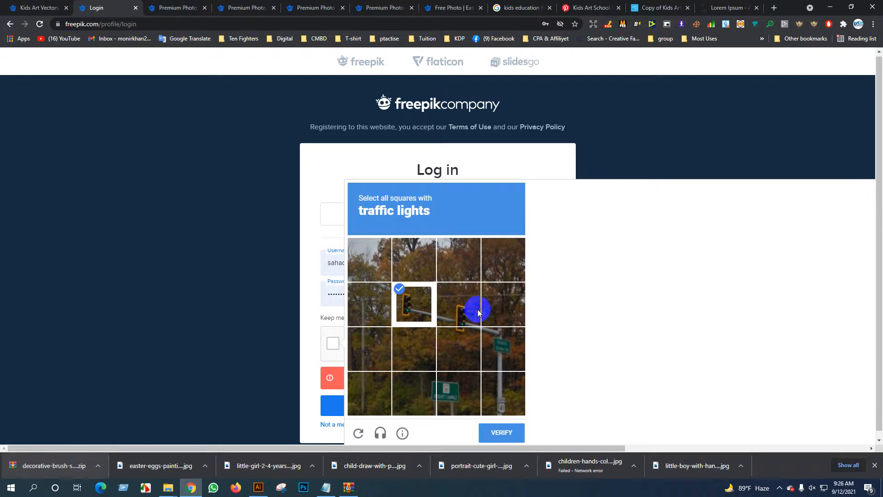
{"action": "left_click", "coordinate": [501, 431]}
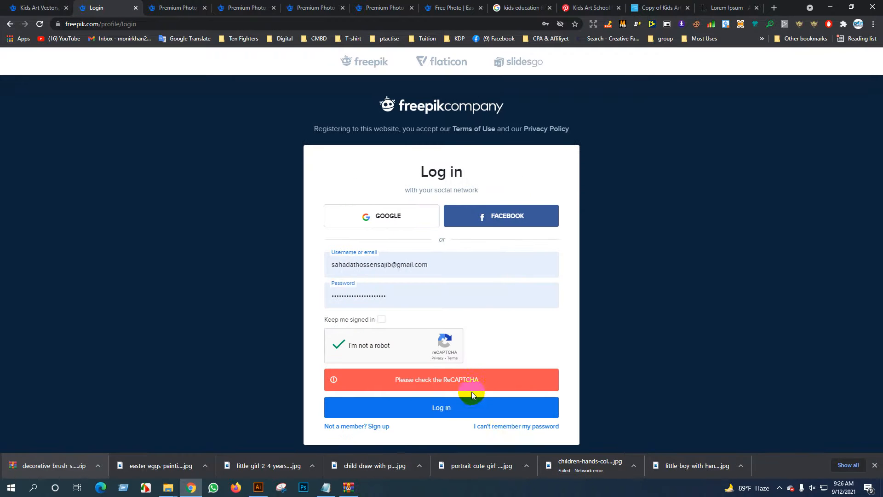
{"action": "left_click", "coordinate": [434, 406]}
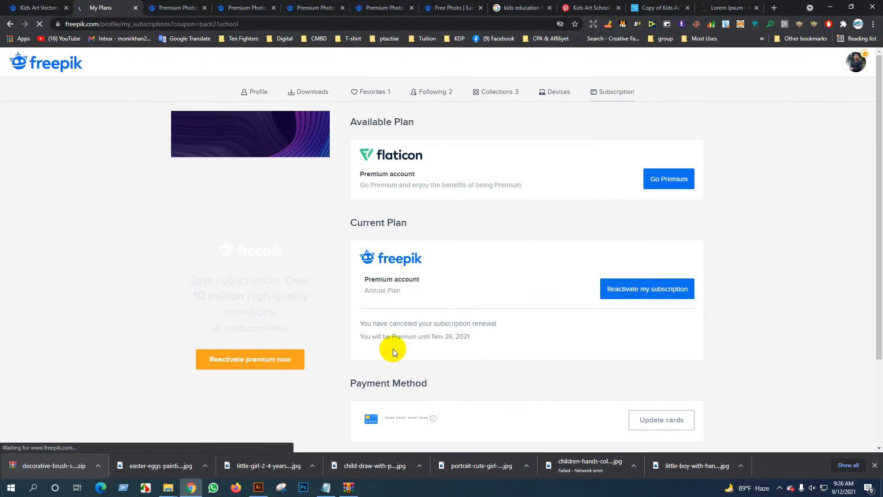
Return from the subscription page to the check mark collection and download the vector.
{"action": "scroll", "coordinate": [311, 295], "scroll_direction": "down", "scroll_amount": 4}
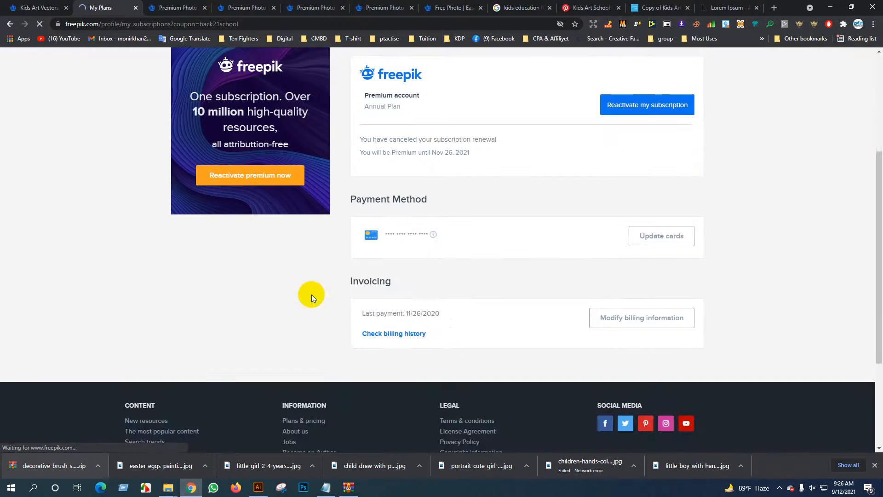
{"action": "scroll", "coordinate": [311, 295], "scroll_direction": "up", "scroll_amount": 4}
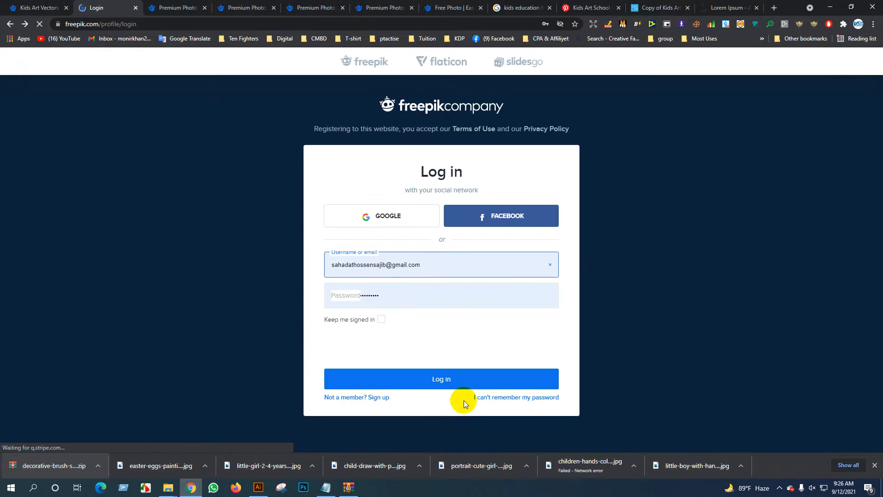
{"action": "left_click", "coordinate": [241, 162]}
{"action": "left_click", "coordinate": [9, 24]}
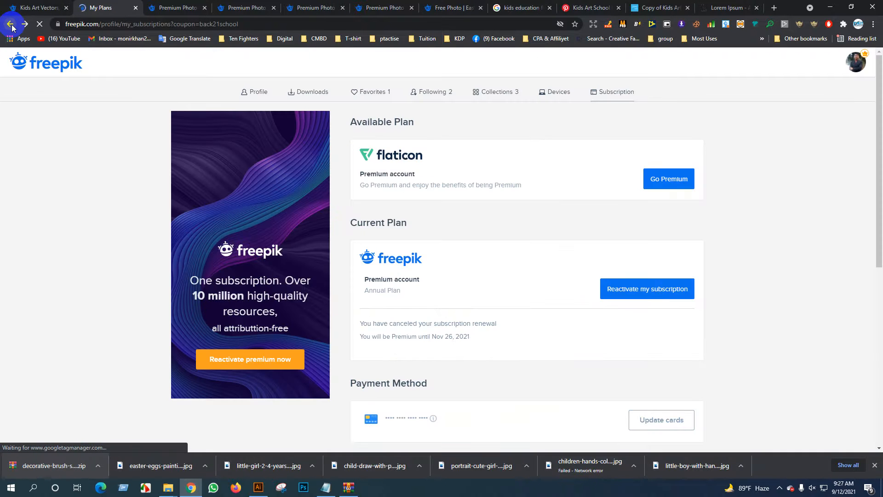
{"action": "left_click", "coordinate": [9, 23]}
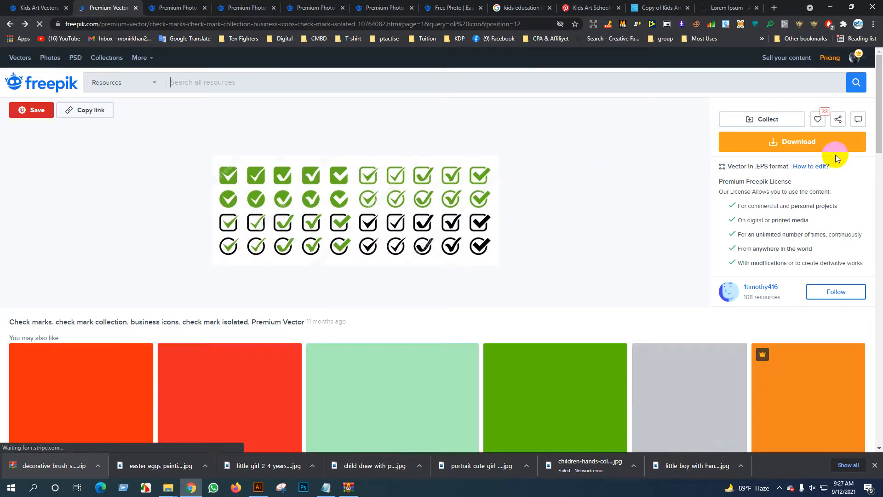
{"action": "left_click", "coordinate": [821, 146]}
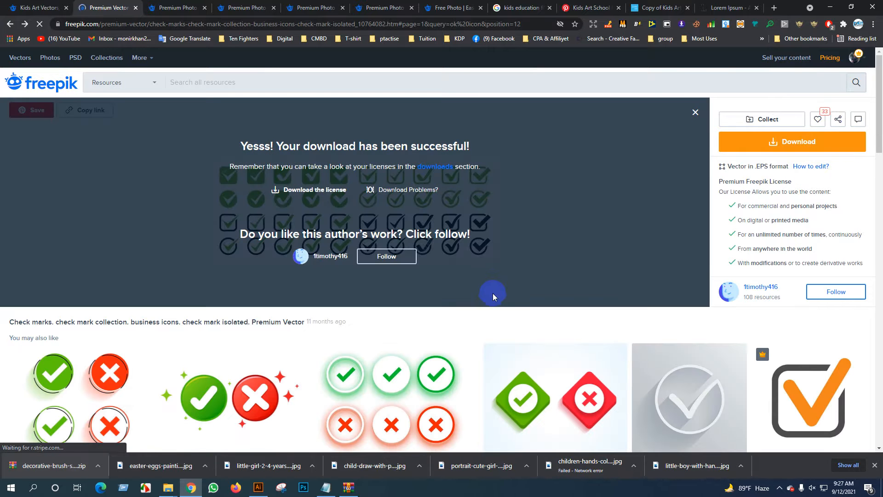
{"action": "scroll", "coordinate": [430, 277], "scroll_direction": "down", "scroll_amount": 2}
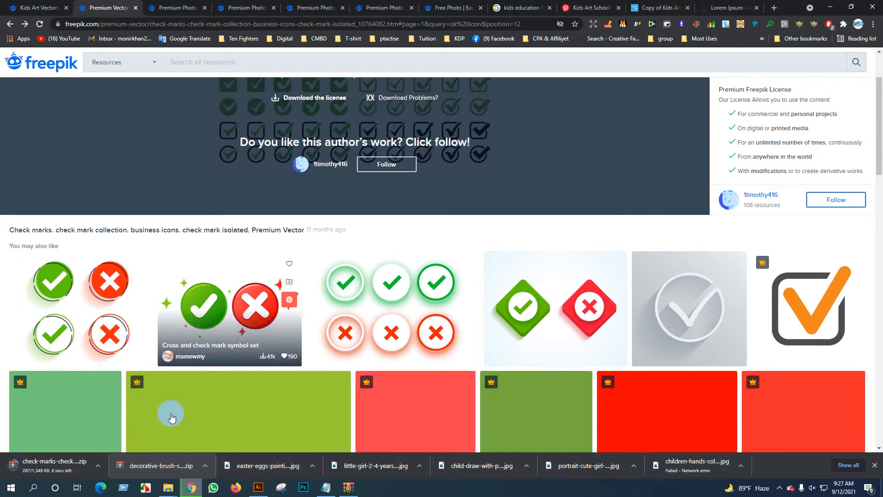
{"action": "scroll", "coordinate": [598, 184], "scroll_direction": "up", "scroll_amount": 2}
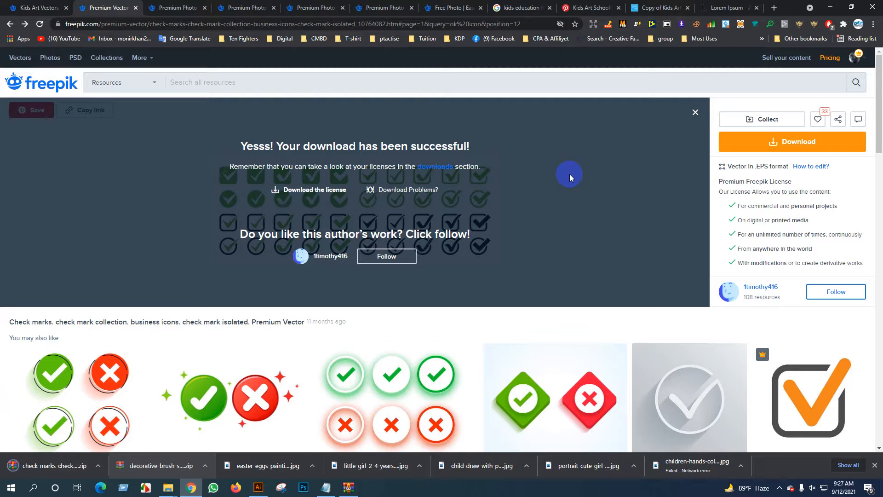
Open the EPS file from the downloaded check marks archive in Illustrator, retaining the 9-slice scaling option.
{"action": "left_click", "coordinate": [54, 466]}
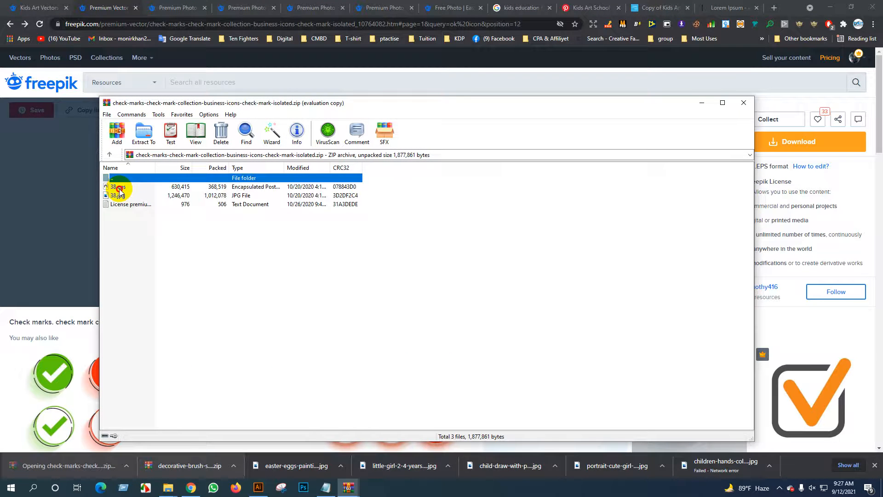
{"action": "left_click", "coordinate": [117, 187]}
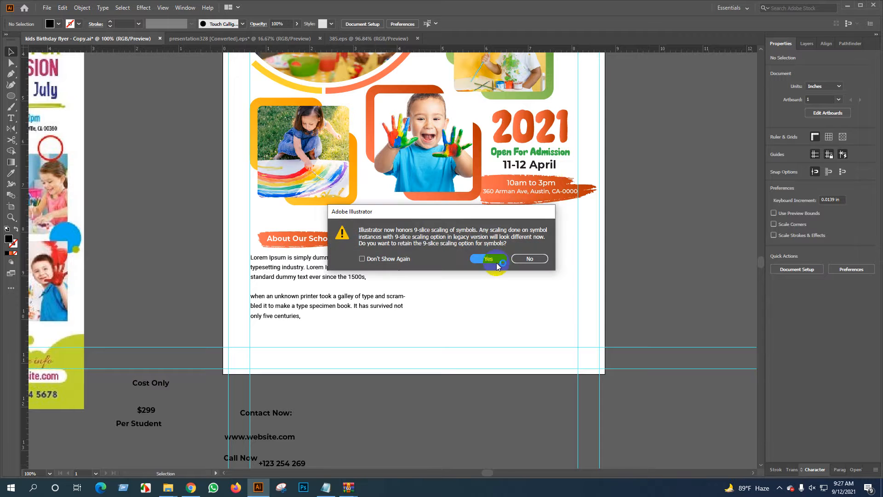
{"action": "left_click", "coordinate": [493, 259]}
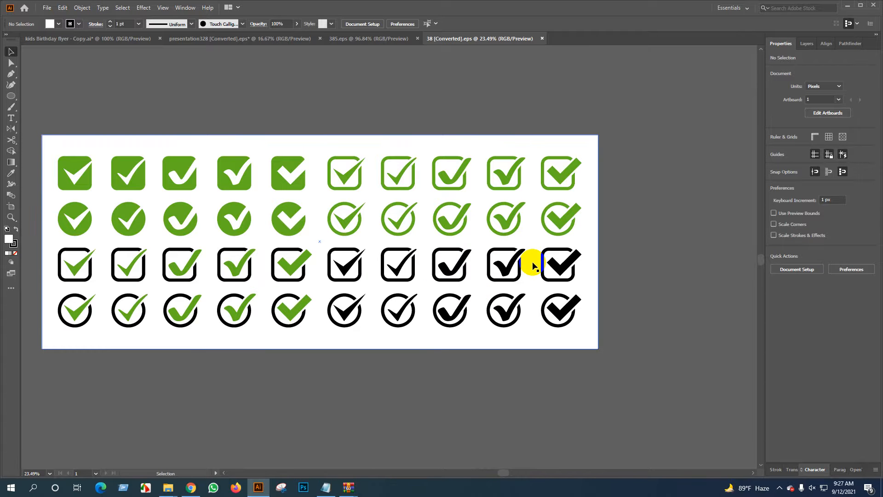
Copy the round black check mark into the flyer, shrink it to about 0.10 in wide, and place it below Our Services.
{"action": "left_click", "coordinate": [448, 314]}
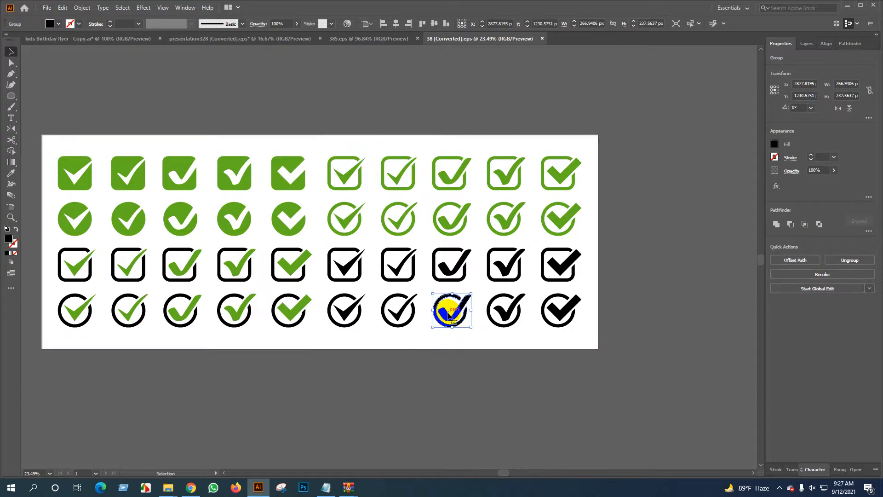
{"action": "left_click_drag", "start_coordinate": [448, 314], "coordinate": [439, 267]}
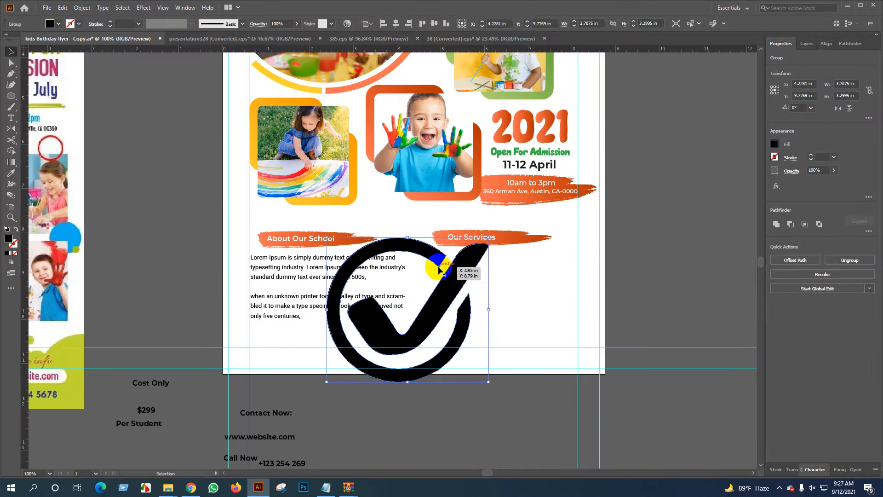
{"action": "left_click_drag", "start_coordinate": [489, 310], "coordinate": [444, 299]}
{"action": "scroll", "coordinate": [420, 309], "scroll_direction": "up", "scroll_amount": 3}
{"action": "left_click", "coordinate": [526, 186]}
{"action": "left_click", "coordinate": [378, 281]}
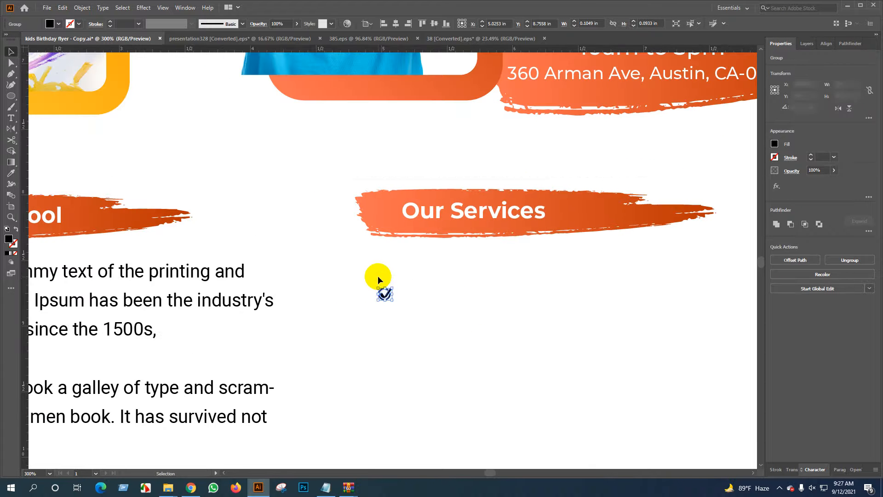
Recolor the check mark with the orange gradient sampled from the Our Services brush stroke, and deselect it.
{"action": "key", "text": "i"}
{"action": "left_click", "coordinate": [395, 202]}
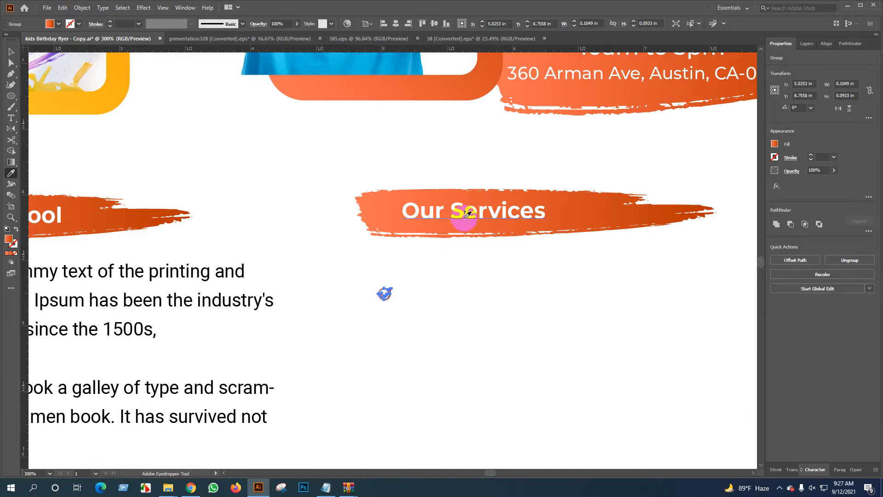
{"action": "key", "text": "v"}
{"action": "left_click", "coordinate": [436, 283]}
{"action": "scroll", "coordinate": [389, 308], "scroll_direction": "up", "scroll_amount": 1}
{"action": "scroll", "coordinate": [392, 294], "scroll_direction": "down", "scroll_amount": 3}
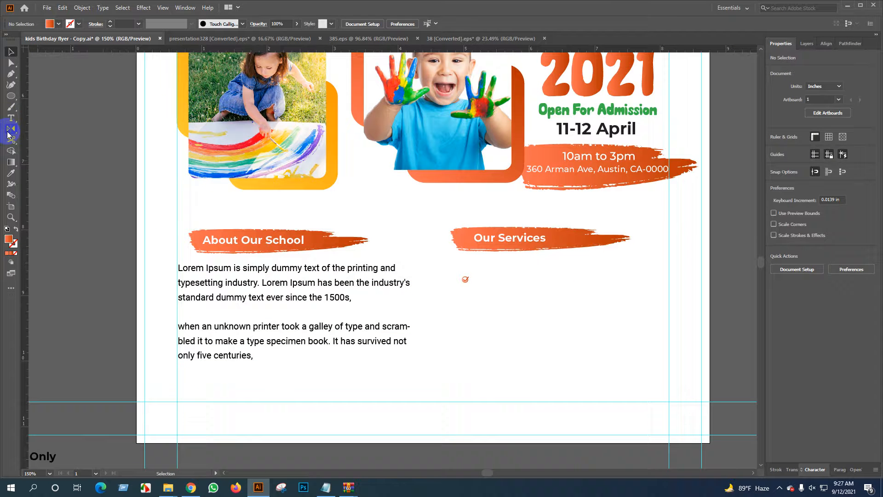
Copy "Lorem Ipsum is simply dummy text" from the About paragraph into a new text line beside the check mark.
{"action": "left_click", "coordinate": [11, 118]}
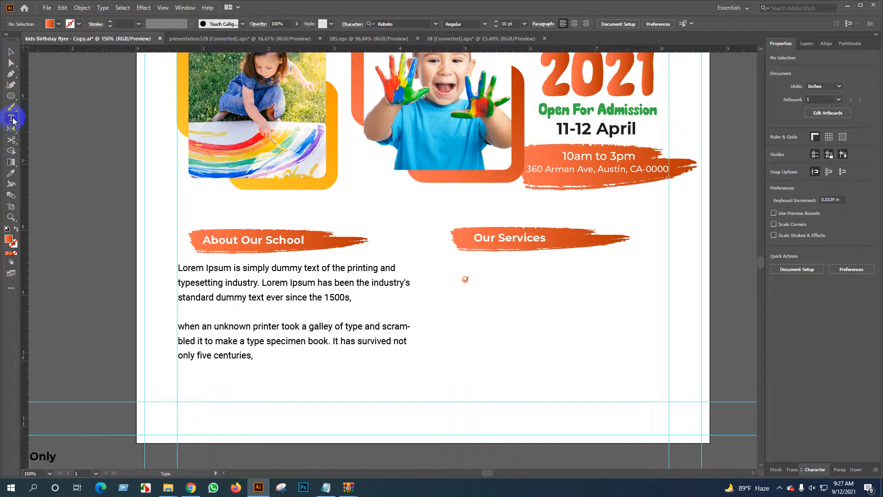
{"action": "left_click_drag", "start_coordinate": [178, 267], "coordinate": [322, 267]}
{"action": "key", "text": "ctrl+c"}
{"action": "left_click", "coordinate": [11, 52]}
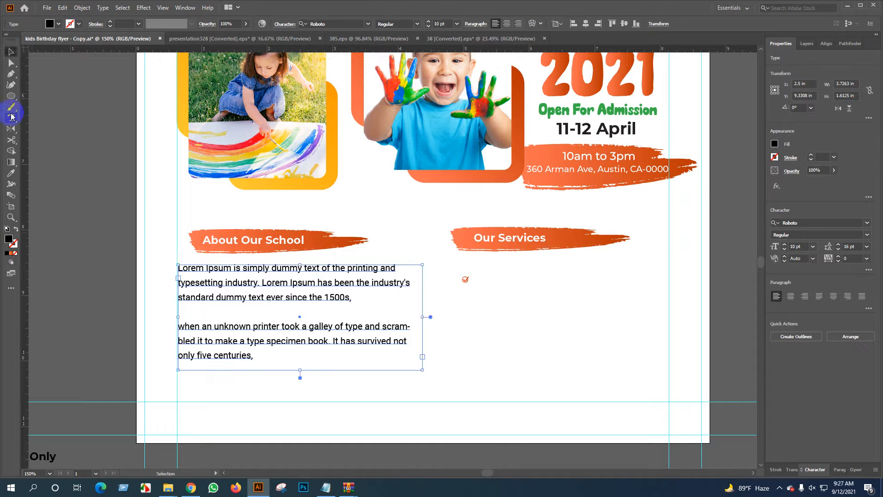
{"action": "left_click", "coordinate": [485, 278]}
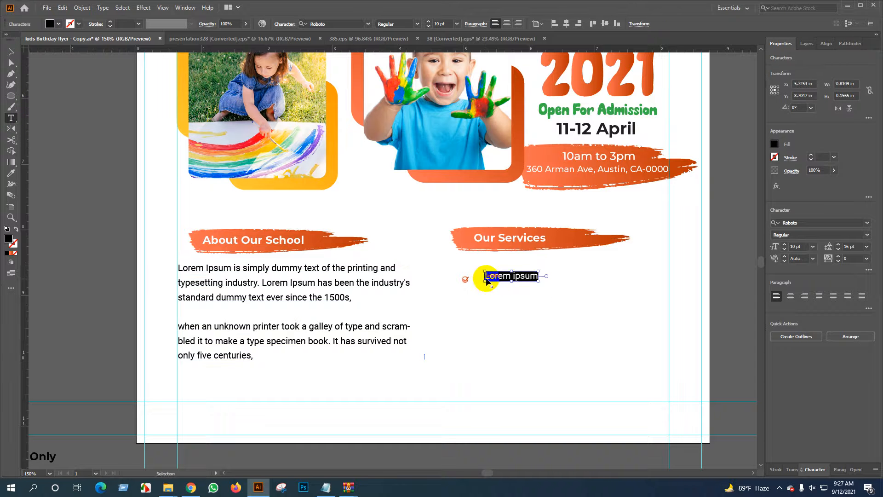
{"action": "key", "text": "ctrl+v"}
{"action": "left_click", "coordinate": [14, 49]}
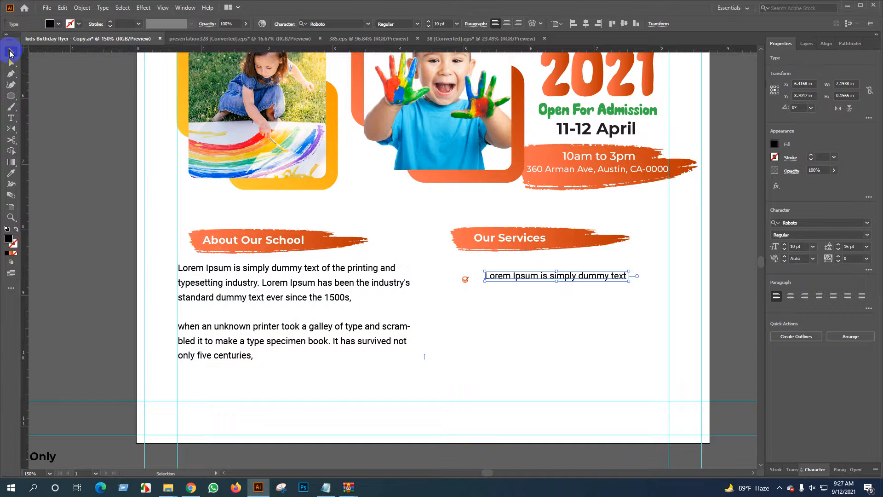
Set the service text line to Roboto Medium and move it closer to the check mark.
{"action": "left_click", "coordinate": [415, 25]}
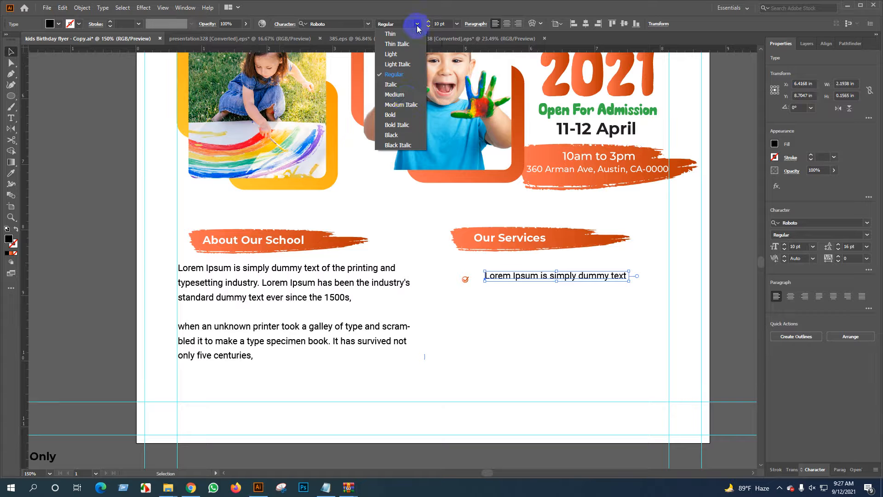
{"action": "left_click", "coordinate": [406, 101]}
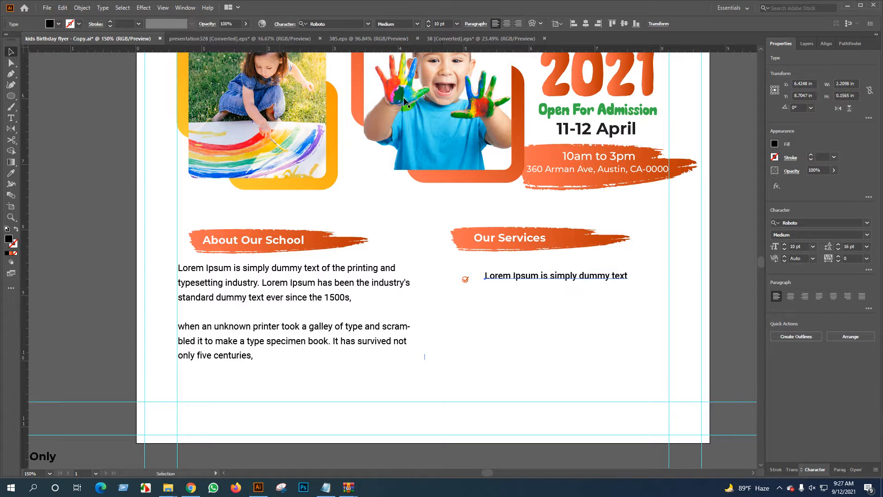
{"action": "left_click", "coordinate": [556, 287]}
{"action": "scroll", "coordinate": [541, 314], "scroll_direction": "up", "scroll_amount": 2}
{"action": "left_click_drag", "start_coordinate": [514, 237], "coordinate": [492, 242]}
Enlarge the orange check mark to about the height of the service text line.
{"action": "scroll", "coordinate": [400, 245], "scroll_direction": "up", "scroll_amount": 3}
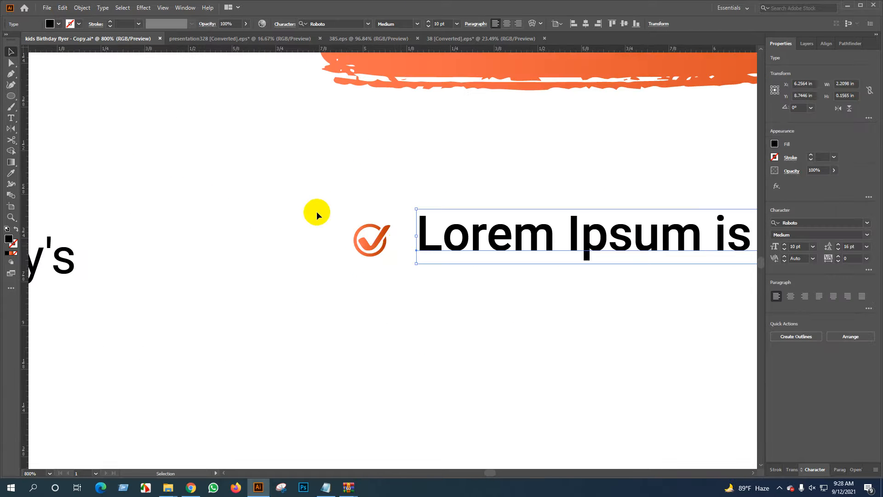
{"action": "left_click_drag", "start_coordinate": [316, 211], "coordinate": [364, 258]}
{"action": "left_click_drag", "start_coordinate": [390, 224], "coordinate": [400, 213]}
Set the service text line's font size to 11 pt and deselect it.
{"action": "left_click", "coordinate": [509, 237]}
{"action": "left_click", "coordinate": [787, 144]}
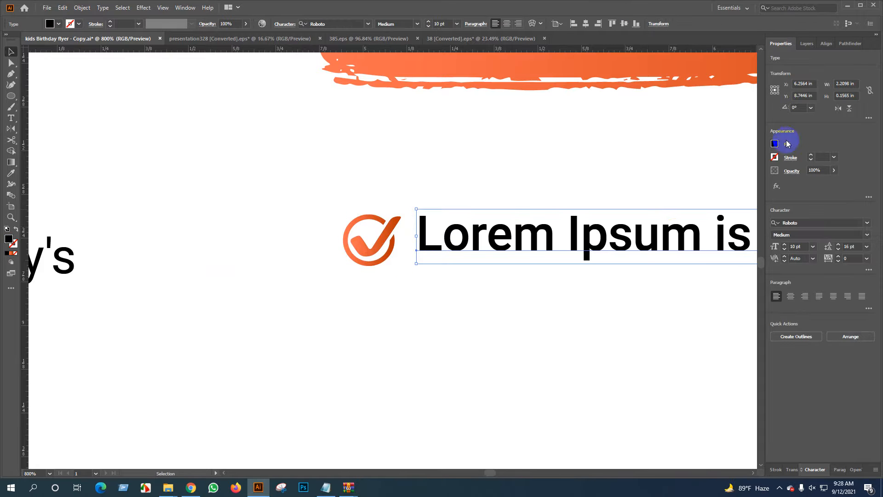
{"action": "left_click", "coordinate": [785, 245]}
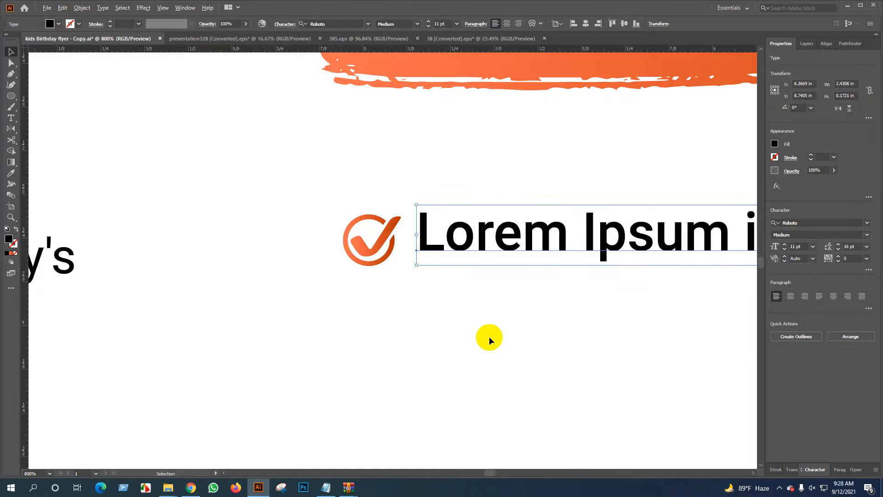
{"action": "scroll", "coordinate": [489, 336], "scroll_direction": "down", "scroll_amount": 4}
{"action": "left_click", "coordinate": [382, 318]}
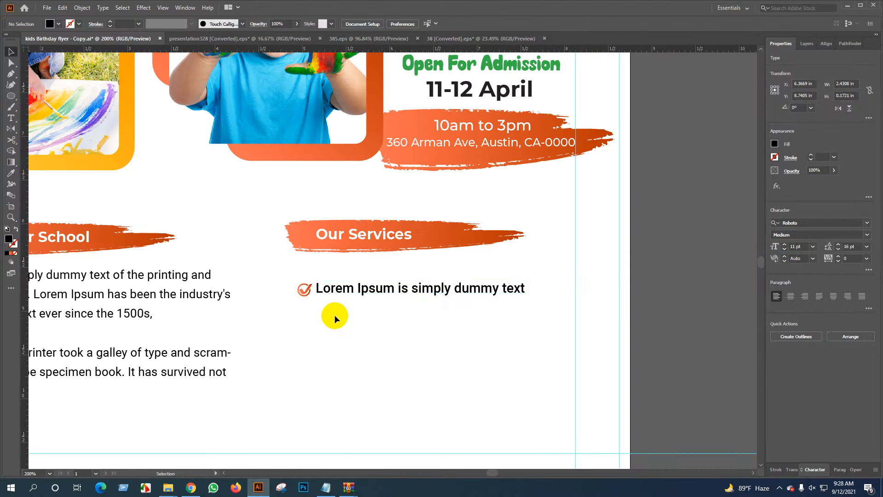
Centre the check mark and the service text line vertically on each other, using Align to Selection.
{"action": "left_click", "coordinate": [337, 288]}
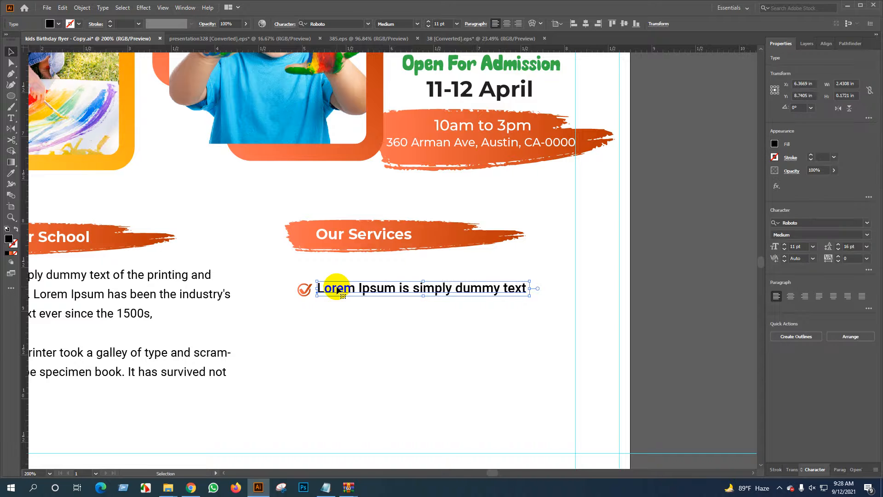
{"action": "left_click", "coordinate": [303, 289], "text": "shift"}
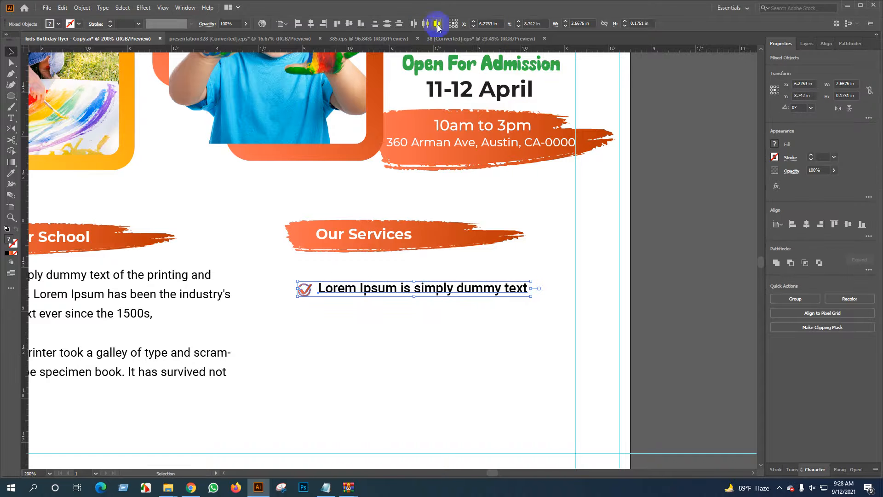
{"action": "left_click", "coordinate": [349, 24]}
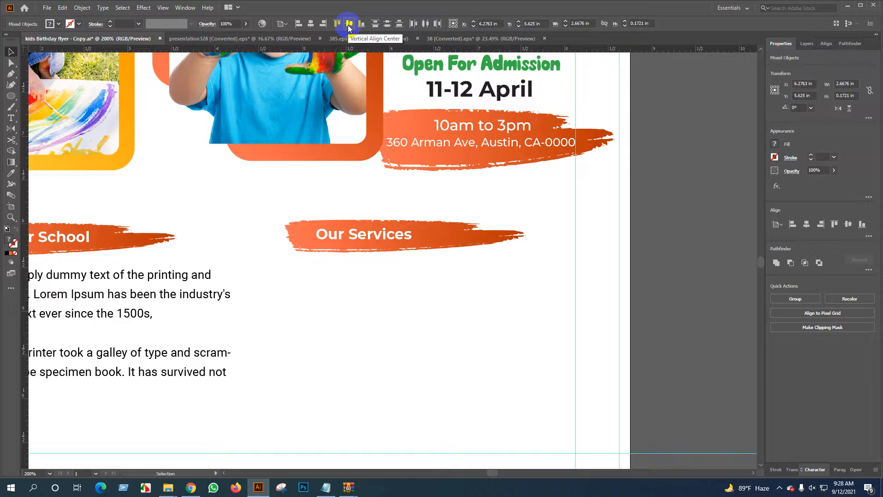
{"action": "key", "text": "ctrl+z"}
{"action": "left_click", "coordinate": [281, 24]}
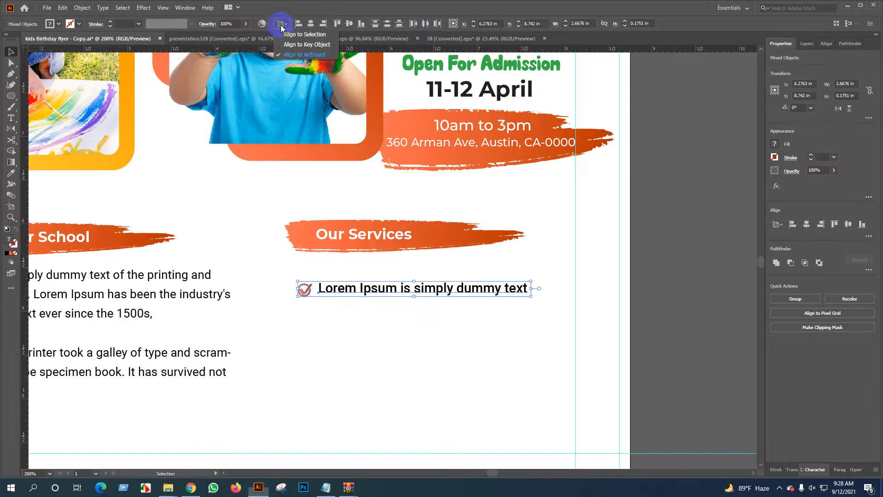
{"action": "left_click", "coordinate": [294, 35]}
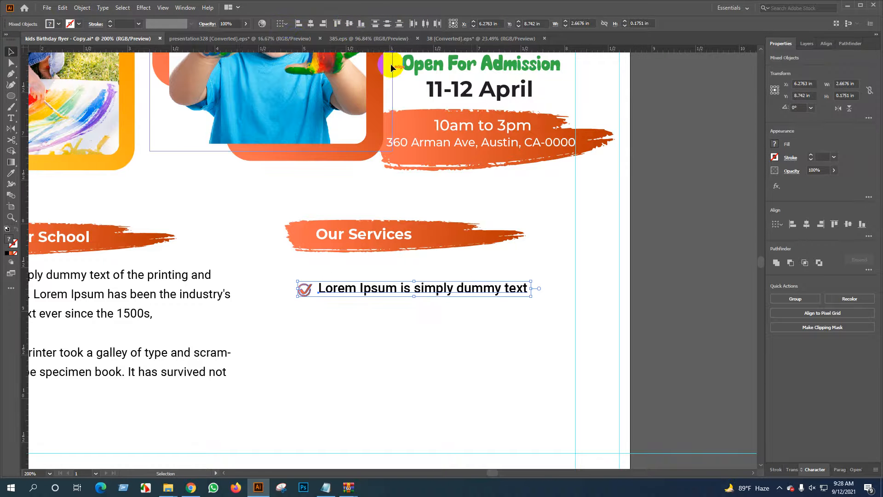
{"action": "left_click", "coordinate": [349, 23]}
Convert the service text line to outlines and centre it vertically with the check mark again.
{"action": "left_click", "coordinate": [368, 289]}
{"action": "right_click", "coordinate": [372, 289]}
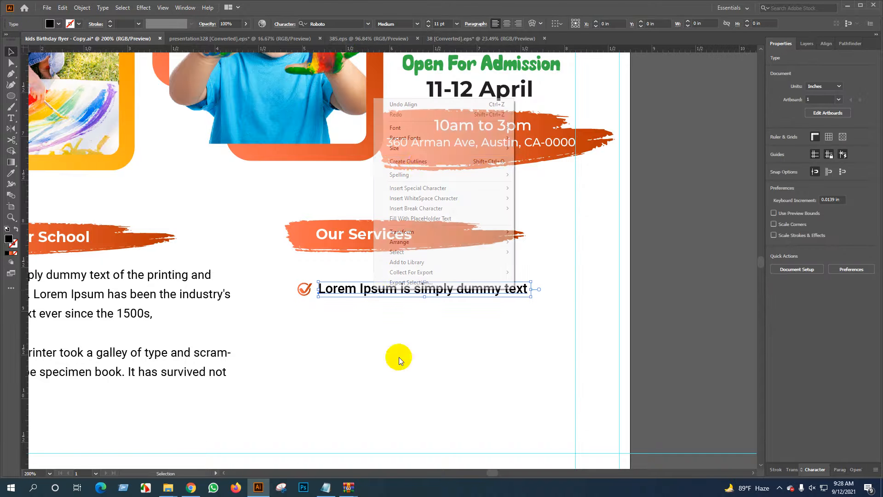
{"action": "left_click", "coordinate": [418, 162]}
{"action": "left_click", "coordinate": [299, 286], "text": "shift"}
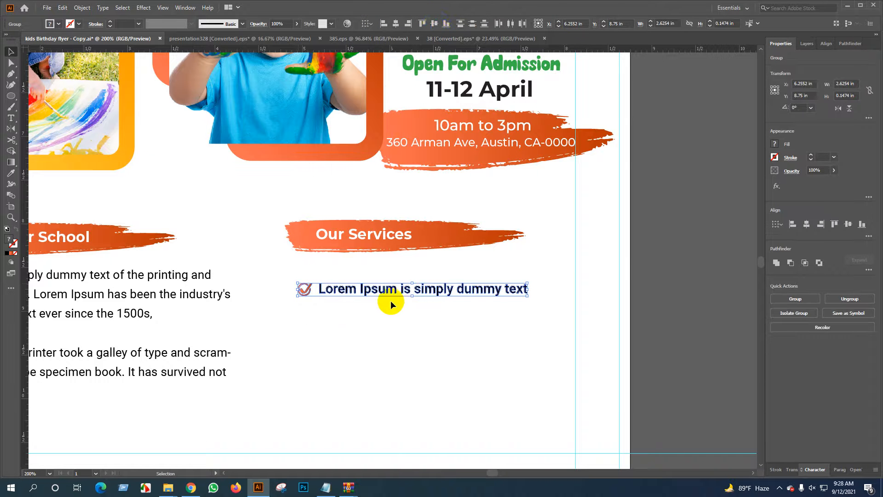
{"action": "left_click", "coordinate": [357, 341]}
Nudge the outlined service text 0.0139 in away from the check mark and group the two together.
{"action": "scroll", "coordinate": [335, 307], "scroll_direction": "up", "scroll_amount": 2}
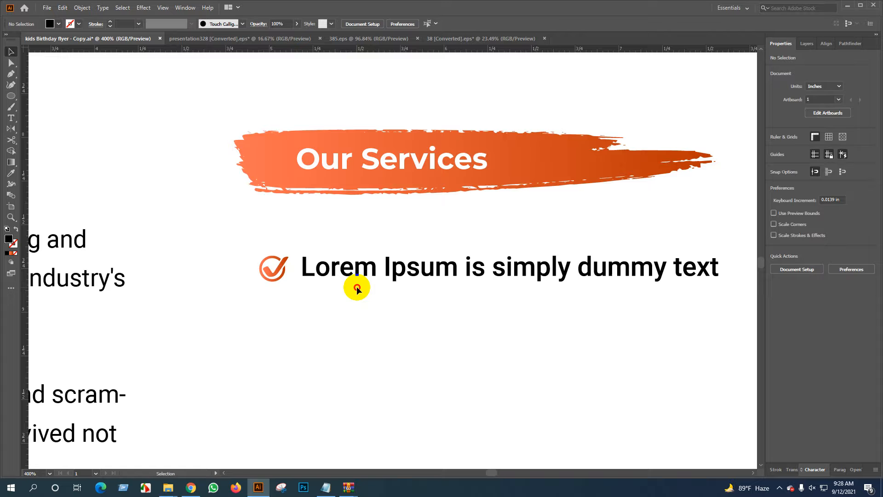
{"action": "left_click", "coordinate": [345, 260]}
{"action": "key", "text": "Right"}
{"action": "left_click_drag", "start_coordinate": [231, 237], "coordinate": [415, 317]}
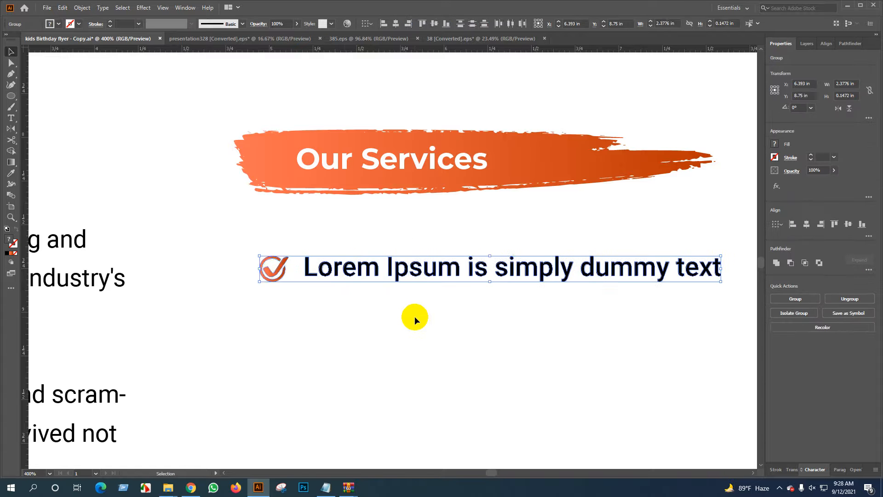
{"action": "key", "text": "ctrl+g"}
Move the grouped service line about 0.15 in up, closer beneath the Our Services heading, and slightly left.
{"action": "scroll", "coordinate": [415, 316], "scroll_direction": "down", "scroll_amount": 2}
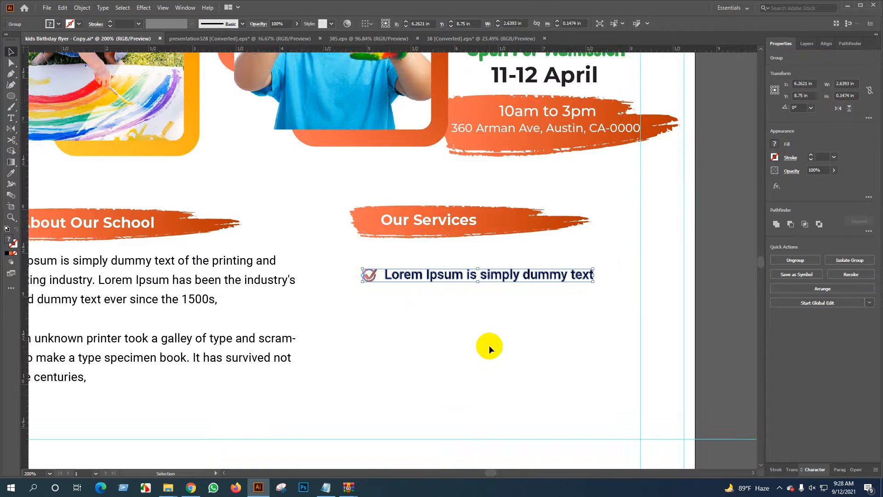
{"action": "scroll", "coordinate": [489, 345], "scroll_direction": "down", "scroll_amount": 2}
{"action": "left_click_drag", "start_coordinate": [469, 310], "coordinate": [470, 302]}
{"action": "left_click_drag", "start_coordinate": [493, 352], "coordinate": [484, 350]}
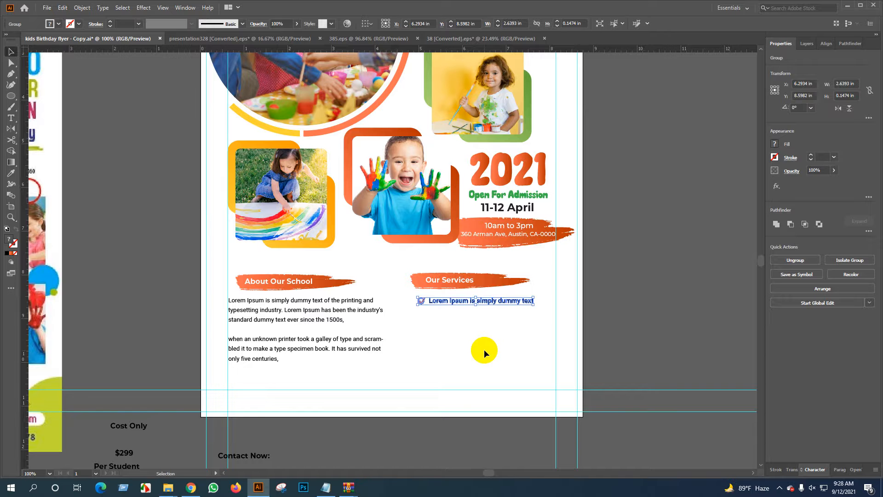
{"action": "left_click", "coordinate": [517, 332]}
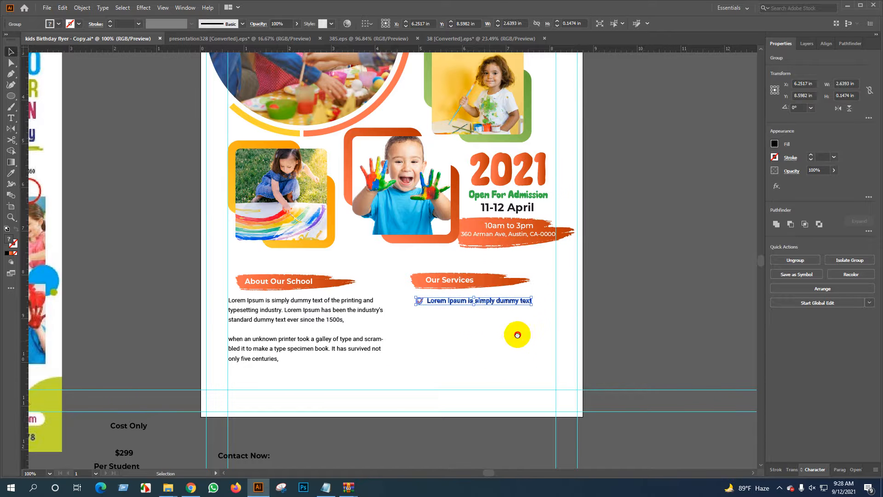
{"action": "left_click_drag", "start_coordinate": [517, 332], "coordinate": [426, 299]}
Duplicate the service line straight down at about 0.27 in intervals, removing the surplus copy to leave a list of five lines.
{"action": "left_click_drag", "start_coordinate": [388, 277], "coordinate": [389, 285]}
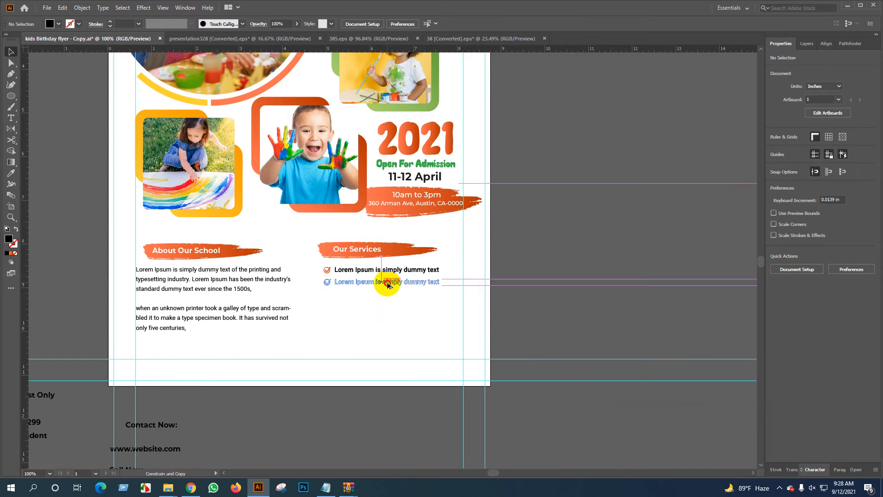
{"action": "left_click_drag", "start_coordinate": [388, 286], "coordinate": [388, 286]}
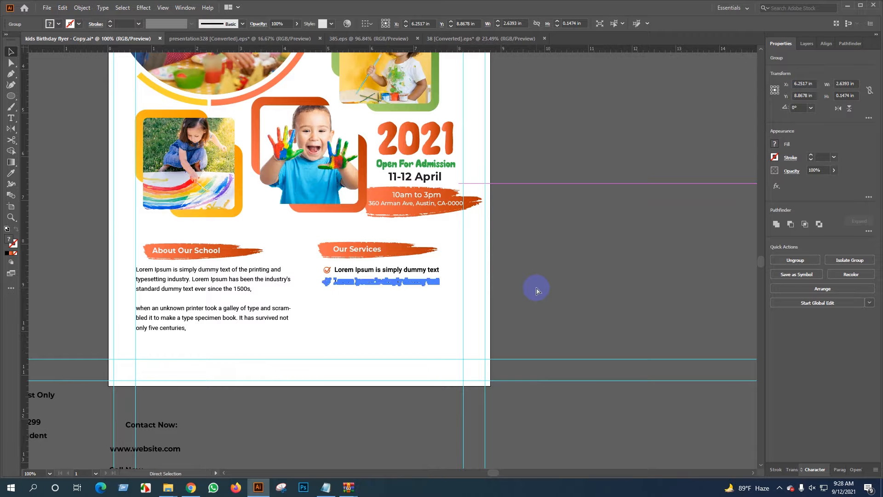
{"action": "key", "text": "ctrl+d"}
{"action": "key", "text": "ctrl+d"}
{"action": "key", "text": "ctrl+d"}
{"action": "key", "text": "ctrl+d"}
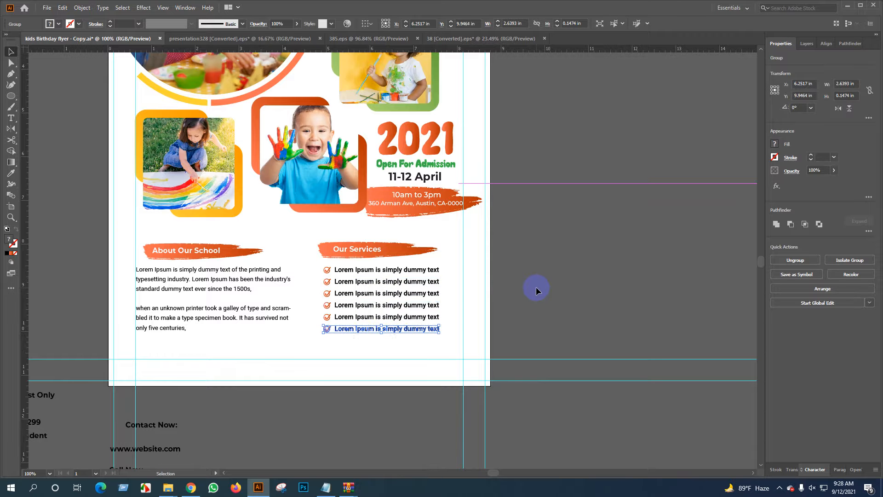
{"action": "key", "text": "Delete"}
{"action": "left_click", "coordinate": [602, 281]}
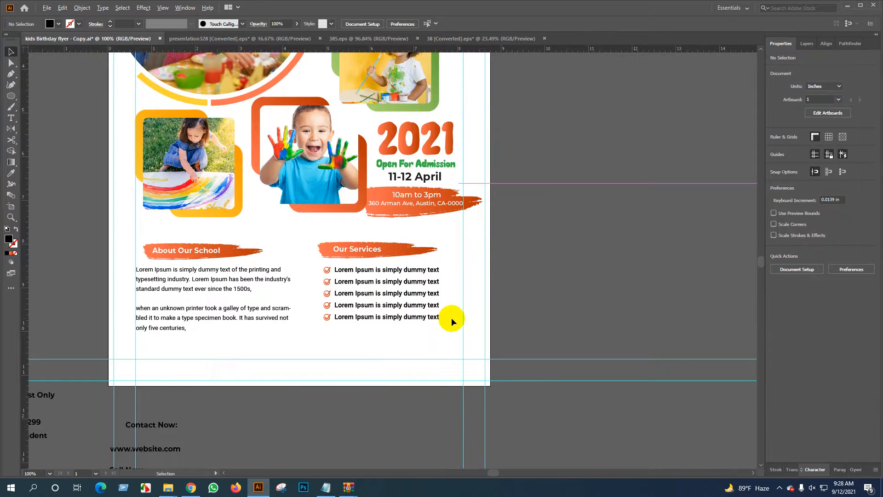
Group the "About Our School" heading with the paragraph text below it.
{"action": "scroll", "coordinate": [451, 318], "scroll_direction": "down", "scroll_amount": 1}
{"action": "key", "text": "space"}
{"action": "left_click_drag", "start_coordinate": [409, 347], "coordinate": [472, 331]}
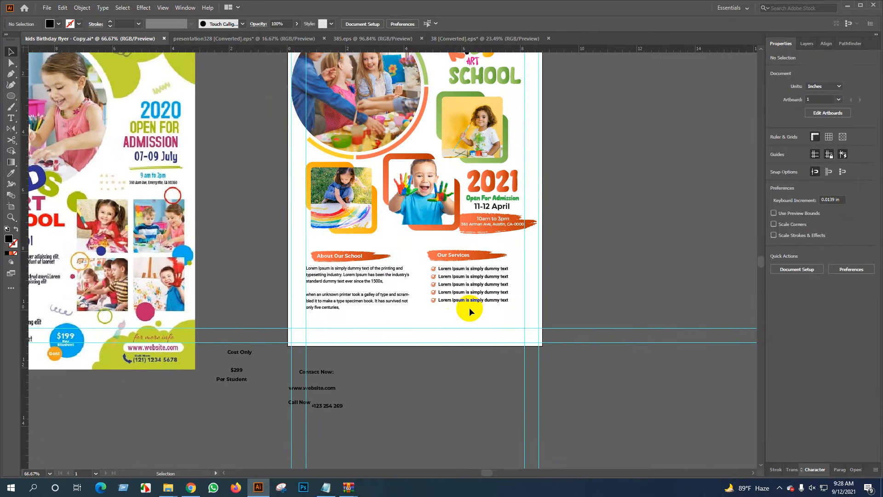
{"action": "left_click", "coordinate": [438, 253]}
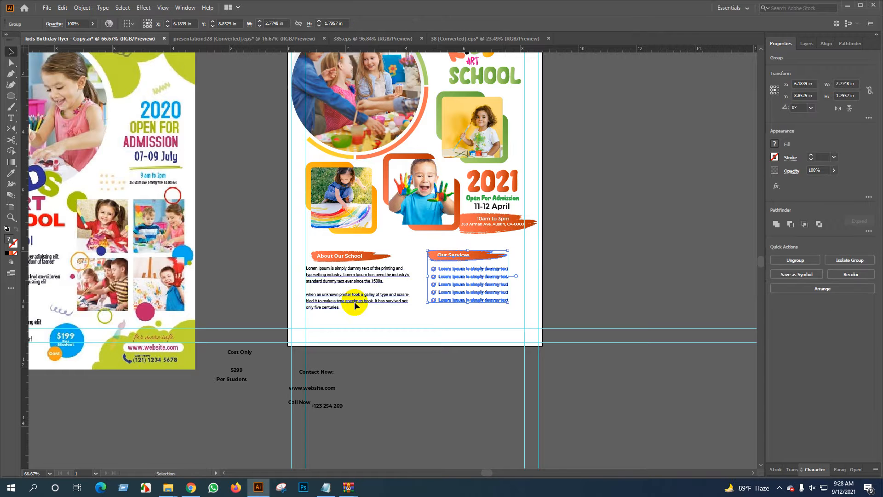
{"action": "left_click_drag", "start_coordinate": [350, 308], "coordinate": [331, 255]}
{"action": "key", "text": "ctrl+z"}
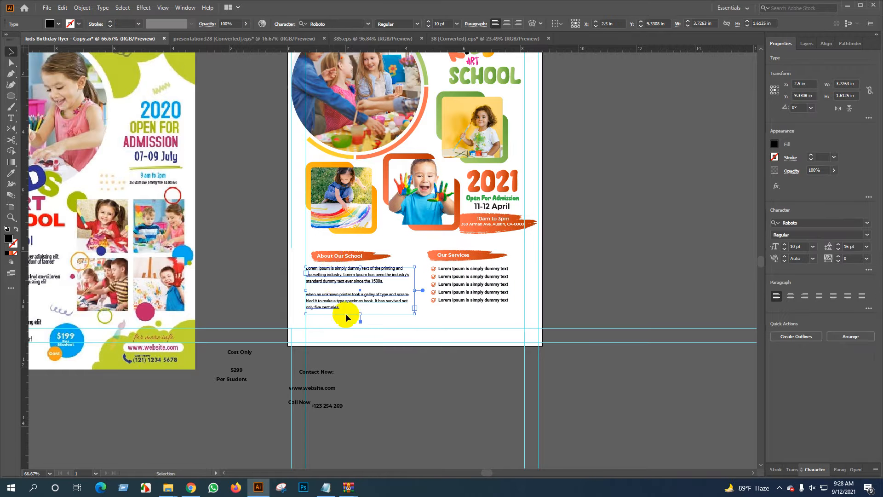
{"action": "left_click_drag", "start_coordinate": [357, 341], "coordinate": [329, 251]}
{"action": "key", "text": "ctrl+g"}
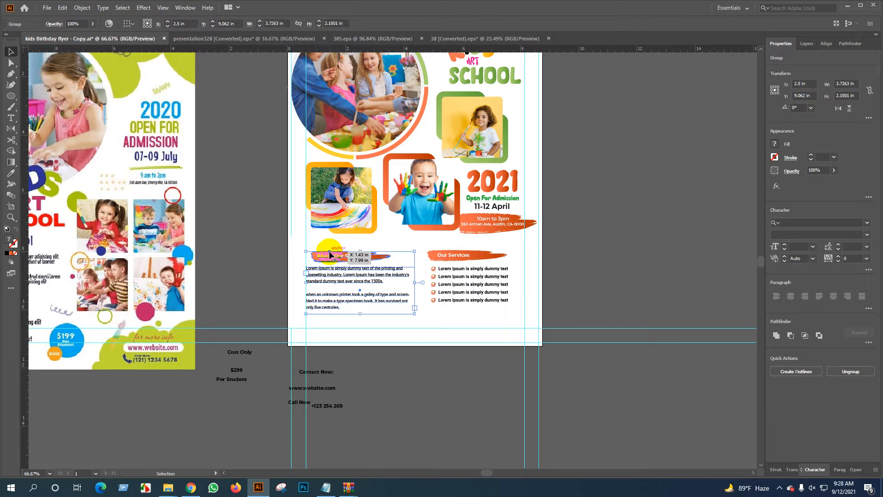
Move the "About Our School" and "Our Services" groups up together by about 0.14 in.
{"action": "left_click", "coordinate": [515, 304], "text": "shift"}
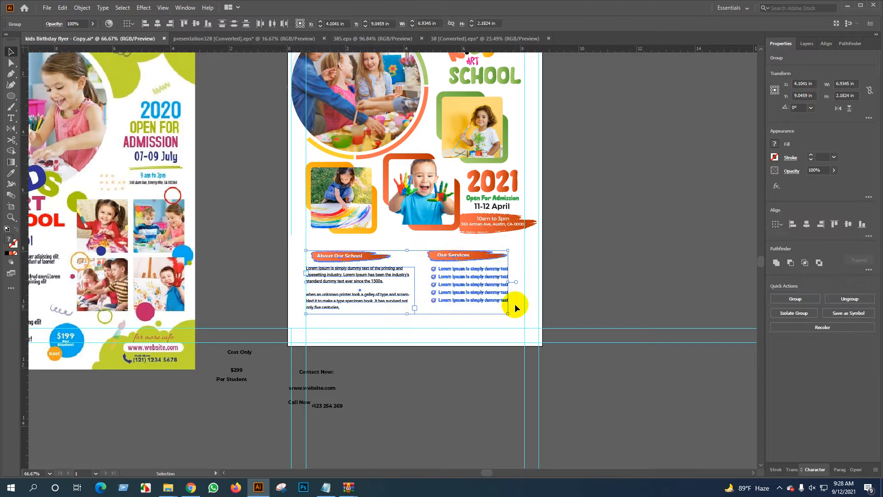
{"action": "key", "text": "Up"}
{"action": "key", "text": "Up"}
{"action": "key", "text": "Up"}
{"action": "key", "text": "Up"}
{"action": "key", "text": "Up"}
{"action": "key", "text": "Up"}
{"action": "key", "text": "Up"}
{"action": "key", "text": "Up"}
{"action": "key", "text": "Up"}
{"action": "key", "text": "Up"}
{"action": "key", "text": "Up"}
{"action": "key", "text": "Up"}
{"action": "key", "text": "Up"}
{"action": "key", "text": "Up"}
{"action": "key", "text": "Up"}
{"action": "key", "text": "Up"}
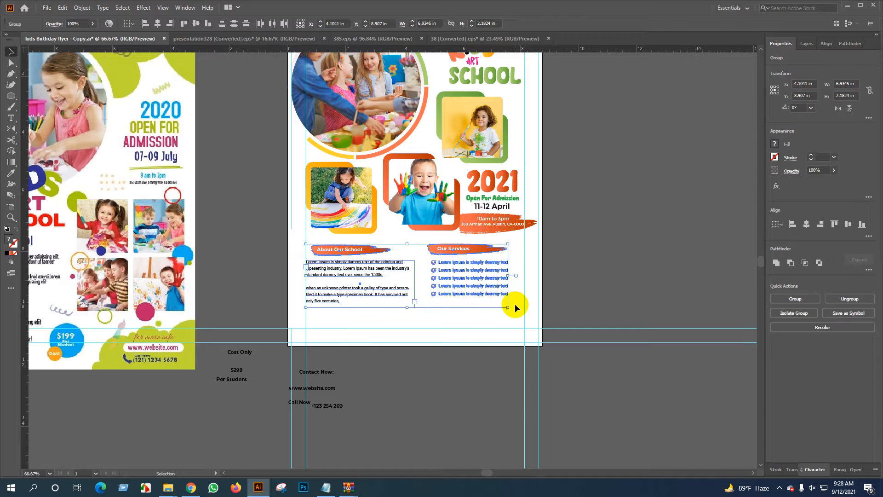
{"action": "left_click", "coordinate": [462, 350]}
Draw a full-width rectangle of about 8.75 x 1.03 in along the bottom edge of the new flyer.
{"action": "scroll", "coordinate": [478, 342], "scroll_direction": "down", "scroll_amount": 2}
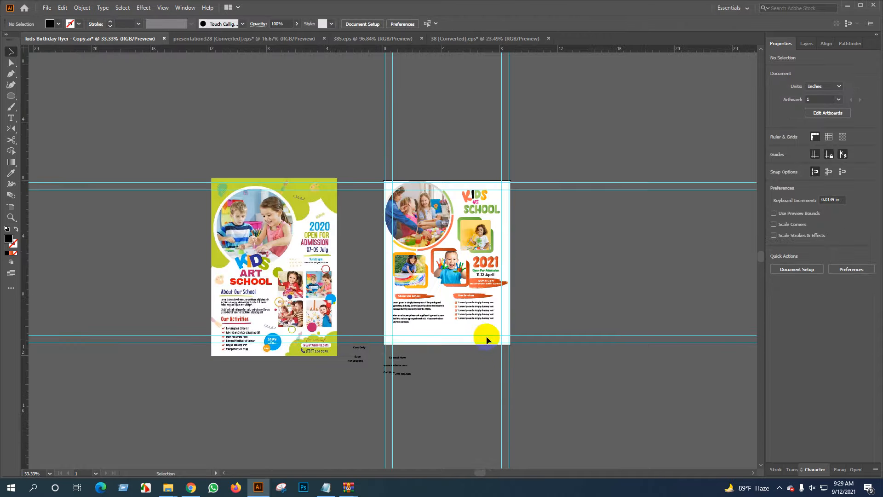
{"action": "scroll", "coordinate": [490, 332], "scroll_direction": "up", "scroll_amount": 2}
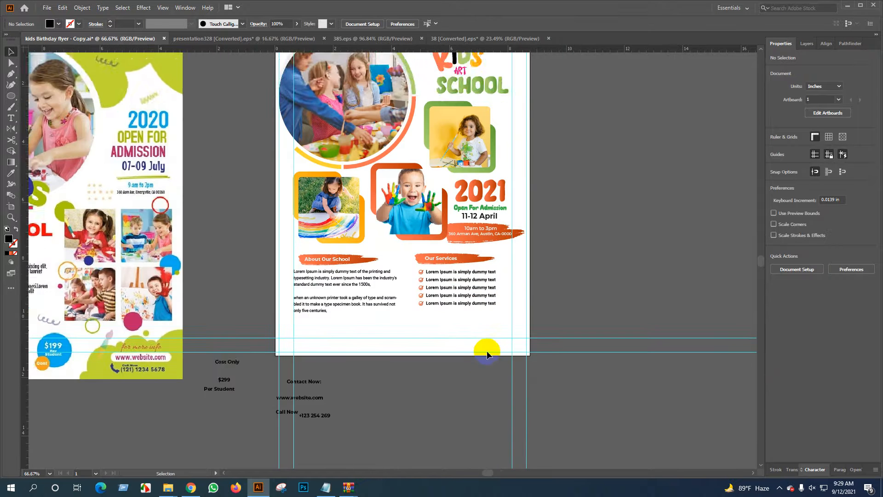
{"action": "left_click_drag", "start_coordinate": [487, 351], "coordinate": [512, 338]}
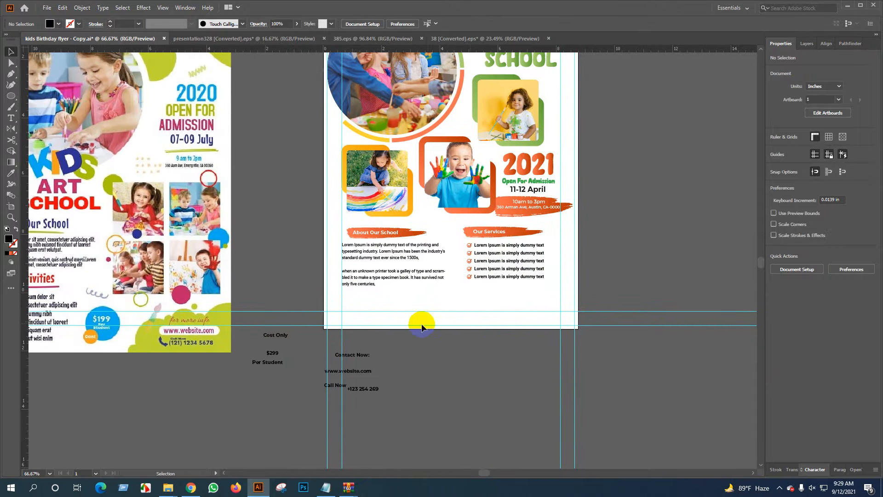
{"action": "scroll", "coordinate": [267, 337], "scroll_direction": "down", "scroll_amount": 1}
{"action": "left_click_drag", "start_coordinate": [209, 335], "coordinate": [276, 335]}
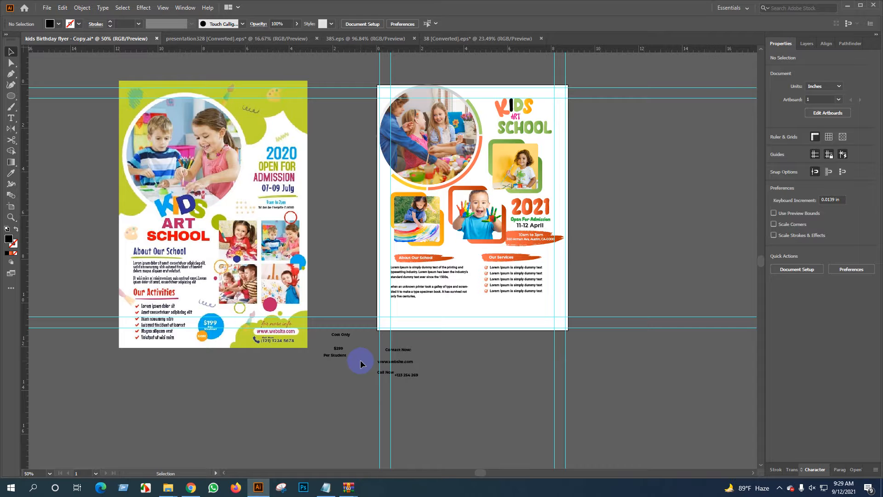
{"action": "scroll", "coordinate": [471, 334], "scroll_direction": "up", "scroll_amount": 1}
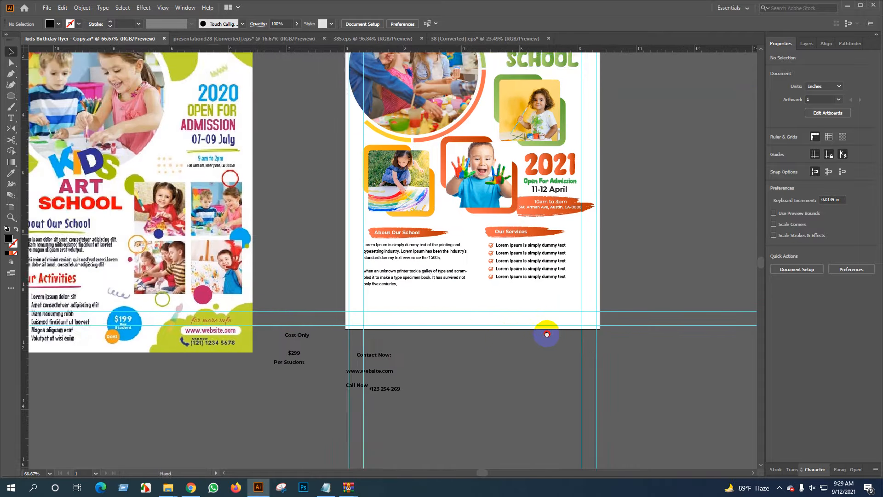
{"action": "left_click_drag", "start_coordinate": [546, 334], "coordinate": [465, 319]}
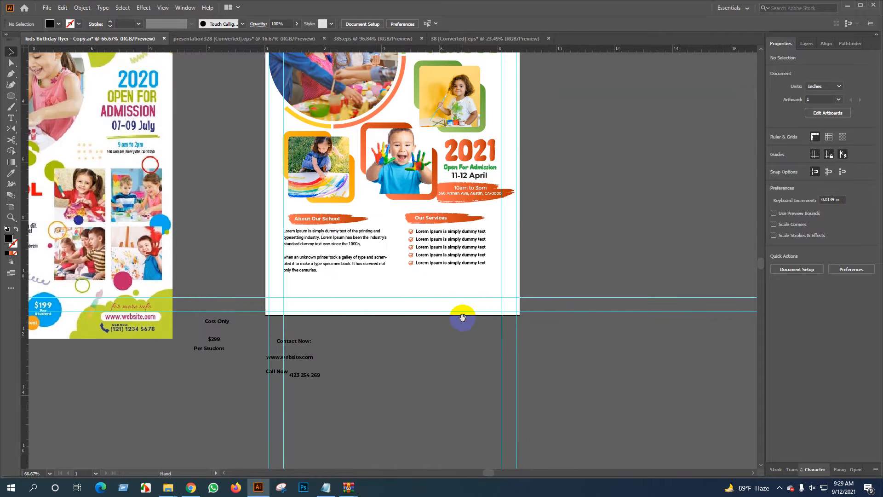
{"action": "left_click", "coordinate": [7, 98]}
{"action": "left_click", "coordinate": [37, 97]}
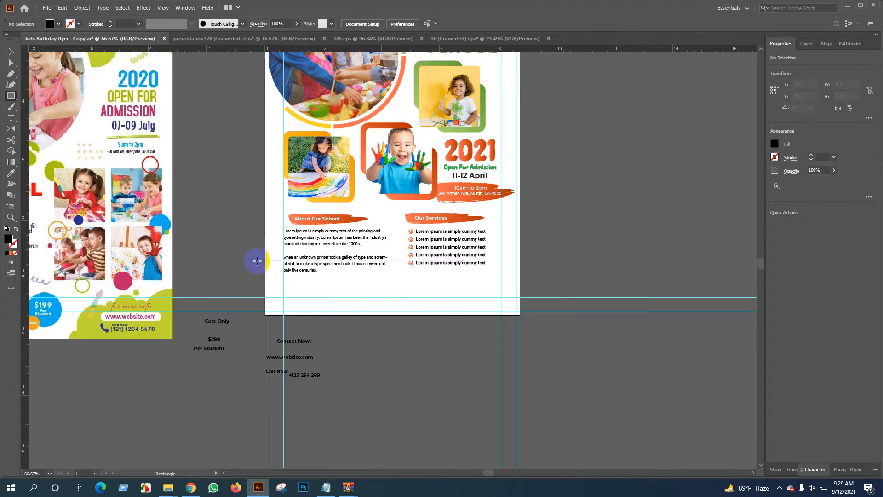
{"action": "mouse_move", "coordinate": [265, 285]}
{"action": "left_mouse_down"}
{"action": "mouse_move", "coordinate": [360, 309]}
{"action": "mouse_move", "coordinate": [520, 315]}
{"action": "left_mouse_up"}
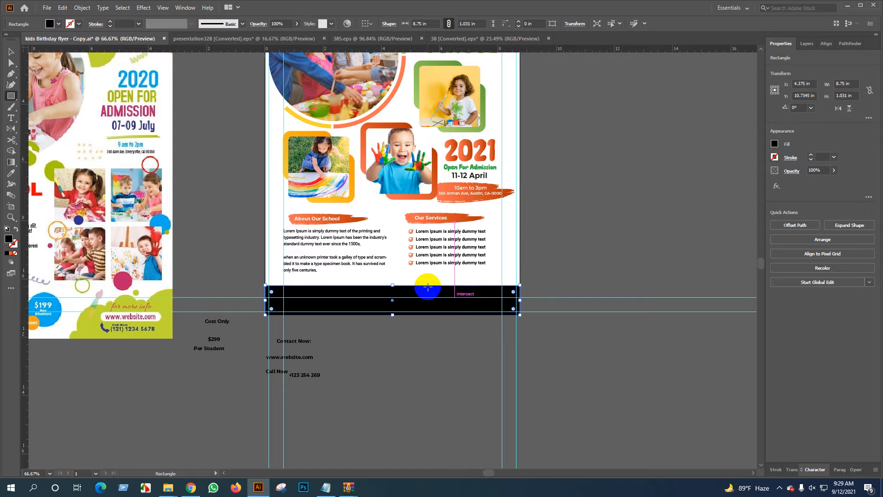
Fill the footer rectangle with the orange gradient sampled from the brush stroke behind the time and address.
{"action": "left_click", "coordinate": [11, 51]}
{"action": "key", "text": "i"}
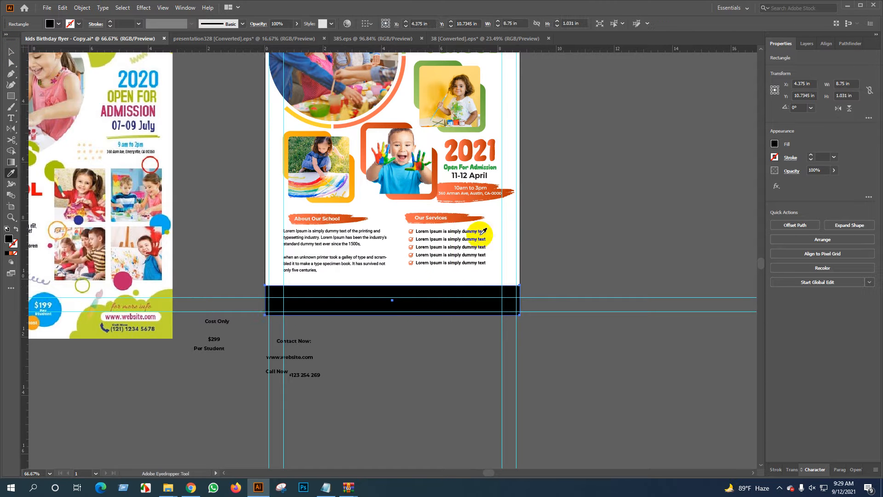
{"action": "left_click", "coordinate": [449, 183]}
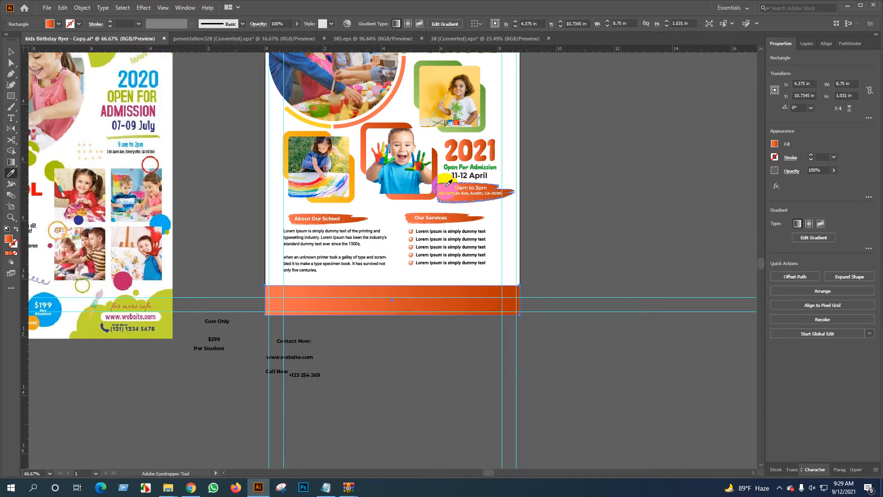
{"action": "key", "text": "v"}
{"action": "left_click", "coordinate": [394, 330]}
{"action": "scroll", "coordinate": [394, 329], "scroll_direction": "up", "scroll_amount": 1}
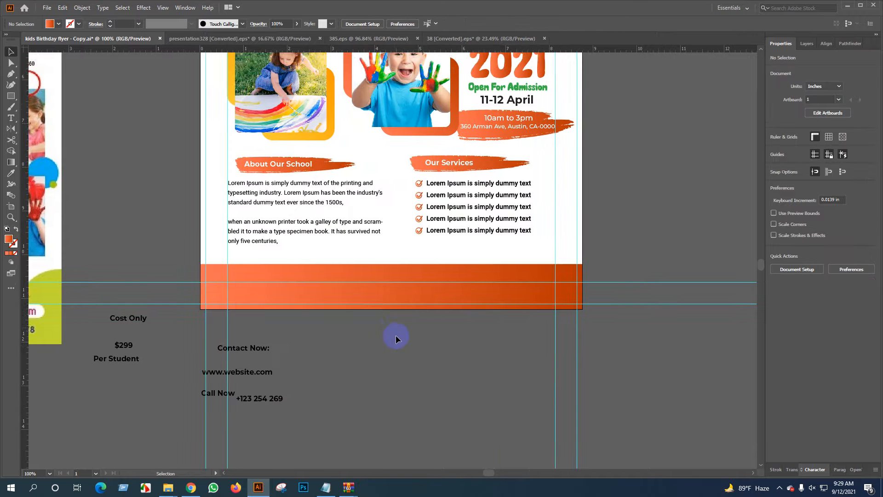
{"action": "left_click", "coordinate": [378, 255]}
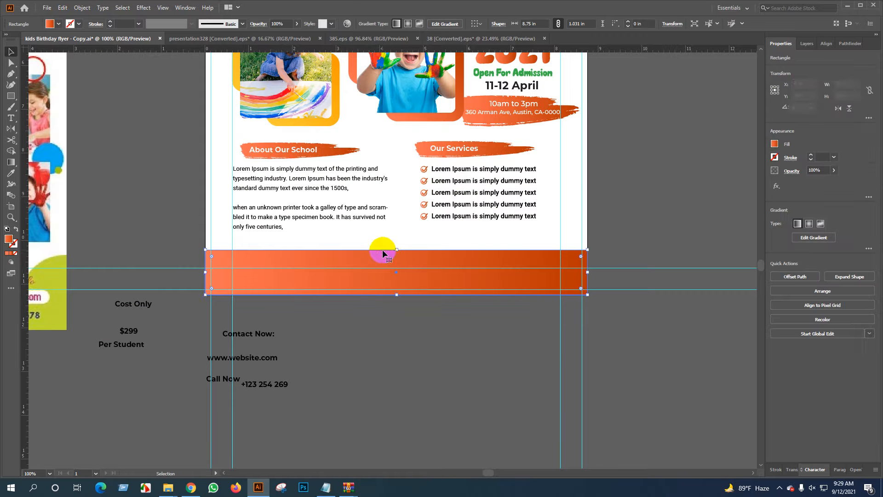
{"action": "left_click_drag", "start_coordinate": [397, 249], "coordinate": [397, 249]}
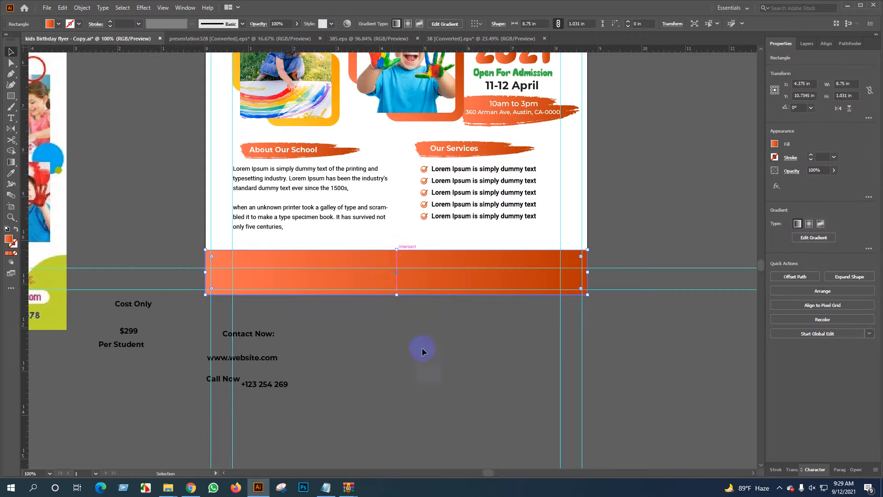
{"action": "left_click", "coordinate": [392, 351]}
Try to move the "Call Now" text onto the orange footer bar.
{"action": "left_click_drag", "start_coordinate": [392, 351], "coordinate": [500, 338]}
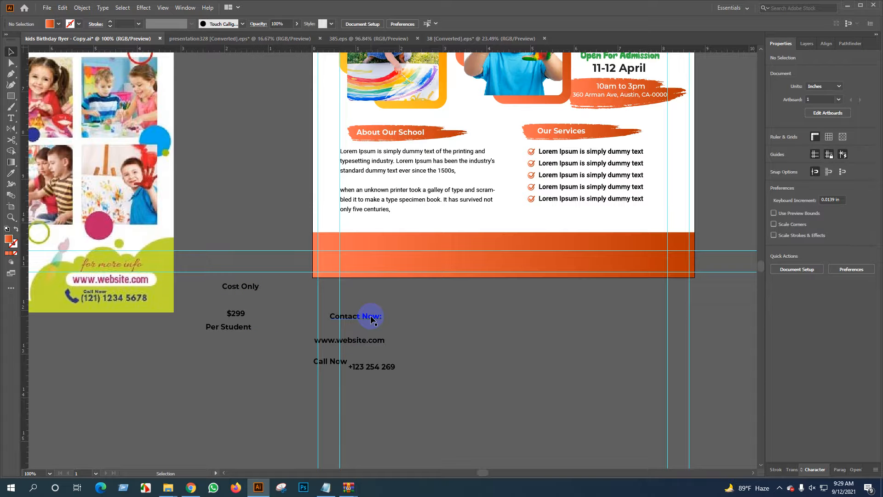
{"action": "left_click_drag", "start_coordinate": [332, 368], "coordinate": [356, 240]}
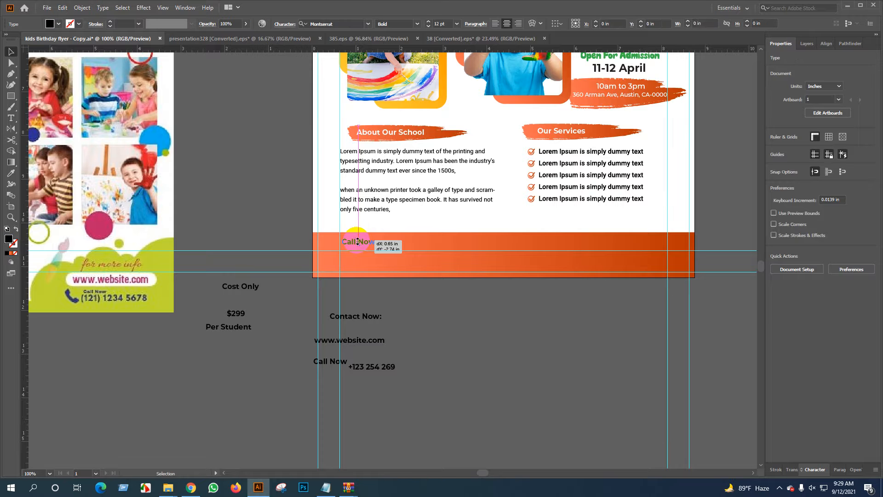
{"action": "right_click", "coordinate": [371, 275]}
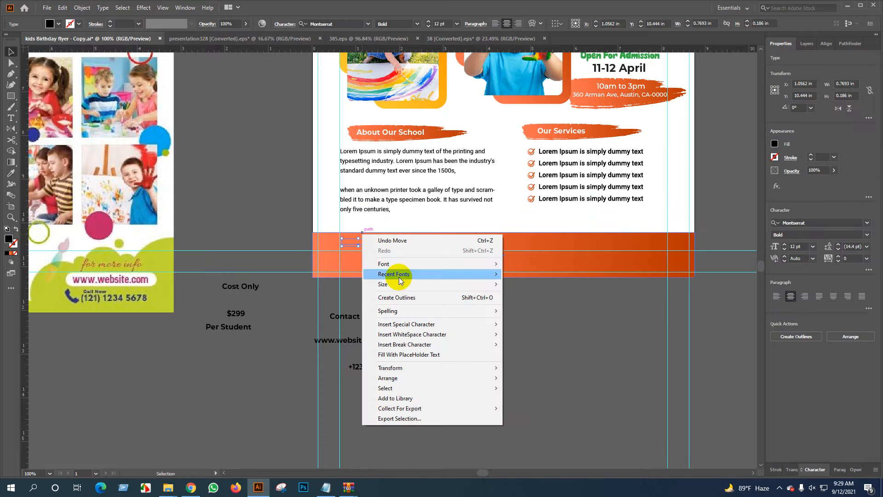
{"action": "left_click", "coordinate": [562, 355]}
{"action": "key", "text": "ctrl+z"}
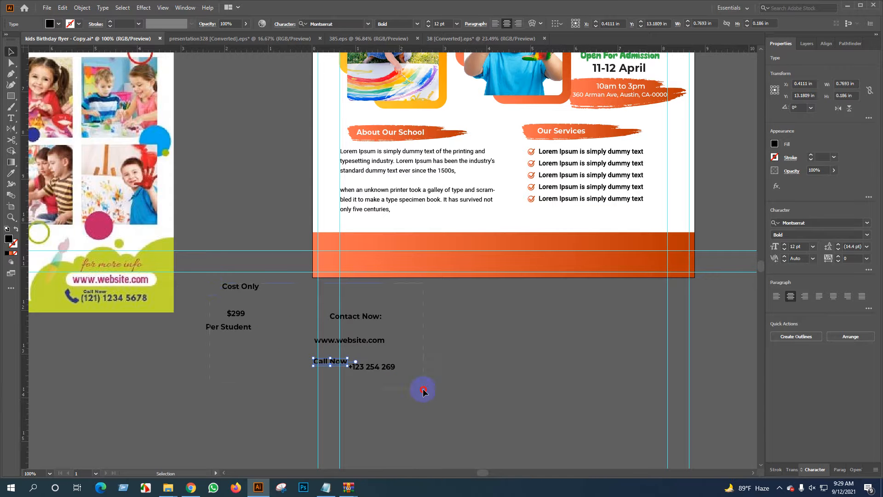
Bring all the loose cost and contact texts below the flyer to the front.
{"action": "left_click_drag", "start_coordinate": [431, 397], "coordinate": [431, 398]}
{"action": "right_click", "coordinate": [368, 330]}
{"action": "mouse_move", "coordinate": [460, 281]}
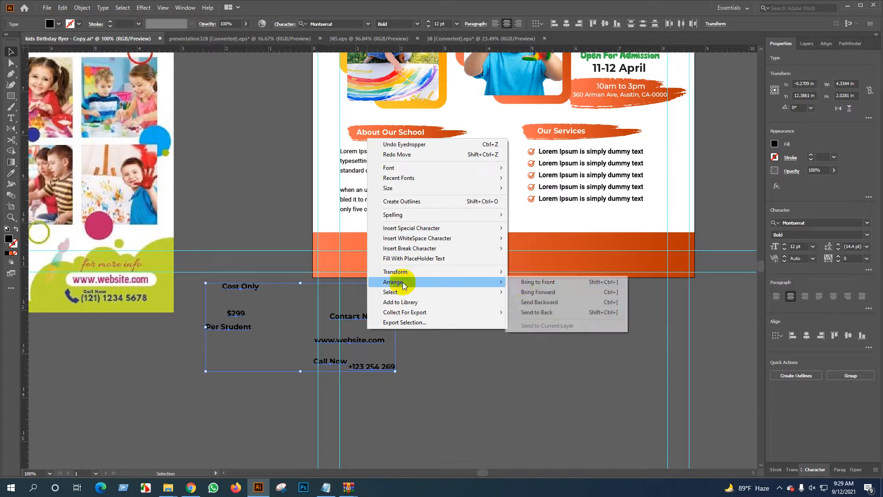
{"action": "left_click", "coordinate": [523, 285]}
Recolor the selected cost and contact texts white with a color sampled from the flyer background.
{"action": "left_click_drag", "start_coordinate": [468, 345], "coordinate": [436, 361]}
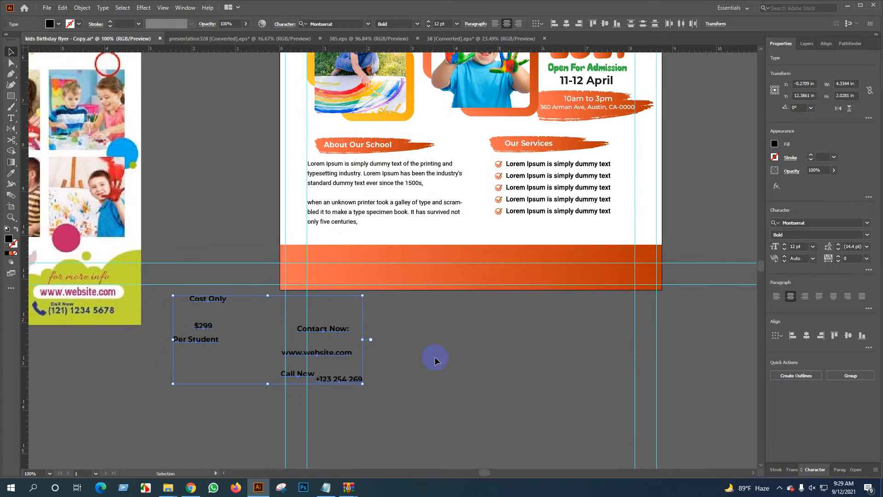
{"action": "key", "text": "i"}
{"action": "left_click", "coordinate": [490, 232]}
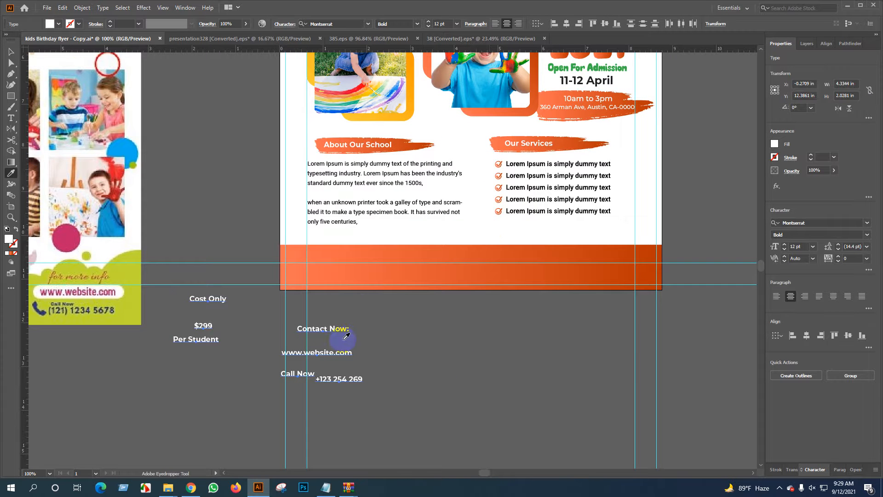
{"action": "key", "text": "v"}
{"action": "left_click", "coordinate": [362, 318]}
Place "Call Now" above the phone number and enlarge the number to about 31 pt.
{"action": "scroll", "coordinate": [375, 361], "scroll_direction": "up", "scroll_amount": 2}
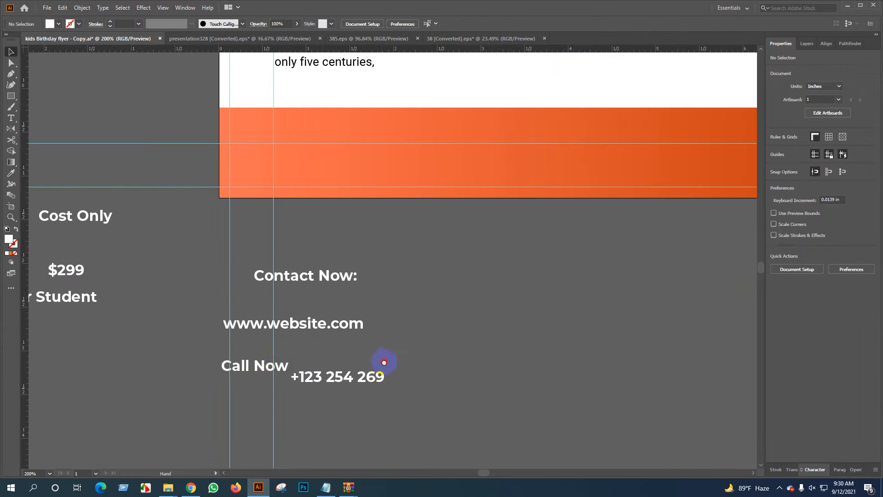
{"action": "left_click_drag", "start_coordinate": [279, 368], "coordinate": [351, 361]}
{"action": "left_click", "coordinate": [386, 379]}
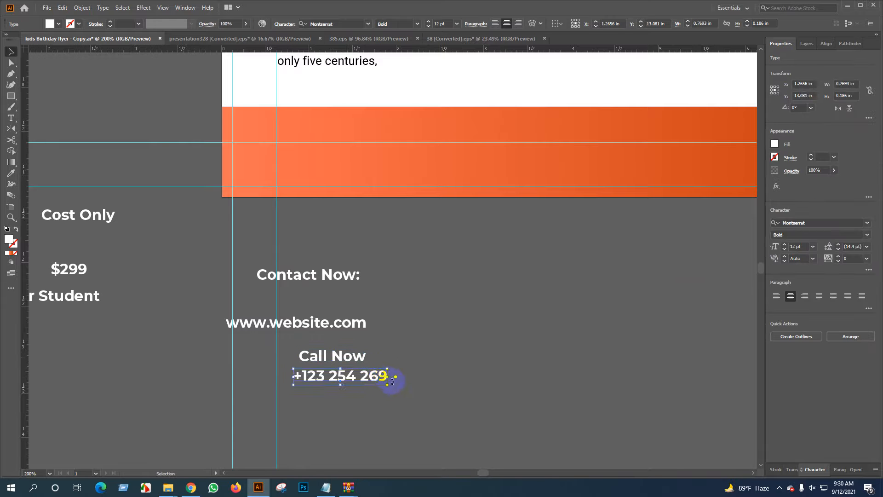
{"action": "left_click_drag", "start_coordinate": [389, 386], "coordinate": [539, 412]}
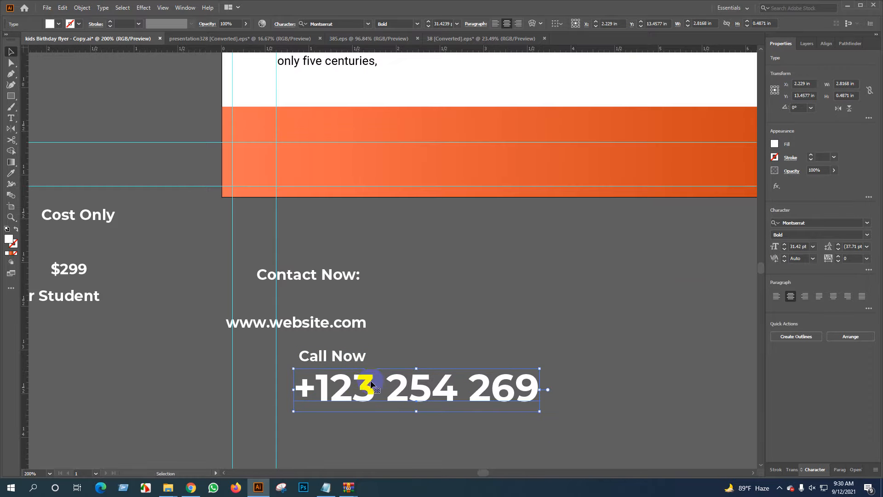
Move "Call Now" closer to the phone number and align the left edges of both texts.
{"action": "left_click_drag", "start_coordinate": [352, 356], "coordinate": [354, 360]}
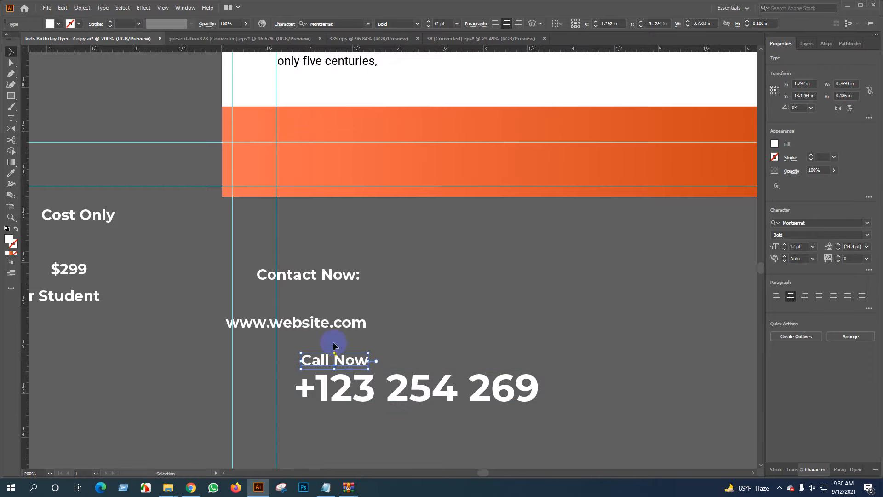
{"action": "left_click", "coordinate": [358, 393], "text": "shift"}
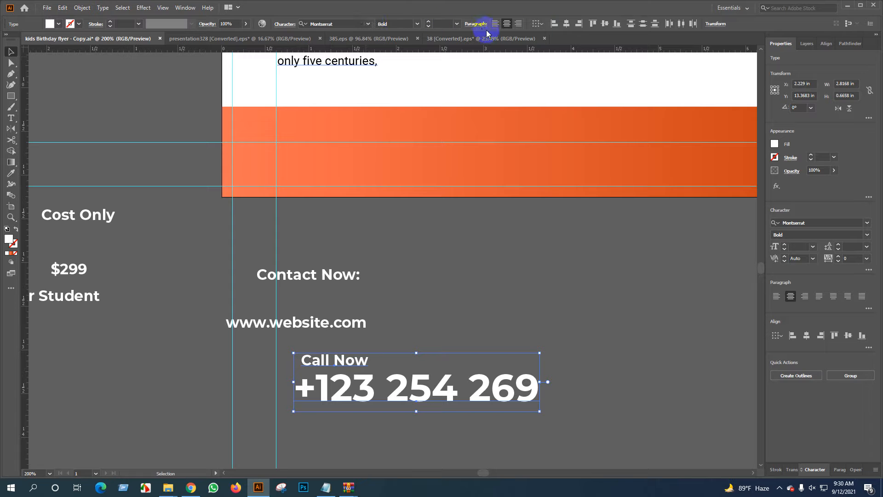
{"action": "left_click", "coordinate": [559, 28]}
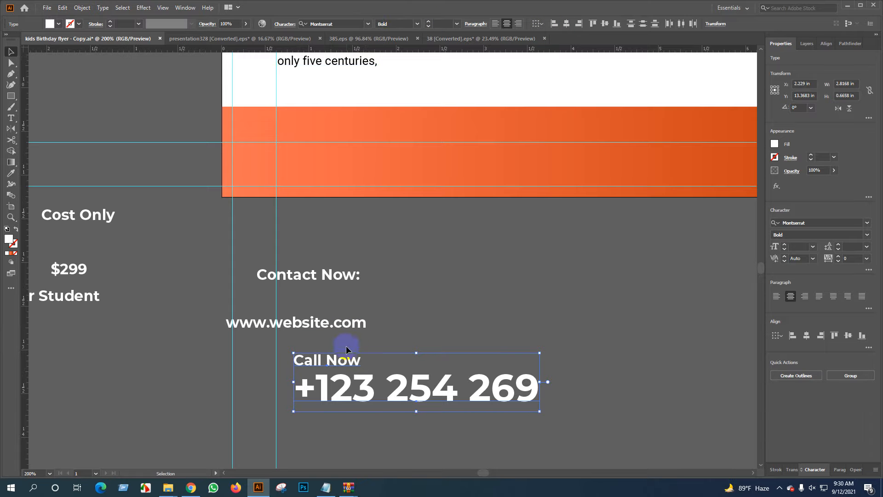
{"action": "left_click", "coordinate": [372, 334]}
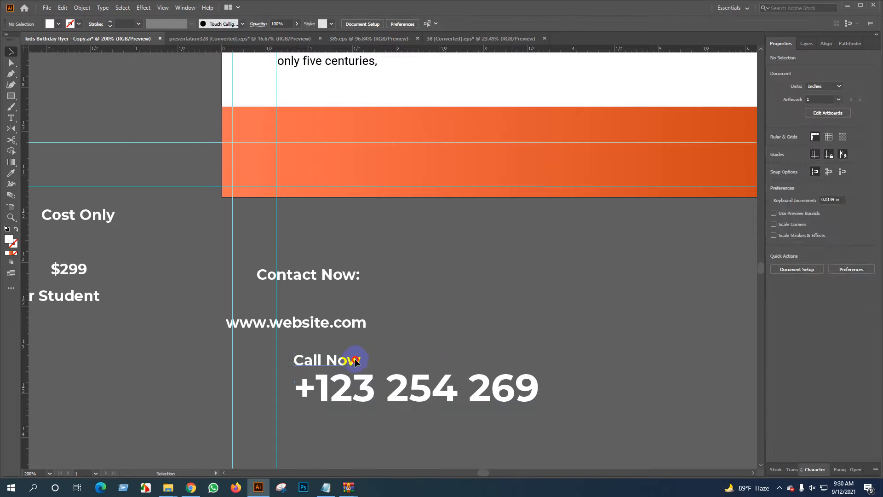
Enlarge "Call Now" slightly and move it with the phone number onto the orange bar, starting at the inner left margin guide.
{"action": "left_click", "coordinate": [355, 360]}
{"action": "left_click_drag", "start_coordinate": [361, 353], "coordinate": [332, 118]}
{"action": "key", "text": "Right"}
{"action": "key", "text": "Right"}
{"action": "key", "text": "Right"}
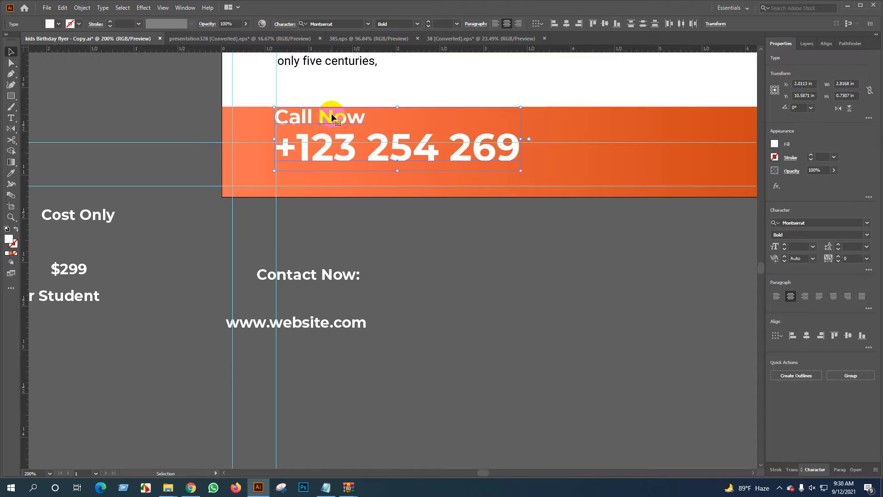
{"action": "key", "text": "Left"}
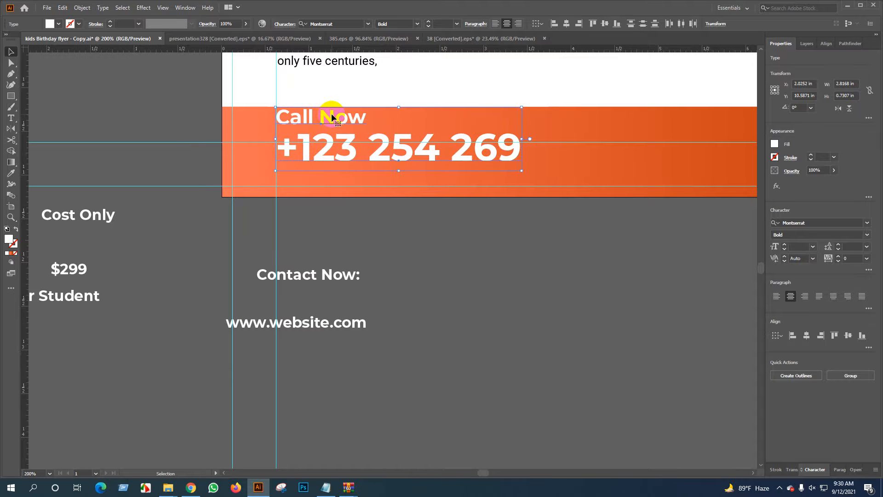
Recolor the "Call Now" text on the orange bar black.
{"action": "scroll", "coordinate": [356, 217], "scroll_direction": "down", "scroll_amount": 1}
{"action": "left_click_drag", "start_coordinate": [516, 231], "coordinate": [362, 268]}
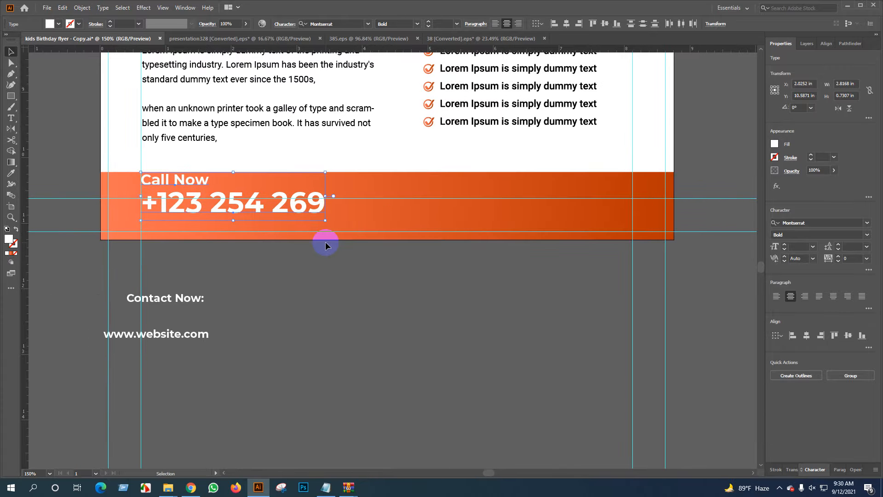
{"action": "left_click", "coordinate": [362, 283]}
{"action": "scroll", "coordinate": [291, 297], "scroll_direction": "down", "scroll_amount": 2}
{"action": "scroll", "coordinate": [274, 263], "scroll_direction": "up", "scroll_amount": 3}
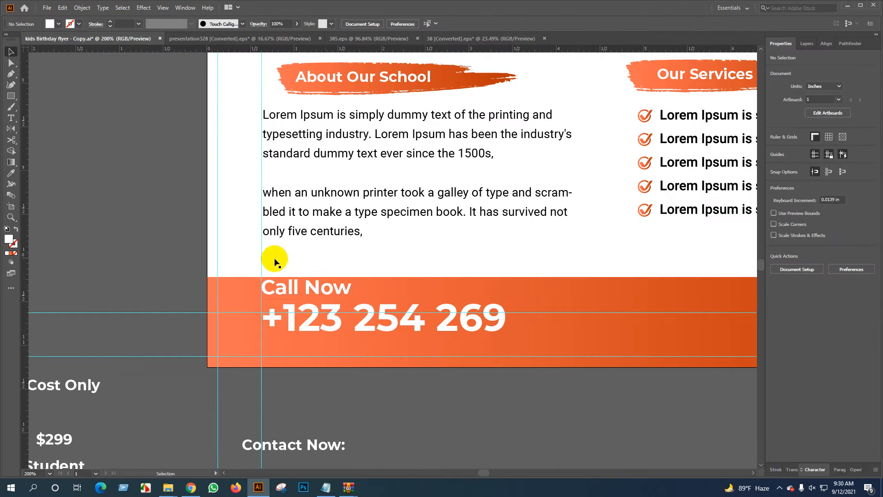
{"action": "left_click", "coordinate": [331, 292]}
{"action": "scroll", "coordinate": [331, 295], "scroll_direction": "down", "scroll_amount": 2}
{"action": "key", "text": "i"}
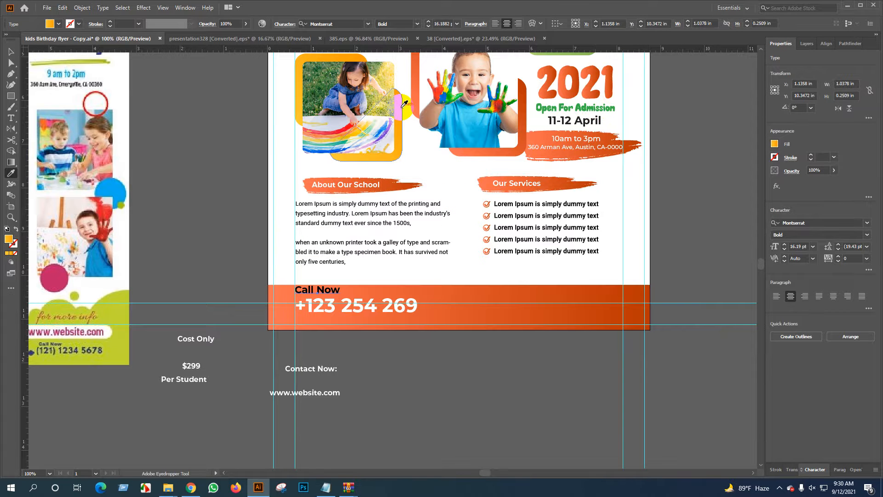
{"action": "key", "text": "v"}
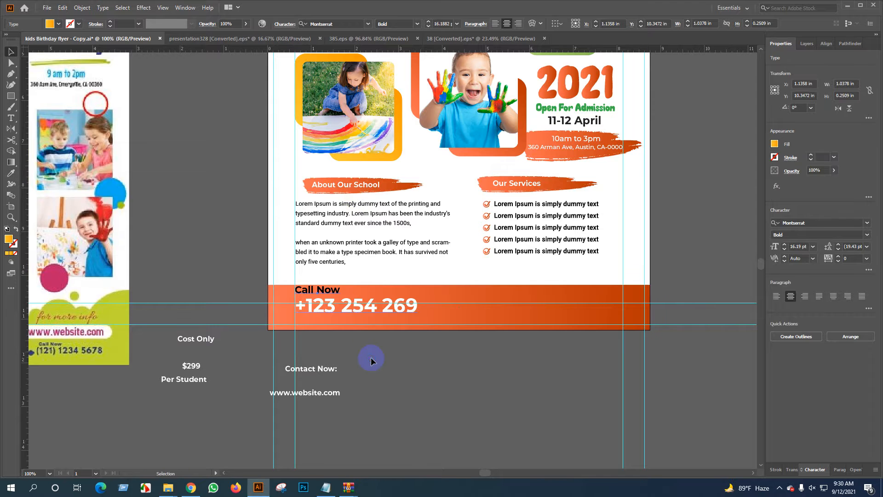
{"action": "left_click", "coordinate": [399, 385]}
{"action": "scroll", "coordinate": [320, 296], "scroll_direction": "up", "scroll_amount": 2}
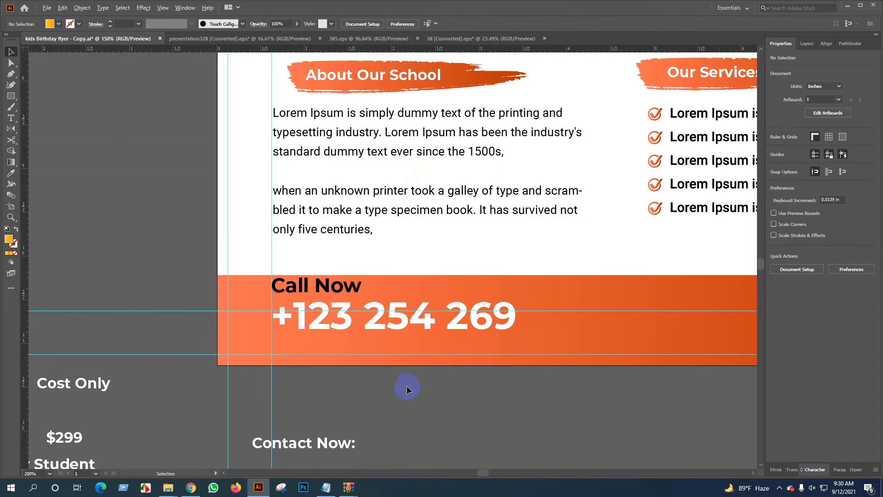
Move "Contact Now:" and the website address closer together and center them horizontally on each other.
{"action": "scroll", "coordinate": [407, 385], "scroll_direction": "down", "scroll_amount": 2}
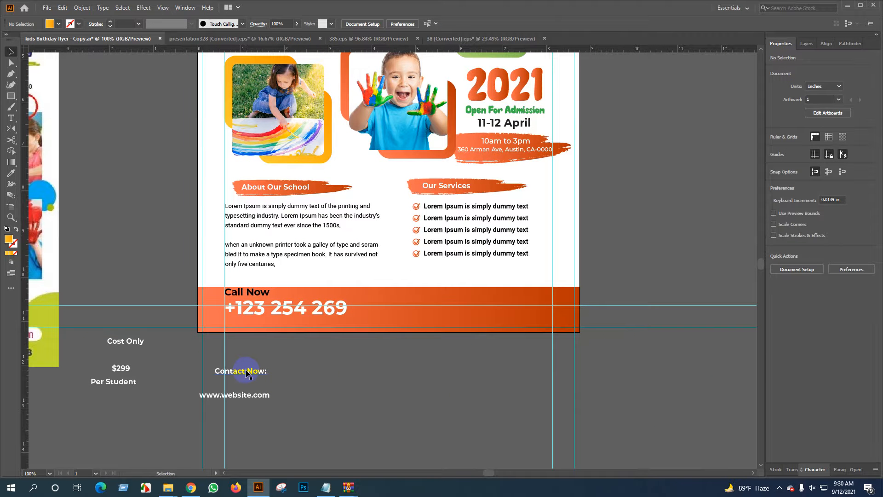
{"action": "left_click_drag", "start_coordinate": [246, 372], "coordinate": [247, 396]}
{"action": "left_click", "coordinate": [253, 382], "text": "shift"}
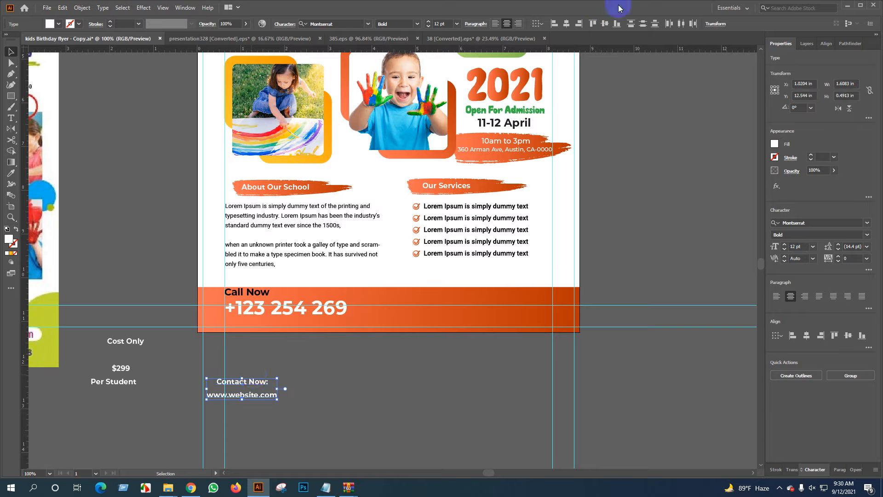
{"action": "left_click", "coordinate": [566, 25]}
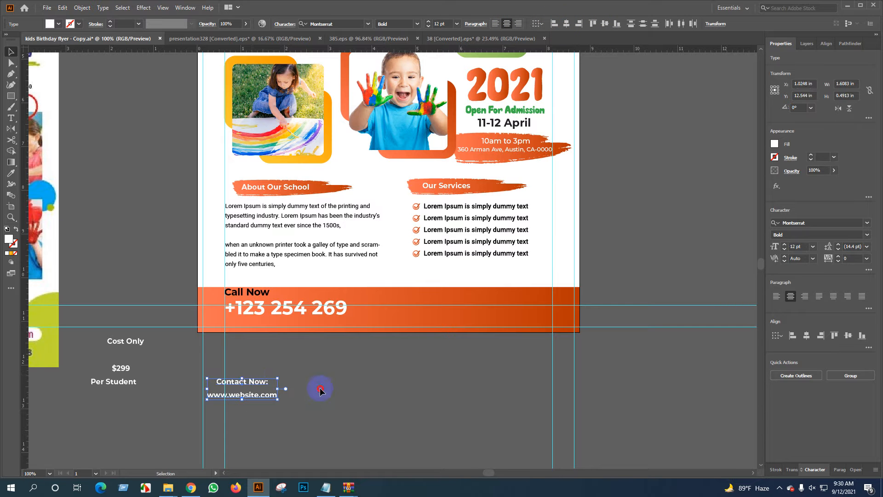
{"action": "left_click", "coordinate": [321, 387]}
Move "Contact Now:" and the website address onto the orange bar near the inner right margin guide and enlarge both to about 13 pt.
{"action": "left_click_drag", "start_coordinate": [241, 373], "coordinate": [529, 293]}
{"action": "scroll", "coordinate": [558, 305], "scroll_direction": "up", "scroll_amount": 2}
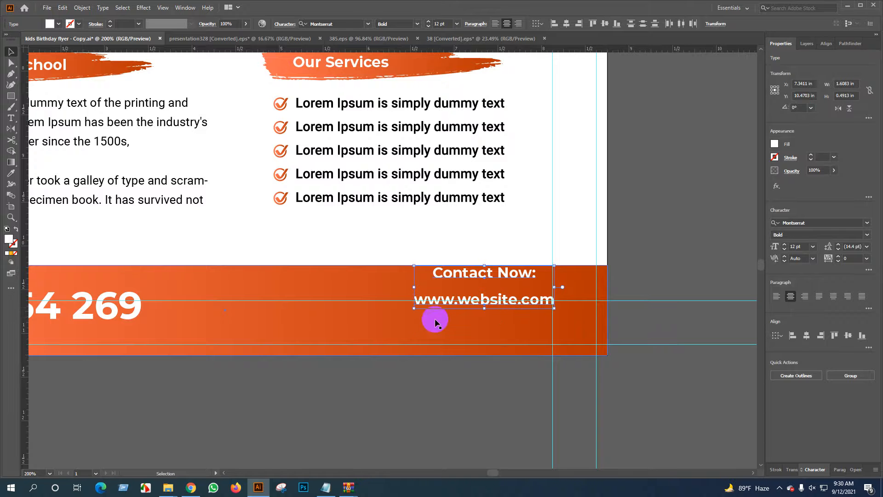
{"action": "left_click_drag", "start_coordinate": [414, 308], "coordinate": [395, 310]}
{"action": "left_click", "coordinate": [656, 270]}
{"action": "scroll", "coordinate": [514, 301], "scroll_direction": "up", "scroll_amount": 2}
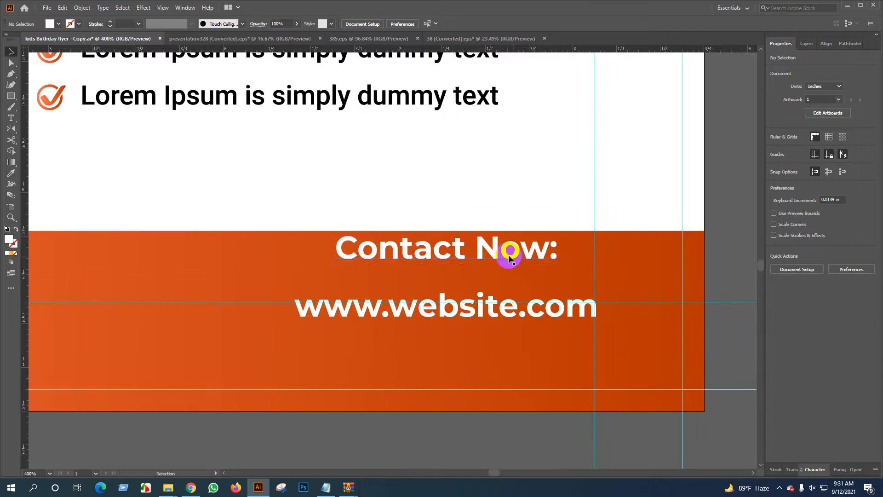
Tighten the gap between "Contact Now:" and the website address on the bar and center the two lines horizontally.
{"action": "left_click_drag", "start_coordinate": [501, 252], "coordinate": [511, 252]}
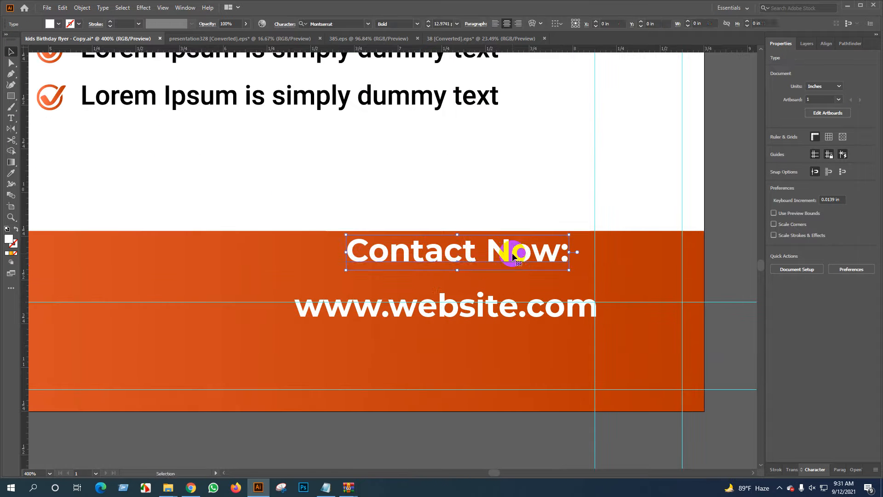
{"action": "mouse_move", "coordinate": [490, 306]}
{"action": "left_mouse_down"}
{"action": "mouse_move", "coordinate": [488, 288]}
{"action": "mouse_move", "coordinate": [488, 296]}
{"action": "left_mouse_up"}
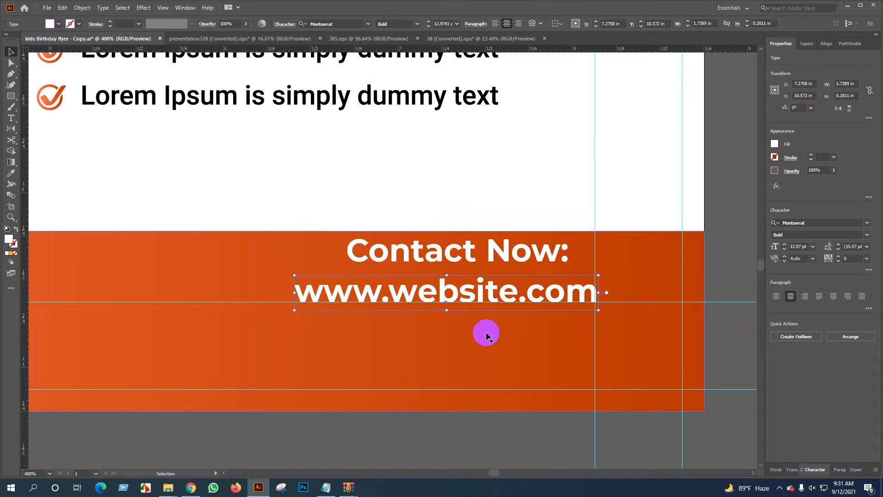
{"action": "left_click", "coordinate": [466, 252], "text": "shift"}
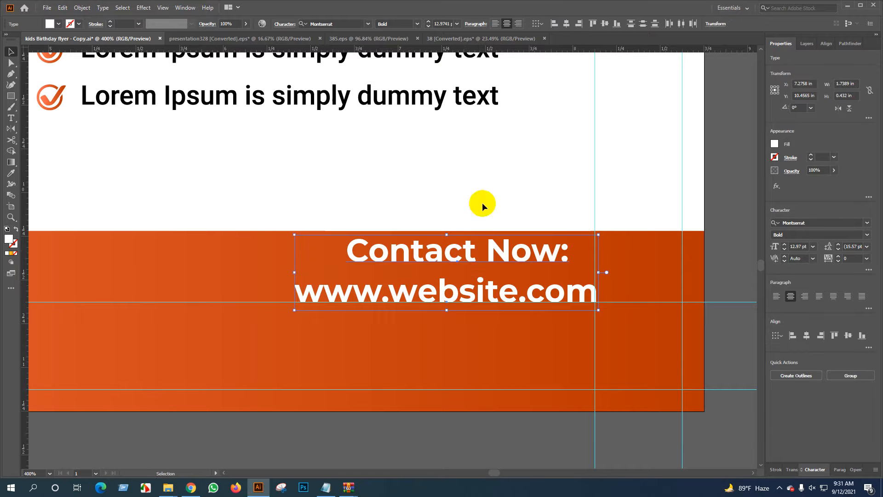
{"action": "left_click", "coordinate": [566, 25]}
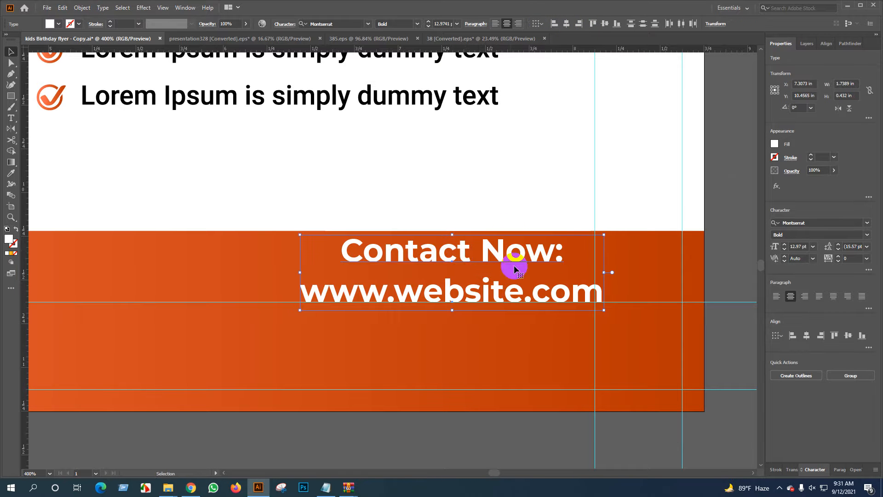
{"action": "left_click", "coordinate": [715, 188]}
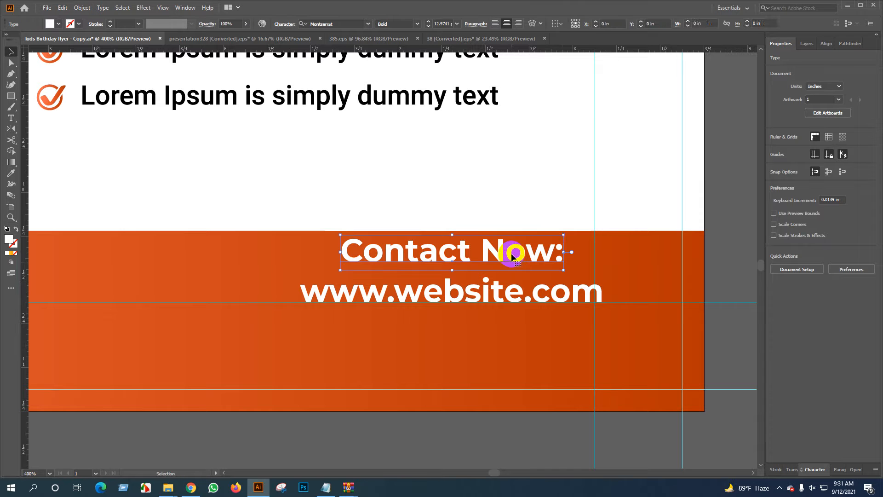
Reduce "Contact Now:" to about 10.3 pt above the website address and fill it with near-black.
{"action": "left_click", "coordinate": [512, 252]}
{"action": "left_click_drag", "start_coordinate": [562, 233], "coordinate": [557, 241]}
{"action": "key", "text": "Down"}
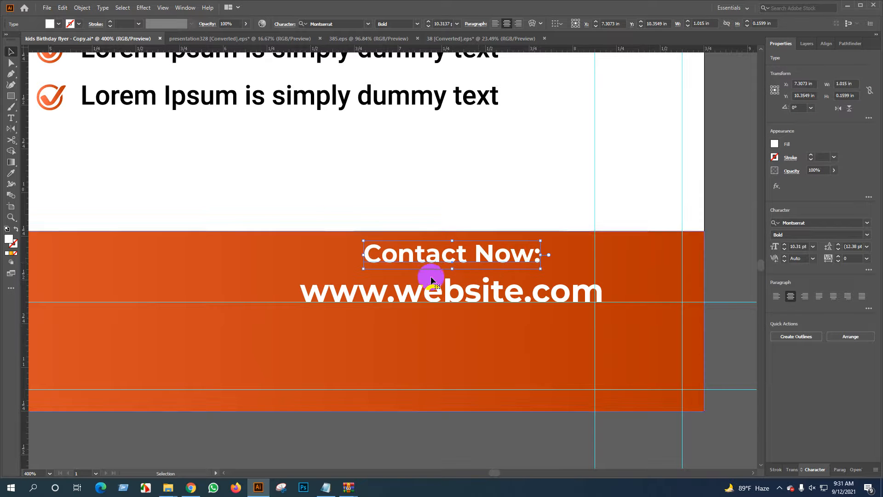
{"action": "scroll", "coordinate": [312, 203], "scroll_direction": "down", "scroll_amount": 2}
{"action": "left_click", "coordinate": [58, 24]}
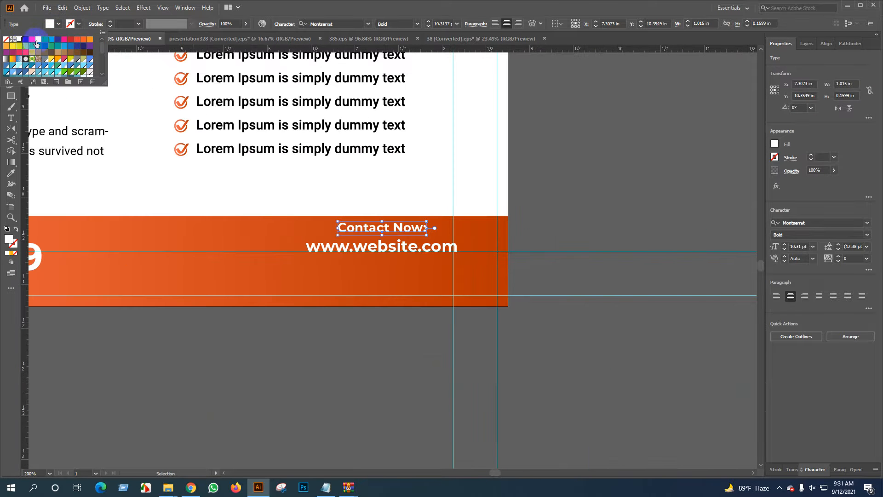
{"action": "left_click", "coordinate": [26, 41]}
{"action": "left_click", "coordinate": [578, 166]}
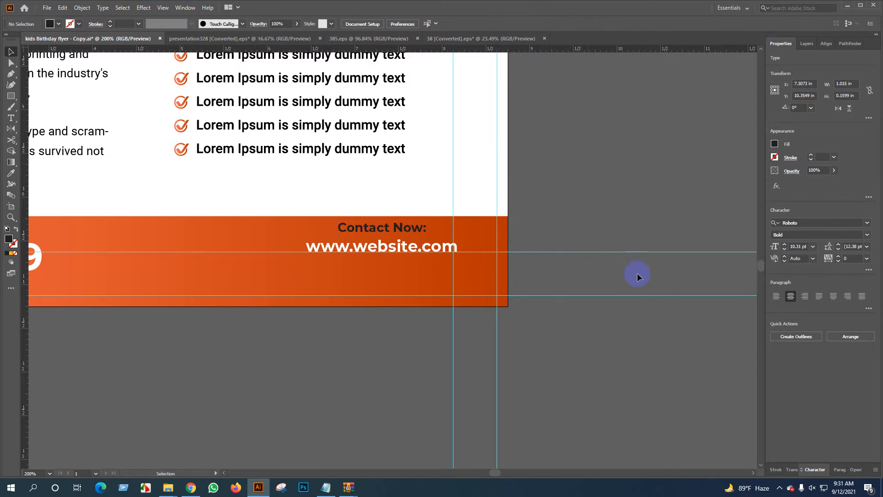
Reduce the phone number to about 24 pt, keeping its left edge on the guide, and nudge it up toward "Call Now".
{"action": "scroll", "coordinate": [637, 272], "scroll_direction": "down", "scroll_amount": 2}
{"action": "left_click_drag", "start_coordinate": [562, 306], "coordinate": [663, 316]}
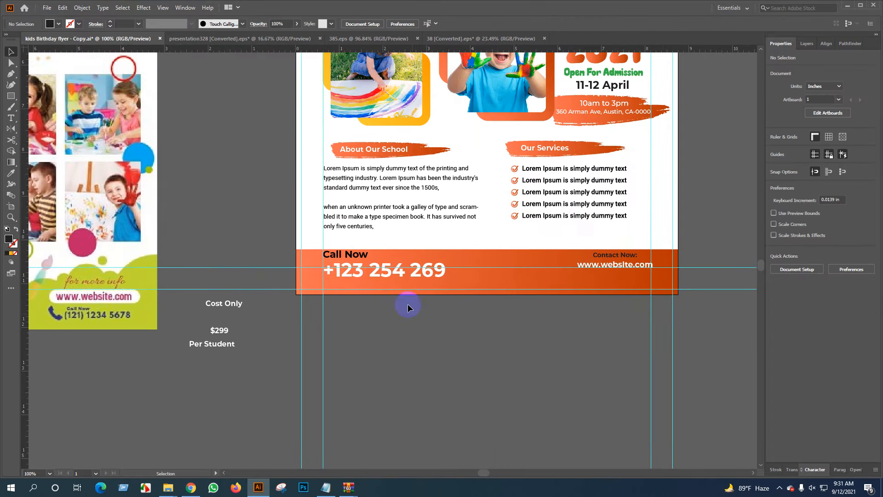
{"action": "scroll", "coordinate": [391, 264], "scroll_direction": "up", "scroll_amount": 2}
{"action": "left_click", "coordinate": [489, 281]}
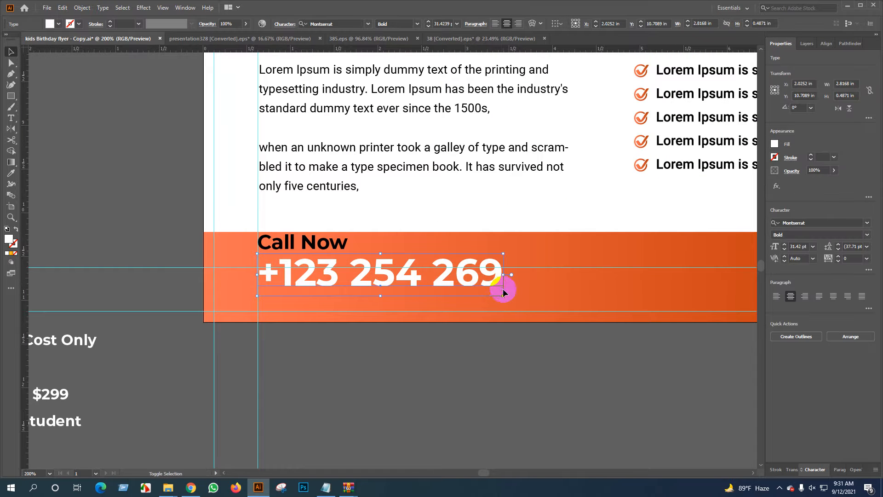
{"action": "left_click_drag", "start_coordinate": [503, 295], "coordinate": [466, 288]}
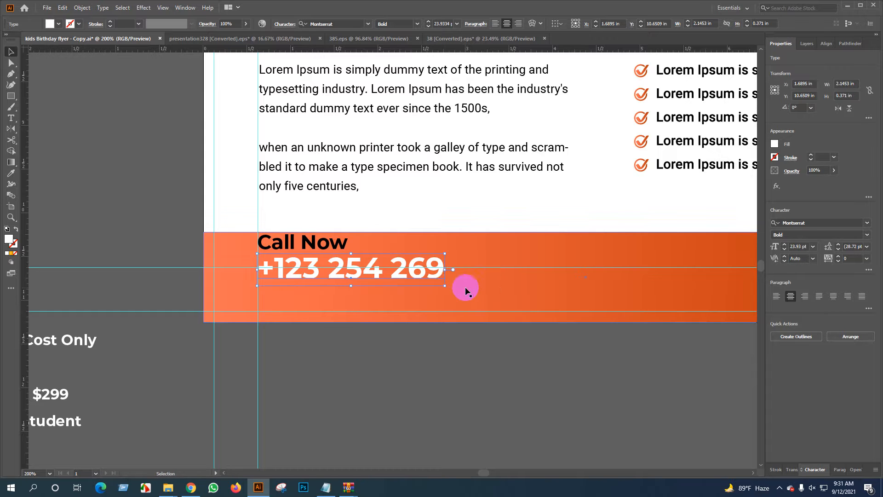
{"action": "key", "text": "Up"}
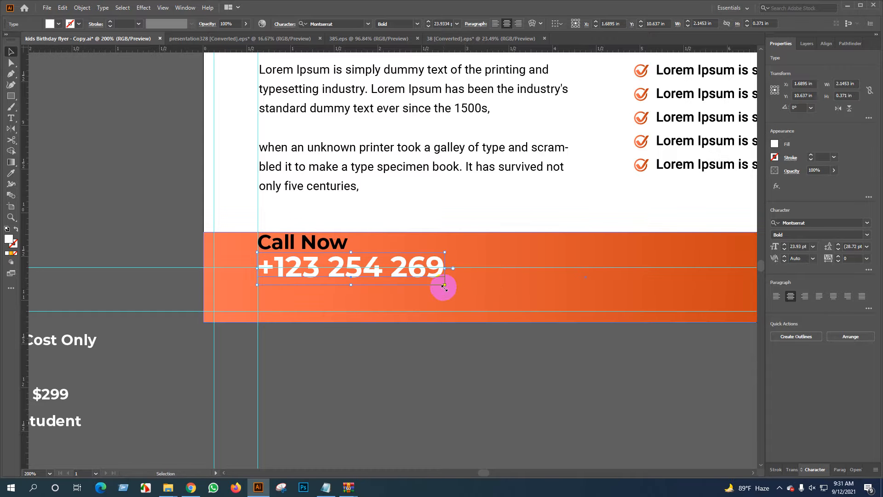
Extend the top edge of the orange footer bar upward to make it about 1.13 in high.
{"action": "left_click", "coordinate": [529, 239]}
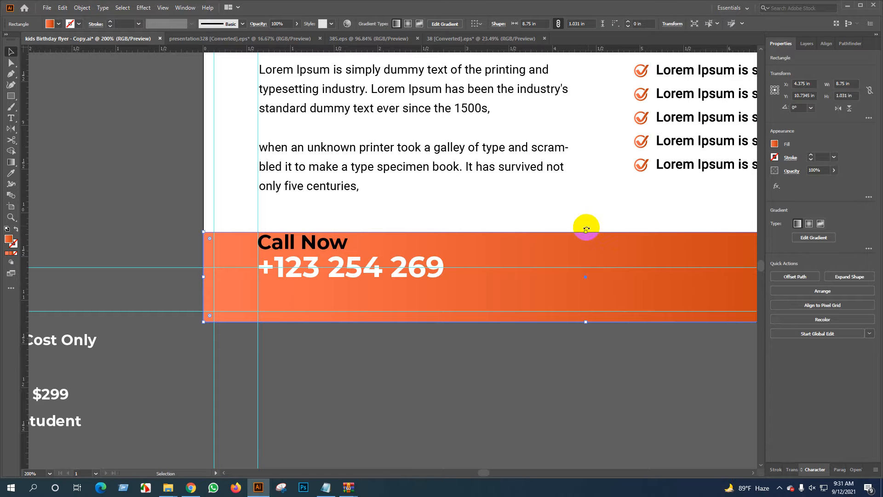
{"action": "left_click_drag", "start_coordinate": [587, 228], "coordinate": [586, 221]}
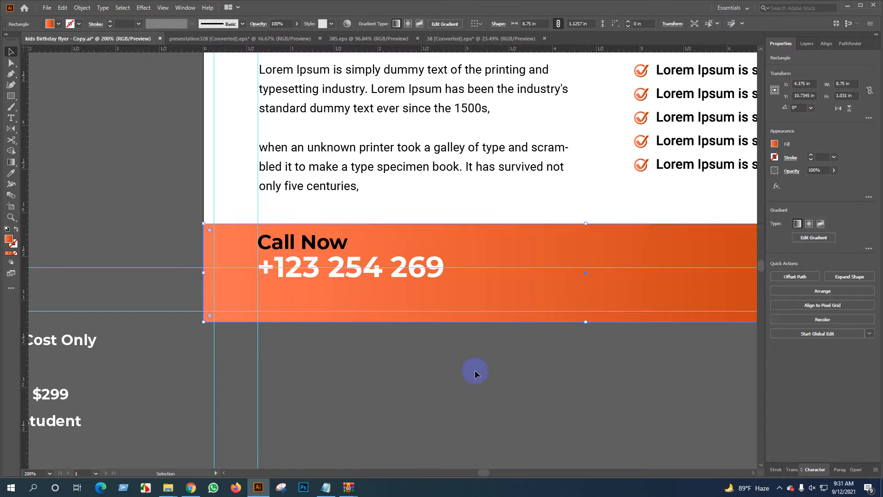
{"action": "left_click", "coordinate": [474, 371]}
Draw a circle about 2.13 in across with the orange gradient fill in the empty area below the flyer.
{"action": "scroll", "coordinate": [466, 371], "scroll_direction": "down", "scroll_amount": 1}
{"action": "left_click_drag", "start_coordinate": [530, 386], "coordinate": [420, 352]}
{"action": "scroll", "coordinate": [420, 352], "scroll_direction": "down", "scroll_amount": 2}
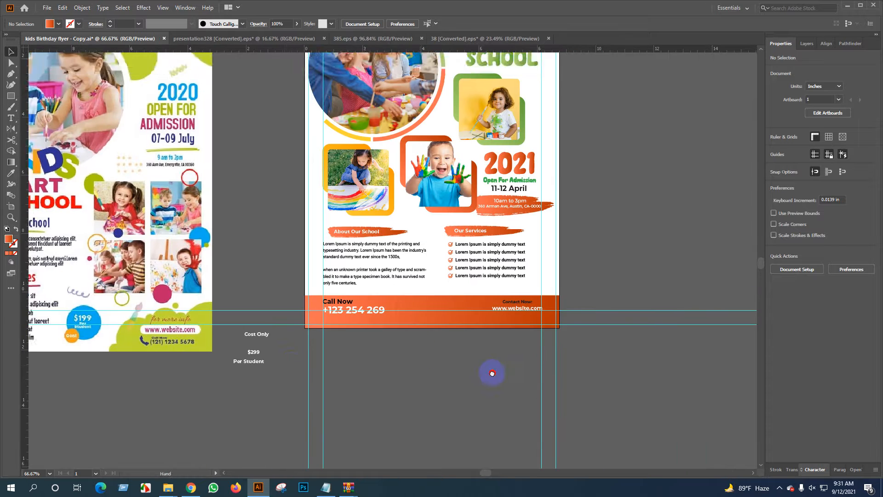
{"action": "left_click_drag", "start_coordinate": [493, 373], "coordinate": [485, 353]}
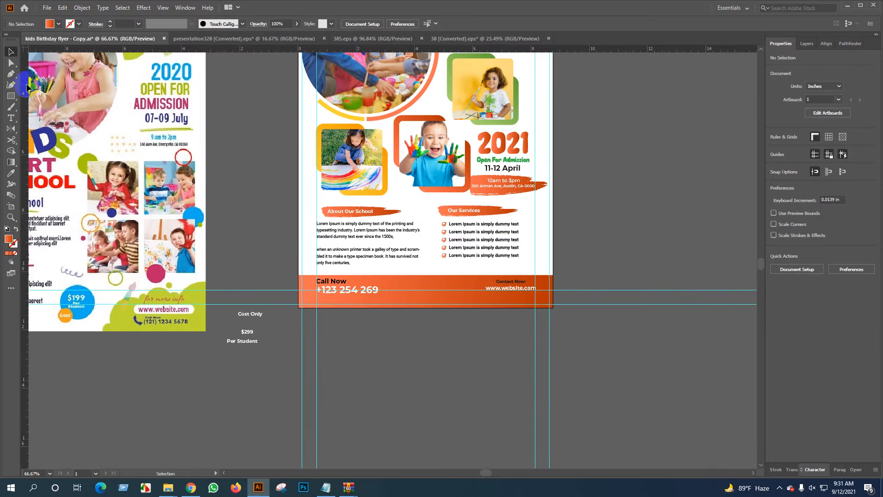
{"action": "left_click_drag", "start_coordinate": [11, 96], "coordinate": [35, 116]}
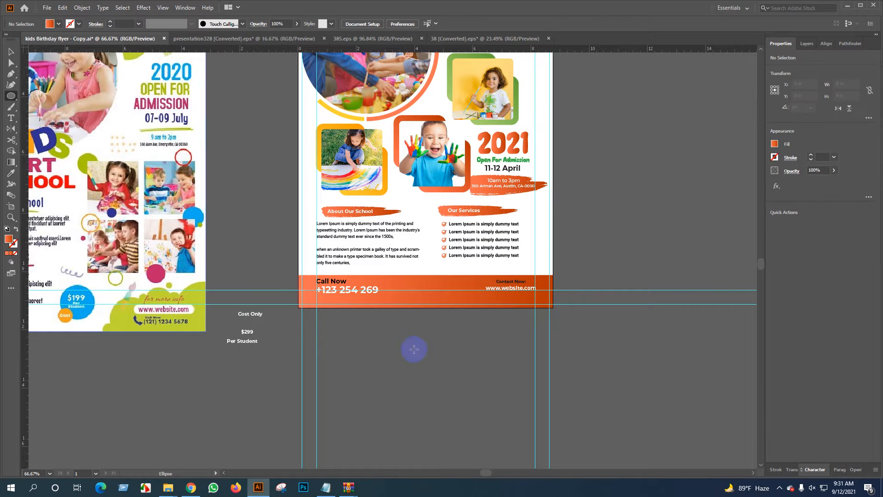
{"action": "left_click_drag", "start_coordinate": [411, 328], "coordinate": [474, 390]}
{"action": "left_click", "coordinate": [11, 52]}
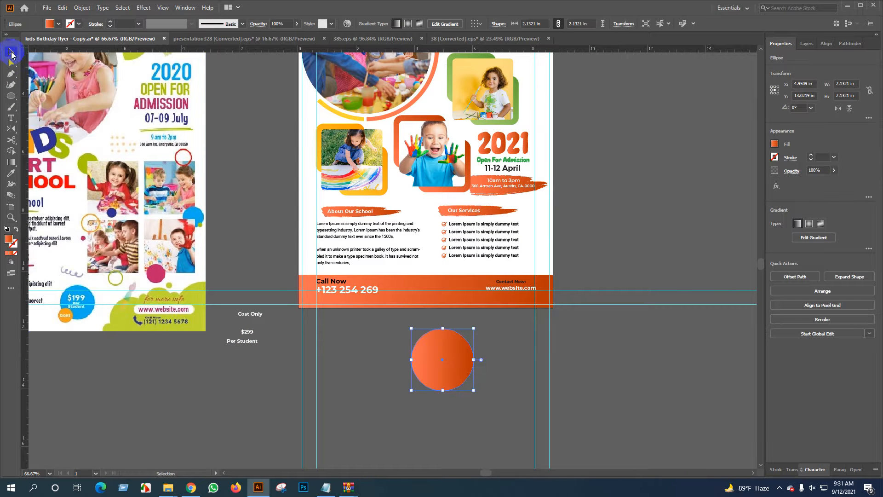
Move the orange circle onto the middle of the footer bar so it overlaps both the bar's upper and lower edges.
{"action": "scroll", "coordinate": [458, 360], "scroll_direction": "up", "scroll_amount": 1}
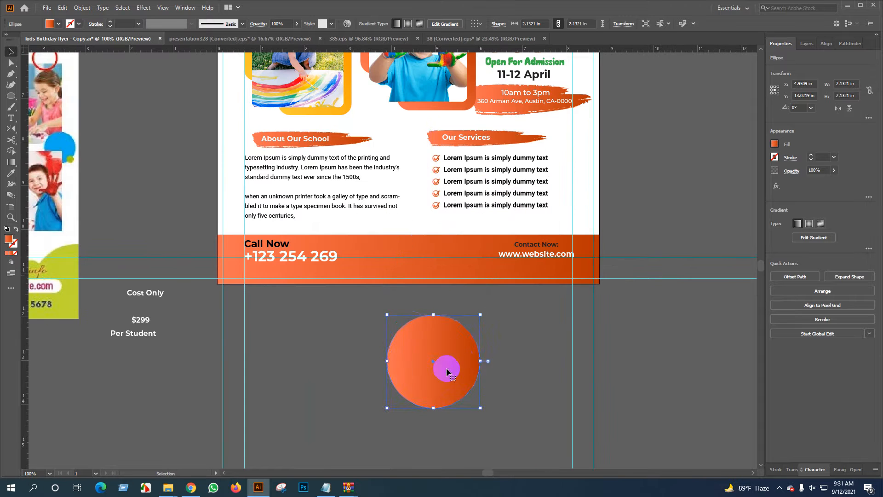
{"action": "left_click_drag", "start_coordinate": [444, 366], "coordinate": [424, 268]}
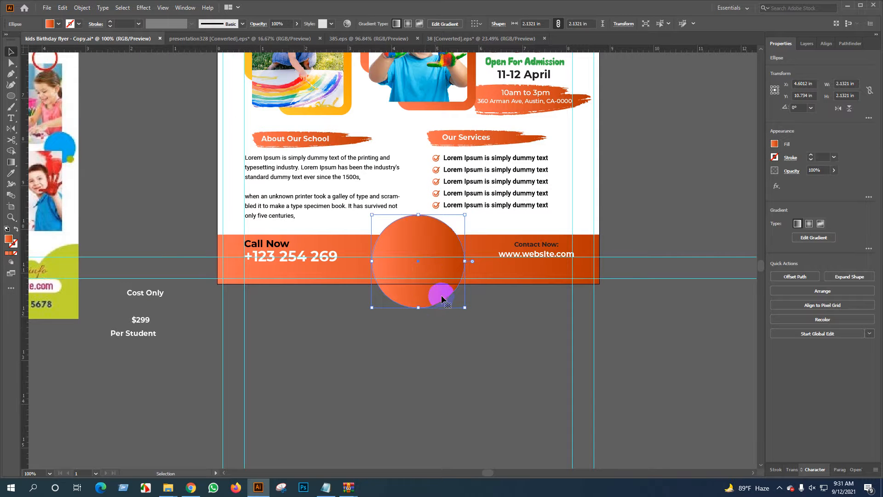
{"action": "scroll", "coordinate": [439, 291], "scroll_direction": "up", "scroll_amount": 2}
{"action": "left_click_drag", "start_coordinate": [426, 335], "coordinate": [423, 375]}
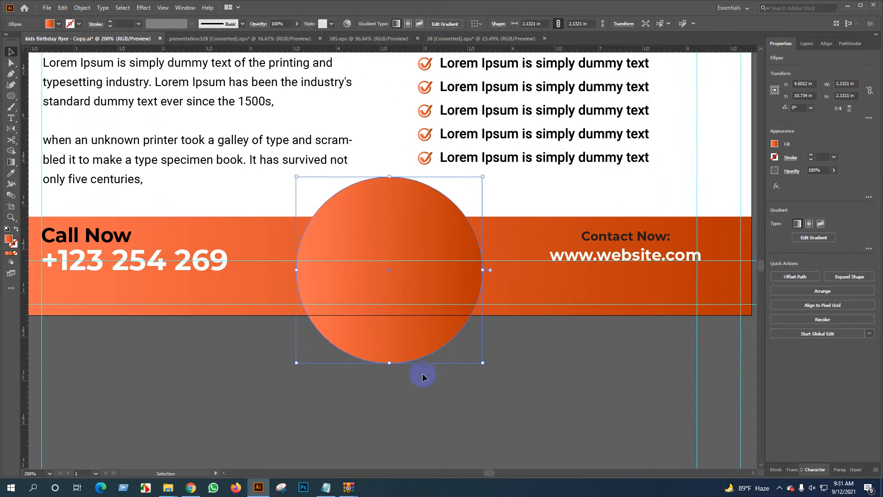
{"action": "key", "text": "a"}
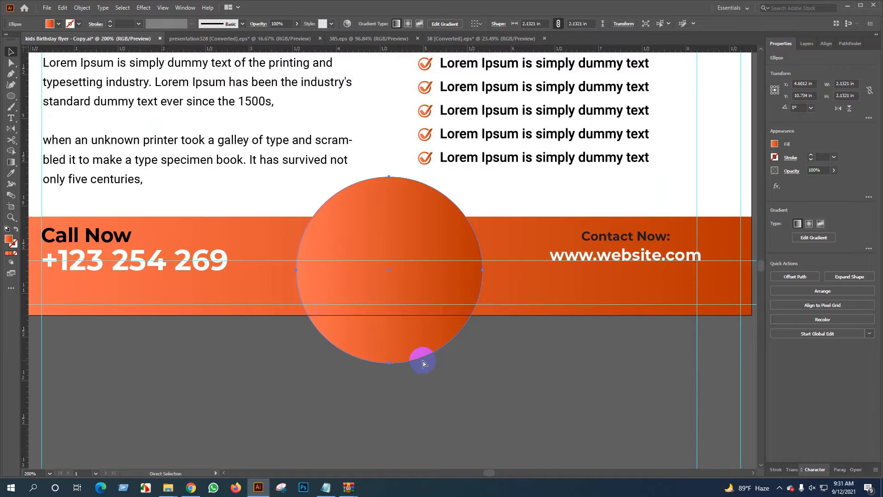
{"action": "key", "text": "v"}
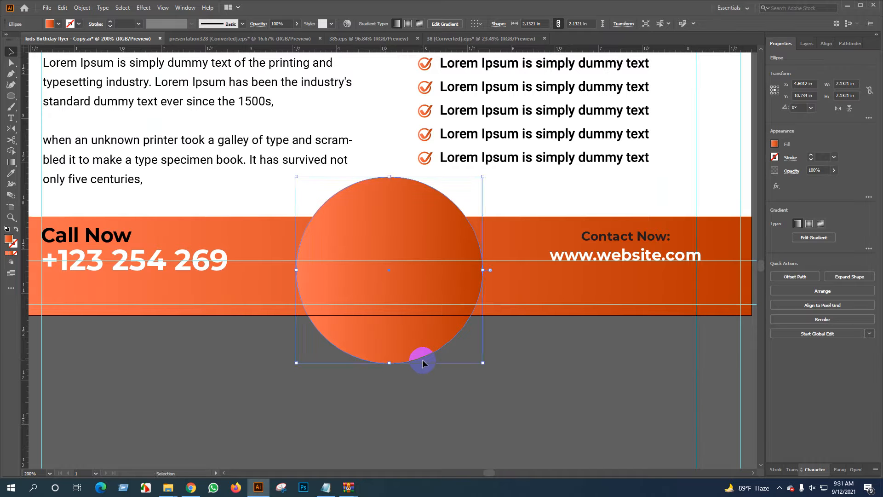
{"action": "key", "text": "a"}
{"action": "key", "text": "a"}
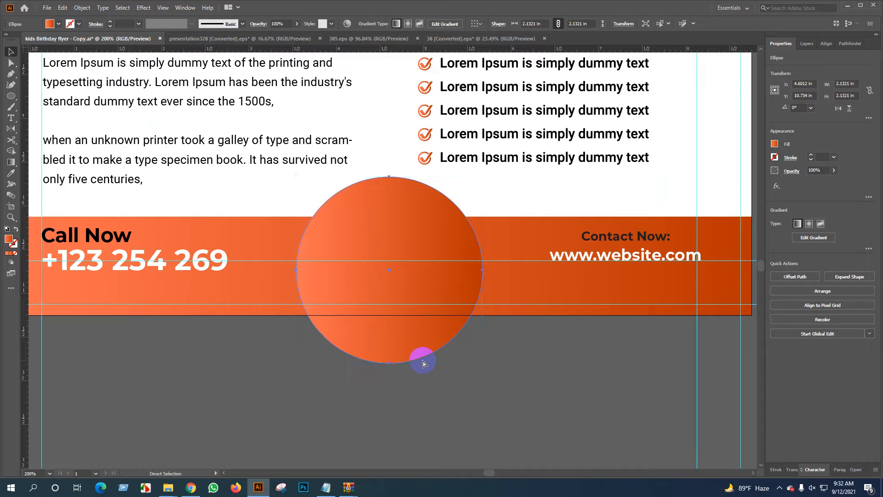
{"action": "key", "text": "v"}
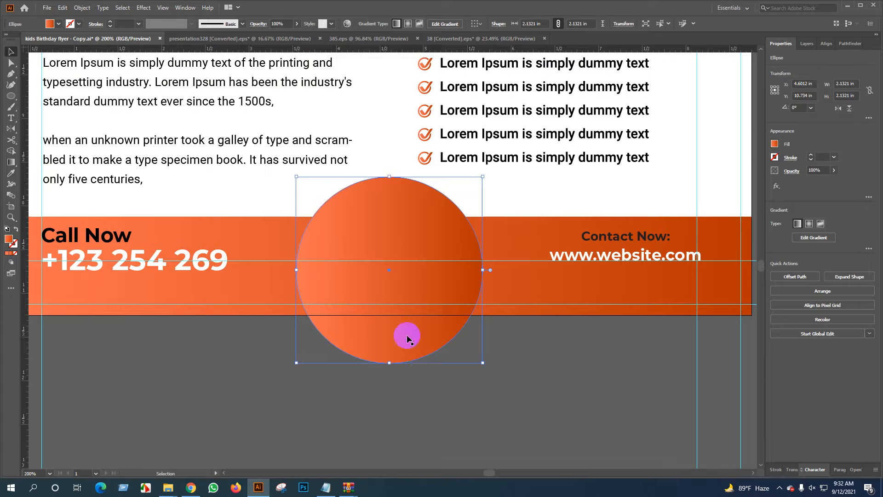
Fill the circle behind the orange one with white and enlarge it from its center to about 2.32 in across.
{"action": "key", "text": "i"}
{"action": "left_click", "coordinate": [529, 186]}
{"action": "key", "text": "v"}
{"action": "left_click", "coordinate": [445, 312]}
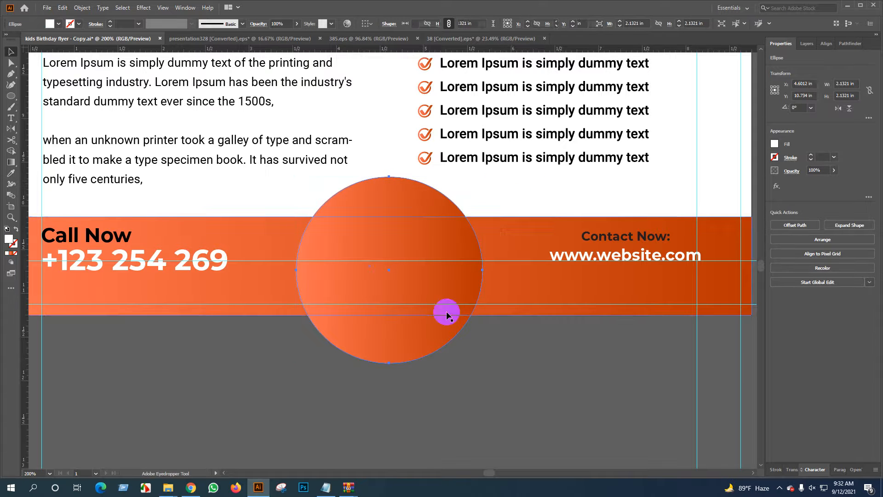
{"action": "left_click_drag", "start_coordinate": [482, 175], "coordinate": [486, 173]}
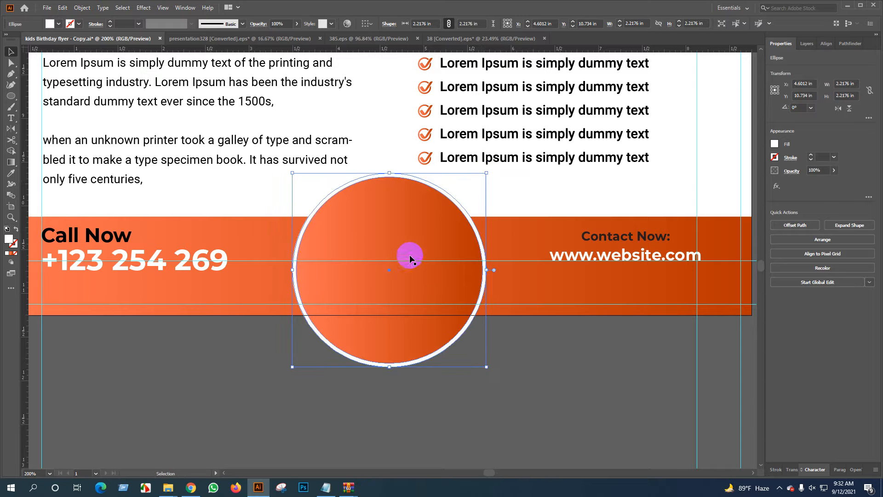
{"action": "left_click", "coordinate": [506, 198]}
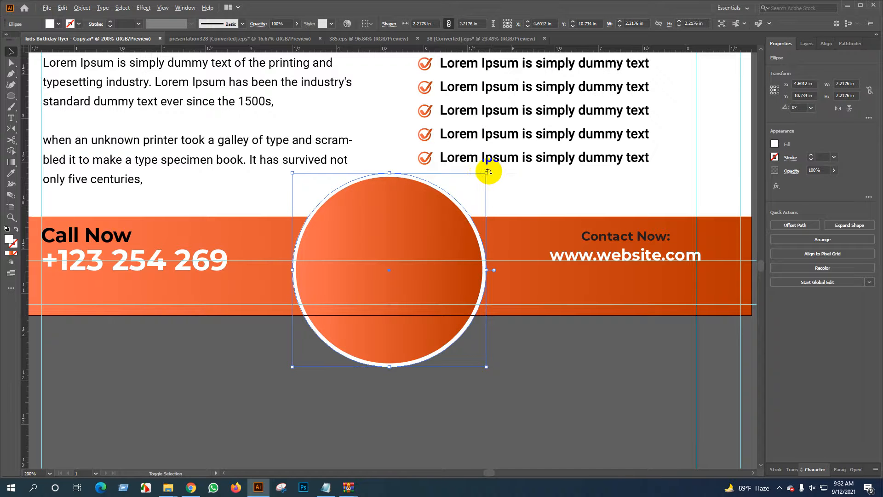
{"action": "left_click_drag", "start_coordinate": [487, 172], "coordinate": [490, 168]}
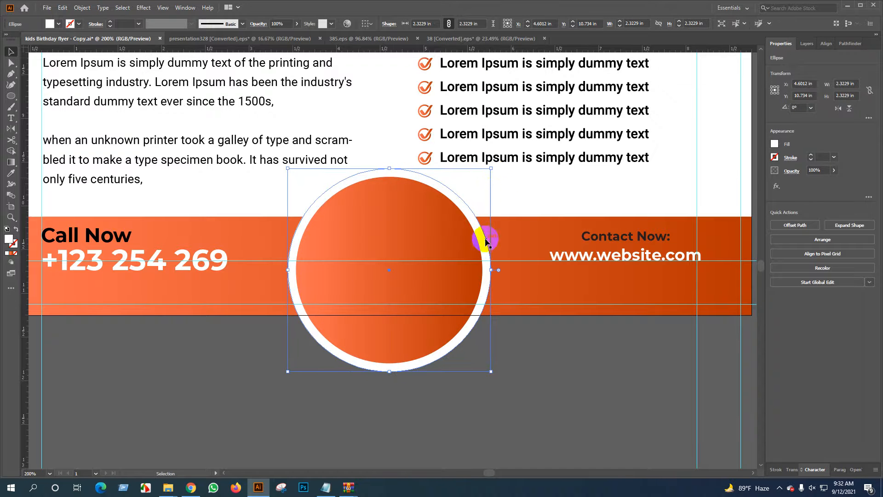
Nudge the orange circle and its white ring up together to a center Y of about 10.68 in.
{"action": "left_click", "coordinate": [396, 214], "text": "shift"}
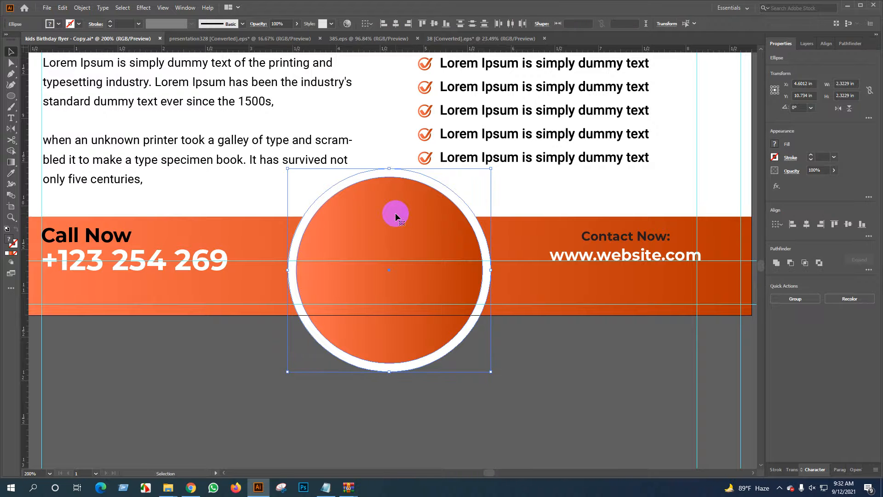
{"action": "key", "text": "shift+Up"}
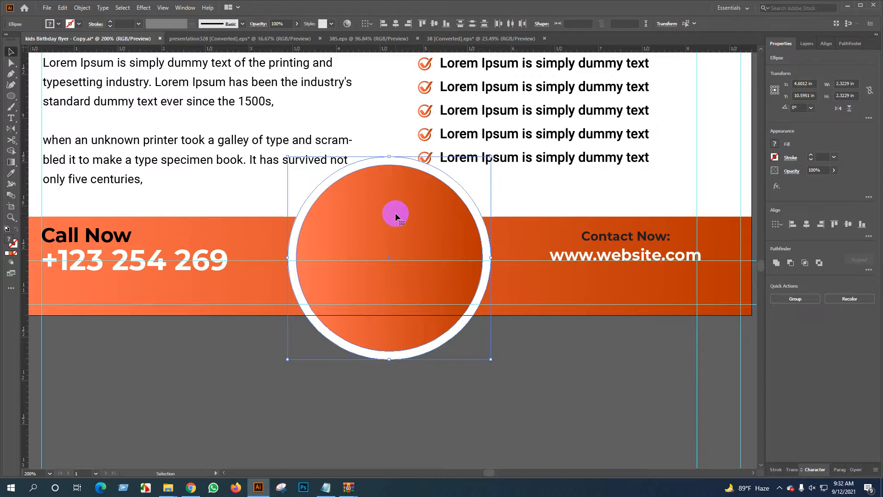
{"action": "key", "text": "Down"}
{"action": "key", "text": "Down"}
{"action": "key", "text": "Down"}
{"action": "key", "text": "Down"}
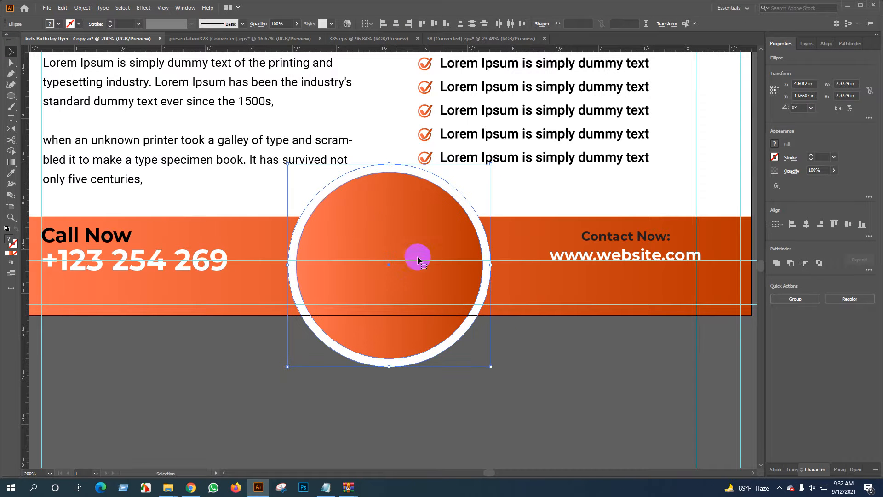
{"action": "left_click", "coordinate": [532, 358]}
{"action": "scroll", "coordinate": [533, 358], "scroll_direction": "down", "scroll_amount": 1}
{"action": "mouse_move", "coordinate": [502, 400]}
{"action": "left_mouse_down"}
{"action": "mouse_move", "coordinate": [545, 400]}
{"action": "mouse_move", "coordinate": [516, 405]}
{"action": "left_mouse_up"}
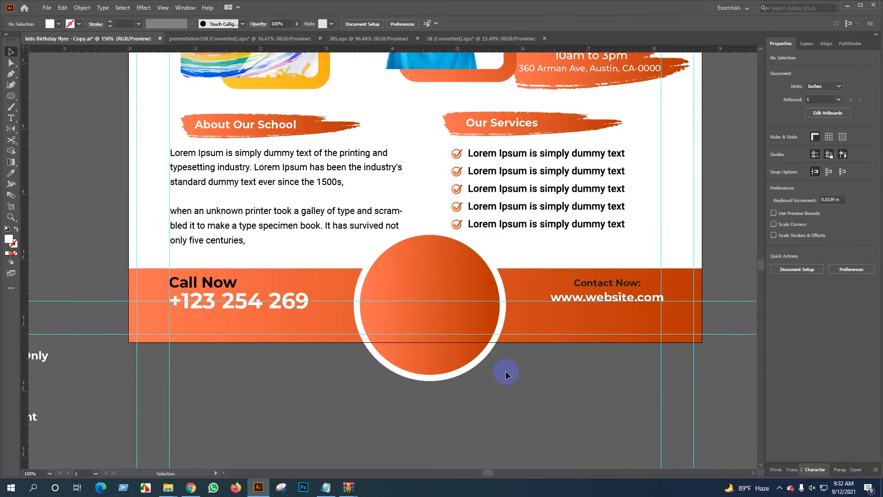
Fill the larger white circle with the green gradient sampled from the "SCHOOL" lettering.
{"action": "left_click", "coordinate": [472, 371]}
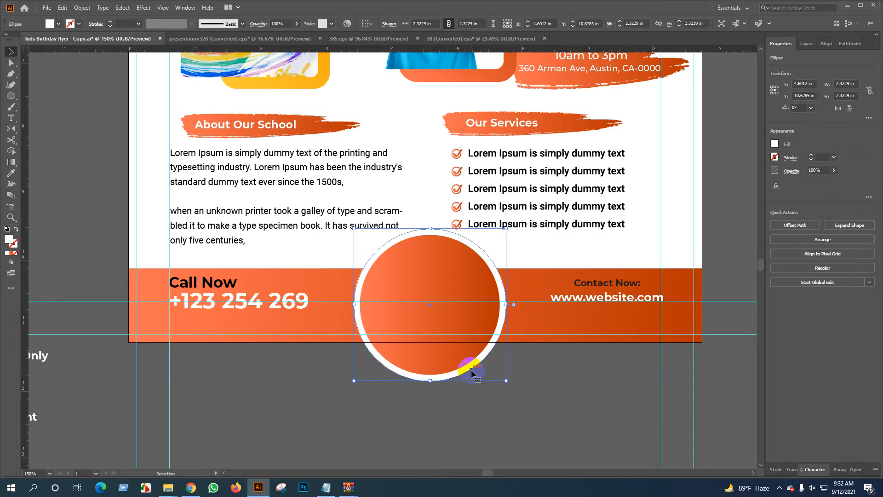
{"action": "scroll", "coordinate": [474, 371], "scroll_direction": "down", "scroll_amount": 1}
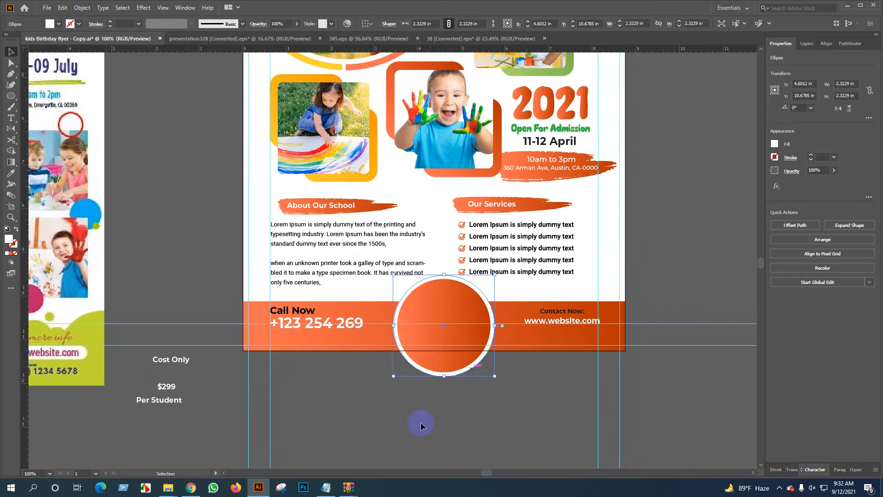
{"action": "left_click_drag", "start_coordinate": [354, 417], "coordinate": [319, 392]}
{"action": "scroll", "coordinate": [420, 318], "scroll_direction": "down", "scroll_amount": 2}
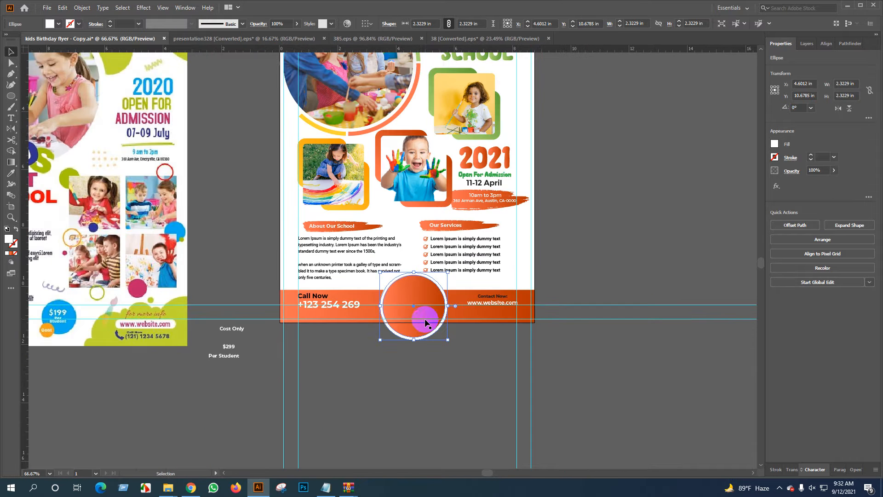
{"action": "scroll", "coordinate": [416, 308], "scroll_direction": "up", "scroll_amount": 2}
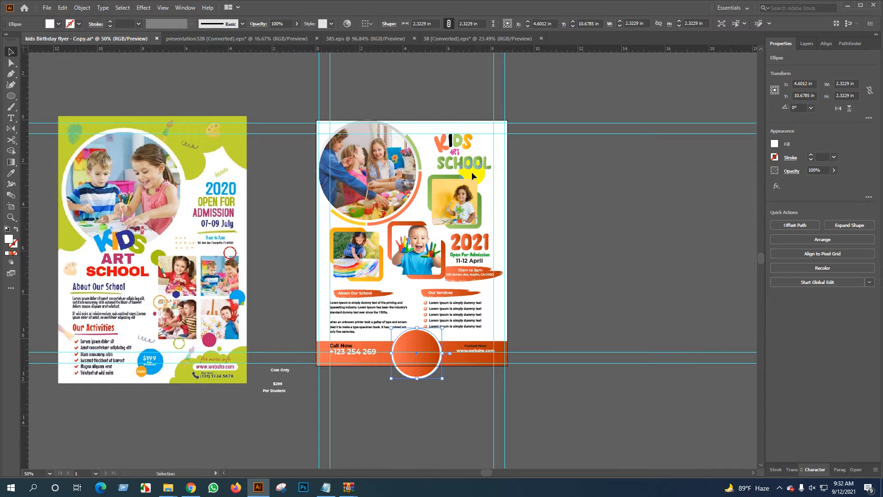
{"action": "key", "text": "i"}
{"action": "left_click", "coordinate": [484, 161]}
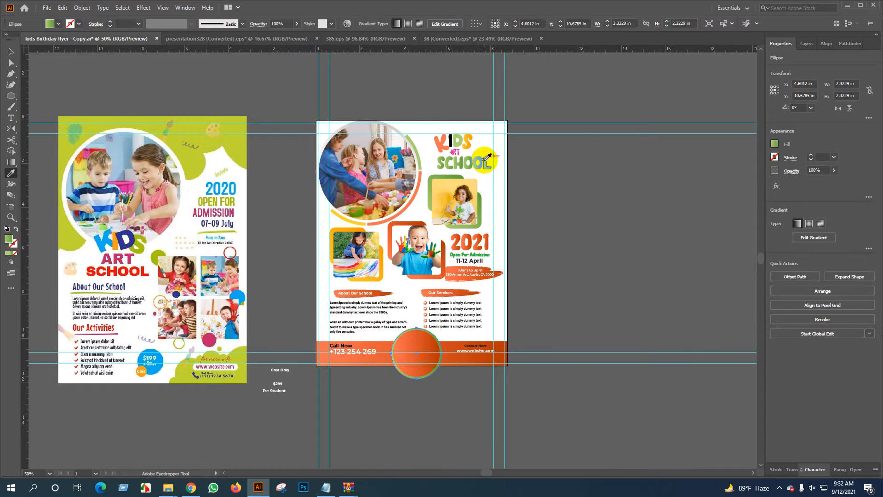
{"action": "key", "text": "v"}
Fill the inner orange circle with the green gradient sampled from the "SCHOOL" lettering.
{"action": "left_click", "coordinate": [420, 335]}
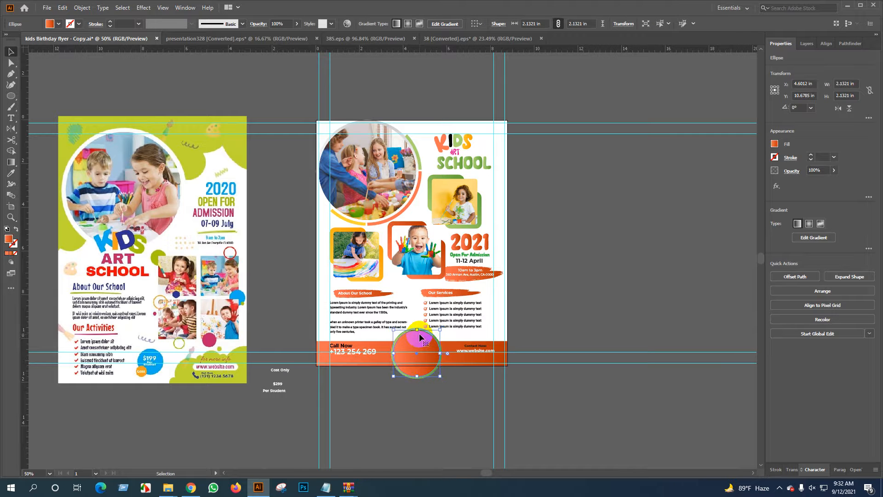
{"action": "key", "text": "i"}
{"action": "left_click", "coordinate": [487, 157]}
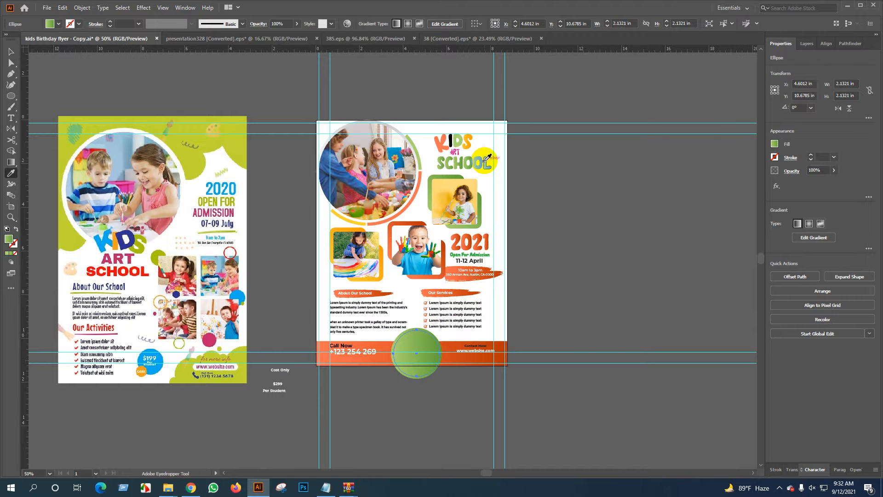
{"action": "key", "text": "v"}
{"action": "left_click", "coordinate": [441, 402]}
{"action": "scroll", "coordinate": [422, 369], "scroll_direction": "up", "scroll_amount": 3}
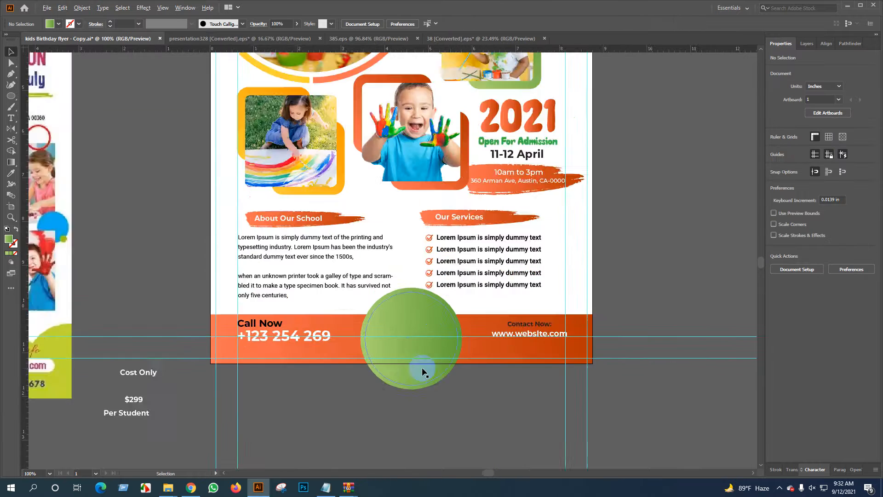
{"action": "left_click", "coordinate": [458, 449]}
Fill the larger circle behind the inner one with the footer bar's orange gradient.
{"action": "left_click", "coordinate": [445, 391]}
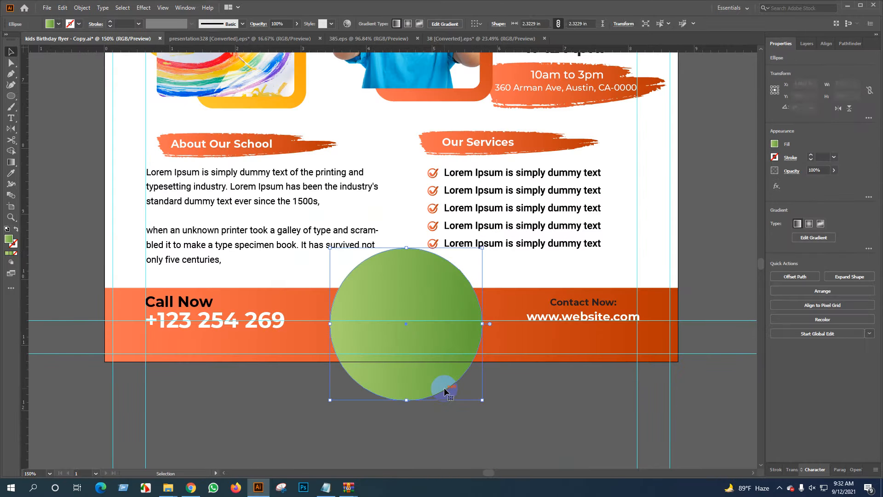
{"action": "key", "text": "i"}
{"action": "left_click", "coordinate": [523, 331]}
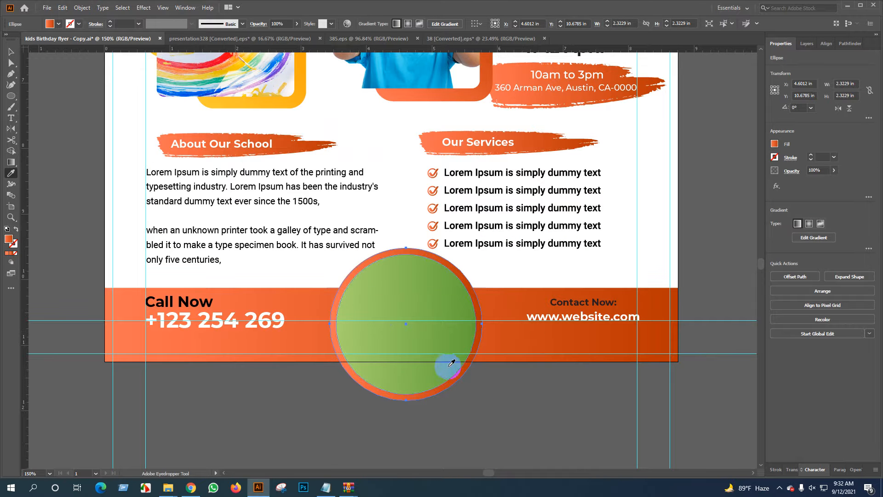
{"action": "key", "text": "v"}
{"action": "left_click", "coordinate": [535, 413]}
{"action": "scroll", "coordinate": [511, 410], "scroll_direction": "down", "scroll_amount": 1}
{"action": "left_click_drag", "start_coordinate": [536, 439], "coordinate": [526, 397]}
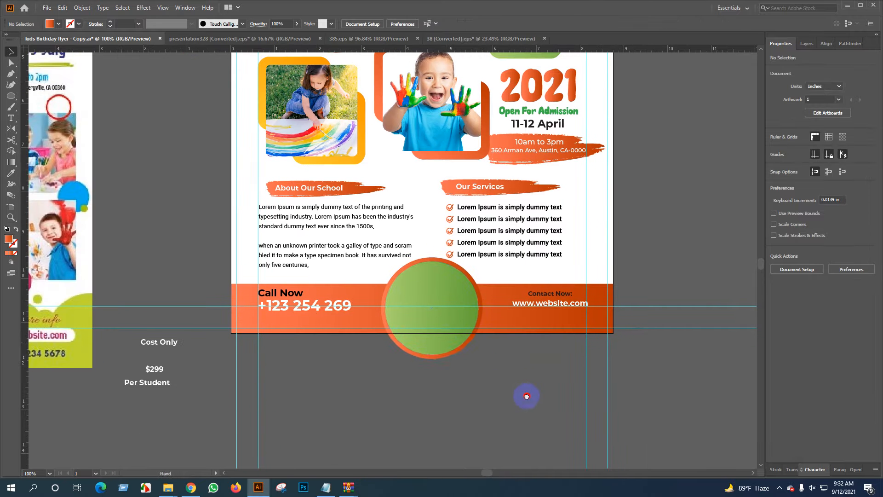
{"action": "scroll", "coordinate": [447, 341], "scroll_direction": "up", "scroll_amount": 1}
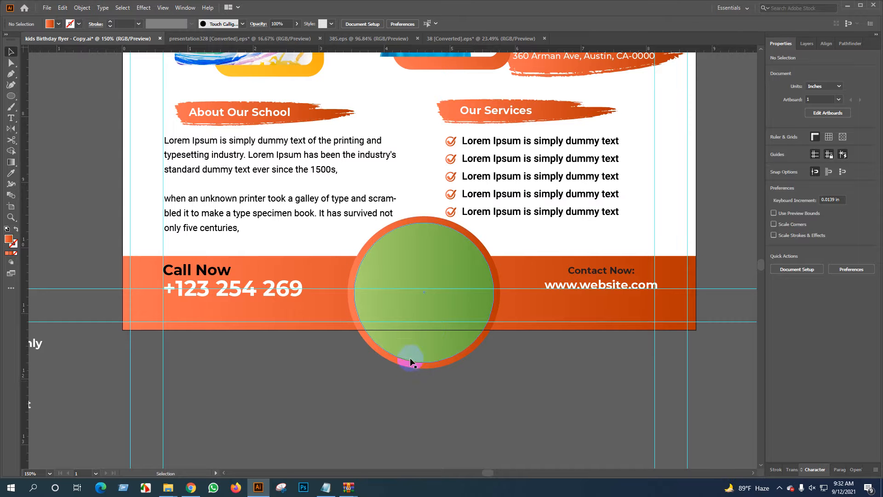
Enlarge the green inner circle from its center to about 2.17 in across.
{"action": "left_click", "coordinate": [427, 246]}
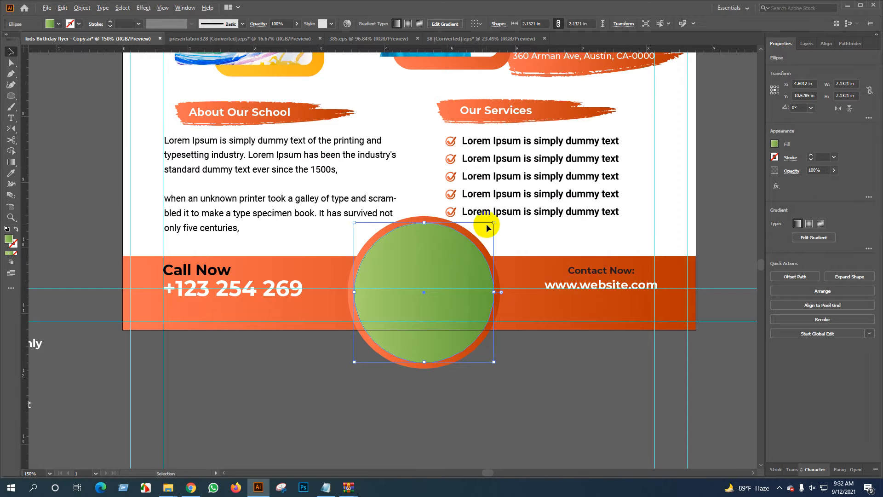
{"action": "scroll", "coordinate": [486, 223], "scroll_direction": "up", "scroll_amount": 1}
{"action": "left_click_drag", "start_coordinate": [496, 220], "coordinate": [496, 219]}
Try nudging the orange outer circle down behind the green one, and return it to its previous position.
{"action": "left_click", "coordinate": [404, 216]}
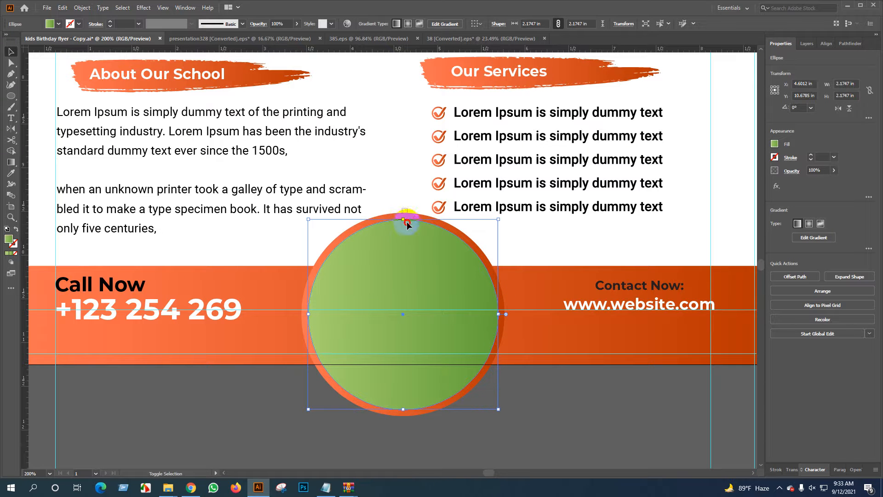
{"action": "key", "text": "Down"}
{"action": "key", "text": "Down"}
{"action": "key", "text": "Down"}
{"action": "key", "text": "Down"}
{"action": "key", "text": "Down"}
{"action": "key", "text": "Down"}
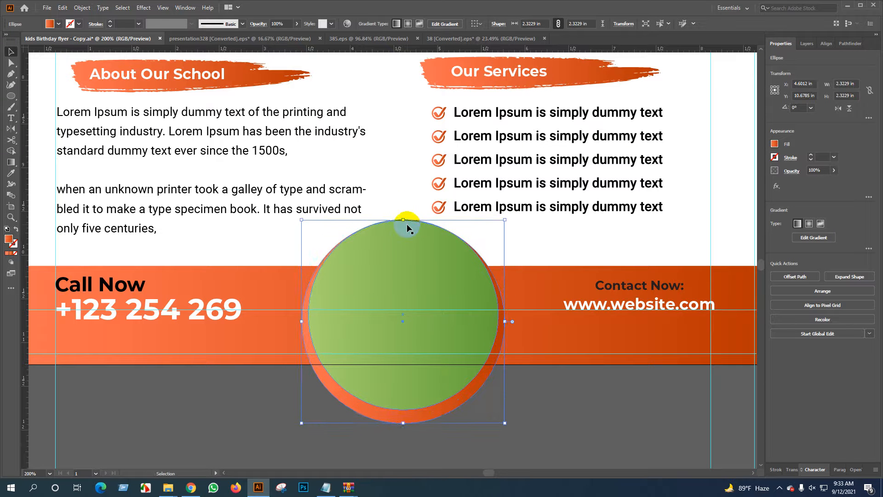
{"action": "key", "text": "ctrl+z"}
{"action": "key", "text": "Up"}
{"action": "key", "text": "Up"}
{"action": "key", "text": "Up"}
{"action": "key", "text": "Up"}
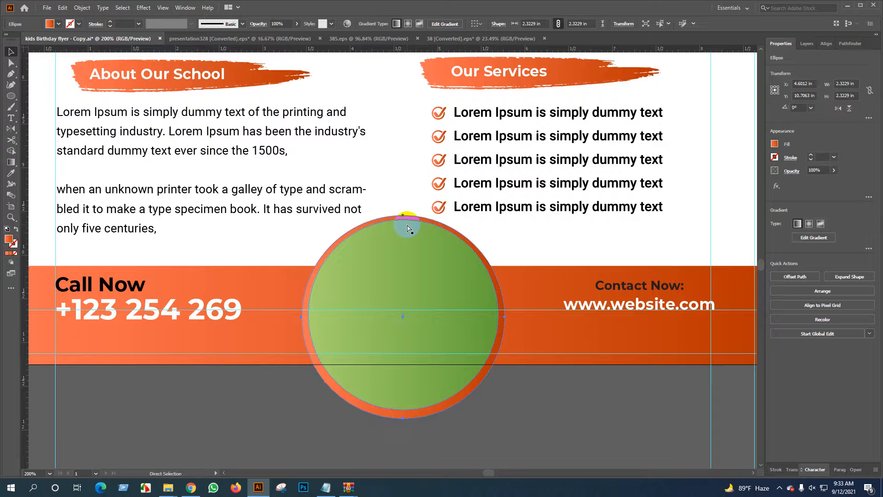
{"action": "key", "text": "Up"}
{"action": "key", "text": "Up"}
Resize the green inner circle from its center to about 2.16 in across for an even orange ring.
{"action": "left_click", "coordinate": [407, 228]}
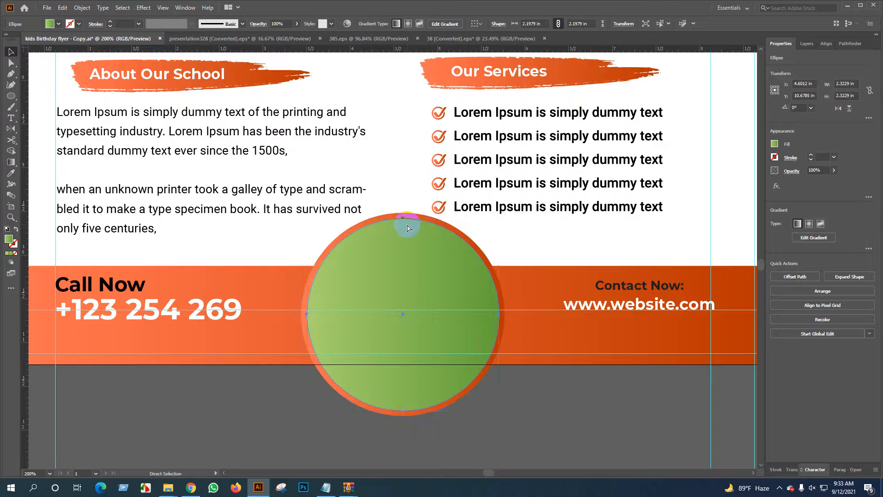
{"action": "scroll", "coordinate": [393, 223], "scroll_direction": "up", "scroll_amount": 1}
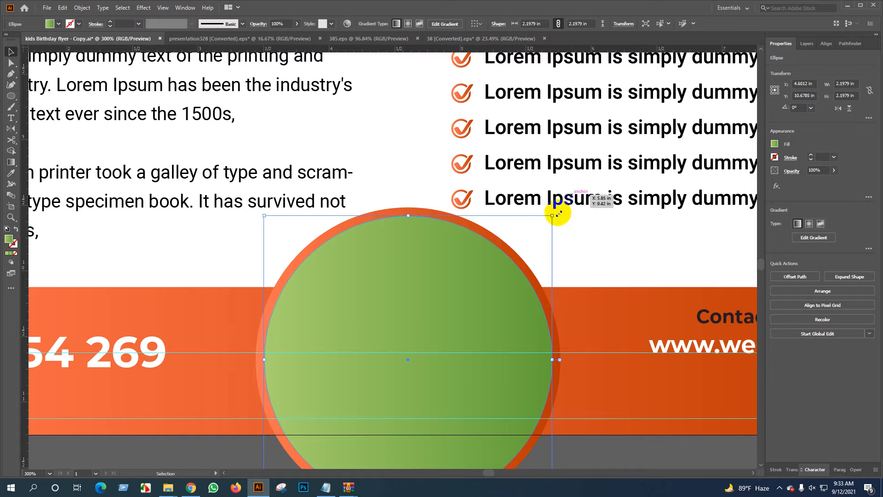
{"action": "mouse_move", "coordinate": [552, 215]}
{"action": "left_mouse_down"}
{"action": "mouse_move", "coordinate": [543, 213]}
{"action": "mouse_move", "coordinate": [550, 218]}
{"action": "left_mouse_up"}
Nudge the green circle and its orange ring down together to a center Y of about 10.73 in.
{"action": "left_click", "coordinate": [431, 214], "text": "shift"}
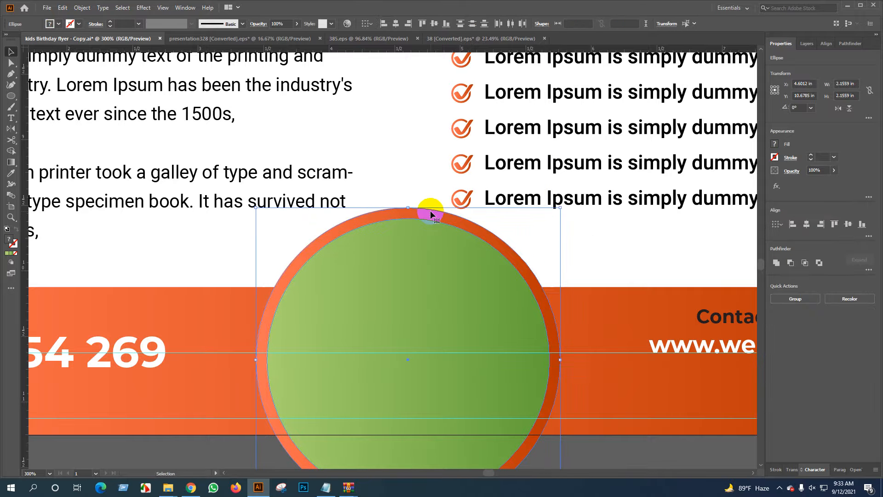
{"action": "key", "text": "Down"}
{"action": "key", "text": "Down"}
{"action": "key", "text": "Down"}
{"action": "key", "text": "Down"}
{"action": "key", "text": "Down"}
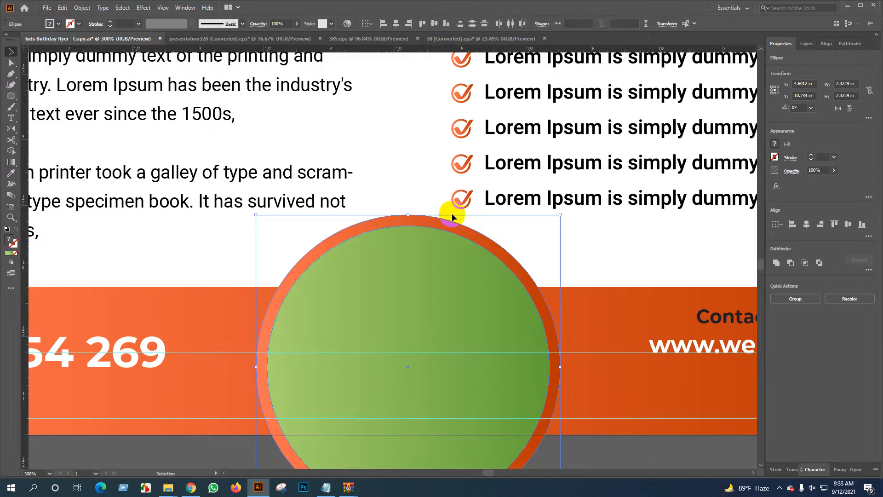
{"action": "scroll", "coordinate": [449, 203], "scroll_direction": "down", "scroll_amount": 2}
{"action": "left_click", "coordinate": [453, 411]}
Move the "Cost Only" text onto the upper part of the green circle and bring it to the front.
{"action": "left_click_drag", "start_coordinate": [373, 397], "coordinate": [529, 381]}
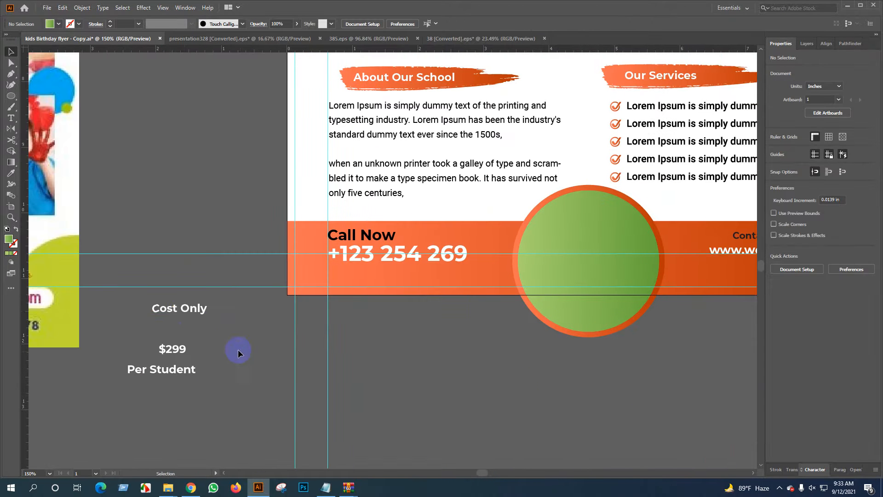
{"action": "left_click_drag", "start_coordinate": [173, 313], "coordinate": [580, 208]}
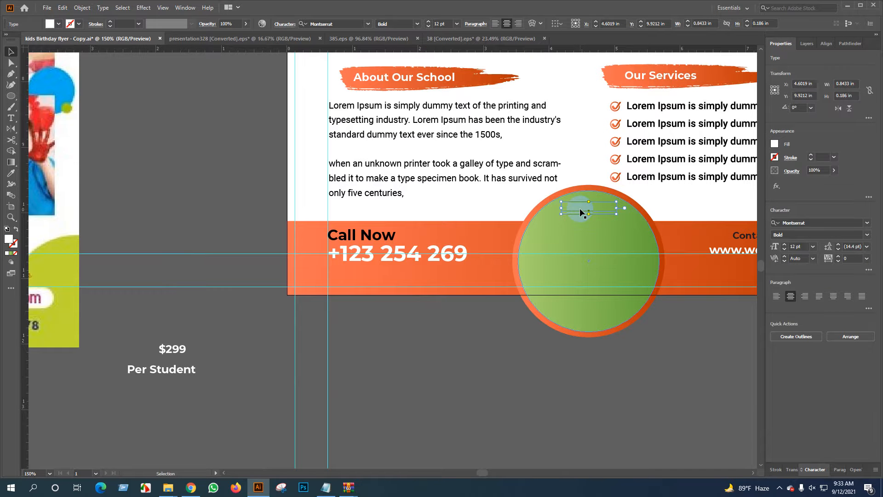
{"action": "right_click", "coordinate": [580, 208]}
{"action": "mouse_move", "coordinate": [612, 351]}
{"action": "left_click", "coordinate": [738, 353]}
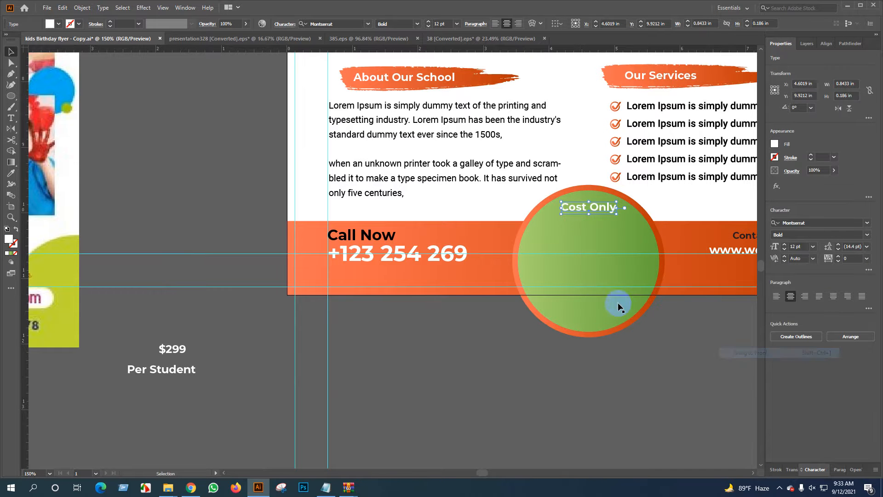
Bring the "$299" and "Per Student" texts to the front and move them together below "Cost Only" in the green circle.
{"action": "left_click", "coordinate": [166, 350]}
{"action": "right_click", "coordinate": [189, 362]}
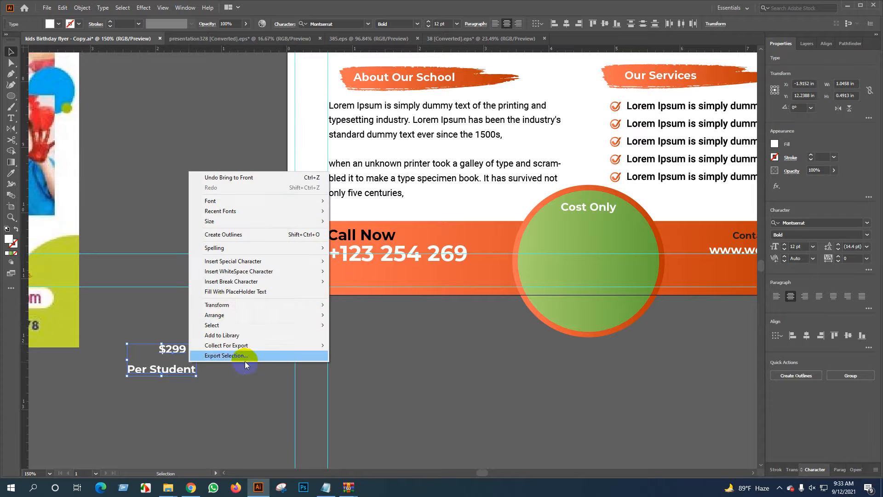
{"action": "mouse_move", "coordinate": [218, 315]}
{"action": "left_click", "coordinate": [361, 315]}
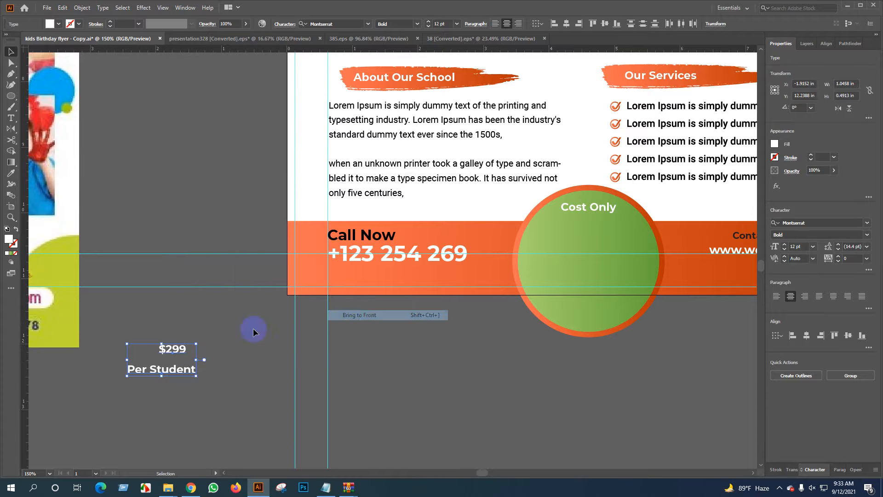
{"action": "left_click_drag", "start_coordinate": [182, 348], "coordinate": [599, 230]}
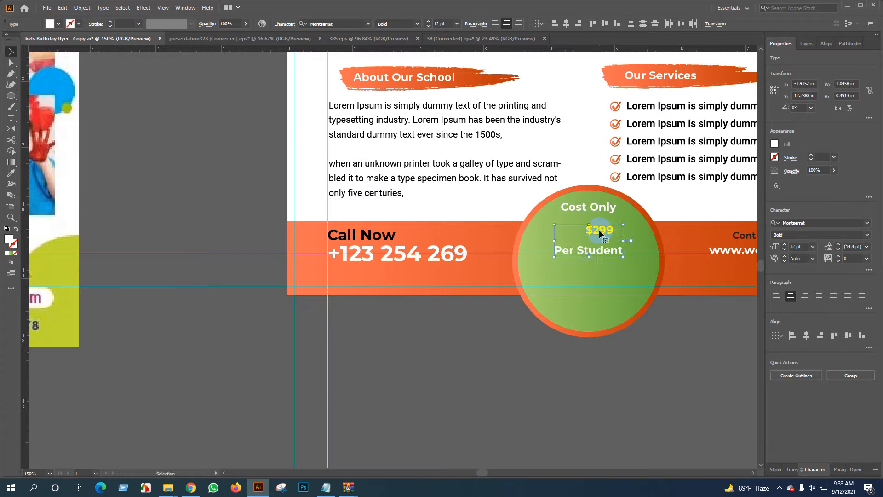
{"action": "scroll", "coordinate": [506, 347], "scroll_direction": "right", "scroll_amount": 5}
{"action": "left_click", "coordinate": [527, 354]}
{"action": "scroll", "coordinate": [412, 272], "scroll_direction": "up", "scroll_amount": 2}
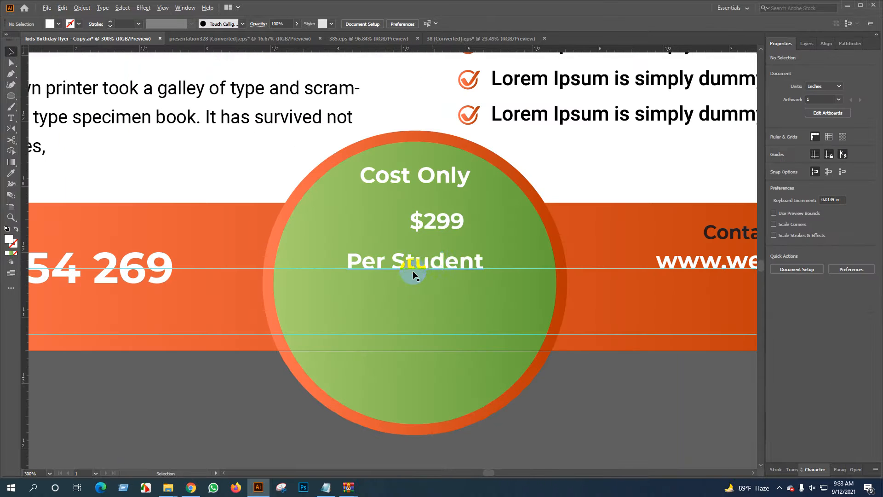
Move "Per Student" up slightly and enlarge the "$299" text to about 43.76 pt.
{"action": "left_click", "coordinate": [423, 266]}
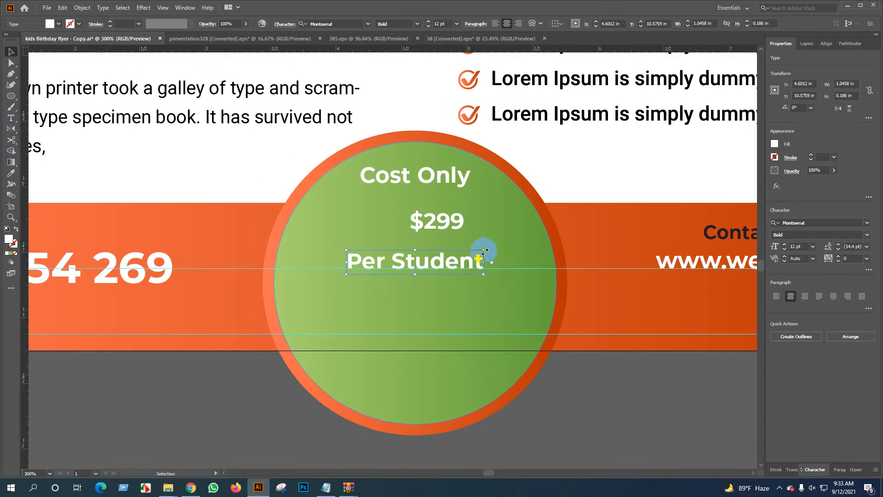
{"action": "left_click_drag", "start_coordinate": [459, 263], "coordinate": [458, 261]}
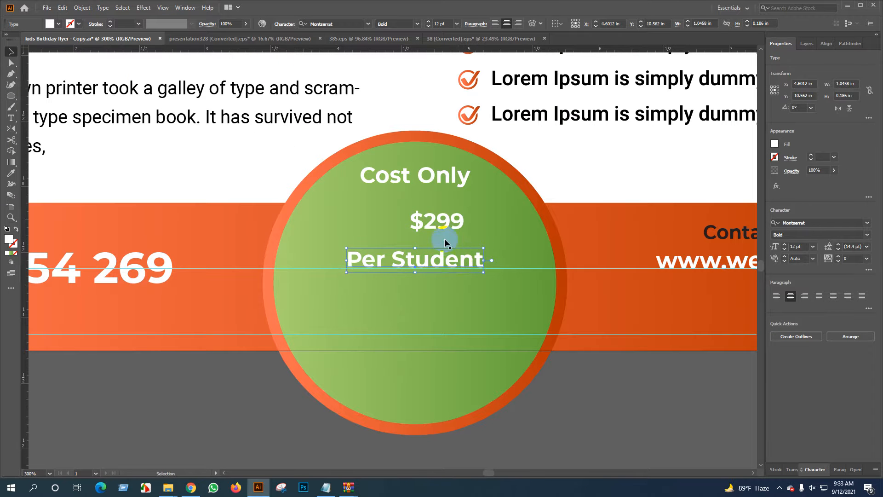
{"action": "left_click", "coordinate": [450, 221]}
{"action": "left_click_drag", "start_coordinate": [466, 210], "coordinate": [440, 217]}
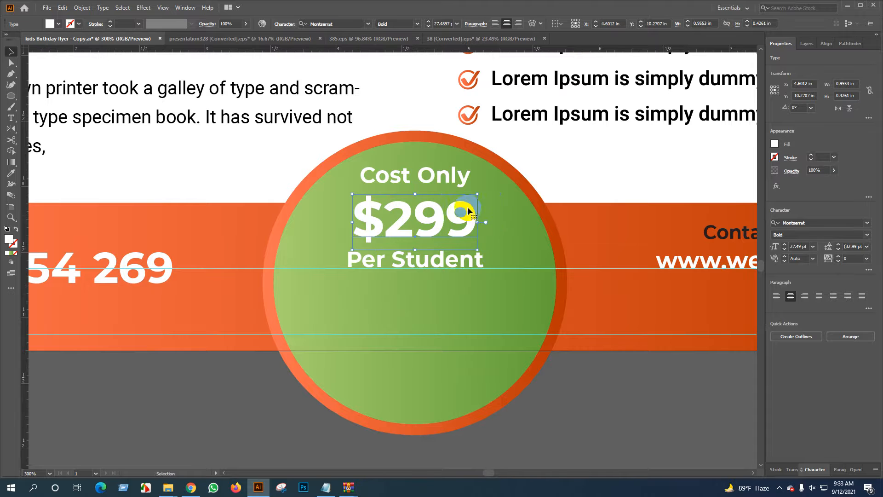
{"action": "left_click_drag", "start_coordinate": [478, 194], "coordinate": [514, 177]}
Nudge "$299" between "Cost Only" and "Per Student" to about X 4.615 in, Y 10.257 in.
{"action": "key", "text": "Right"}
{"action": "key", "text": "Right"}
{"action": "key", "text": "Right"}
{"action": "key", "text": "Right"}
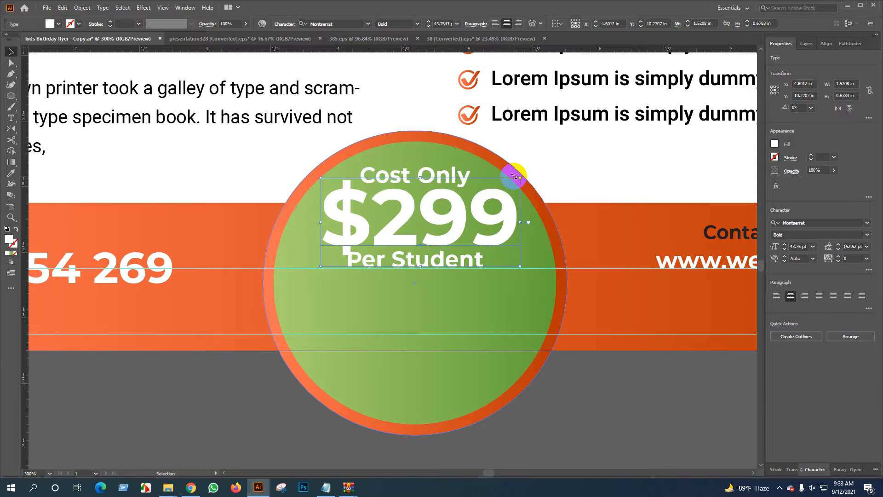
{"action": "key", "text": "Left"}
{"action": "key", "text": "Left"}
{"action": "key", "text": "Down"}
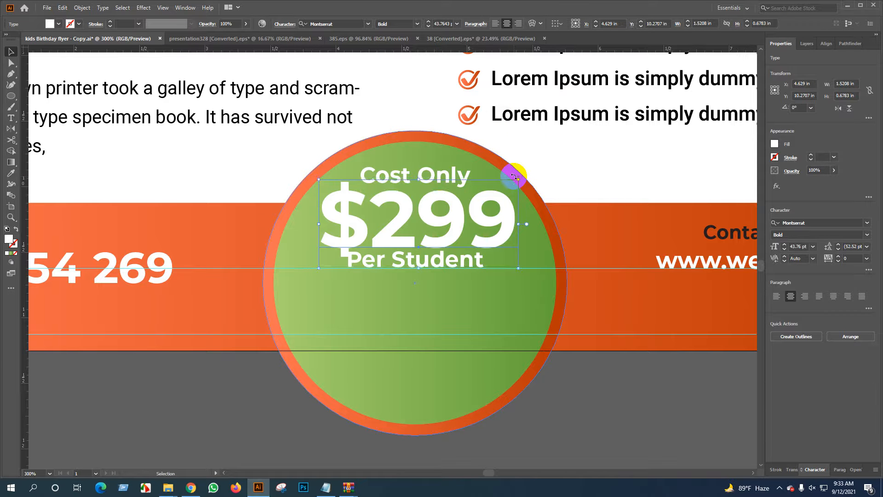
{"action": "key", "text": "Up"}
{"action": "key", "text": "Up"}
{"action": "key", "text": "Down"}
{"action": "key", "text": "Left"}
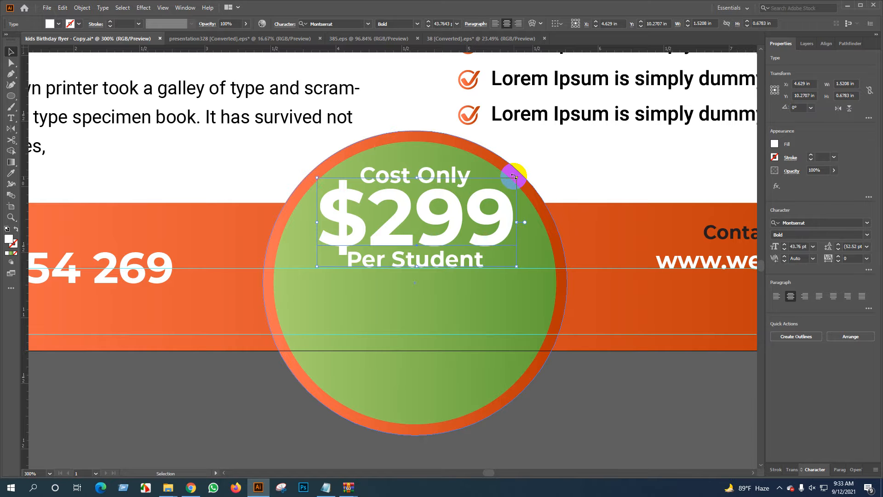
{"action": "key", "text": "Up"}
Try to sample the footer's orange gradient onto the live "$299" text with the Eyedropper.
{"action": "key", "text": "i"}
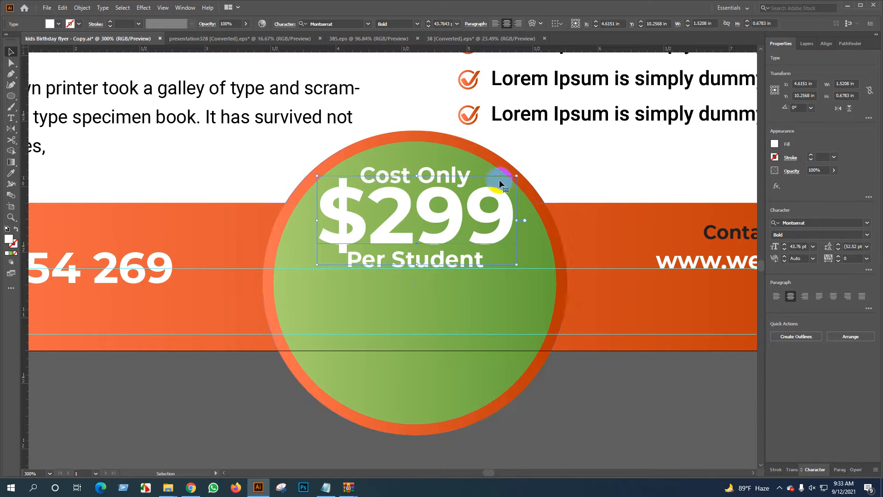
{"action": "left_click", "coordinate": [634, 283]}
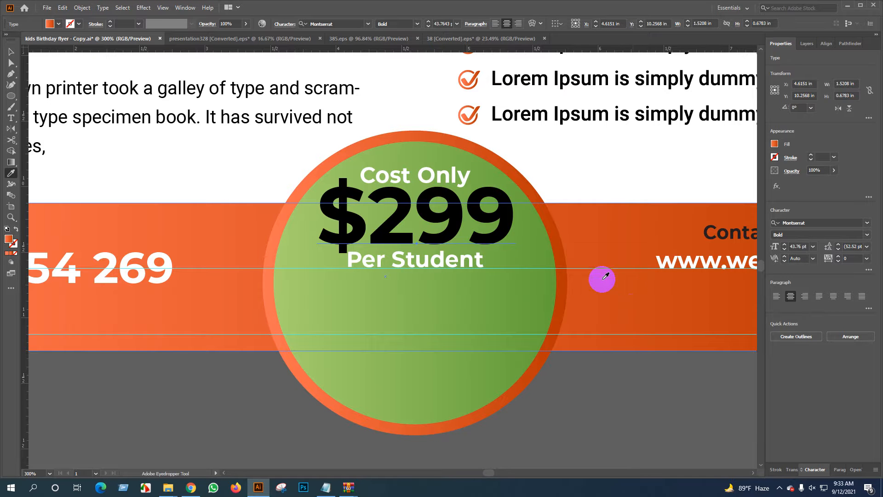
{"action": "key", "text": "v"}
Convert "$299" to outlines and fill it with the orange gradient sampled from the footer band.
{"action": "left_click", "coordinate": [363, 195]}
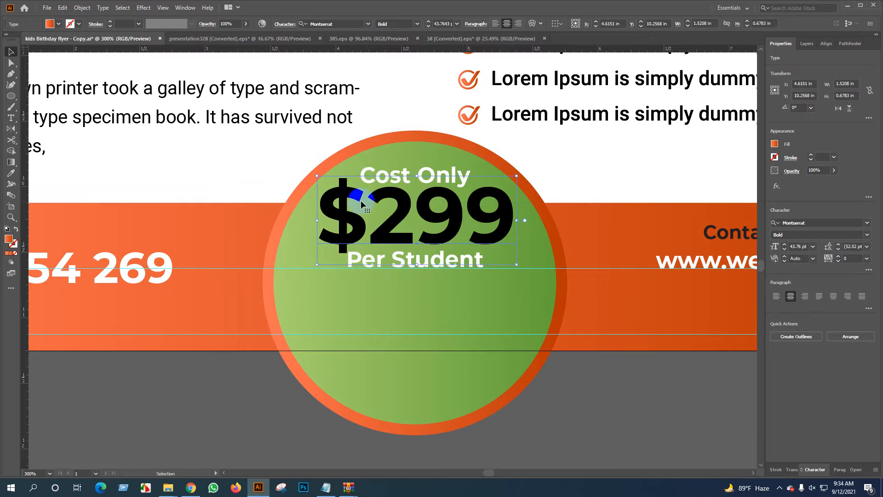
{"action": "right_click", "coordinate": [361, 190]}
{"action": "left_click", "coordinate": [412, 266]}
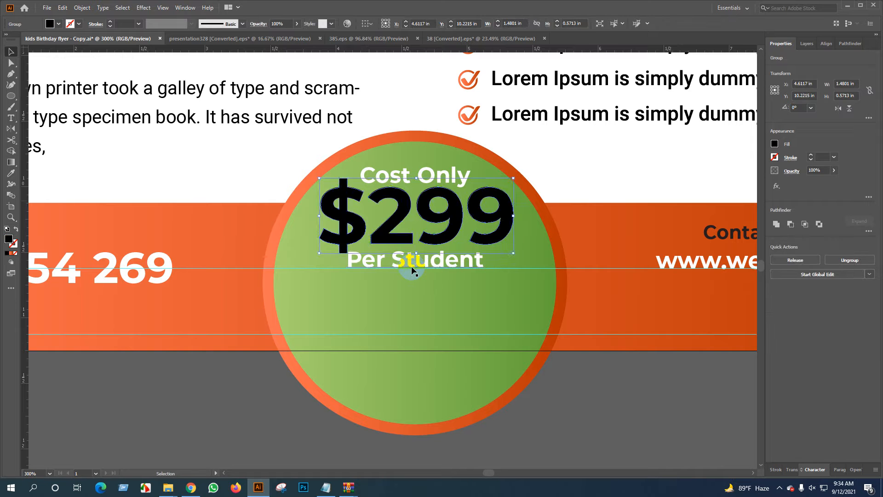
{"action": "key", "text": "i"}
{"action": "left_click", "coordinate": [624, 307]}
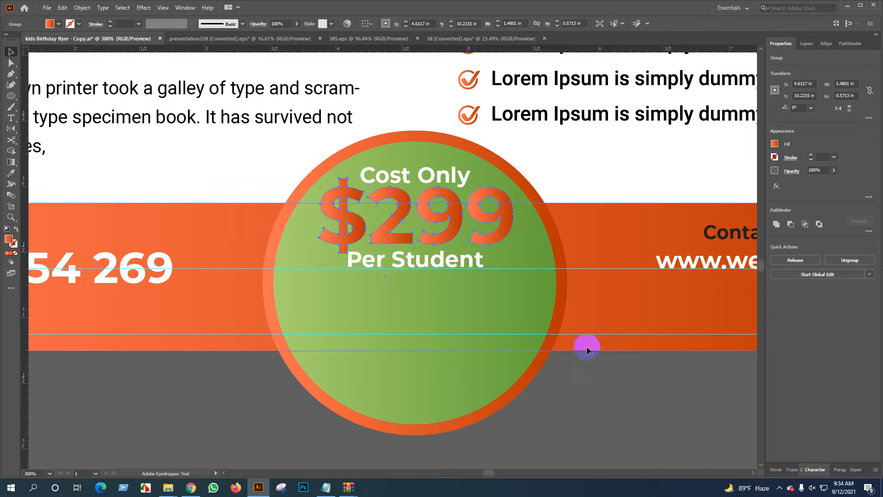
{"action": "key", "text": "v"}
Scale the outlined "$299" down from its center to about 1.30 in wide and nudge "Cost Only" right and up above it.
{"action": "scroll", "coordinate": [467, 199], "scroll_direction": "up", "scroll_amount": 1}
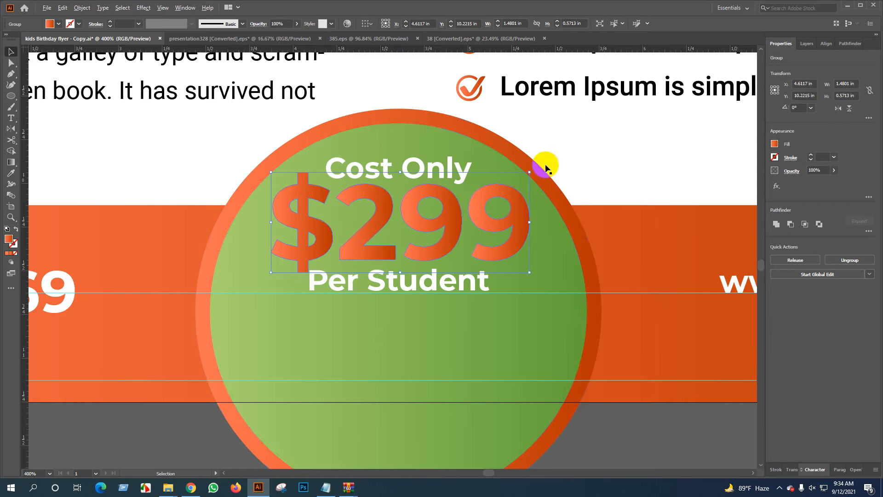
{"action": "left_click_drag", "start_coordinate": [528, 173], "coordinate": [525, 178]}
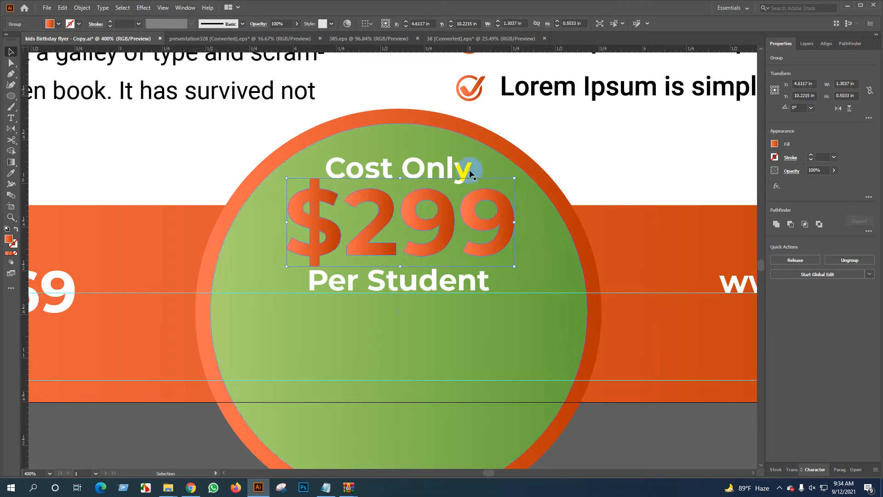
{"action": "left_click", "coordinate": [449, 168]}
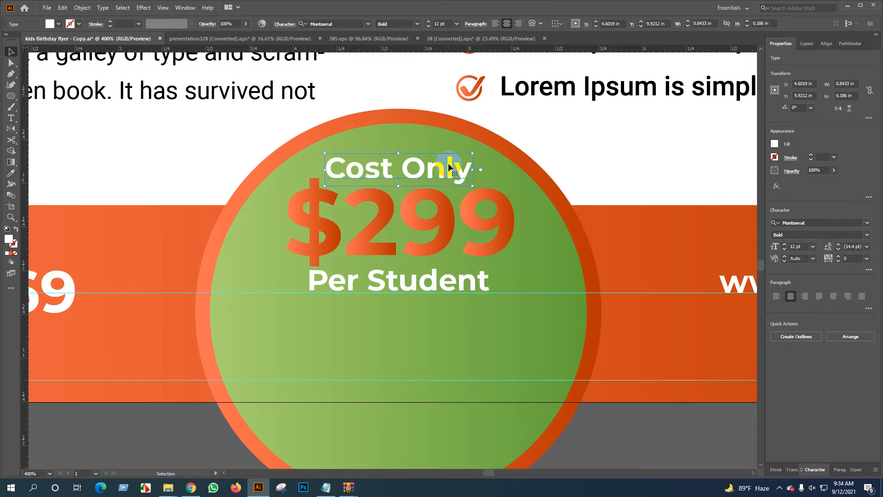
{"action": "key", "text": "Right"}
{"action": "key", "text": "Right"}
{"action": "key", "text": "Down"}
{"action": "key", "text": "Down"}
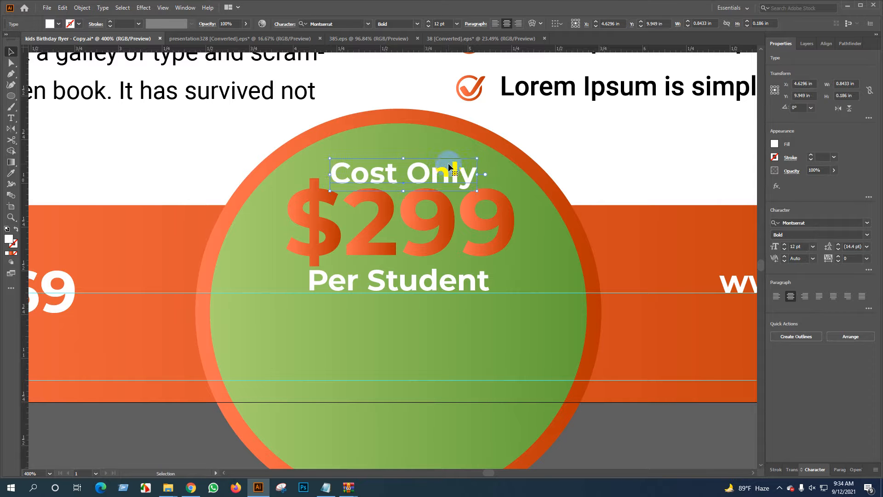
{"action": "key", "text": "Up"}
{"action": "key", "text": "Up"}
{"action": "key", "text": "Up"}
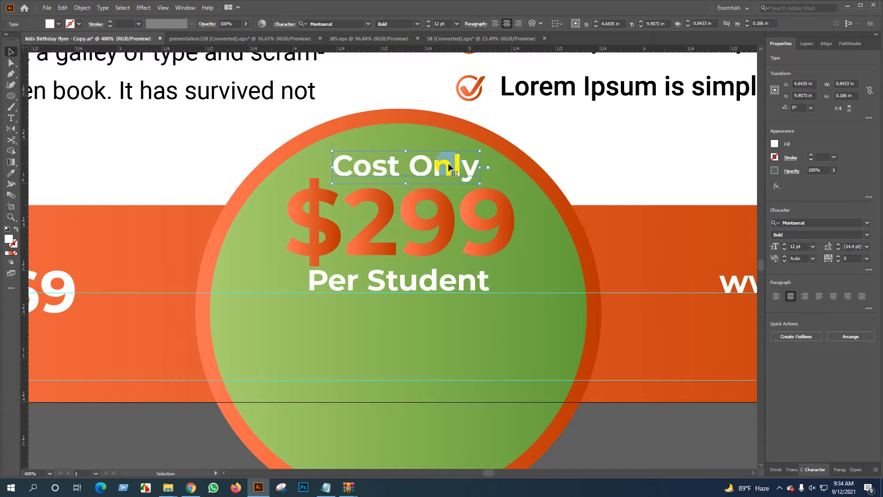
Convert the "Per Student" text to outlines.
{"action": "left_click", "coordinate": [416, 287]}
{"action": "right_click", "coordinate": [418, 282]}
{"action": "left_click", "coordinate": [451, 345]}
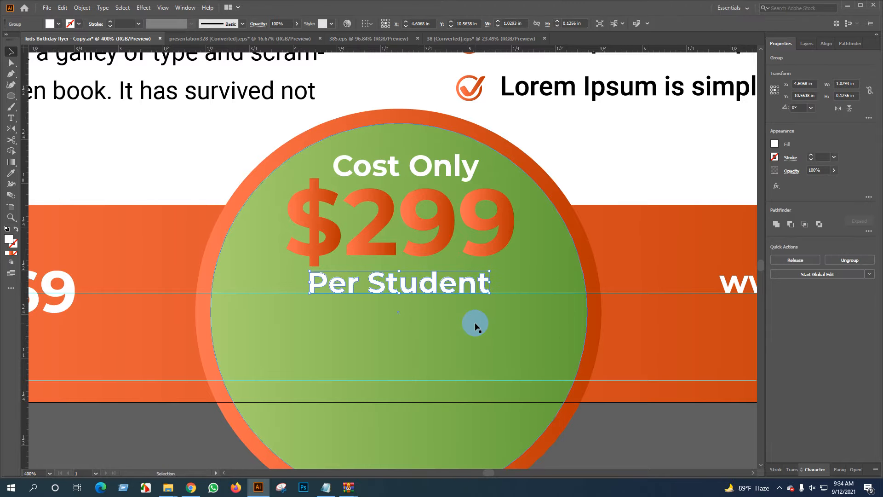
Nudge the outlined "Per Student" right and up beneath "$299" to about X 4.704 in, Y 10.536 in.
{"action": "key", "text": "Right"}
{"action": "key", "text": "Right"}
{"action": "key", "text": "Up"}
{"action": "key", "text": "Right"}
{"action": "key", "text": "Right"}
{"action": "key", "text": "Right"}
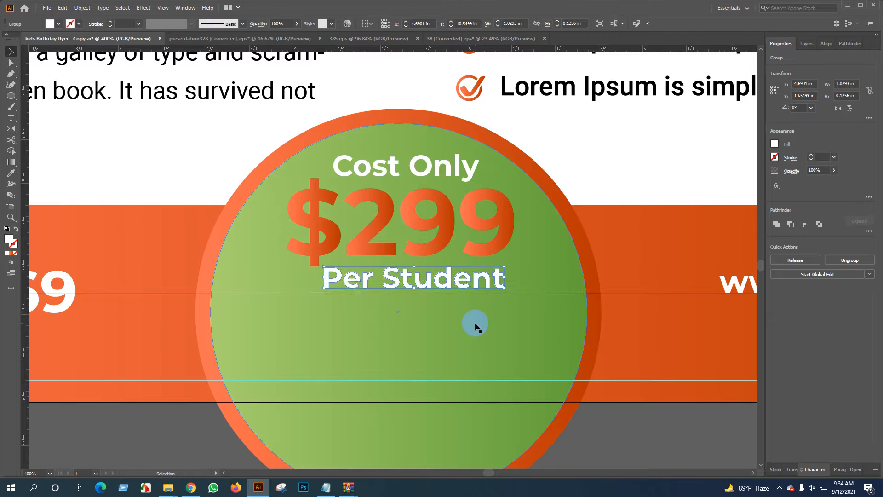
{"action": "key", "text": "Up"}
{"action": "key", "text": "Right"}
{"action": "key", "text": "Up"}
{"action": "key", "text": "Right"}
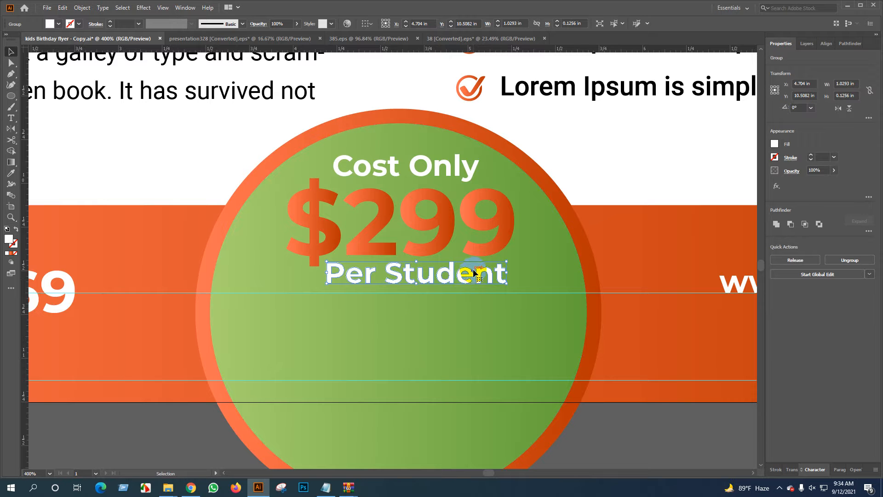
{"action": "key", "text": "Down"}
{"action": "key", "text": "Down"}
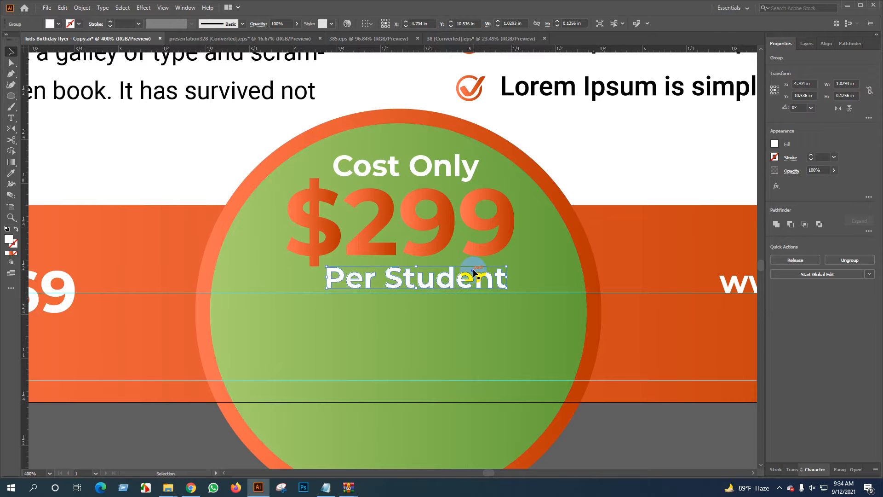
Nudge "$299" and "Per Student" down together slightly, and nudge "Cost Only" up to about Y 9.893 in.
{"action": "left_click", "coordinate": [503, 231], "text": "shift"}
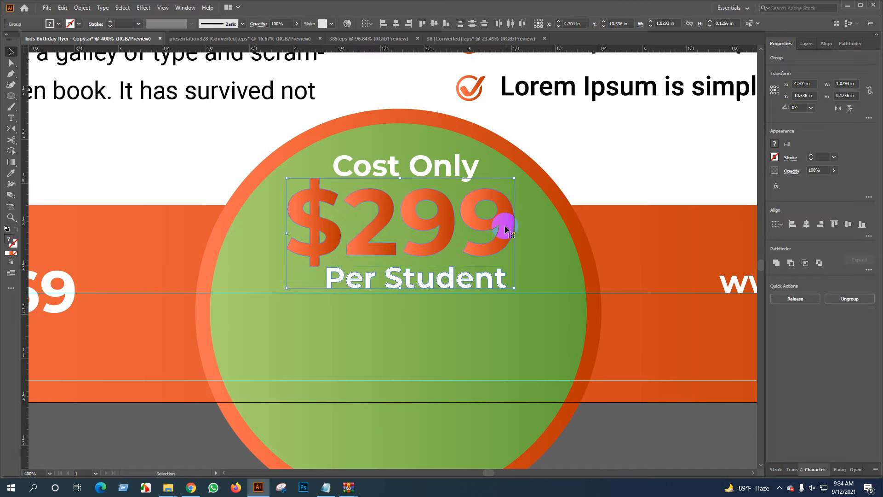
{"action": "key", "text": "Down"}
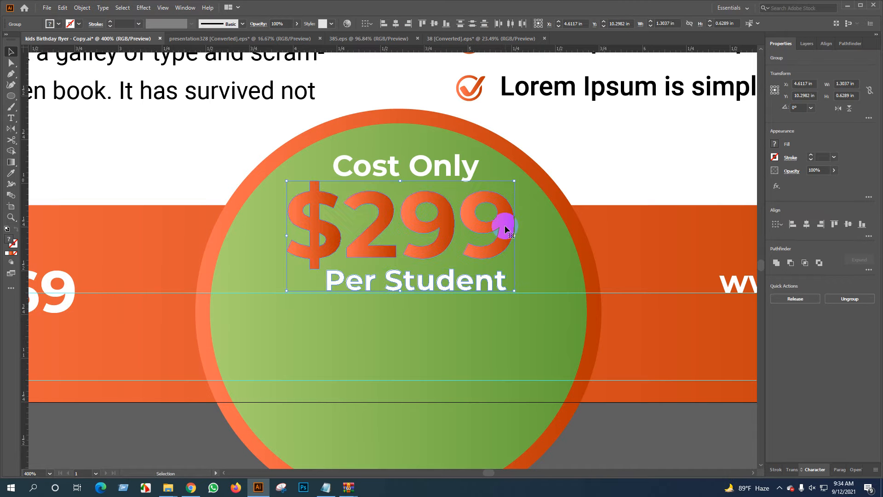
{"action": "left_click", "coordinate": [453, 171]}
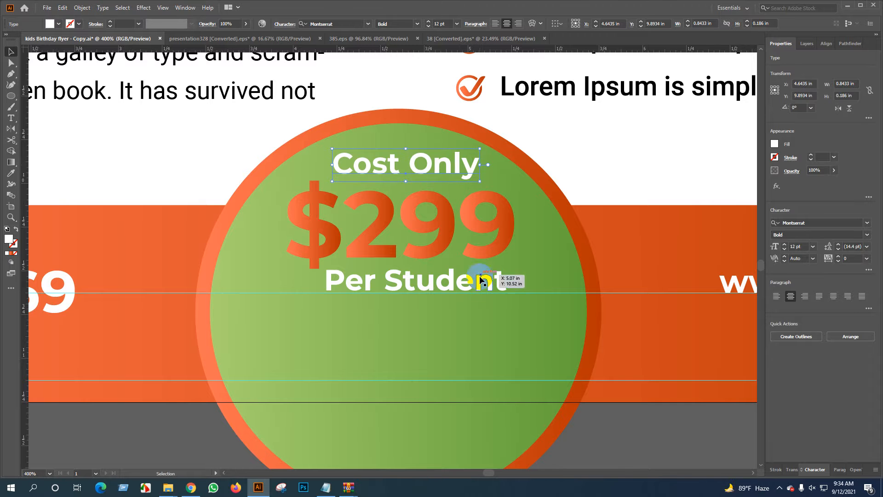
Set the fill of both "Cost Only" and "Per Student" to black.
{"action": "left_click", "coordinate": [453, 273], "text": "shift"}
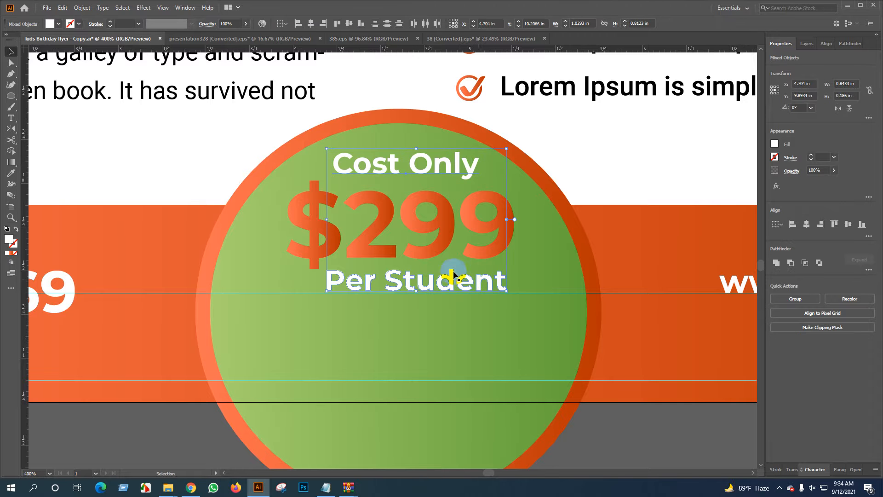
{"action": "left_click", "coordinate": [48, 24]}
{"action": "left_click", "coordinate": [25, 39]}
{"action": "left_click", "coordinate": [534, 439]}
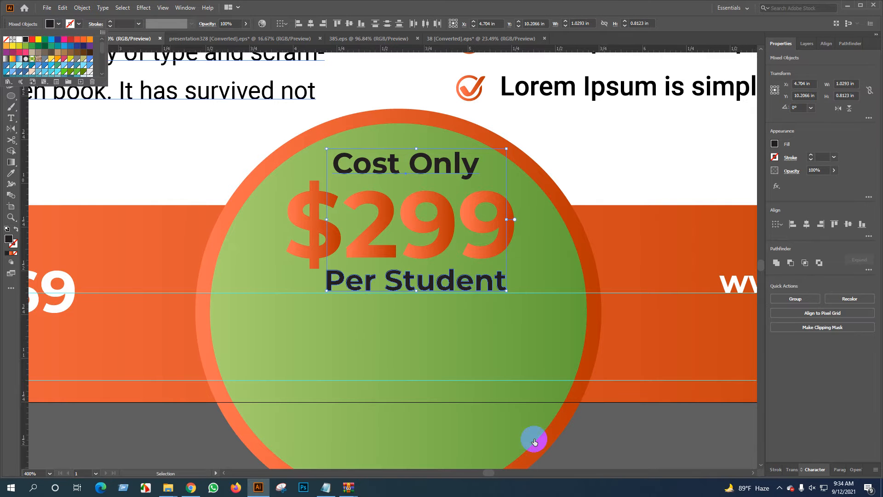
{"action": "scroll", "coordinate": [479, 305], "scroll_direction": "down", "scroll_amount": 2}
{"action": "left_click", "coordinate": [577, 427]}
{"action": "scroll", "coordinate": [571, 419], "scroll_direction": "down", "scroll_amount": 2}
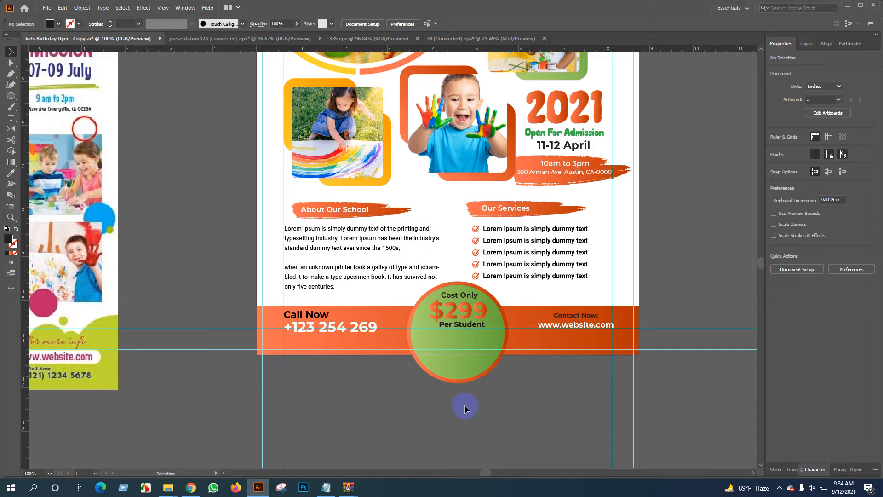
Group the green circle, orange ring and three cost texts, leaving the "About Our School" text out.
{"action": "left_click_drag", "start_coordinate": [465, 406], "coordinate": [442, 298]}
{"action": "left_click", "coordinate": [388, 228], "text": "shift"}
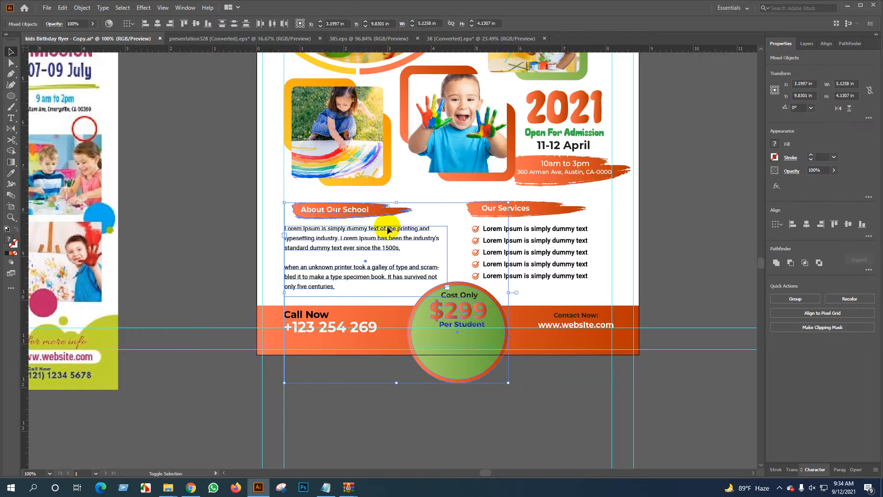
{"action": "left_click", "coordinate": [474, 375]}
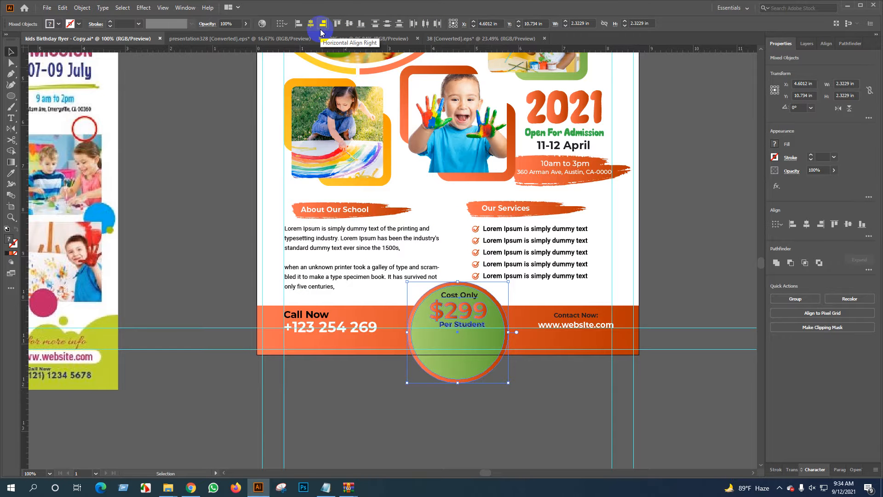
{"action": "key", "text": "a"}
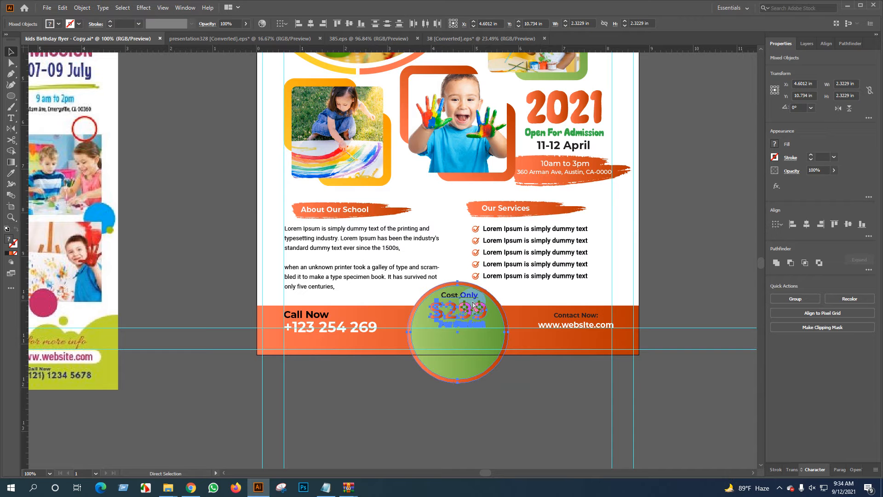
{"action": "key", "text": "v"}
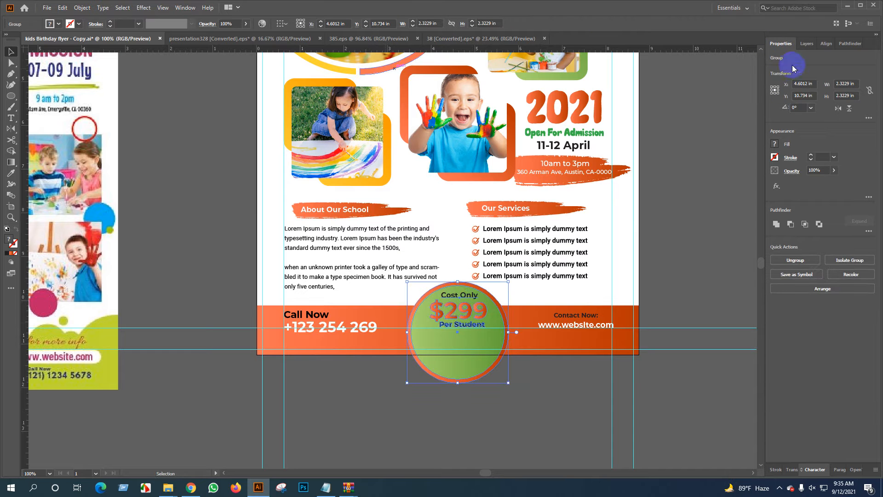
Center the grouped $299 badge horizontally on the artboard, using Align to Artboard.
{"action": "left_click", "coordinate": [827, 43]}
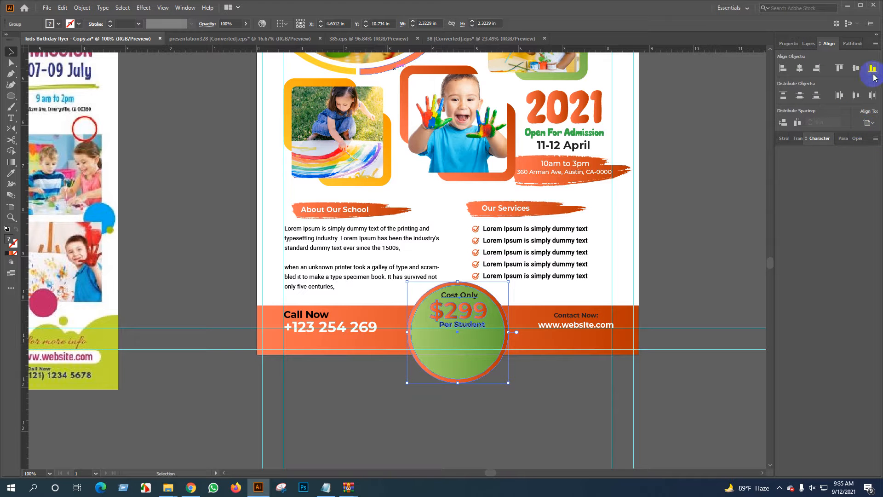
{"action": "left_click", "coordinate": [876, 43]}
{"action": "left_click", "coordinate": [851, 153]}
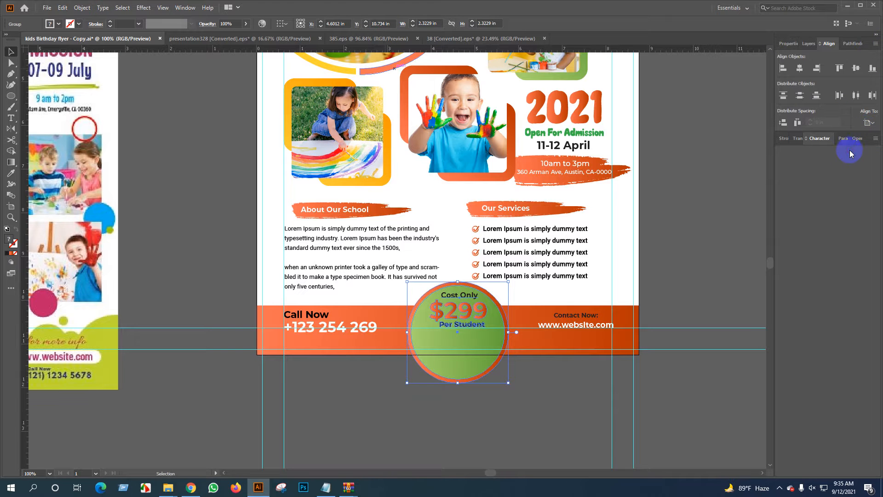
{"action": "left_click", "coordinate": [869, 123]}
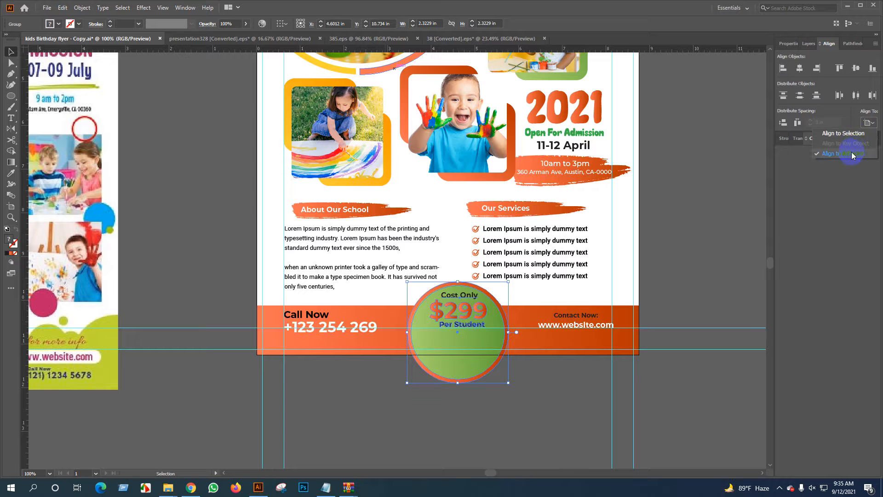
{"action": "left_click", "coordinate": [852, 155]}
{"action": "left_click", "coordinate": [800, 69]}
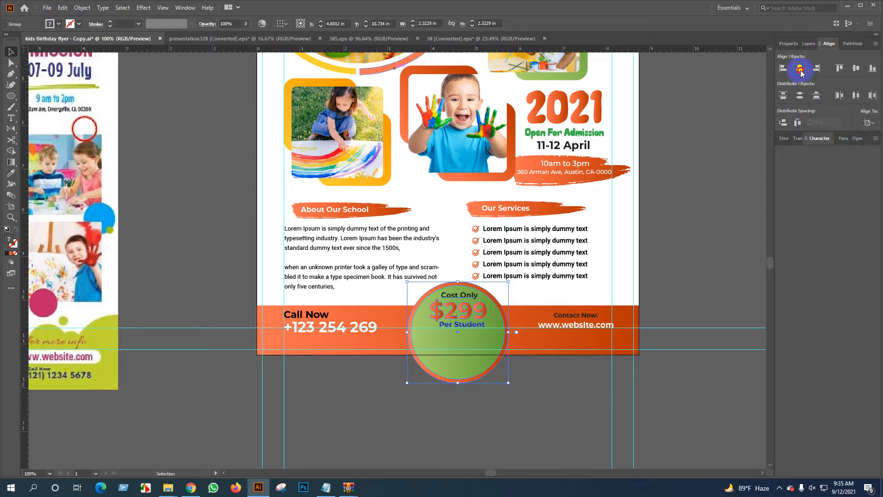
{"action": "left_click", "coordinate": [869, 123]}
{"action": "left_click", "coordinate": [846, 133]}
{"action": "left_click", "coordinate": [877, 122]}
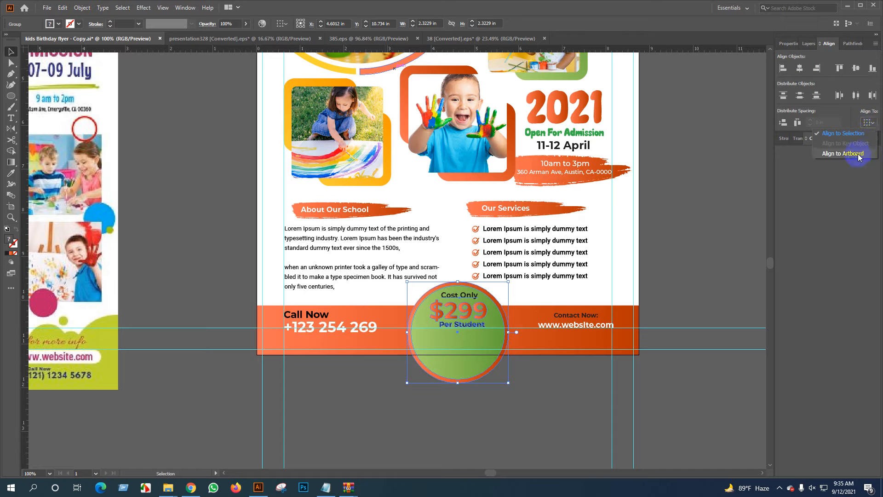
{"action": "left_click", "coordinate": [843, 154]}
{"action": "left_click", "coordinate": [801, 69]}
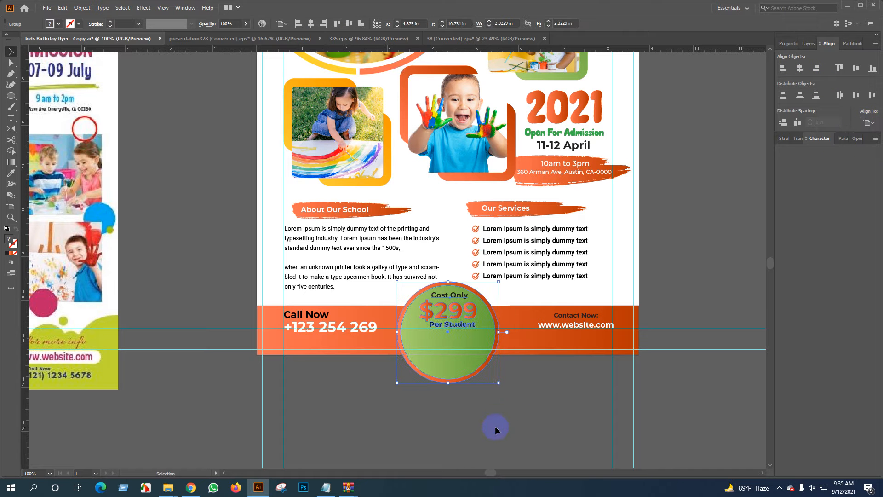
{"action": "left_click", "coordinate": [500, 421]}
{"action": "scroll", "coordinate": [458, 387], "scroll_direction": "up", "scroll_amount": 1}
{"action": "left_click", "coordinate": [451, 363]}
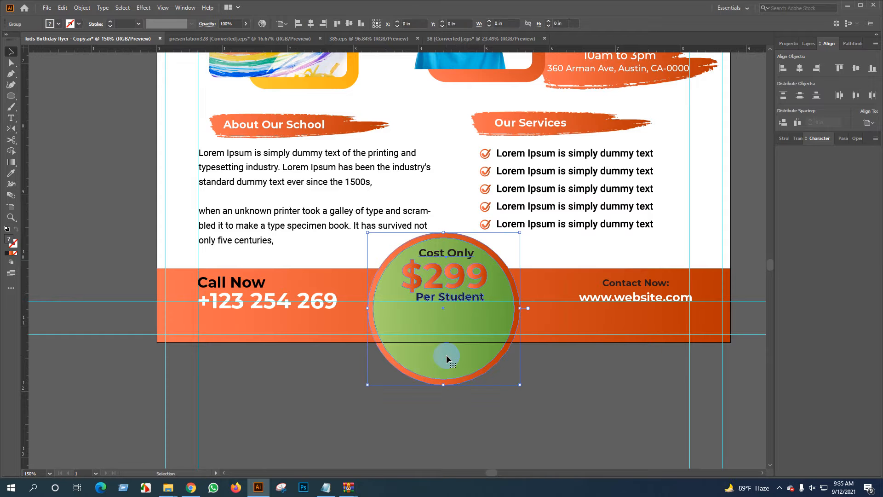
{"action": "left_click", "coordinate": [612, 393]}
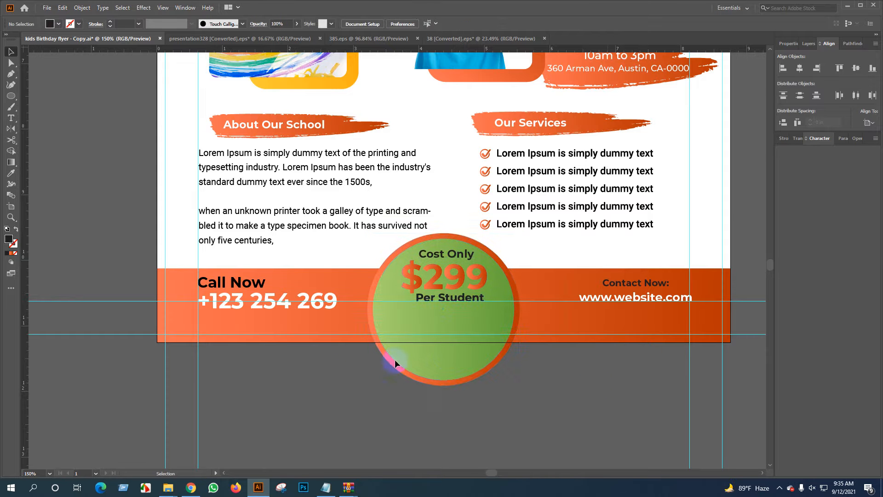
Move "Call Now" and the phone number up together slightly within the orange footer.
{"action": "left_click_drag", "start_coordinate": [343, 341], "coordinate": [445, 436]}
{"action": "scroll", "coordinate": [478, 363], "scroll_direction": "down", "scroll_amount": 3}
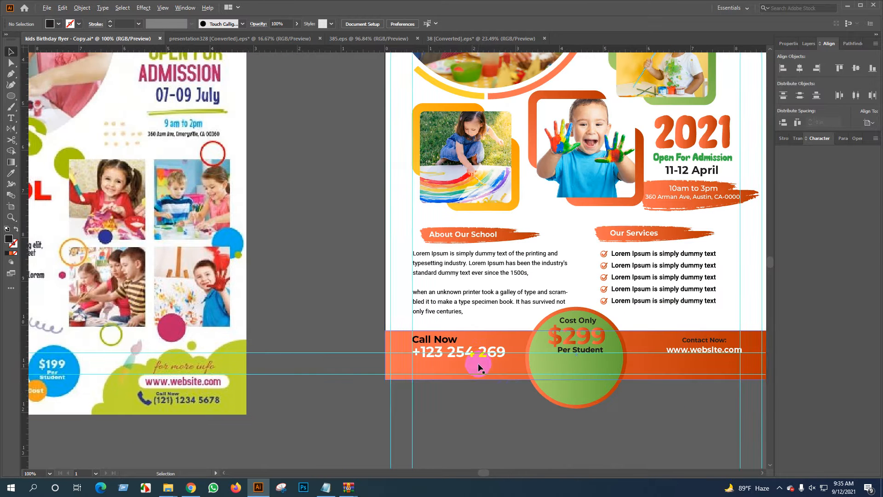
{"action": "scroll", "coordinate": [385, 360], "scroll_direction": "up", "scroll_amount": 4}
{"action": "scroll", "coordinate": [372, 346], "scroll_direction": "up", "scroll_amount": 1}
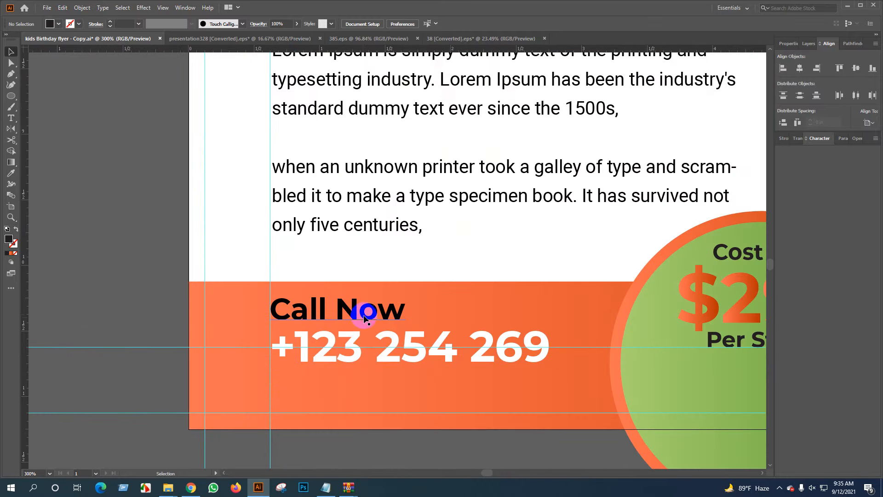
{"action": "left_click", "coordinate": [364, 313]}
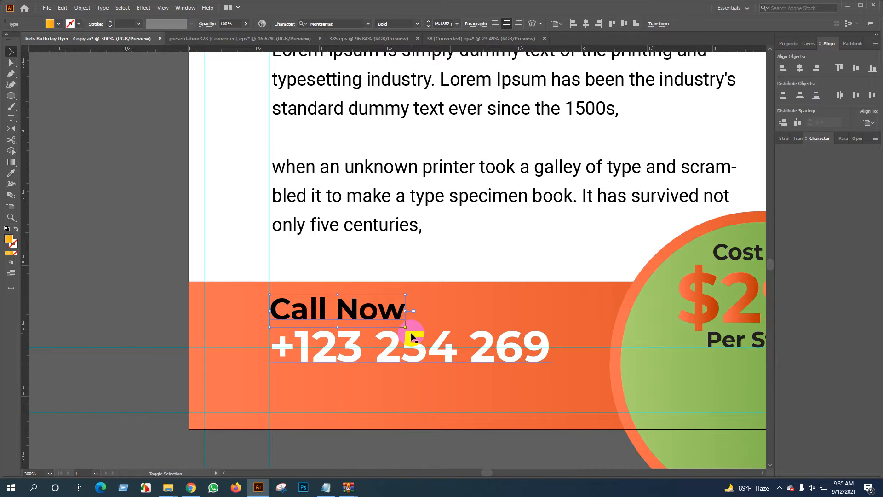
{"action": "left_click", "coordinate": [410, 336], "text": "shift"}
{"action": "key", "text": "shift+Up"}
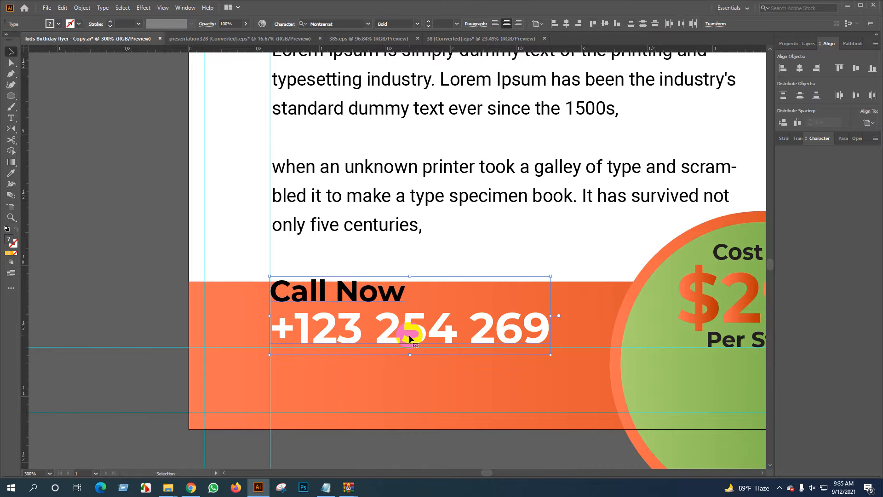
{"action": "key", "text": "Down"}
{"action": "key", "text": "Down"}
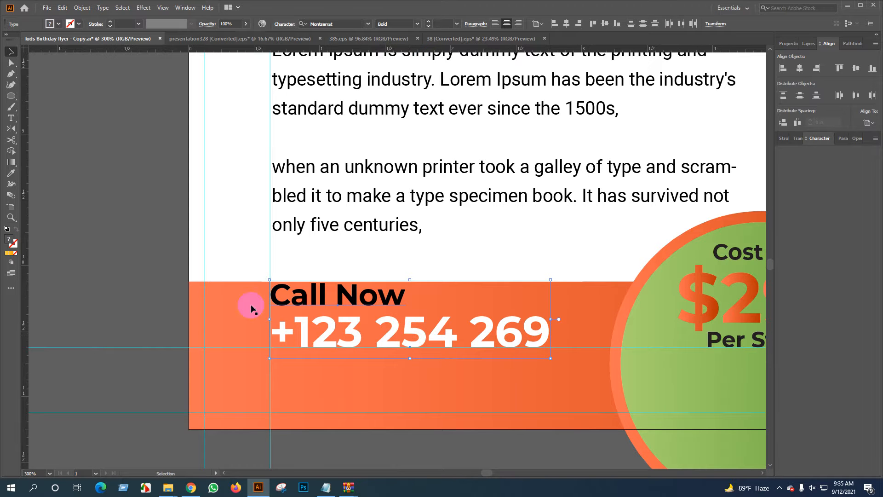
Scale the footer's phone number down to about 20.3 pt, keeping its start at the margin guide.
{"action": "left_click", "coordinate": [158, 269]}
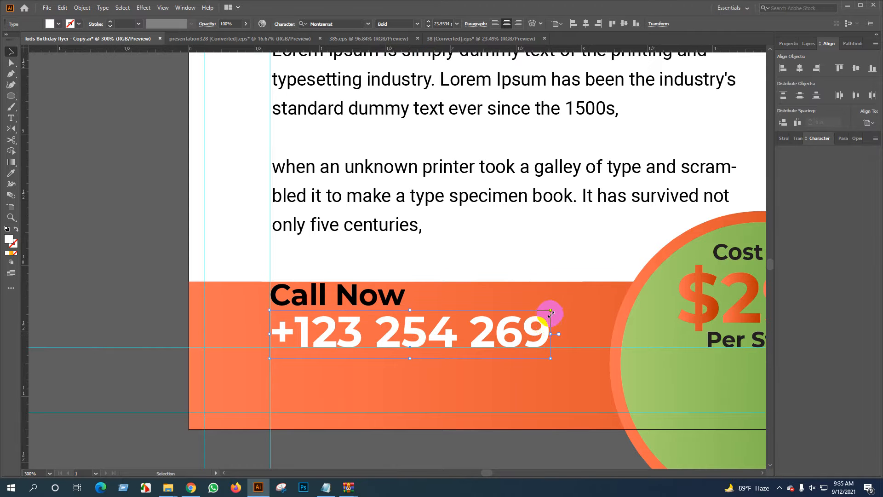
{"action": "left_click_drag", "start_coordinate": [551, 311], "coordinate": [532, 321]}
{"action": "left_click", "coordinate": [532, 318]}
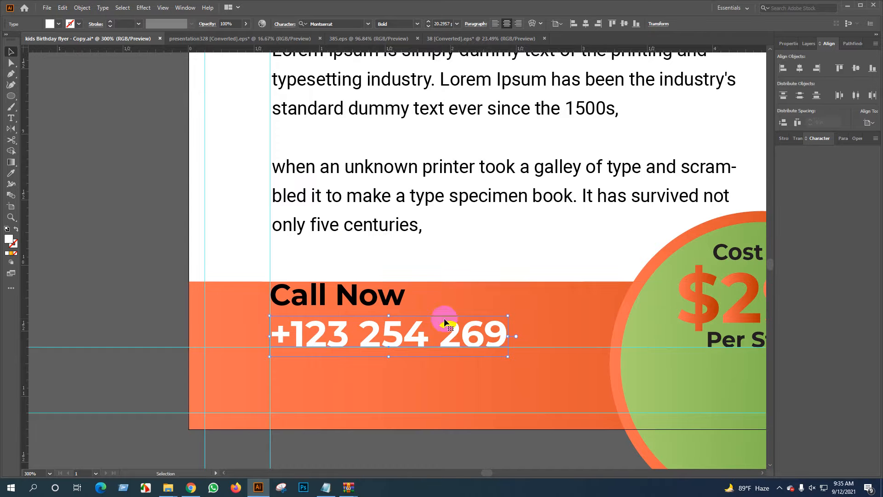
Scale "Call Now" down to about 13.35 pt and nudge it down to sit just above the phone number.
{"action": "left_click", "coordinate": [397, 299]}
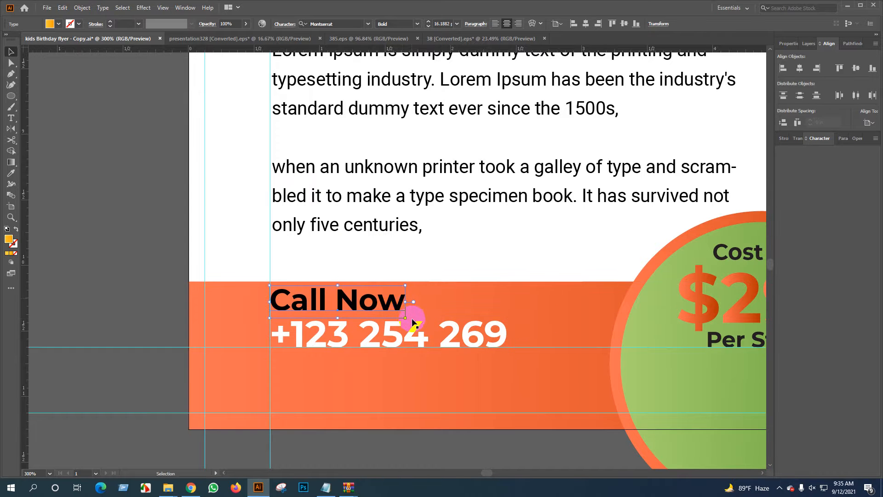
{"action": "scroll", "coordinate": [400, 304], "scroll_direction": "up", "scroll_amount": 2}
{"action": "left_click_drag", "start_coordinate": [415, 321], "coordinate": [367, 311]}
{"action": "key", "text": "Up"}
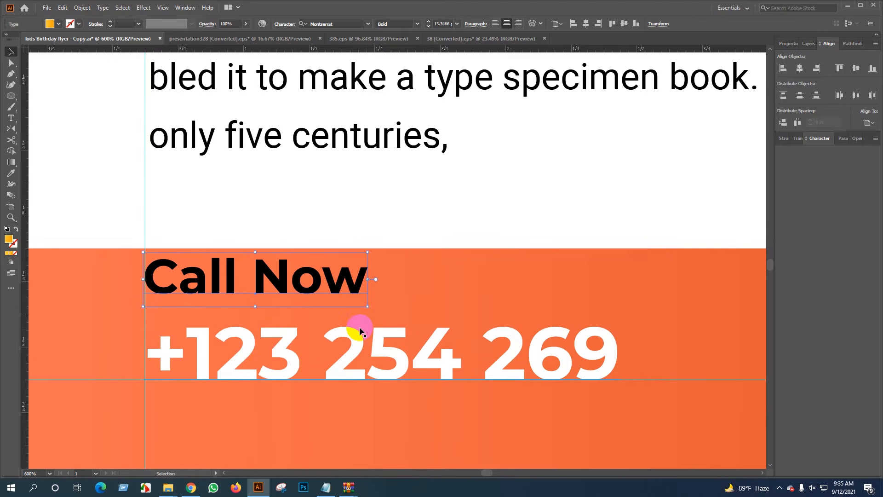
{"action": "key", "text": "Down"}
{"action": "key", "text": "Down"}
{"action": "key", "text": "Down"}
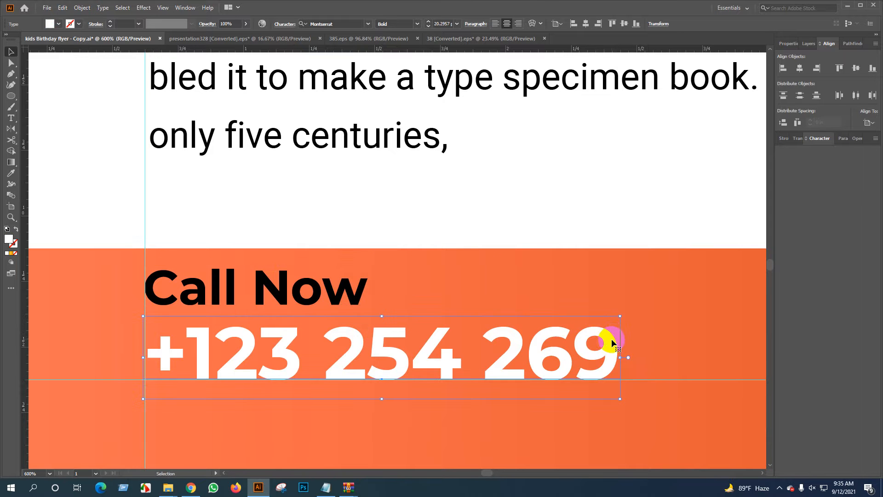
Enlarge the footer's phone number slightly to about 21 pt.
{"action": "left_click_drag", "start_coordinate": [620, 316], "coordinate": [638, 300]}
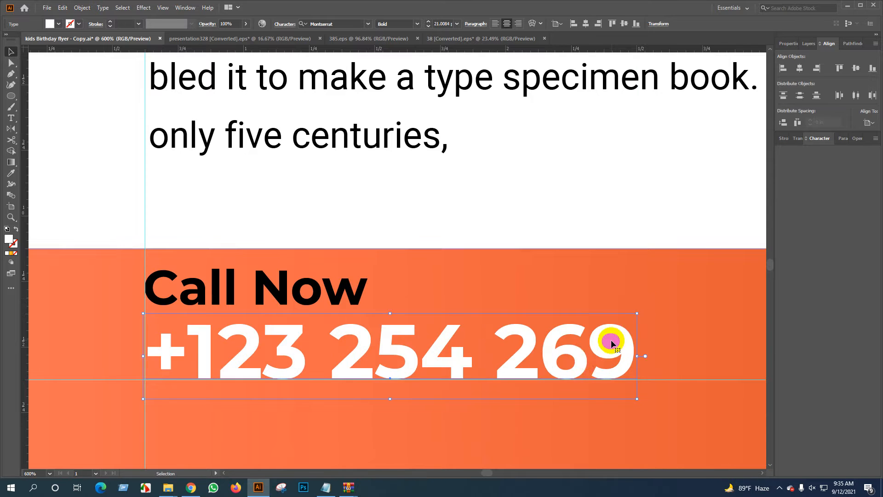
{"action": "scroll", "coordinate": [589, 358], "scroll_direction": "down", "scroll_amount": 3}
{"action": "left_click", "coordinate": [310, 321]}
{"action": "scroll", "coordinate": [382, 335], "scroll_direction": "down", "scroll_amount": 2}
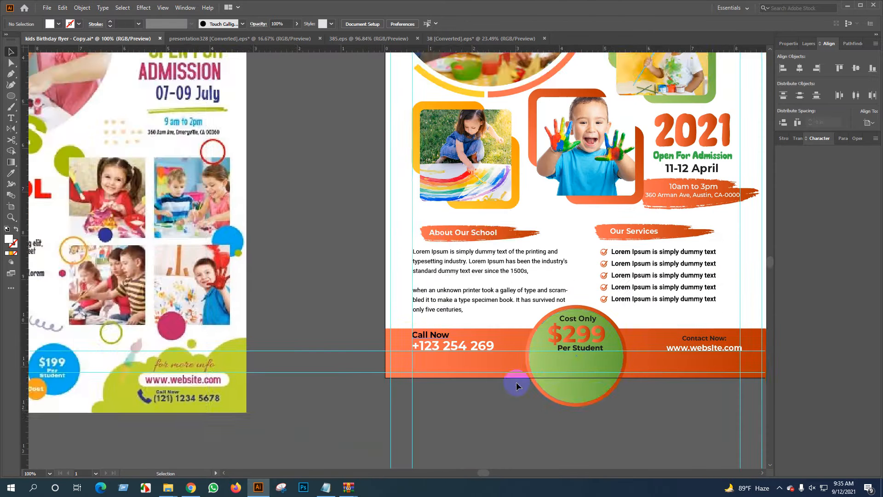
Draw a white rectangle about 7.04 × 6.71 in, starting at the artboard's upper-left corner.
{"action": "left_click_drag", "start_coordinate": [598, 394], "coordinate": [420, 366]}
{"action": "scroll", "coordinate": [504, 371], "scroll_direction": "down", "scroll_amount": 1}
{"action": "left_click_drag", "start_coordinate": [623, 295], "coordinate": [566, 322]}
{"action": "scroll", "coordinate": [567, 352], "scroll_direction": "down", "scroll_amount": 1}
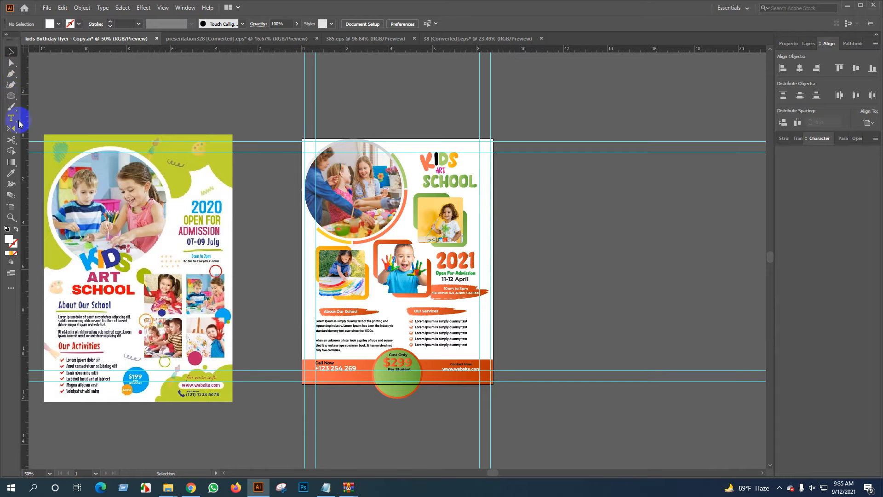
{"action": "left_click_drag", "start_coordinate": [11, 97], "coordinate": [54, 95]}
{"action": "scroll", "coordinate": [335, 177], "scroll_direction": "up", "scroll_amount": 2}
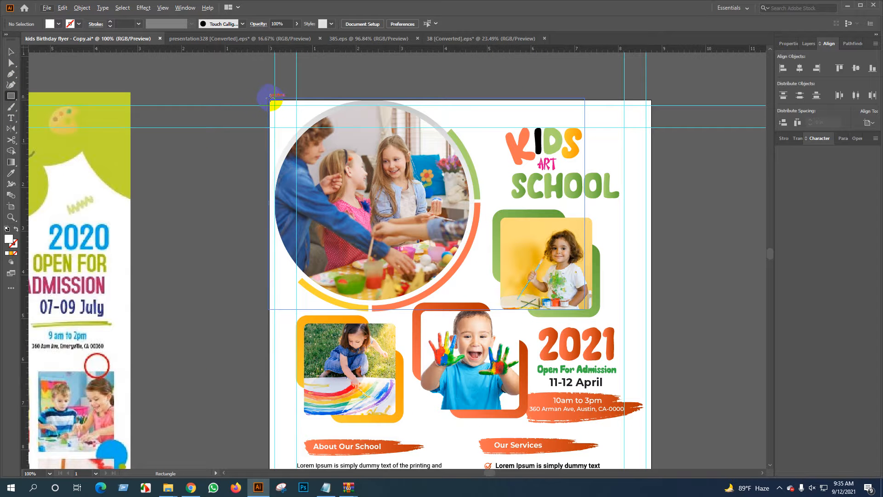
{"action": "left_click_drag", "start_coordinate": [271, 98], "coordinate": [578, 362]}
{"action": "scroll", "coordinate": [279, 93], "scroll_direction": "up", "scroll_amount": 2}
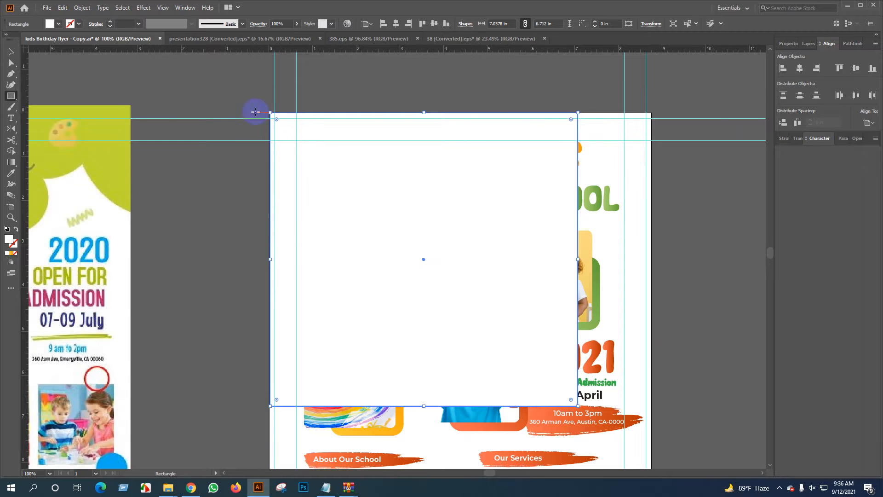
{"action": "key", "text": "v"}
{"action": "scroll", "coordinate": [270, 108], "scroll_direction": "up", "scroll_amount": 7}
{"action": "left_click_drag", "start_coordinate": [309, 226], "coordinate": [304, 195]}
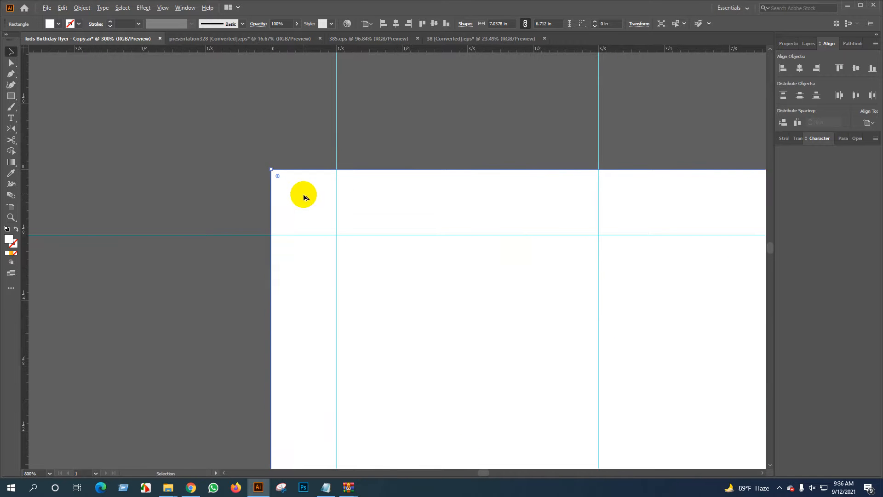
Stretch the white rectangle to the artboard's opposite corner so it covers the full 8.75 × 11.25 in.
{"action": "scroll", "coordinate": [304, 194], "scroll_direction": "down", "scroll_amount": 8}
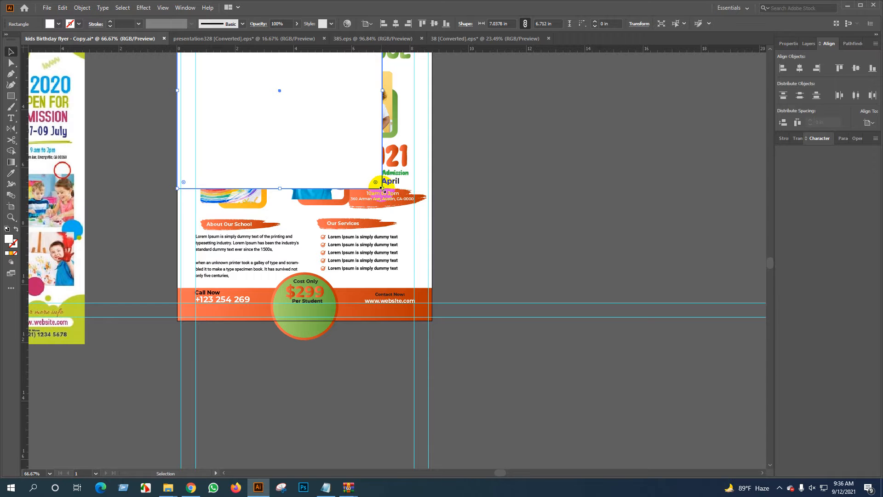
{"action": "left_click_drag", "start_coordinate": [382, 188], "coordinate": [430, 317]}
{"action": "scroll", "coordinate": [430, 313], "scroll_direction": "up", "scroll_amount": 8}
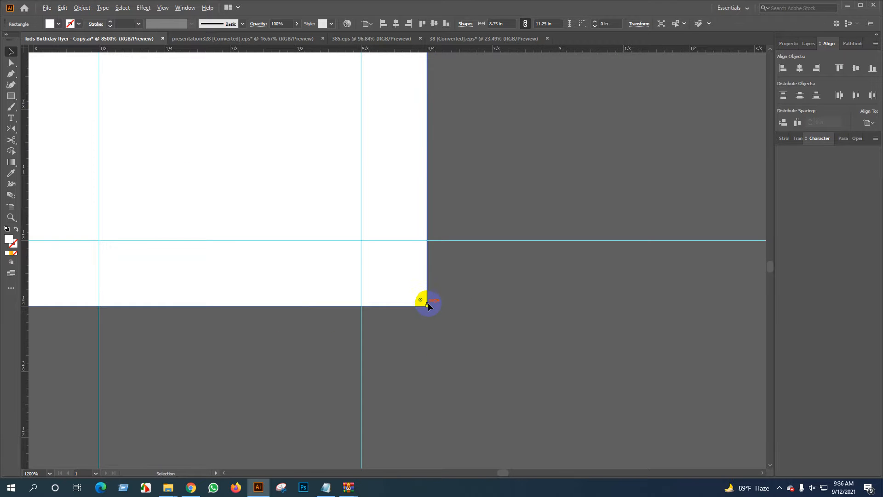
{"action": "scroll", "coordinate": [428, 304], "scroll_direction": "down", "scroll_amount": 10}
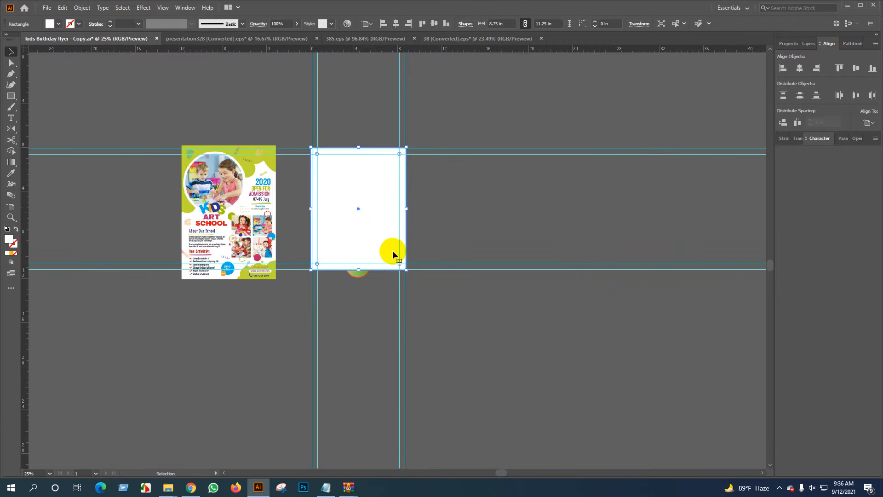
Place a copy of the white rectangle well to the right of the flyer and send the original to the back.
{"action": "left_click_drag", "start_coordinate": [363, 207], "coordinate": [638, 205]}
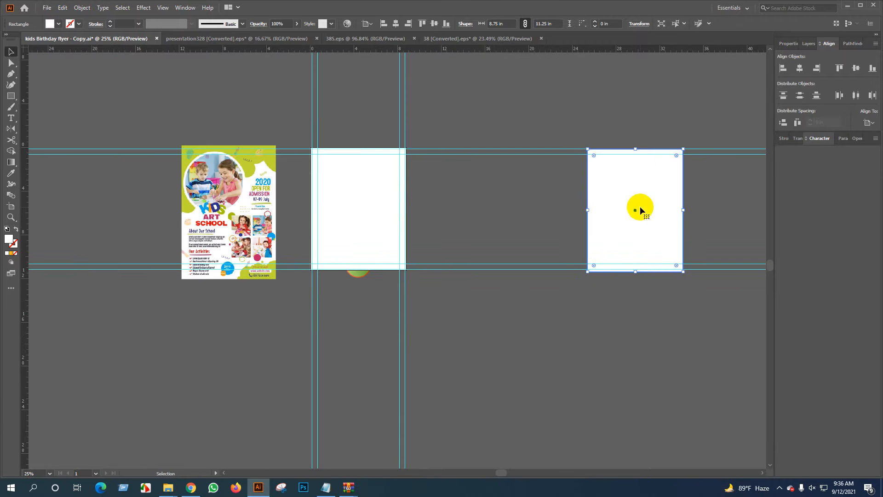
{"action": "right_click", "coordinate": [368, 187]}
{"action": "mouse_move", "coordinate": [423, 341]}
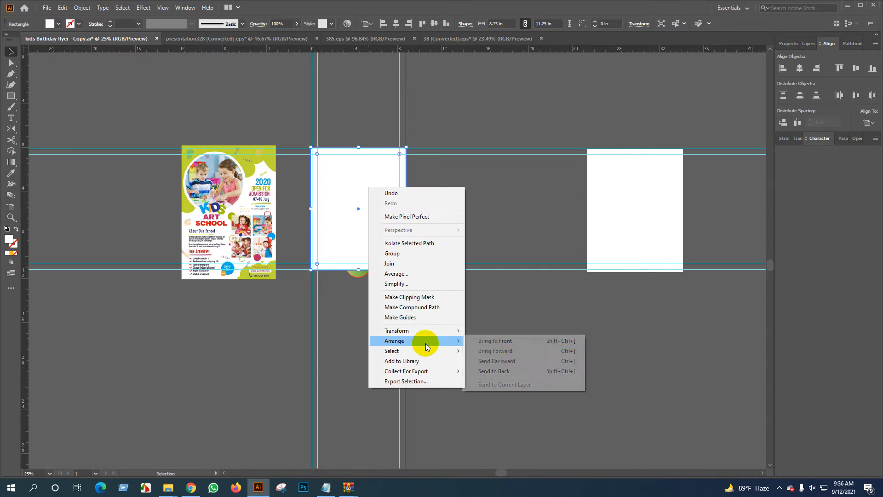
{"action": "left_click", "coordinate": [506, 371]}
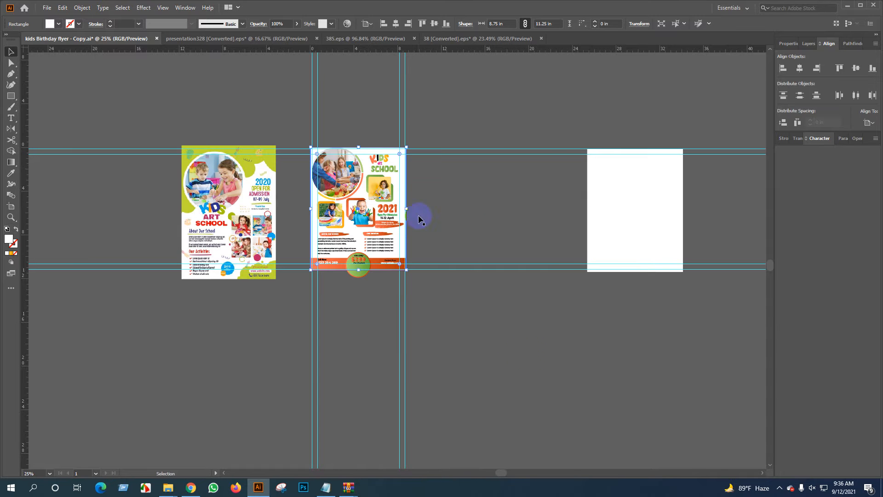
Open the fill swatches for the full-page background rectangle and enlarge the swatch list to show many more colors.
{"action": "left_click", "coordinate": [55, 26]}
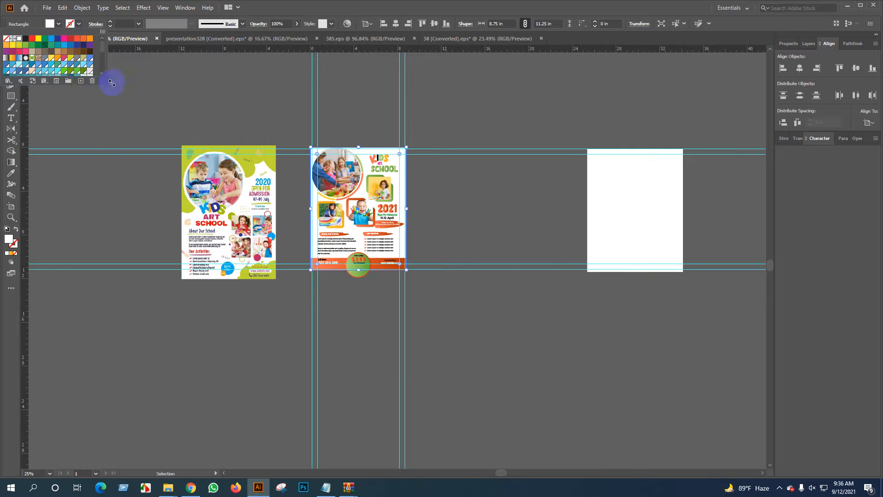
{"action": "left_click", "coordinate": [108, 87]}
{"action": "left_click", "coordinate": [58, 28]}
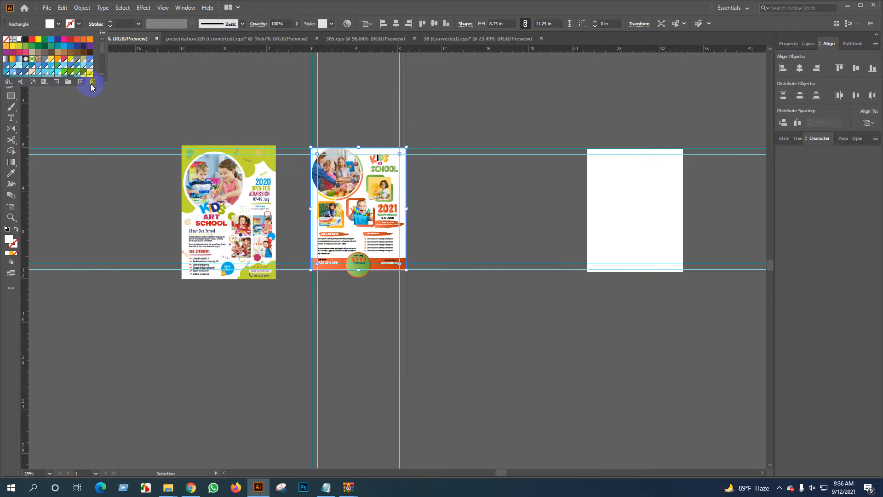
{"action": "left_click_drag", "start_coordinate": [104, 84], "coordinate": [132, 239]}
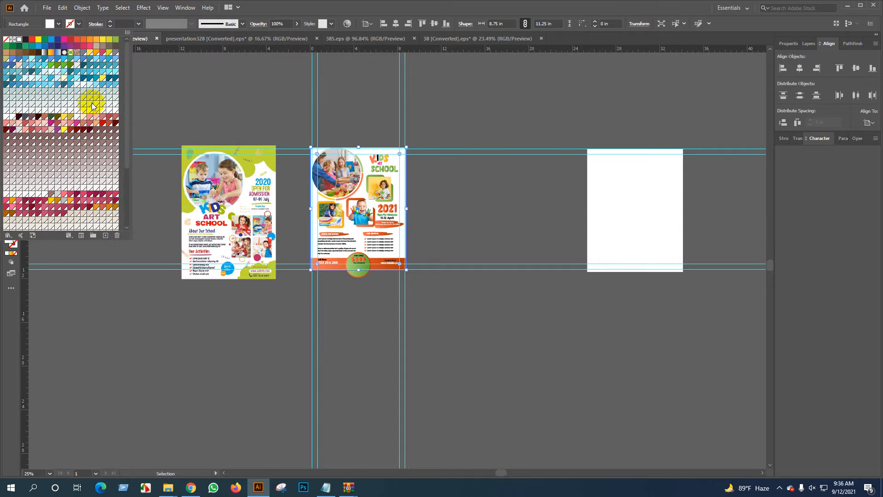
Try sky blue, pale blue, cream, golden orange and bright yellow fills on the full-page background rectangle.
{"action": "left_click", "coordinate": [96, 60]}
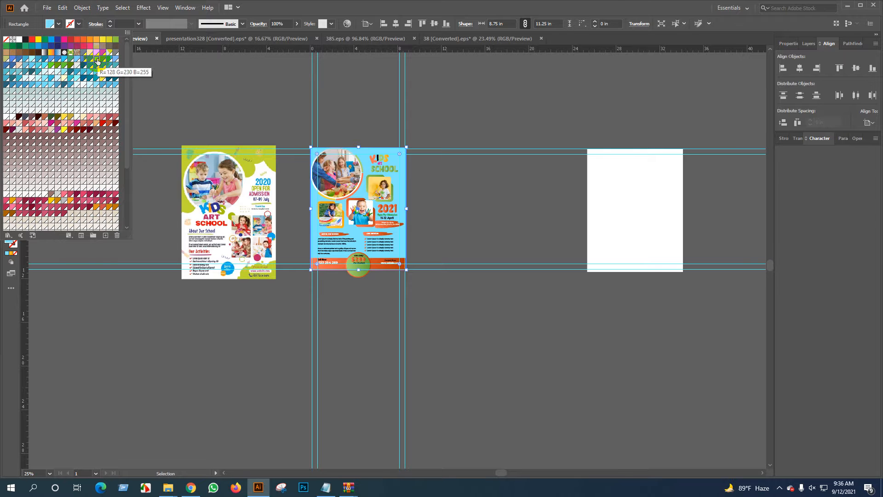
{"action": "left_click", "coordinate": [86, 94]}
{"action": "left_click", "coordinate": [70, 93]}
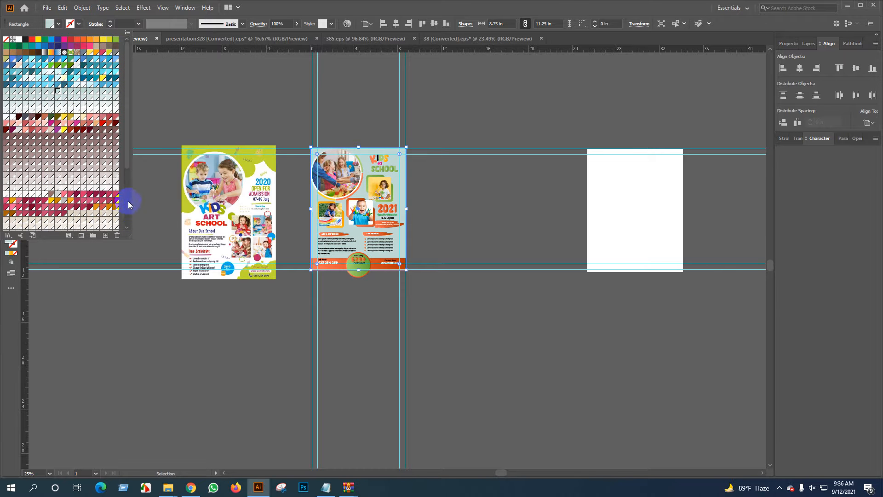
{"action": "scroll", "coordinate": [85, 175], "scroll_direction": "down", "scroll_amount": 5}
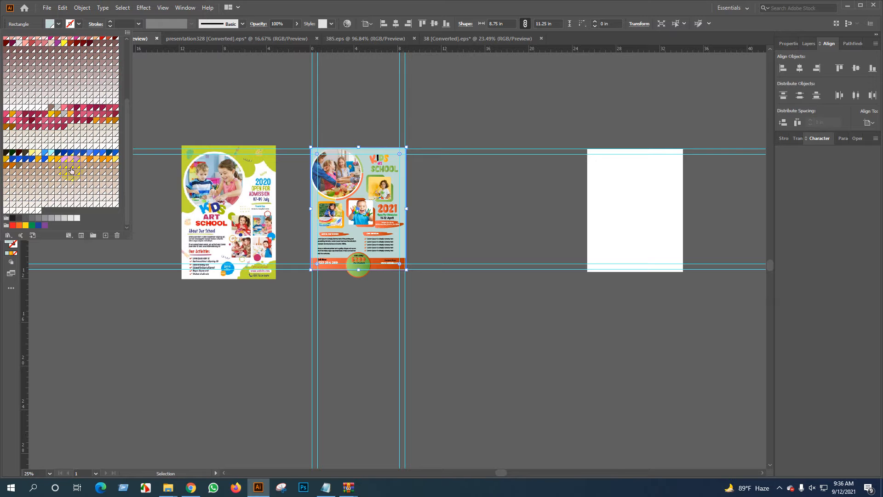
{"action": "left_click", "coordinate": [39, 155]}
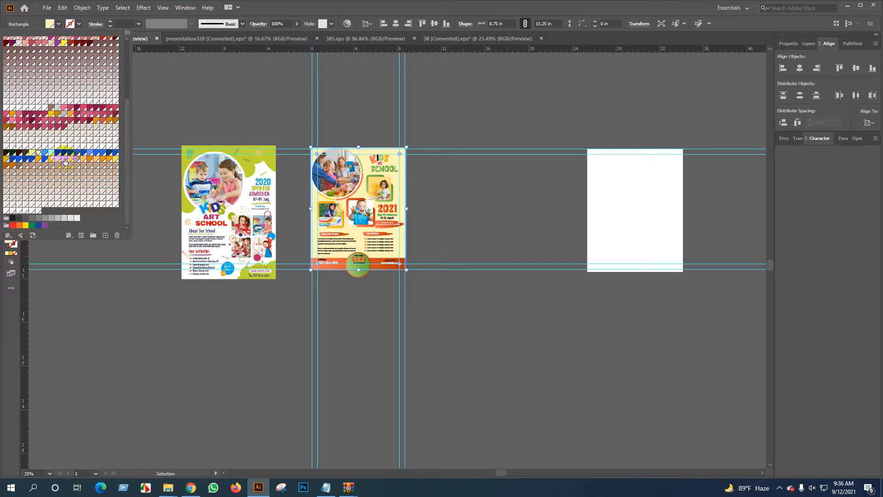
{"action": "left_click", "coordinate": [116, 161]}
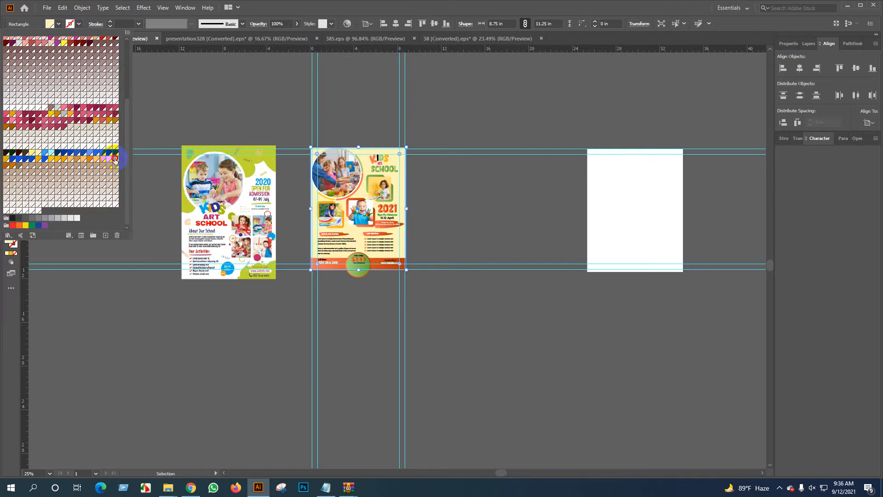
{"action": "left_click", "coordinate": [6, 160]}
{"action": "scroll", "coordinate": [82, 164], "scroll_direction": "up", "scroll_amount": 5}
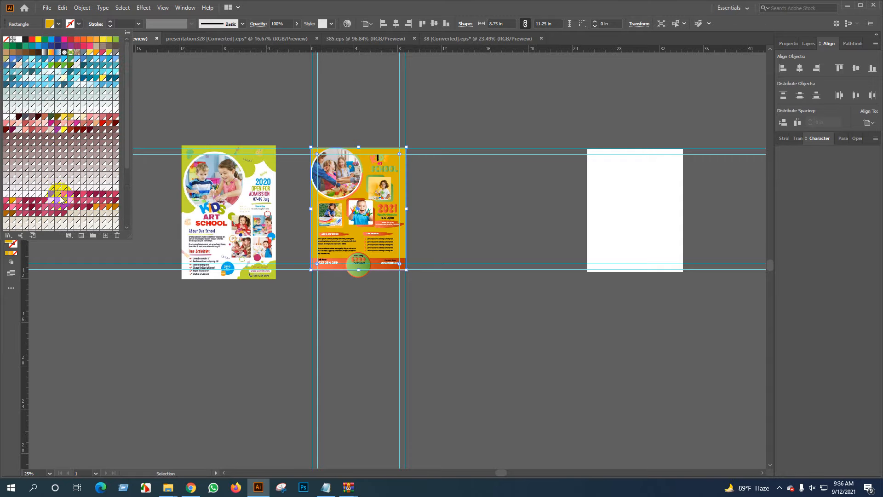
{"action": "left_click", "coordinate": [64, 130]}
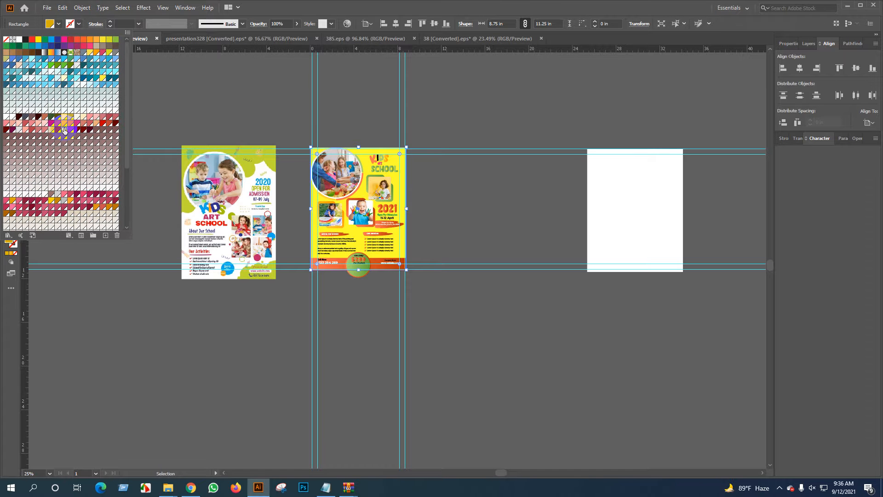
Fill the background rectangle with a pale yellow swatch and set its opacity to 80%.
{"action": "left_click", "coordinate": [64, 81]}
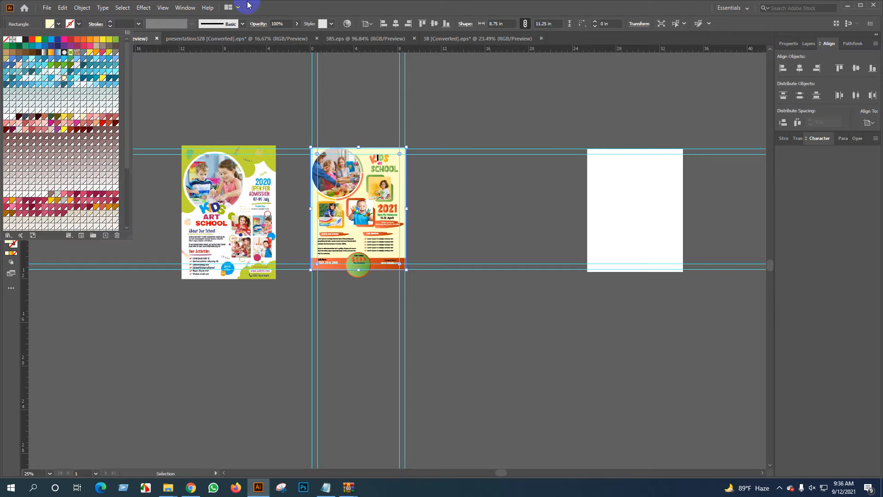
{"action": "left_click", "coordinate": [364, 9]}
{"action": "scroll", "coordinate": [416, 227], "scroll_direction": "up", "scroll_amount": 3}
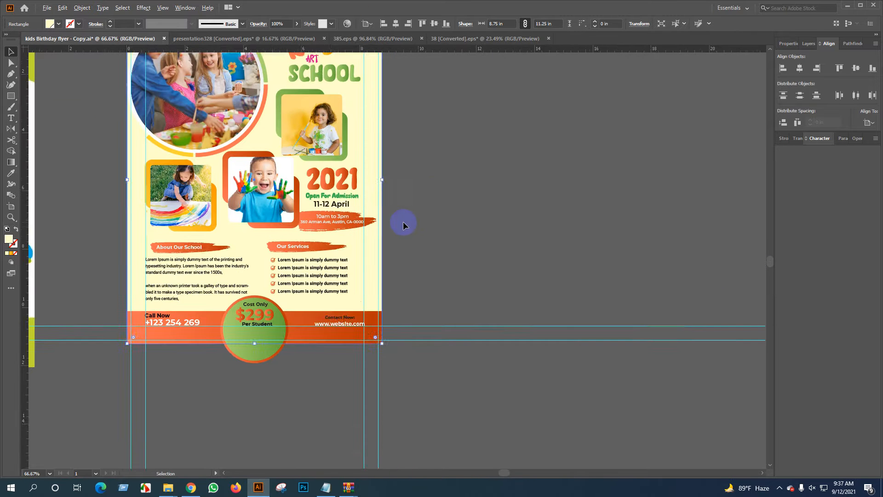
{"action": "left_click_drag", "start_coordinate": [481, 216], "coordinate": [569, 263]}
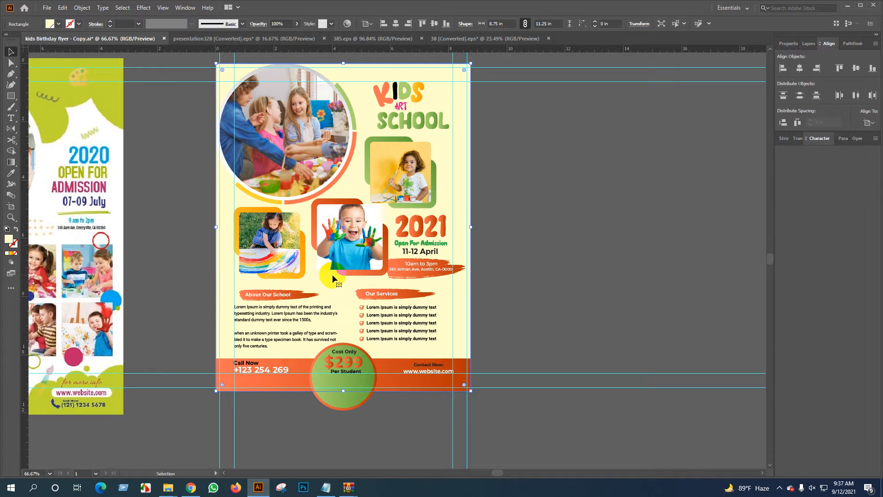
{"action": "scroll", "coordinate": [420, 294], "scroll_direction": "down", "scroll_amount": 1}
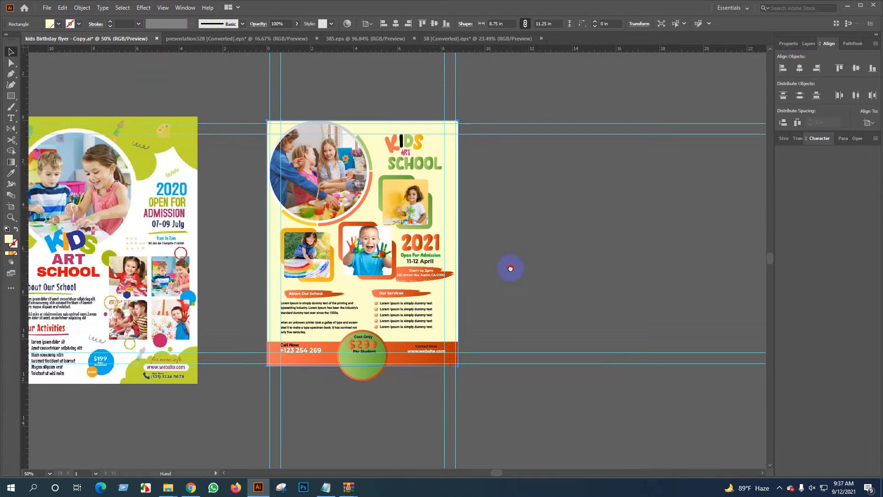
{"action": "left_click_drag", "start_coordinate": [508, 266], "coordinate": [448, 287]}
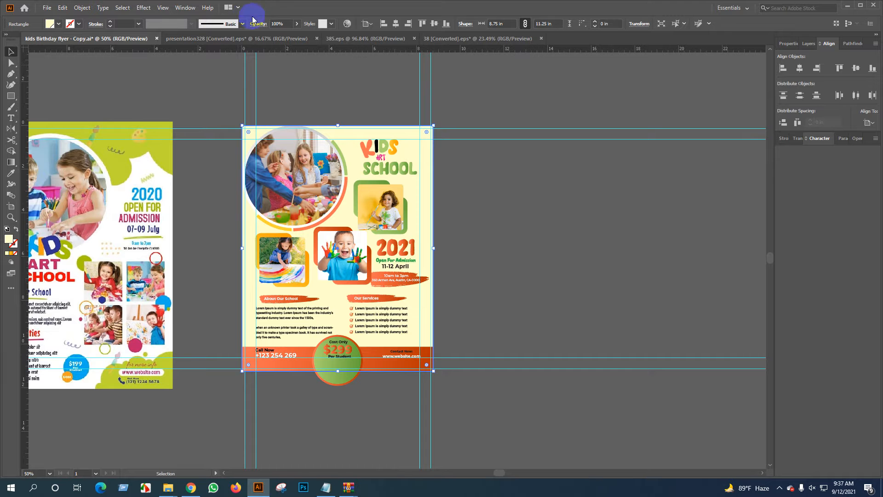
{"action": "type", "text": "80"}
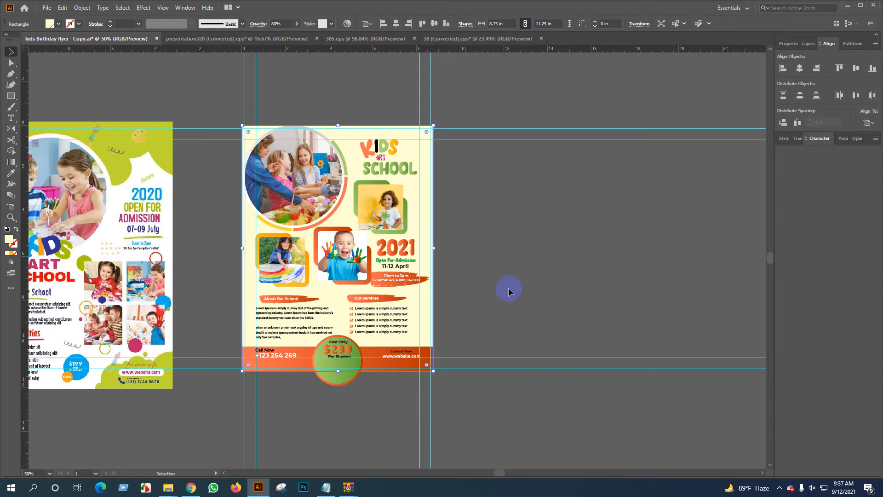
Deselect the background and examine the flyer's photos, text and footer against the pale yellow, both close up and as a whole page.
{"action": "left_click", "coordinate": [509, 290]}
{"action": "scroll", "coordinate": [372, 337], "scroll_direction": "up", "scroll_amount": 2}
{"action": "left_click_drag", "start_coordinate": [380, 351], "coordinate": [435, 351]}
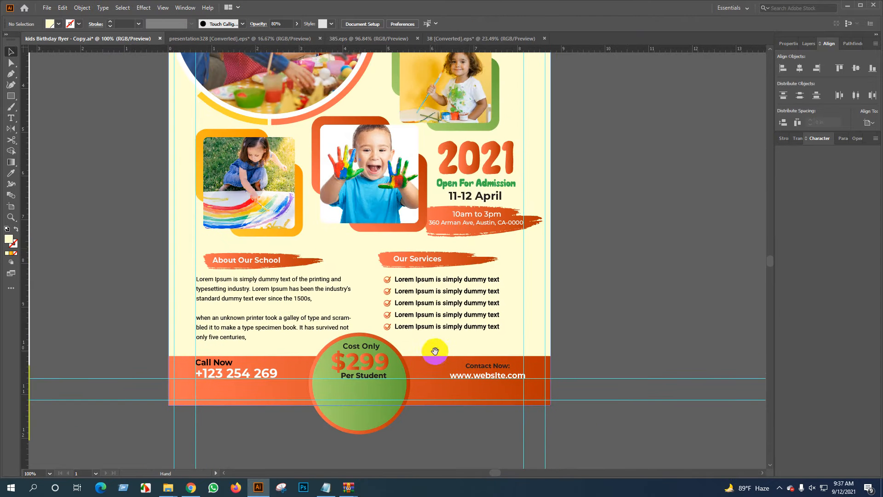
{"action": "left_click_drag", "start_coordinate": [464, 257], "coordinate": [462, 287]}
{"action": "scroll", "coordinate": [439, 362], "scroll_direction": "down", "scroll_amount": 2}
{"action": "scroll", "coordinate": [463, 286], "scroll_direction": "up", "scroll_amount": 1}
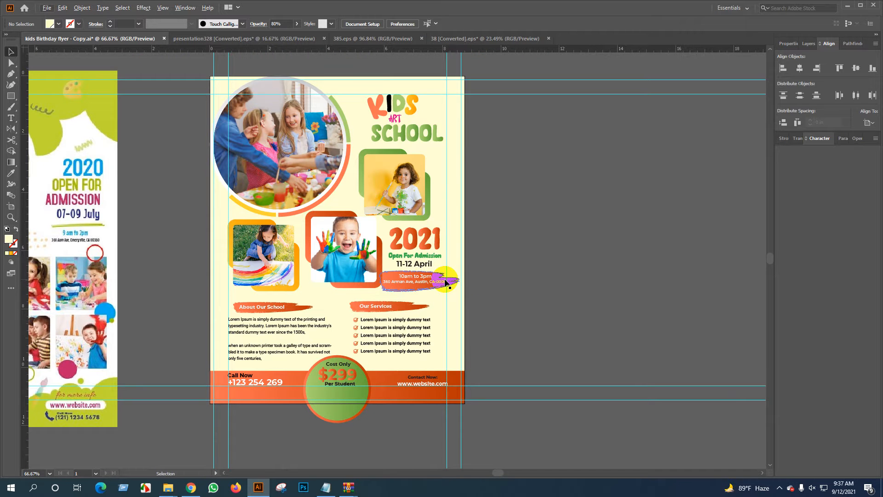
{"action": "scroll", "coordinate": [444, 282], "scroll_direction": "down", "scroll_amount": 1}
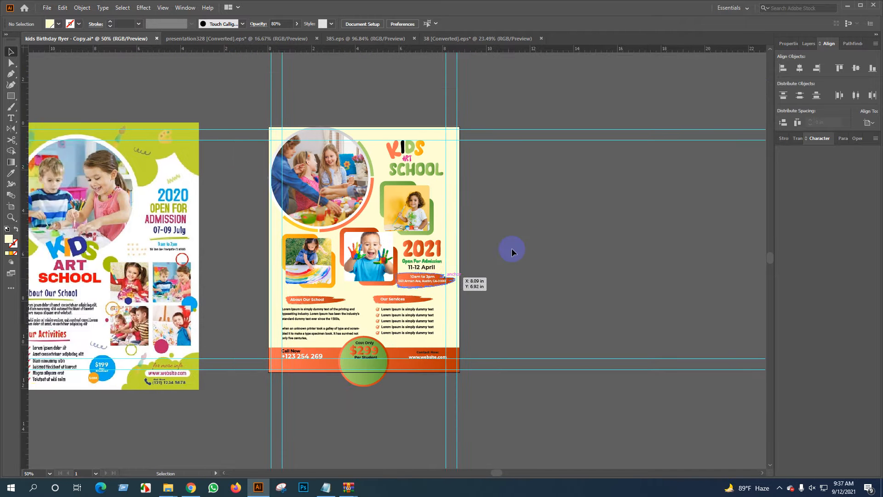
{"action": "left_click_drag", "start_coordinate": [511, 249], "coordinate": [474, 246]}
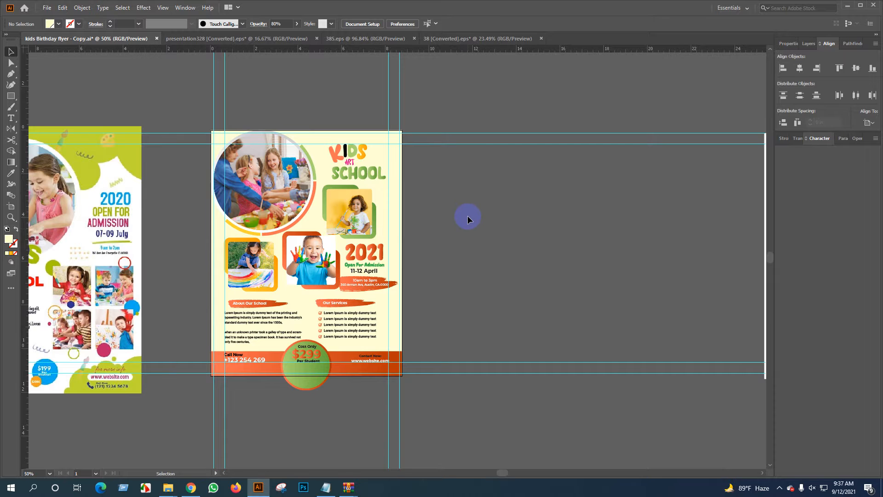
{"action": "scroll", "coordinate": [468, 212], "scroll_direction": "down", "scroll_amount": 1}
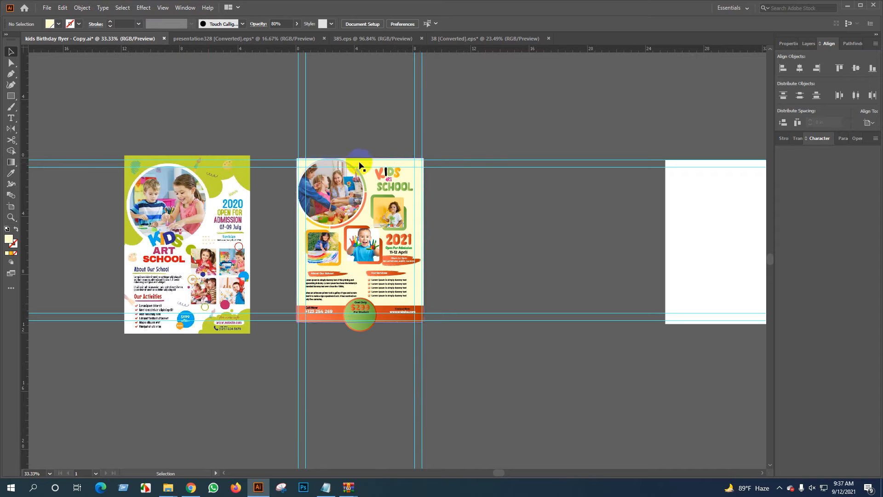
Draw a pale yellow circle about 3.44 in wide in the empty area above and to the right of the flyer.
{"action": "left_click", "coordinate": [47, 100]}
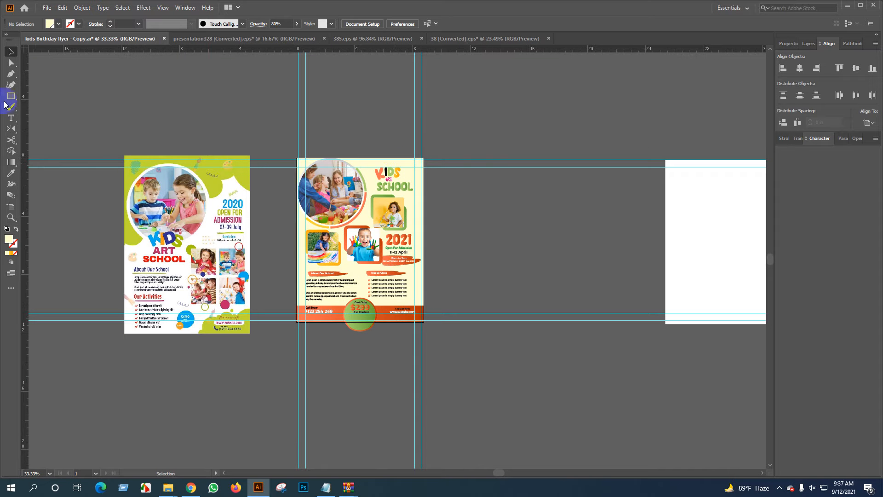
{"action": "mouse_move", "coordinate": [4, 105]}
{"action": "left_mouse_down"}
{"action": "mouse_move", "coordinate": [16, 92]}
{"action": "mouse_move", "coordinate": [59, 115]}
{"action": "mouse_move", "coordinate": [52, 108]}
{"action": "left_mouse_up"}
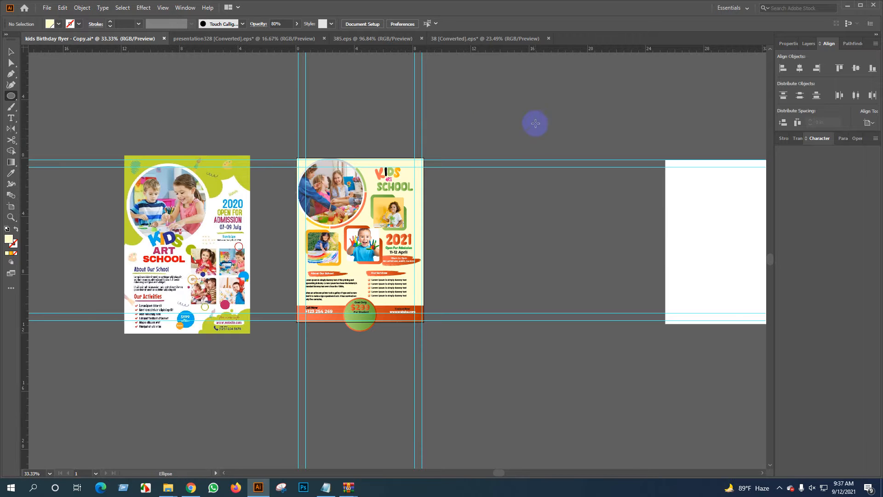
{"action": "left_click_drag", "start_coordinate": [510, 127], "coordinate": [537, 151]}
{"action": "left_click", "coordinate": [9, 52]}
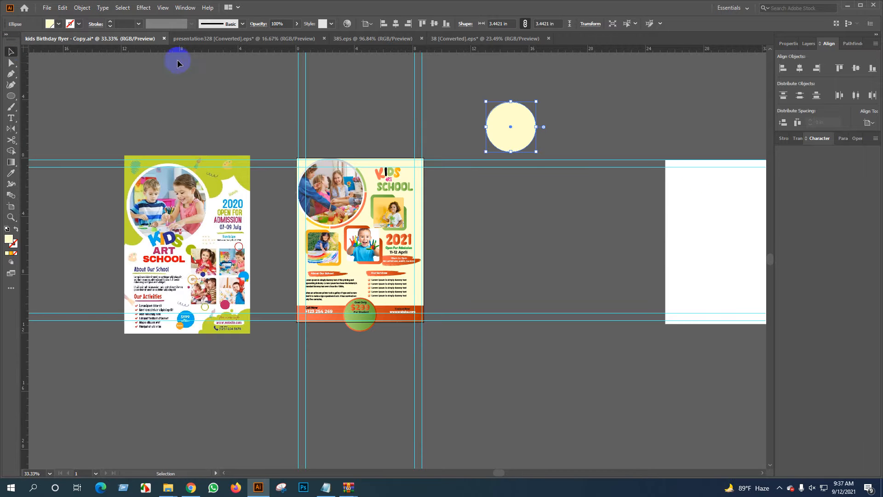
Duplicate the pale yellow circle several times into a cloud-like row of overlapping circles.
{"action": "left_click", "coordinate": [517, 134]}
{"action": "key", "text": "ctrl+plus"}
{"action": "key", "text": "ctrl+plus"}
{"action": "left_click", "coordinate": [429, 153]}
{"action": "left_click_drag", "start_coordinate": [429, 153], "coordinate": [505, 159], "text": "alt"}
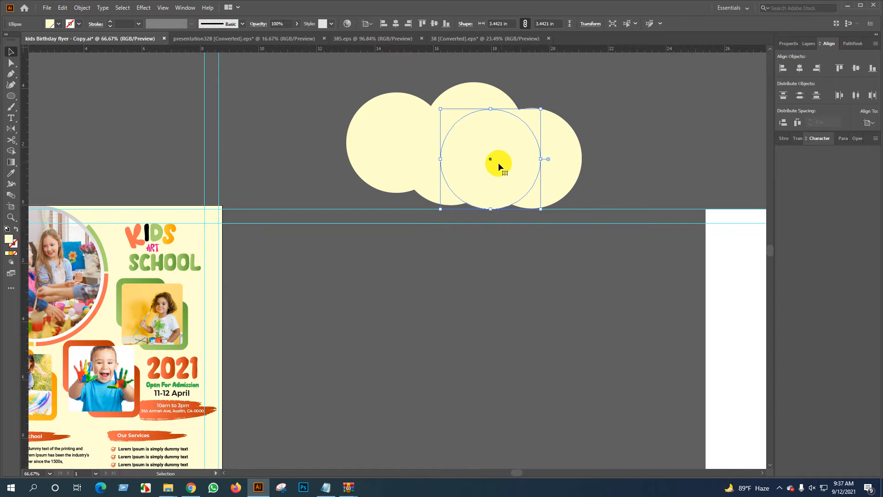
Enlarge the front circle to about 4.58 in and place copies of it at both ends of the cluster.
{"action": "left_click_drag", "start_coordinate": [541, 109], "coordinate": [575, 76]}
{"action": "scroll", "coordinate": [560, 188], "scroll_direction": "down", "scroll_amount": 2}
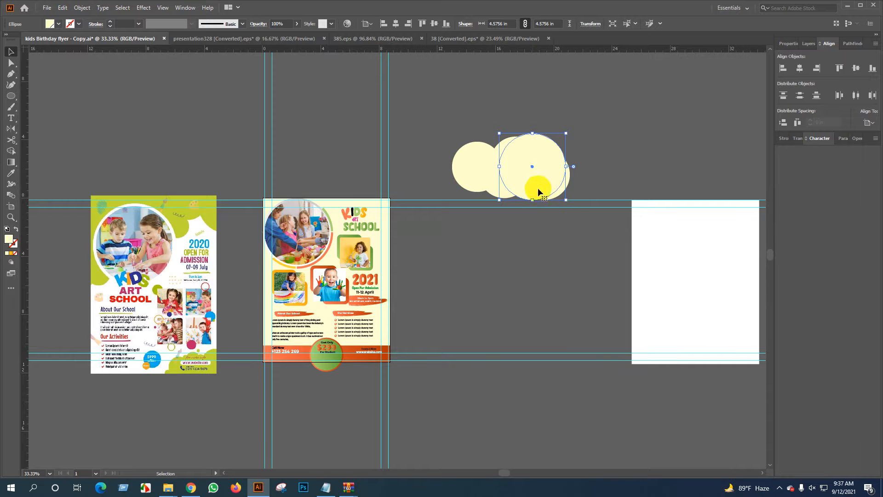
{"action": "left_click_drag", "start_coordinate": [556, 178], "coordinate": [449, 180], "text": "alt"}
{"action": "left_click", "coordinate": [529, 257]}
{"action": "left_click", "coordinate": [489, 235]}
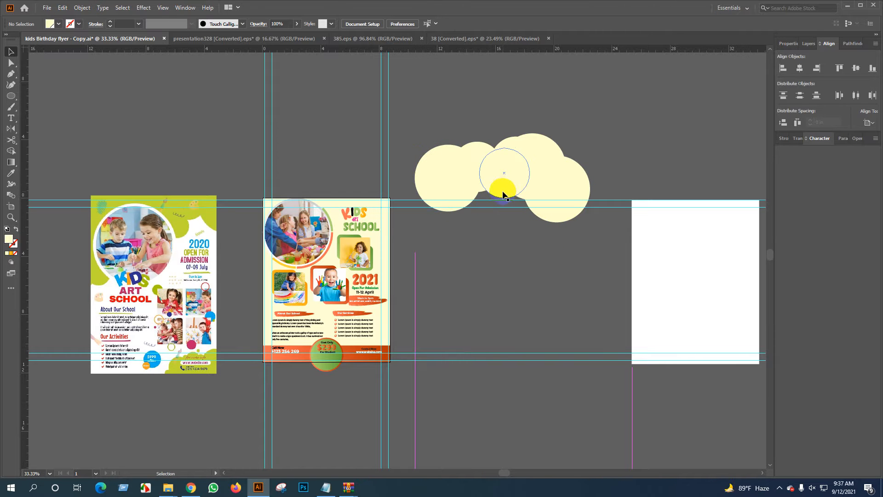
Shrink the circle in the middle of the cluster to about 3.27 in and group all the circles.
{"action": "left_click", "coordinate": [503, 195]}
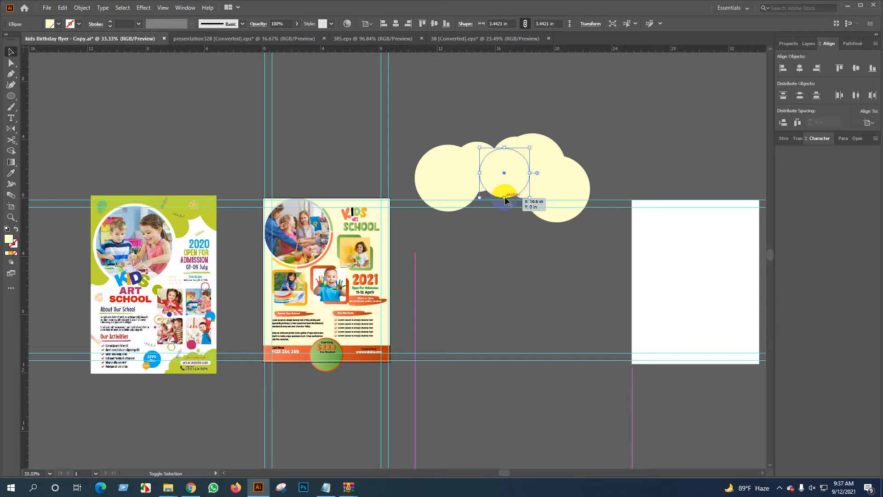
{"action": "mouse_move", "coordinate": [504, 197]}
{"action": "left_mouse_down", "text": "shift"}
{"action": "mouse_move", "coordinate": [506, 214]}
{"action": "mouse_move", "coordinate": [507, 196]}
{"action": "left_mouse_up", "text": "shift"}
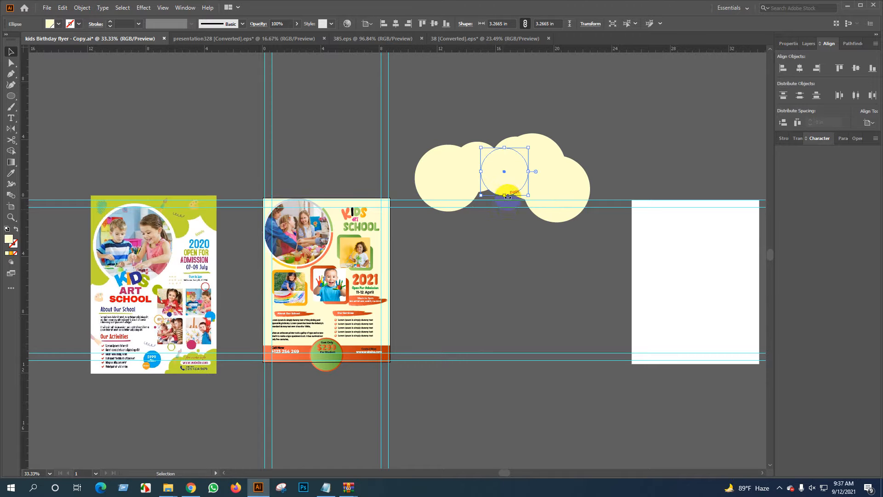
{"action": "left_click", "coordinate": [502, 220]}
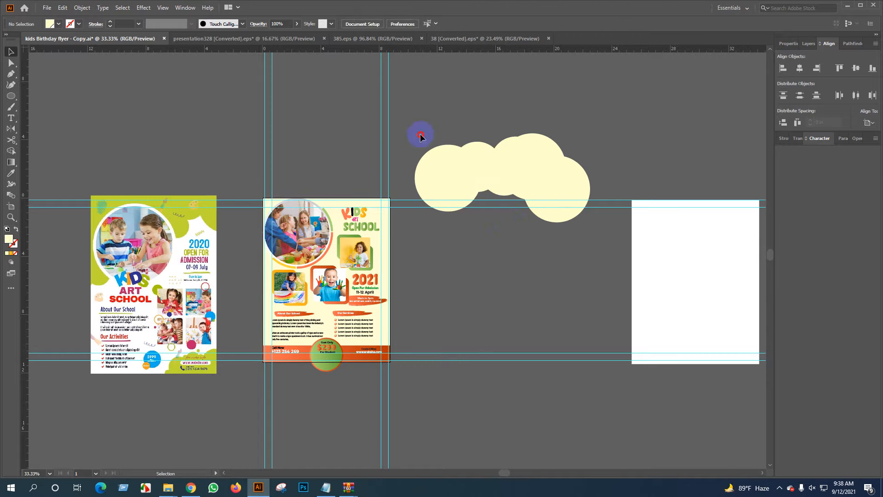
{"action": "left_click_drag", "start_coordinate": [421, 135], "coordinate": [582, 192]}
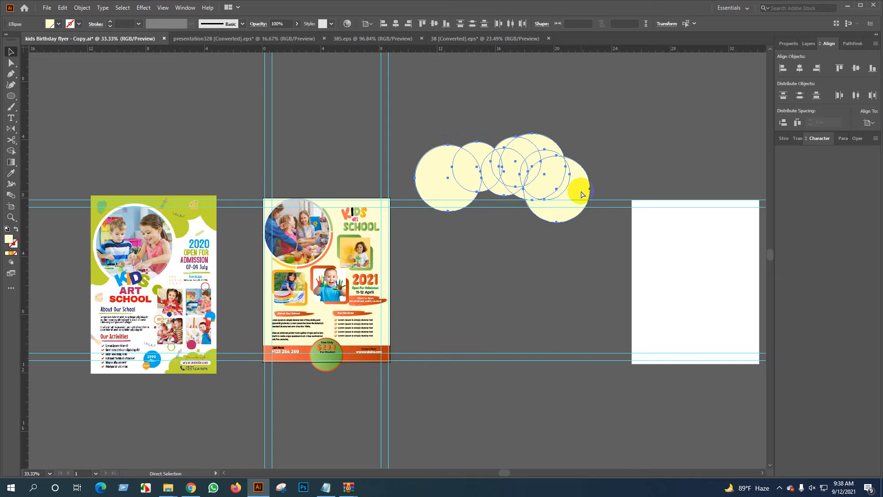
{"action": "key", "text": "ctrl+g"}
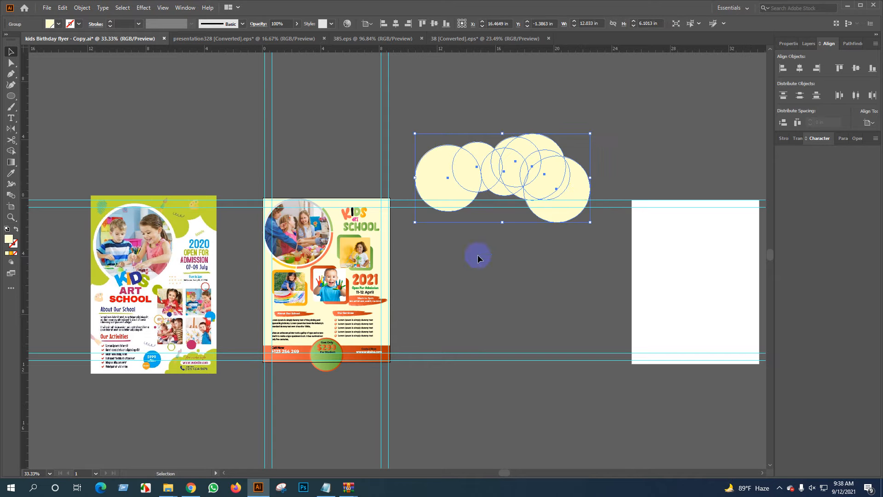
Apply the flyer footer's orange gradient to the grouped circles with the Eyedropper tool.
{"action": "scroll", "coordinate": [355, 376], "scroll_direction": "up", "scroll_amount": 2}
{"action": "key", "text": "i"}
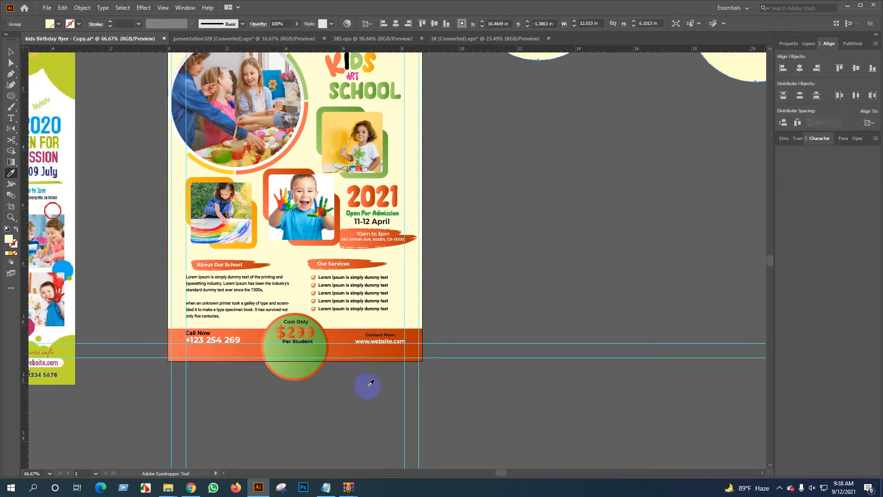
{"action": "left_click", "coordinate": [341, 350]}
{"action": "scroll", "coordinate": [318, 364], "scroll_direction": "down", "scroll_amount": 2}
{"action": "key", "text": "v"}
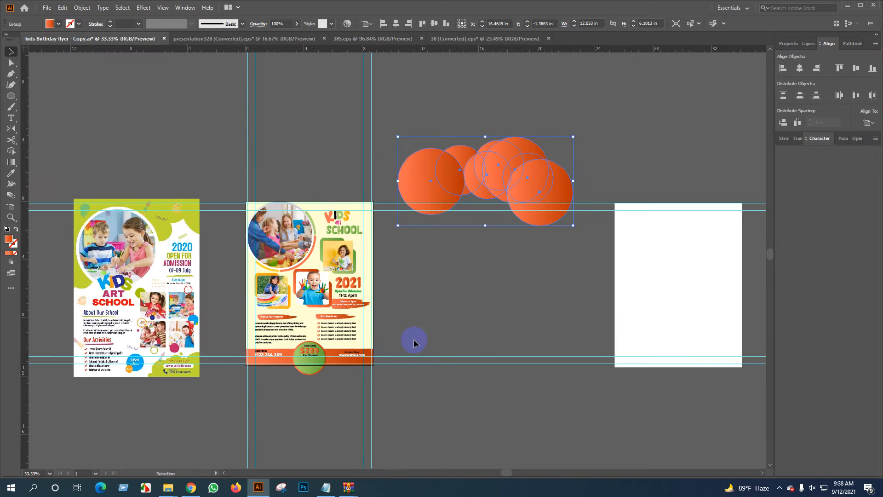
Move the orange circle group over the flyer's upper-right corner and rotate it clockwise so it runs diagonally across the corner.
{"action": "left_click", "coordinate": [443, 233]}
{"action": "scroll", "coordinate": [443, 233], "scroll_direction": "up", "scroll_amount": 1}
{"action": "left_click_drag", "start_coordinate": [551, 140], "coordinate": [318, 157]}
{"action": "scroll", "coordinate": [318, 203], "scroll_direction": "up", "scroll_amount": 1}
{"action": "left_click_drag", "start_coordinate": [358, 178], "coordinate": [336, 174]}
{"action": "left_click_drag", "start_coordinate": [305, 132], "coordinate": [414, 237]}
{"action": "left_click", "coordinate": [409, 241]}
{"action": "left_click", "coordinate": [361, 233]}
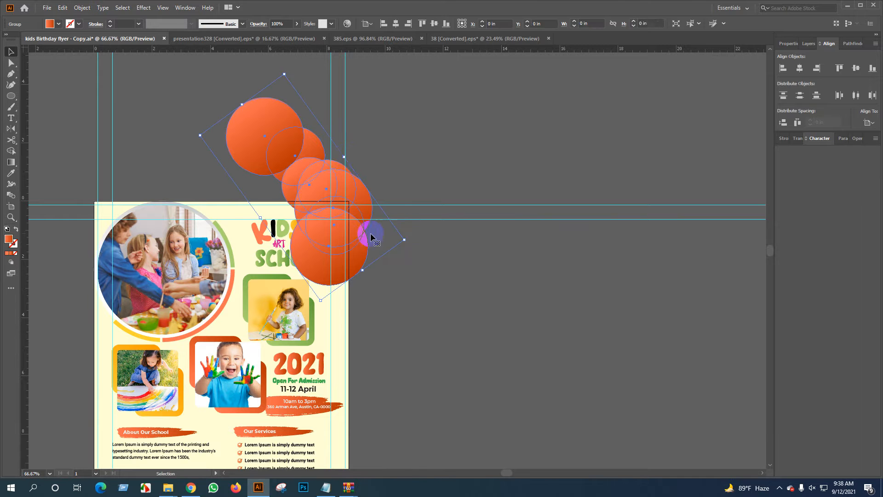
Rotate the orange circle group counterclockwise so it slopes more gently across the flyer's upper-right corner.
{"action": "left_click", "coordinate": [347, 156]}
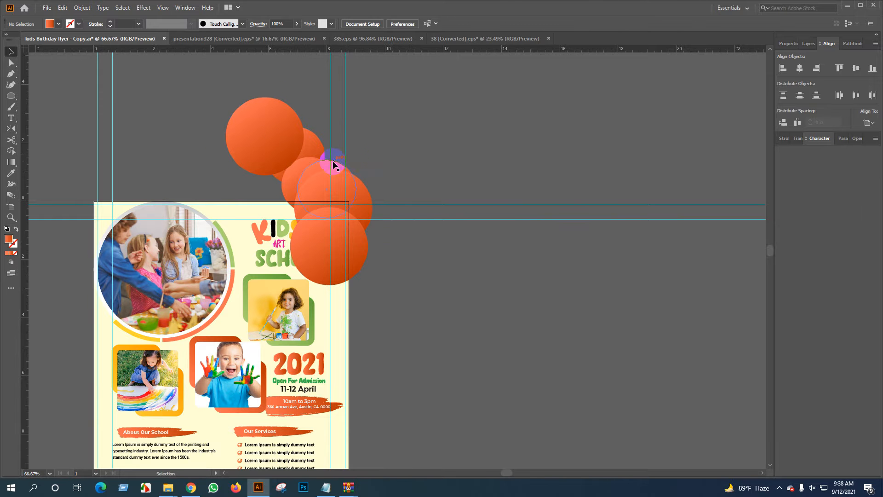
{"action": "left_click", "coordinate": [352, 157]}
{"action": "left_click_drag", "start_coordinate": [348, 154], "coordinate": [328, 118]}
{"action": "left_click_drag", "start_coordinate": [352, 214], "coordinate": [601, 231]}
{"action": "scroll", "coordinate": [387, 245], "scroll_direction": "up", "scroll_amount": 2}
{"action": "scroll", "coordinate": [556, 229], "scroll_direction": "down", "scroll_amount": 2}
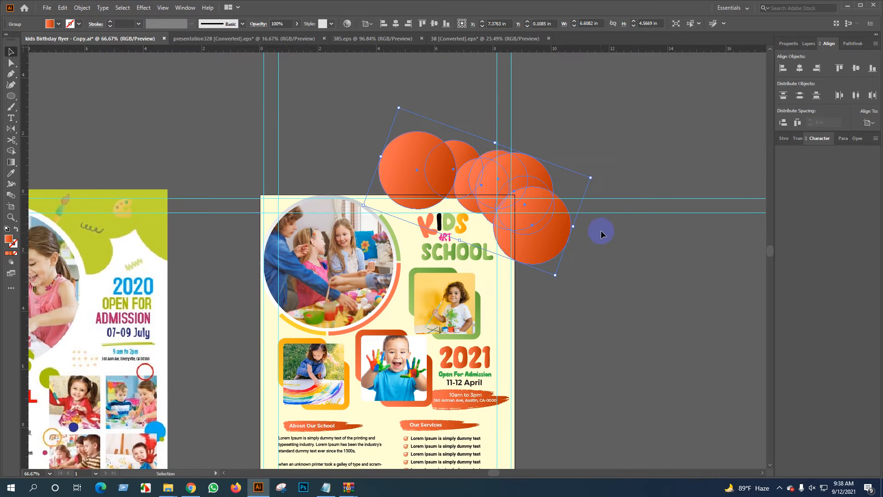
{"action": "scroll", "coordinate": [603, 203], "scroll_direction": "up", "scroll_amount": 2}
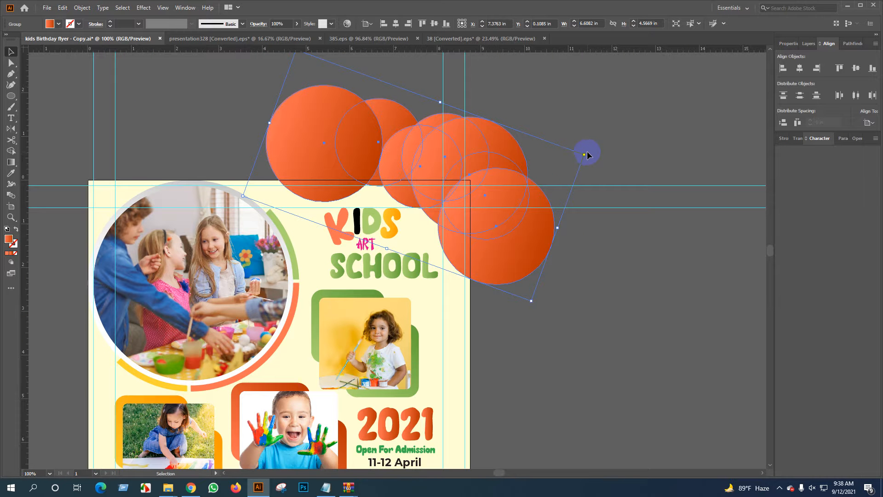
{"action": "left_click_drag", "start_coordinate": [588, 151], "coordinate": [595, 144]}
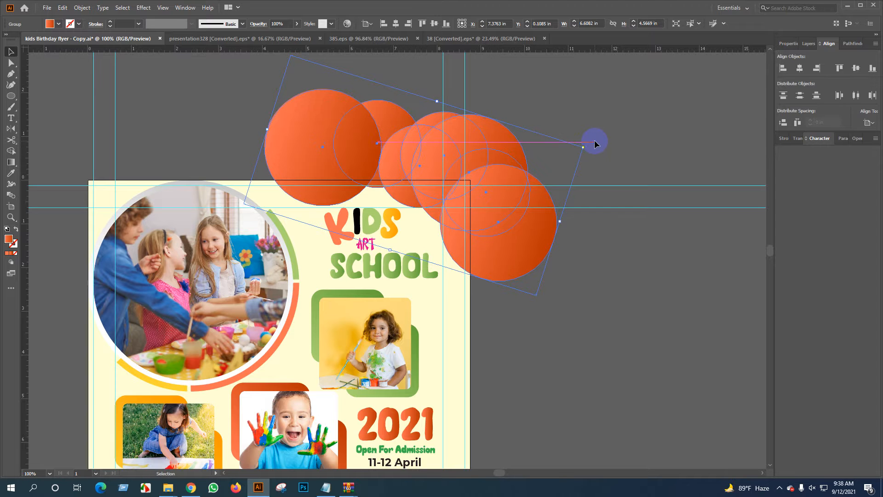
Nudge the rotated circle group slightly to the left over the flyer's upper-right corner.
{"action": "key", "text": "Left"}
{"action": "key", "text": "Left"}
{"action": "key", "text": "Left"}
{"action": "key", "text": "Left"}
{"action": "key", "text": "Left"}
{"action": "key", "text": "Left"}
{"action": "key", "text": "Left"}
{"action": "key", "text": "Left"}
{"action": "key", "text": "Left"}
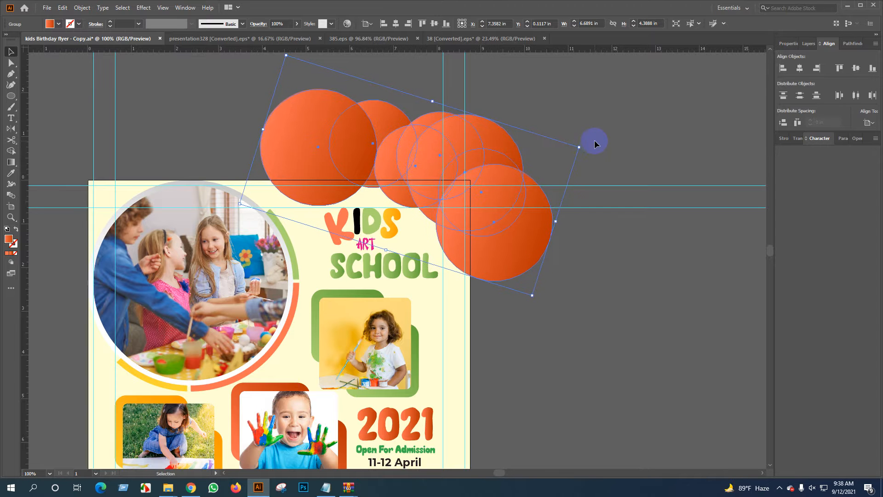
Set the orange circle group's opacity to 60%.
{"action": "left_click", "coordinate": [289, 26]}
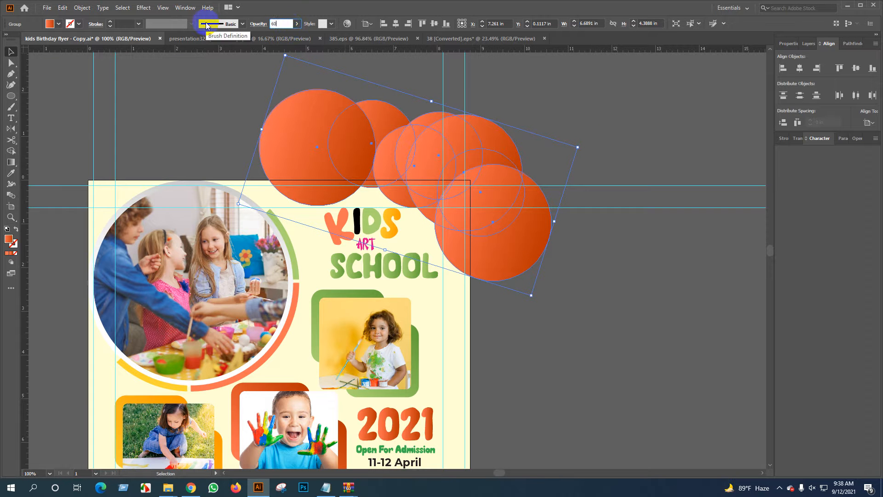
{"action": "type", "text": "60"}
{"action": "key", "text": "Return"}
{"action": "left_click", "coordinate": [605, 249]}
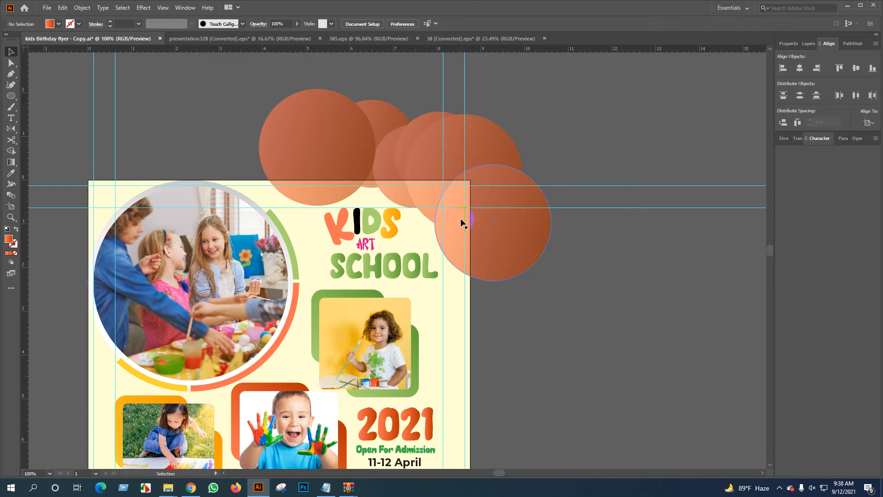
{"action": "left_click", "coordinate": [515, 233]}
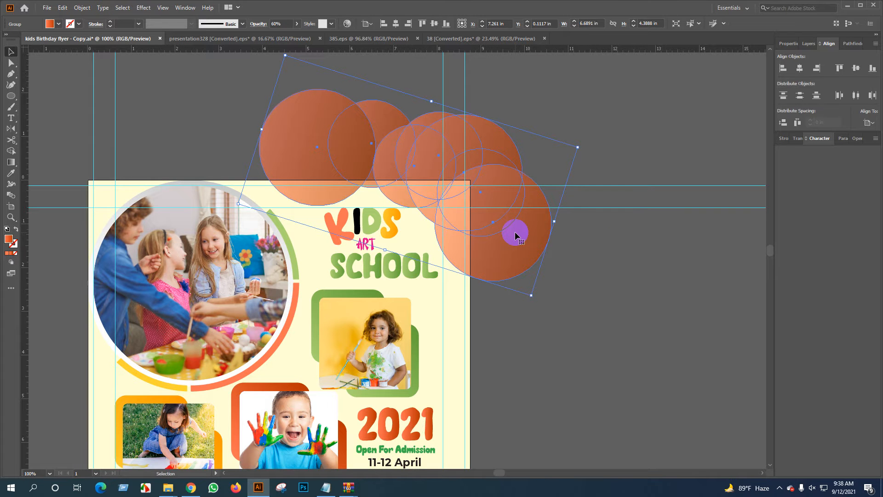
Place three overlapping copies of the circle group leftward along the flyer's top edge, reaching over the neighbouring green flyer.
{"action": "scroll", "coordinate": [515, 231], "scroll_direction": "down", "scroll_amount": 3}
{"action": "left_click", "coordinate": [577, 131]}
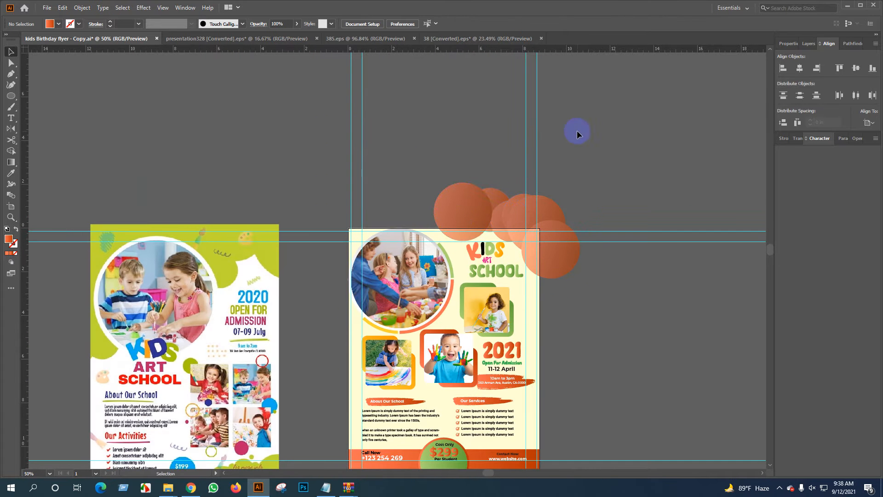
{"action": "left_click_drag", "start_coordinate": [463, 213], "coordinate": [301, 252]}
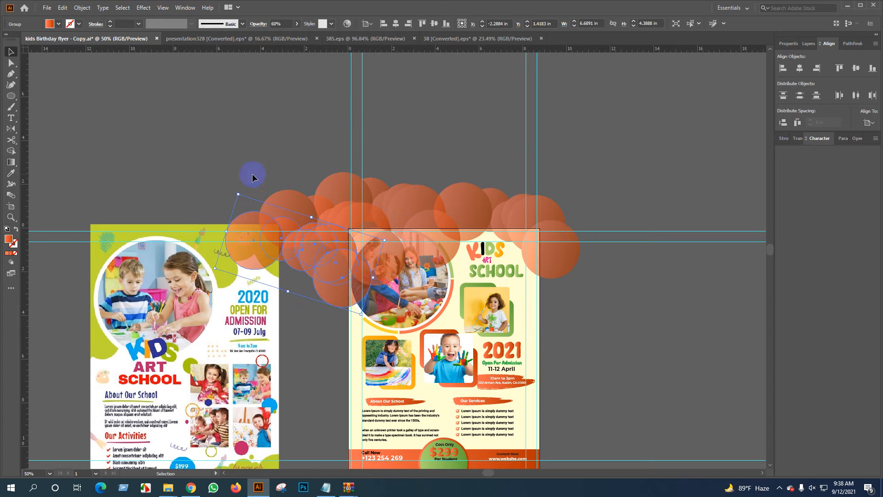
{"action": "left_click_drag", "start_coordinate": [379, 204], "coordinate": [434, 188]}
{"action": "scroll", "coordinate": [515, 192], "scroll_direction": "up", "scroll_amount": 1}
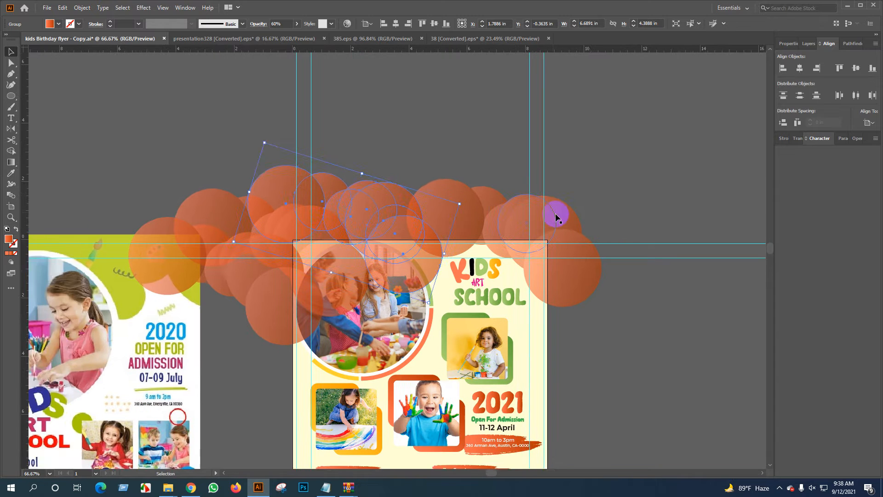
Group the three rightmost circle clusters along the flyer's top edge and send them to the back.
{"action": "left_click_drag", "start_coordinate": [624, 224], "coordinate": [569, 196]}
{"action": "left_click", "coordinate": [162, 180], "text": "shift"}
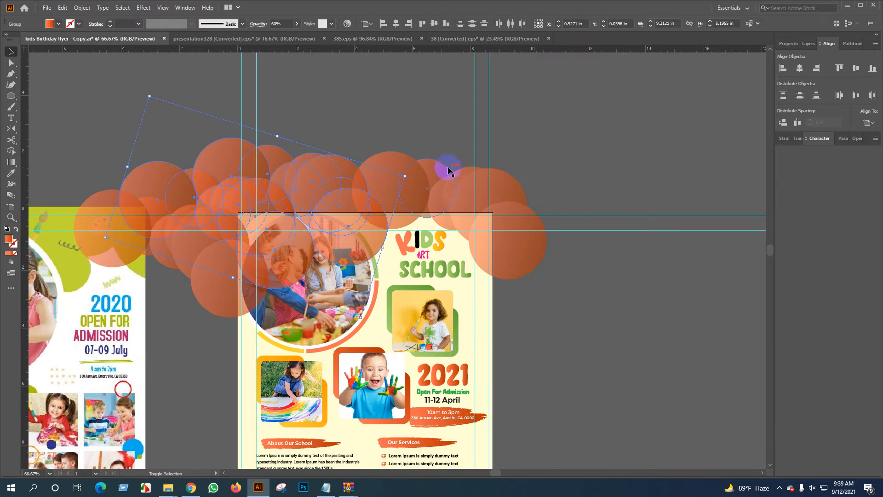
{"action": "left_click", "coordinate": [398, 170], "text": "shift"}
{"action": "right_click", "coordinate": [500, 198]}
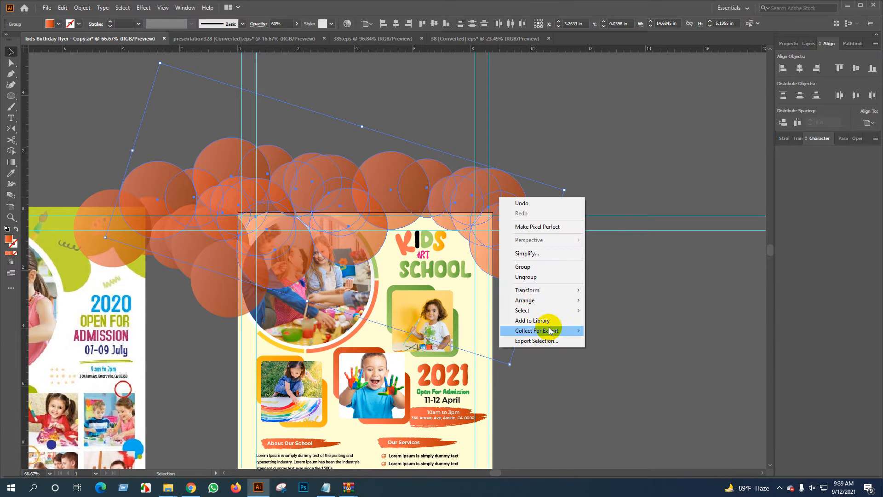
{"action": "left_click", "coordinate": [526, 276]}
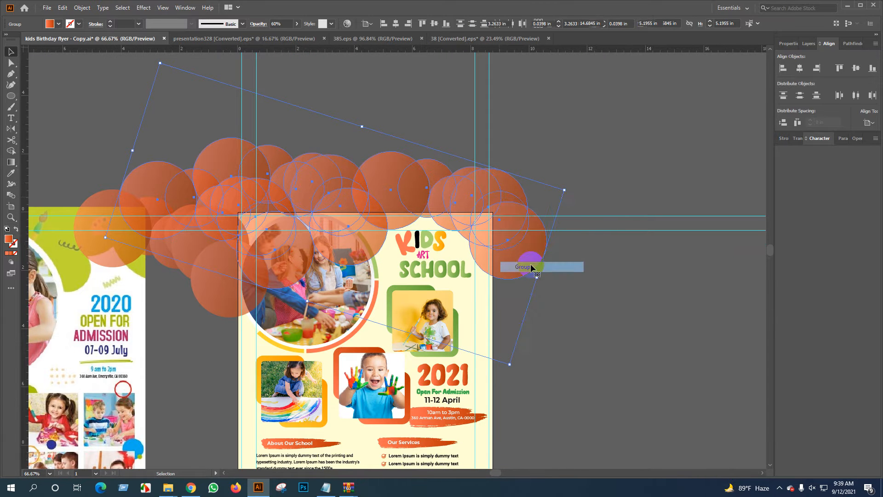
{"action": "right_click", "coordinate": [496, 192]}
{"action": "mouse_move", "coordinate": [536, 299]}
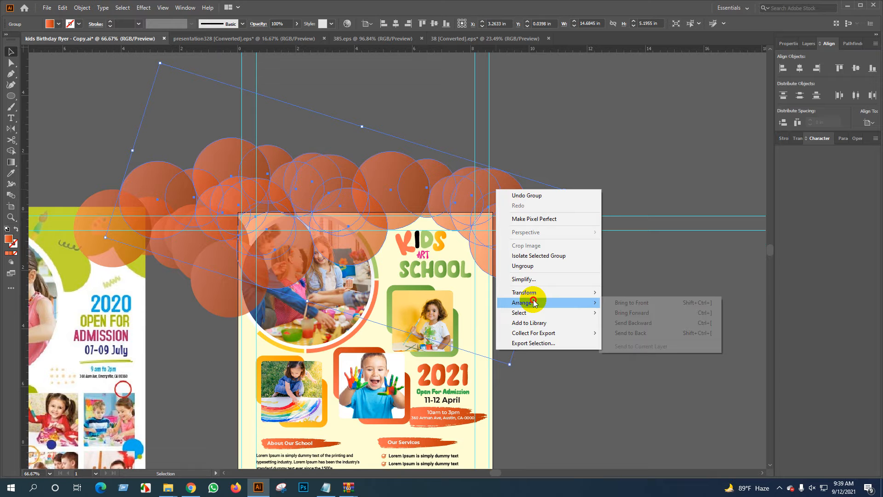
{"action": "left_click", "coordinate": [636, 332]}
{"action": "left_click", "coordinate": [647, 291]}
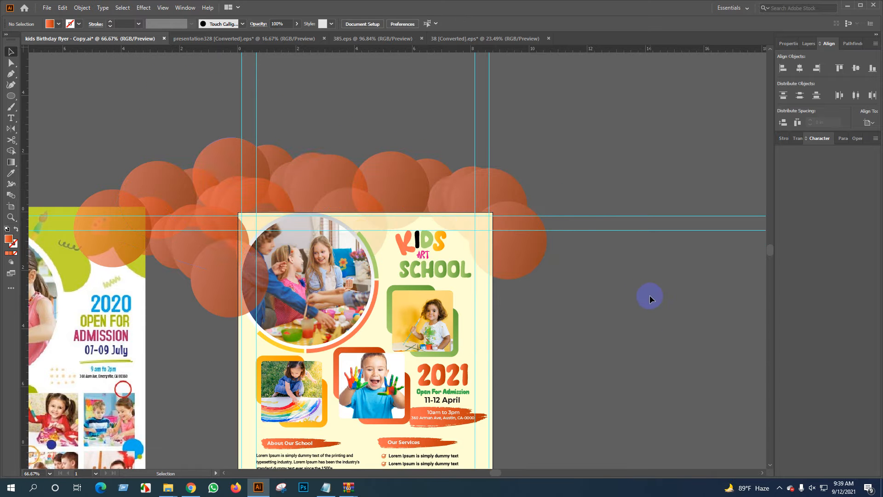
Send the remaining circle cluster at the far left to the back, behind both flyers.
{"action": "left_click", "coordinate": [224, 276]}
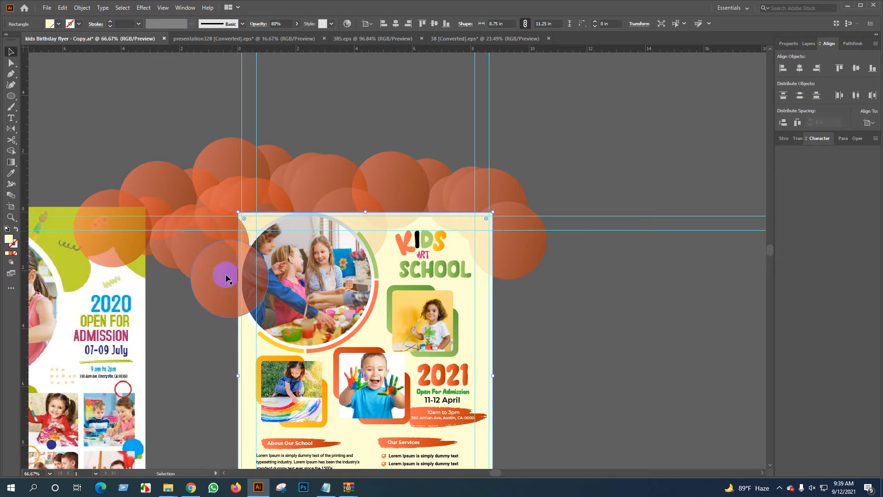
{"action": "right_click", "coordinate": [211, 275]}
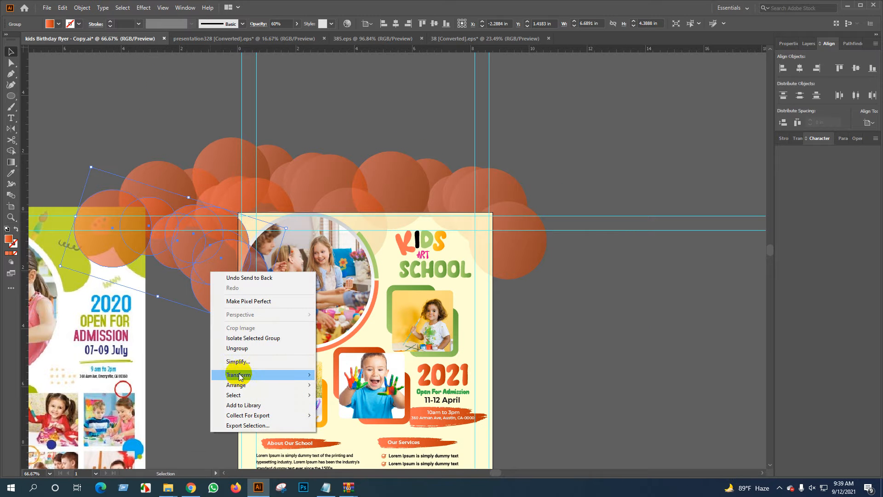
{"action": "mouse_move", "coordinate": [255, 385]}
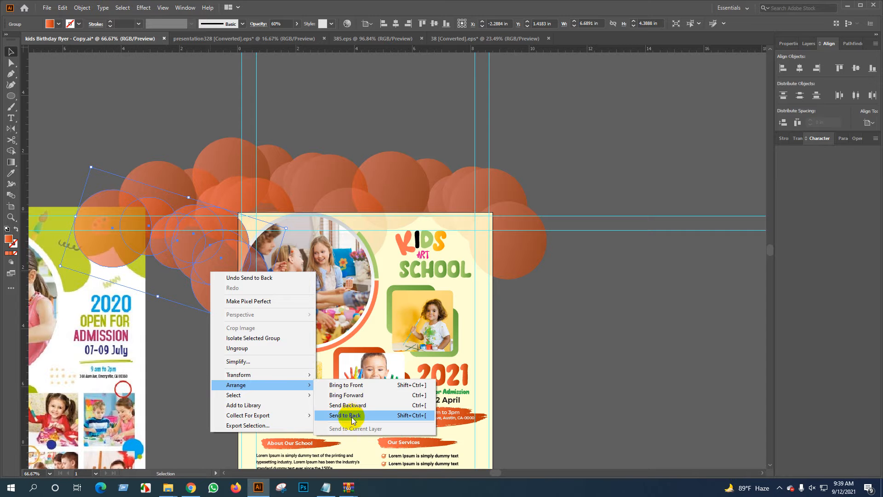
{"action": "left_click", "coordinate": [352, 416]}
{"action": "left_click", "coordinate": [679, 290]}
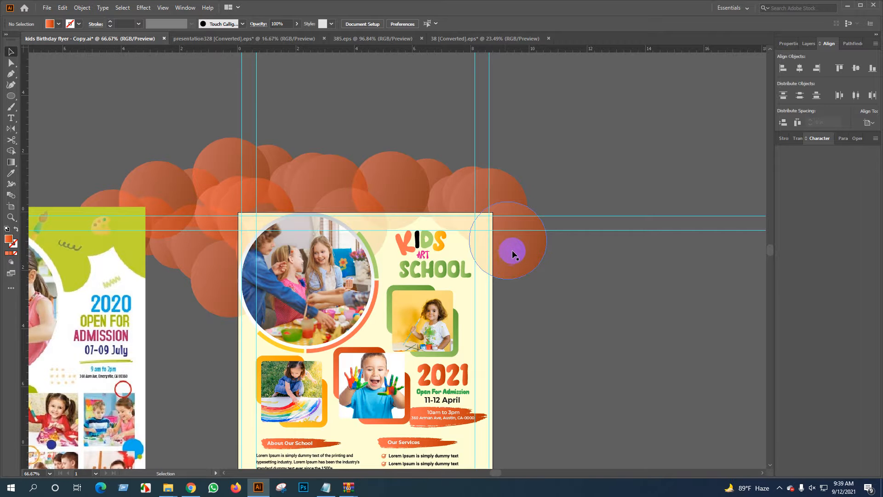
Group the leftmost circle cluster with the combined clusters along the flyer's top edge.
{"action": "scroll", "coordinate": [461, 253], "scroll_direction": "up", "scroll_amount": 1}
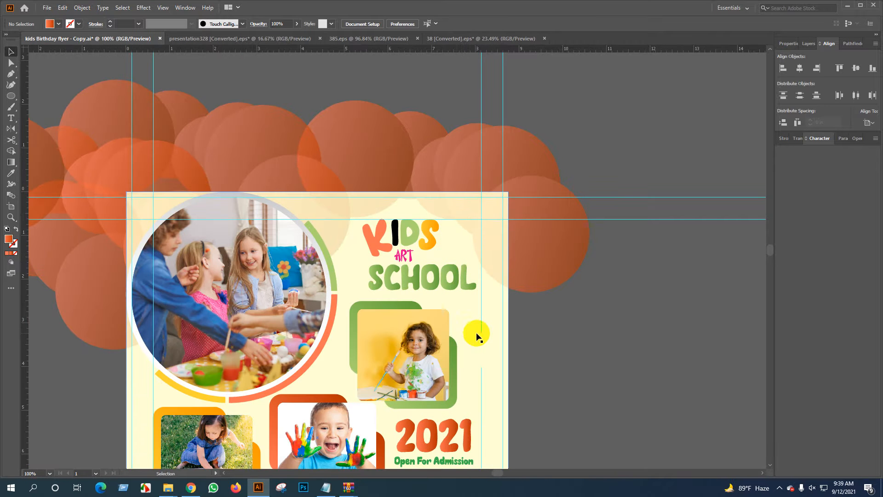
{"action": "scroll", "coordinate": [476, 338], "scroll_direction": "down", "scroll_amount": 1}
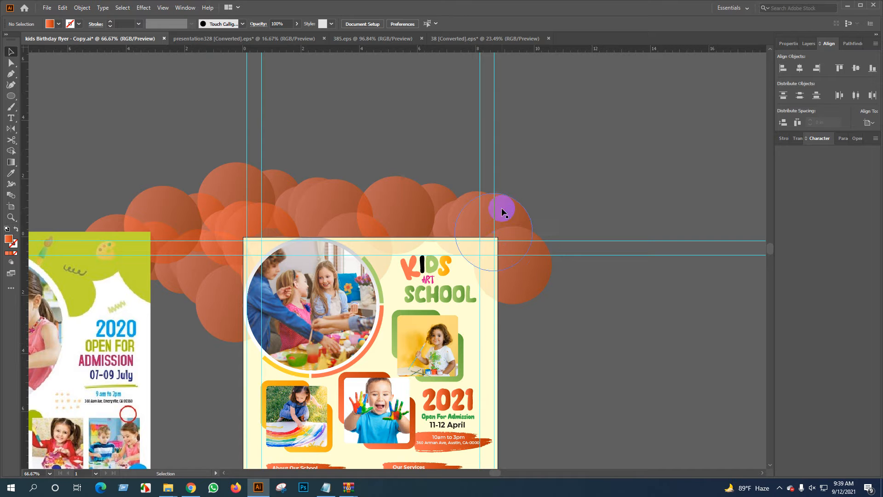
{"action": "left_click", "coordinate": [481, 208]}
{"action": "left_click", "coordinate": [211, 289], "text": "shift"}
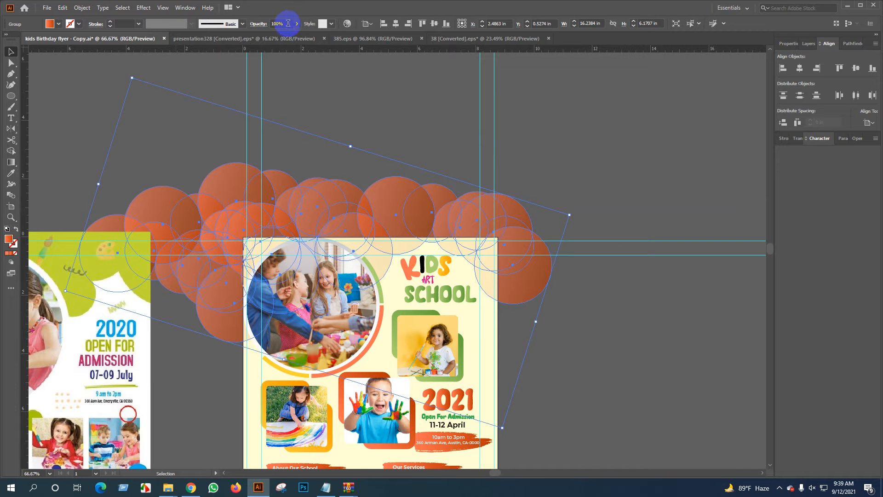
{"action": "left_click", "coordinate": [288, 23]}
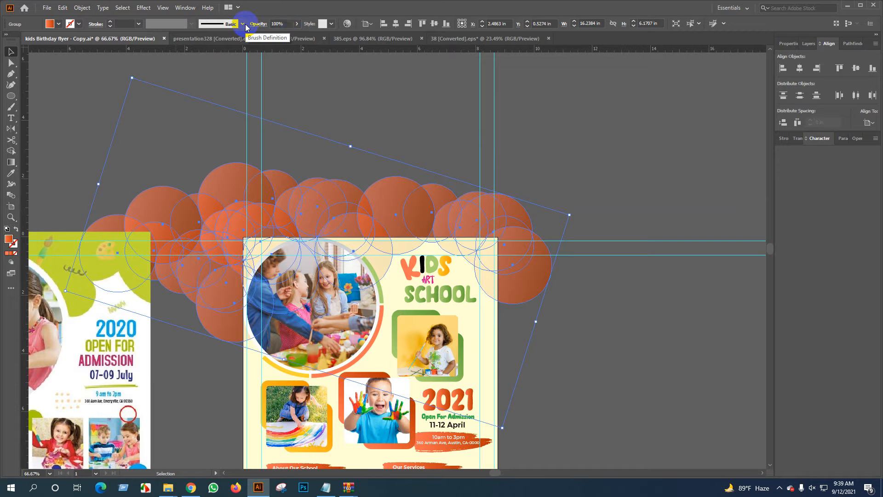
{"action": "left_click", "coordinate": [394, 95]}
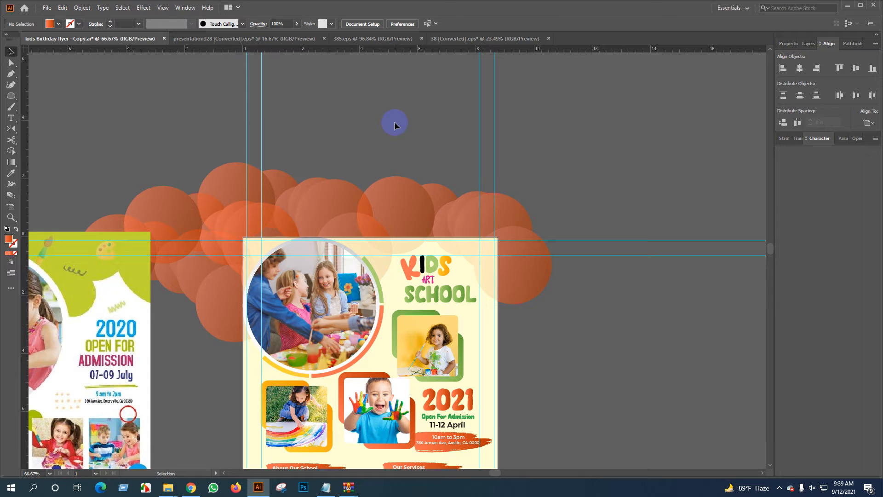
Ungroup the combined circle shape and its nested group so the four circle clusters are separate again.
{"action": "left_click", "coordinate": [342, 194]}
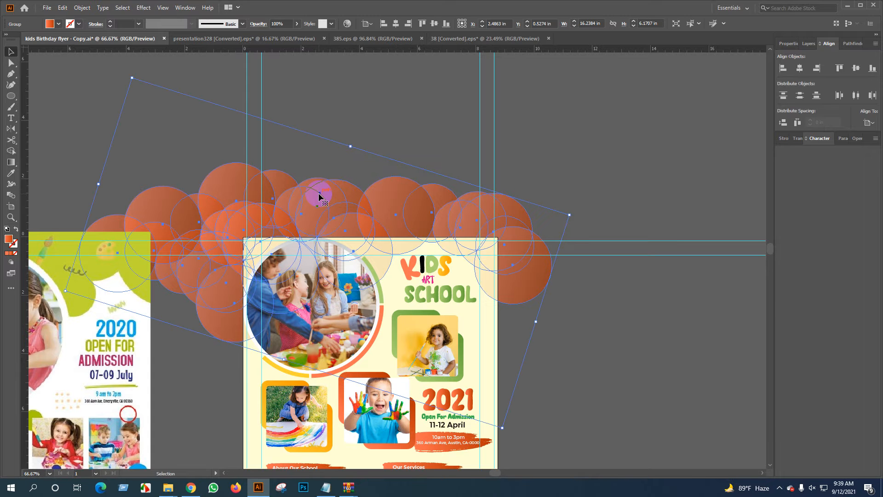
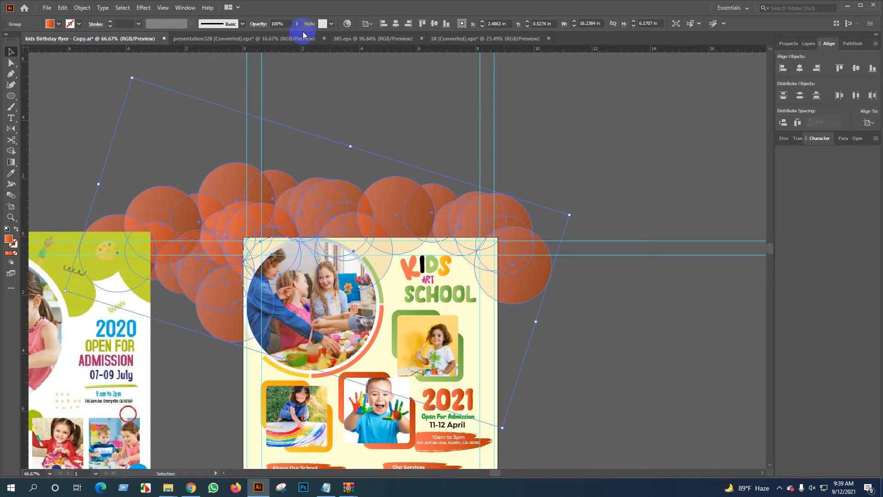
{"action": "right_click", "coordinate": [318, 187]}
{"action": "left_click", "coordinate": [356, 264]}
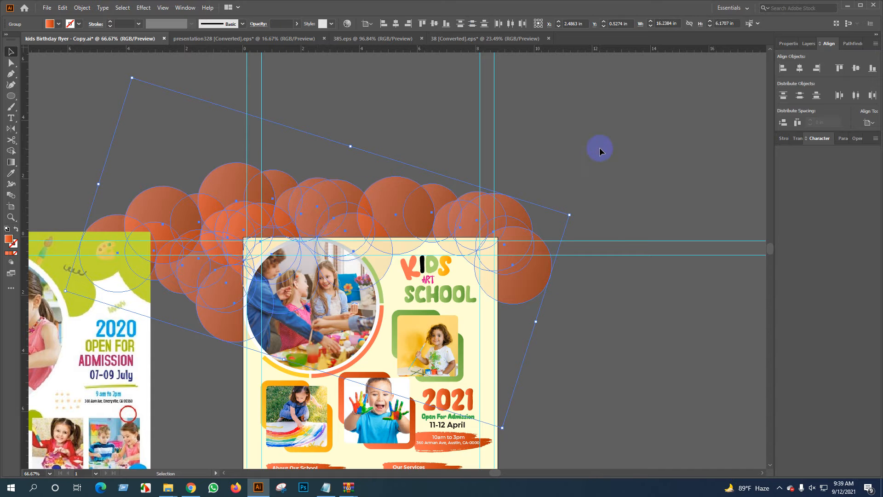
{"action": "left_click", "coordinate": [600, 148]}
{"action": "right_click", "coordinate": [316, 223]}
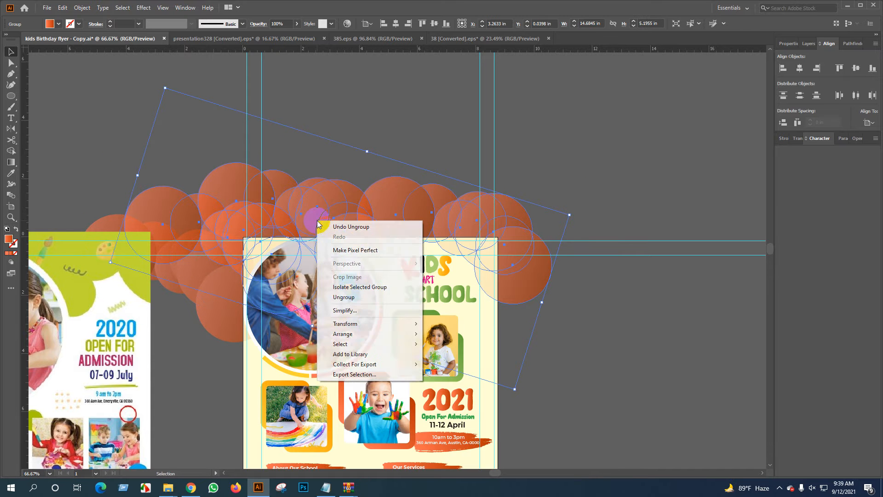
{"action": "left_click", "coordinate": [349, 298]}
{"action": "left_click", "coordinate": [588, 164]}
Set the opacity of the three rightmost circle clusters to 100%.
{"action": "left_click", "coordinate": [509, 207]}
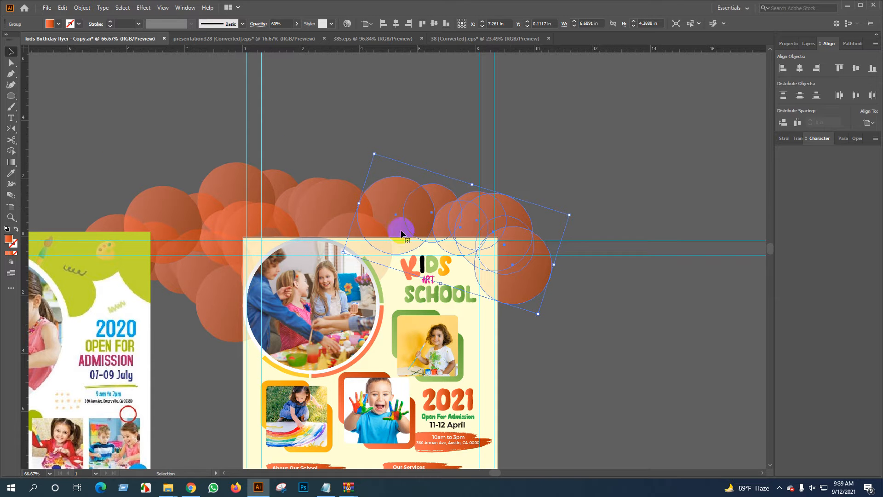
{"action": "left_click", "coordinate": [320, 196], "text": "shift"}
{"action": "left_click", "coordinate": [167, 206], "text": "shift"}
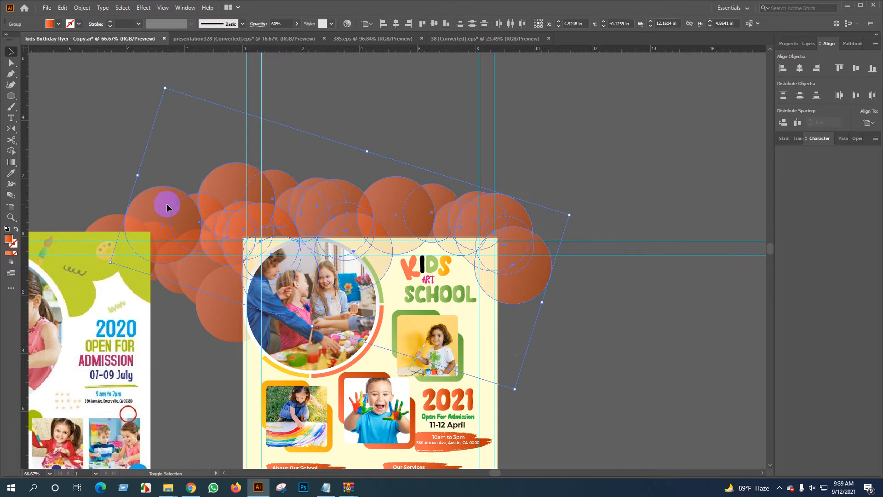
{"action": "left_click", "coordinate": [219, 186], "text": "shift"}
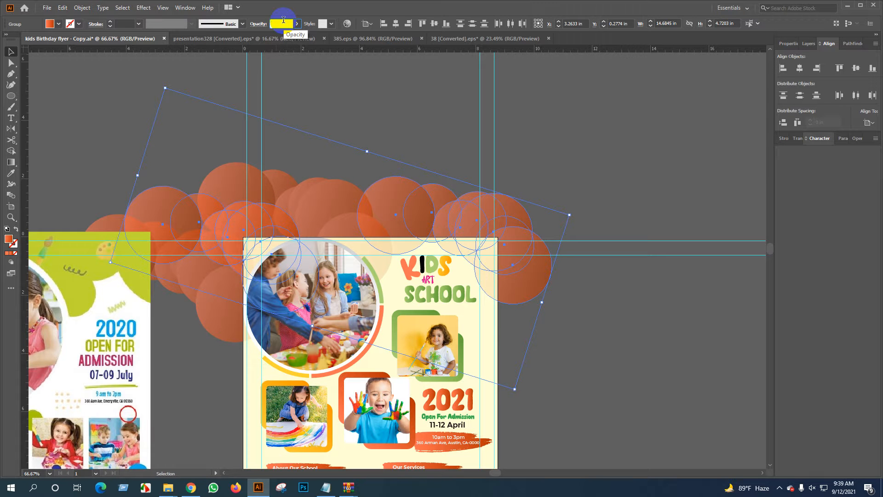
{"action": "key", "text": "Return"}
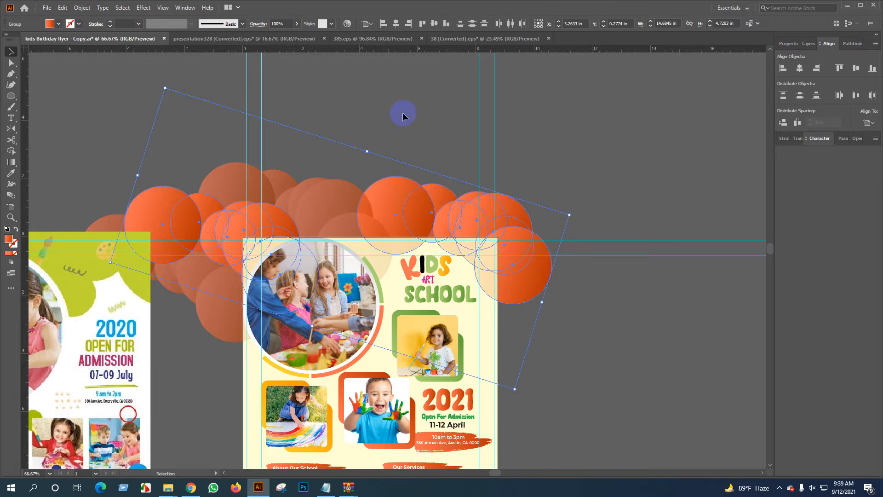
{"action": "left_click", "coordinate": [341, 183]}
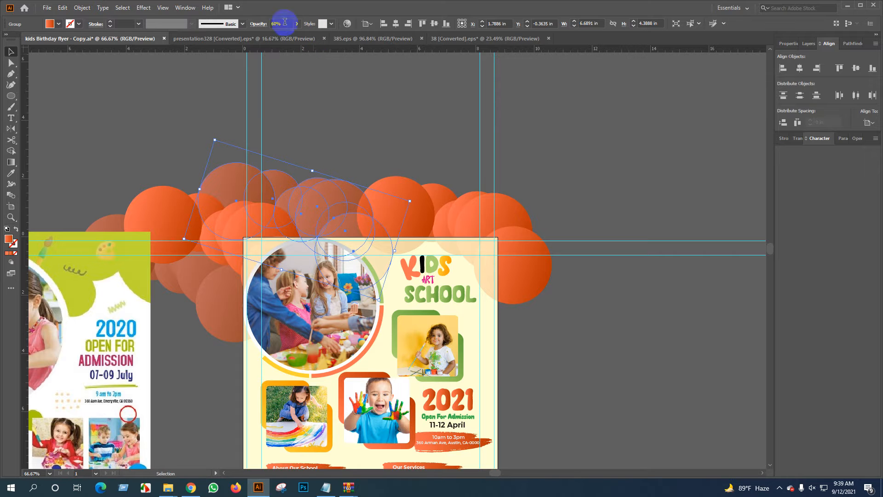
{"action": "left_click", "coordinate": [281, 23]}
{"action": "key", "text": "Return"}
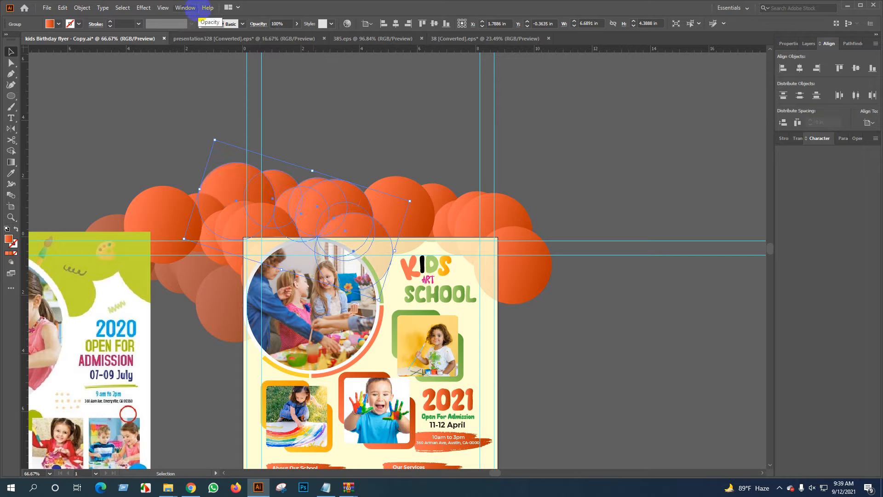
Group all the circle clusters along the flyer's top edge, including the faded one at the far left.
{"action": "left_click", "coordinate": [597, 124]}
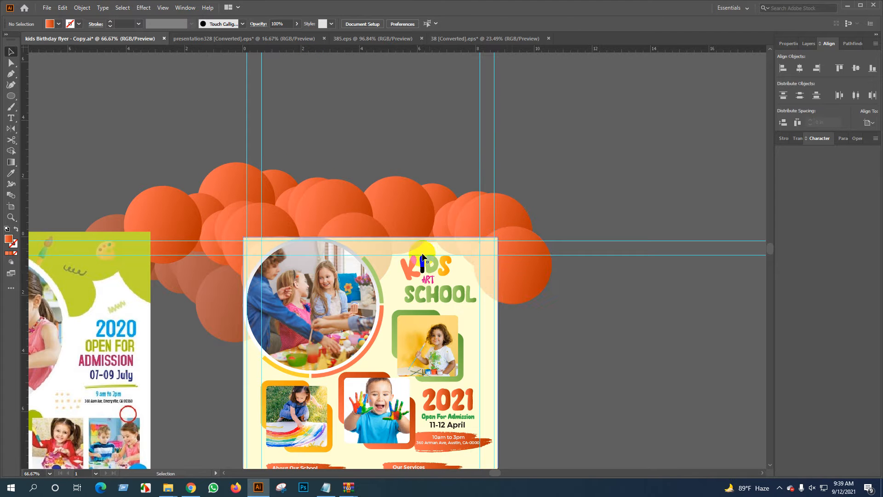
{"action": "left_click", "coordinate": [516, 220]}
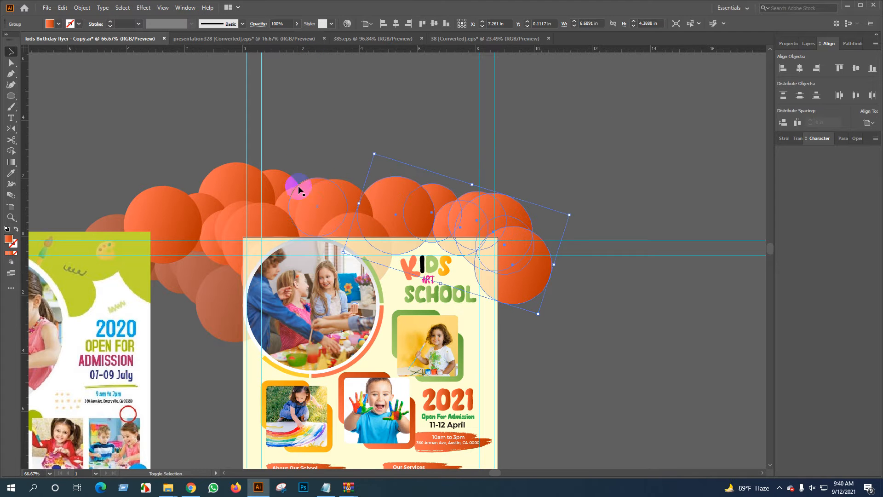
{"action": "left_click", "coordinate": [224, 178], "text": "shift"}
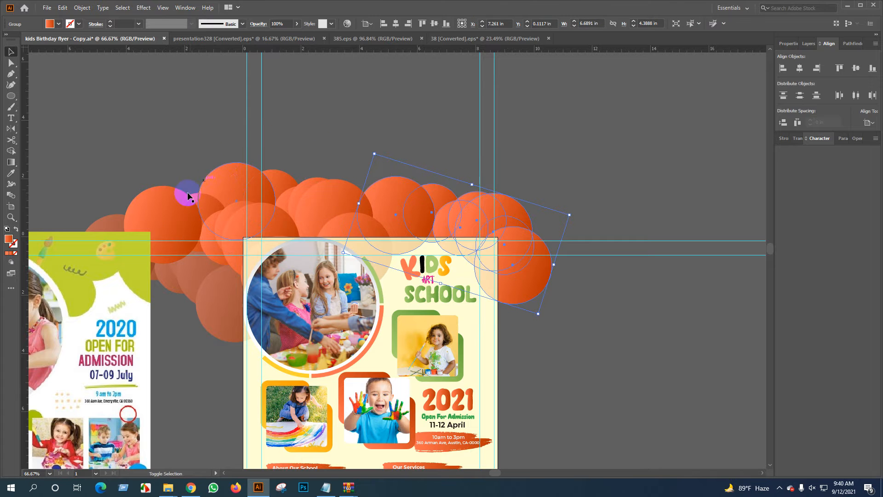
{"action": "left_click", "coordinate": [324, 198], "text": "shift"}
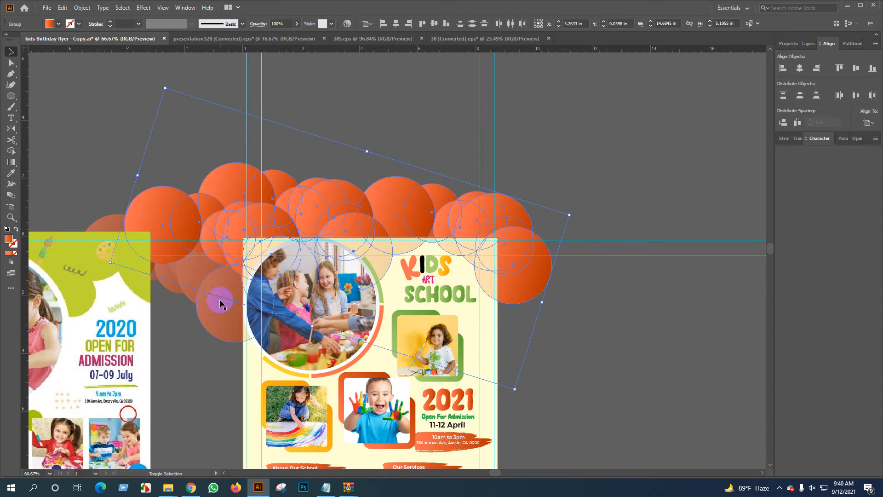
{"action": "left_click", "coordinate": [220, 316], "text": "shift"}
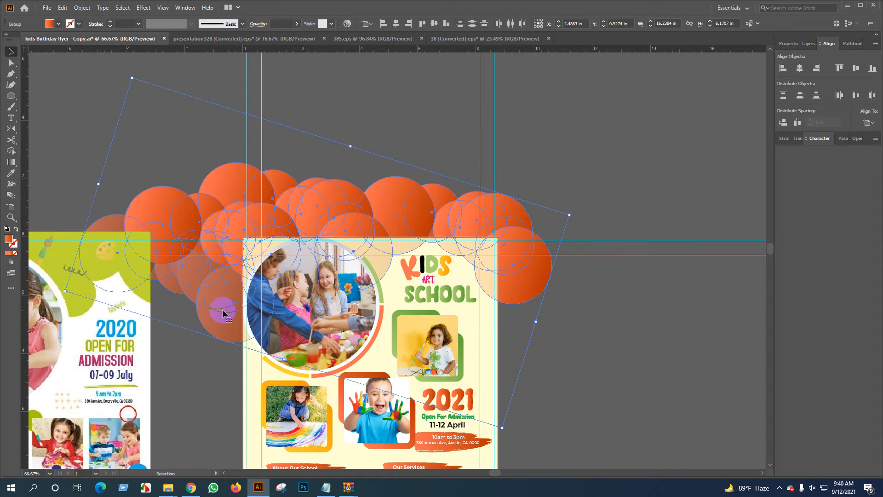
{"action": "key", "text": "ctrl+g"}
Set the opacity of the grouped circle clusters to 60%.
{"action": "left_click_drag", "start_coordinate": [288, 23], "coordinate": [153, 26]}
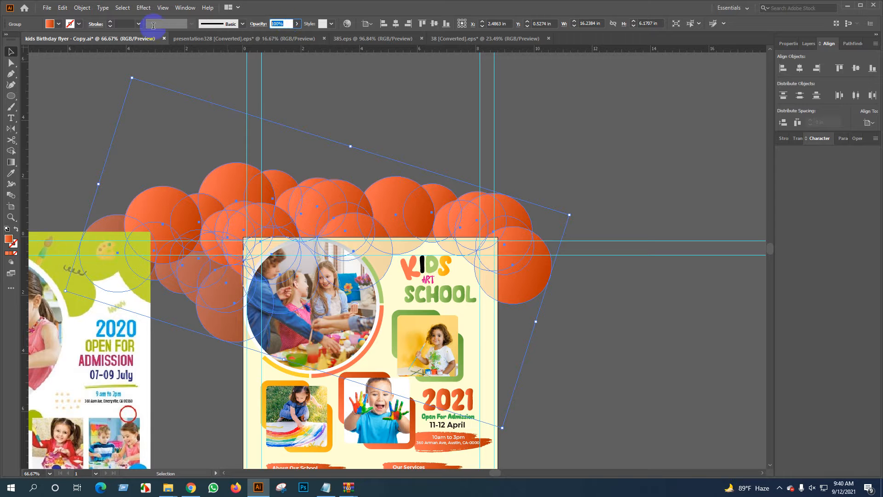
{"action": "type", "text": "60"}
{"action": "key", "text": "Return"}
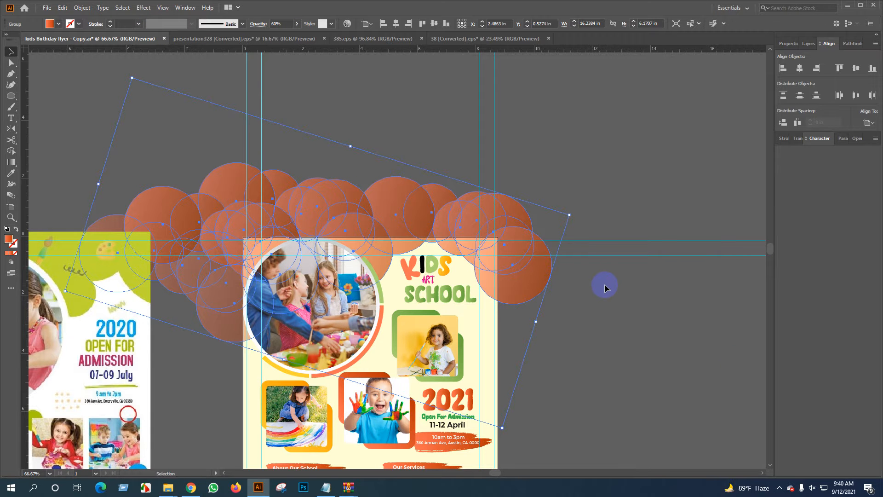
{"action": "left_click", "coordinate": [595, 308]}
Move the grouped circle clusters so they overlap the flyer's top edge slightly further down.
{"action": "scroll", "coordinate": [600, 313], "scroll_direction": "down", "scroll_amount": 1}
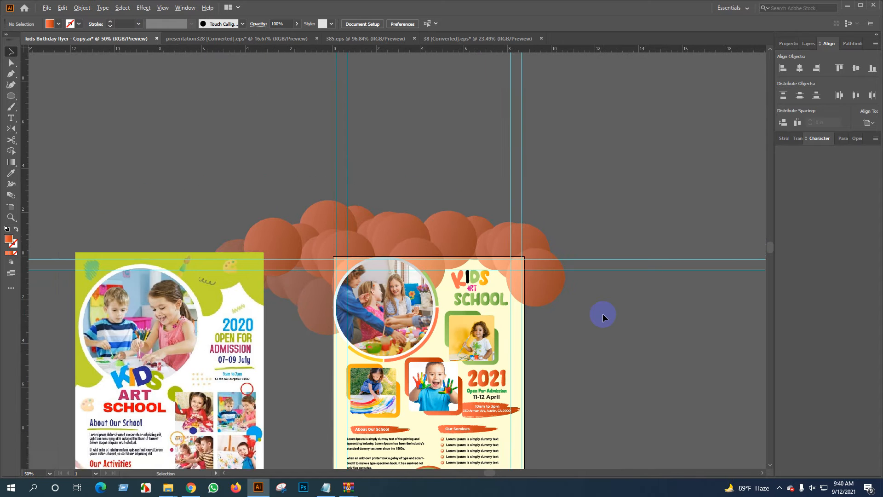
{"action": "left_click_drag", "start_coordinate": [640, 348], "coordinate": [625, 334]}
{"action": "scroll", "coordinate": [396, 249], "scroll_direction": "up", "scroll_amount": 1}
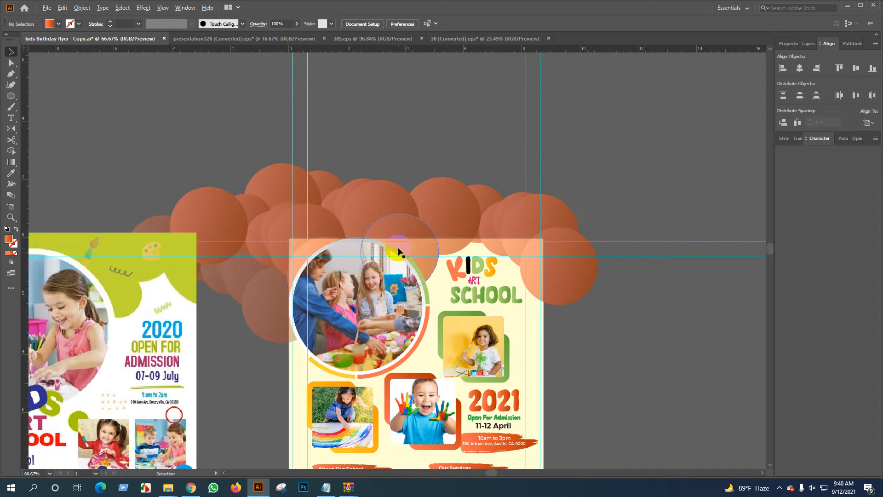
{"action": "left_click_drag", "start_coordinate": [397, 297], "coordinate": [342, 244]}
{"action": "left_click_drag", "start_coordinate": [364, 311], "coordinate": [384, 253]}
{"action": "scroll", "coordinate": [384, 257], "scroll_direction": "down", "scroll_amount": 1}
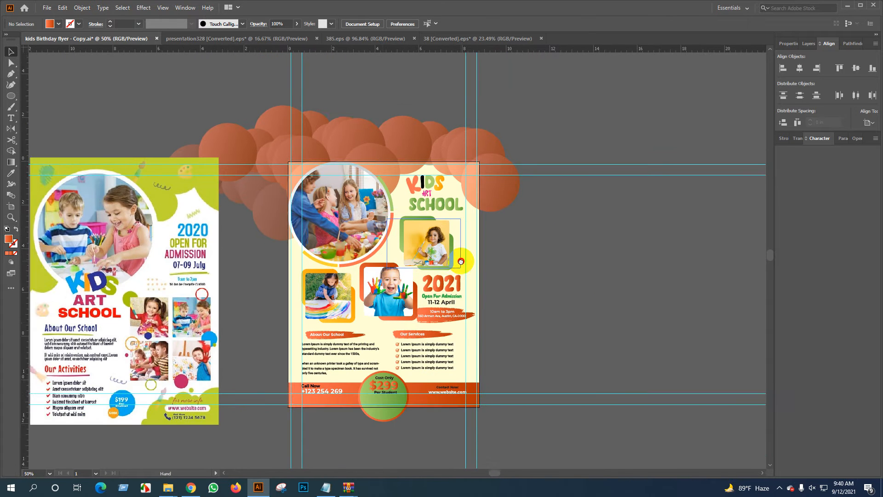
{"action": "left_click_drag", "start_coordinate": [458, 262], "coordinate": [447, 306]}
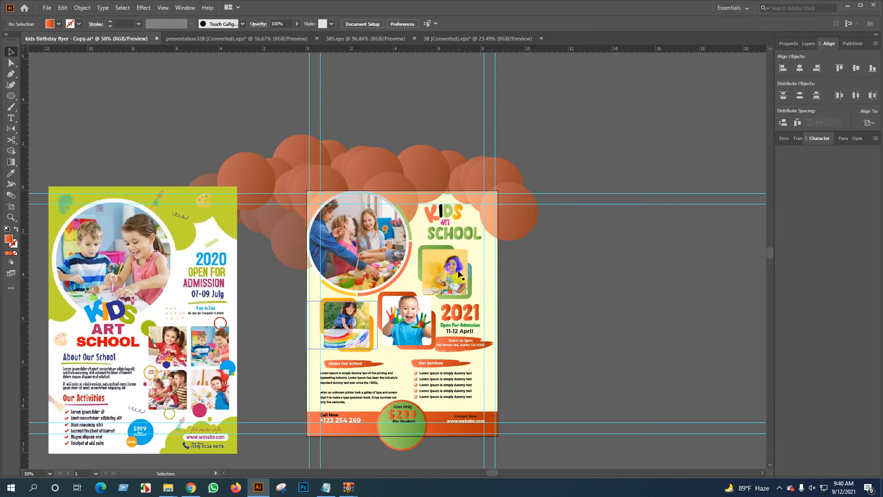
{"action": "left_click_drag", "start_coordinate": [416, 155], "coordinate": [412, 92]}
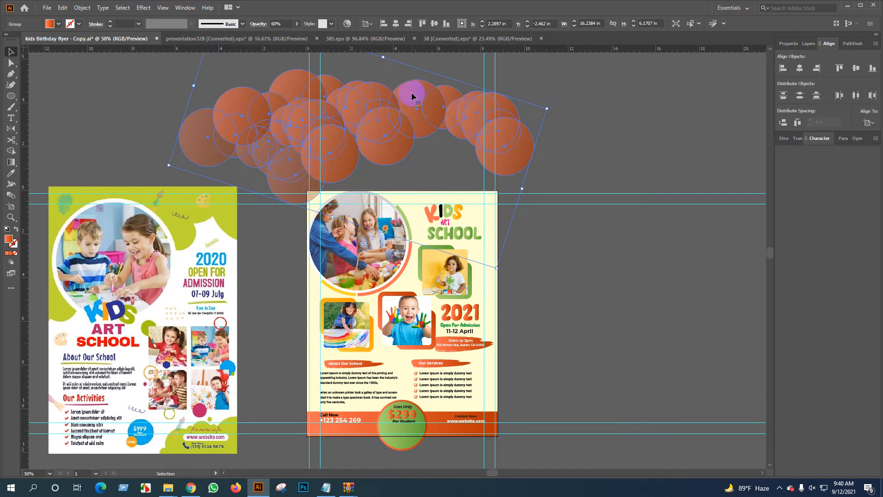
{"action": "scroll", "coordinate": [462, 199], "scroll_direction": "up", "scroll_amount": 1}
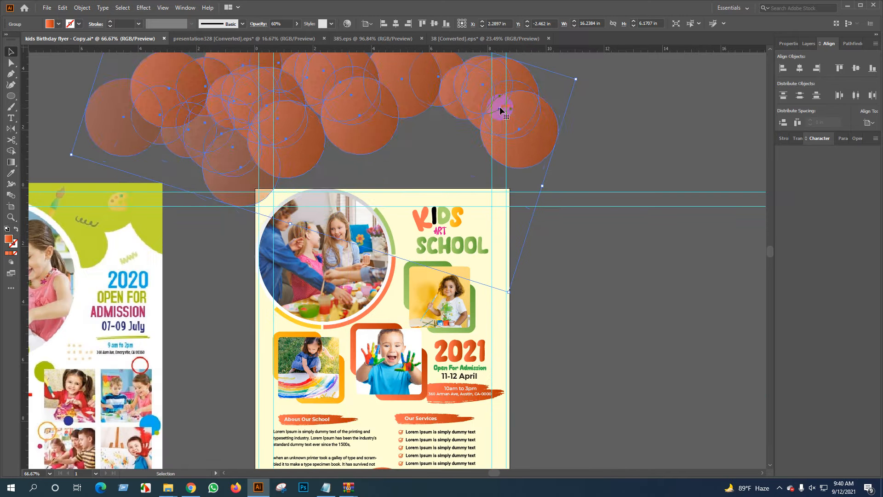
{"action": "left_click_drag", "start_coordinate": [505, 117], "coordinate": [497, 161]}
Ungroup the circle clusters and delete all of them except the rightmost one at the flyer's top-right corner.
{"action": "right_click", "coordinate": [522, 171]}
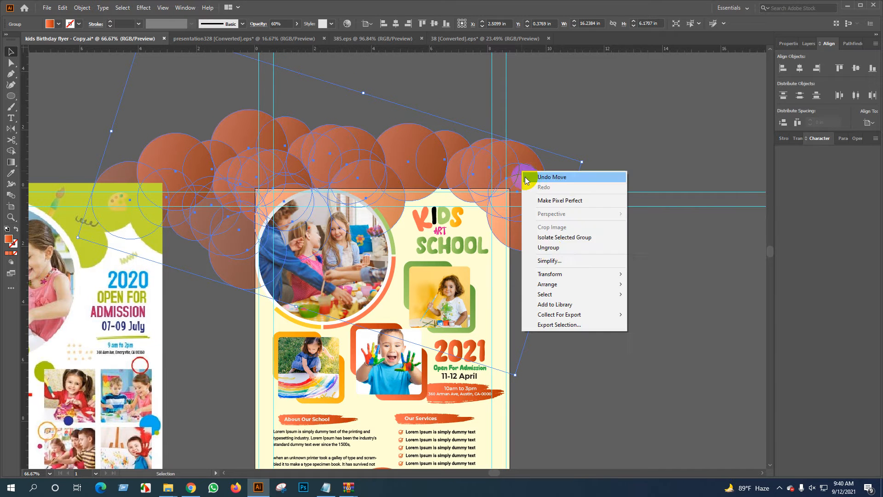
{"action": "left_click", "coordinate": [547, 248]}
{"action": "left_click", "coordinate": [554, 248]}
{"action": "left_click", "coordinate": [306, 149]}
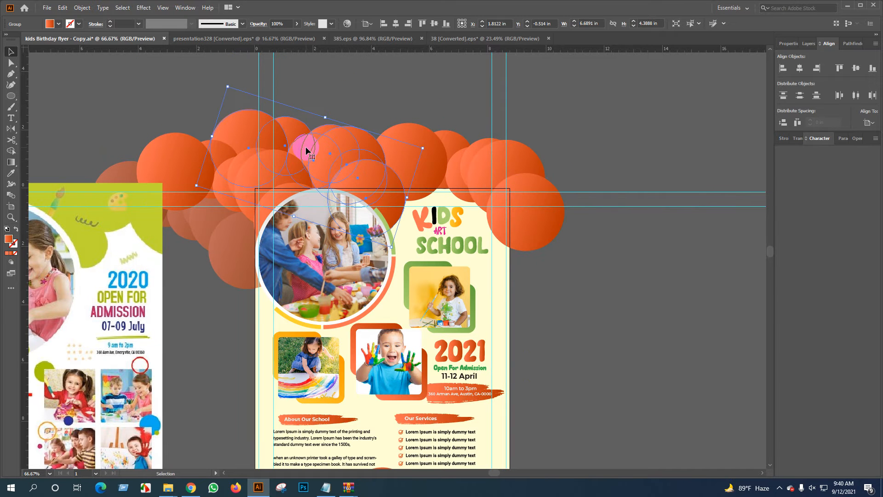
{"action": "key", "text": "Delete"}
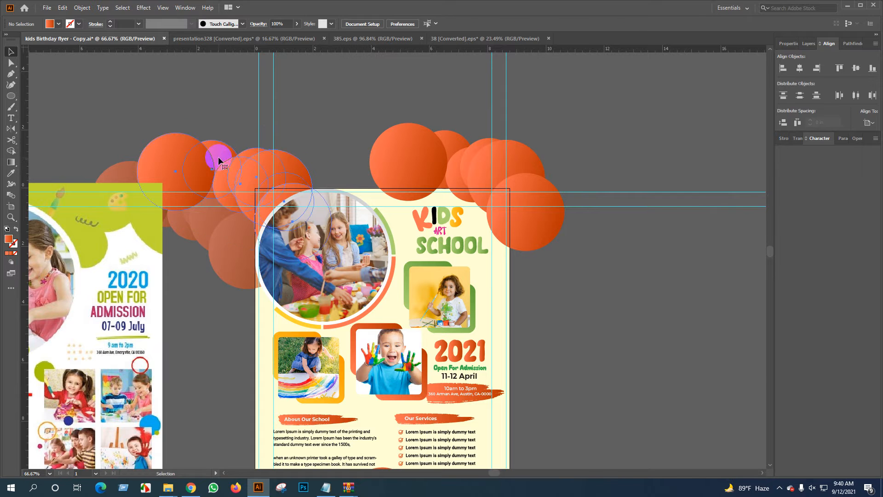
{"action": "left_click", "coordinate": [213, 161]}
{"action": "key", "text": "Delete"}
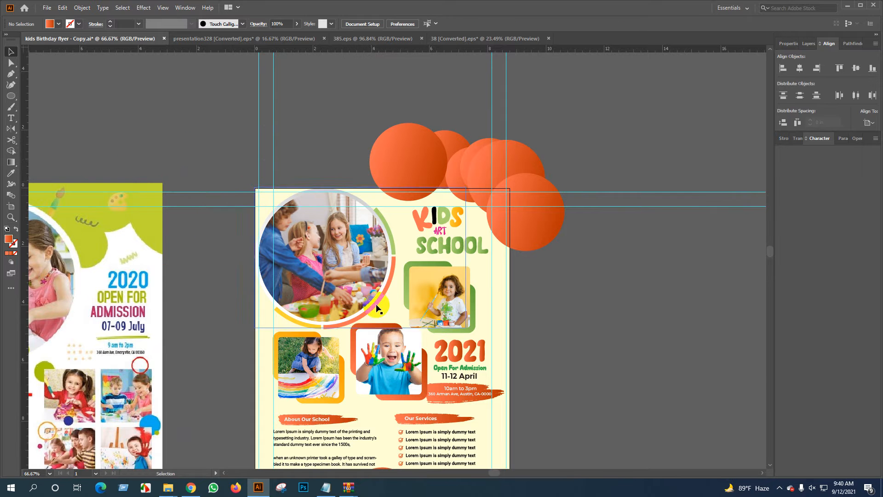
Group the entire new flyer design together with the remaining circle cluster.
{"action": "scroll", "coordinate": [388, 294], "scroll_direction": "down", "scroll_amount": 2}
{"action": "left_click_drag", "start_coordinate": [507, 316], "coordinate": [508, 272]}
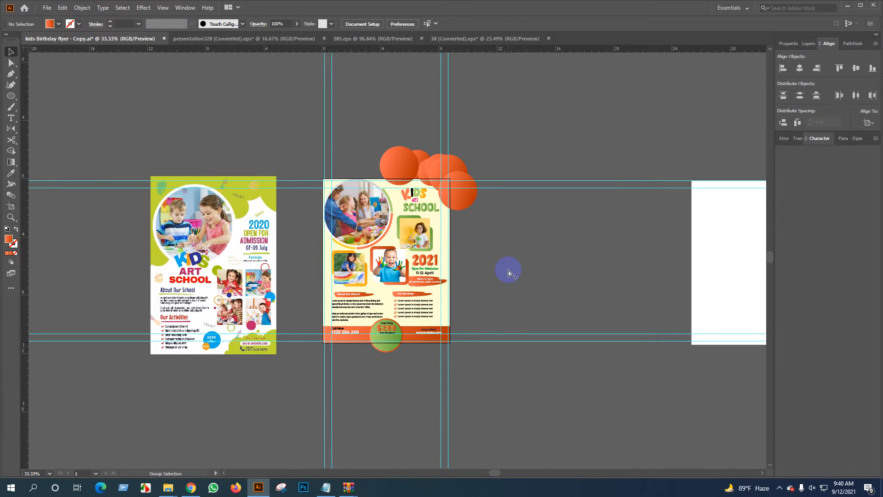
{"action": "left_click", "coordinate": [469, 357]}
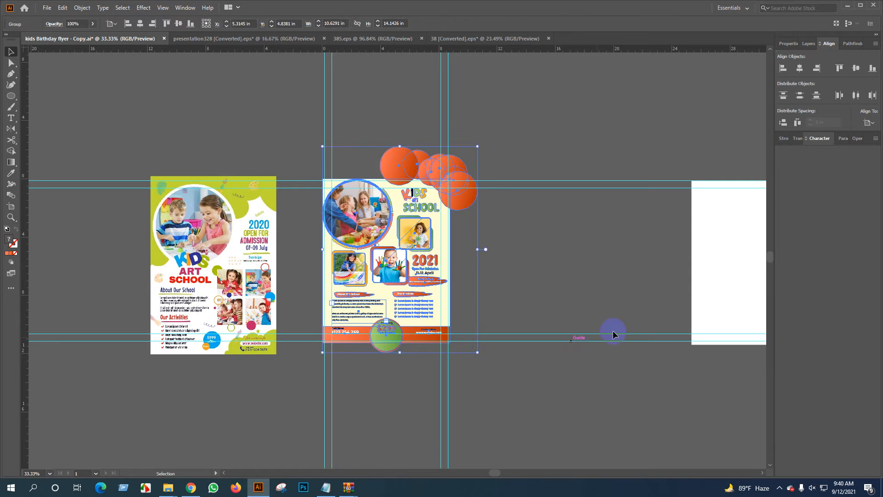
Centre the white 8.75 x 11.25 in rectangle horizontally and vertically on the artboard, over the flyer.
{"action": "left_click", "coordinate": [727, 236]}
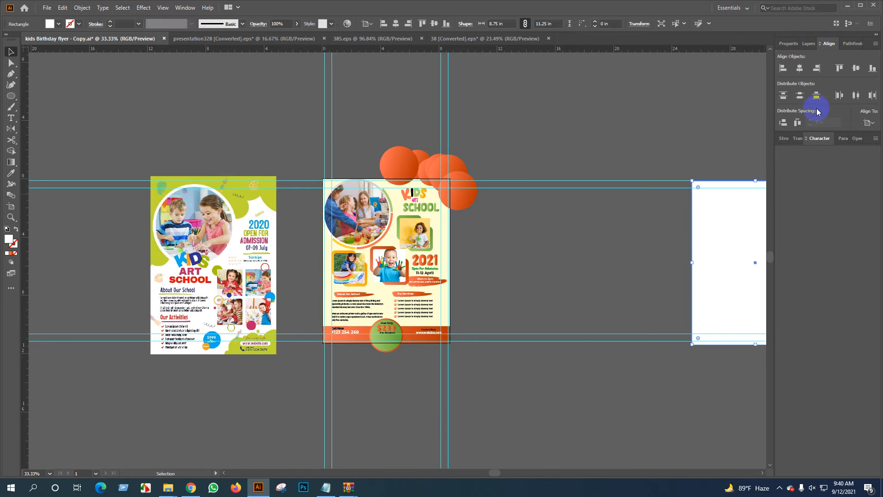
{"action": "left_click", "coordinate": [869, 123]}
{"action": "left_click", "coordinate": [867, 155]}
{"action": "left_click", "coordinate": [801, 68]}
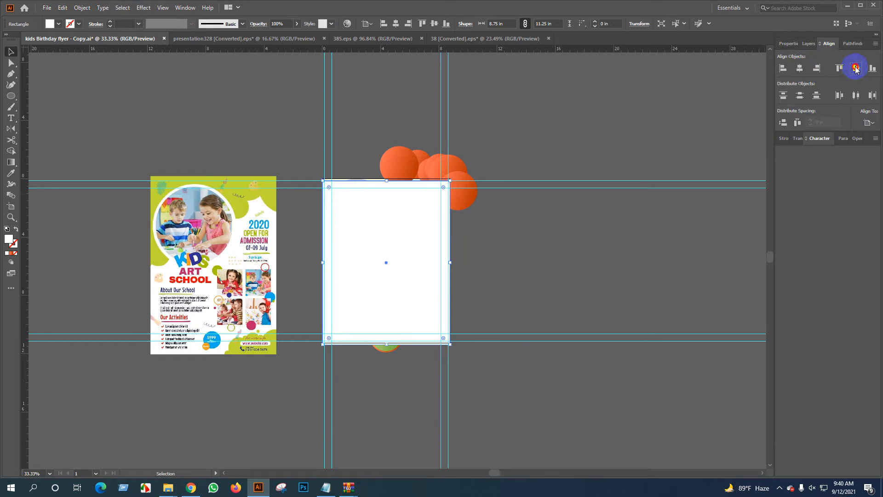
{"action": "left_click", "coordinate": [857, 68]}
Make a clipping mask from the white rectangle and the flyer group to trim the overhanging circles.
{"action": "left_click_drag", "start_coordinate": [398, 293], "coordinate": [399, 293]}
{"action": "right_click", "coordinate": [404, 246]}
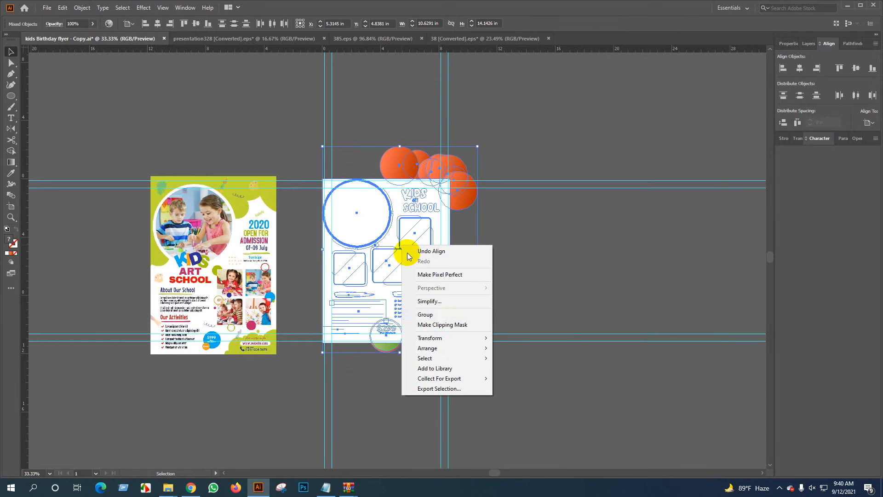
{"action": "left_click", "coordinate": [425, 318]}
{"action": "left_click", "coordinate": [524, 261]}
Delete the green 2020 reference flyer beside the new design.
{"action": "left_click_drag", "start_coordinate": [212, 276], "coordinate": [249, 358]}
{"action": "key", "text": "Delete"}
Isolate the price badge's green inner circle and recolour it with the flyer's pale yellow background using the Eyedropper.
{"action": "scroll", "coordinate": [424, 288], "scroll_direction": "up", "scroll_amount": 2}
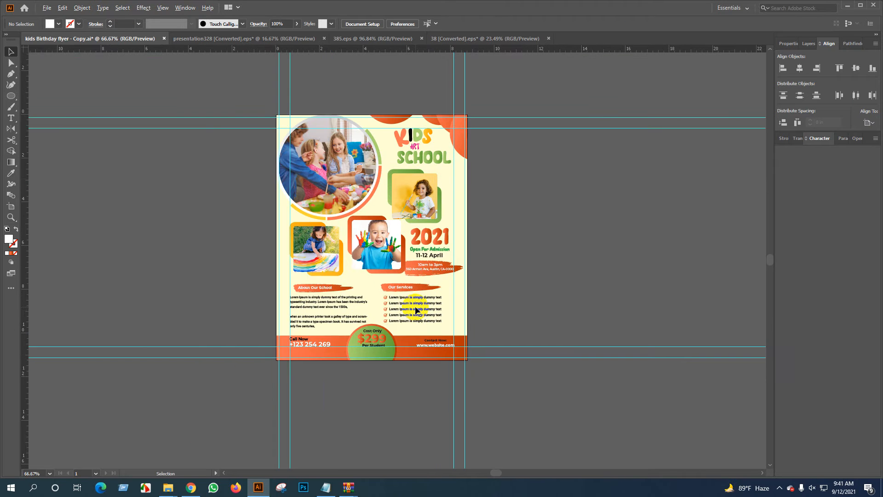
{"action": "scroll", "coordinate": [390, 289], "scroll_direction": "up", "scroll_amount": 1}
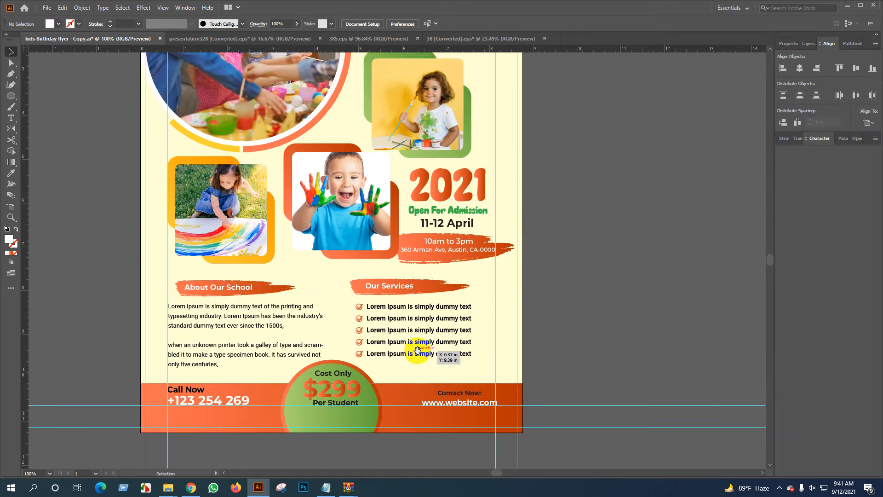
{"action": "scroll", "coordinate": [363, 299], "scroll_direction": "down", "scroll_amount": 2}
{"action": "scroll", "coordinate": [385, 335], "scroll_direction": "right", "scroll_amount": 2}
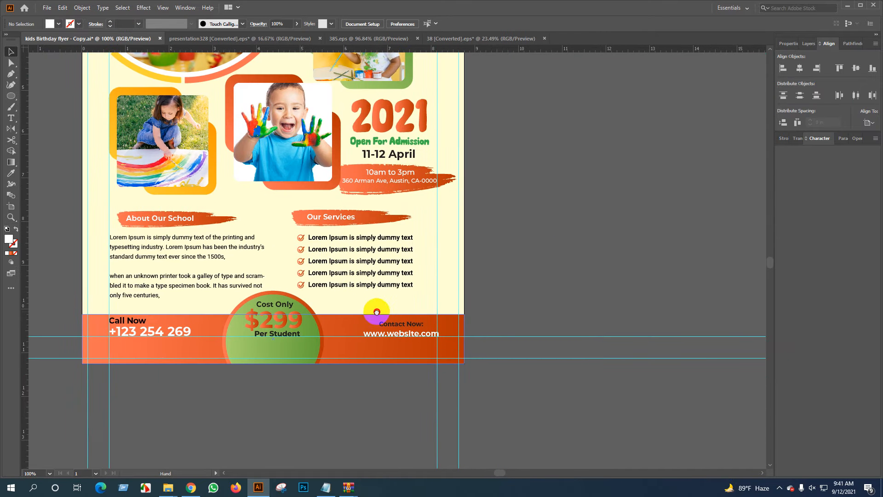
{"action": "left_click_drag", "start_coordinate": [284, 346], "coordinate": [366, 331]}
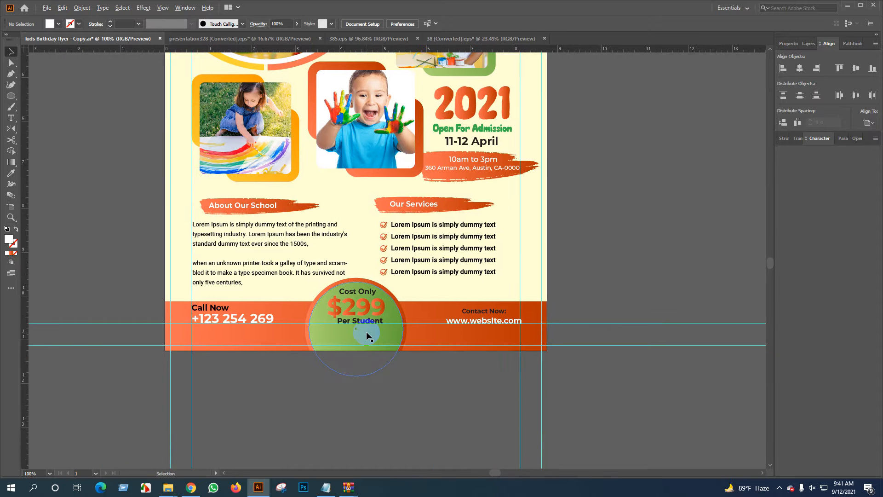
{"action": "scroll", "coordinate": [366, 331], "scroll_direction": "up", "scroll_amount": 1}
{"action": "double_click", "coordinate": [339, 333]}
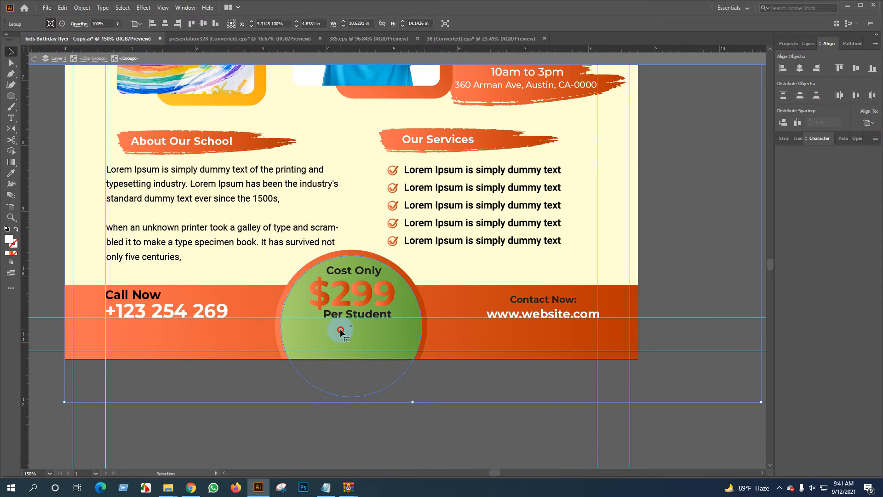
{"action": "double_click", "coordinate": [340, 329]}
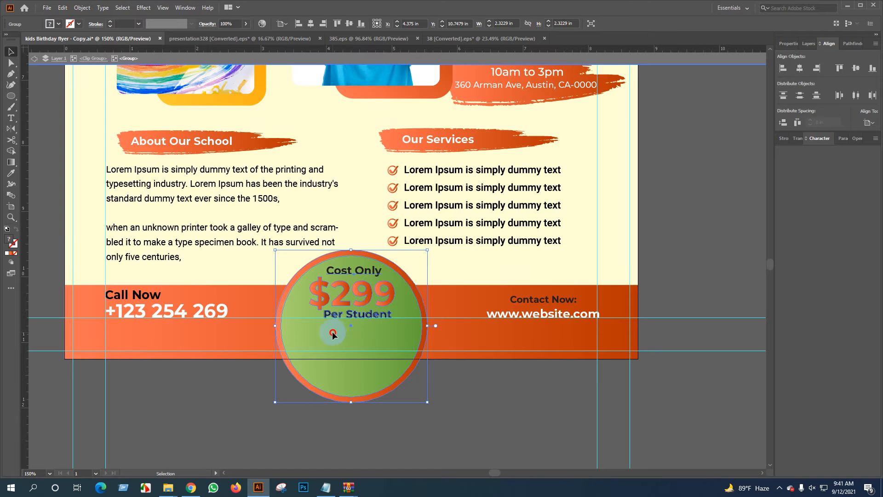
{"action": "double_click", "coordinate": [320, 338]}
{"action": "double_click", "coordinate": [319, 336]}
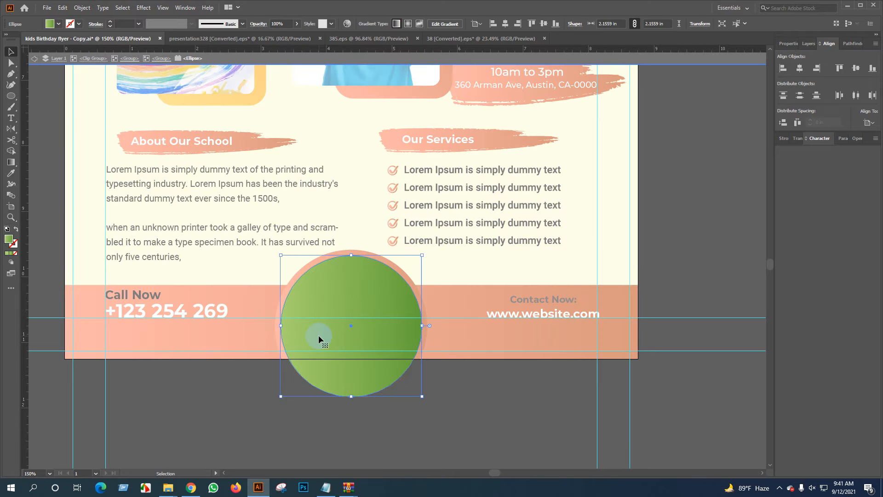
{"action": "key", "text": "i"}
{"action": "left_click", "coordinate": [604, 235]}
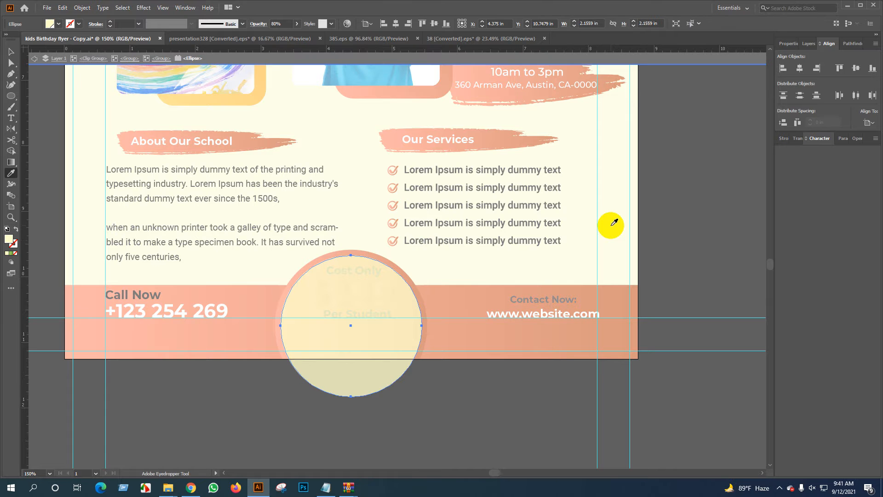
{"action": "key", "text": "v"}
{"action": "double_click", "coordinate": [714, 190]}
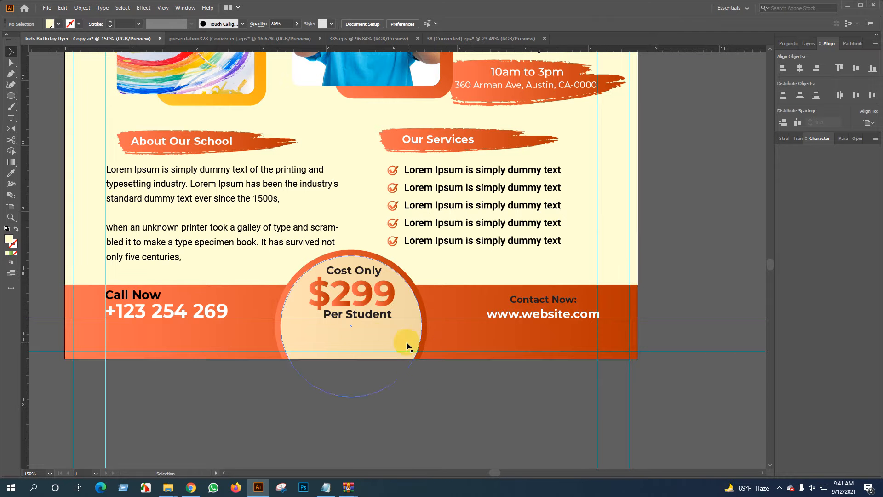
Isolate the price badge inside the clipped flyer group and examine its inner circle, $299 text and bottom edge.
{"action": "left_click", "coordinate": [375, 334]}
{"action": "double_click", "coordinate": [374, 331]}
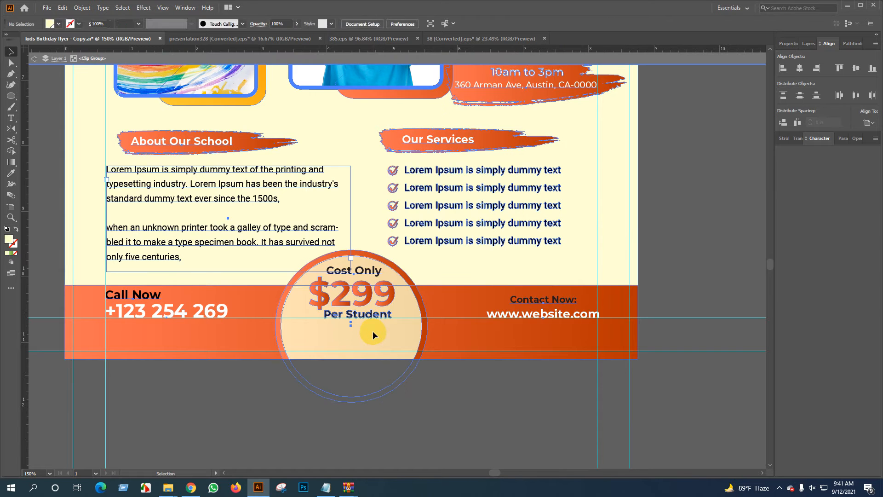
{"action": "double_click", "coordinate": [373, 333]}
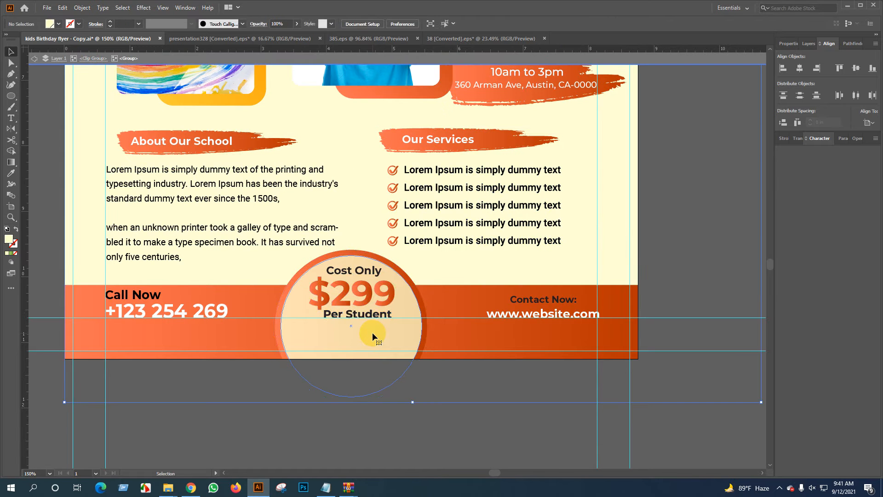
{"action": "double_click", "coordinate": [357, 341]}
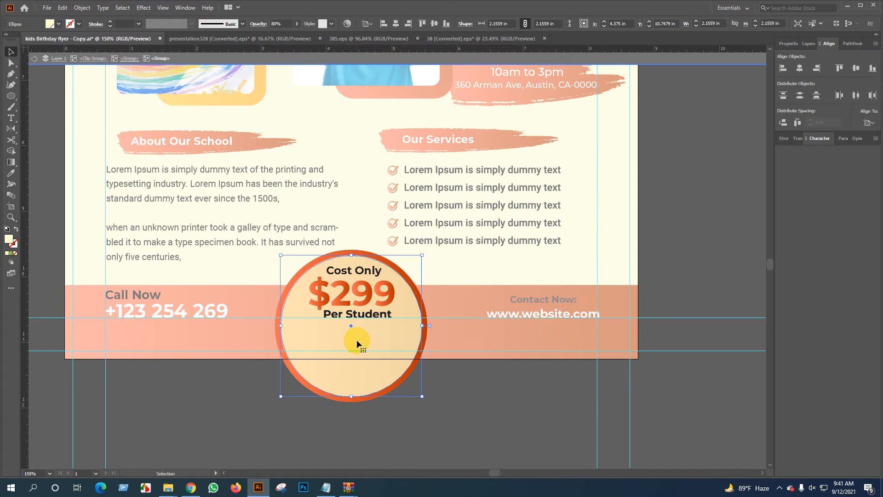
{"action": "left_click", "coordinate": [339, 296]}
{"action": "left_click", "coordinate": [290, 24]}
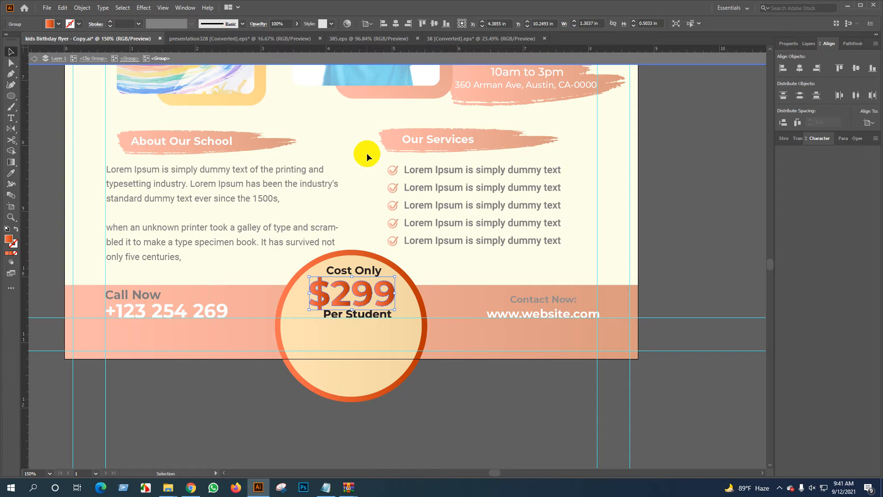
{"action": "double_click", "coordinate": [504, 416]}
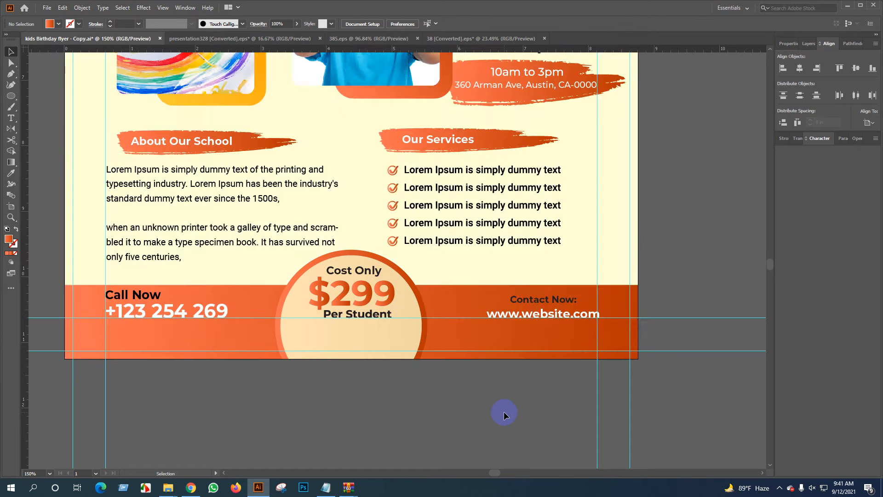
{"action": "scroll", "coordinate": [506, 400], "scroll_direction": "down", "scroll_amount": 2}
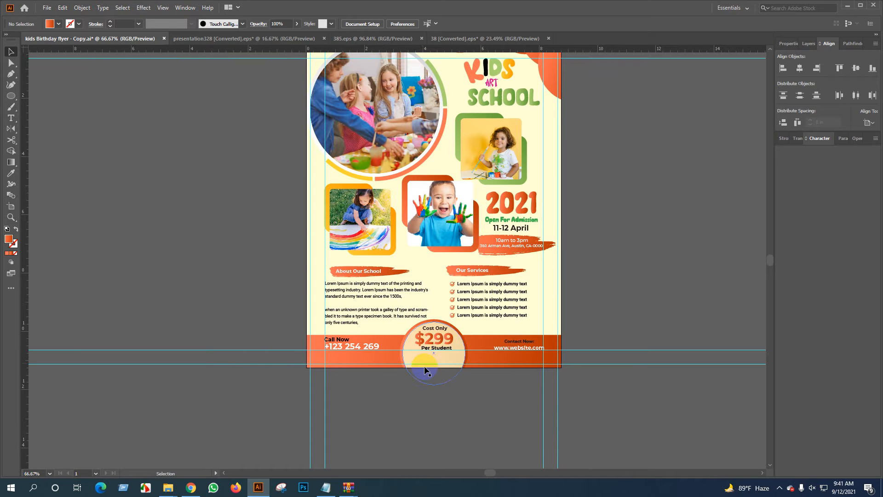
{"action": "scroll", "coordinate": [439, 341], "scroll_direction": "up", "scroll_amount": 2}
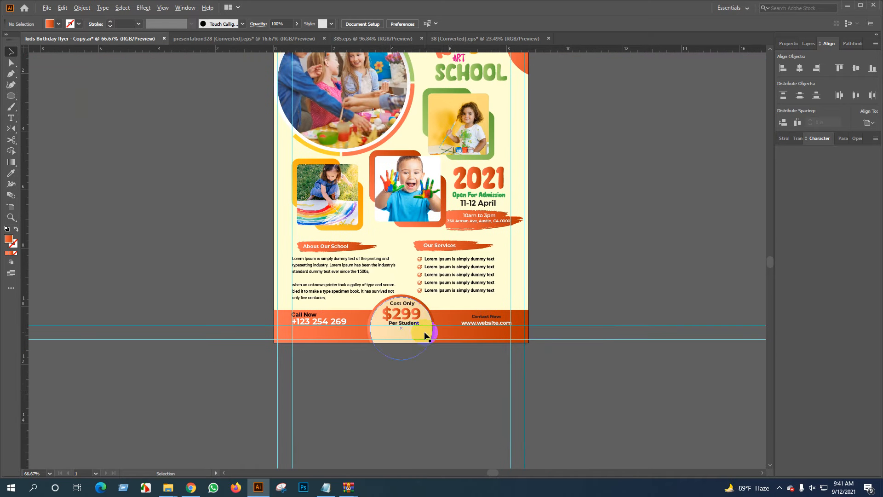
{"action": "left_click", "coordinate": [444, 340]}
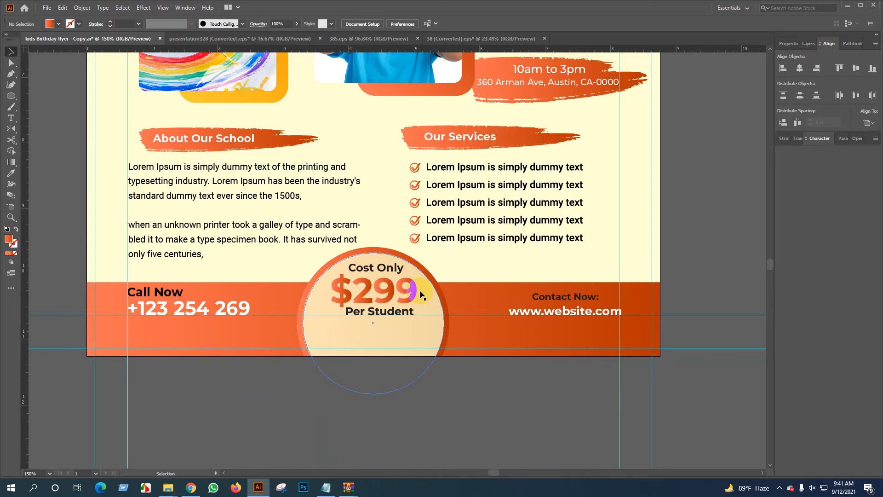
Undo the badge recolouring, the reference flyer's deletion, the clipping mask and the white rectangle's placement over the flyer.
{"action": "scroll", "coordinate": [420, 294], "scroll_direction": "down", "scroll_amount": 1}
{"action": "scroll", "coordinate": [422, 294], "scroll_direction": "down", "scroll_amount": 1}
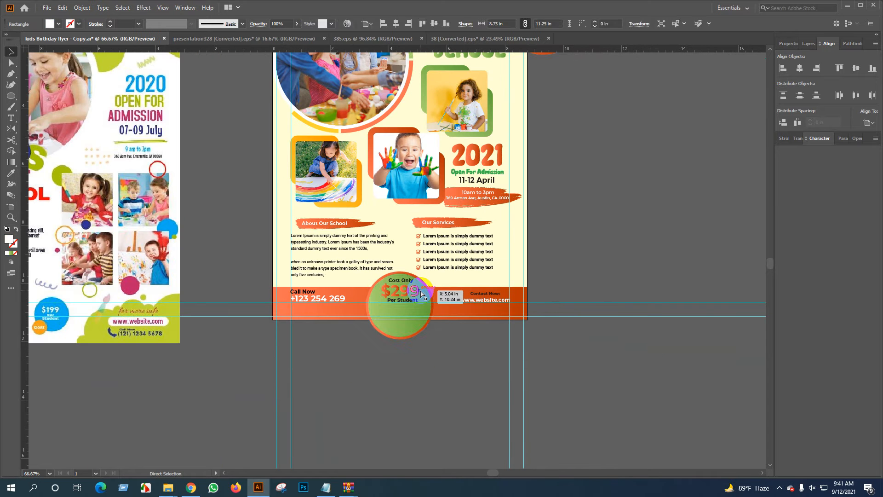
{"action": "key", "text": "ctrl+a"}
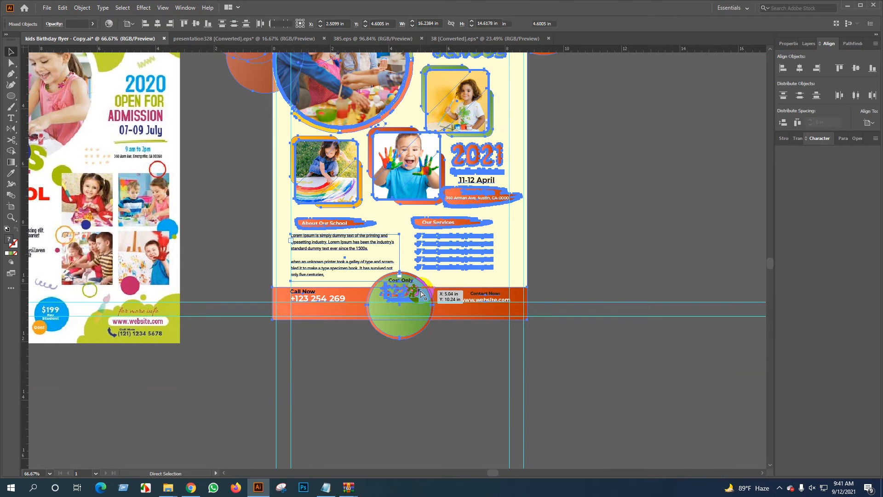
{"action": "key", "text": "ctrl+z"}
{"action": "key", "text": "ctrl+z"}
{"action": "key", "text": "ctrl+z"}
{"action": "scroll", "coordinate": [417, 300], "scroll_direction": "down", "scroll_amount": 1}
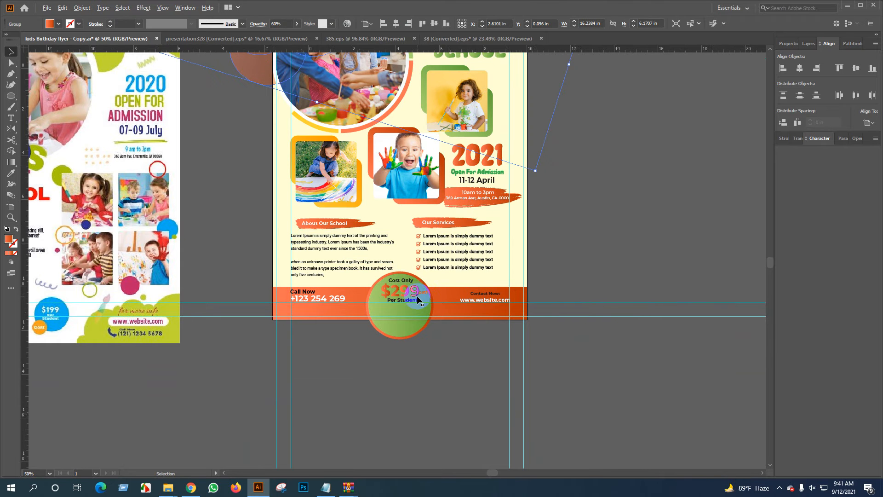
{"action": "scroll", "coordinate": [418, 297], "scroll_direction": "down", "scroll_amount": 2}
{"action": "key", "text": "ctrl+z"}
{"action": "key", "text": "ctrl+z"}
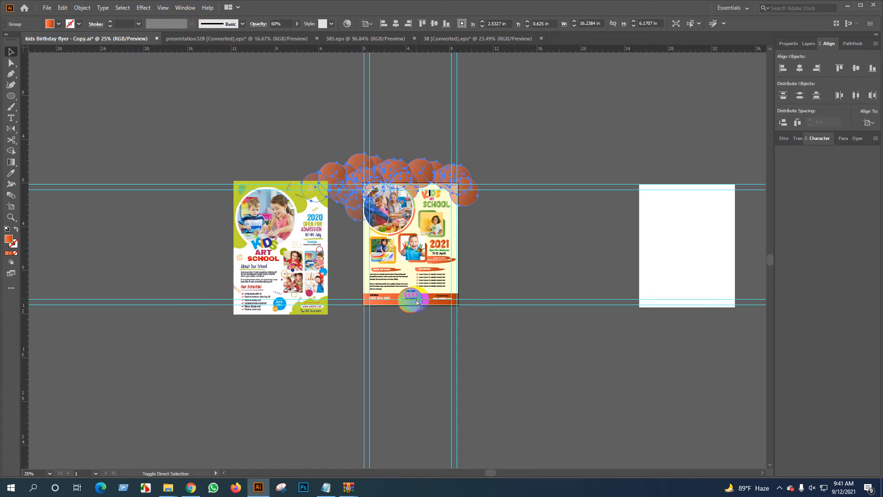
Undo the circles' opacity change and duplication back to the single orange corner cluster, and ungroup the flyer artwork.
{"action": "key", "text": "ctrl+z"}
{"action": "key", "text": "ctrl+z"}
{"action": "key", "text": "ctrl+z"}
{"action": "key", "text": "ctrl+z"}
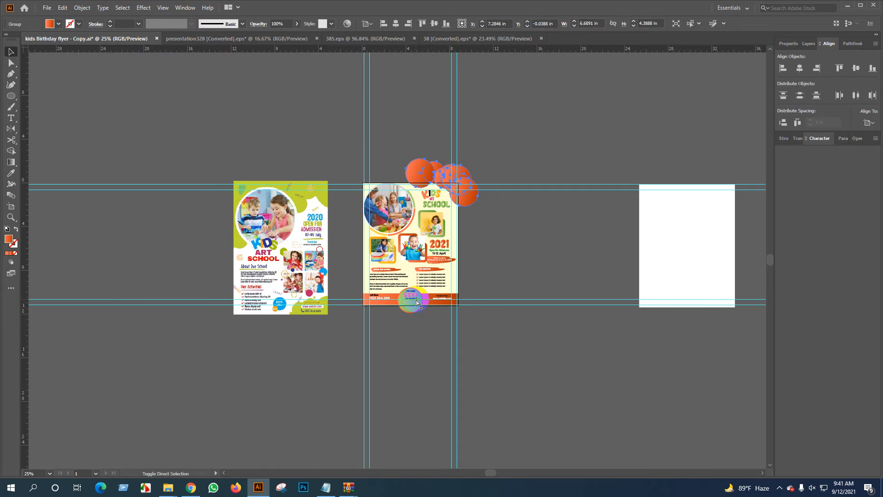
{"action": "key", "text": "ctrl+z"}
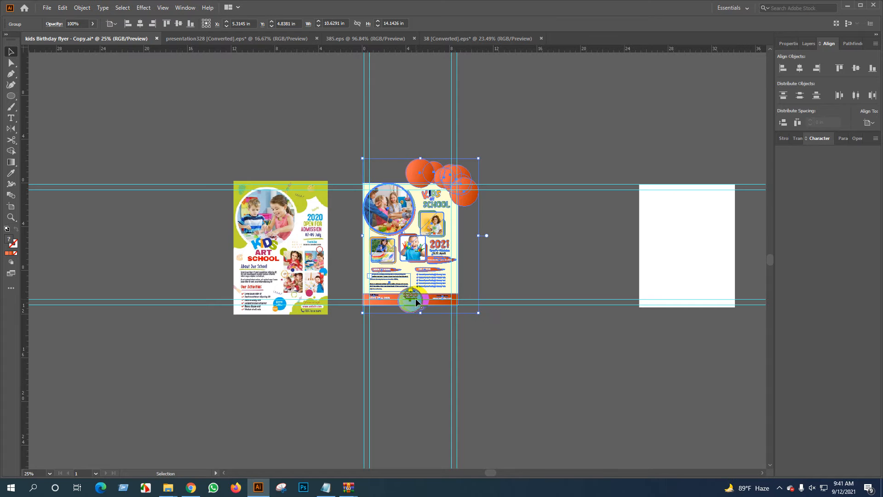
{"action": "right_click", "coordinate": [410, 245]}
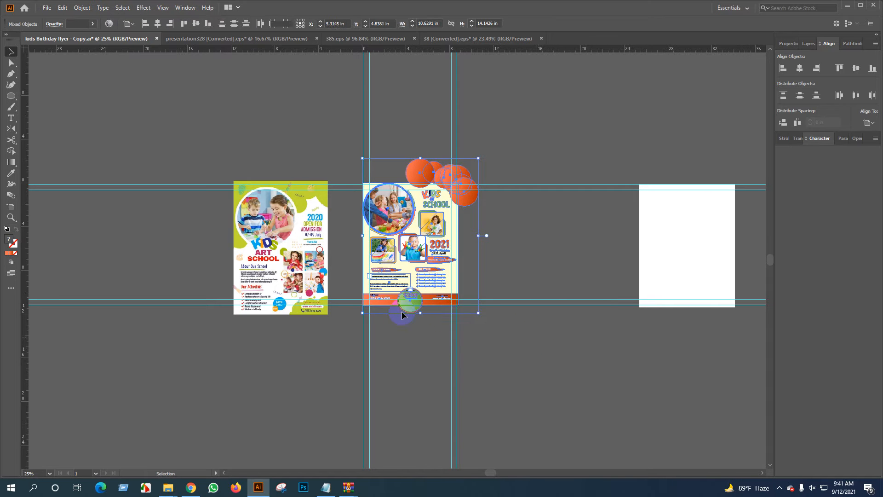
{"action": "left_click", "coordinate": [403, 313]}
Select the price badge with the footer bar and remove the badge part below the flyer's bottom edge using Shape Builder.
{"action": "scroll", "coordinate": [442, 313], "scroll_direction": "up", "scroll_amount": 4}
{"action": "scroll", "coordinate": [333, 291], "scroll_direction": "up", "scroll_amount": 2}
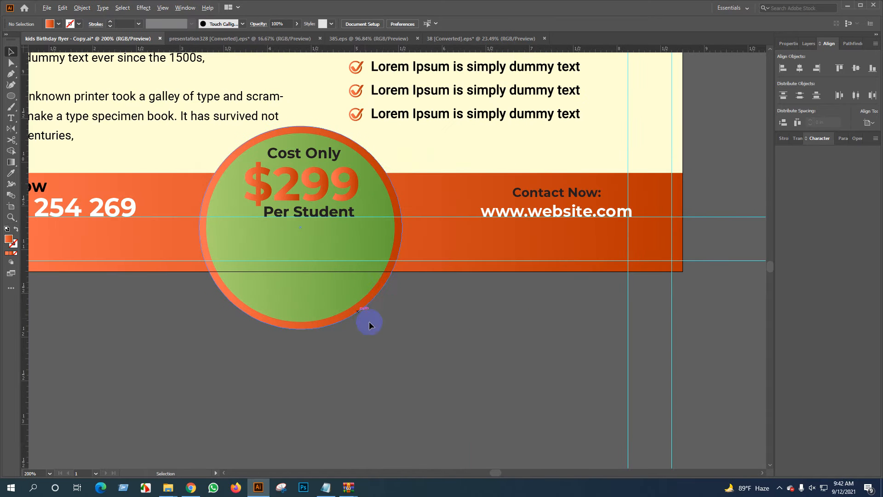
{"action": "left_click", "coordinate": [382, 283]}
{"action": "left_click", "coordinate": [450, 244], "text": "shift"}
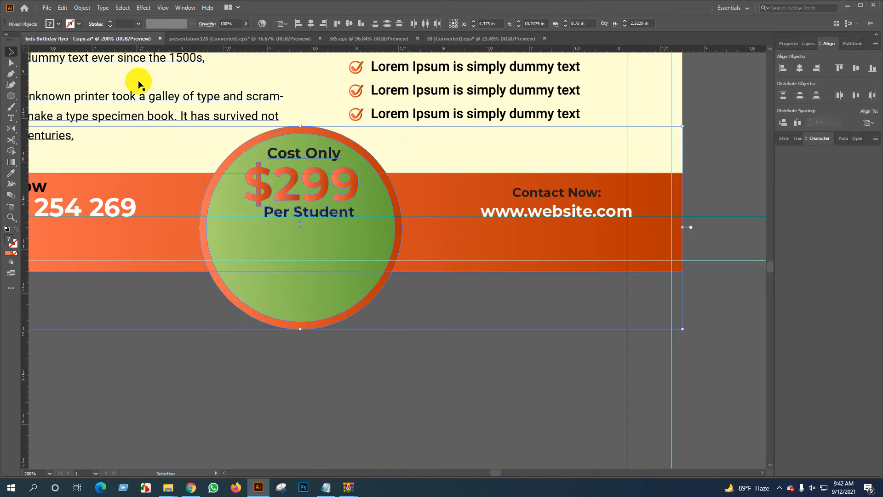
{"action": "left_click", "coordinate": [12, 194]}
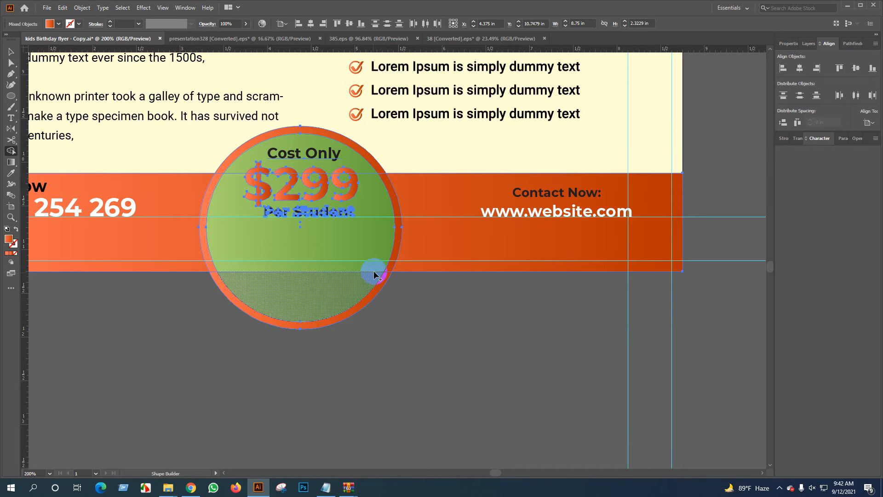
{"action": "scroll", "coordinate": [383, 304], "scroll_direction": "up", "scroll_amount": 1}
{"action": "left_click_drag", "start_coordinate": [397, 296], "coordinate": [168, 284]}
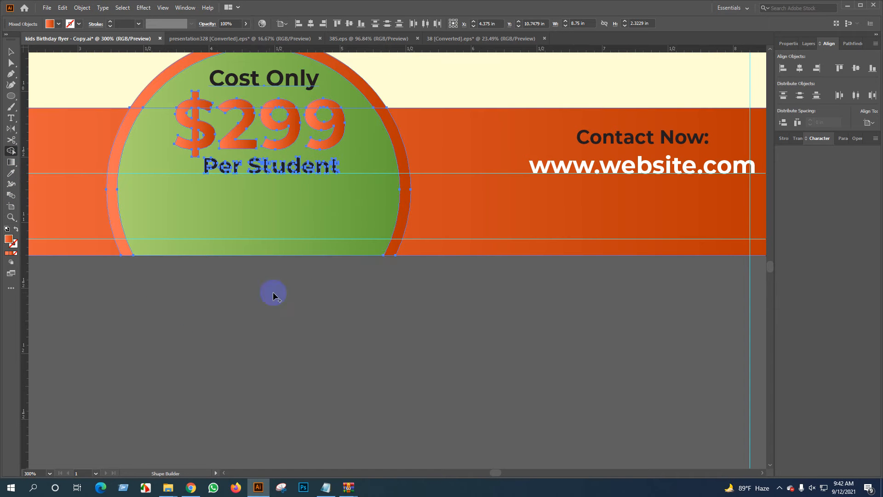
Remove the badge's orange outer ring segments overlapping the footer bar on both sides with Shape Builder.
{"action": "left_click", "coordinate": [395, 249]}
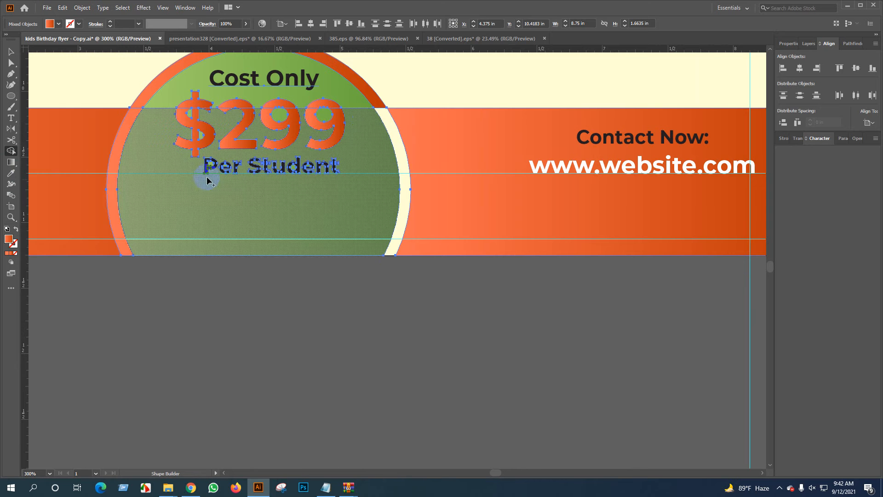
{"action": "left_click", "coordinate": [115, 164]}
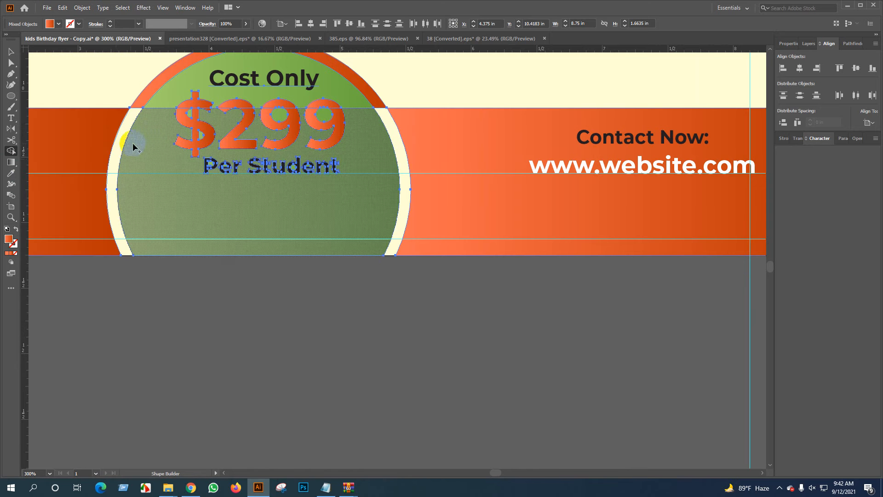
{"action": "scroll", "coordinate": [226, 251], "scroll_direction": "down", "scroll_amount": 2}
{"action": "key", "text": "v"}
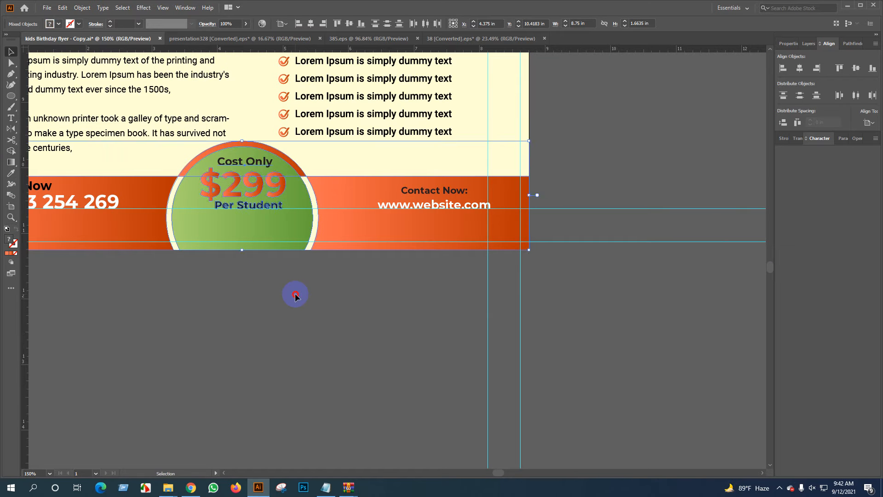
Try to recolour the whole badge group with the flyer's pale yellow background using the Eyedropper.
{"action": "left_click", "coordinate": [296, 293]}
{"action": "left_click", "coordinate": [254, 224]}
{"action": "key", "text": "i"}
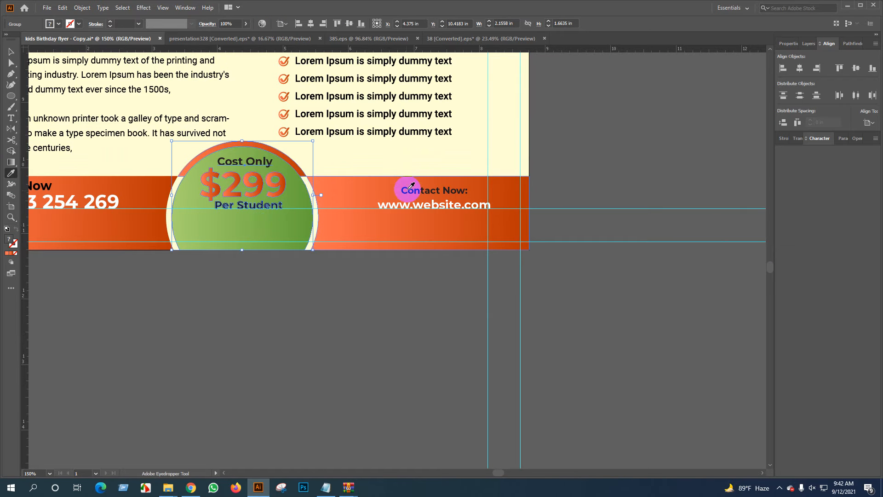
{"action": "left_click", "coordinate": [446, 152]}
{"action": "key", "text": "ctrl+z"}
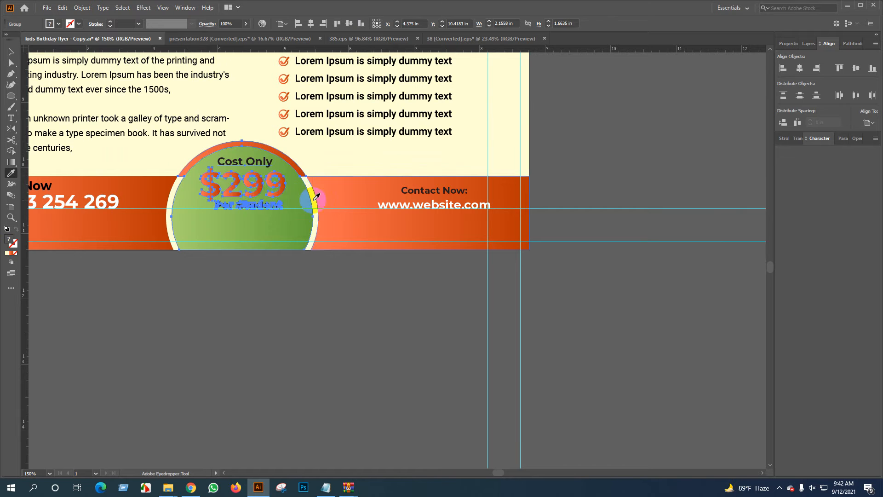
{"action": "right_click", "coordinate": [262, 189]}
{"action": "left_click", "coordinate": [233, 252]}
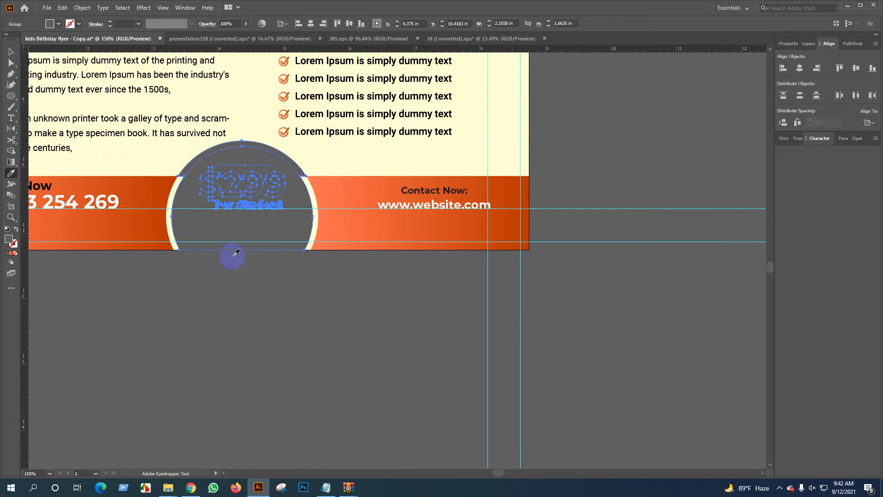
{"action": "key", "text": "ctrl+z"}
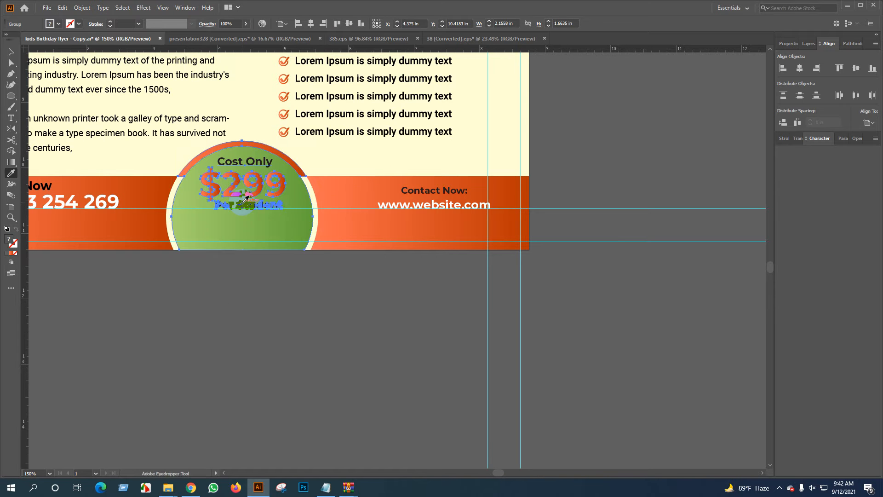
Ungroup the badge and recolour its green inner shape with the flyer's pale yellow background using the Eyedropper.
{"action": "key", "text": "v"}
{"action": "right_click", "coordinate": [239, 187]}
{"action": "left_click", "coordinate": [276, 260]}
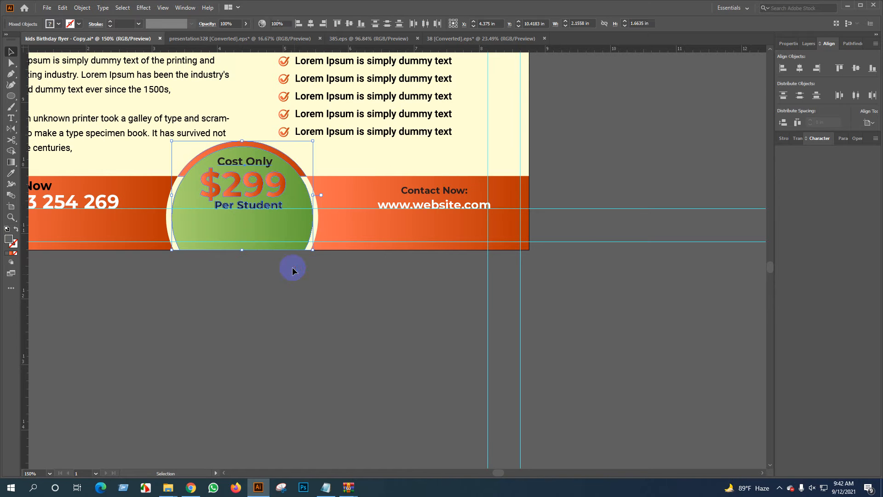
{"action": "left_click", "coordinate": [271, 225]}
{"action": "key", "text": "i"}
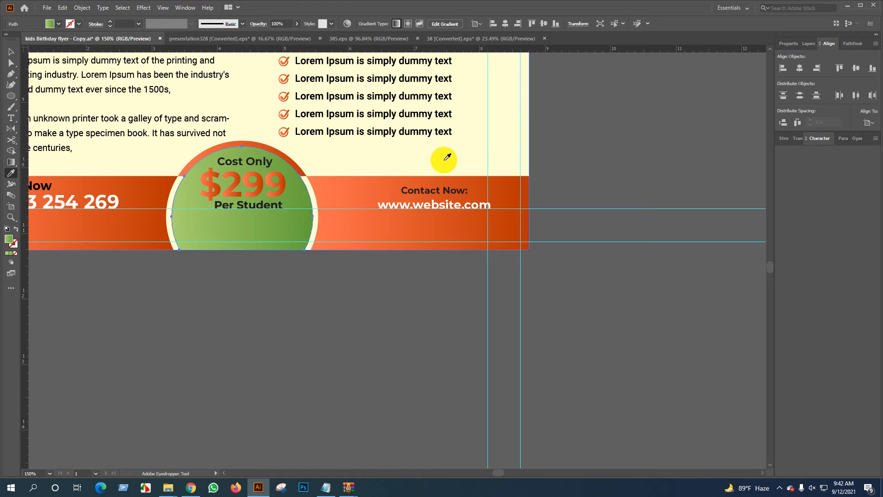
{"action": "left_click", "coordinate": [444, 159]}
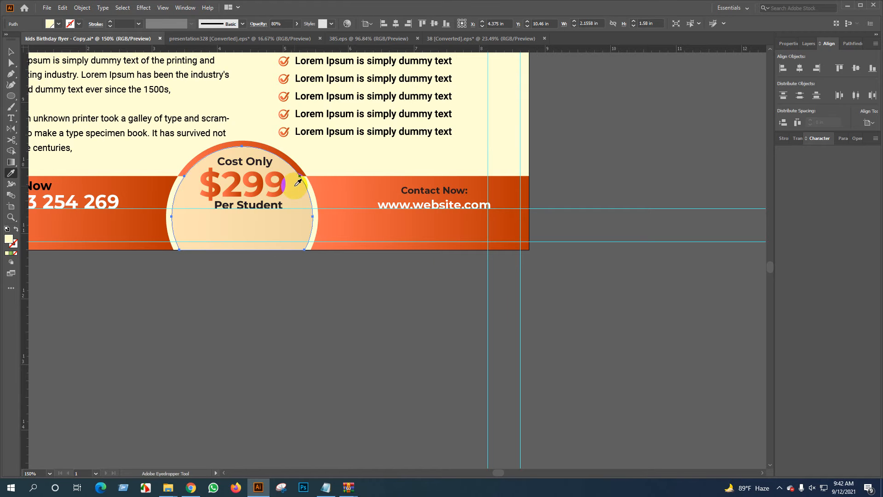
Try moving the badge's pale yellow inner shape below the flyer.
{"action": "key", "text": "v"}
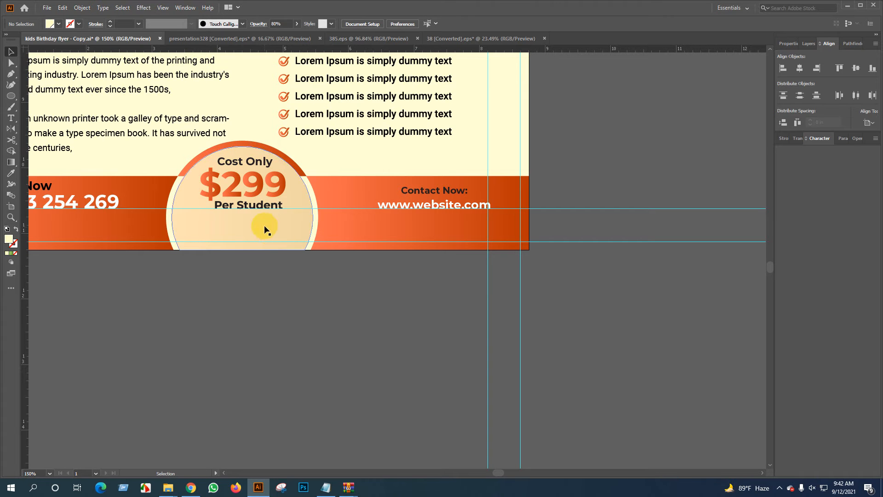
{"action": "left_click_drag", "start_coordinate": [265, 226], "coordinate": [254, 338]}
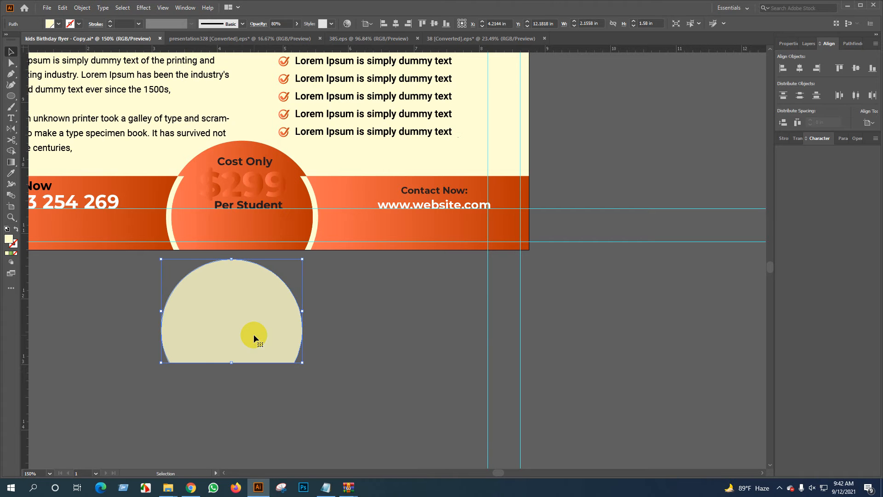
{"action": "left_click", "coordinate": [273, 225]}
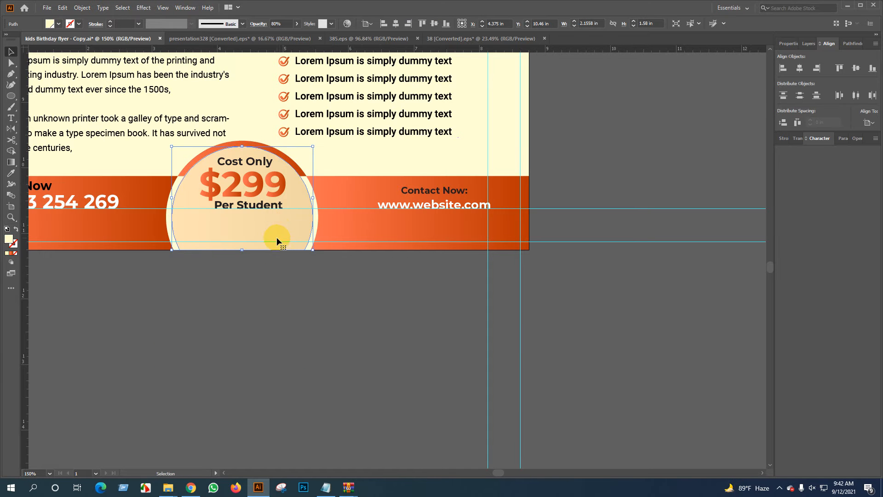
Try splitting the badge's pale yellow inner shape against its orange arc with Shape Builder.
{"action": "scroll", "coordinate": [290, 186], "scroll_direction": "up", "scroll_amount": 2}
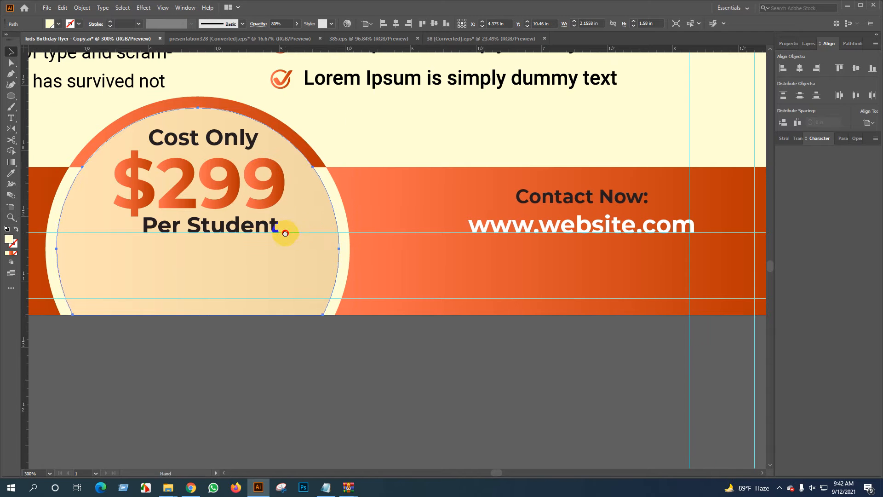
{"action": "left_click_drag", "start_coordinate": [285, 233], "coordinate": [327, 247]}
{"action": "left_click", "coordinate": [235, 118], "text": "shift"}
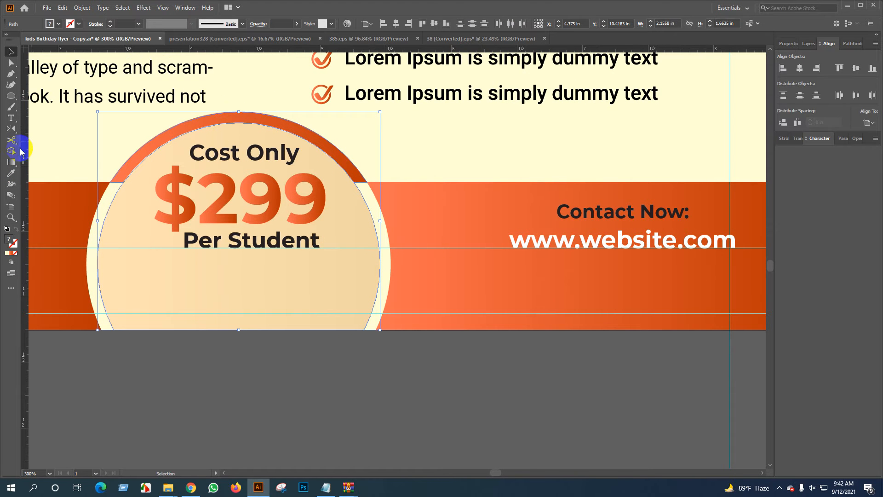
{"action": "left_click", "coordinate": [11, 150]}
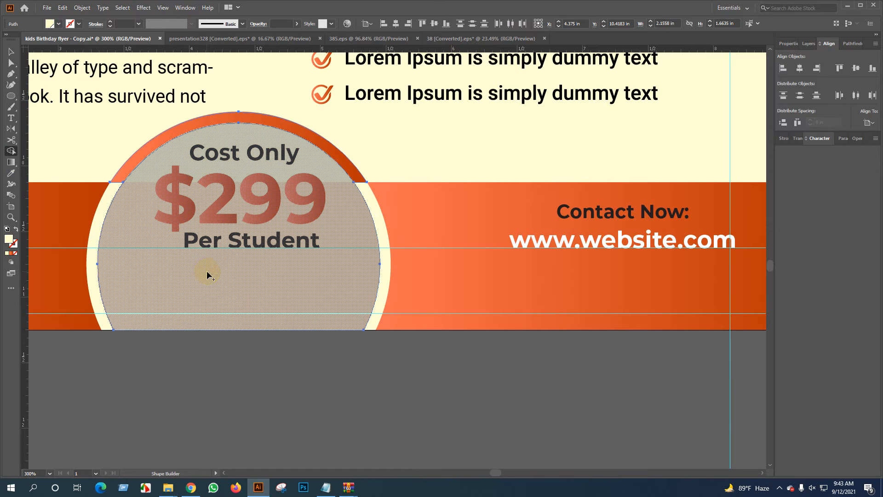
{"action": "key", "text": "v"}
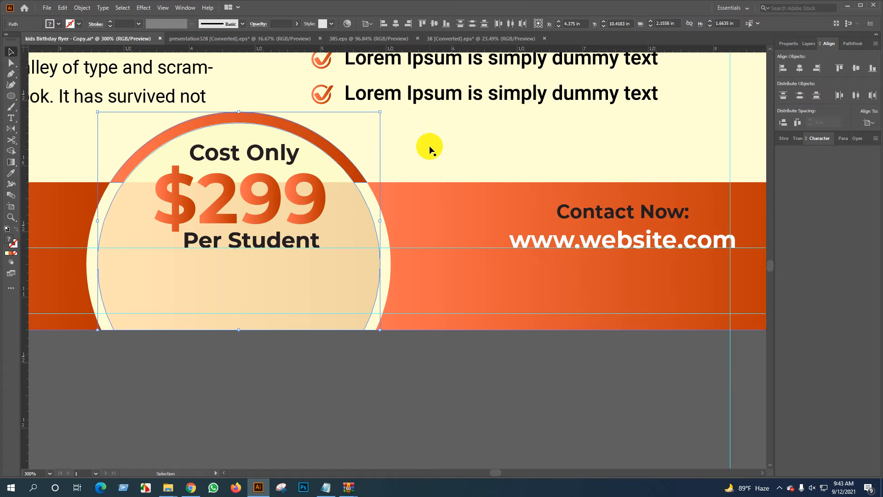
Move the badge's translucent pale yellow inner shape below the flyer and delete it.
{"action": "scroll", "coordinate": [414, 152], "scroll_direction": "down", "scroll_amount": 1}
{"action": "left_click", "coordinate": [345, 230]}
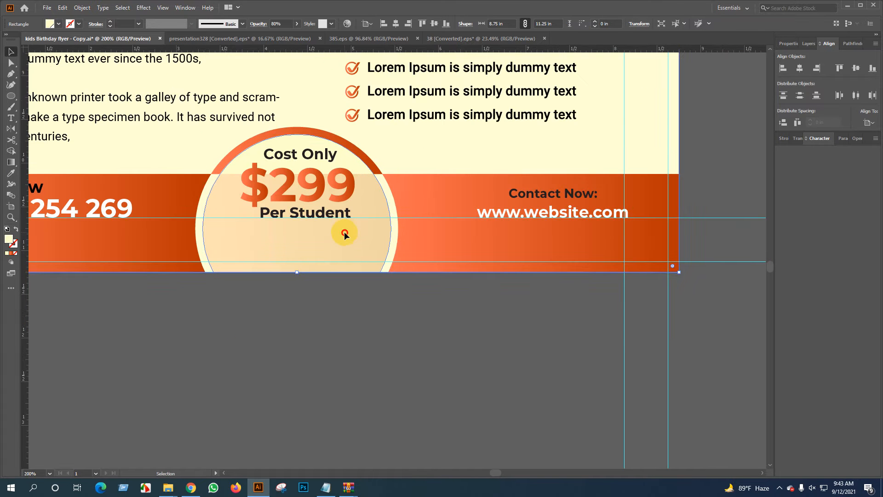
{"action": "left_click_drag", "start_coordinate": [354, 224], "coordinate": [351, 351]}
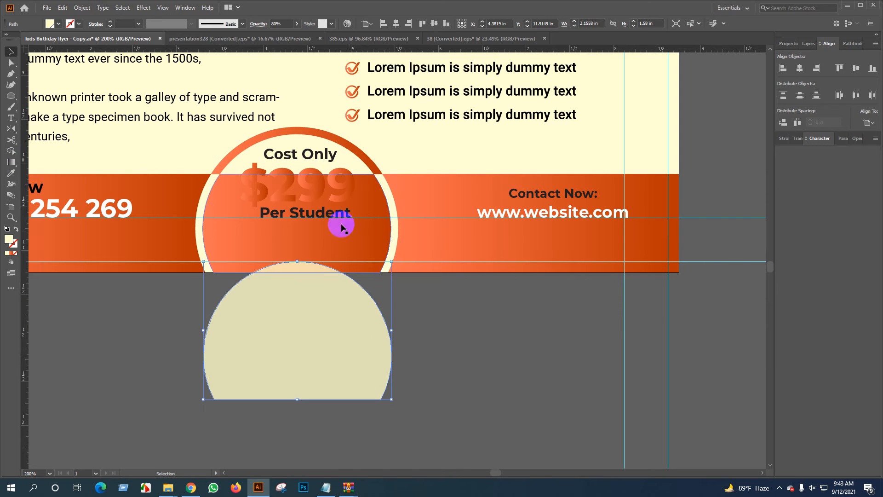
{"action": "key", "text": "Delete"}
Recolour the orange shape inside the badge with the flyer's pale yellow background using the Eyedropper.
{"action": "left_click", "coordinate": [300, 231]}
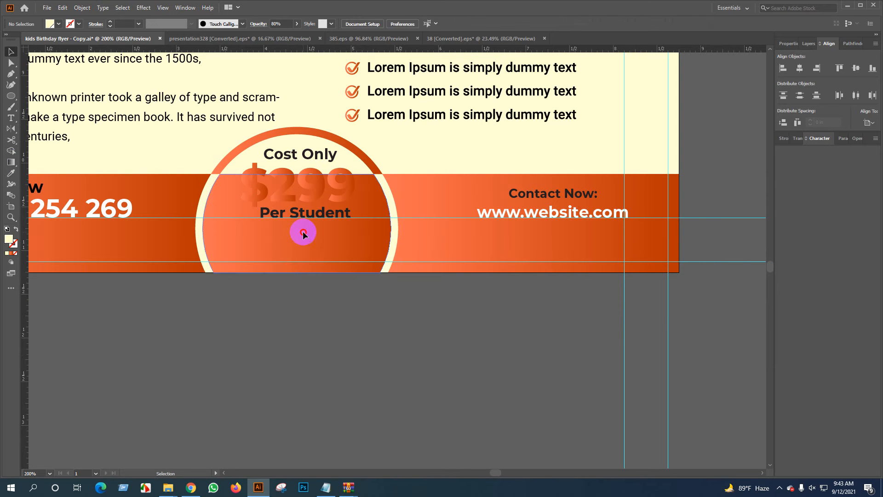
{"action": "key", "text": "i"}
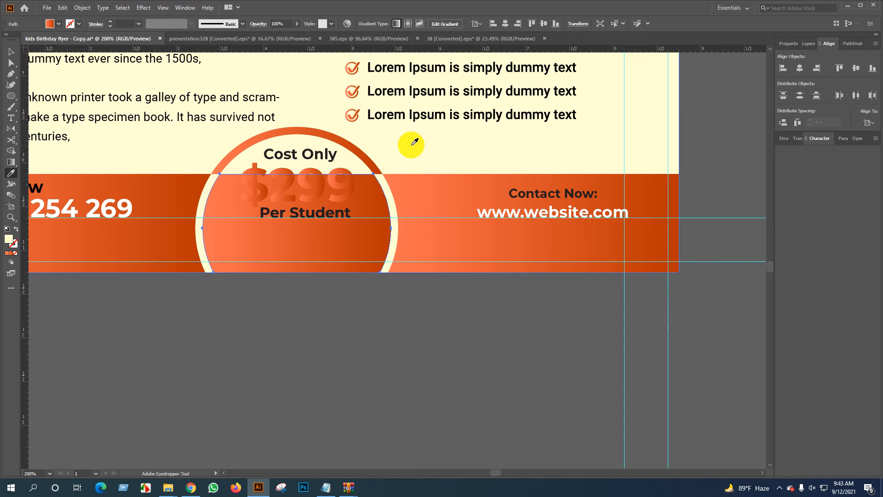
{"action": "left_click", "coordinate": [412, 145]}
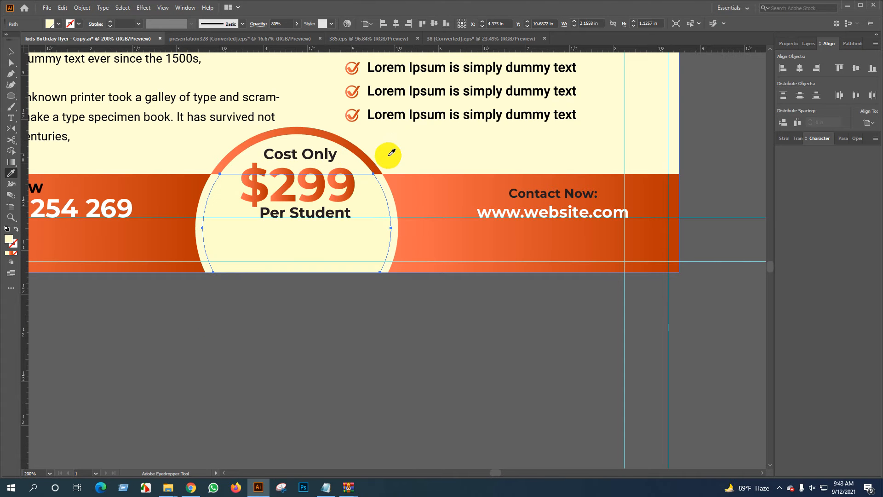
{"action": "left_click", "coordinate": [367, 331]}
{"action": "scroll", "coordinate": [368, 307], "scroll_direction": "down", "scroll_amount": 1}
{"action": "scroll", "coordinate": [285, 263], "scroll_direction": "up", "scroll_amount": 4}
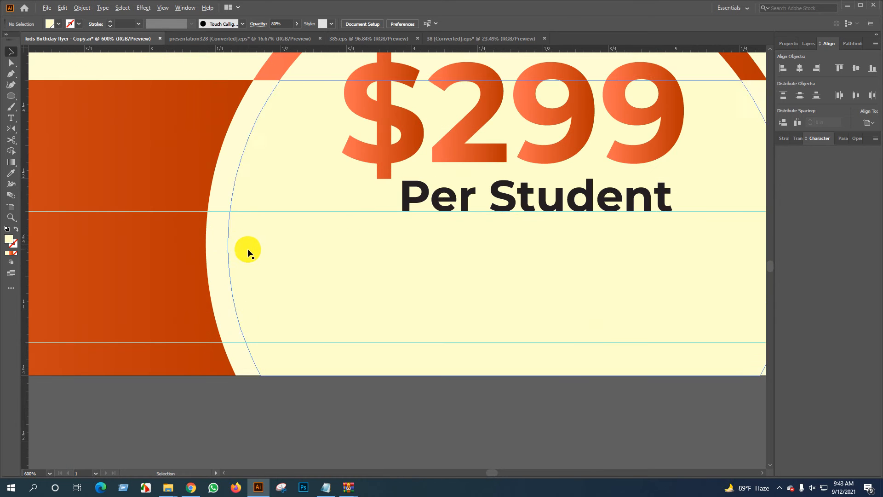
{"action": "scroll", "coordinate": [214, 236], "scroll_direction": "down", "scroll_amount": 4}
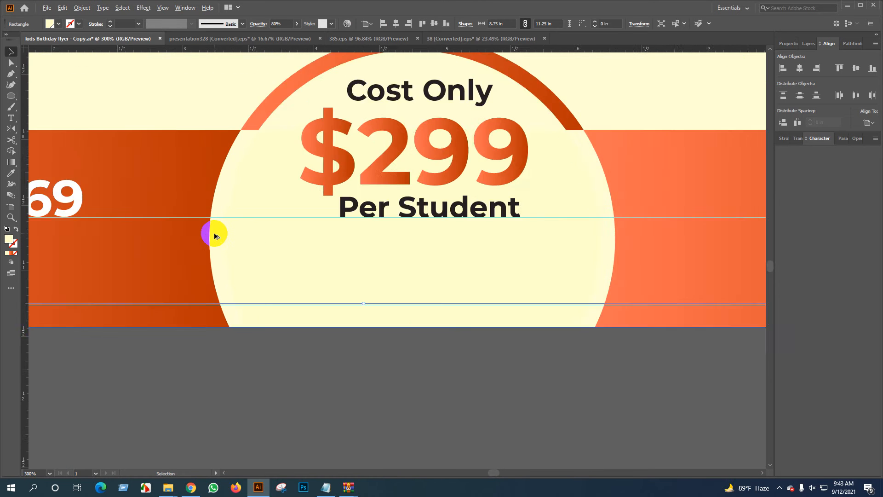
{"action": "left_click", "coordinate": [412, 268]}
{"action": "left_click", "coordinate": [452, 266]}
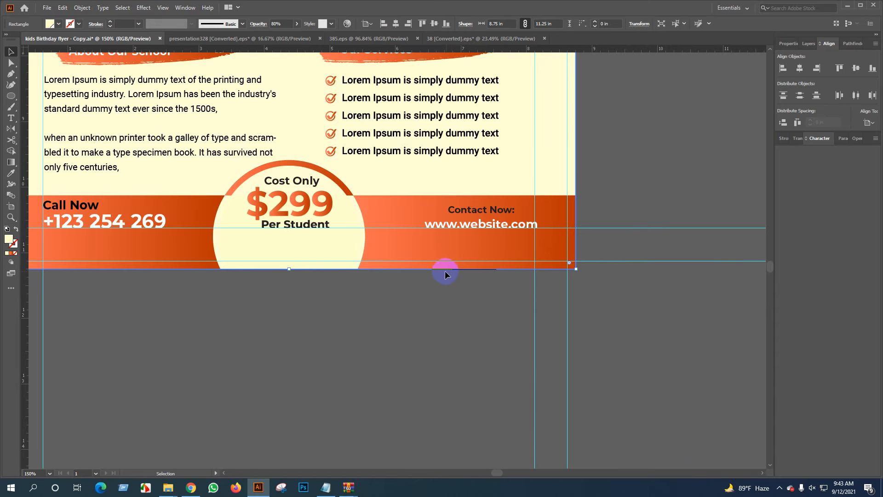
Undo the badge's recolouring and shape edits back to the complete green badge with its orange ring.
{"action": "left_click", "coordinate": [363, 249], "text": "ctrl"}
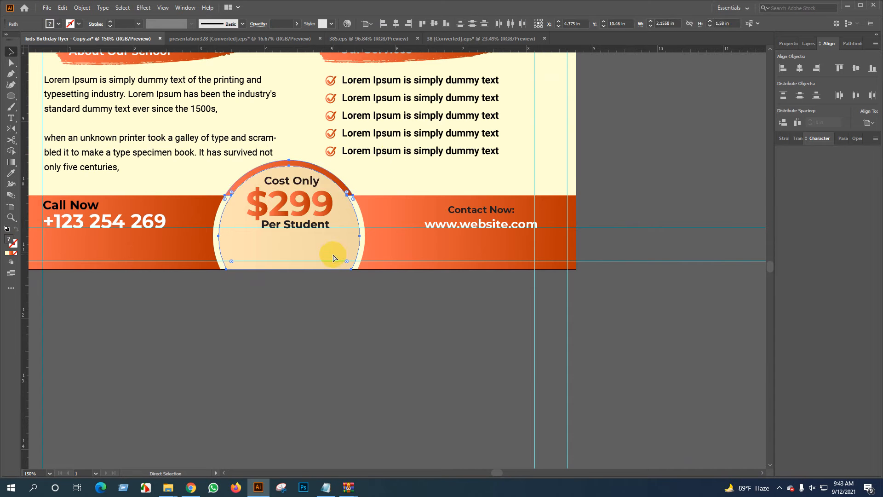
{"action": "key", "text": "period"}
{"action": "key", "text": "ctrl+alt+7"}
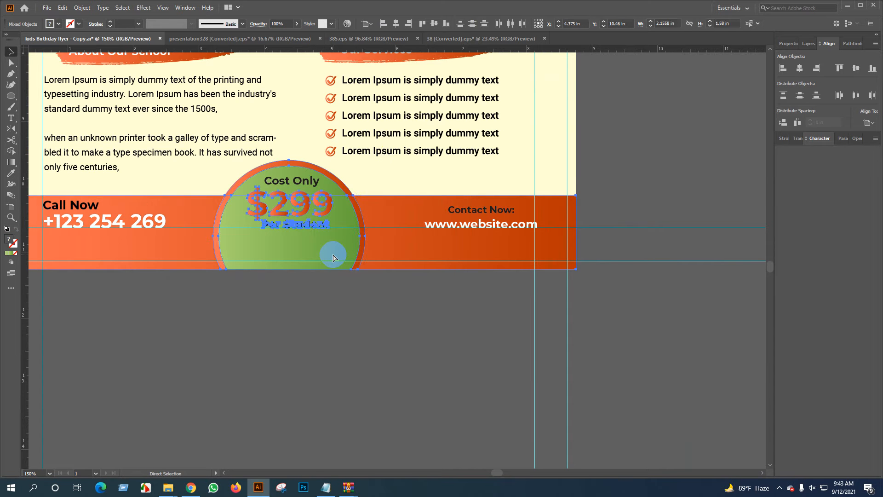
{"action": "scroll", "coordinate": [377, 332], "scroll_direction": "down", "scroll_amount": 4, "text": "alt"}
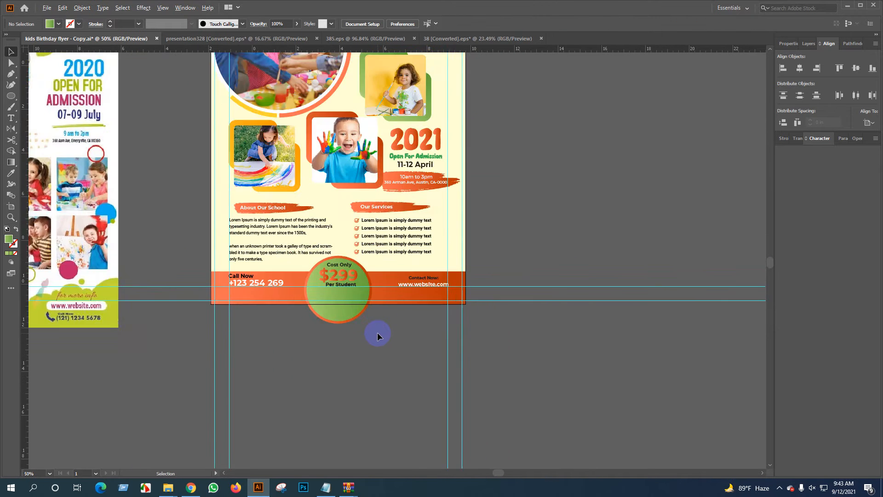
Undo the added translucent circles above the flyer and the earlier edits, back to the grouped flyer with the separate white rectangle.
{"action": "key", "text": "ctrl+a"}
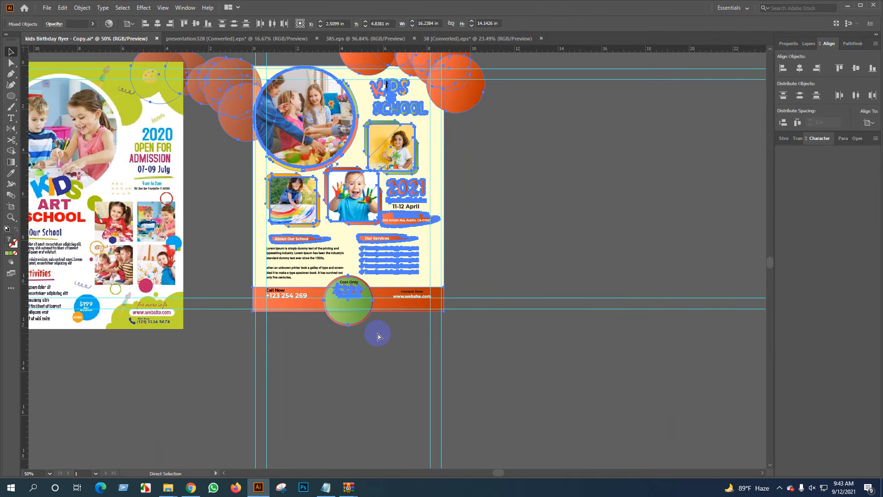
{"action": "scroll", "coordinate": [377, 336], "scroll_direction": "down", "scroll_amount": 2, "text": "alt"}
{"action": "key", "text": "ctrl+z"}
{"action": "key", "text": "ctrl+z"}
{"action": "key", "text": "ctrl+z"}
{"action": "key", "text": "ctrl+z"}
{"action": "key", "text": "ctrl+z"}
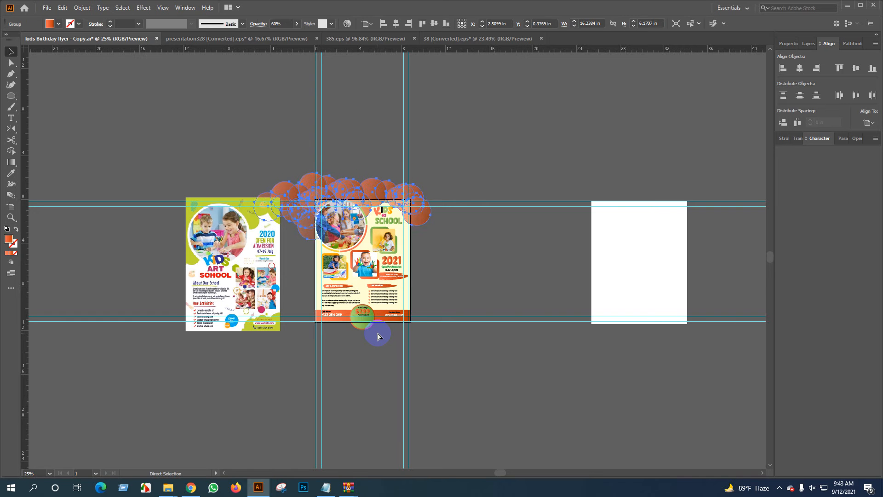
{"action": "key", "text": "ctrl+z"}
{"action": "key", "text": "ctrl+z"}
{"action": "key", "text": "ctrl+z"}
{"action": "key", "text": "ctrl+z"}
{"action": "key", "text": "ctrl+z"}
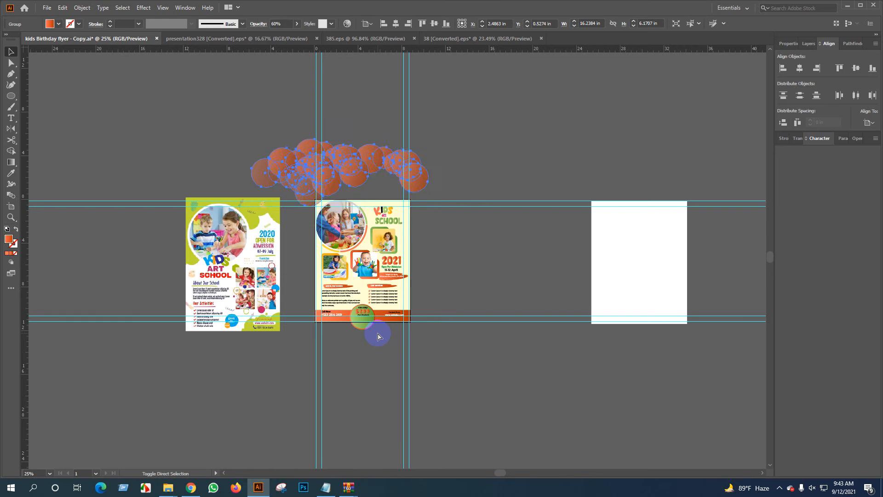
{"action": "key", "text": "ctrl+z"}
{"action": "key", "text": "ctrl+z"}
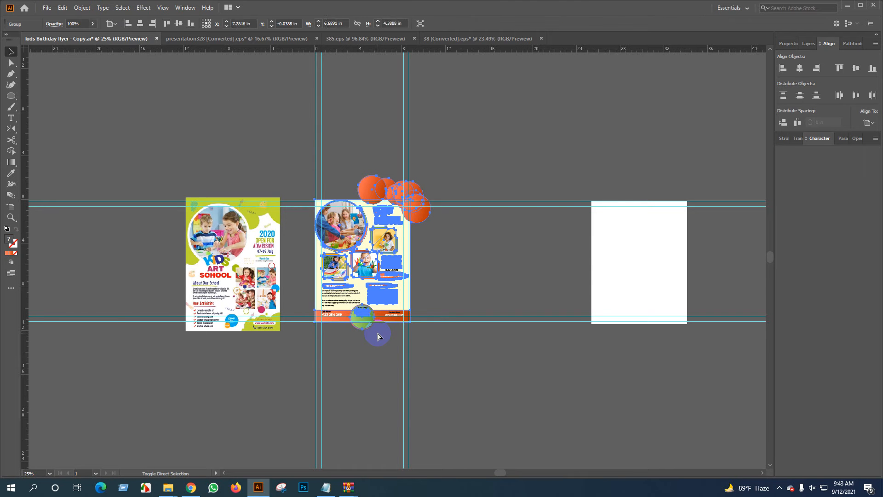
{"action": "key", "text": "ctrl+z"}
{"action": "key", "text": "ctrl+z"}
{"action": "key", "text": "ctrl+z"}
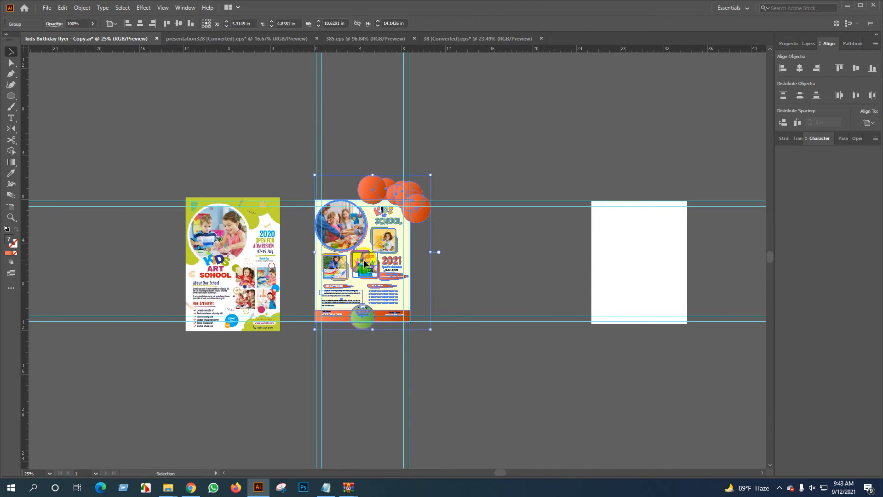
Centre the white rectangle on the artboard in both directions and use it as a clipping mask for the whole flyer.
{"action": "left_click", "coordinate": [663, 248]}
{"action": "left_click", "coordinate": [801, 68]}
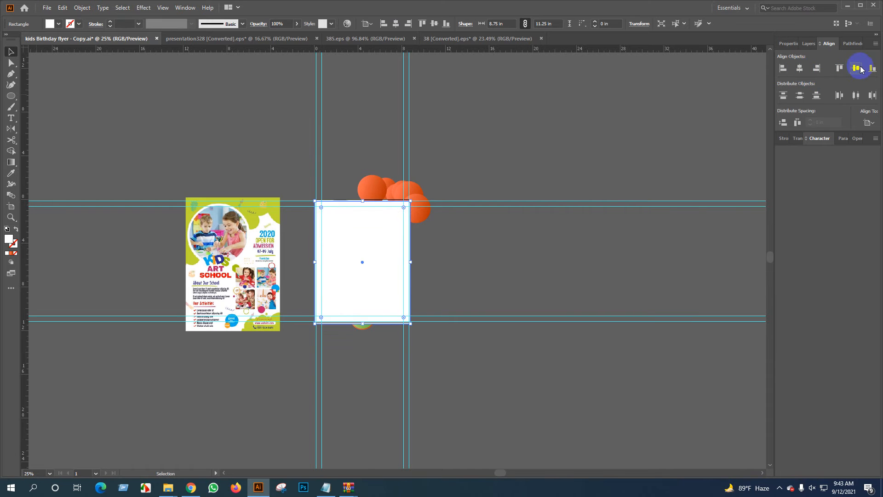
{"action": "left_click", "coordinate": [856, 68]}
{"action": "left_click_drag", "start_coordinate": [472, 233], "coordinate": [365, 295]}
{"action": "right_click", "coordinate": [407, 302]}
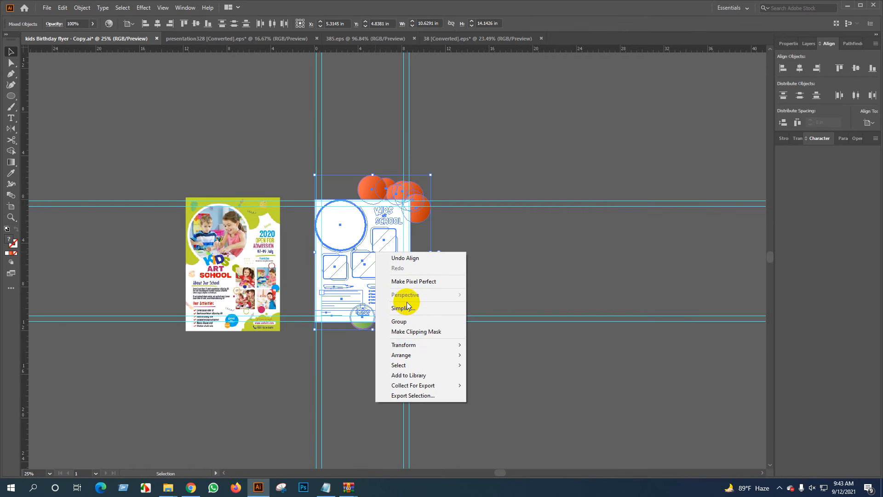
{"action": "left_click", "coordinate": [416, 332]}
Delete the green reference flyer beside the artboard and save the document.
{"action": "left_click", "coordinate": [244, 254]}
{"action": "key", "text": "Delete"}
{"action": "left_click", "coordinate": [517, 265]}
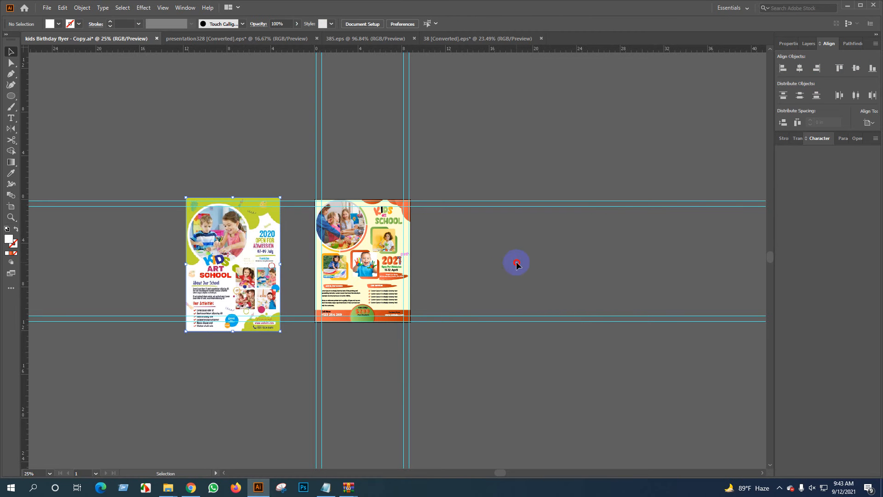
{"action": "scroll", "coordinate": [396, 312], "scroll_direction": "up", "scroll_amount": 3}
{"action": "left_click_drag", "start_coordinate": [393, 336], "coordinate": [421, 357]}
{"action": "scroll", "coordinate": [421, 357], "scroll_direction": "down", "scroll_amount": 1}
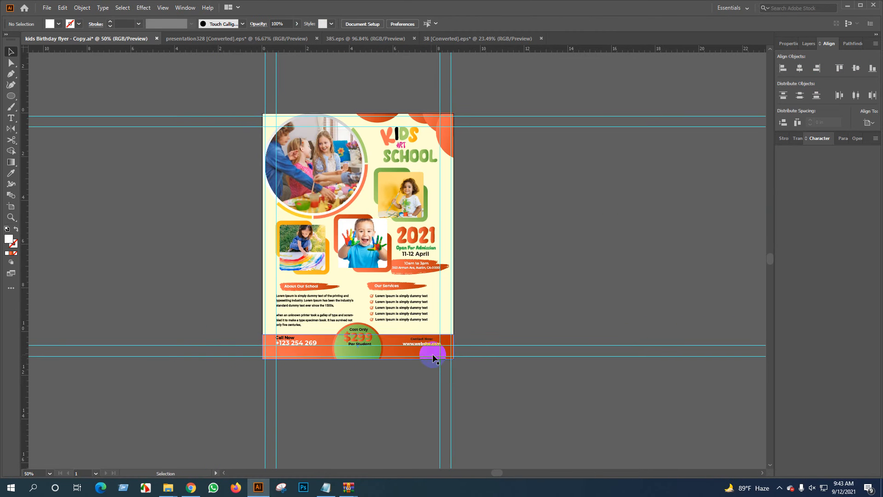
{"action": "left_click_drag", "start_coordinate": [513, 300], "coordinate": [515, 305]}
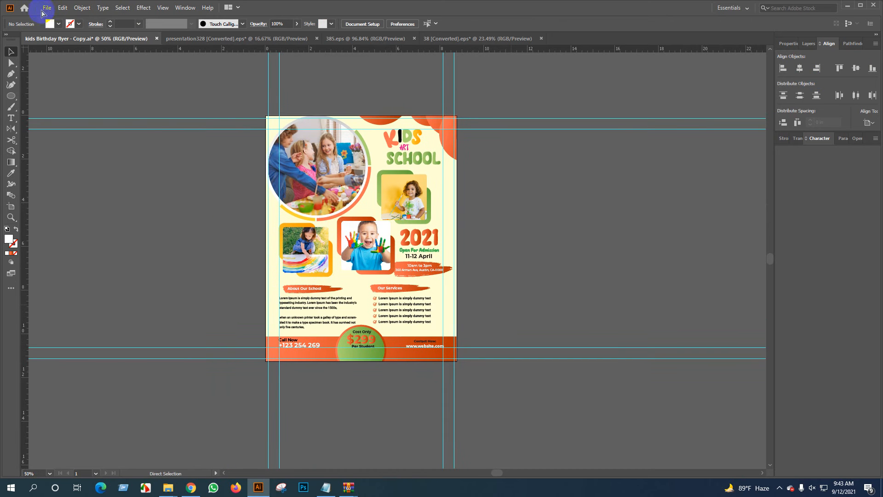
{"action": "key", "text": "ctrl+s"}
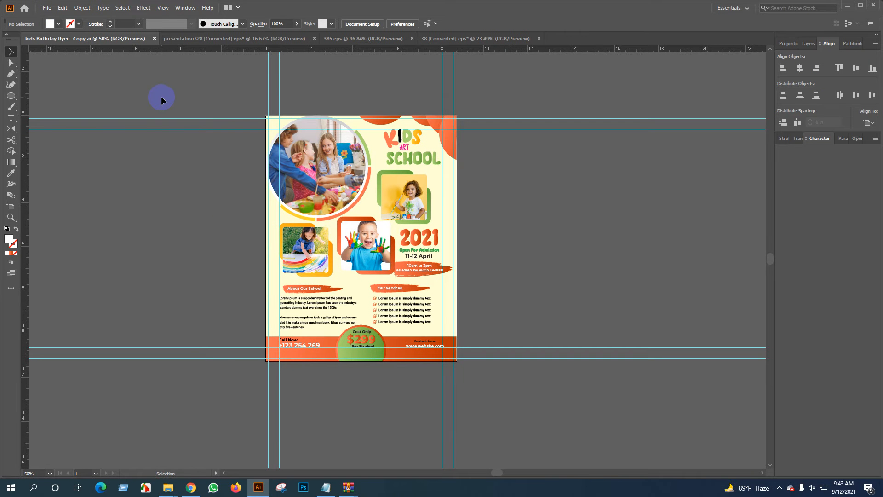
Export the flyer to the Desktop as kids Birthday flyer - Copy.jpg, limited to the artboards, in RGB at High (300 ppi) with Maximum quality.
{"action": "left_click", "coordinate": [47, 8]}
{"action": "left_click", "coordinate": [68, 170]}
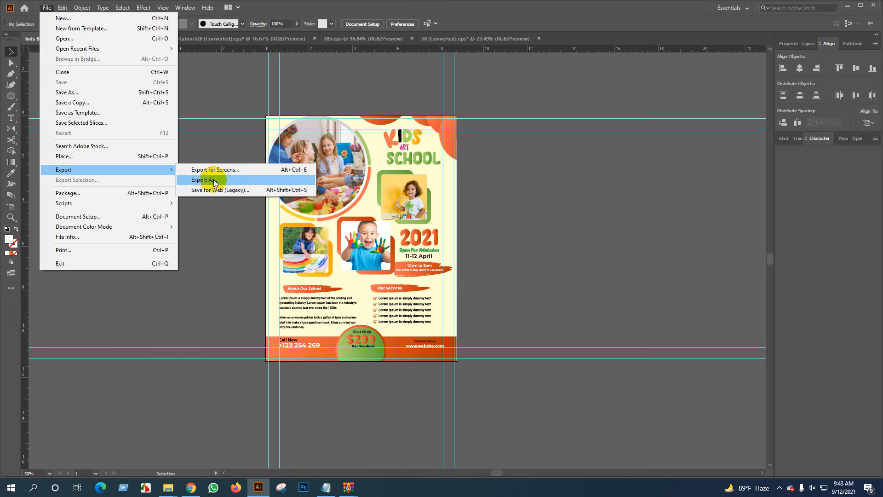
{"action": "left_click", "coordinate": [247, 193]}
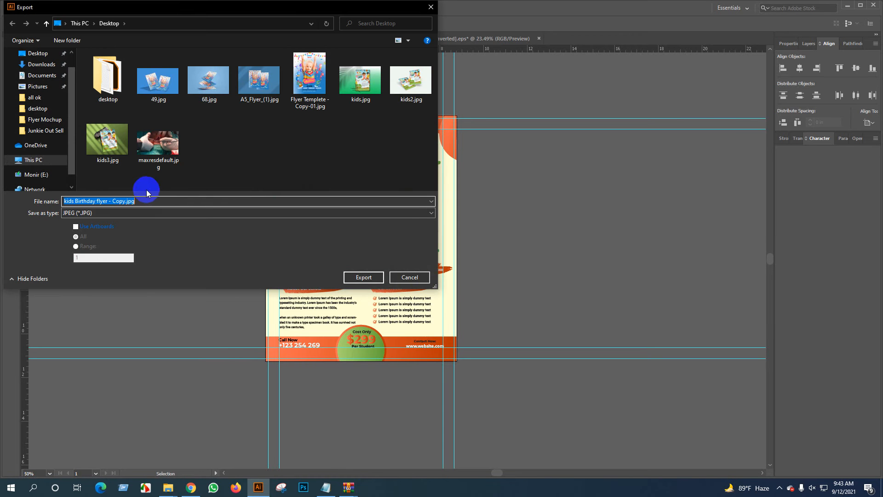
{"action": "left_click", "coordinate": [90, 228]}
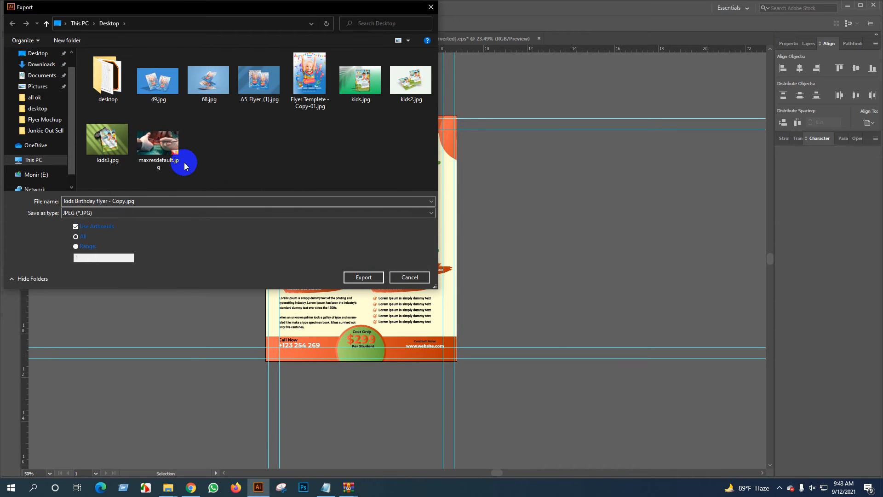
{"action": "left_click", "coordinate": [363, 277]}
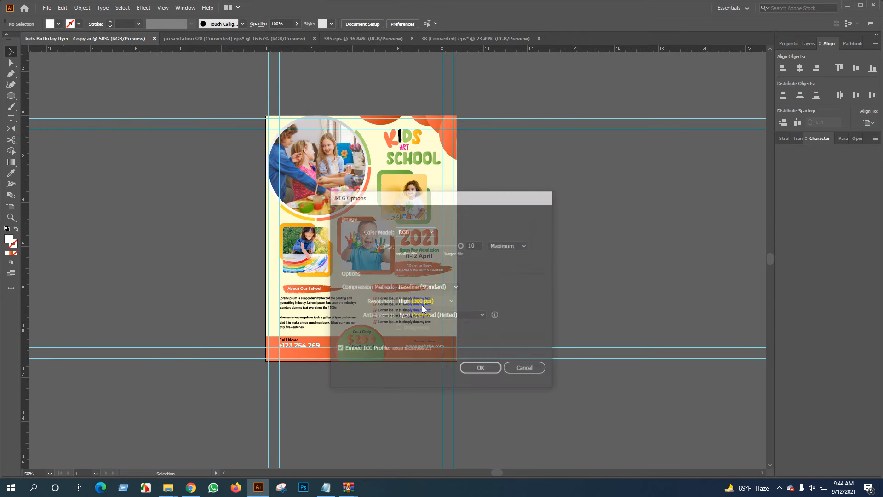
{"action": "left_click", "coordinate": [479, 370]}
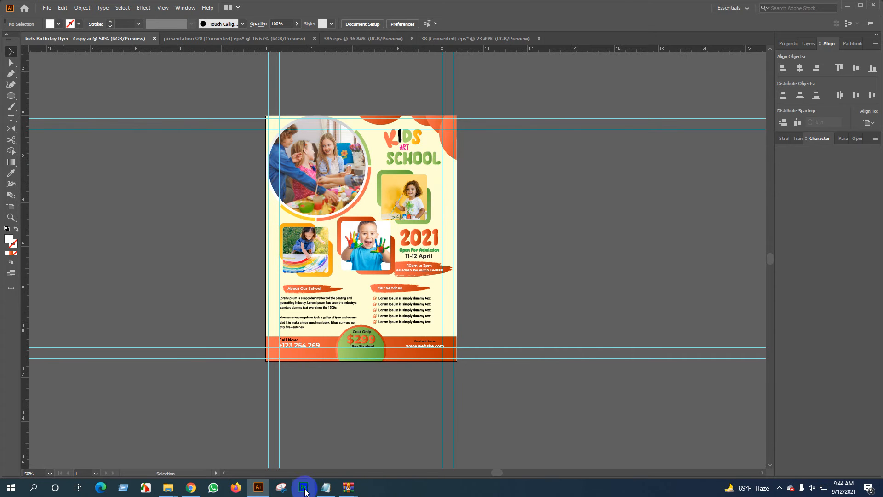
Launch Photoshop and browse to Local Disk (G:) in File Explorer while it loads.
{"action": "left_click", "coordinate": [299, 489]}
{"action": "mouse_move", "coordinate": [168, 488]}
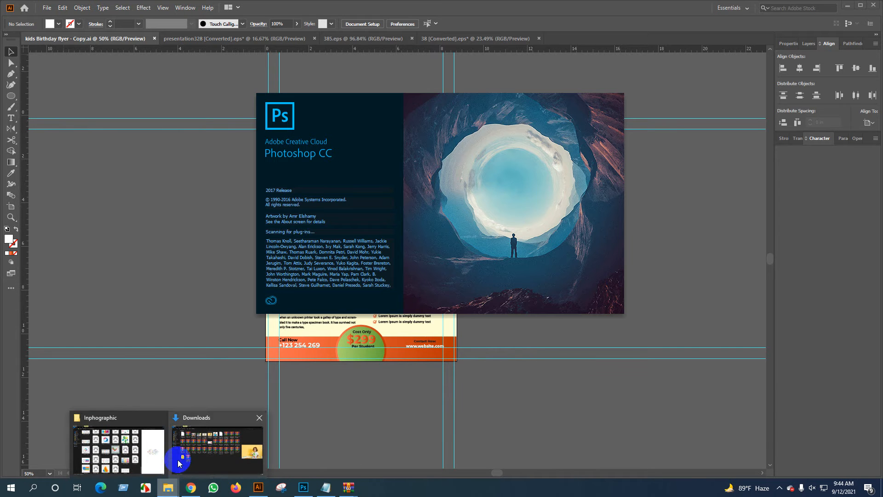
{"action": "left_click", "coordinate": [110, 440]}
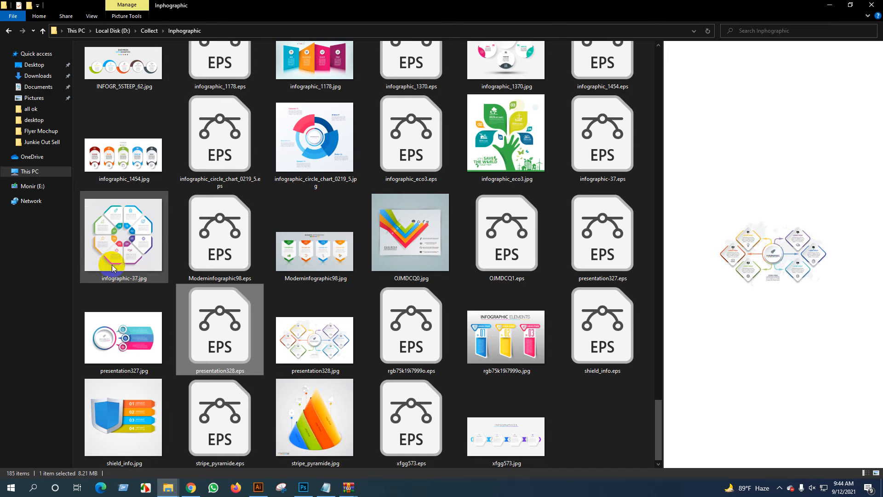
{"action": "left_click", "coordinate": [32, 172]}
{"action": "double_click", "coordinate": [567, 135]}
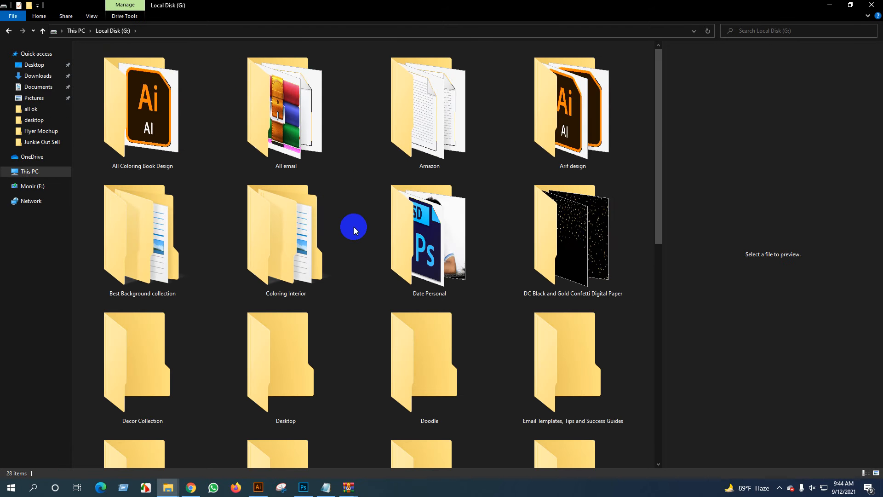
{"action": "key", "text": "alt+Tab"}
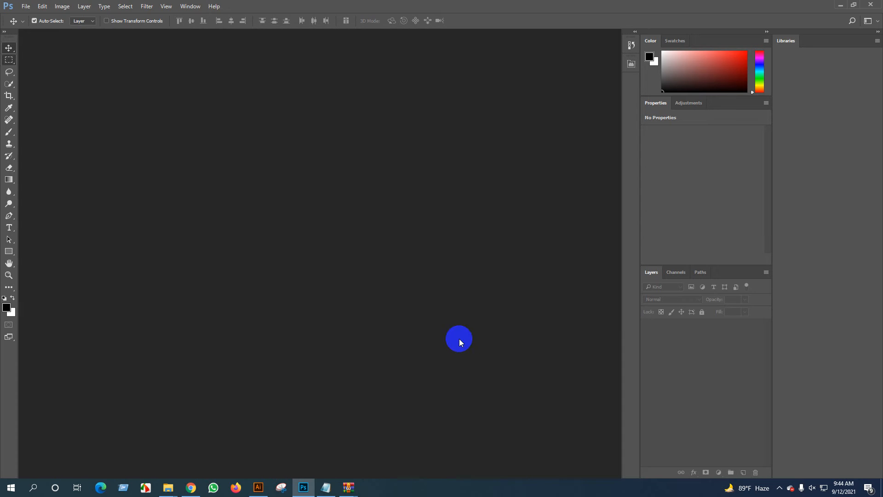
Switch to File Explorer and browse Local Disk (G:) to the Flyer Mockup folder inside Mockup > Flyer.
{"action": "left_click", "coordinate": [840, 7]}
{"action": "scroll", "coordinate": [462, 351], "scroll_direction": "down", "scroll_amount": 5}
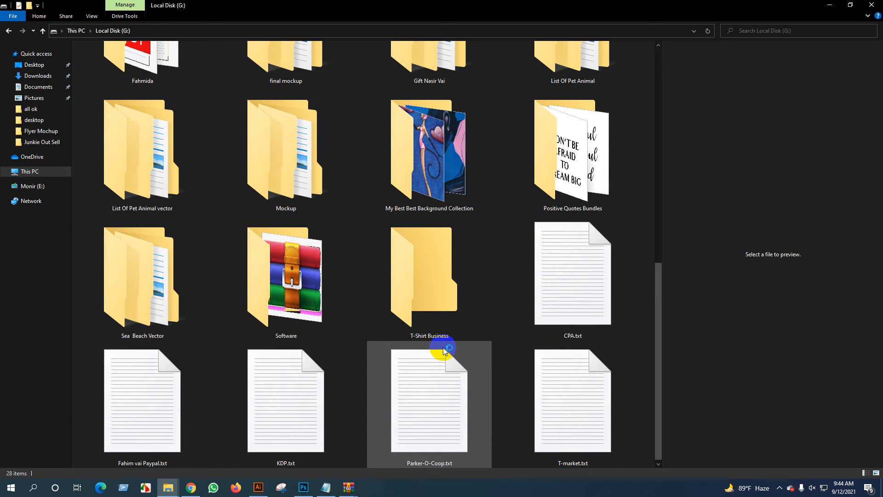
{"action": "double_click", "coordinate": [286, 152]}
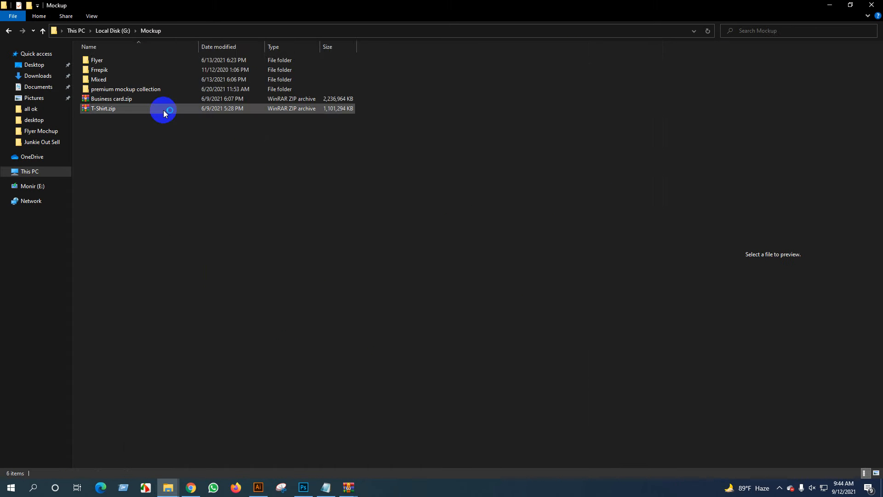
{"action": "key", "text": "alt+Tab"}
{"action": "left_click", "coordinate": [841, 5]}
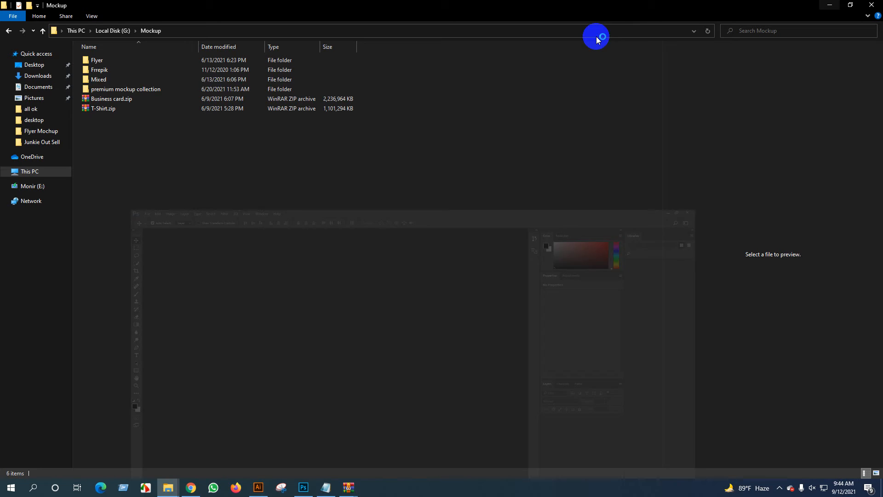
{"action": "left_click", "coordinate": [106, 72]}
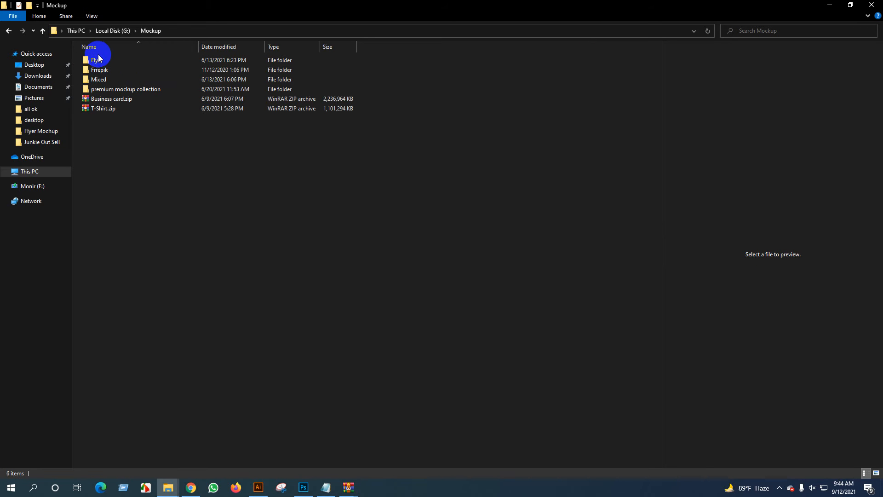
{"action": "double_click", "coordinate": [99, 58]}
{"action": "double_click", "coordinate": [92, 71]}
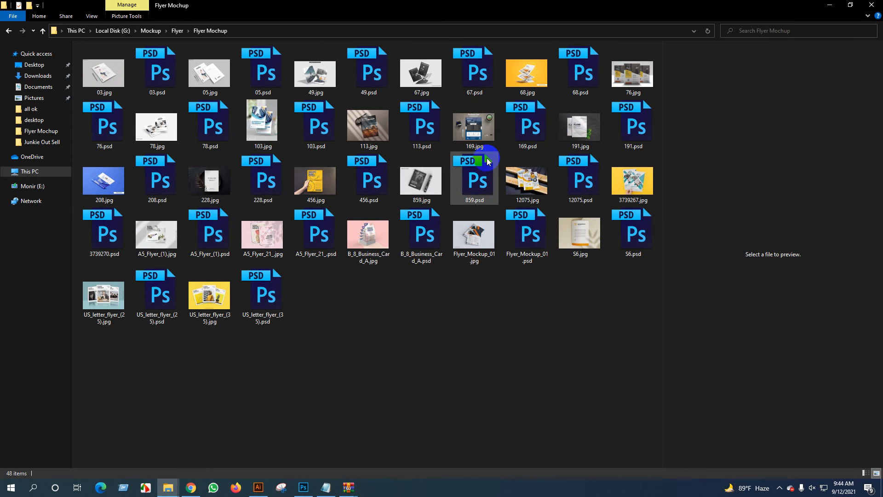
Preview 103.jpg, open the mockup 78.psd in Photoshop and open its Image 01 smart object for editing.
{"action": "left_click", "coordinate": [269, 127]}
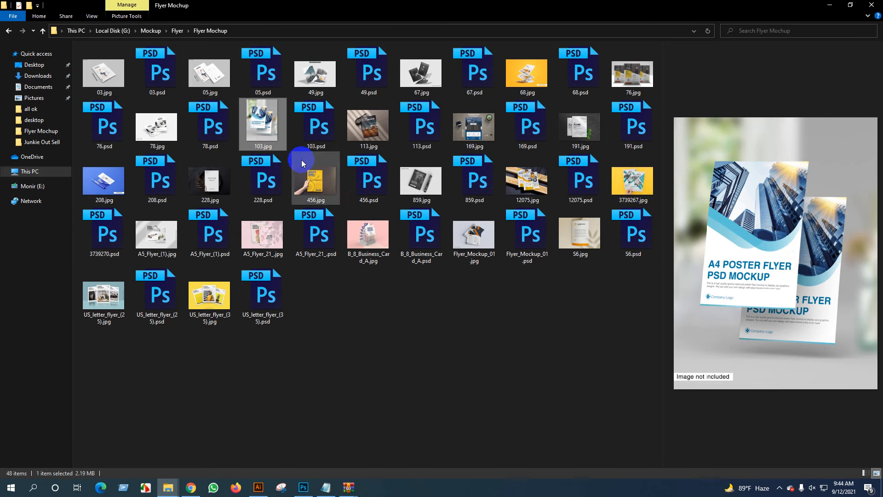
{"action": "double_click", "coordinate": [205, 125]}
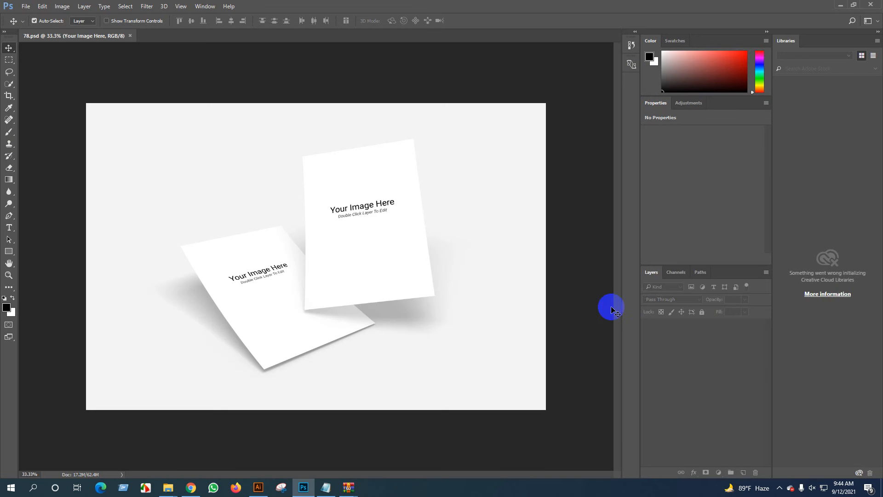
{"action": "left_click", "coordinate": [657, 325]}
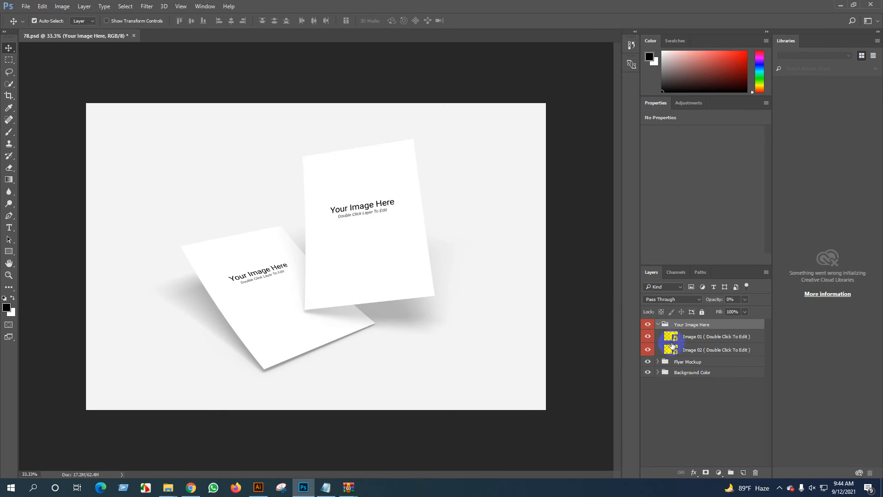
{"action": "double_click", "coordinate": [675, 340]}
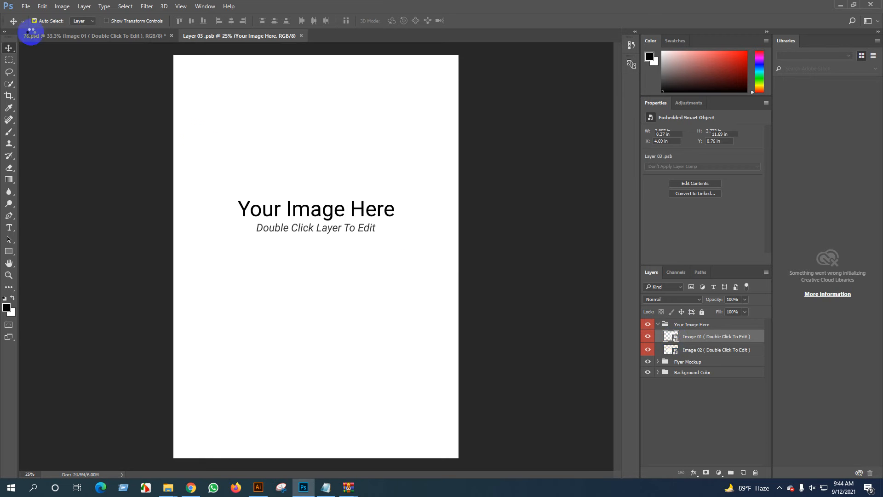
Open kids Birthday flyer - Copy-01.jpg from the Desktop and bring the flyer into the Image 01 smart object document.
{"action": "left_click", "coordinate": [26, 6]}
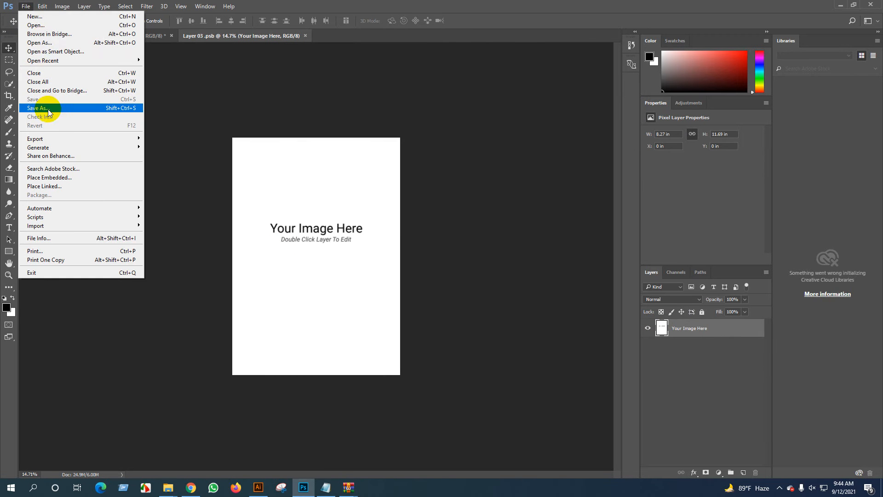
{"action": "left_click", "coordinate": [44, 43]}
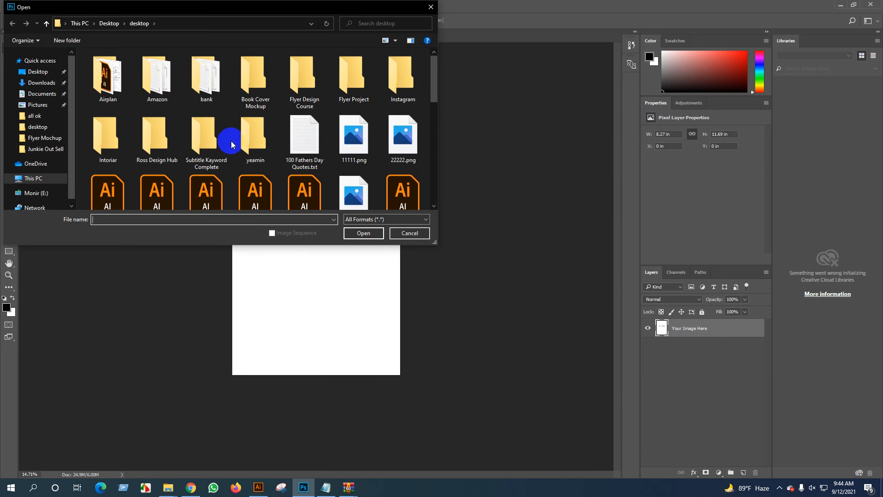
{"action": "left_click", "coordinate": [35, 72]}
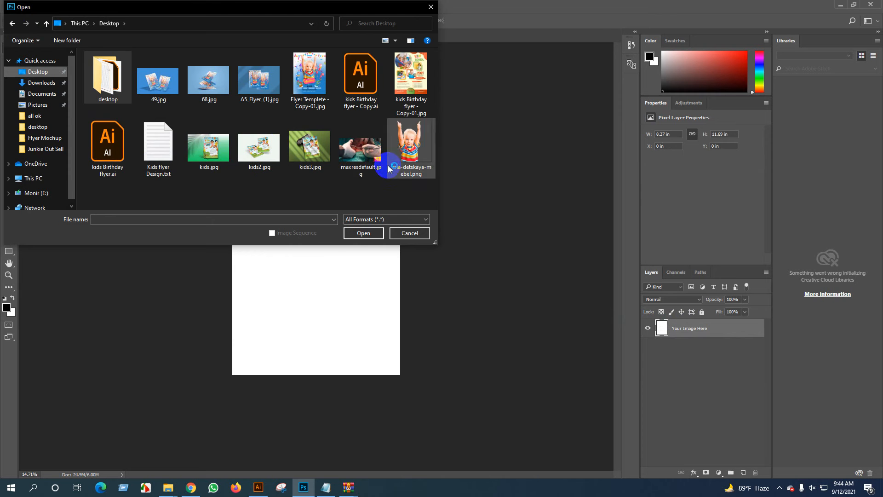
{"action": "double_click", "coordinate": [405, 83]}
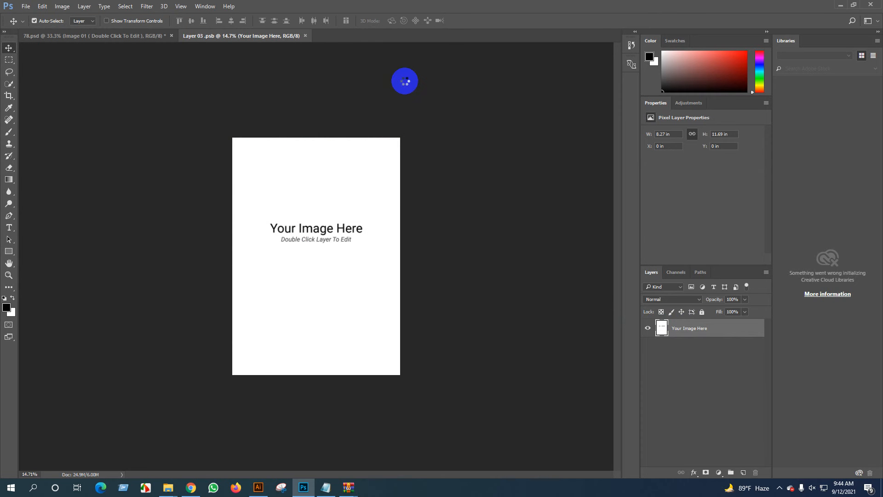
{"action": "left_click_drag", "start_coordinate": [363, 181], "coordinate": [408, 209]}
Align the flyer with the canvas and scale it to about 8.62 × 12.19 in so it slightly overlaps every edge.
{"action": "key", "text": "ctrl+t"}
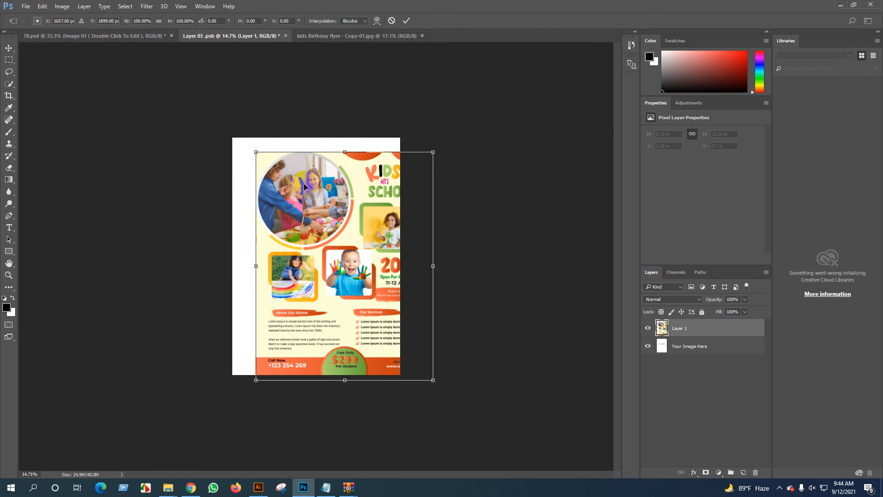
{"action": "left_click_drag", "start_coordinate": [303, 186], "coordinate": [280, 172]}
{"action": "left_click_drag", "start_coordinate": [405, 371], "coordinate": [406, 371]}
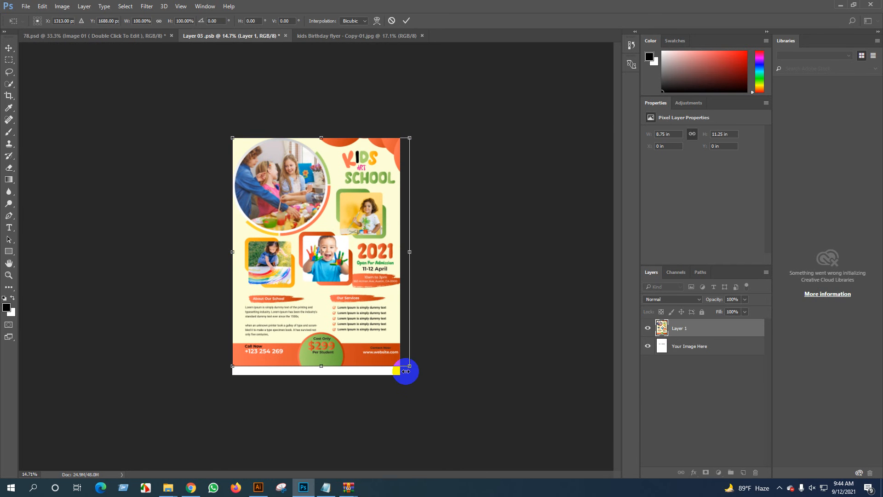
{"action": "key", "text": "ctrl+0"}
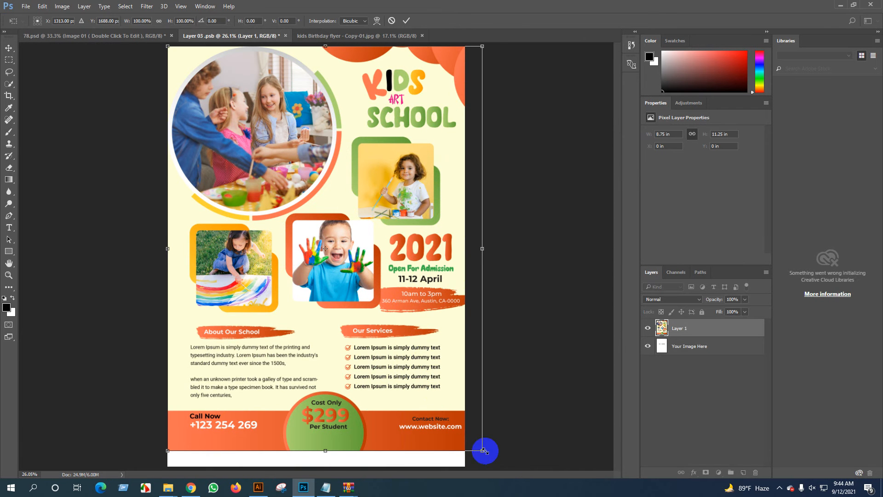
{"action": "scroll", "coordinate": [485, 451], "scroll_direction": "down", "scroll_amount": 1}
{"action": "left_click_drag", "start_coordinate": [466, 434], "coordinate": [457, 457]}
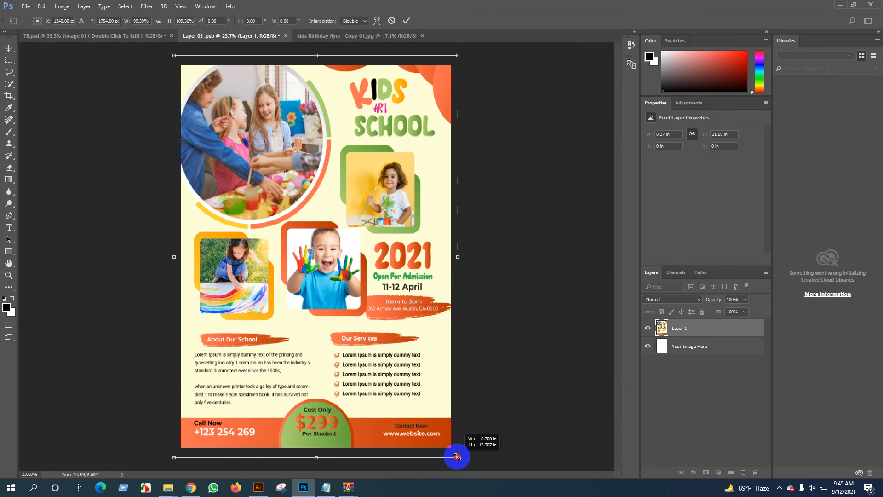
{"action": "left_click_drag", "start_coordinate": [457, 456], "coordinate": [456, 455]}
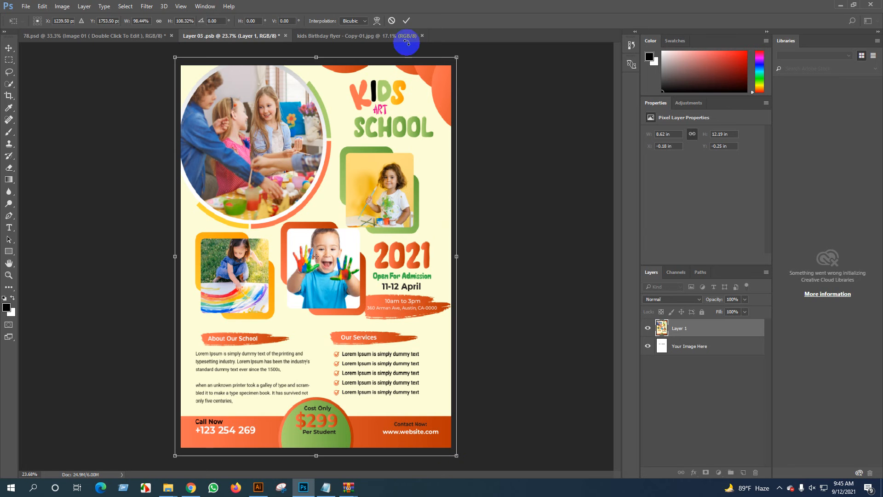
{"action": "left_click", "coordinate": [405, 21]}
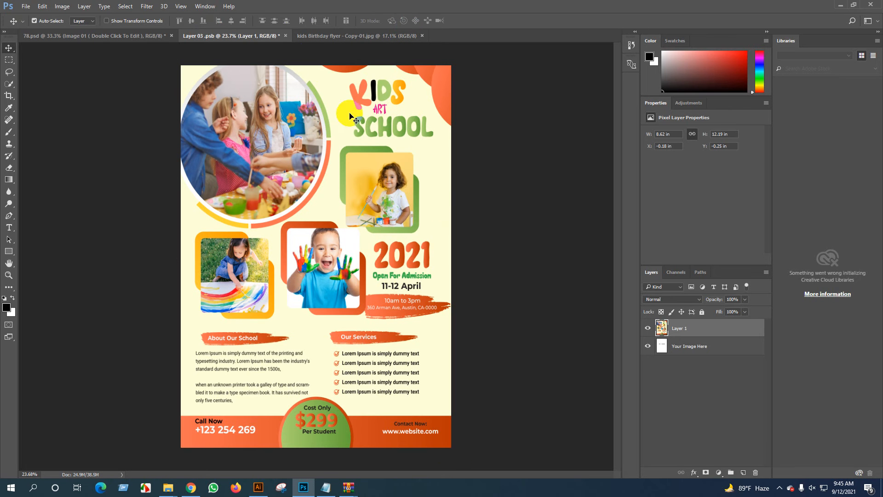
Close the Image 01 smart object document with its changes saved and return to 78.psd.
{"action": "left_click", "coordinate": [286, 36]}
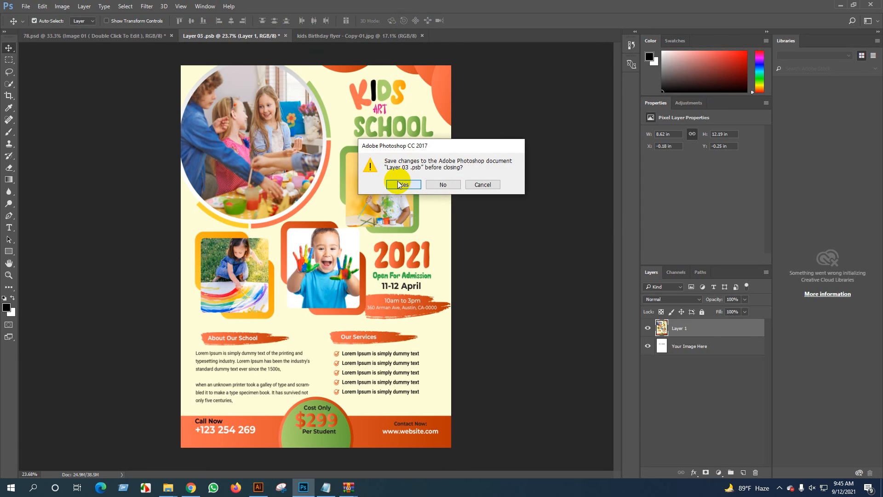
{"action": "left_click", "coordinate": [462, 183]}
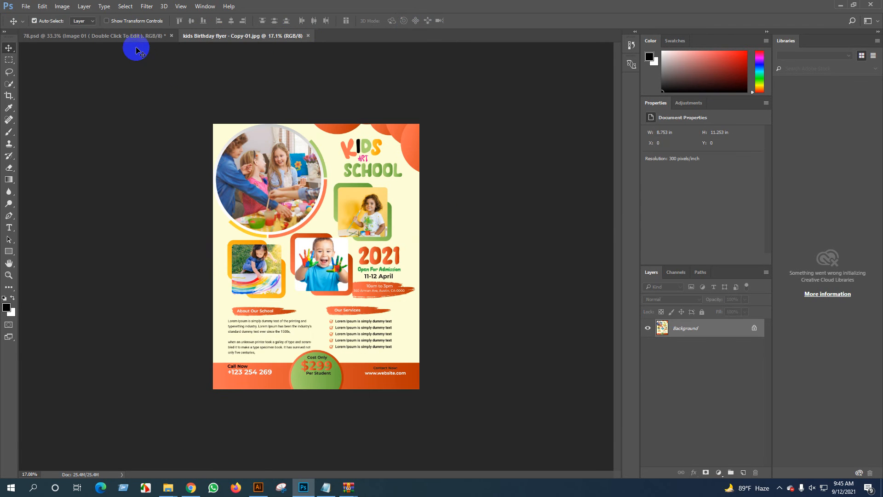
{"action": "left_click", "coordinate": [128, 36]}
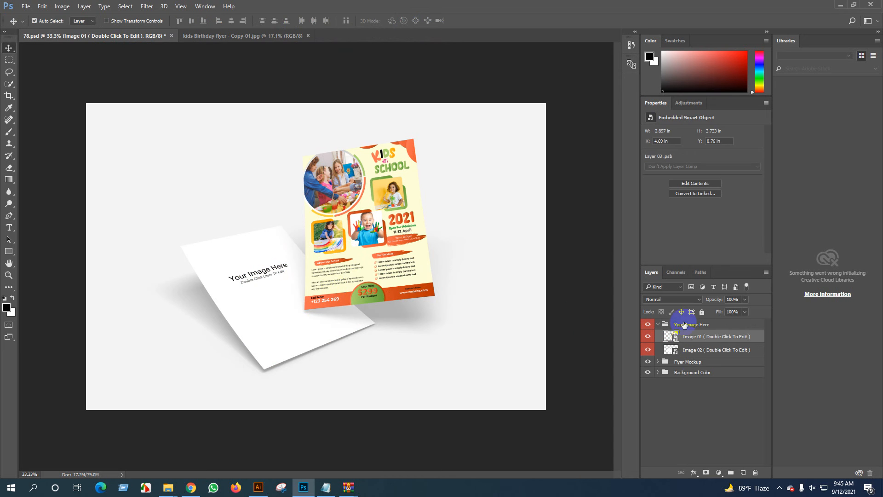
Open the Image 02 smart object and bring the flyer from kids Birthday flyer - Copy-01.jpg into it.
{"action": "double_click", "coordinate": [675, 353]}
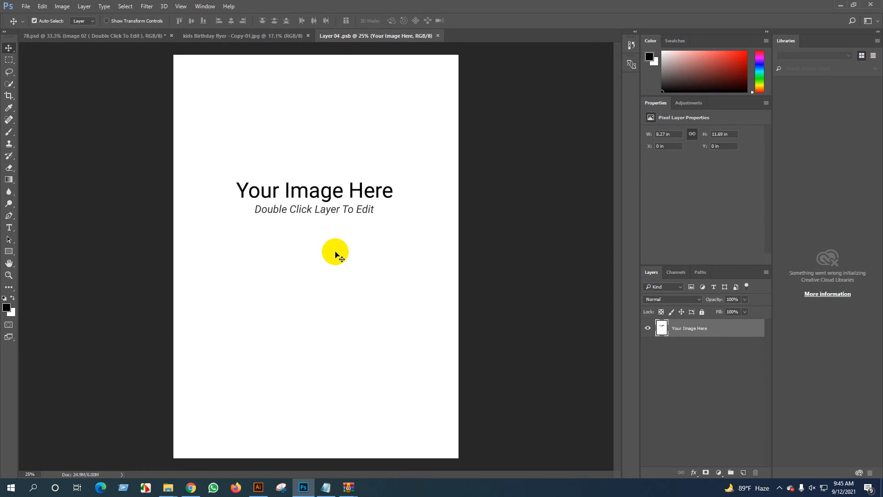
{"action": "left_click", "coordinate": [192, 35]}
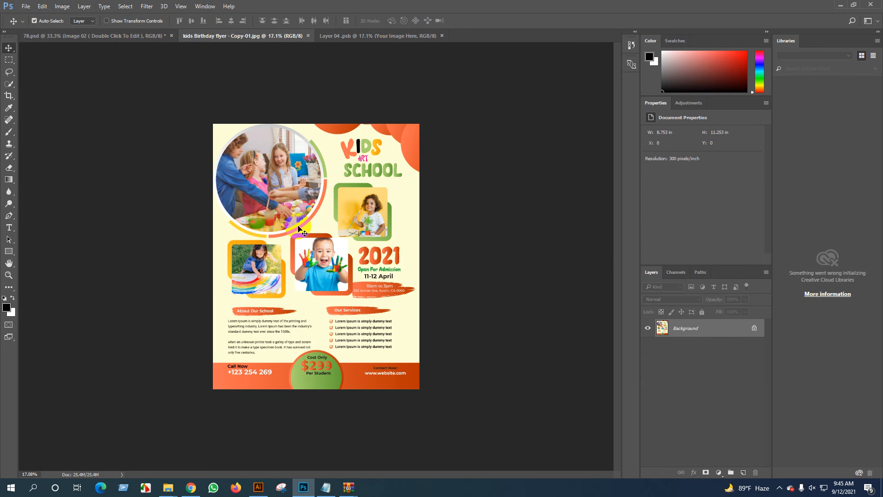
{"action": "left_click", "coordinate": [377, 36]}
{"action": "key", "text": "ctrl+v"}
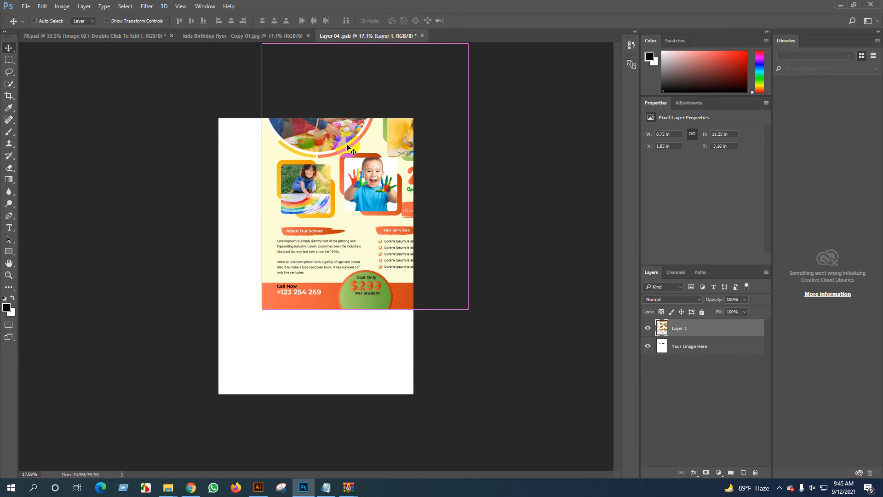
Move the flyer over the Image 02 canvas and scale it to about 8.76 × 12.39 in to cover all edges.
{"action": "key", "text": "ctrl+t"}
{"action": "left_click_drag", "start_coordinate": [309, 273], "coordinate": [279, 159]}
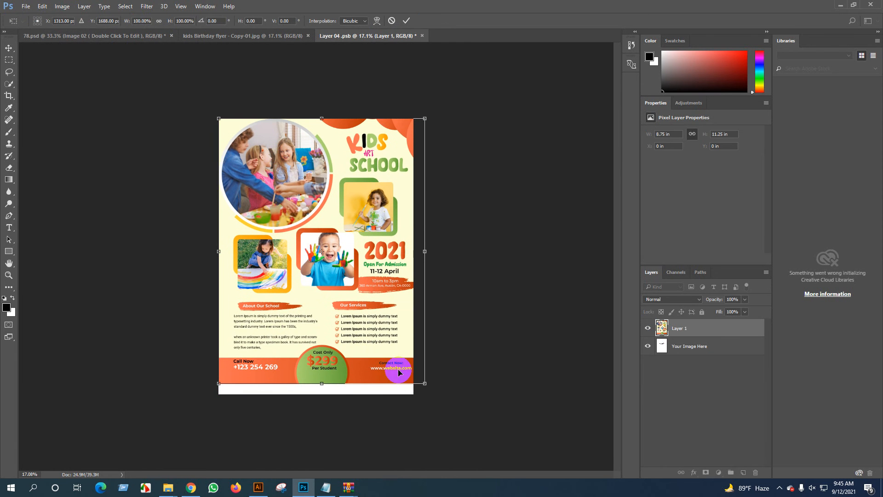
{"action": "left_click_drag", "start_coordinate": [424, 383], "coordinate": [414, 394]}
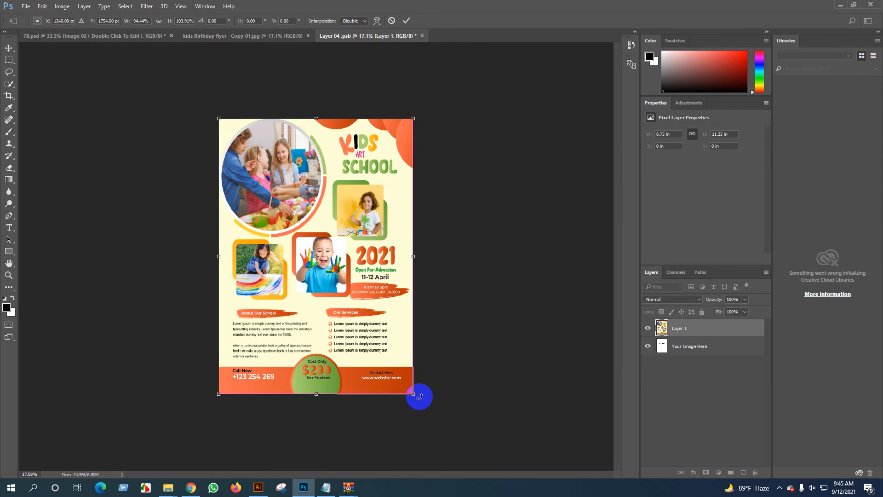
{"action": "left_click_drag", "start_coordinate": [414, 120], "coordinate": [419, 110]}
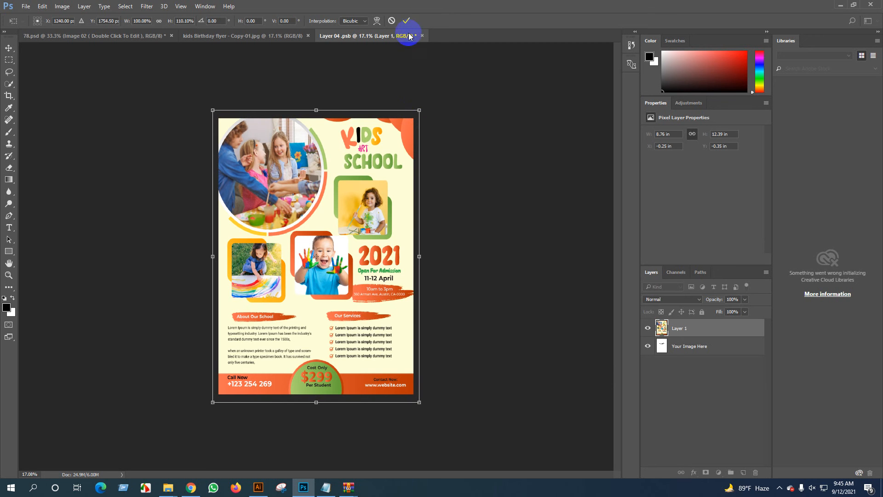
{"action": "left_click", "coordinate": [405, 22]}
Save and close the Image 02 smart object document and go back to the 78.psd mockup.
{"action": "left_click", "coordinate": [422, 36]}
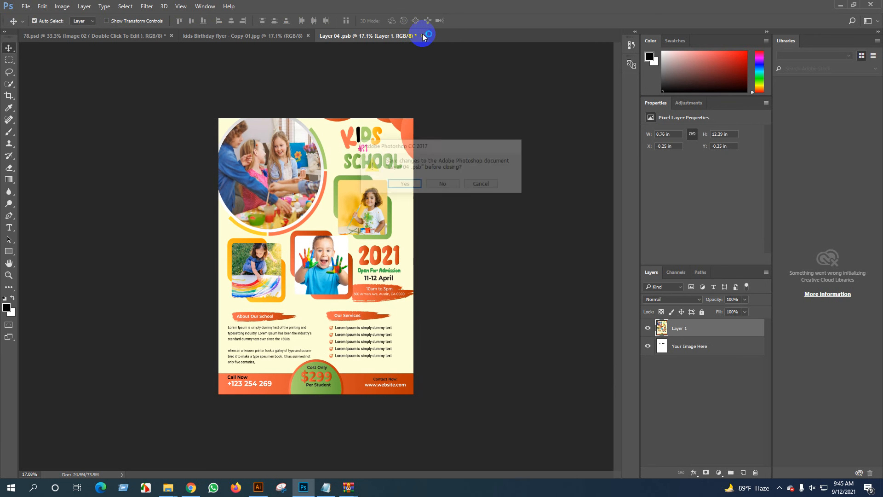
{"action": "left_click", "coordinate": [405, 183]}
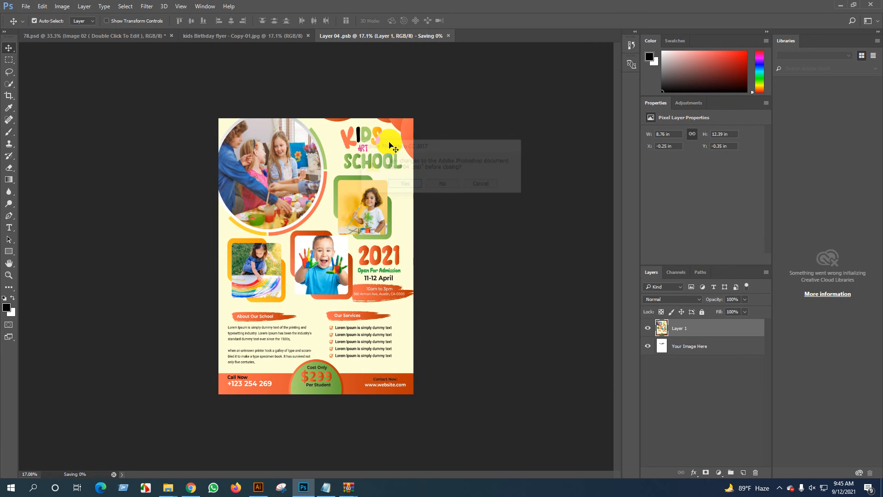
{"action": "left_click", "coordinate": [127, 40]}
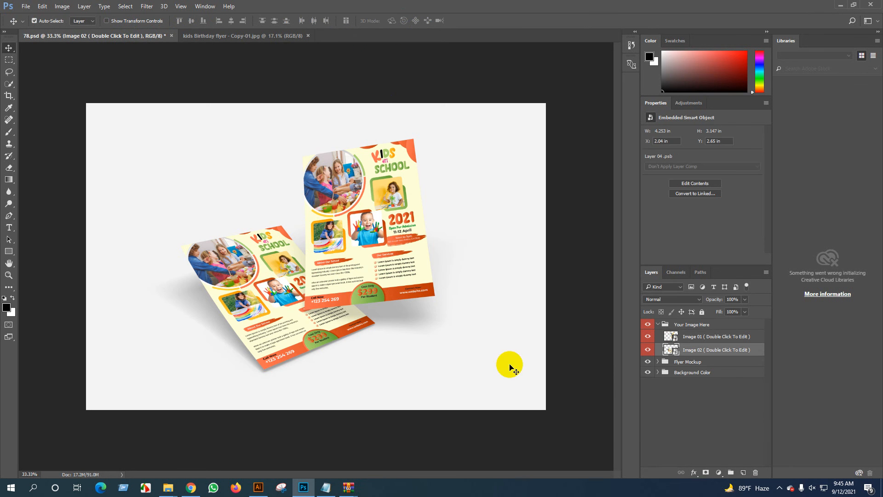
Recolour the Background Color fill layer with the light green #cae499, sampled from the upright flyer after trying its orange and cream.
{"action": "left_click", "coordinate": [659, 372]}
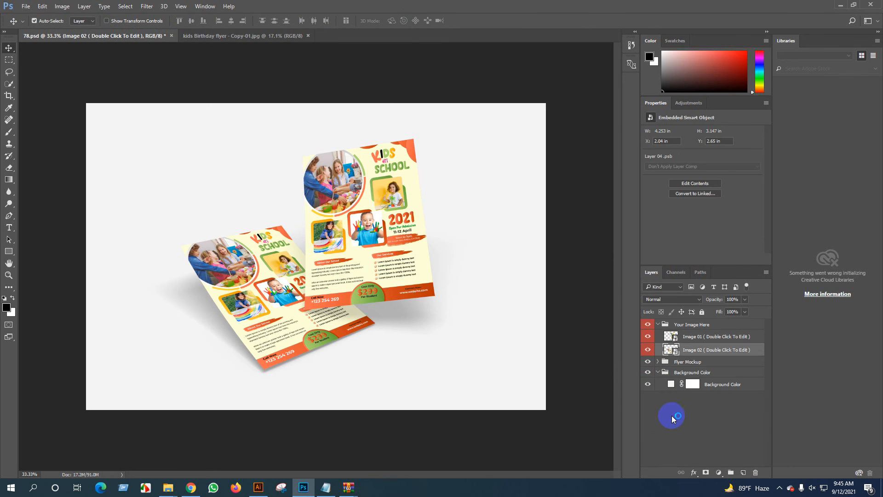
{"action": "double_click", "coordinate": [671, 385]}
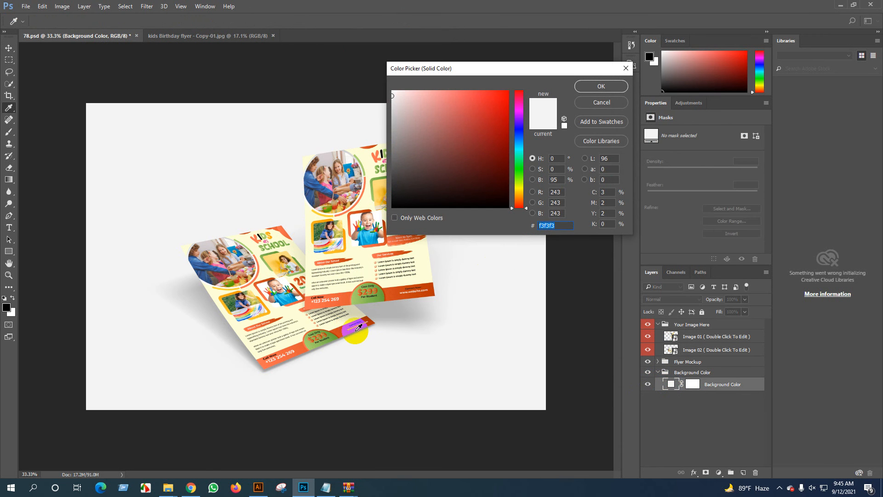
{"action": "left_click", "coordinate": [341, 329]}
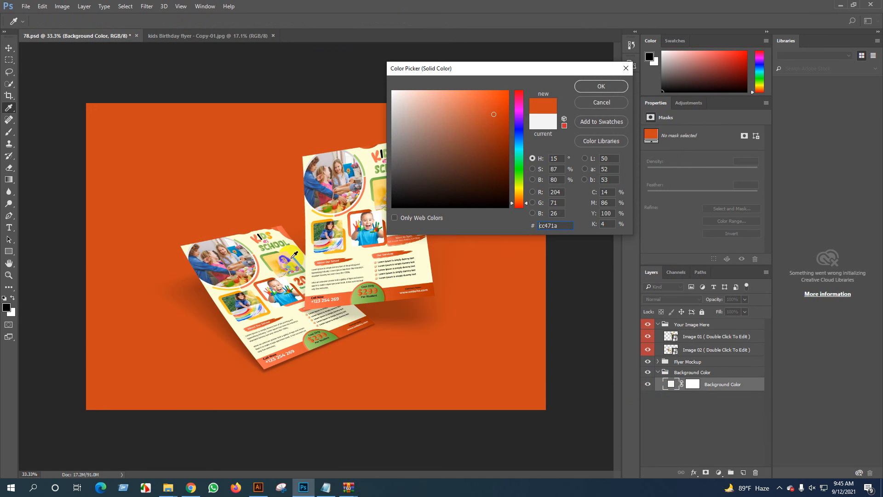
{"action": "left_click", "coordinate": [314, 257]}
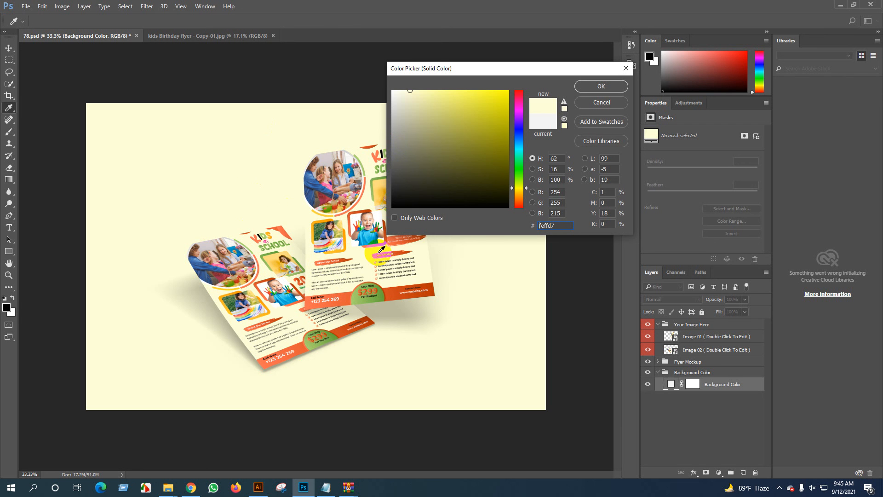
{"action": "left_click", "coordinate": [364, 165]}
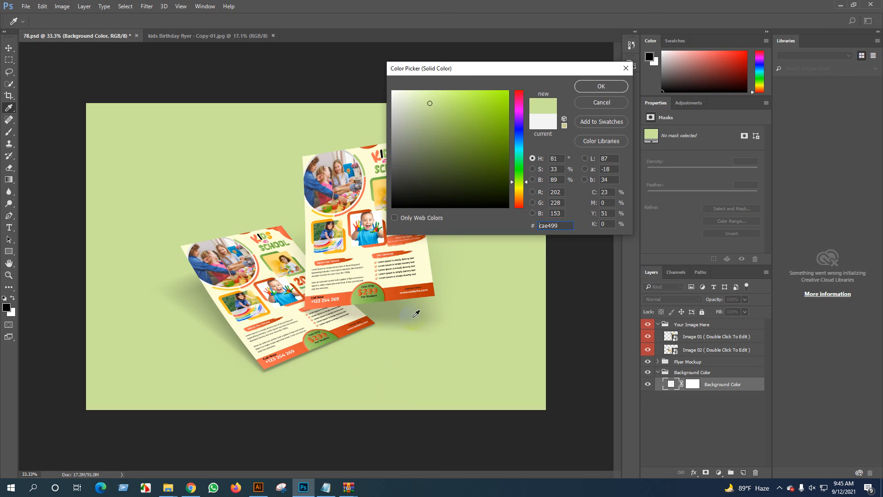
{"action": "left_click", "coordinate": [609, 82]}
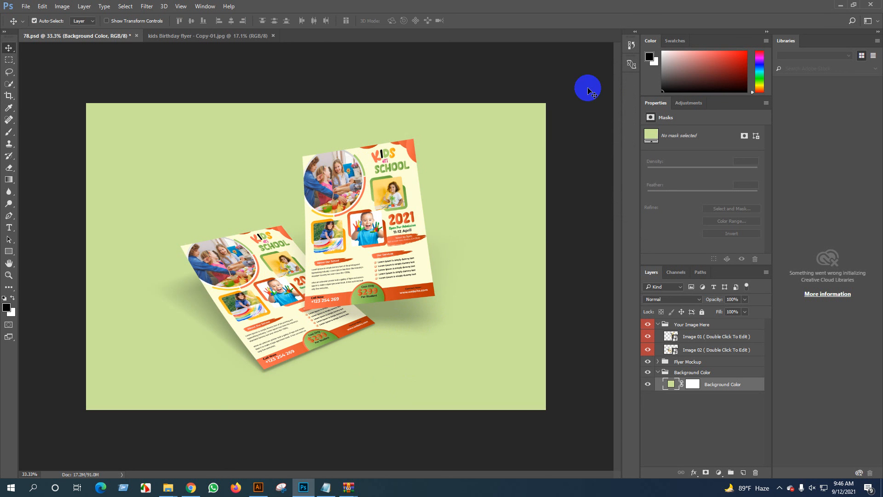
Save a JPEG copy of the mockup to the Desktop as 78.jpg at quality 12 (Maximum), Baseline ("Standard").
{"action": "key", "text": "ctrl+minus"}
{"action": "left_click", "coordinate": [26, 6]}
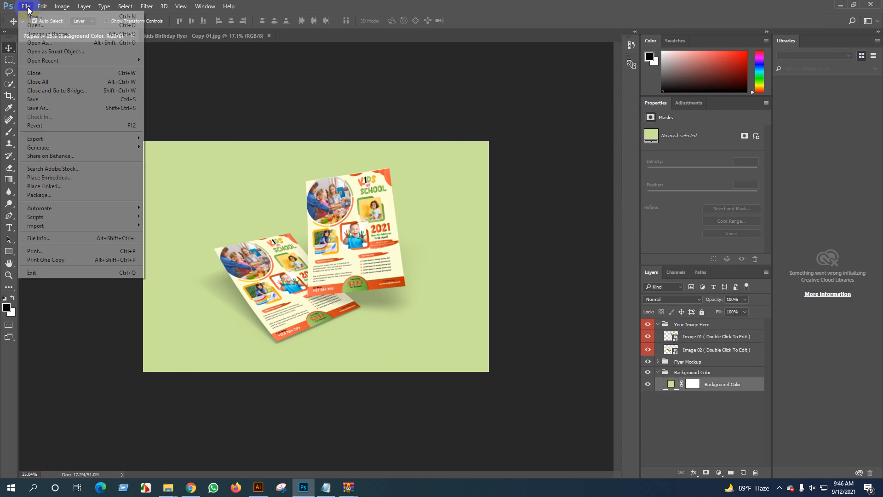
{"action": "left_click", "coordinate": [42, 108]}
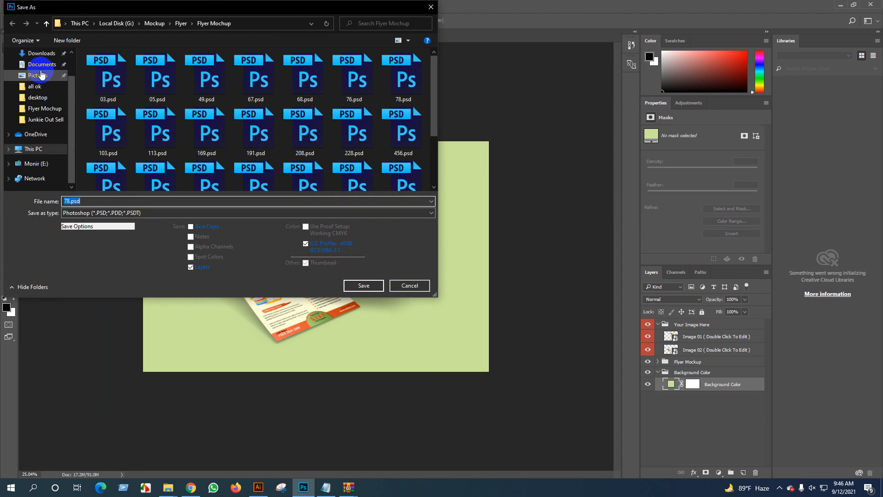
{"action": "scroll", "coordinate": [41, 74], "scroll_direction": "up", "scroll_amount": 1}
{"action": "left_click", "coordinate": [40, 71]}
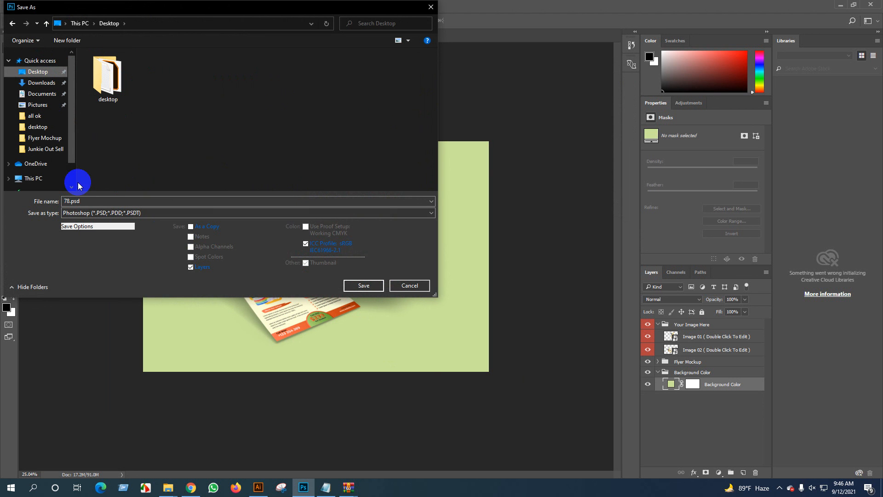
{"action": "left_click", "coordinate": [213, 212]}
{"action": "left_click", "coordinate": [109, 282]}
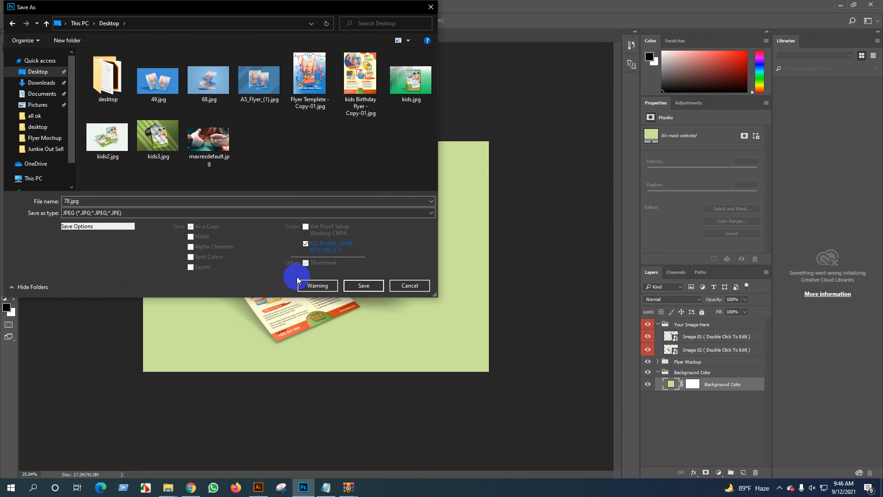
{"action": "left_click", "coordinate": [357, 285]}
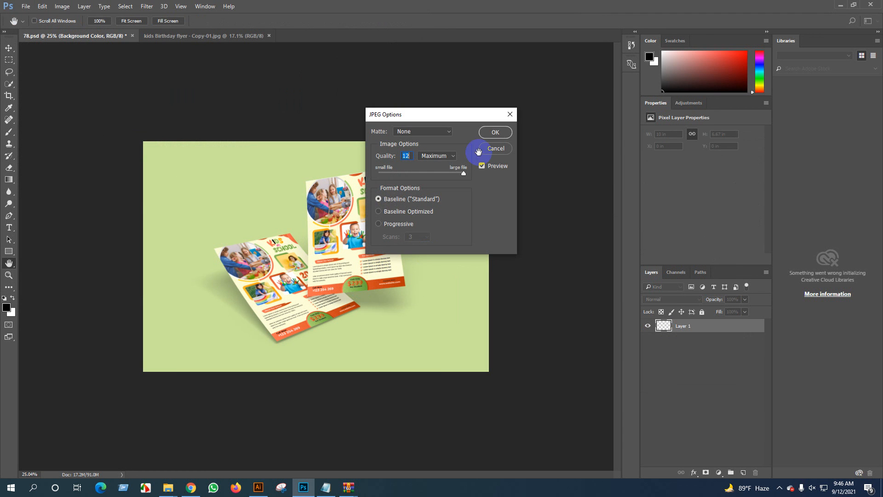
{"action": "left_click", "coordinate": [495, 133]}
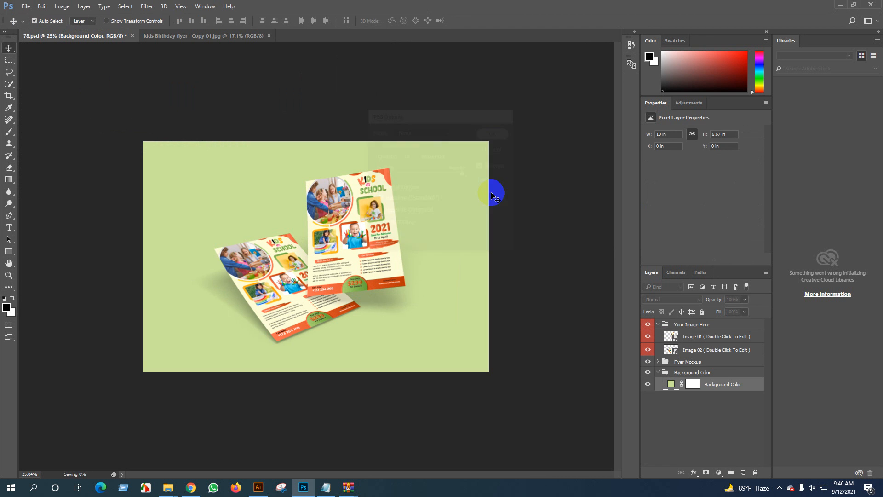
{"action": "left_click", "coordinate": [846, 5]}
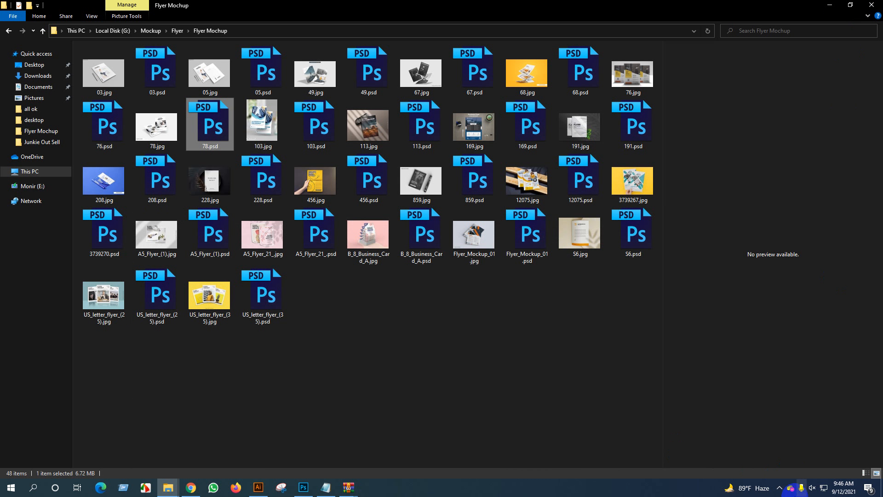
{"action": "left_click", "coordinate": [780, 488]}
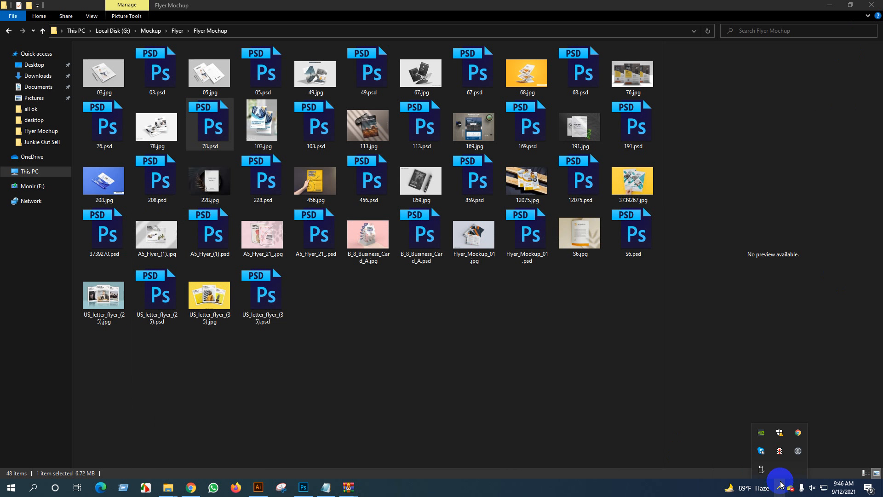